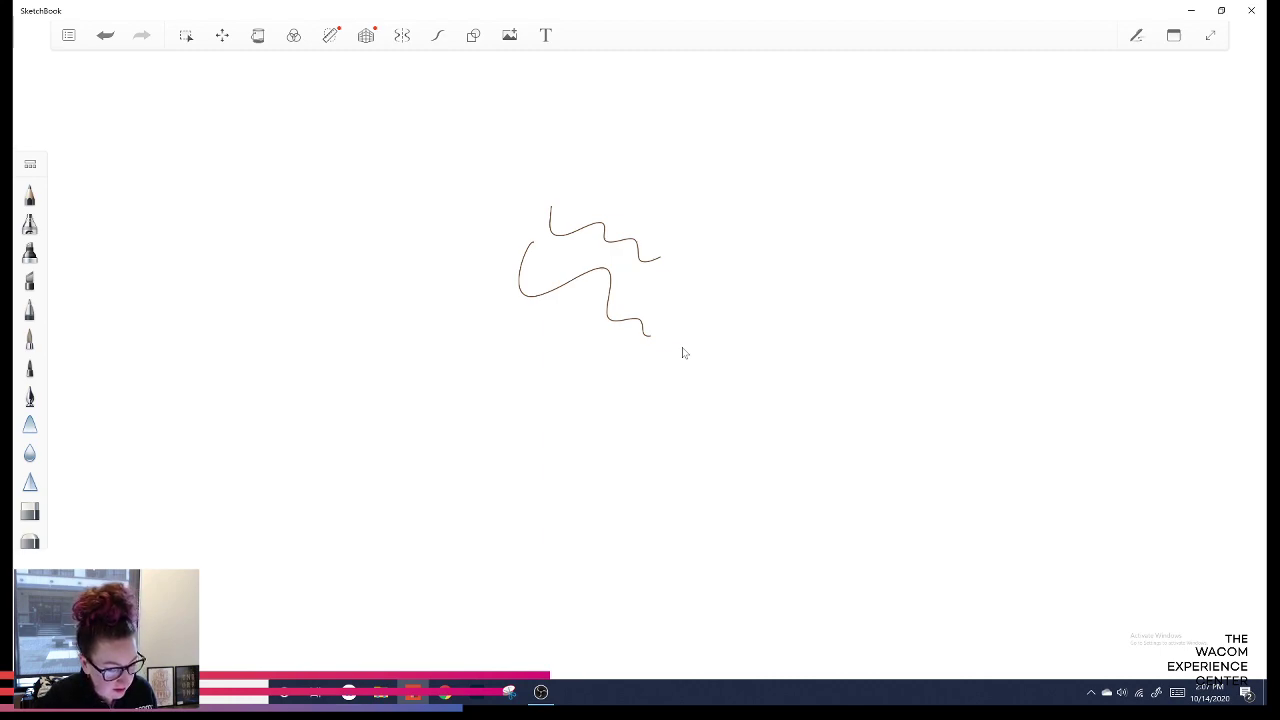
Prepare a solid flood fill with its slider value at 154, show the Color Editor, and choose black.
left_click(68, 35)
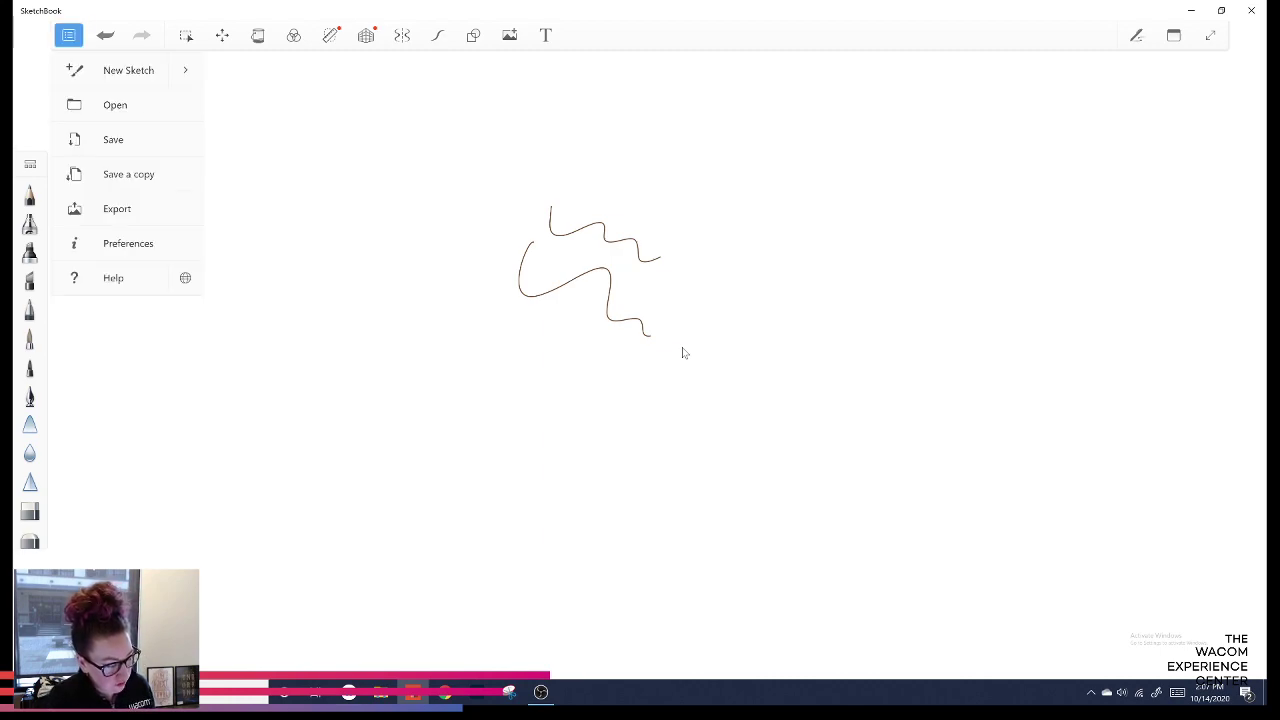
left_click(258, 35)
left_click_drag(656, 66, 663, 66)
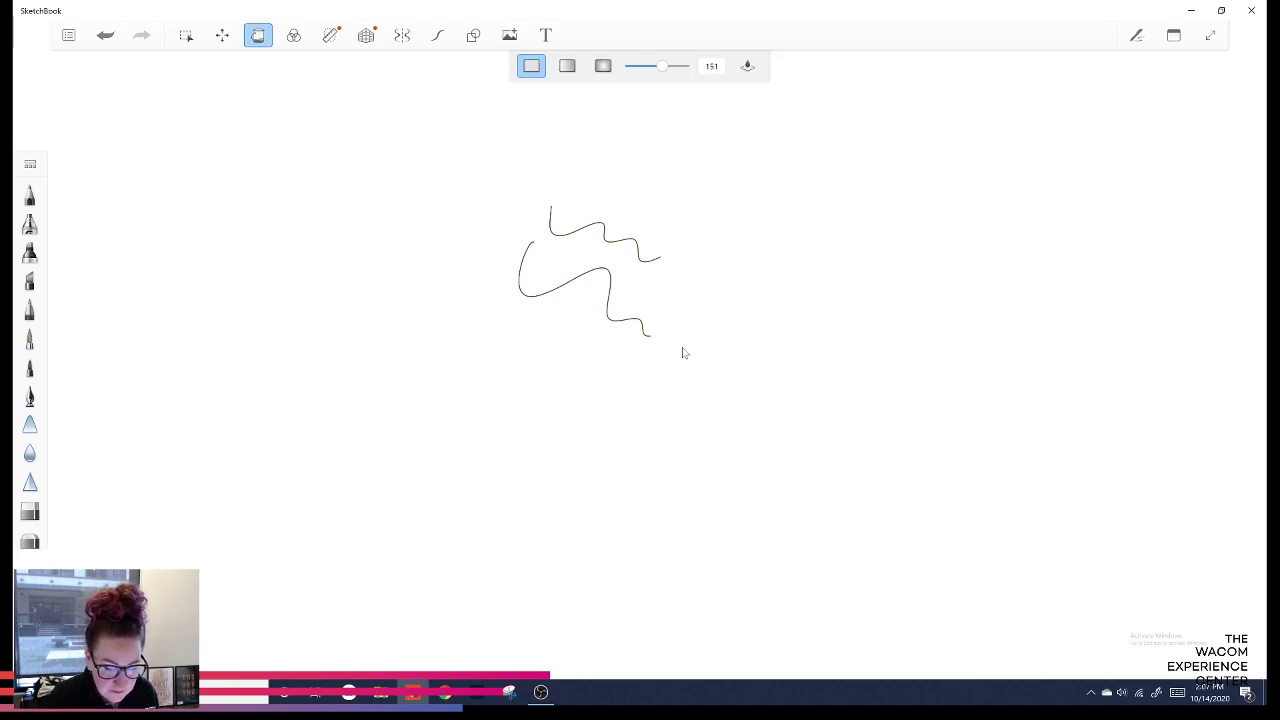
left_click(1174, 35)
left_click(1155, 174)
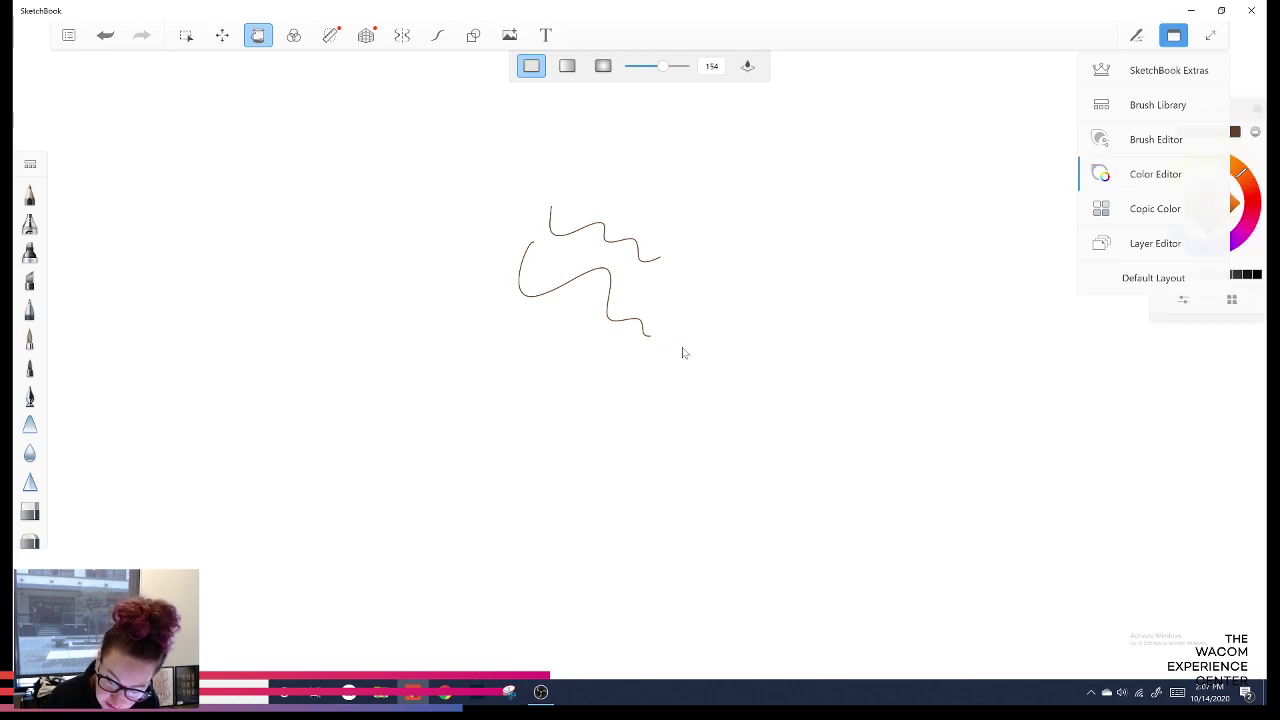
left_click(1174, 35)
left_click(1205, 233)
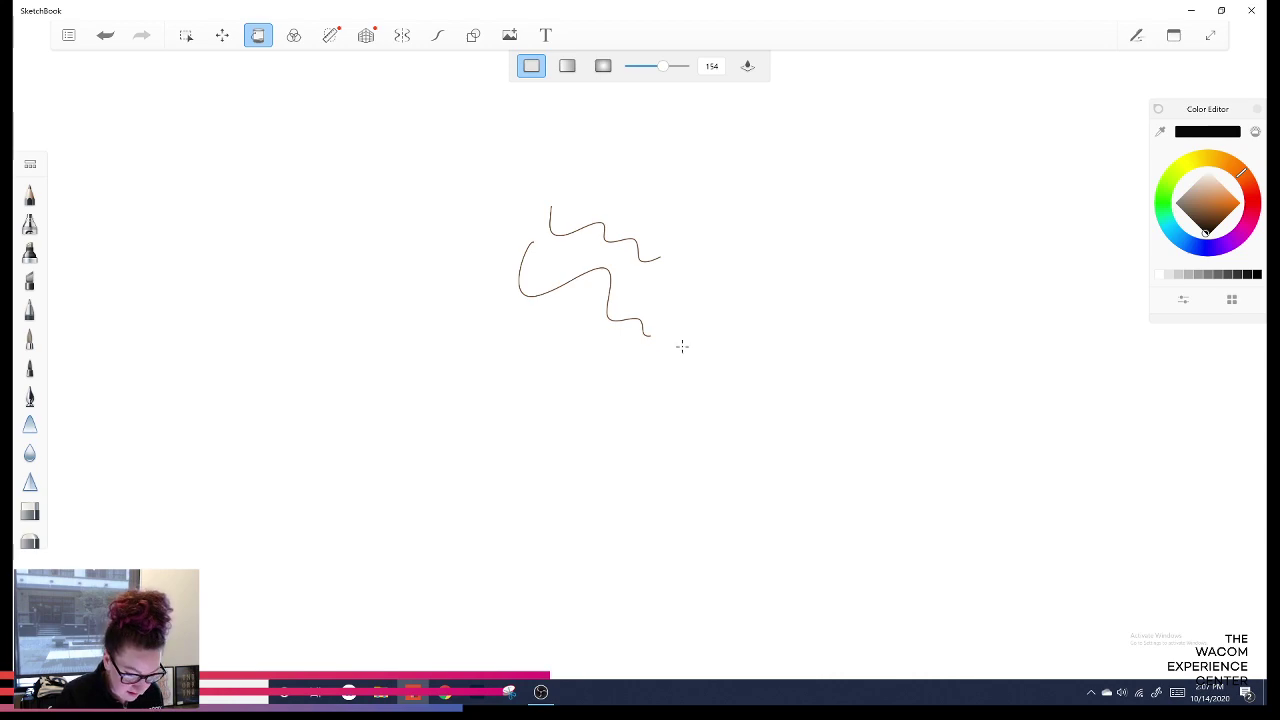
Try filling the canvas background with black around the two wavy lines, undo it, and leave the fill tool.
left_click(683, 350)
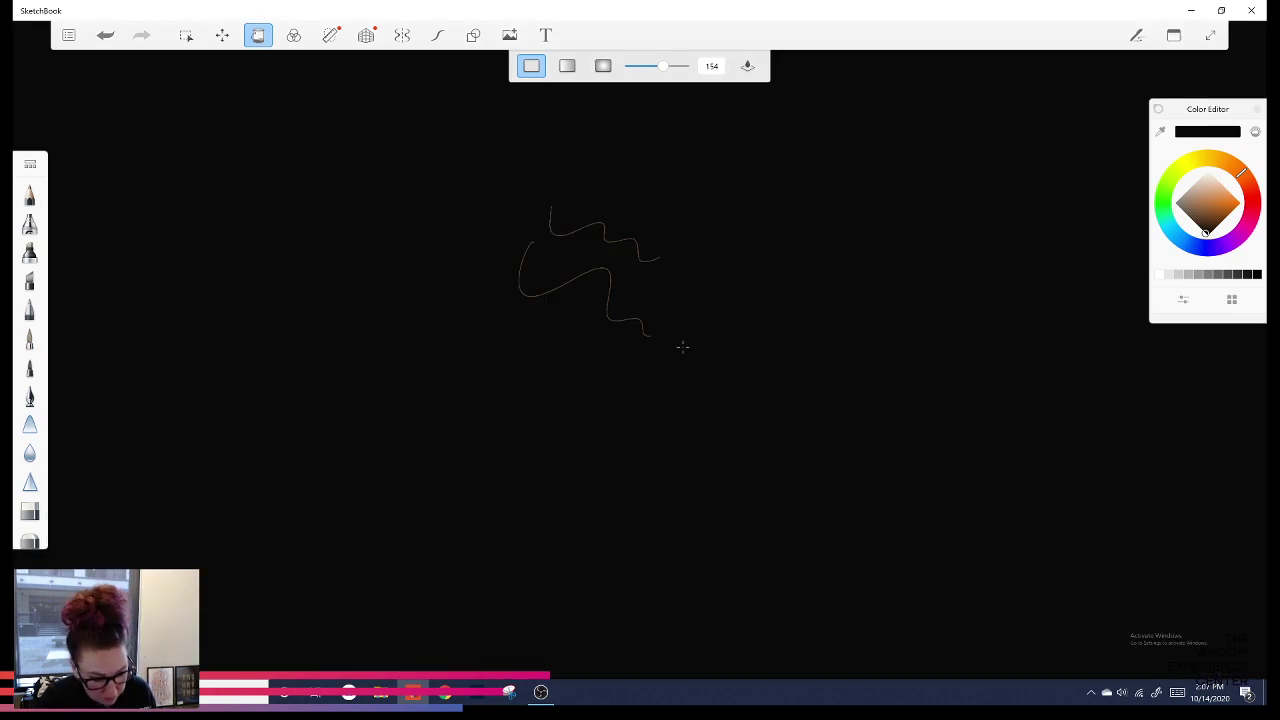
key("ctrl+z")
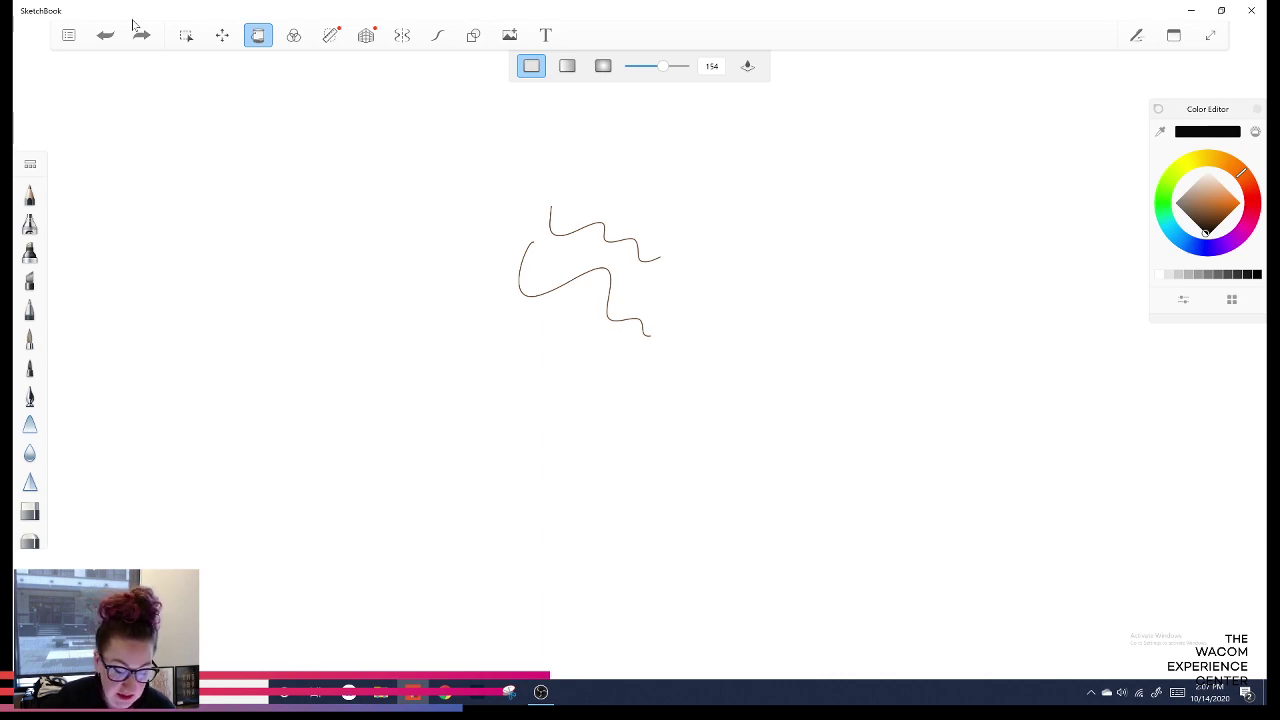
key("Escape")
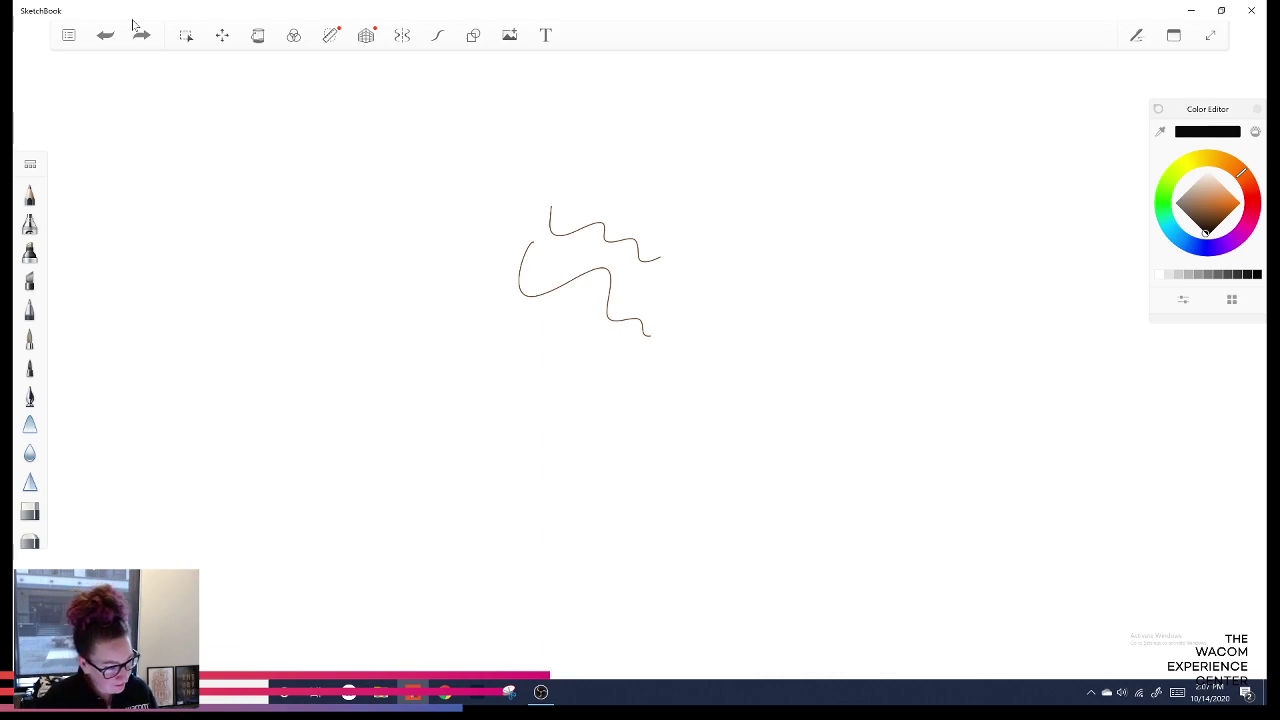
Erase both wavy lines with the hard eraser, including the leftover specks, to clear the canvas.
key("e")
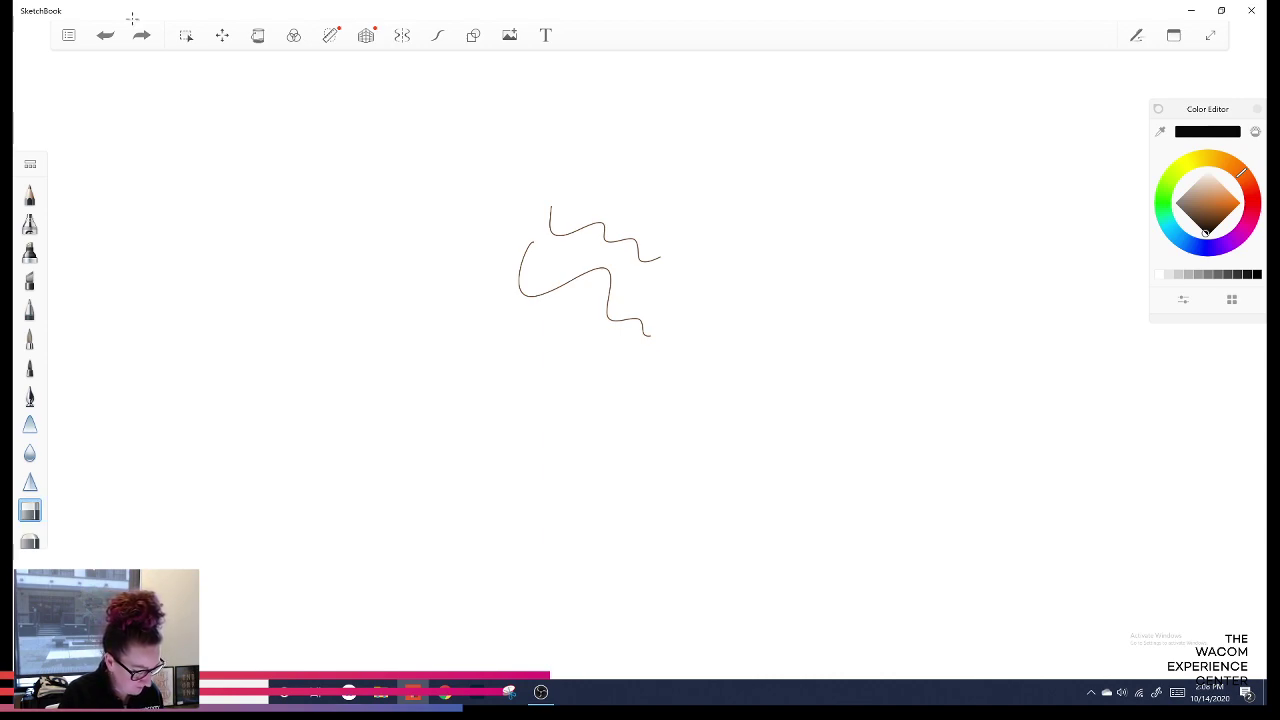
key("ctrl+z")
left_click_drag(535, 294, 606, 270)
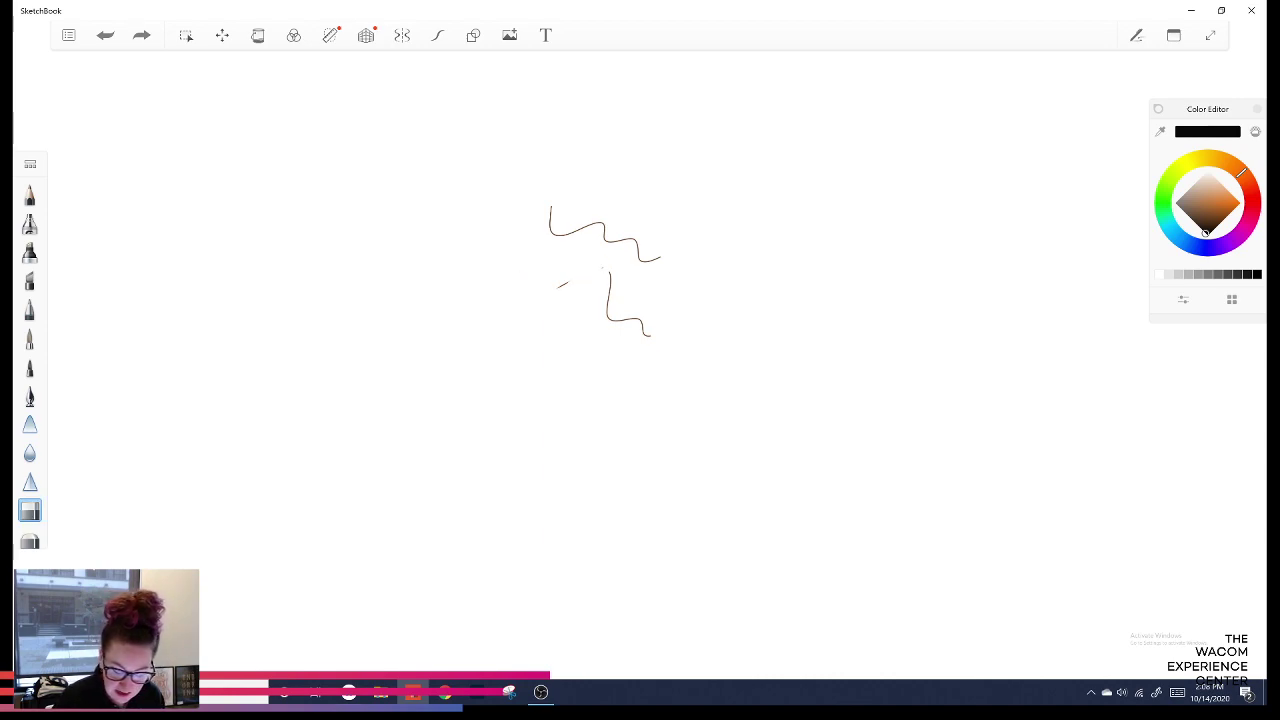
key("ctrl+z")
key("ctrl+z")
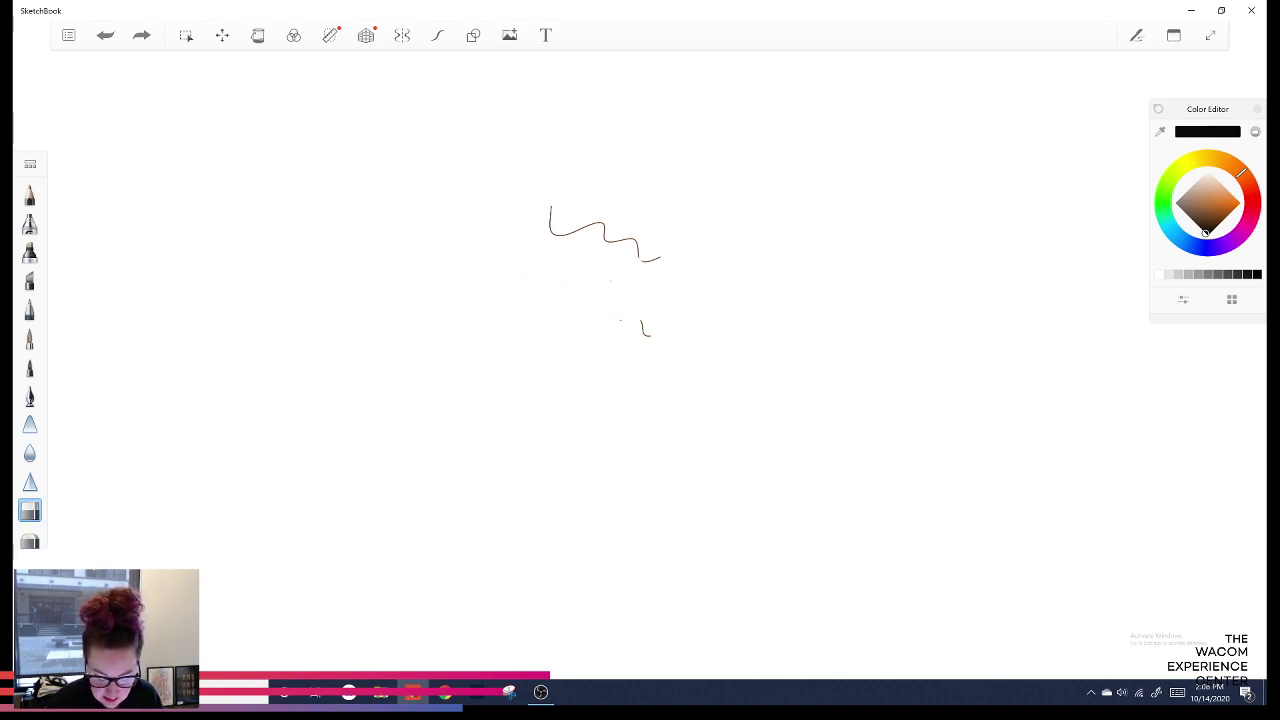
key("ctrl+z")
key("ctrl+z")
key("ctrl+z")
key("ctrl+z")
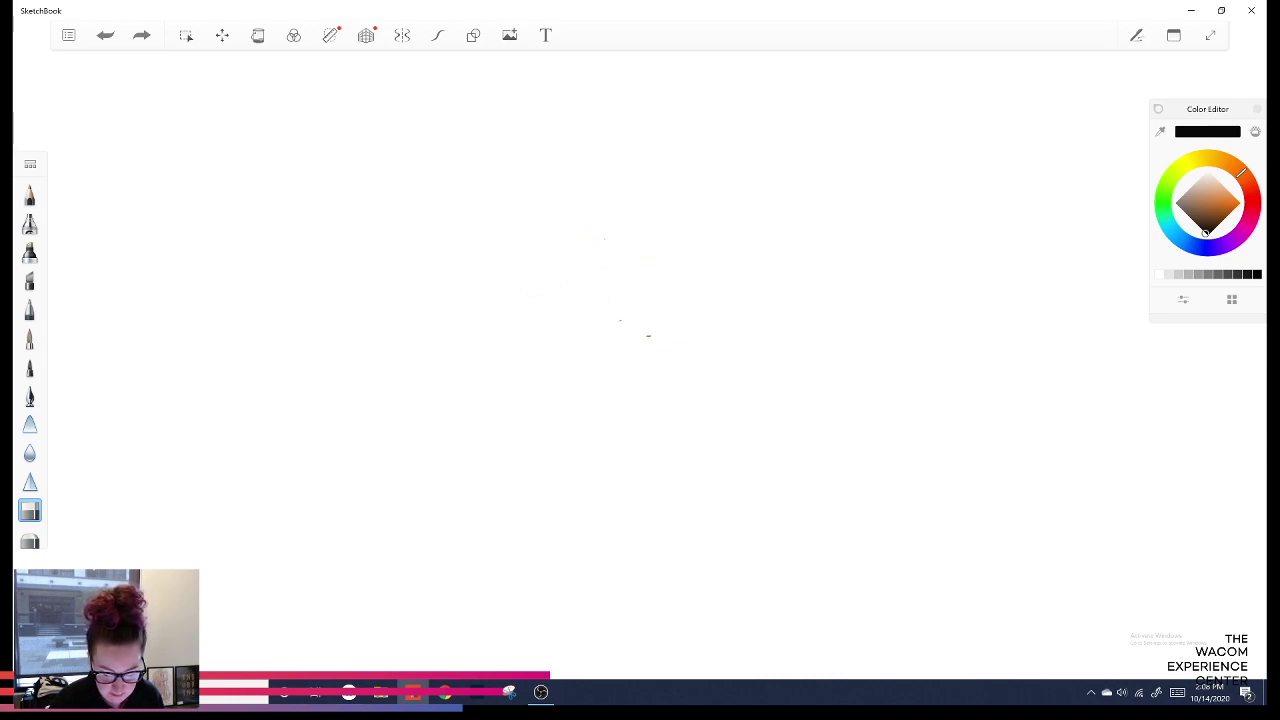
left_click(141, 35)
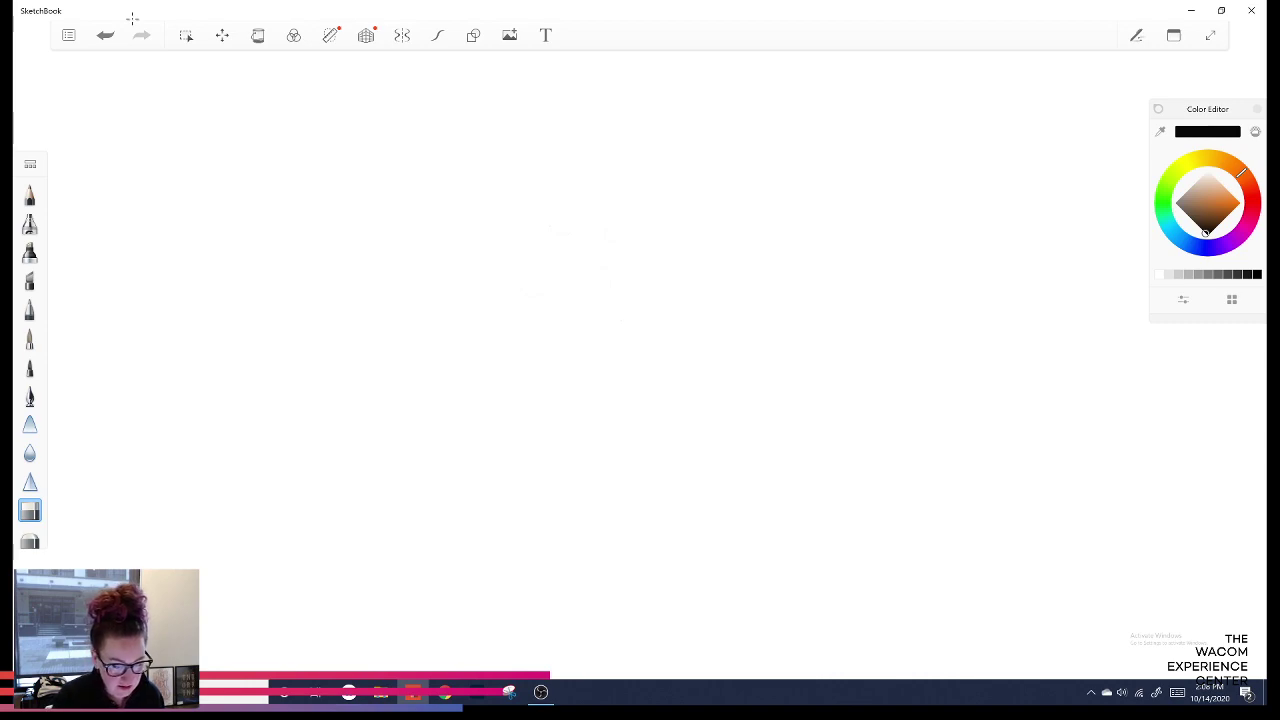
Turn on radial symmetry with 10 sections after trying the vertical and horizontal mirror axes, and lock the symmetry lines.
key("x")
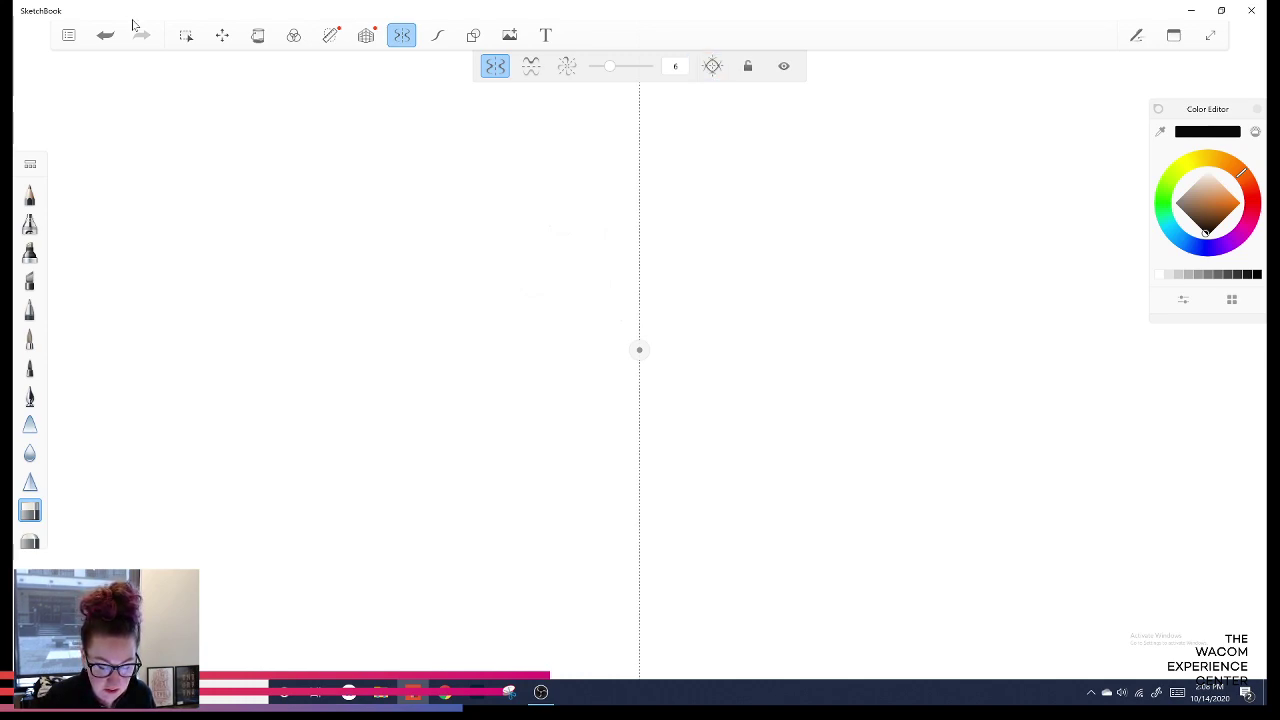
left_click(567, 66)
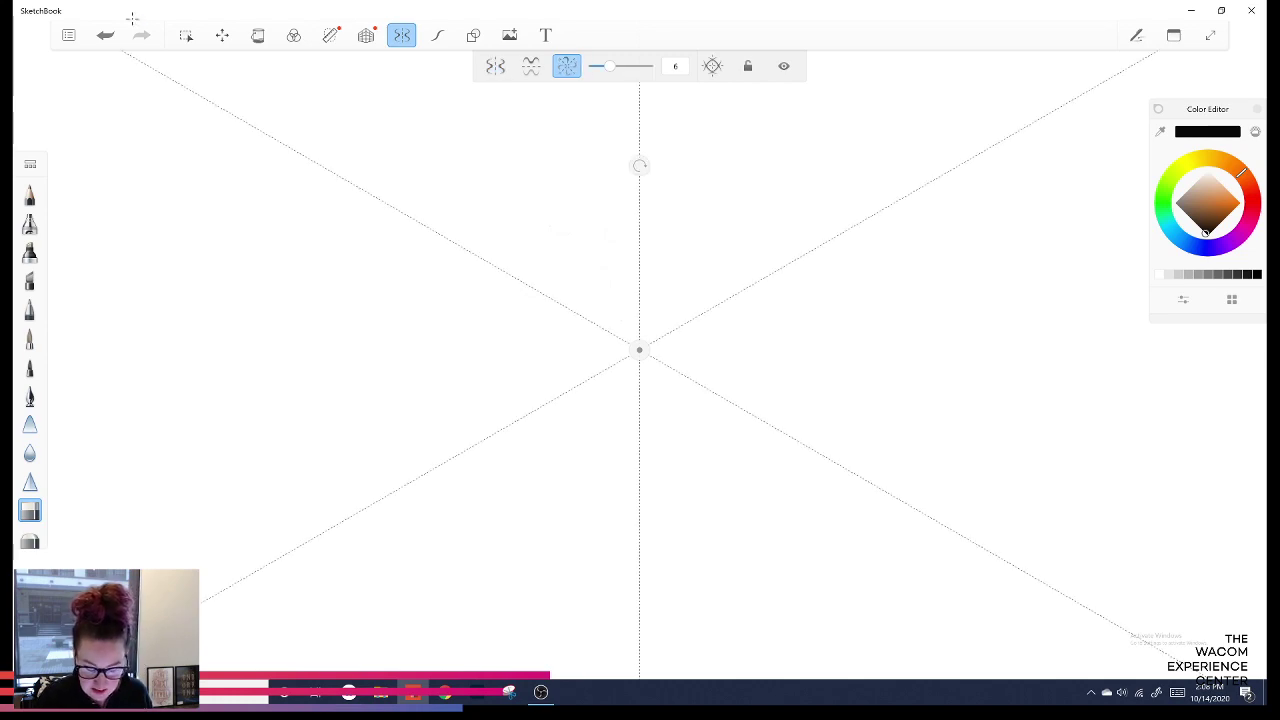
left_click(495, 66)
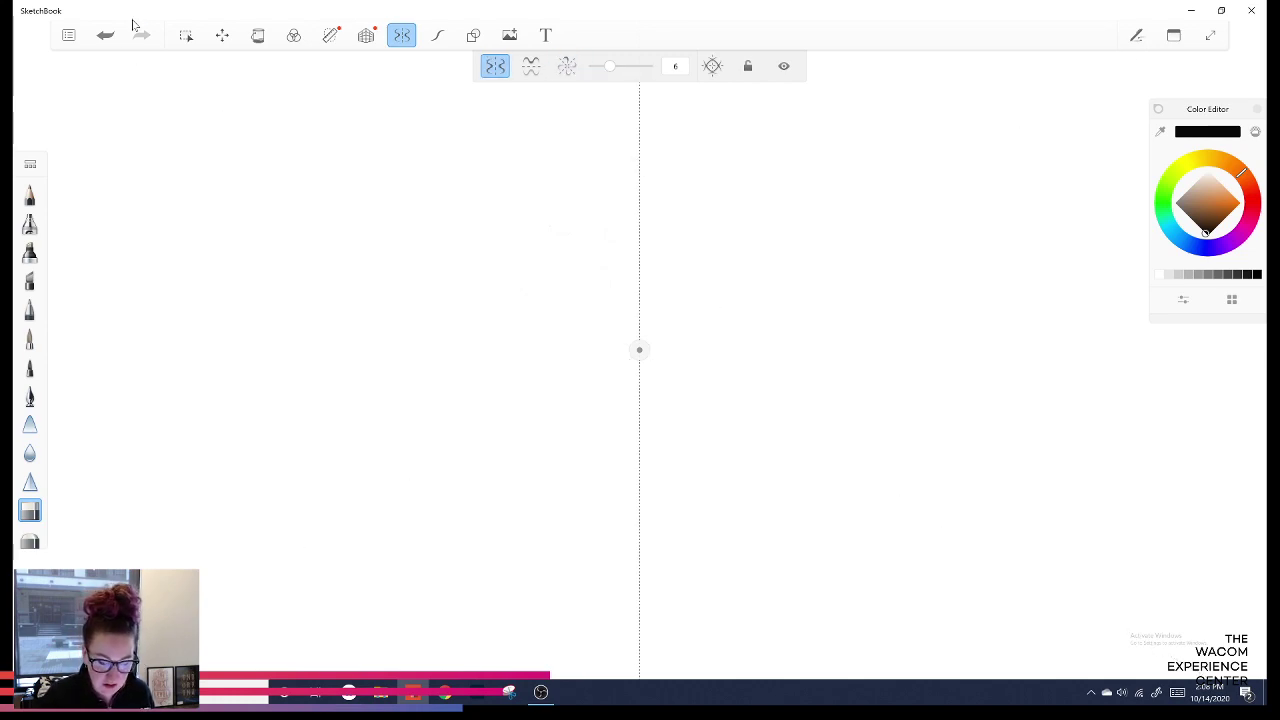
left_click(531, 66)
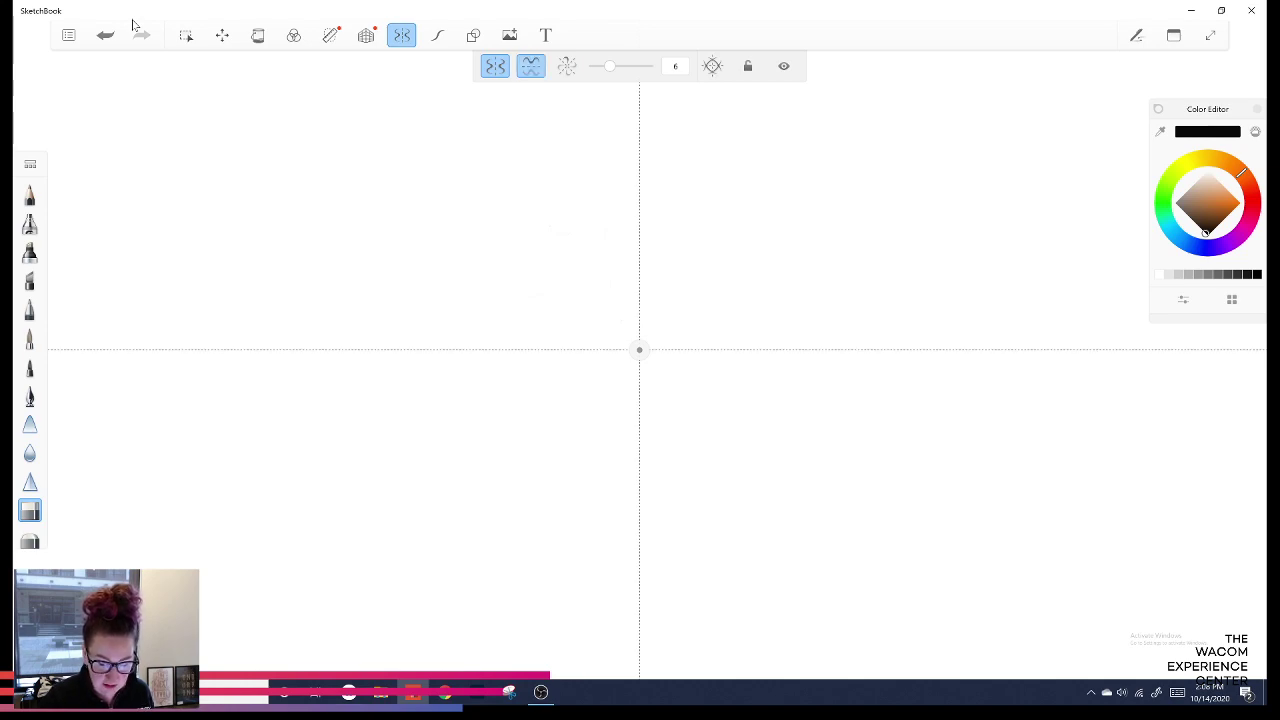
left_click(567, 66)
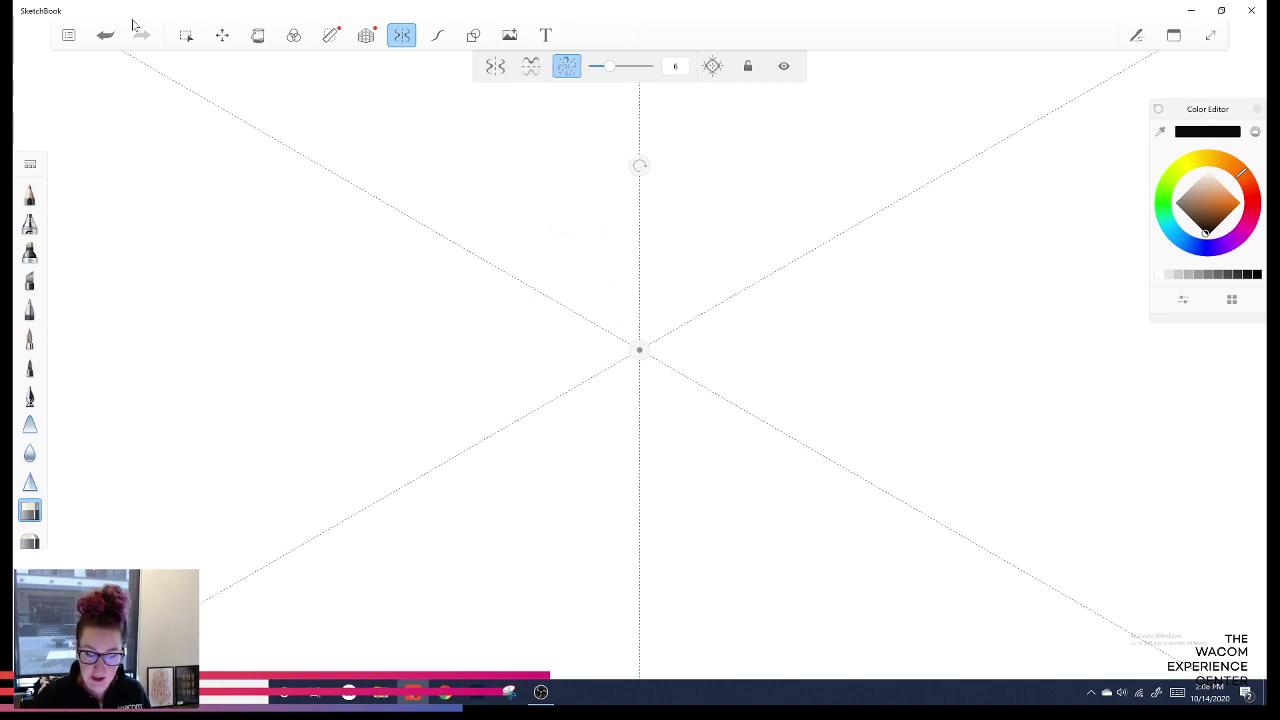
left_click_drag(610, 66, 625, 66)
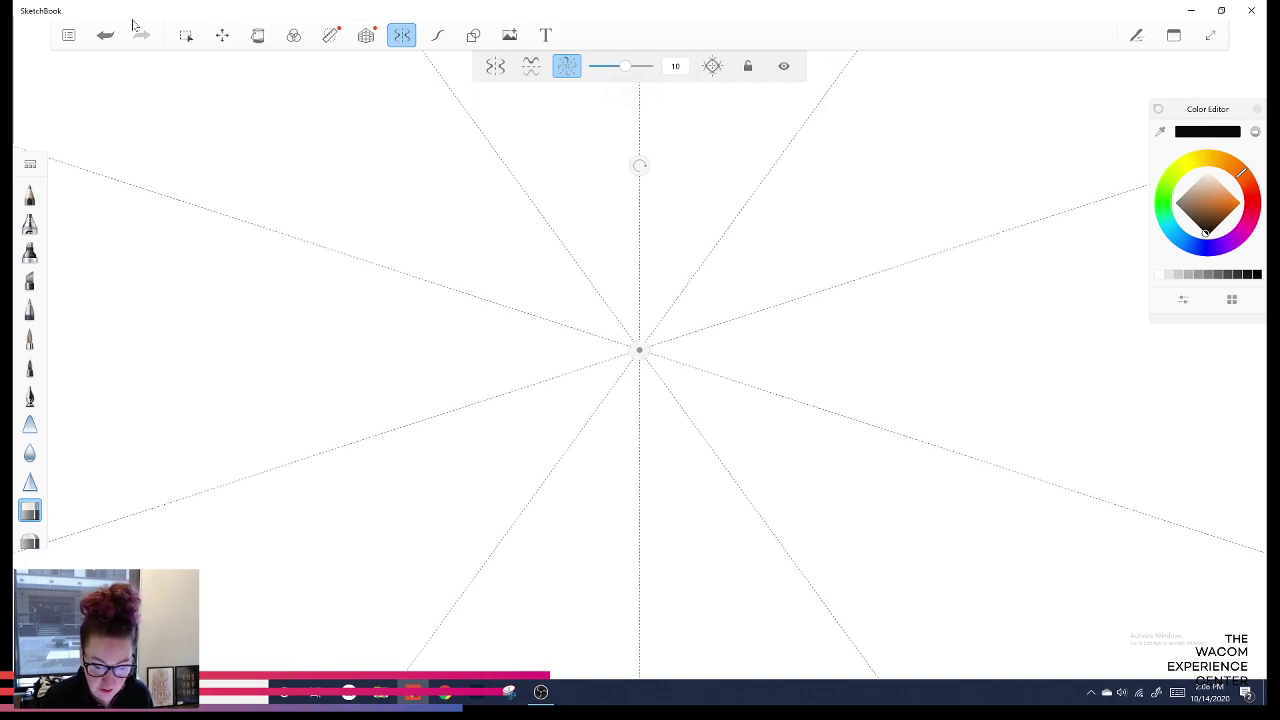
left_click(748, 66)
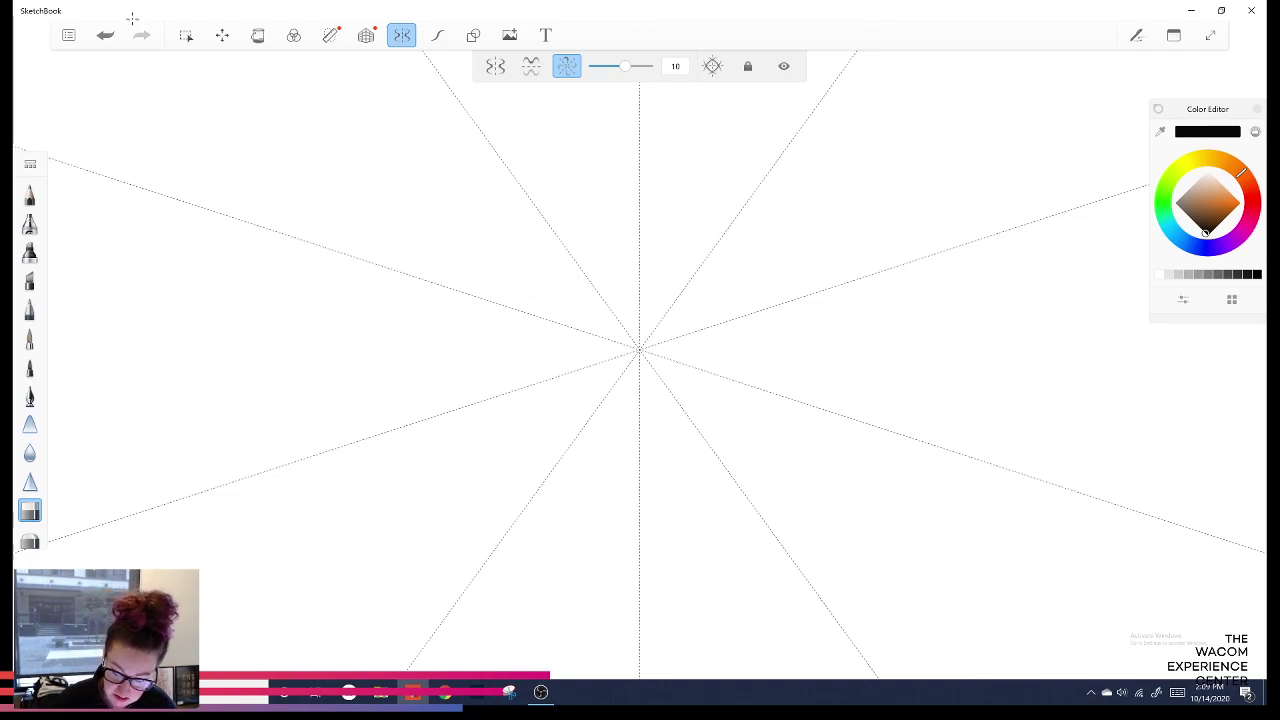
Choose the Traditional Felt Pen in black and draw a small rosette of overlapping loops at the symmetry center.
key("Escape")
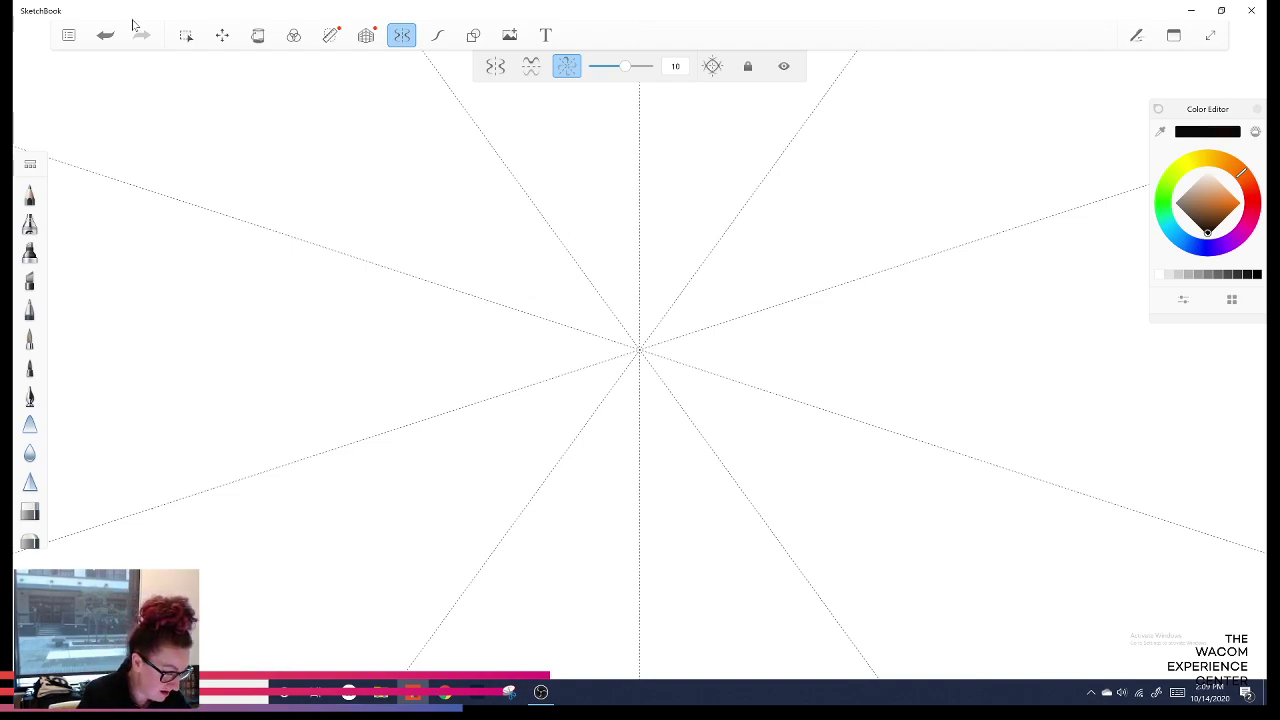
key("b")
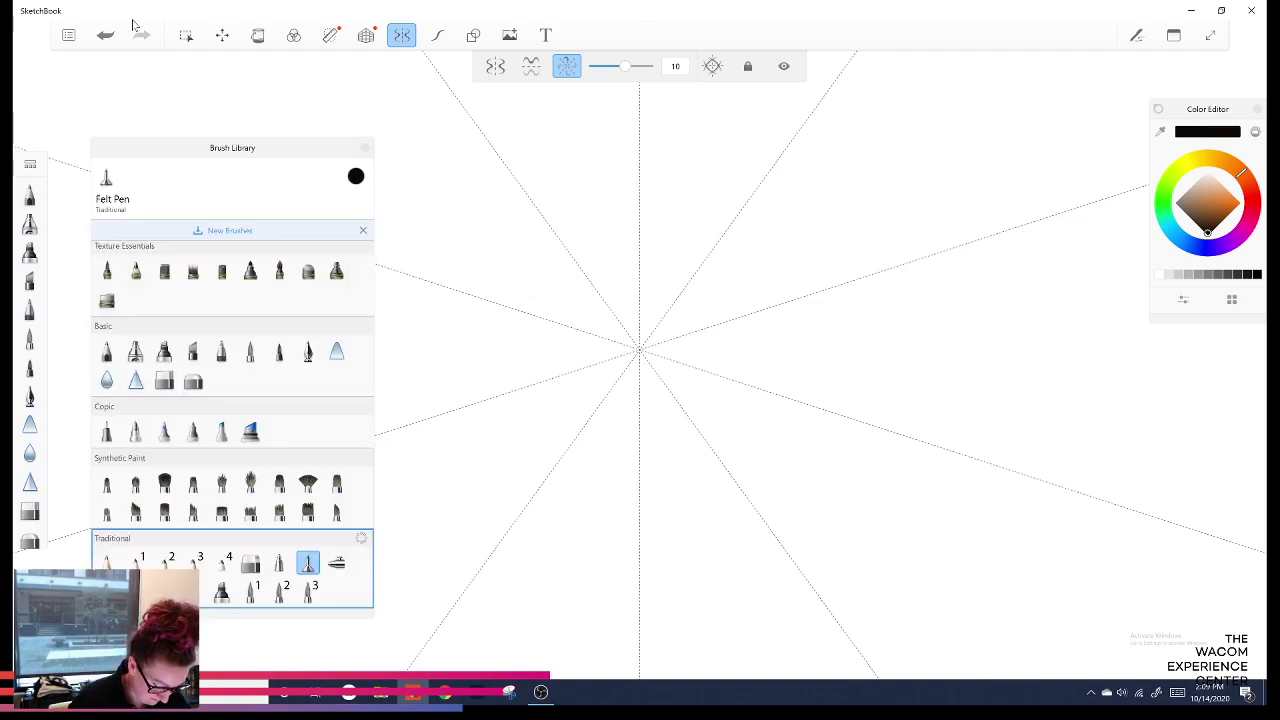
mouse_move(660, 354)
left_mouse_down()
mouse_move(662, 336)
mouse_move(641, 350)
left_mouse_up()
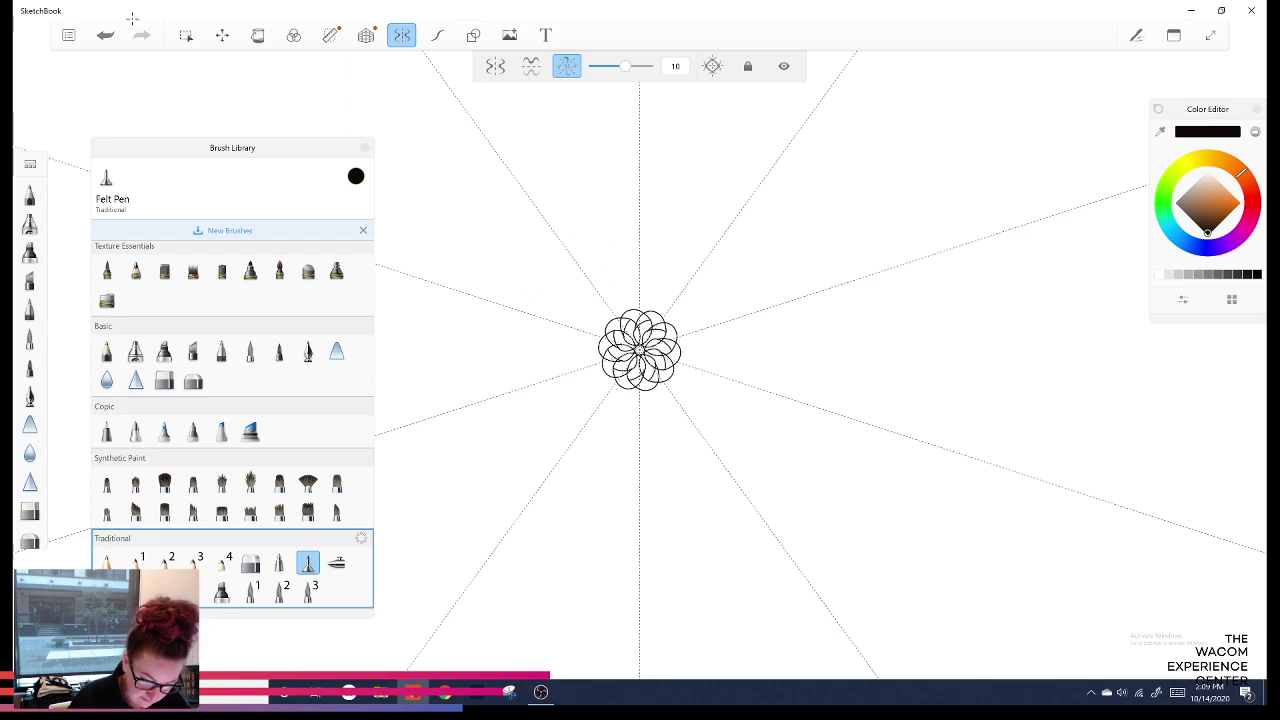
left_click(365, 148)
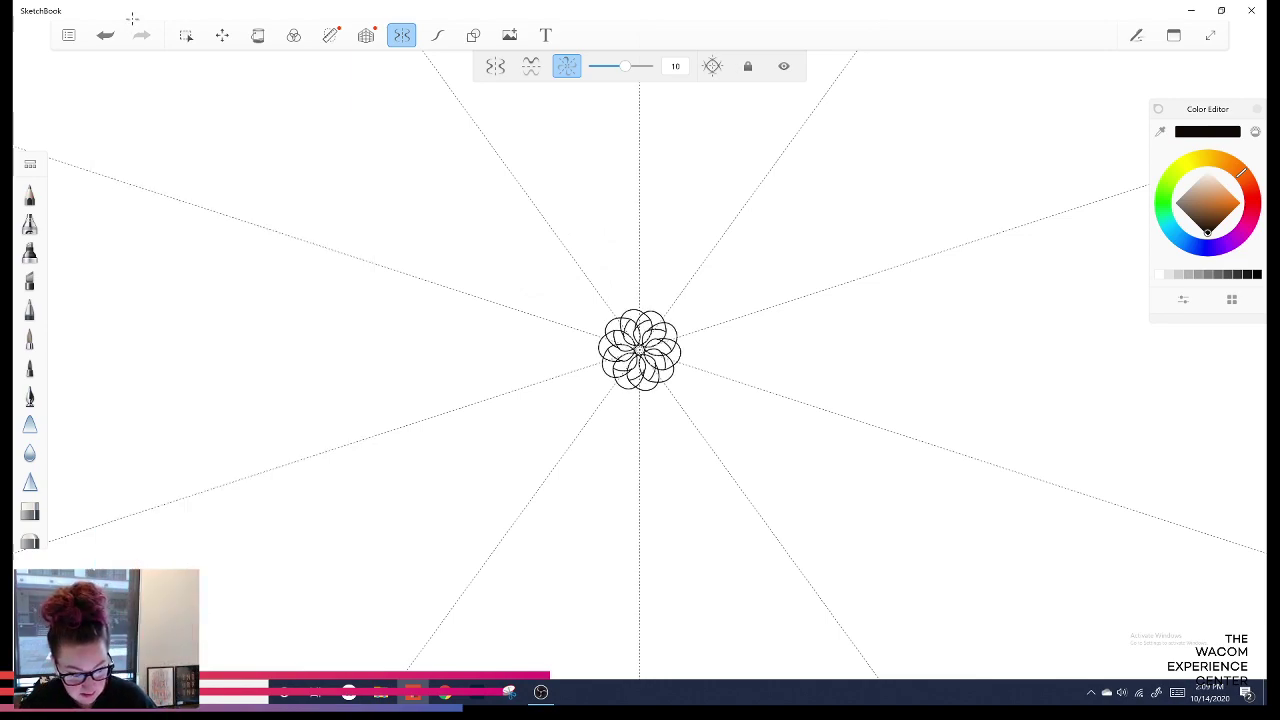
Try rings of small ovals and large wavy loops around the rosette, and undo all strokes including the rosette.
mouse_move(706, 358)
left_mouse_down()
mouse_move(717, 353)
mouse_move(708, 343)
left_mouse_up()
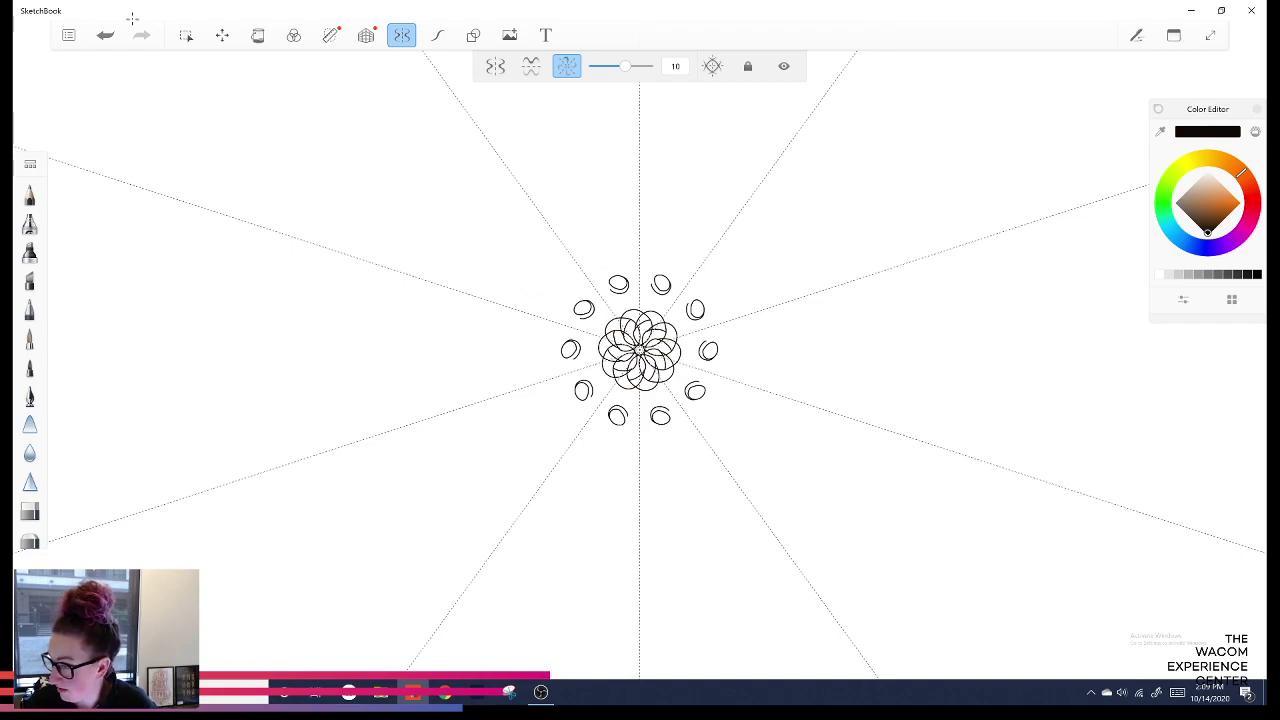
mouse_move(693, 277)
left_mouse_down()
mouse_move(734, 391)
mouse_move(739, 323)
left_mouse_up()
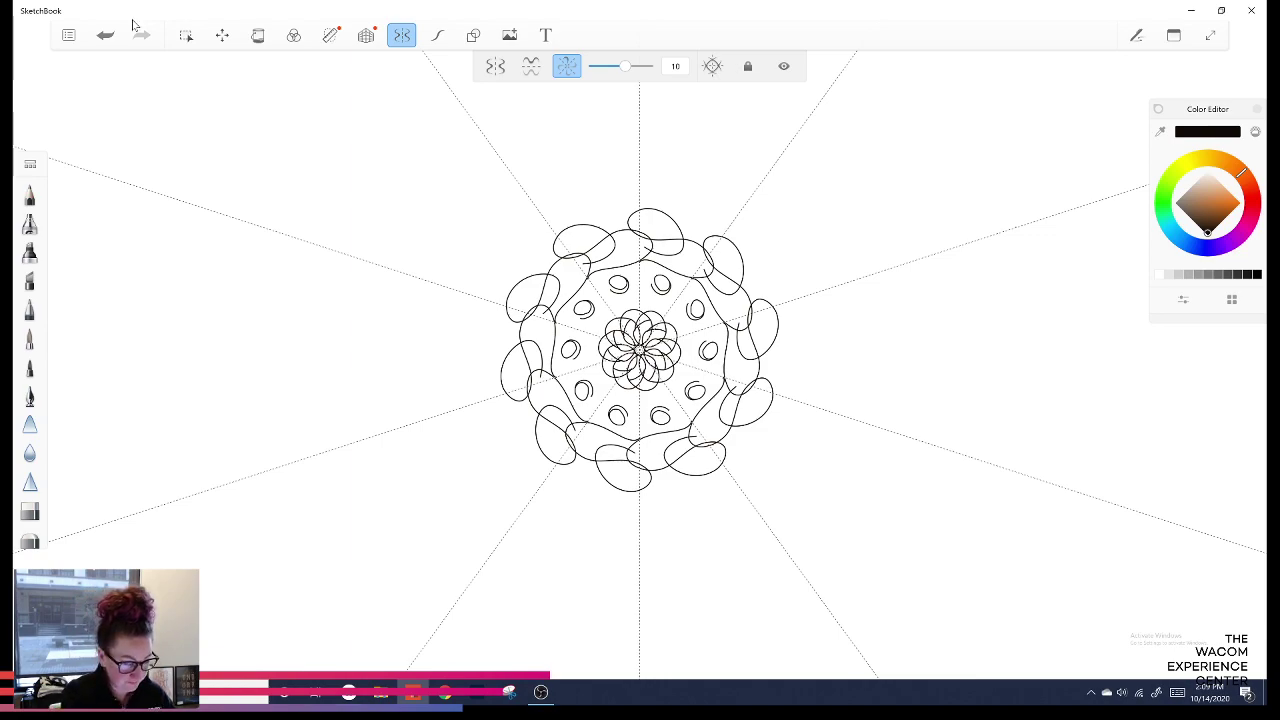
left_click(120, 24)
left_click(120, 24)
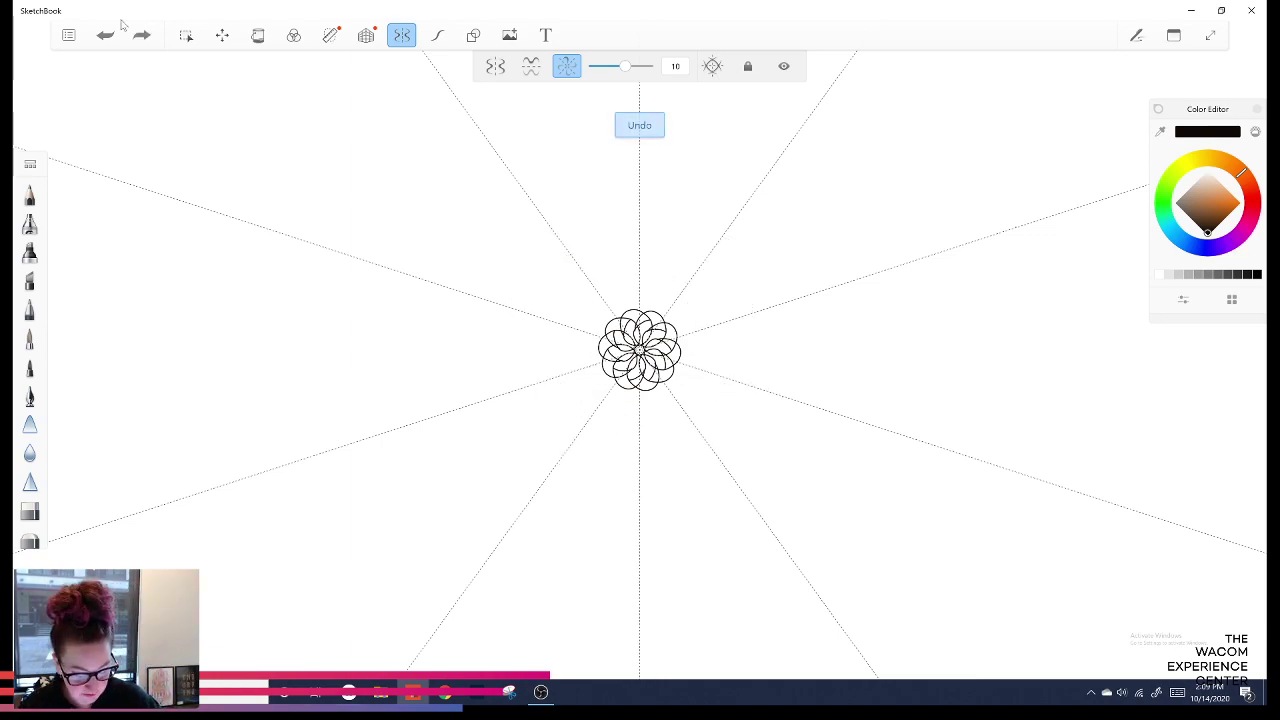
left_click(120, 24)
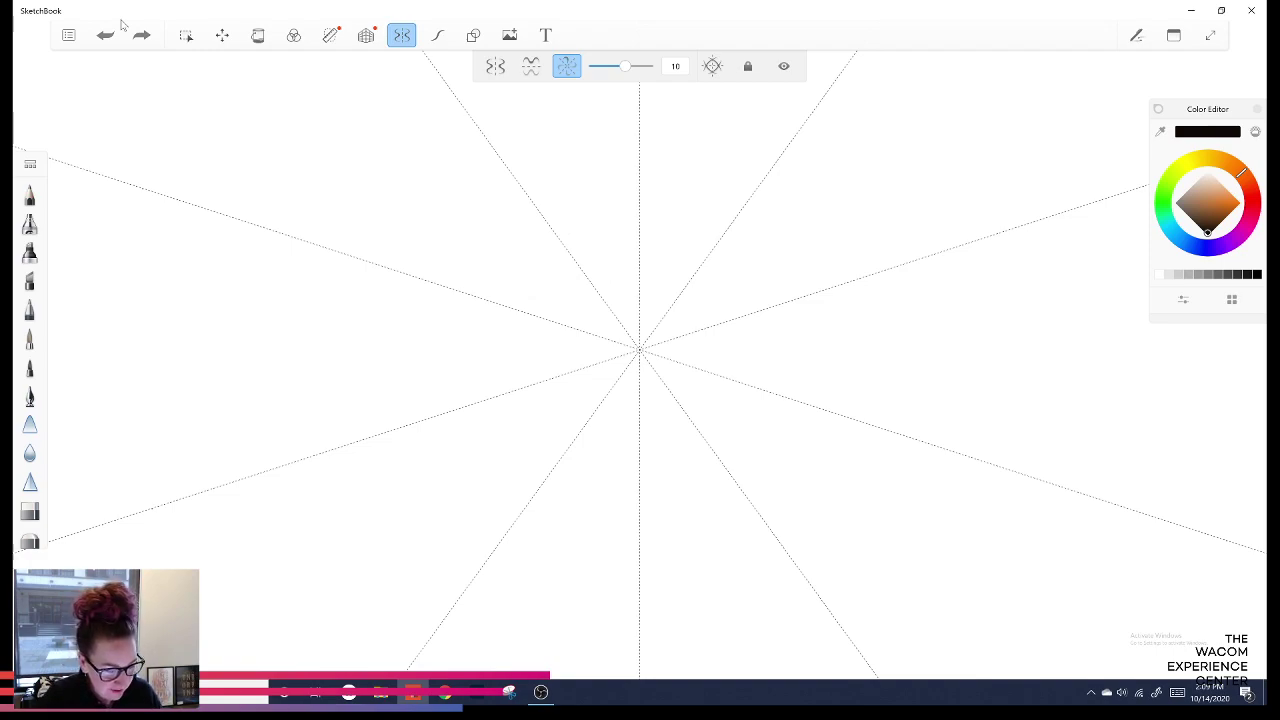
Try a curved stroke with stroke smoothing turned on, undo it, and return to the symmetry options.
key("a")
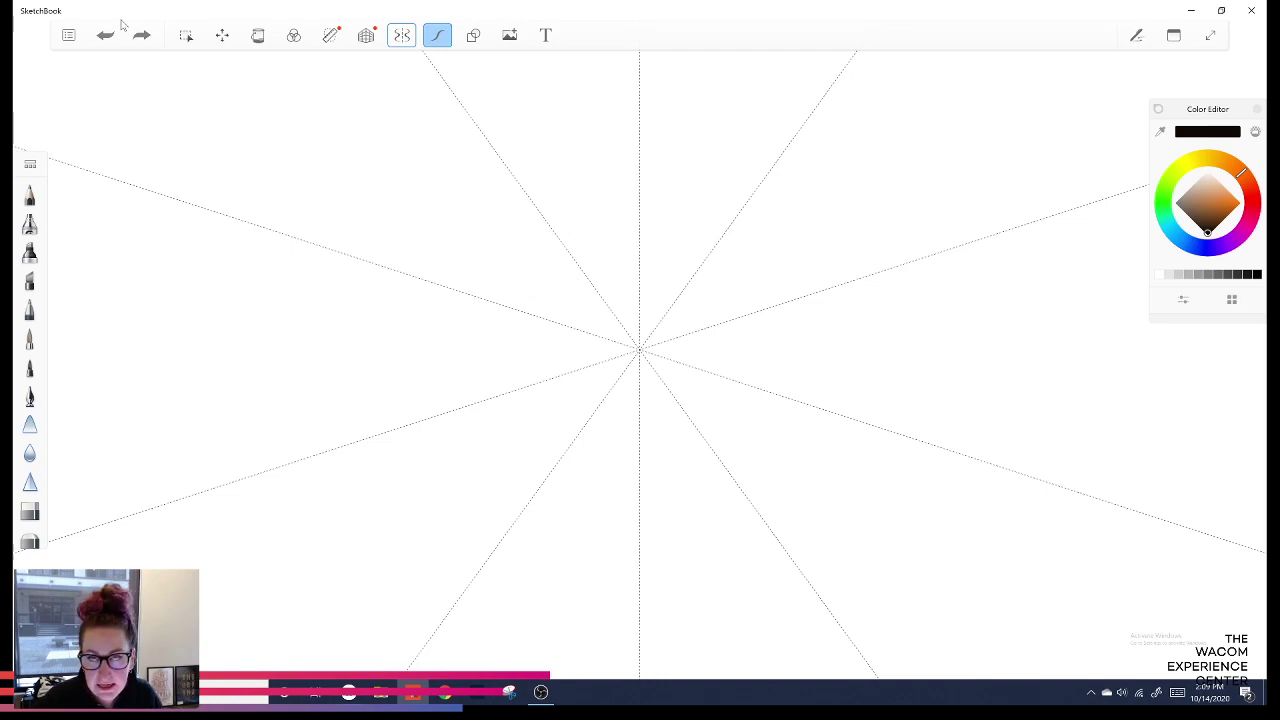
mouse_move(643, 294)
left_mouse_down()
mouse_move(668, 273)
mouse_move(696, 317)
mouse_move(689, 393)
left_mouse_up()
key("ctrl+z")
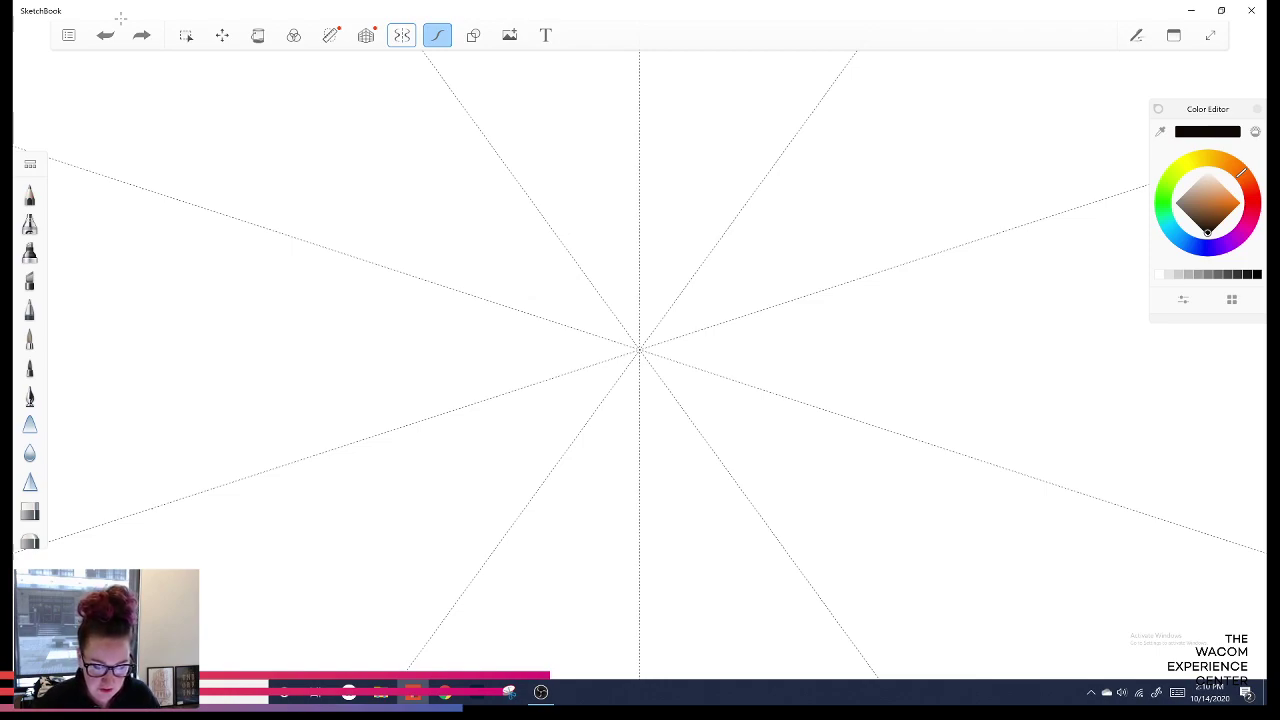
left_click(402, 35)
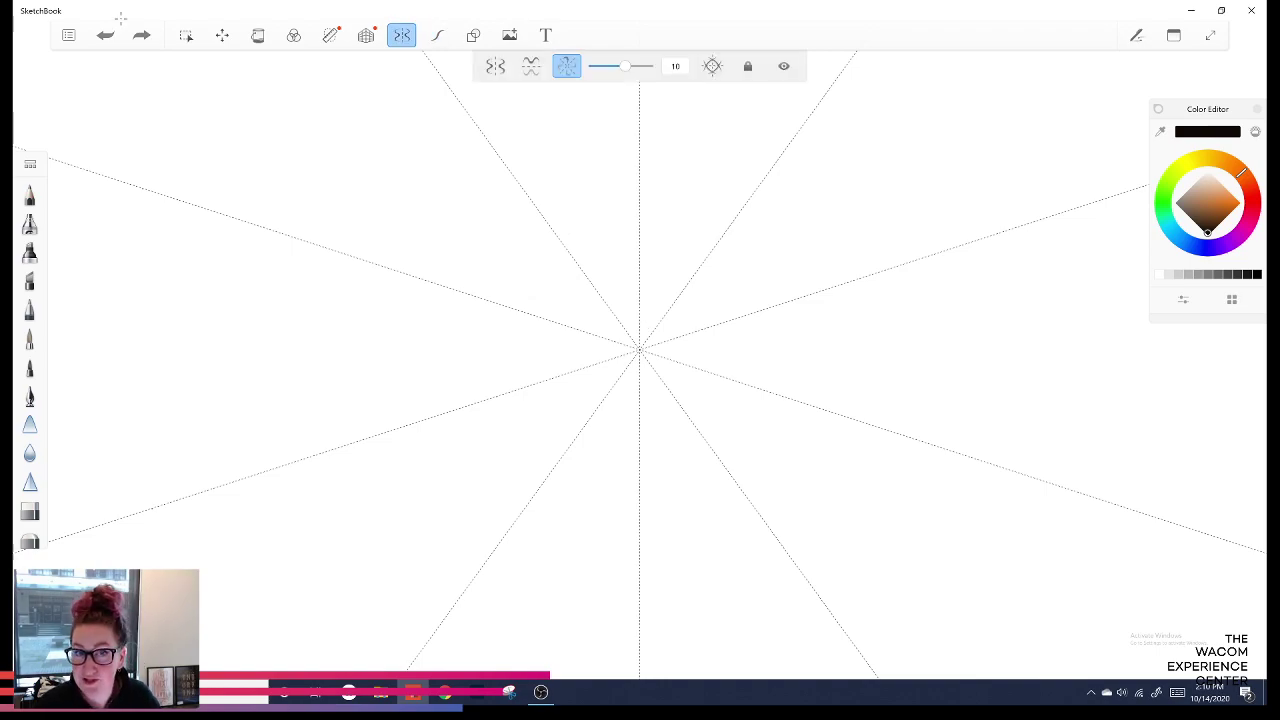
Try a radial flower of curved petals with outer spiral curls around the symmetry center, and undo it.
key("ctrl+y")
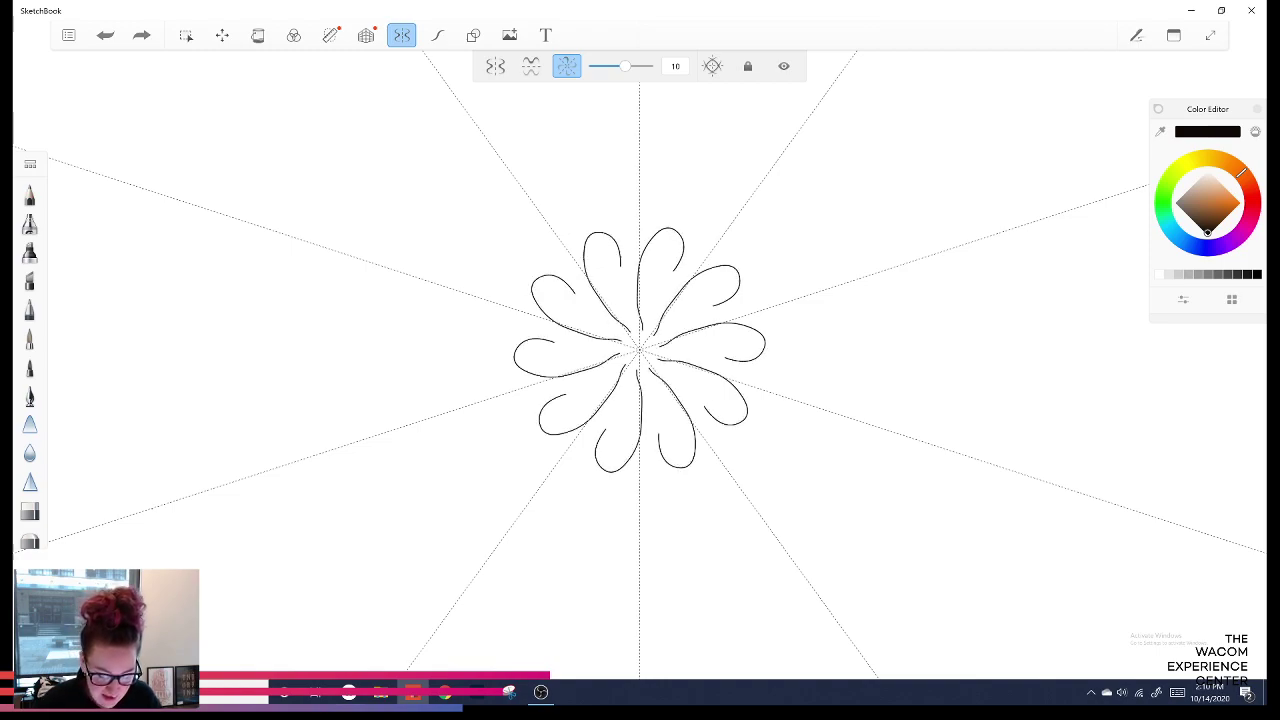
key("ctrl+y")
key("ctrl+y")
key("ctrl+y")
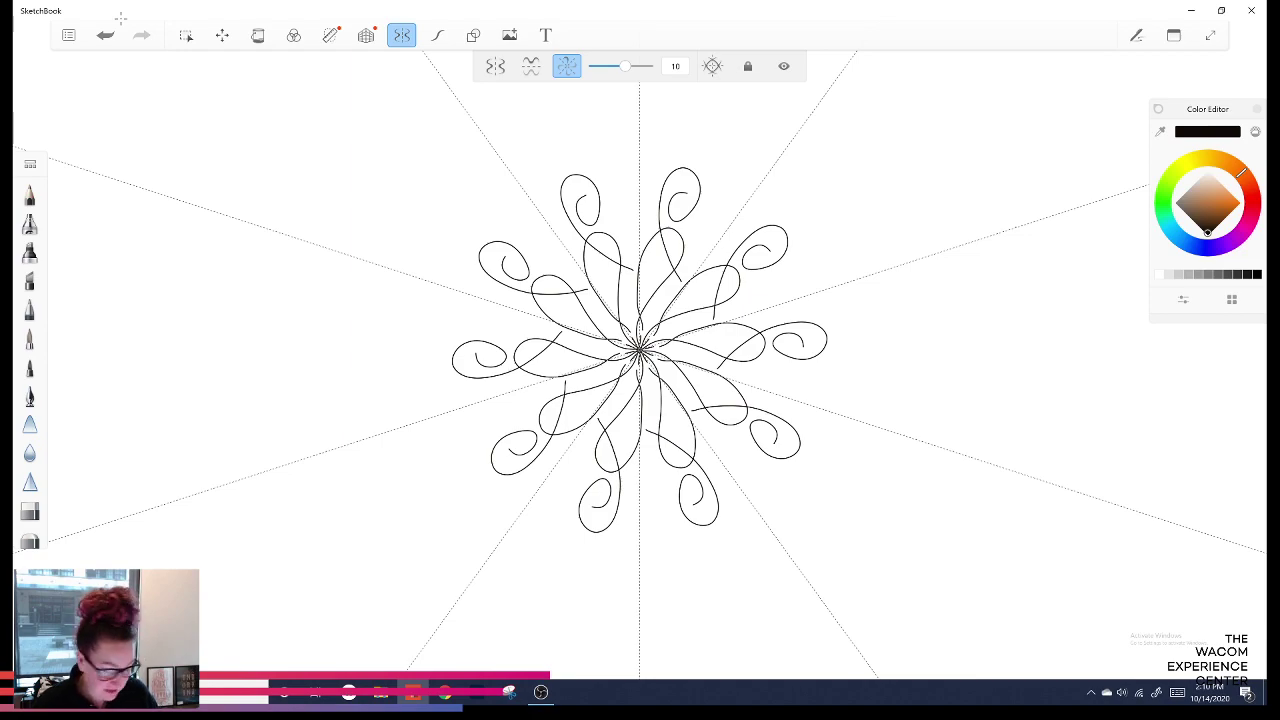
key("ctrl+z")
key("ctrl+z")
key("ctrl+z")
key("ctrl+z")
Try a ring of slender, open petals around the symmetry center, and undo the strokes.
left_click_drag(646, 340, 672, 318)
key("ctrl+y")
key("ctrl+z")
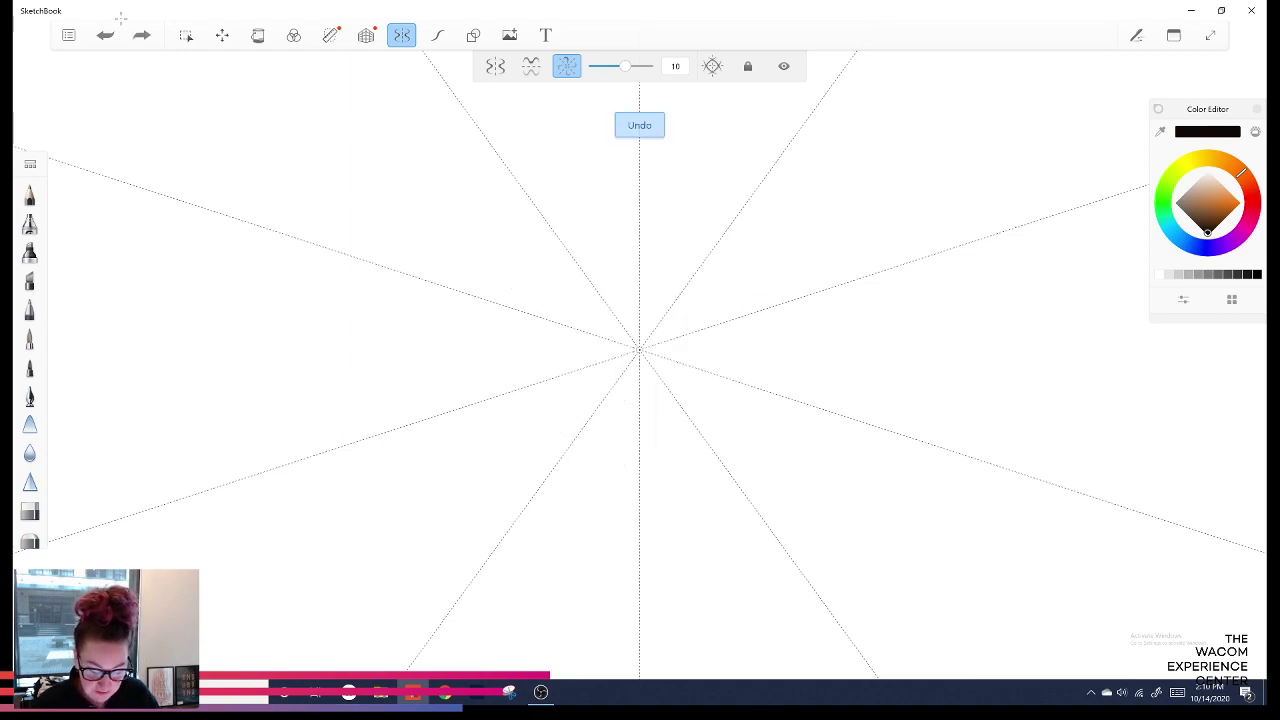
mouse_move(660, 333)
left_mouse_down()
mouse_move(758, 262)
mouse_move(709, 311)
left_mouse_up()
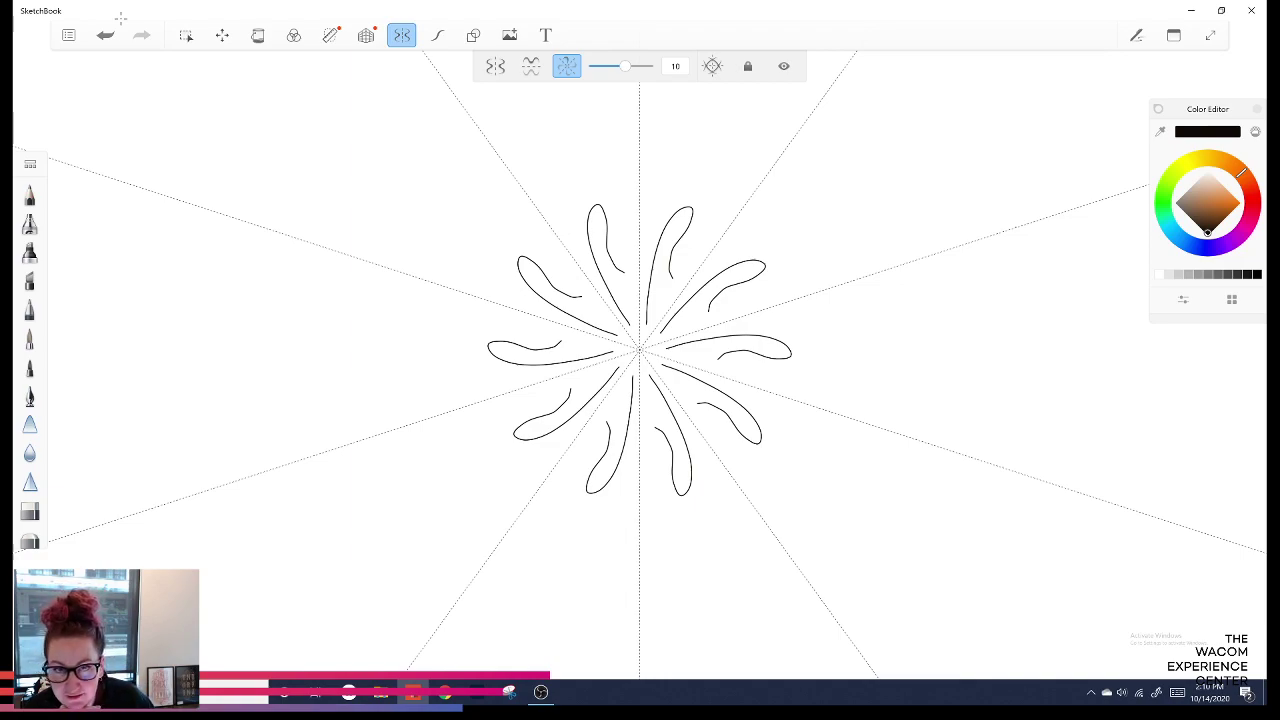
key("ctrl+z")
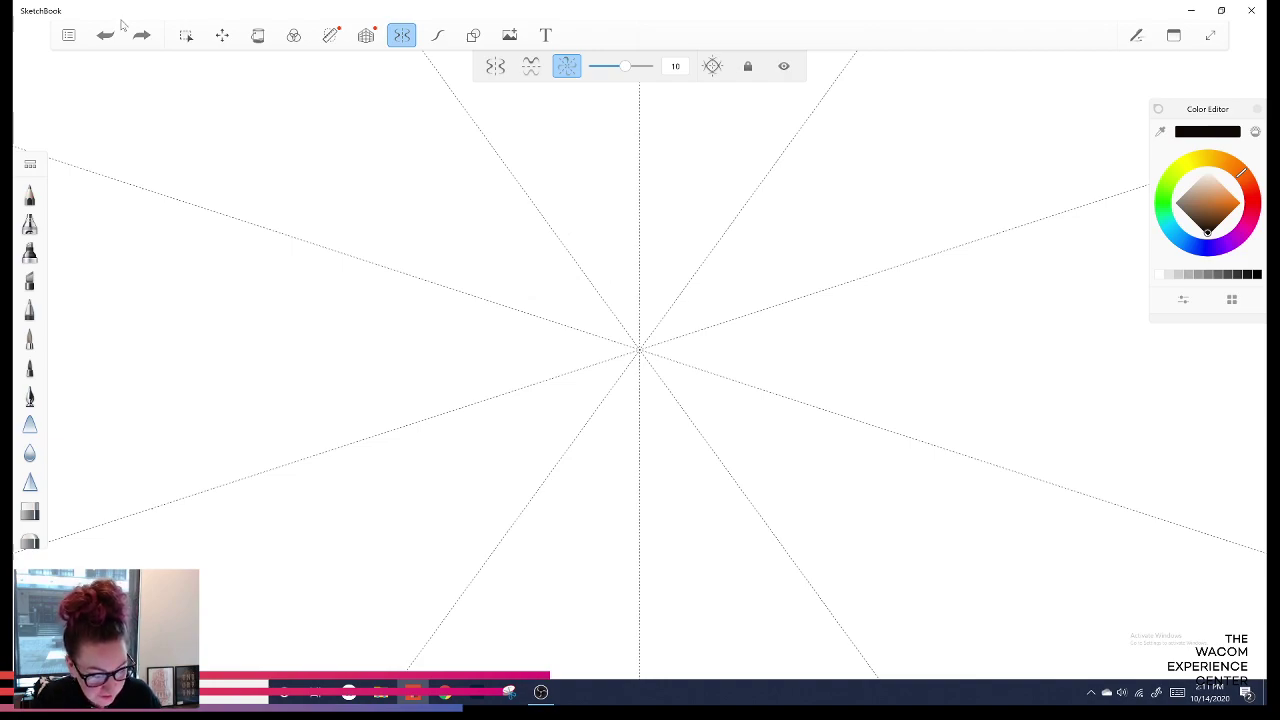
Turn on stroke smoothing, try radial flowers of looped petals around the symmetry center, and undo them.
left_click(437, 35)
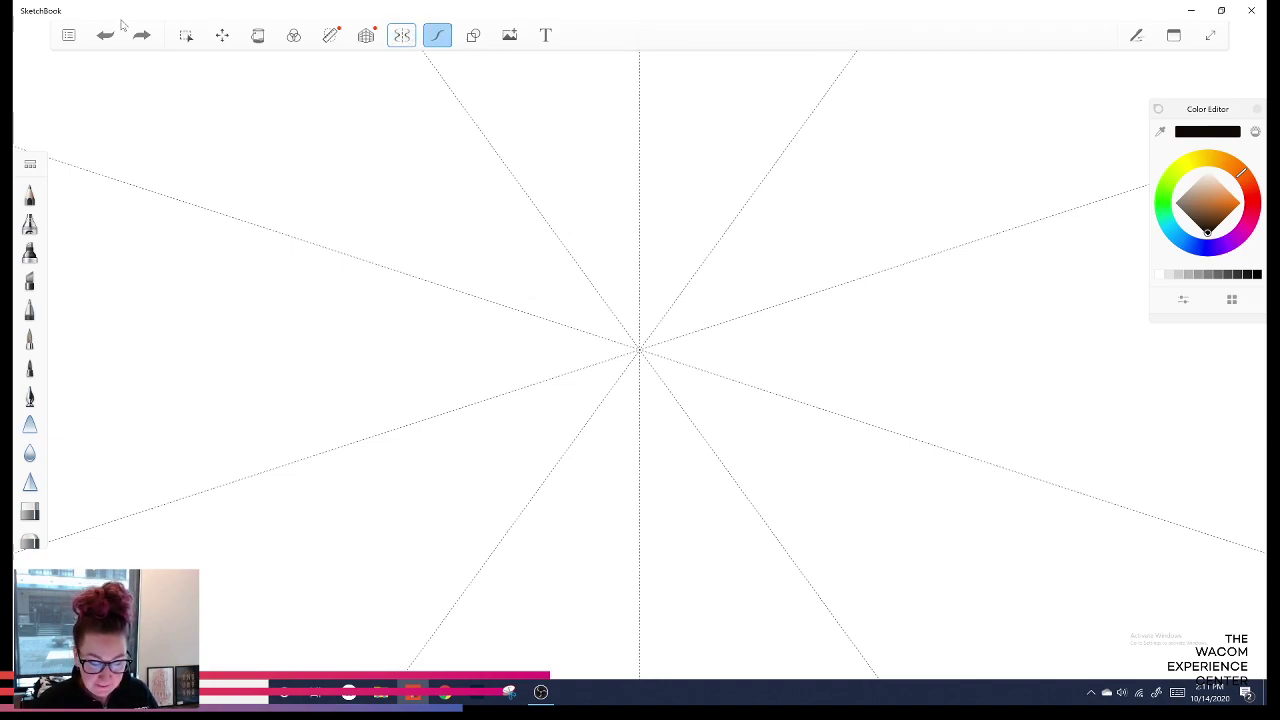
mouse_move(641, 344)
left_mouse_down()
mouse_move(643, 312)
mouse_move(692, 236)
mouse_move(632, 375)
left_mouse_up()
key("ctrl+z")
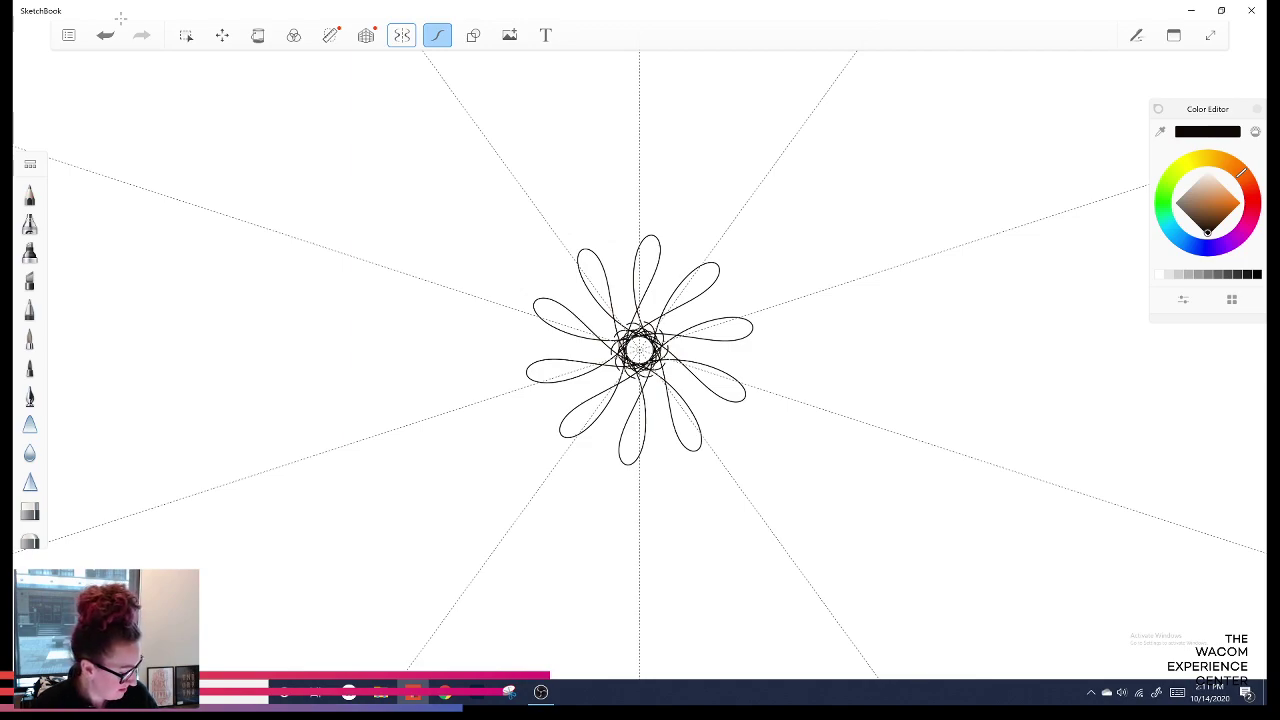
key("ctrl+z")
mouse_move(640, 350)
left_mouse_down()
mouse_move(690, 300)
mouse_move(645, 345)
left_mouse_up()
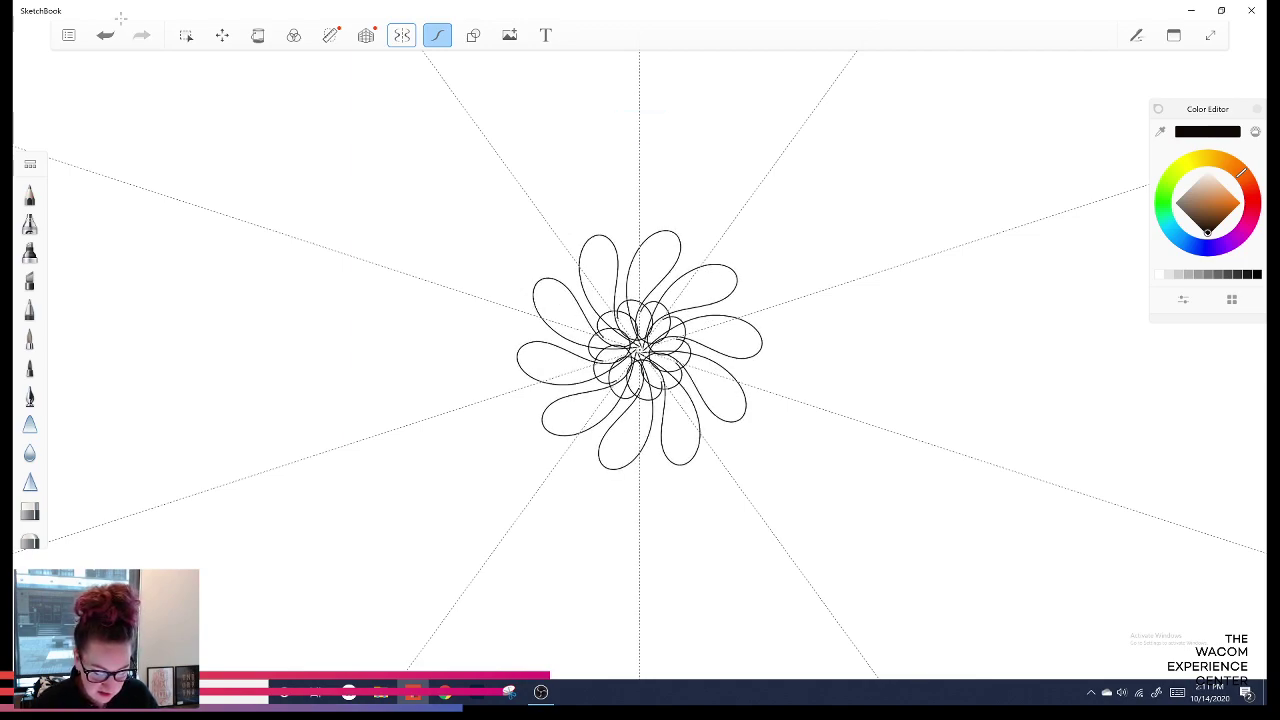
key("ctrl+z")
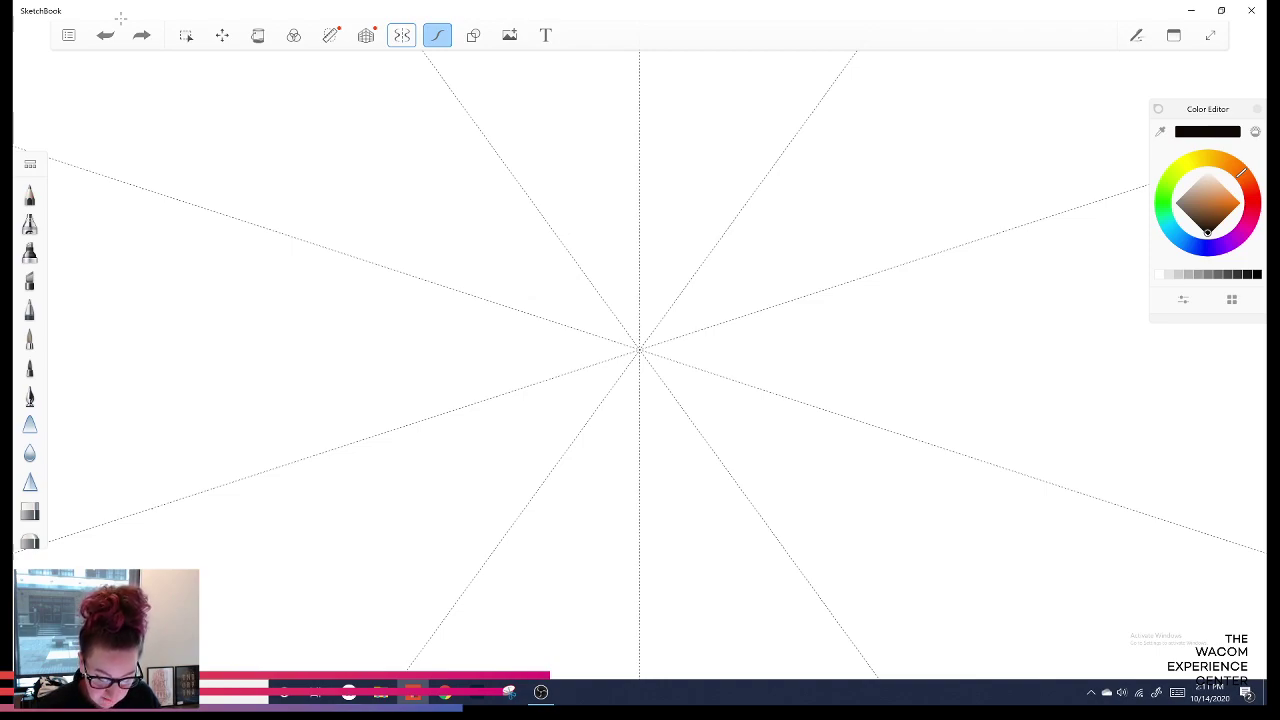
Draw a small swirl inside a circle at the symmetry center and surround it with ten rounded petals.
left_click_drag(640, 350, 639, 349)
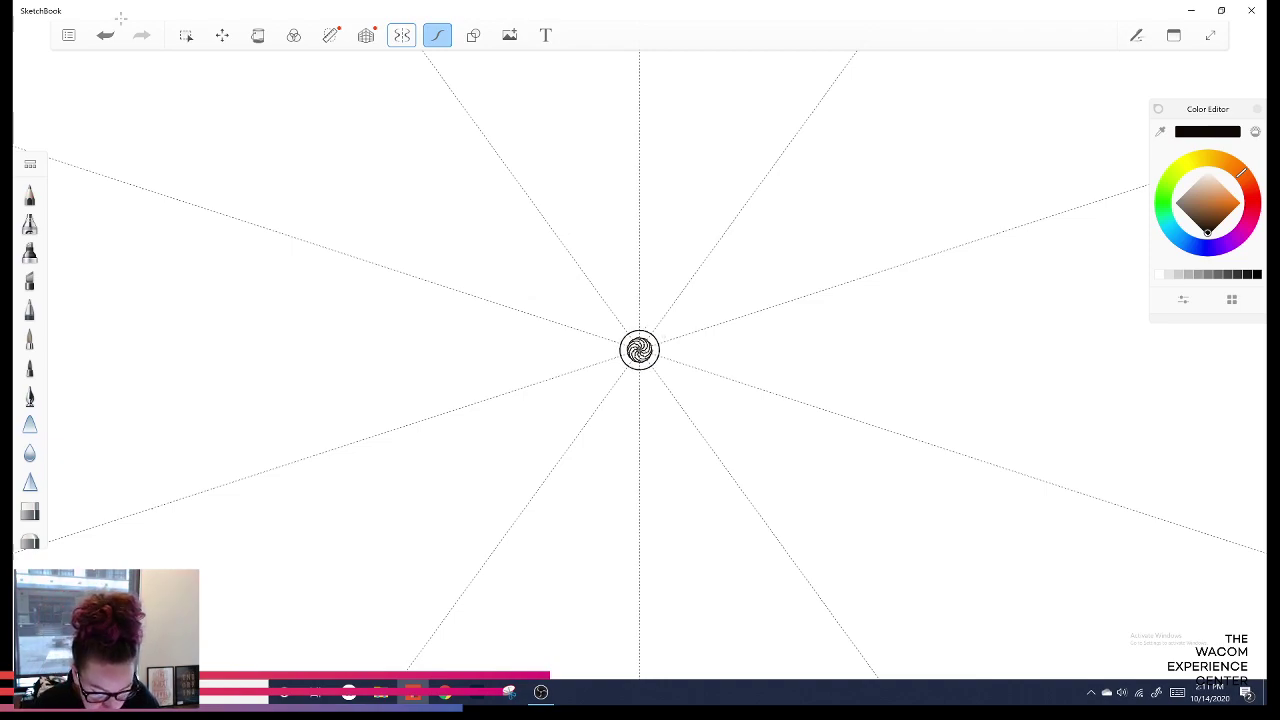
mouse_move(641, 331)
left_mouse_down()
mouse_move(653, 315)
mouse_move(651, 334)
left_mouse_up()
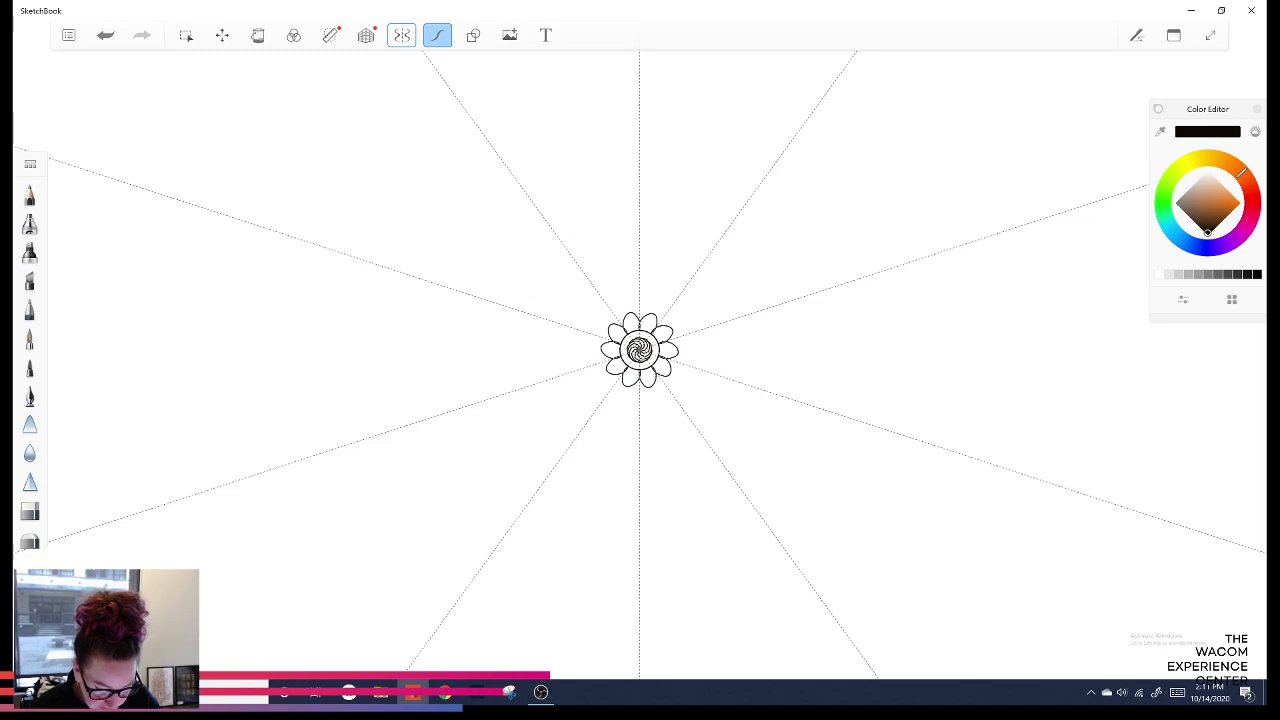
left_click(106, 35)
Try a second ring of tiny rounded petals between the tips of the first ring, and undo it.
mouse_move(637, 318)
left_mouse_down()
mouse_move(641, 303)
mouse_move(642, 319)
left_mouse_up()
key("ctrl+z")
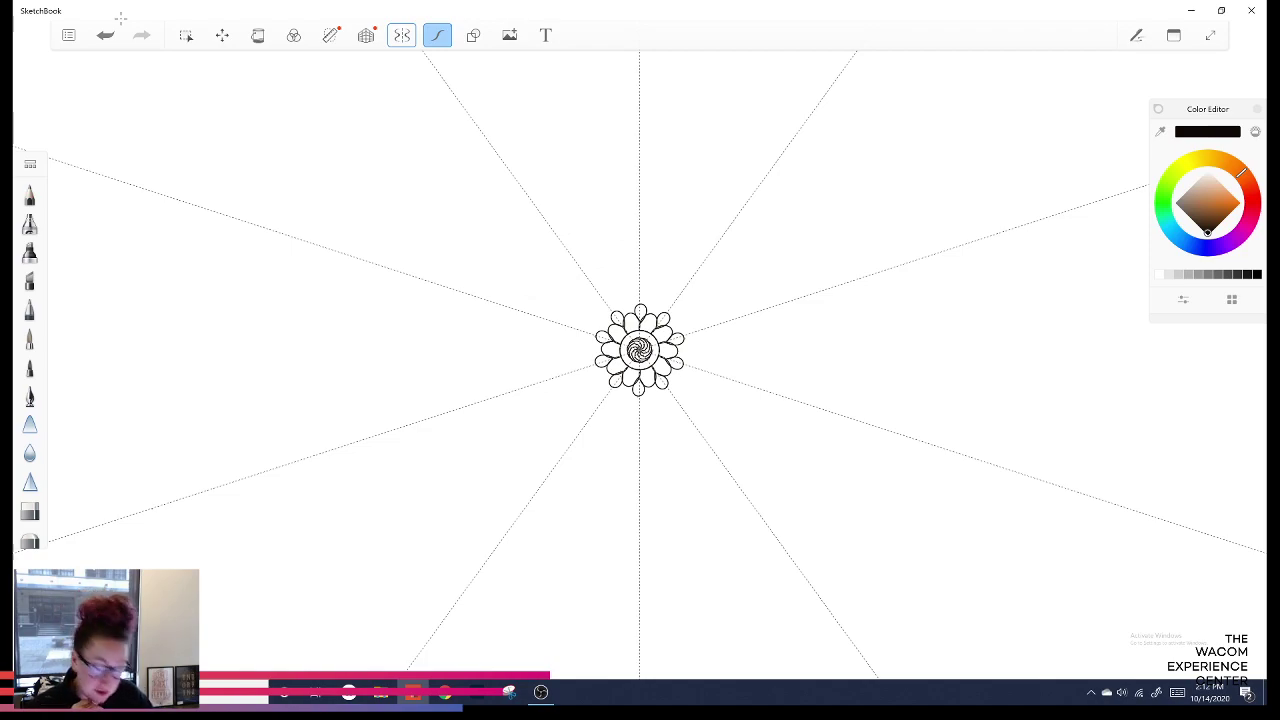
key("ctrl+z")
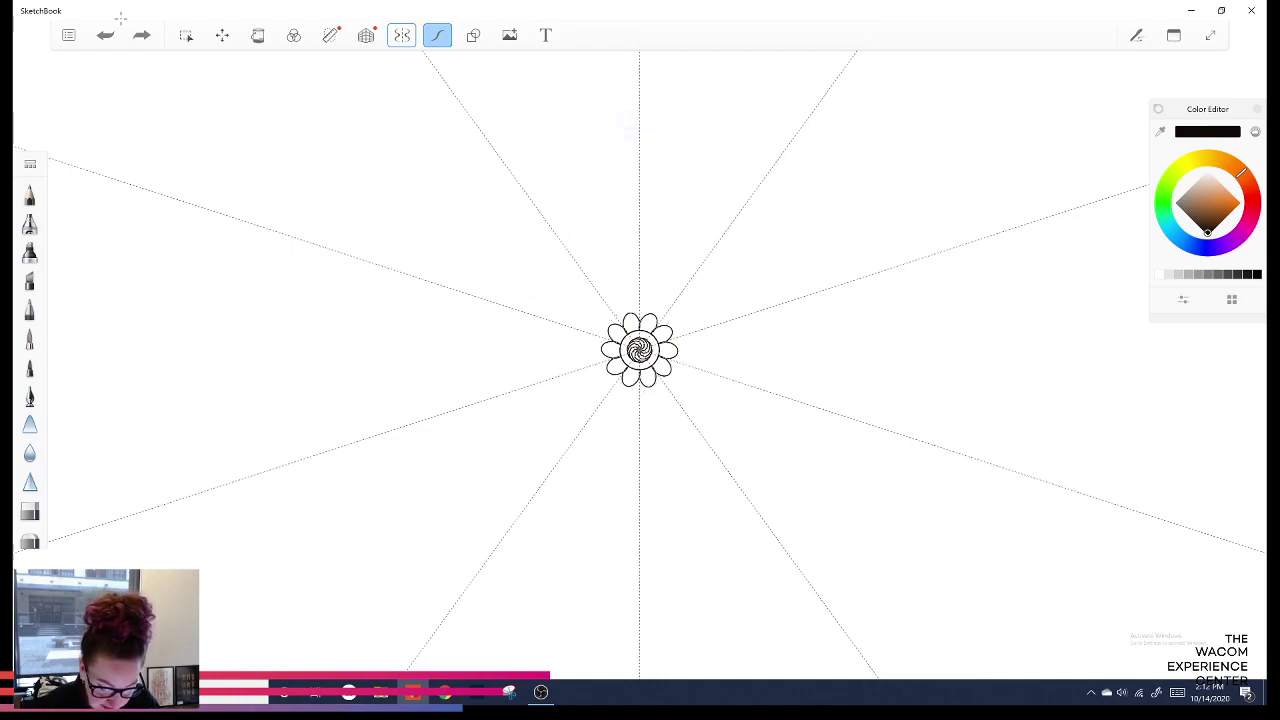
Try an enclosing circle around the ring of rounded petals, and undo it.
left_click_drag(656, 309, 663, 315)
left_click(118, 24)
key("ctrl+z")
left_click(141, 35)
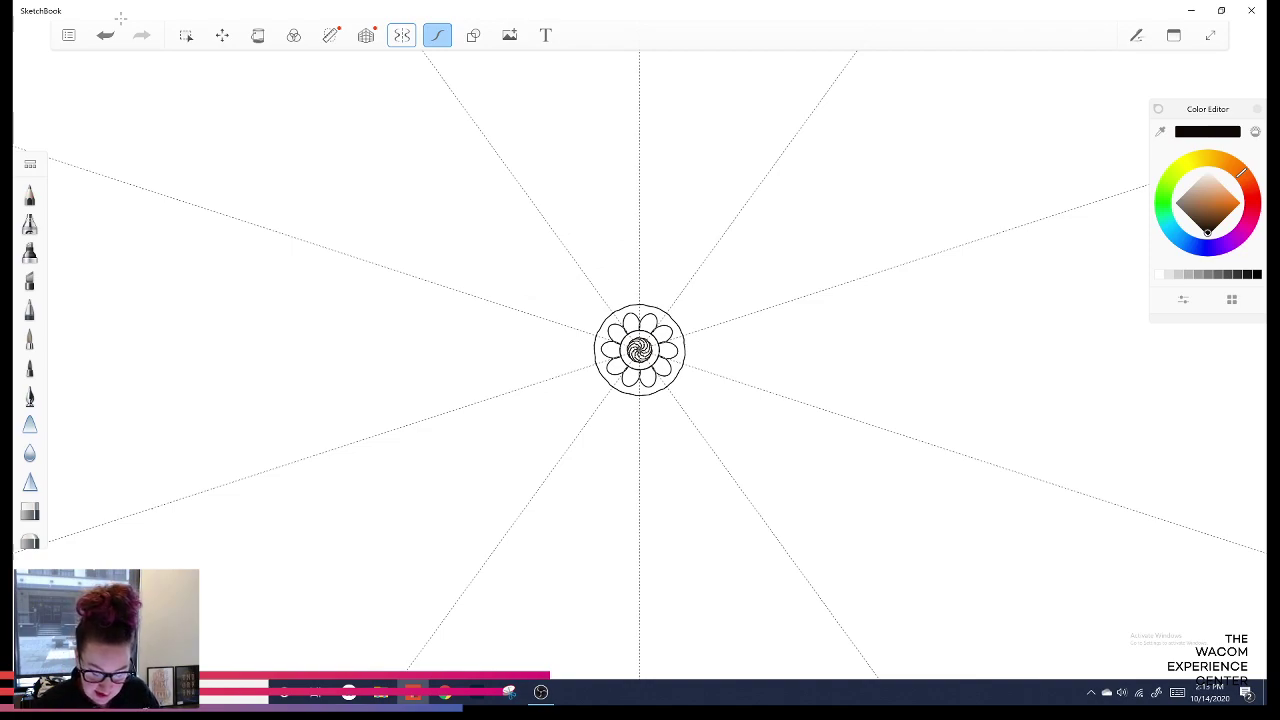
left_click_drag(640, 304, 667, 313)
key("ctrl+z")
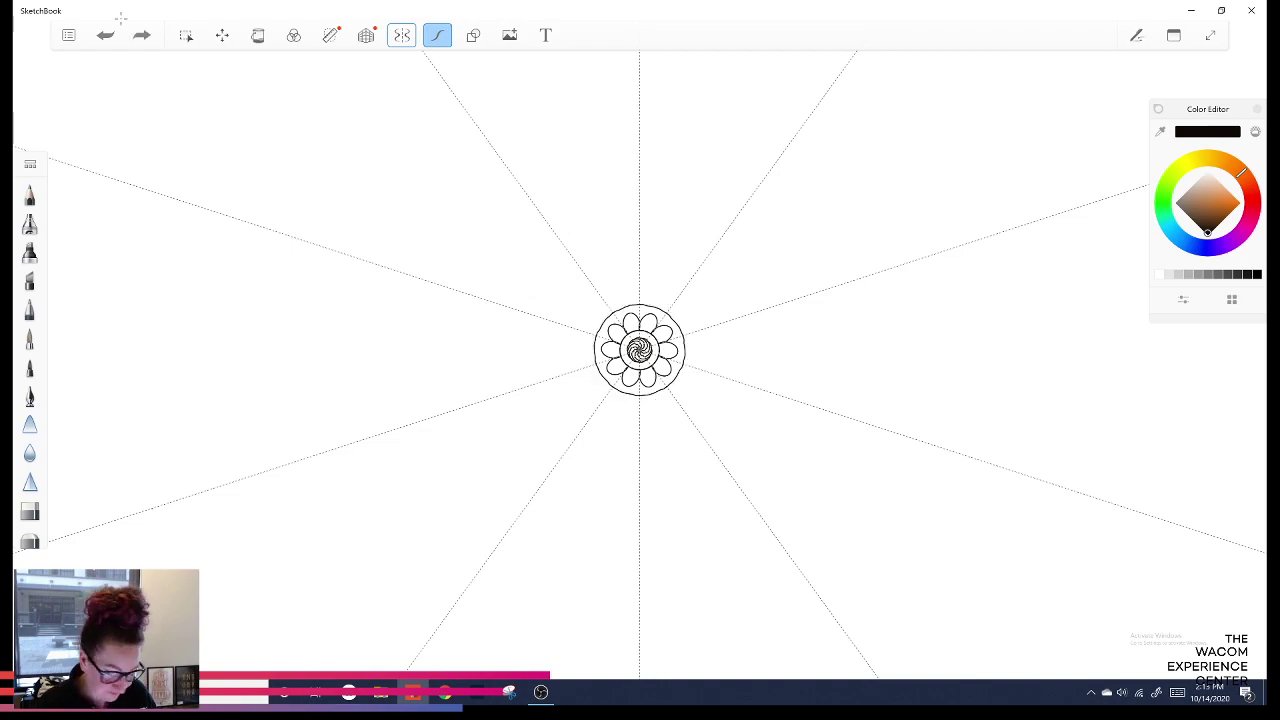
key("ctrl+z")
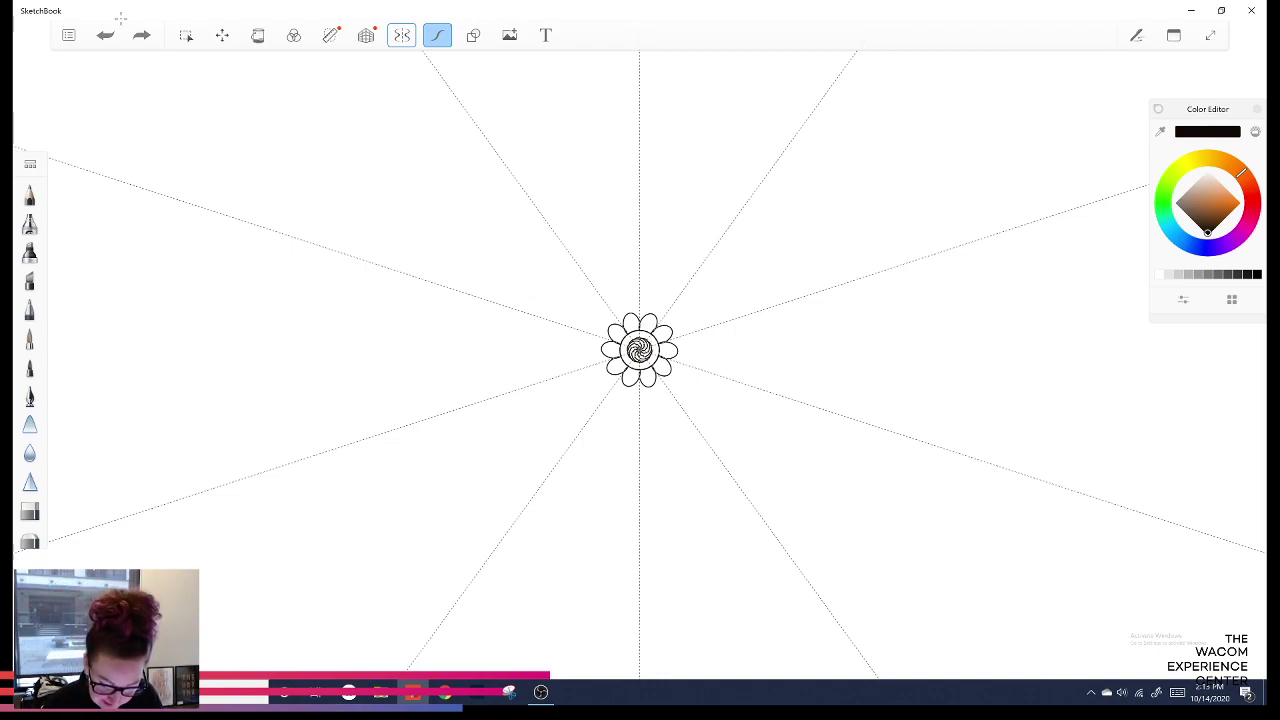
Double the circle around the central swirl and draw ten curved, pointed petals behind the rounded ones.
left_click(141, 35)
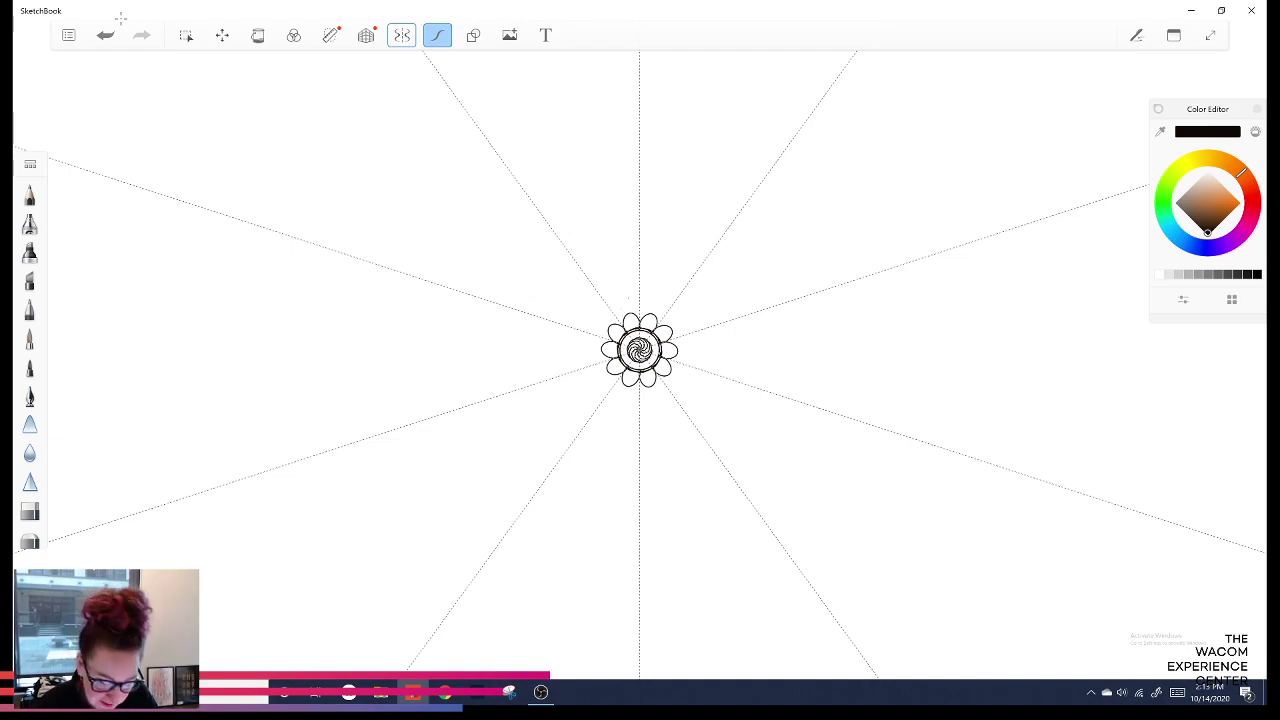
mouse_move(640, 316)
left_mouse_down()
mouse_move(662, 283)
mouse_move(666, 317)
left_mouse_up()
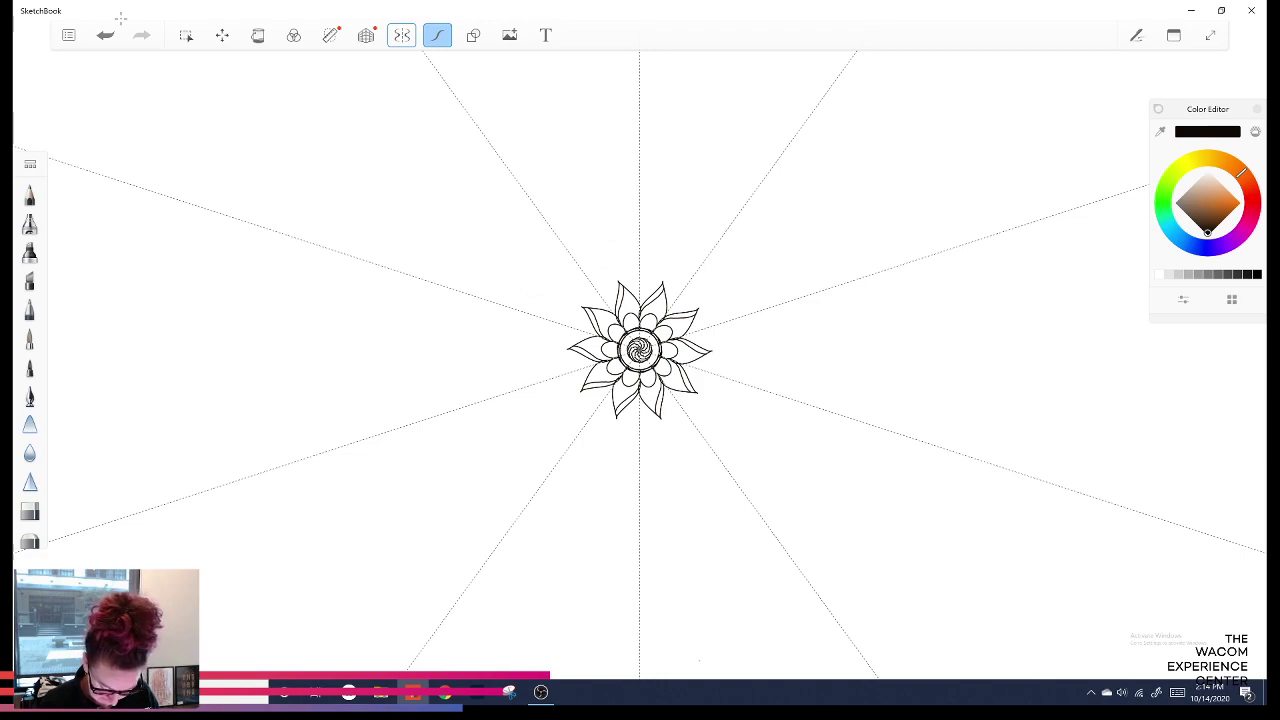
Darken the narrow band along one edge of each pointed petal with black strokes.
key("ctrl+z")
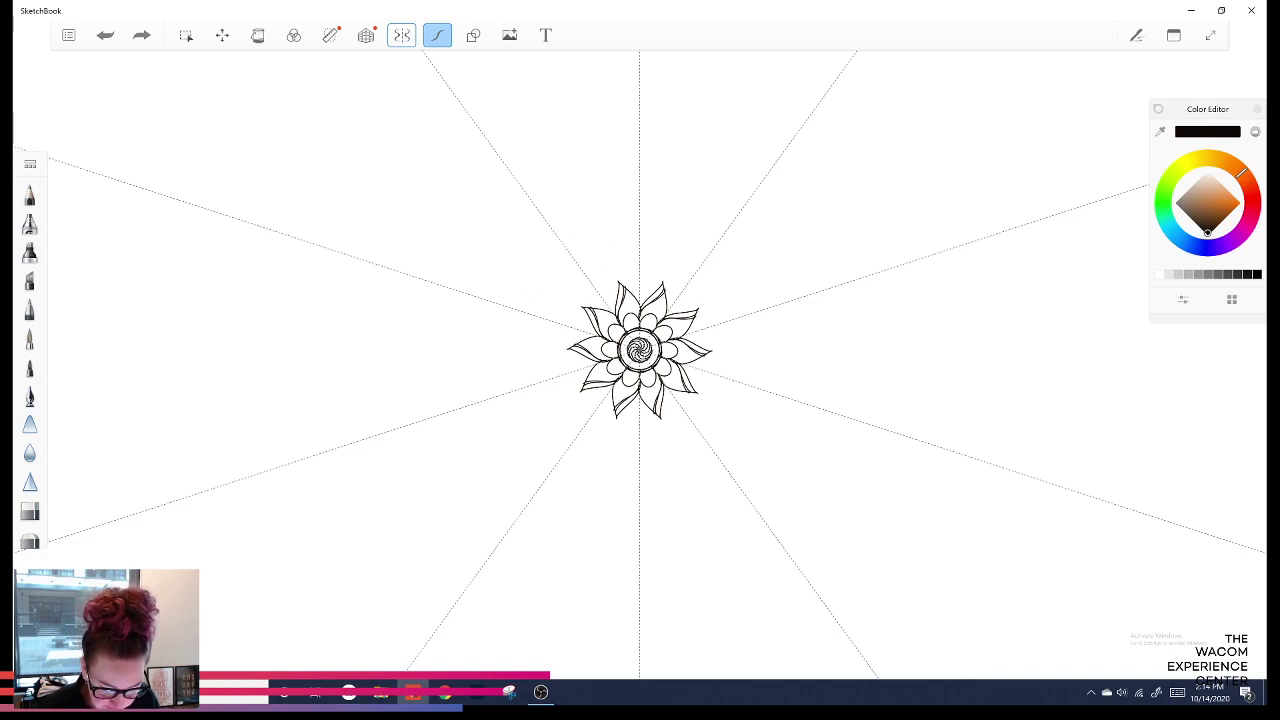
left_click(141, 35)
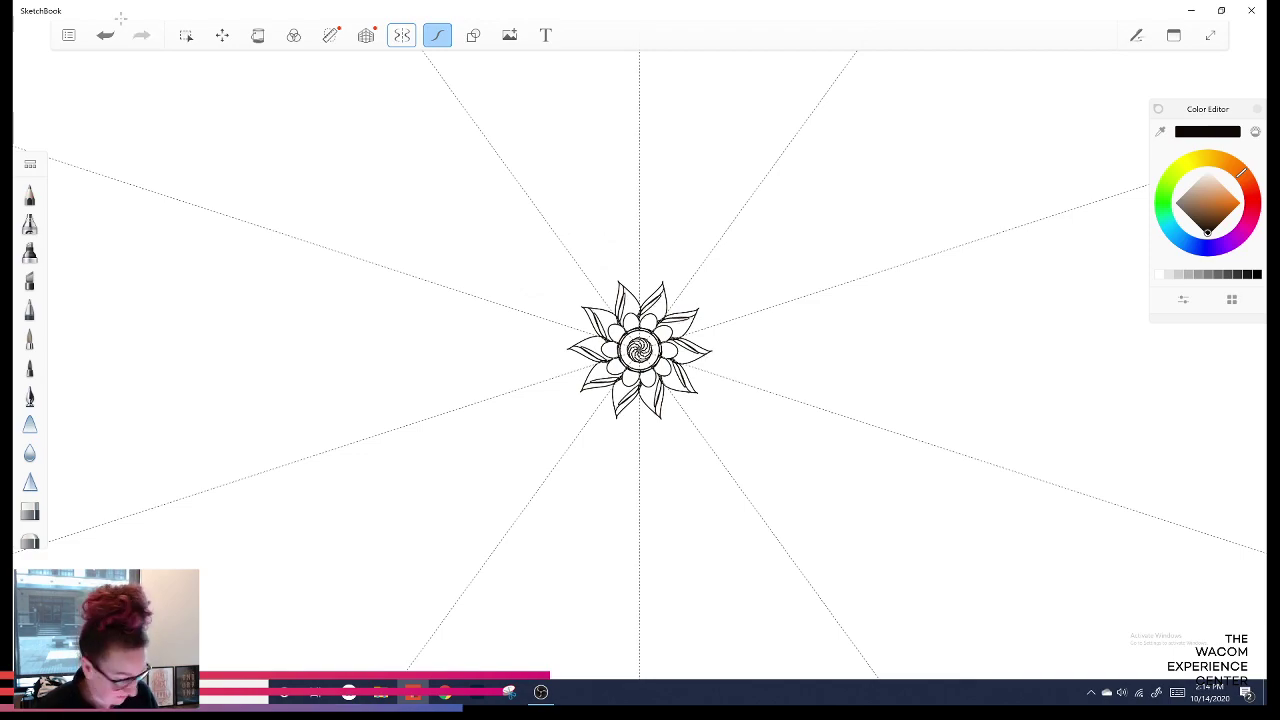
key("ctrl+z")
left_click(402, 35)
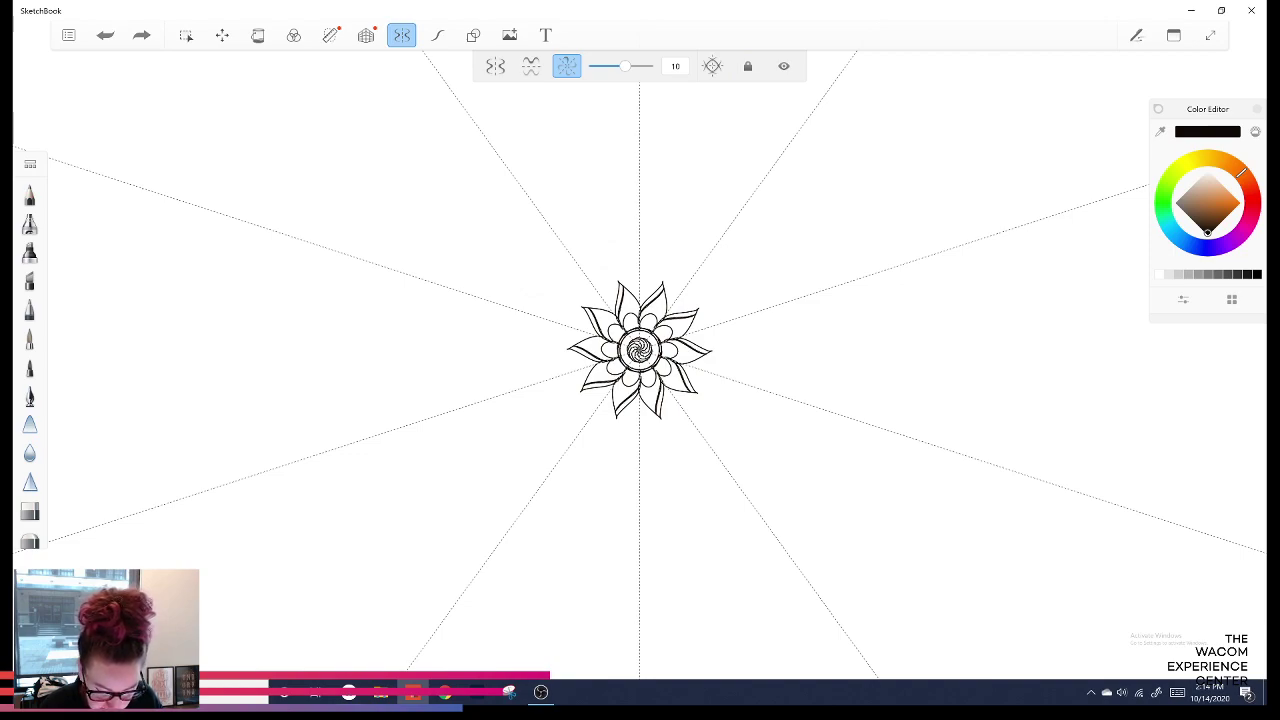
left_click(141, 35)
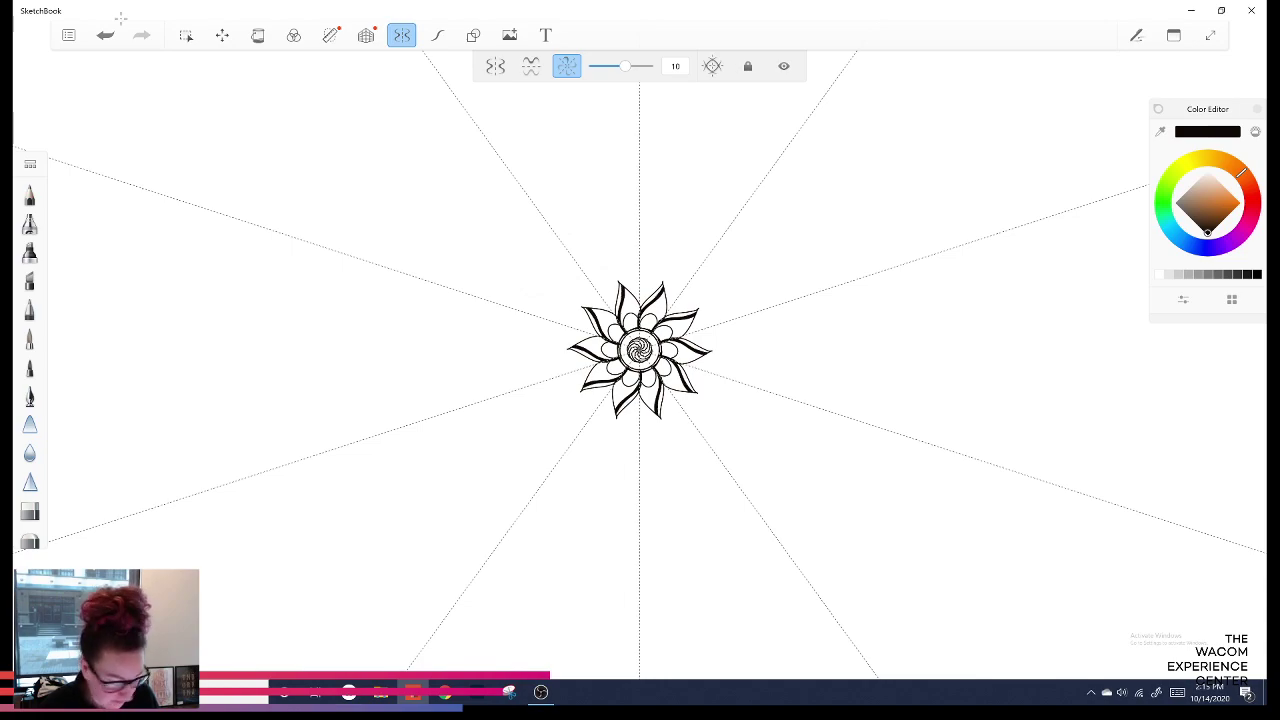
key("ctrl+z")
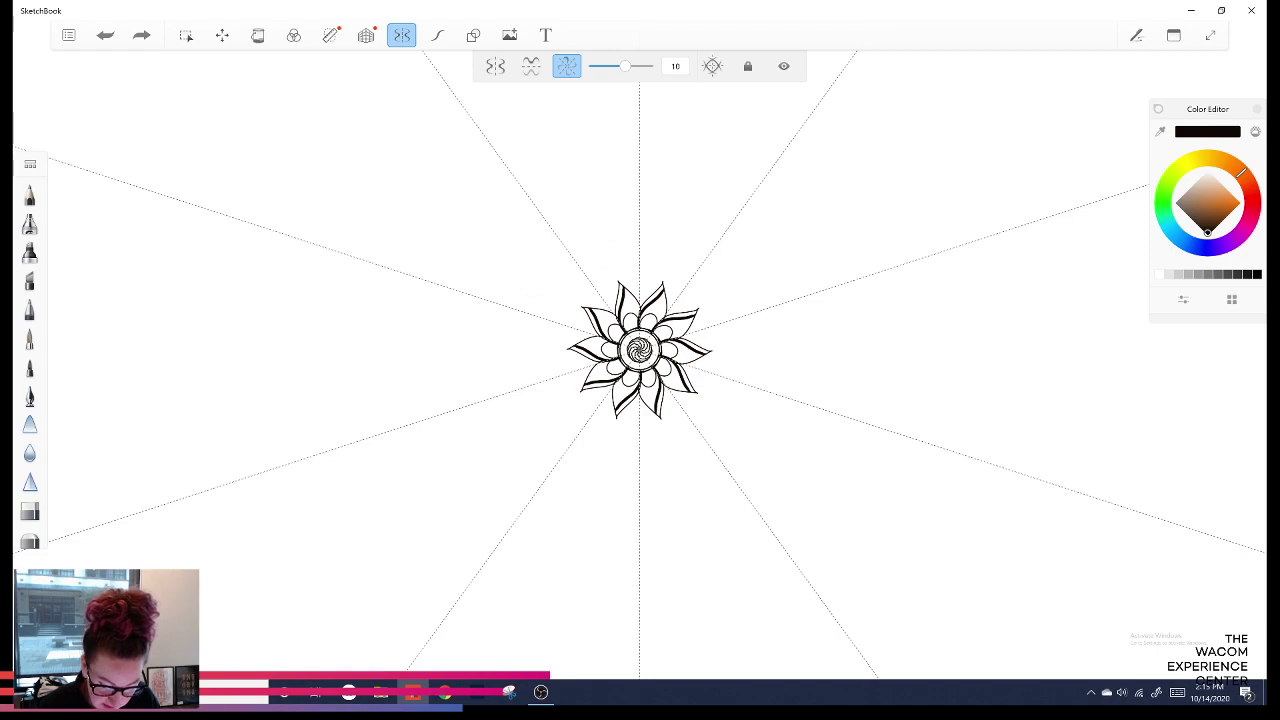
Replace trial arcs between the pointed petals with thin concentric rings and a thick black outer ring.
left_click_drag(663, 286, 656, 295)
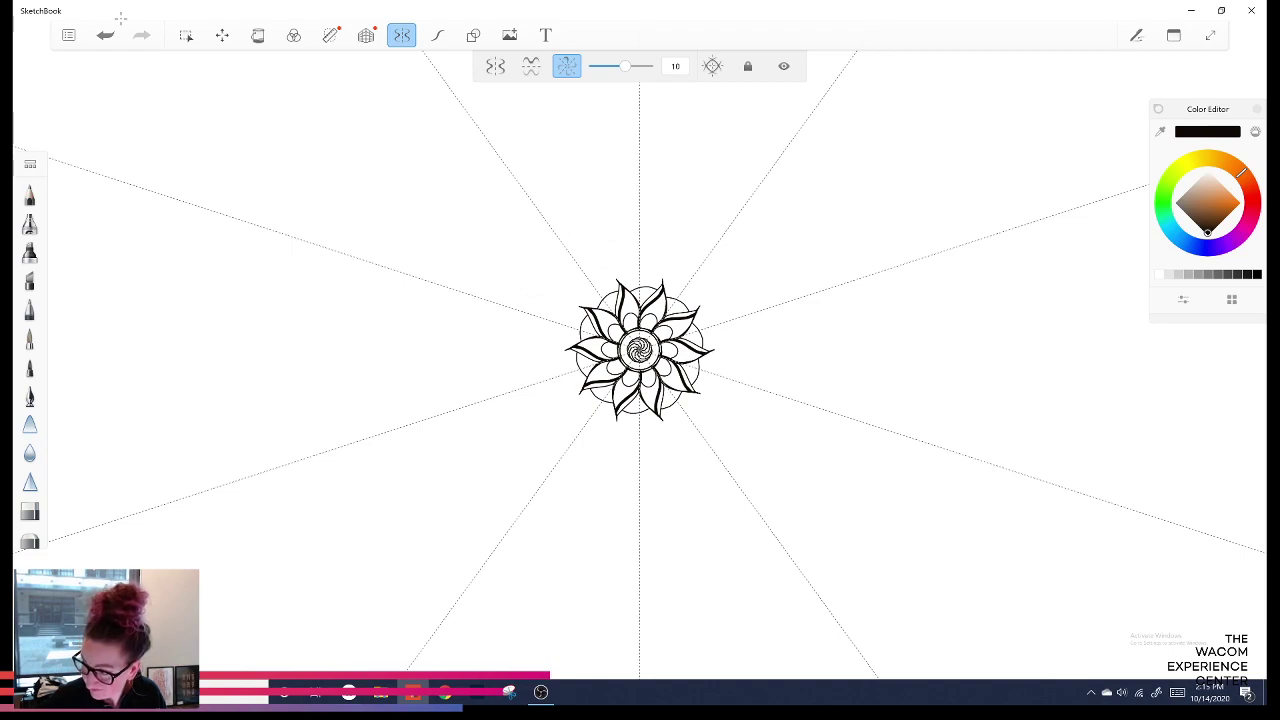
key("ctrl+z")
key("p")
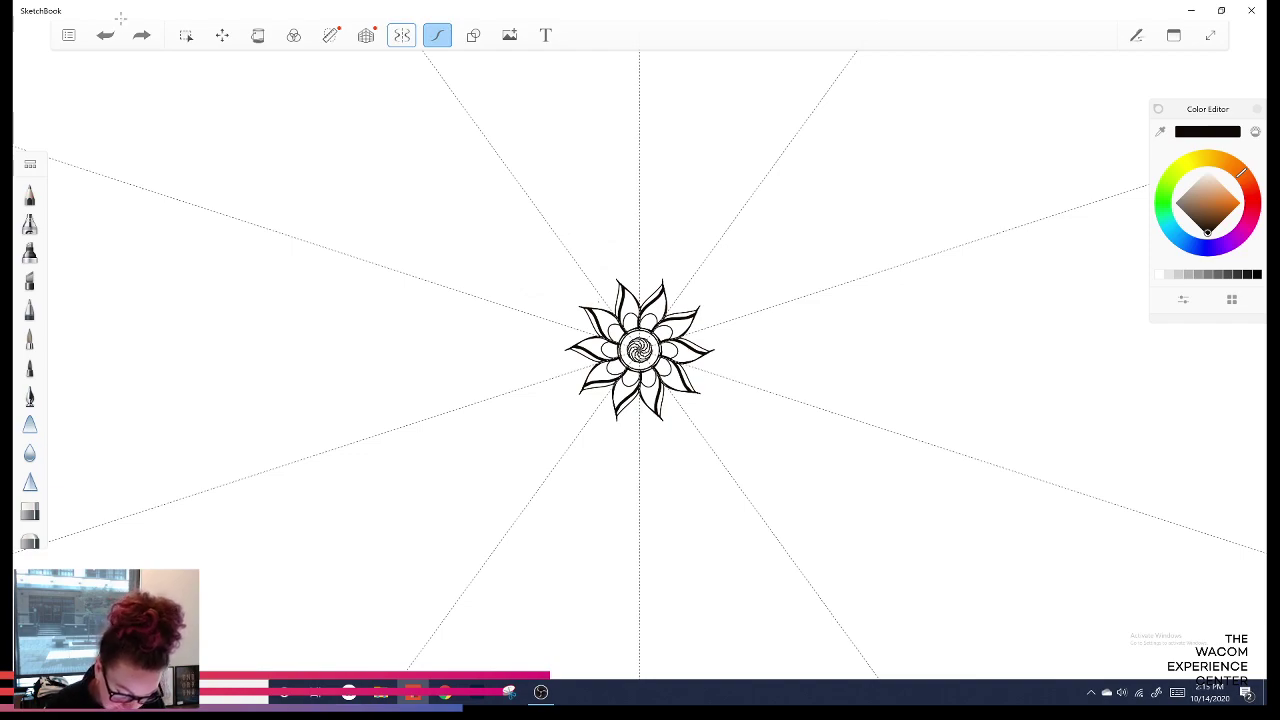
left_click(142, 35)
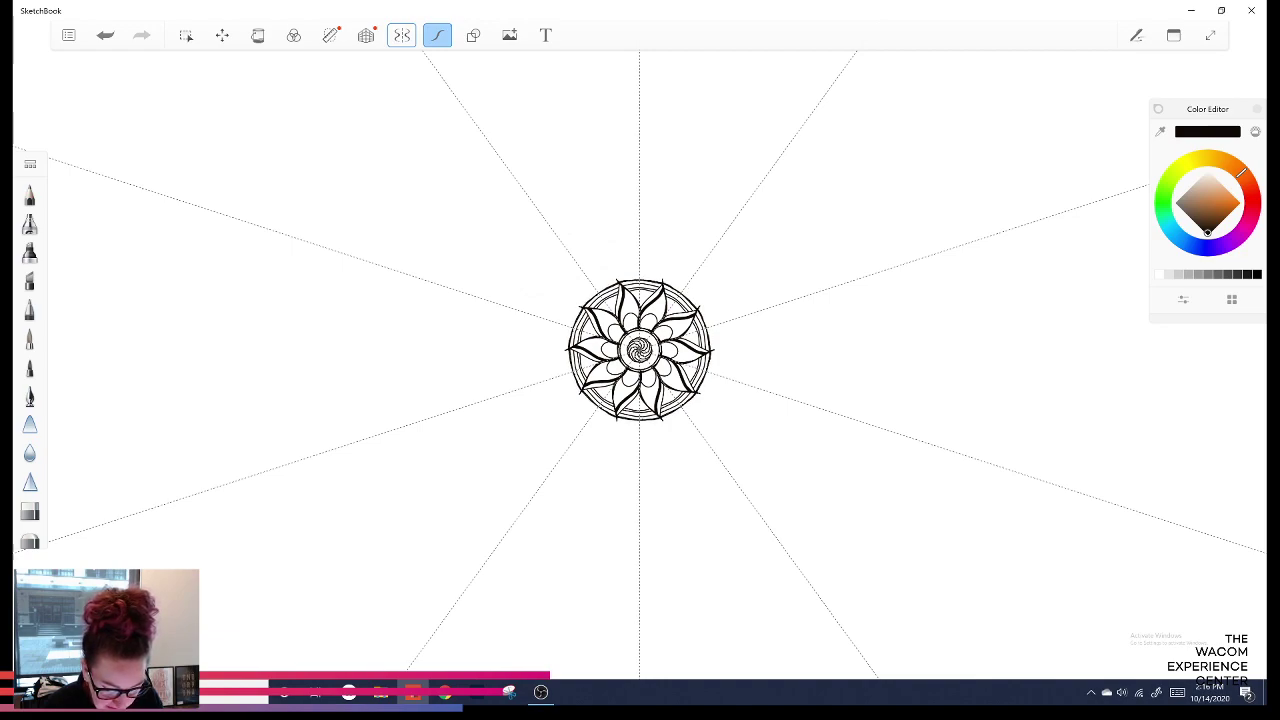
key("ctrl+z")
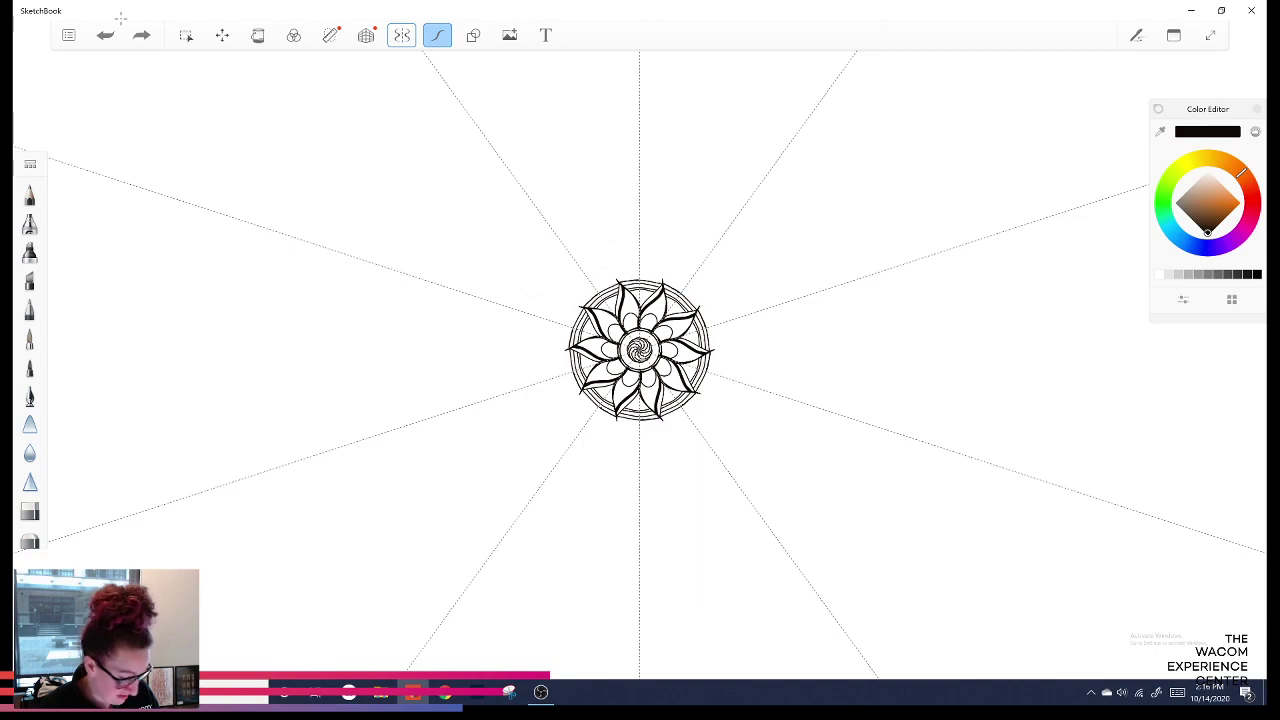
key("Escape")
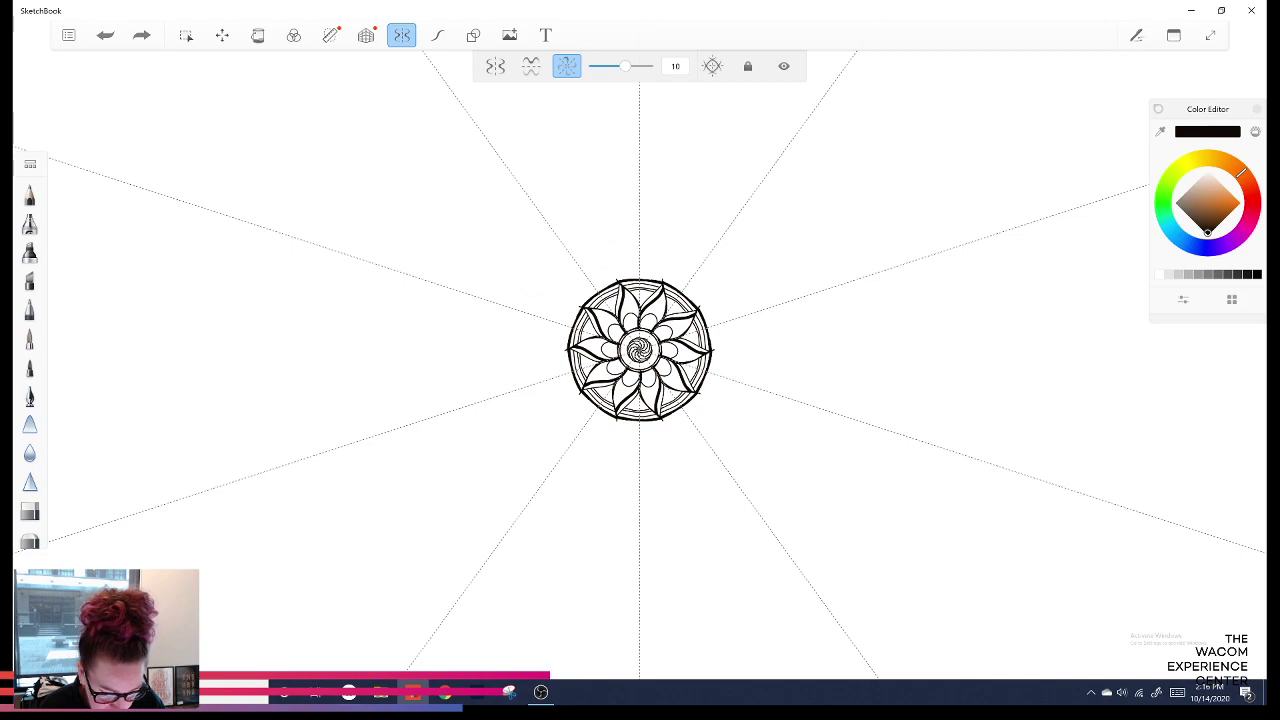
left_click(141, 35)
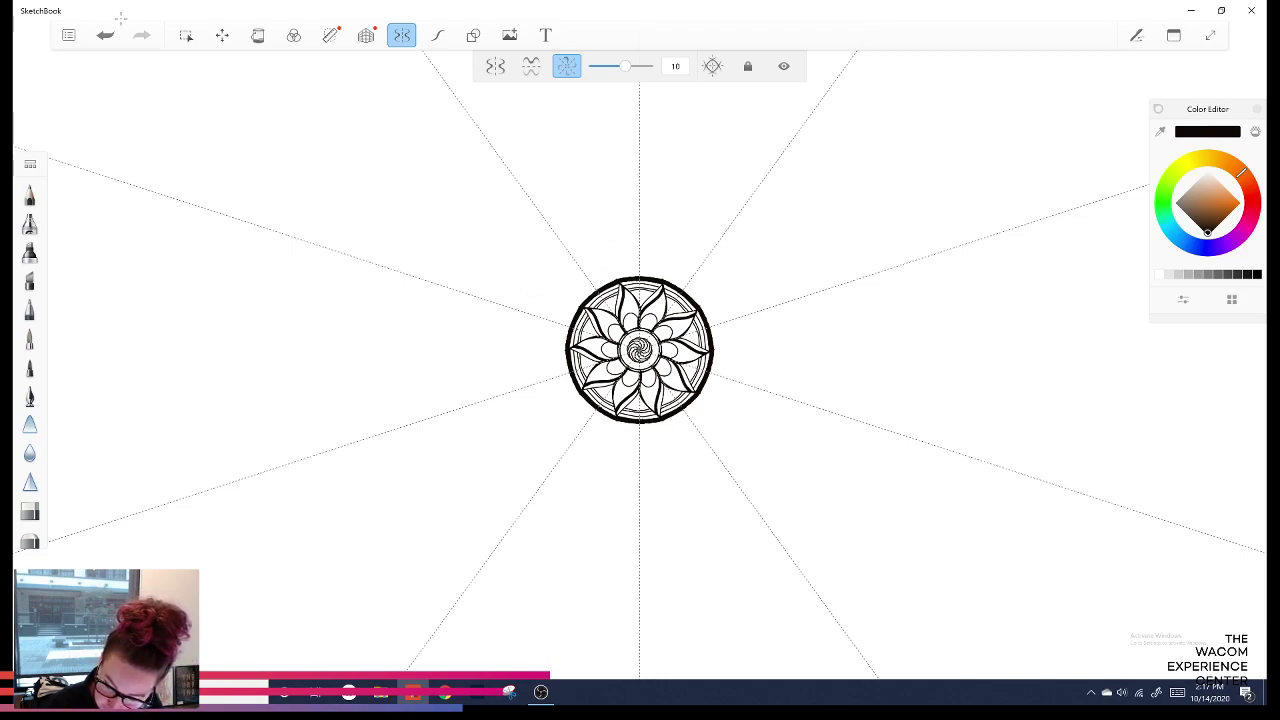
Show the Brush Editor with the Felt Pen's properties alongside the canvas.
left_click(1174, 36)
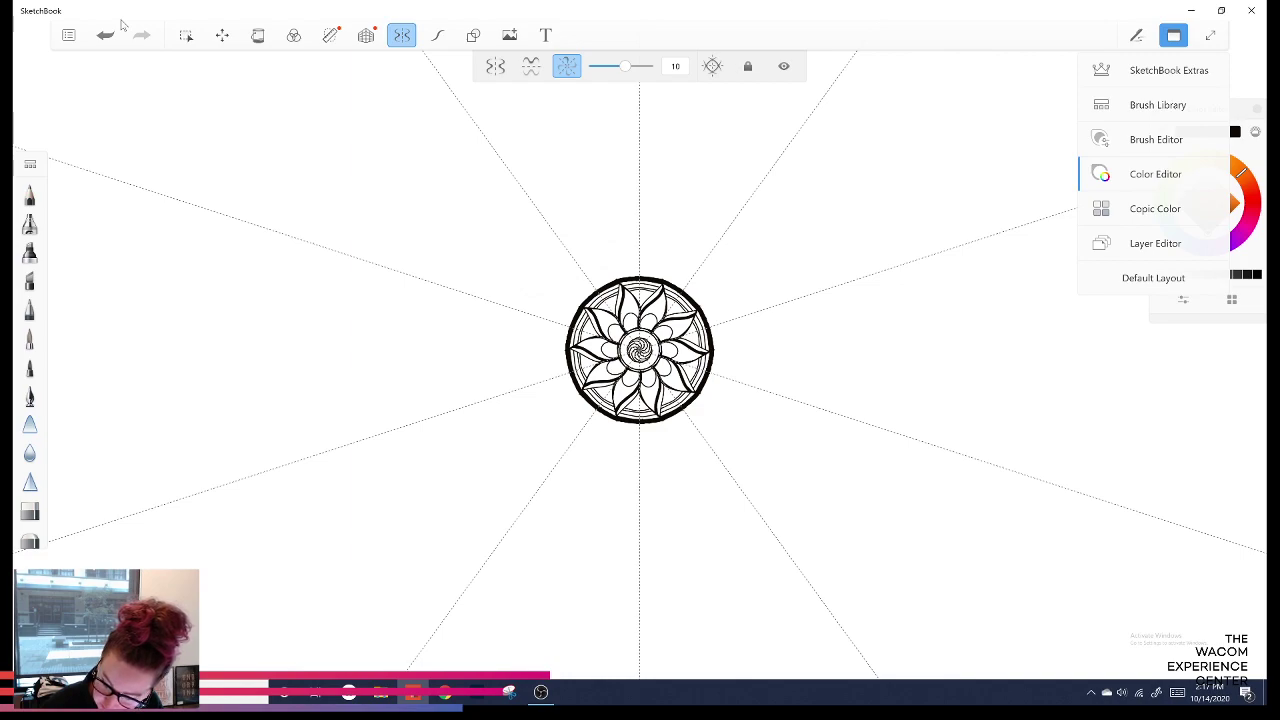
left_click(1155, 140)
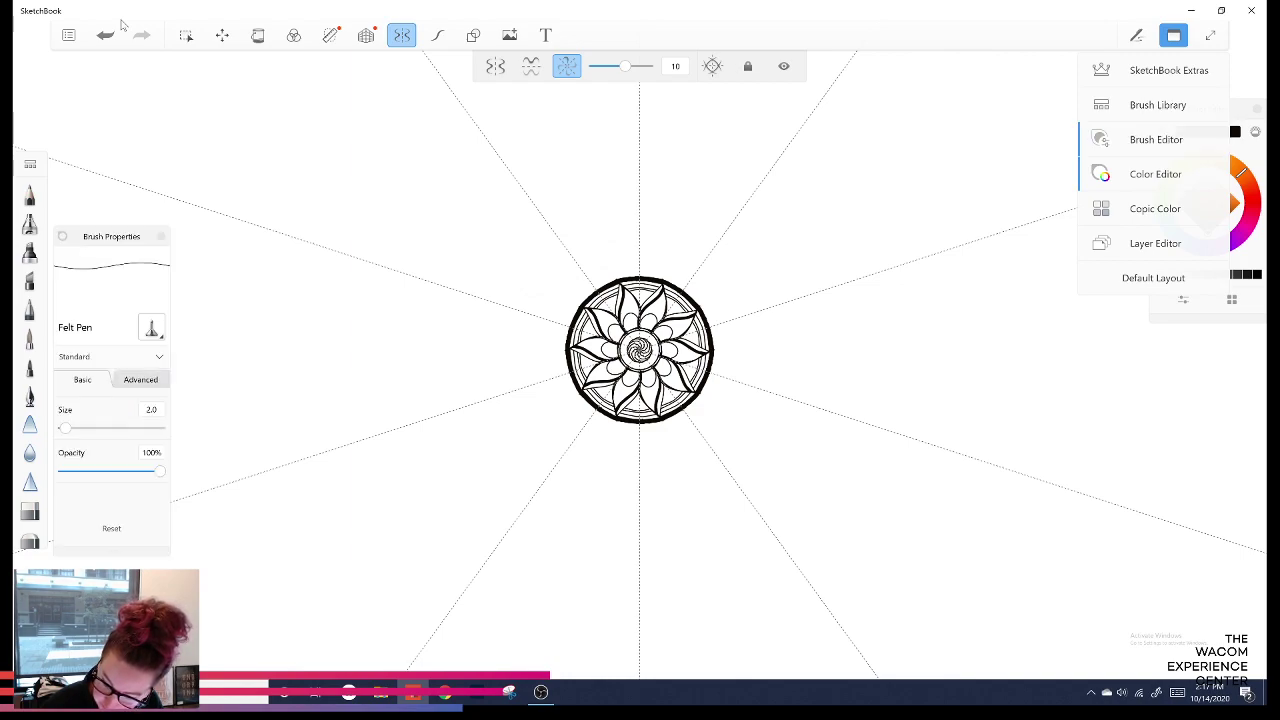
left_click(1174, 36)
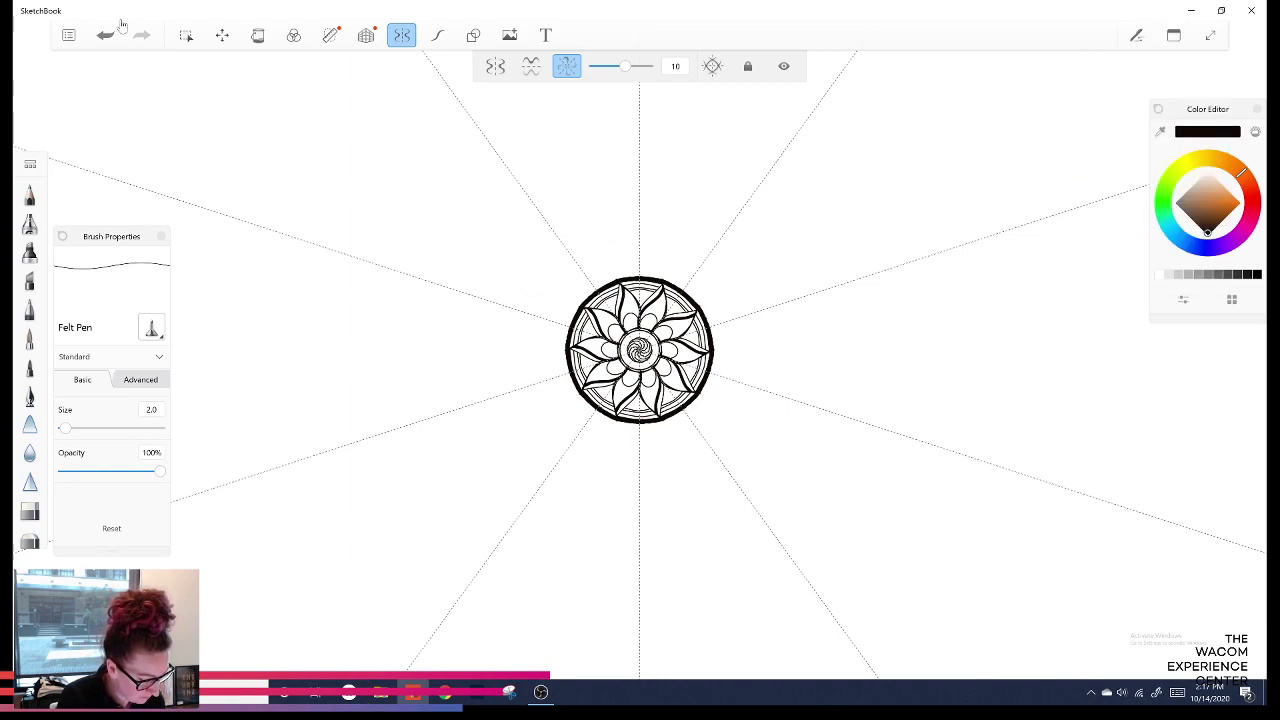
left_click(1174, 36)
left_click(1174, 36)
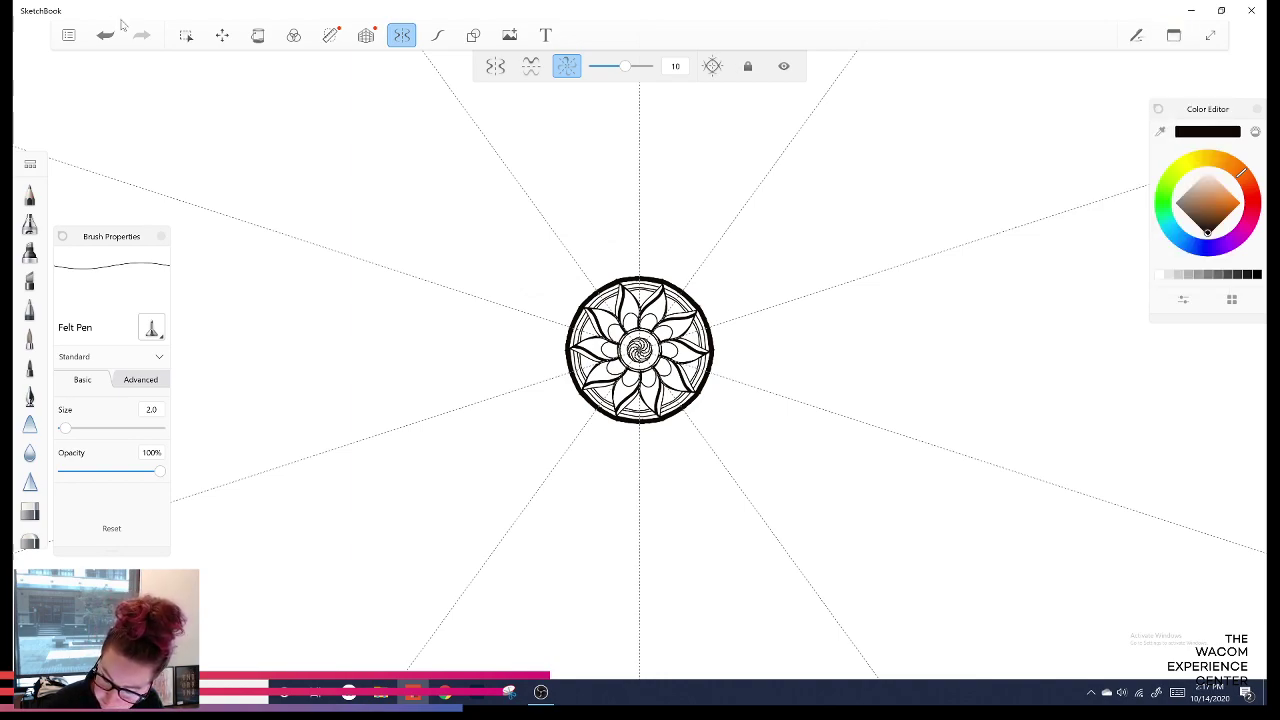
left_click(1137, 36)
left_click(1137, 36)
left_click(1174, 36)
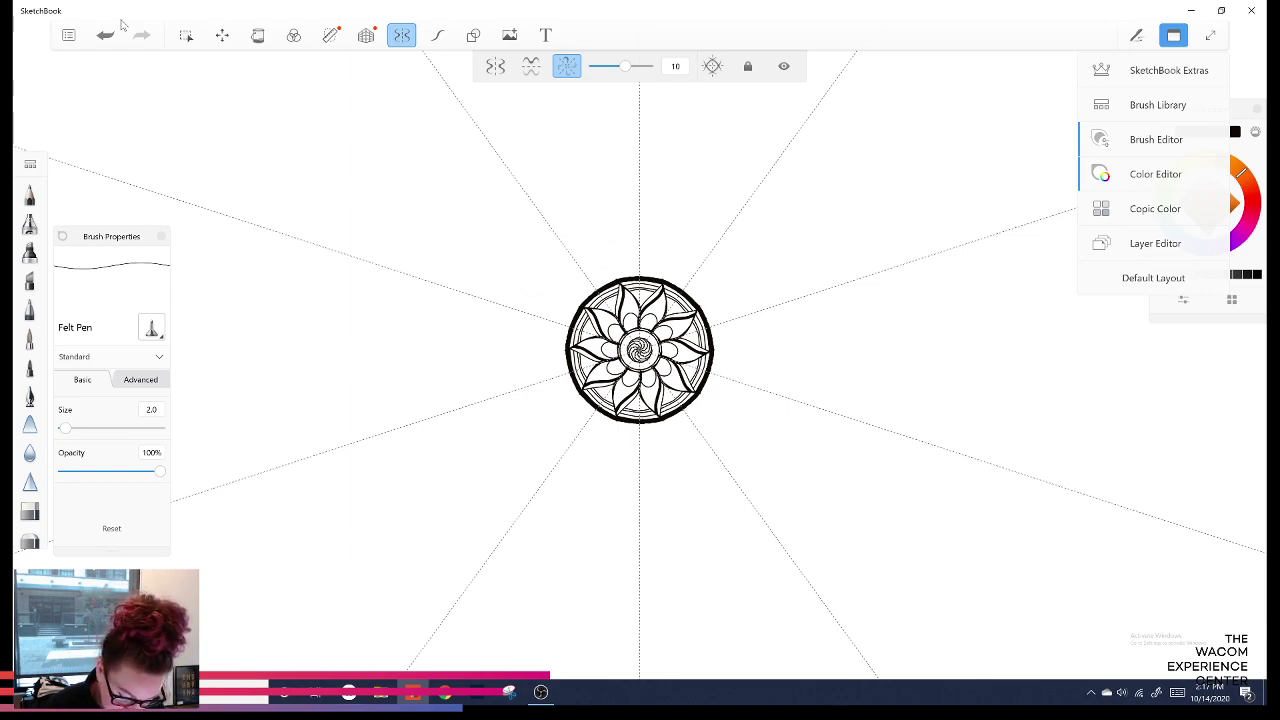
left_click(1174, 36)
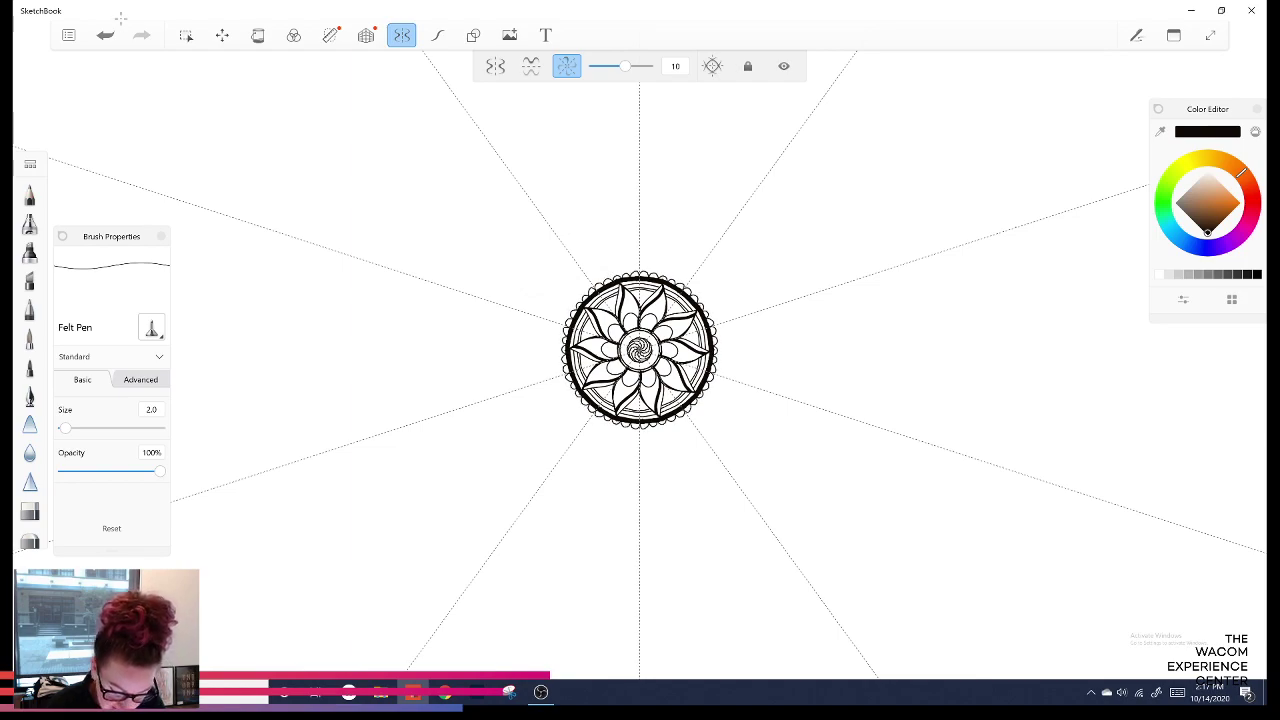
Add a border of small scallops around the outside of the thick black ring.
key("ctrl+z")
left_click_drag(631, 277, 639, 276)
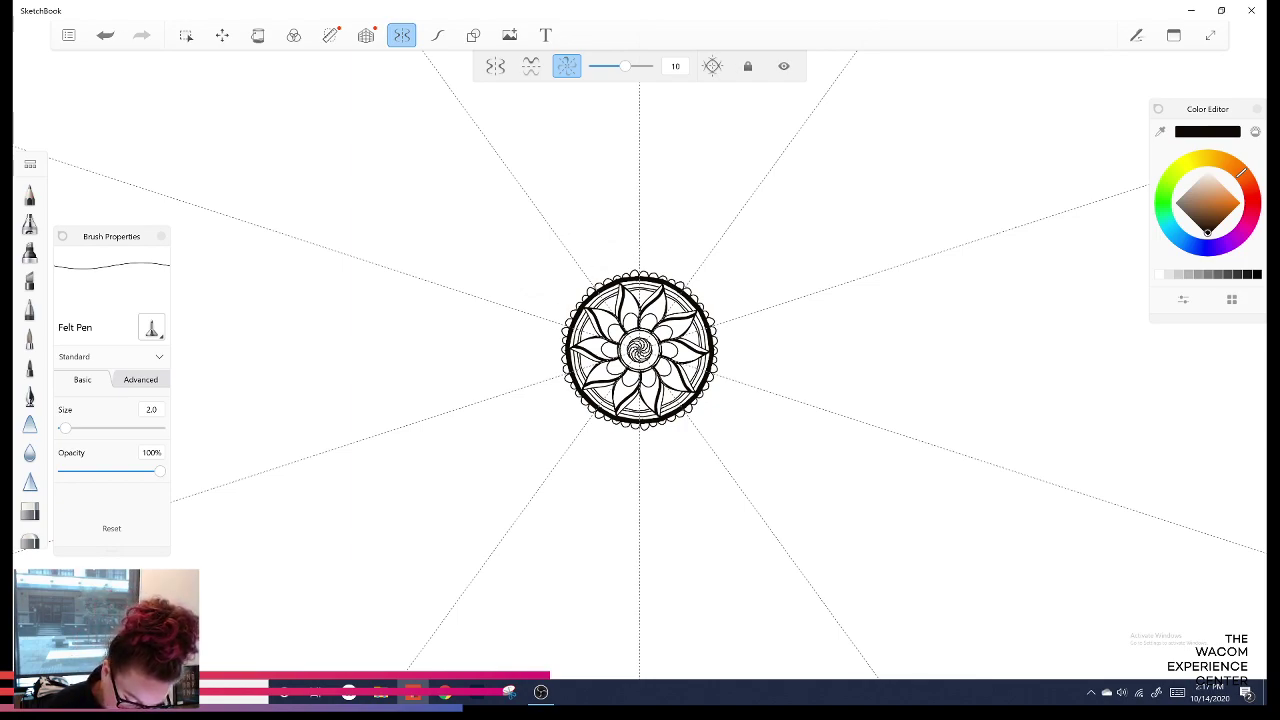
Draw two overlapping rings of large pointed petals outside the scalloped border.
mouse_move(593, 276)
left_mouse_down()
mouse_move(602, 243)
mouse_move(639, 272)
left_mouse_up()
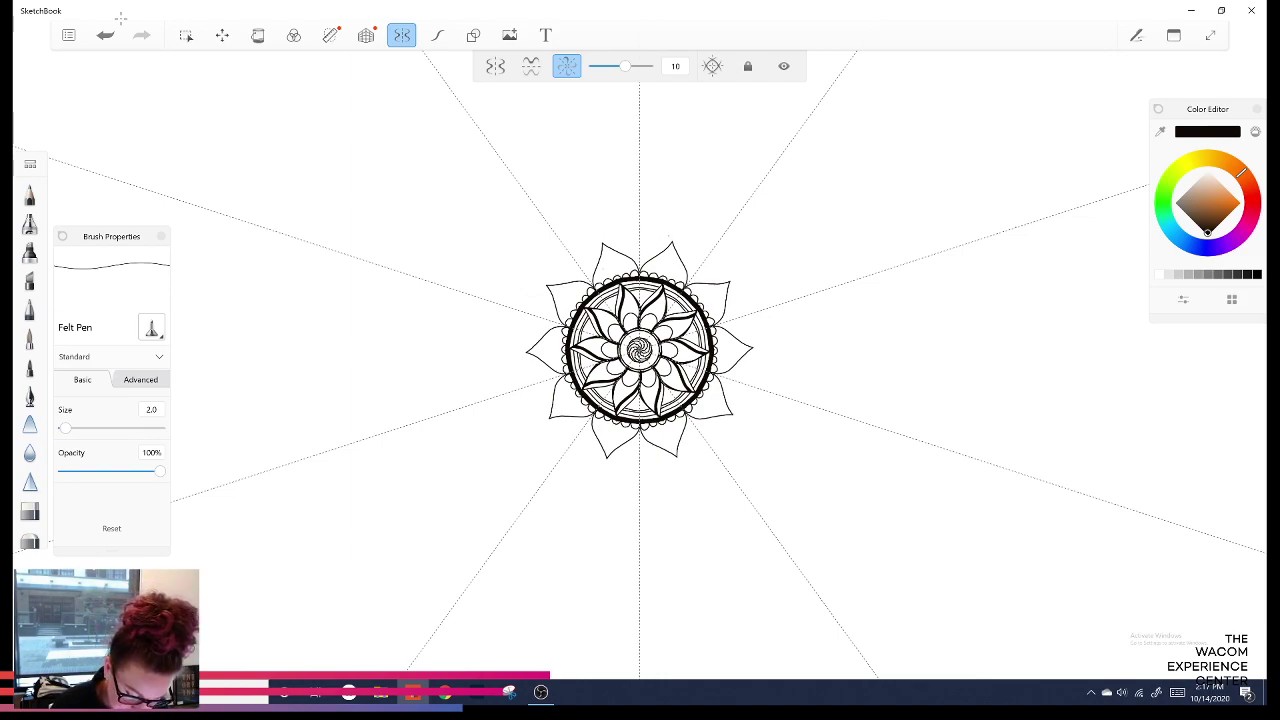
mouse_move(620, 251)
left_mouse_down()
mouse_move(638, 234)
mouse_move(659, 249)
mouse_move(637, 242)
mouse_move(645, 267)
left_mouse_up()
key("ctrl+z")
Turn on stroke smoothing, try a curved vein line inside each outermost petal, and undo it.
left_click(437, 35)
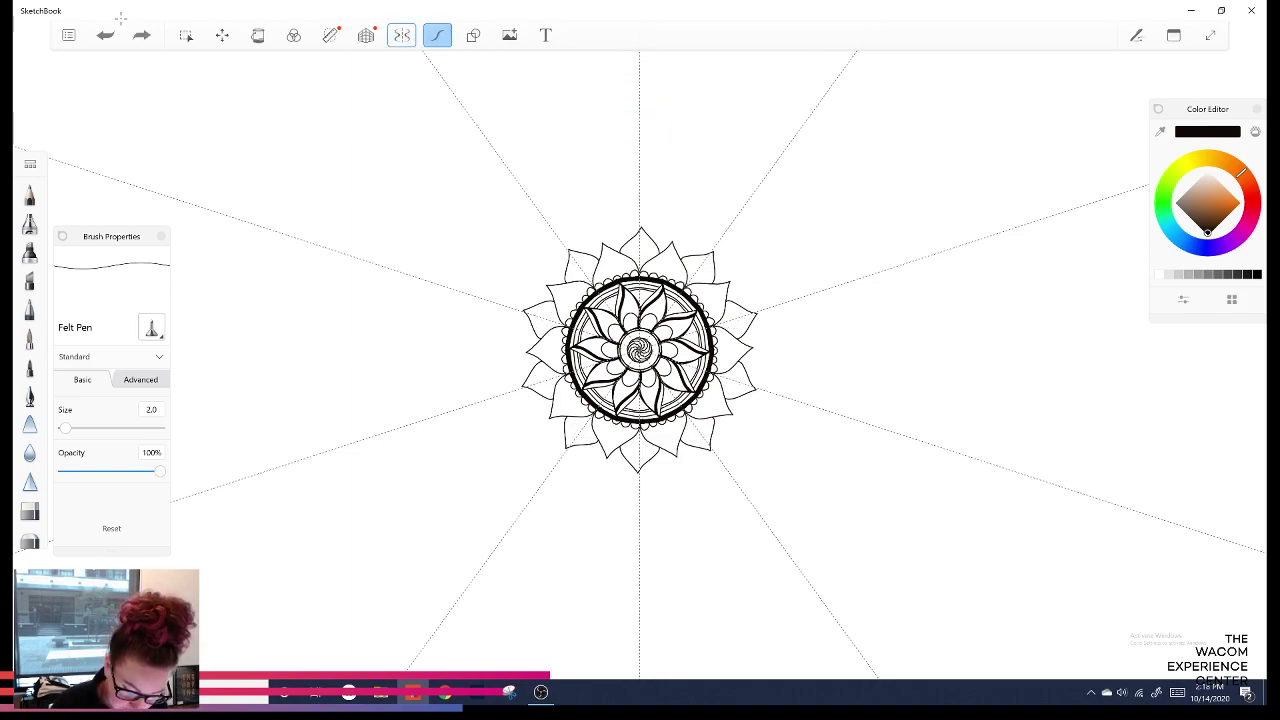
left_click(141, 35)
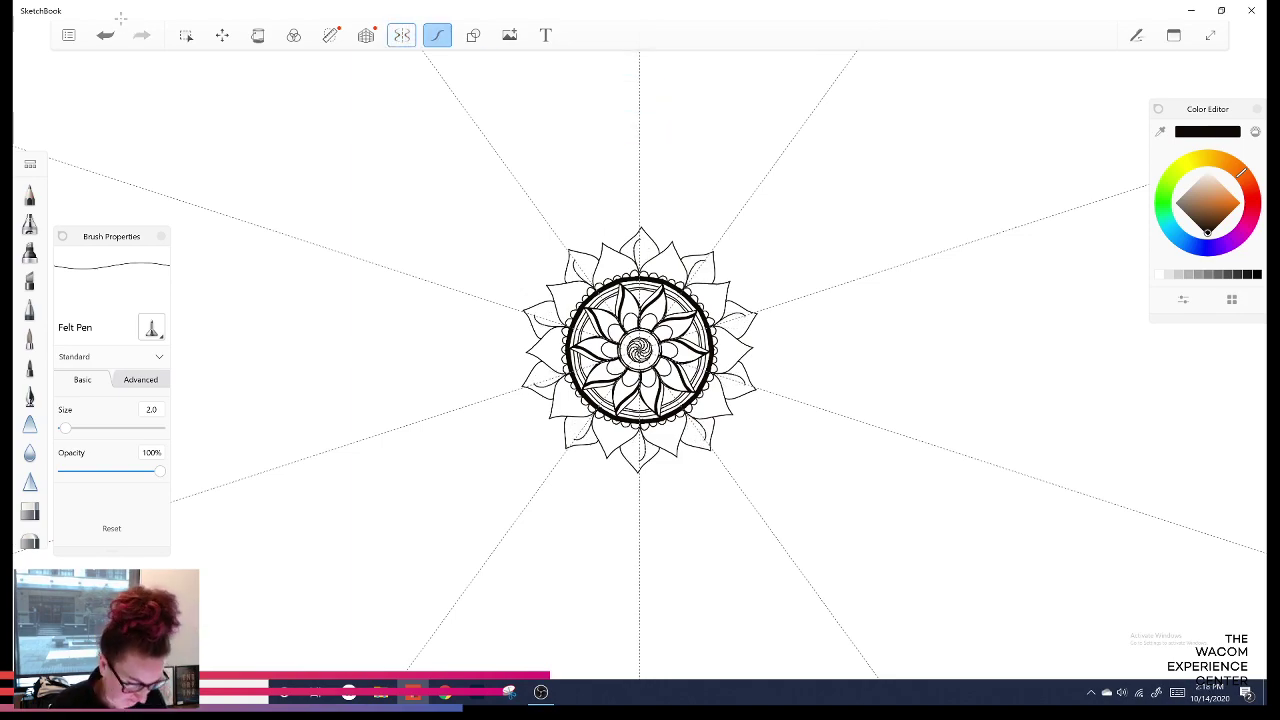
key("ctrl+z")
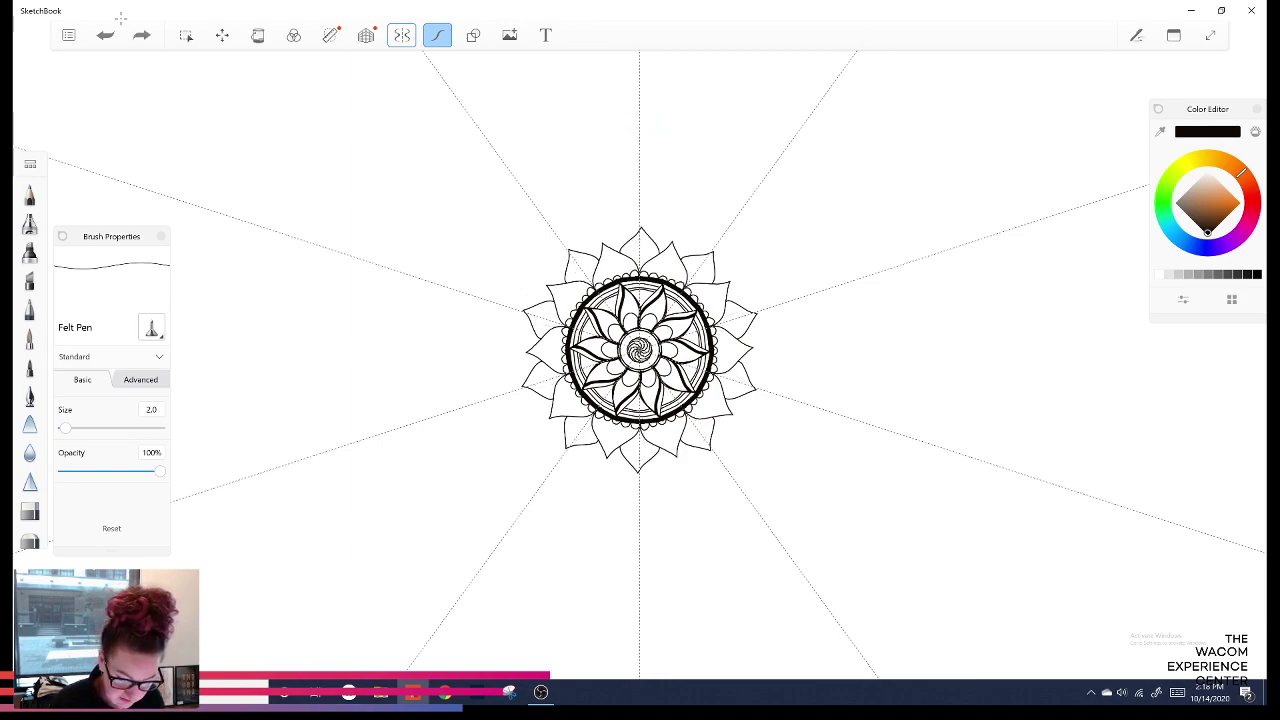
Decorate the outermost petals with hatched teardrops and thick outlines, and add small dots around the scalloped border.
key("r")
mouse_move(640, 271)
left_mouse_down()
mouse_move(640, 241)
mouse_move(641, 271)
left_mouse_up()
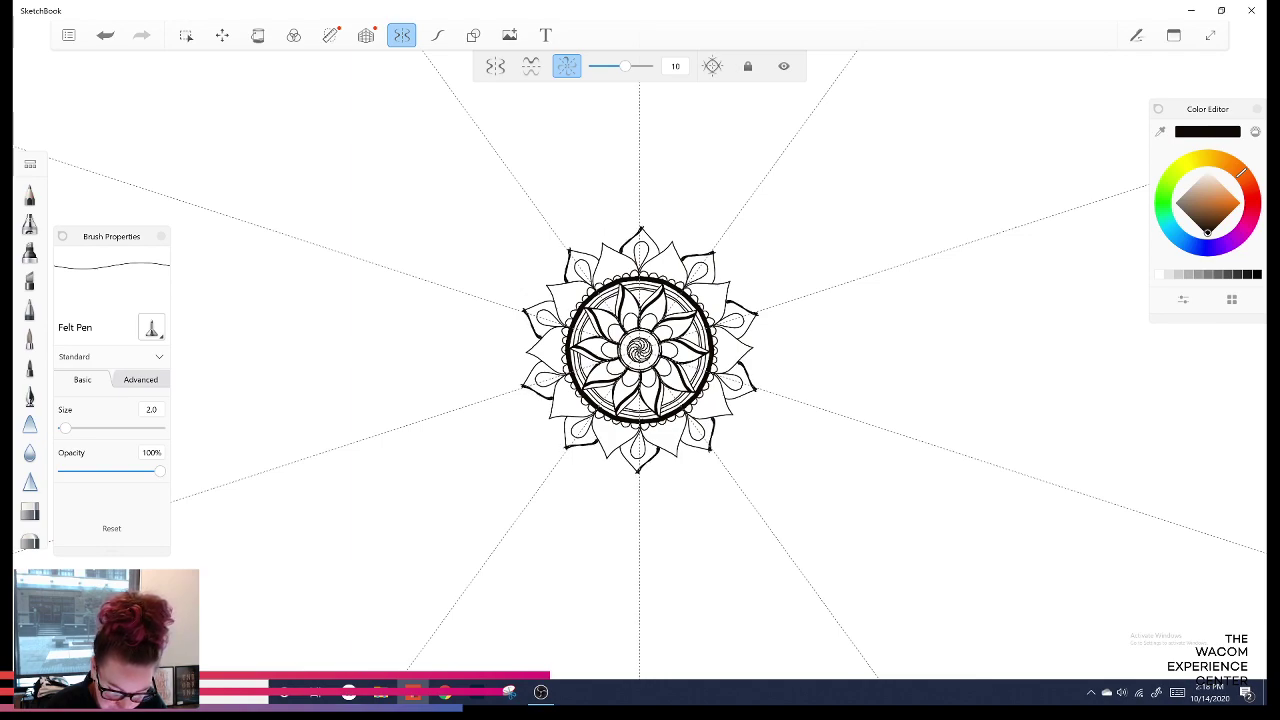
left_click(437, 35)
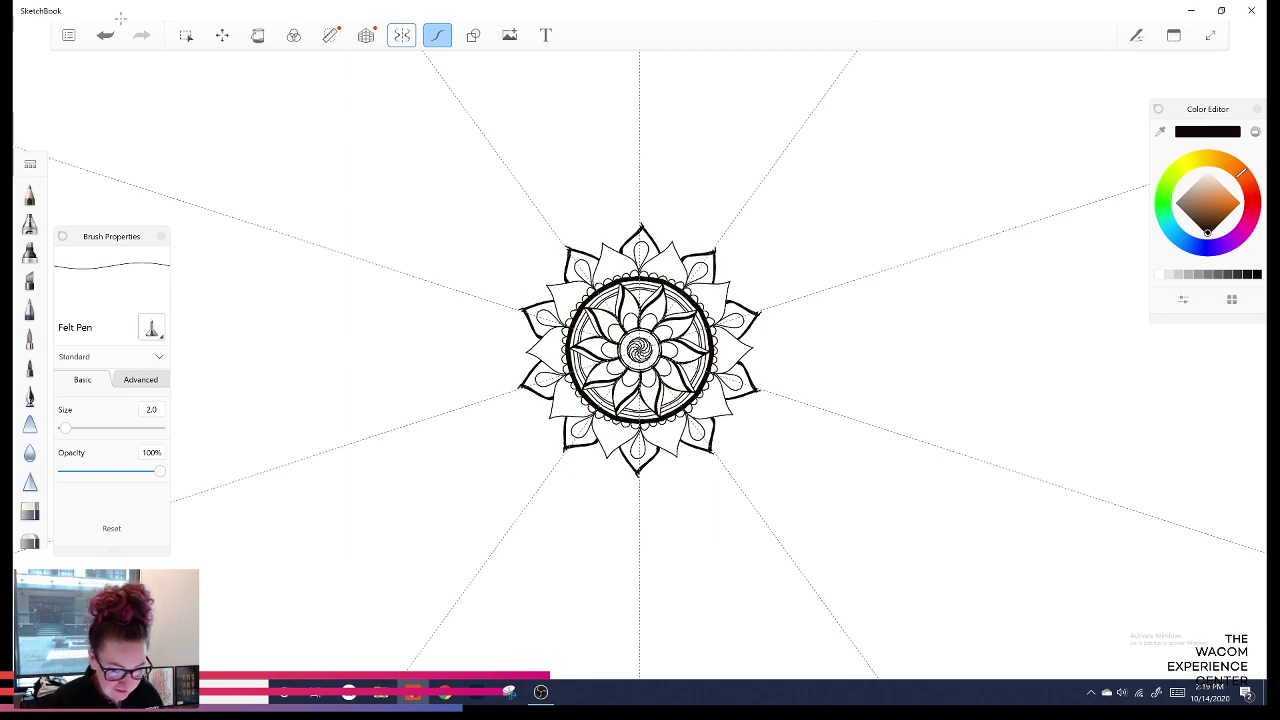
left_click(437, 35)
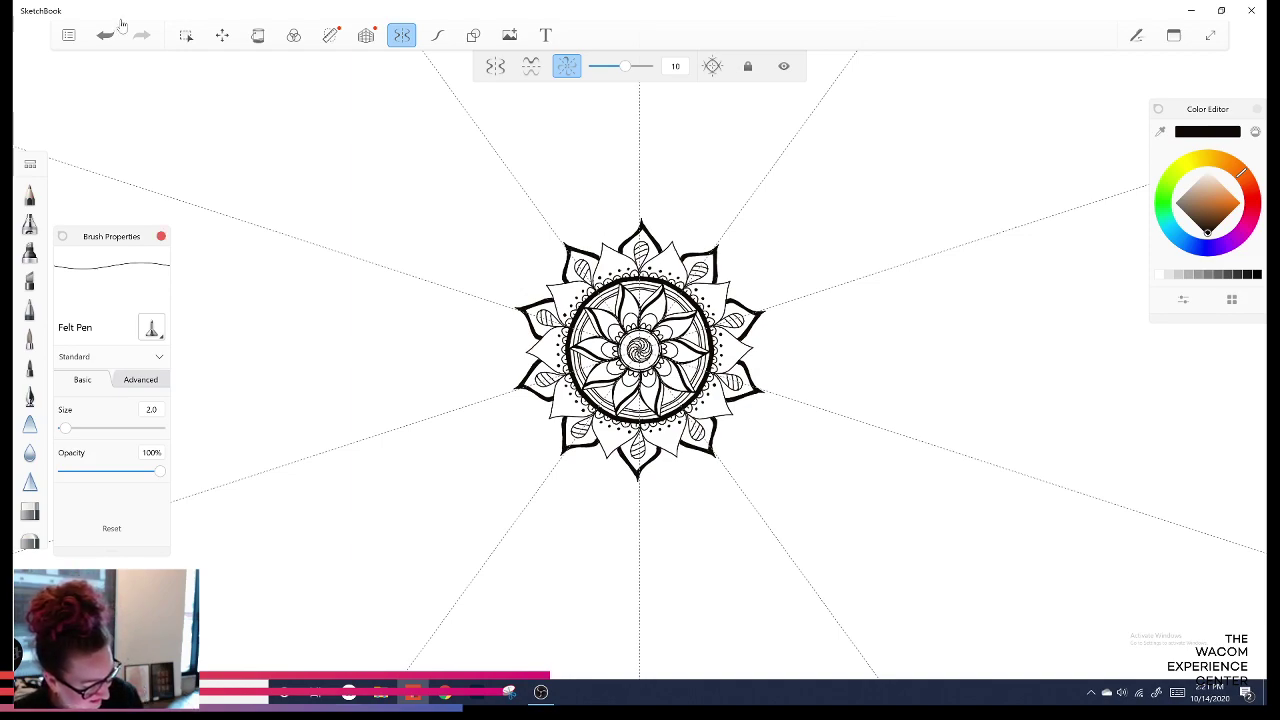
Hide the brush properties, turn on stroke smoothing, and draw four closely spaced concentric circles around the outermost petals.
left_click(161, 236)
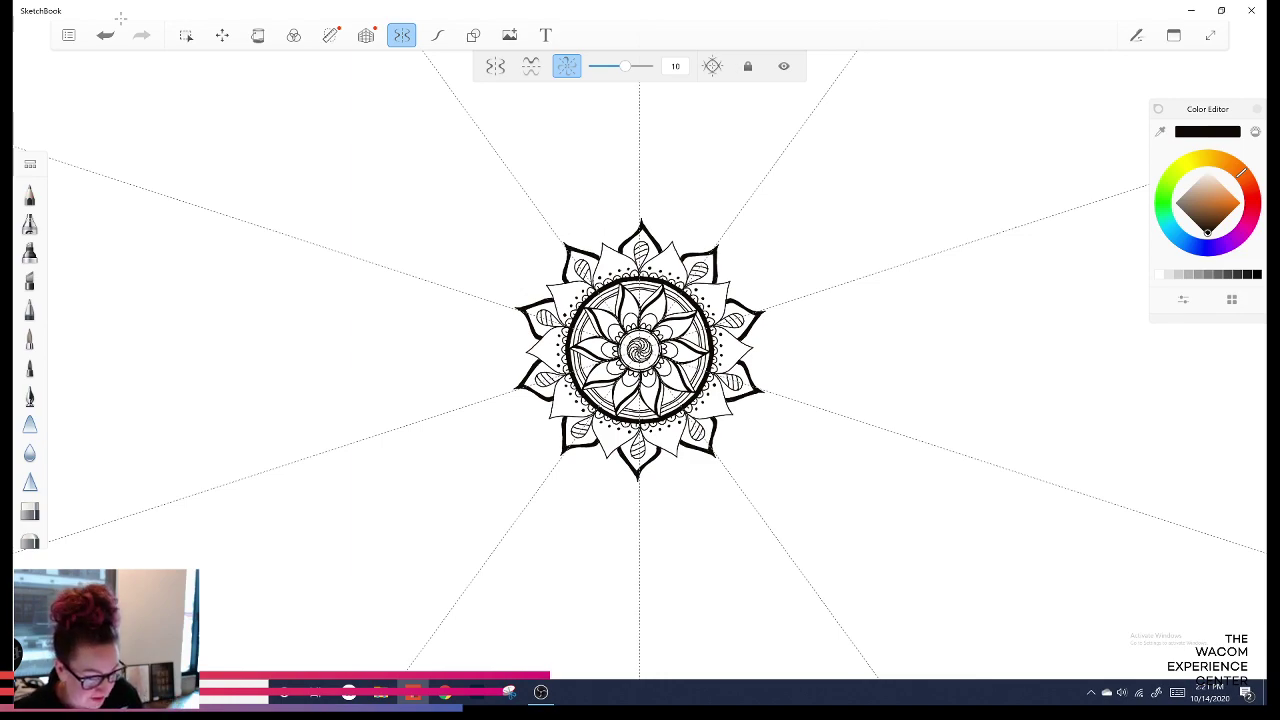
left_click(437, 35)
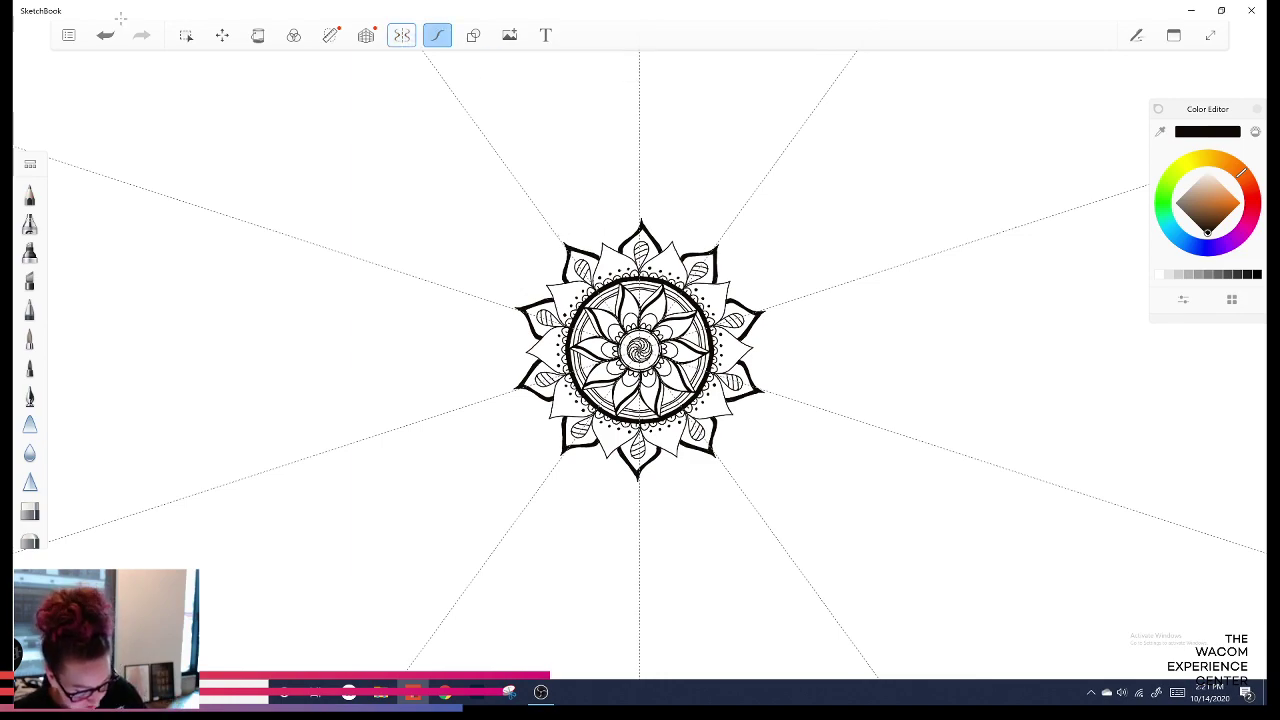
left_click_drag(620, 213, 580, 226)
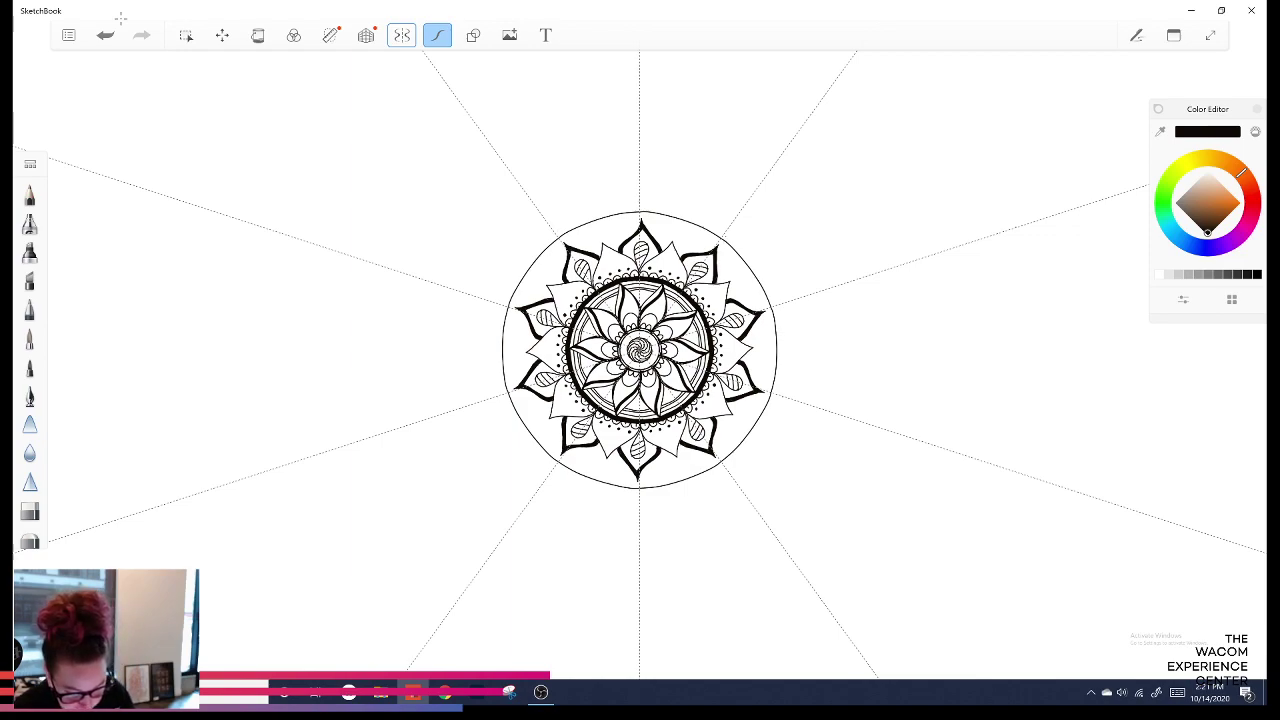
left_click_drag(649, 207, 702, 220)
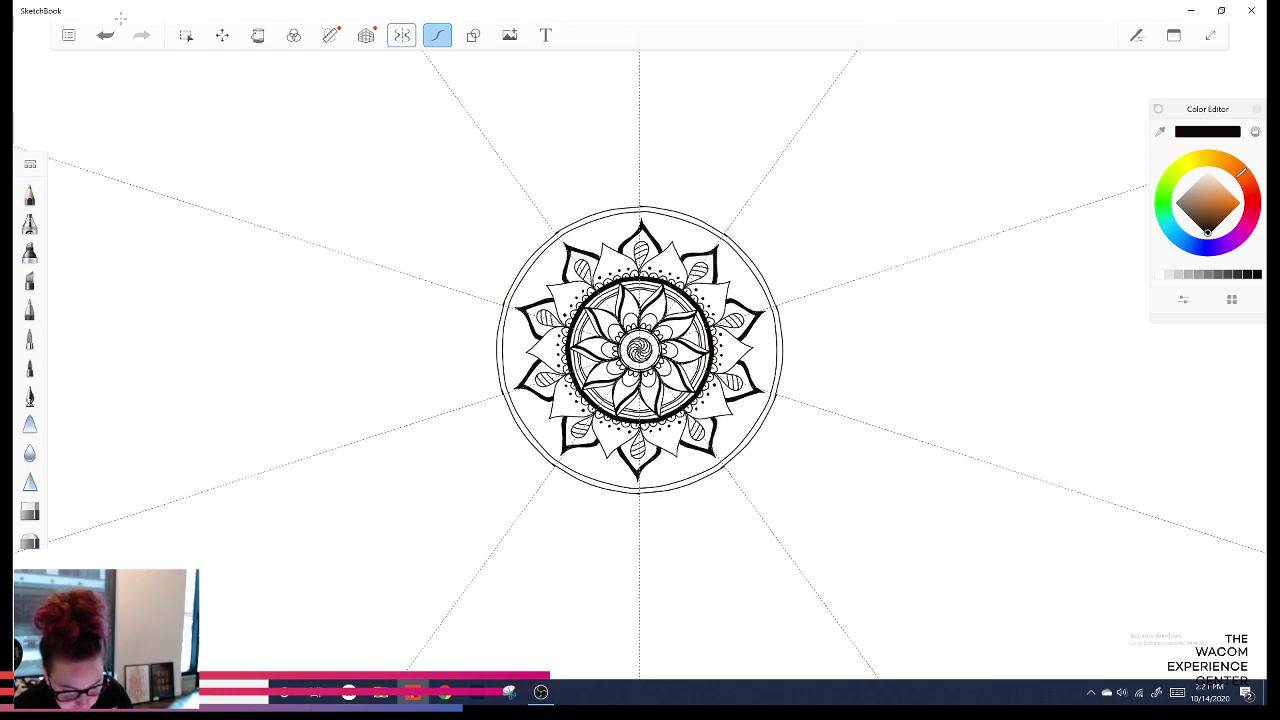
left_click_drag(641, 203, 718, 223)
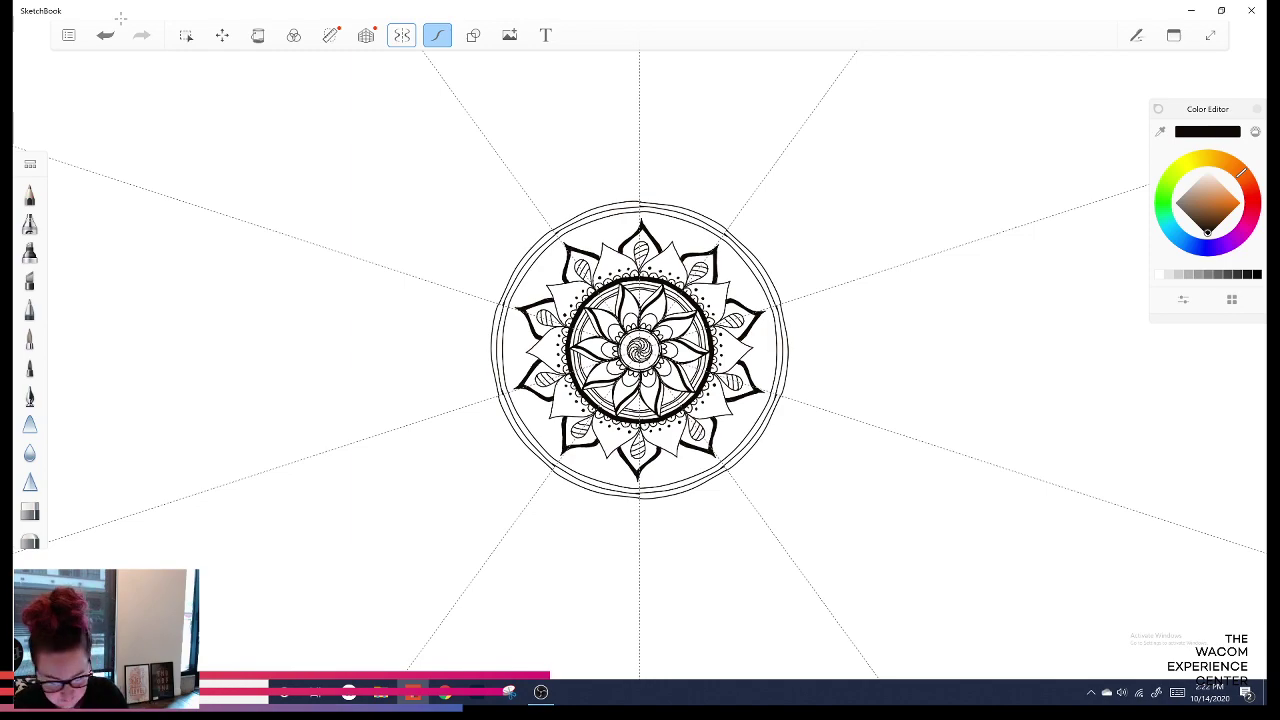
left_click_drag(653, 196, 731, 227)
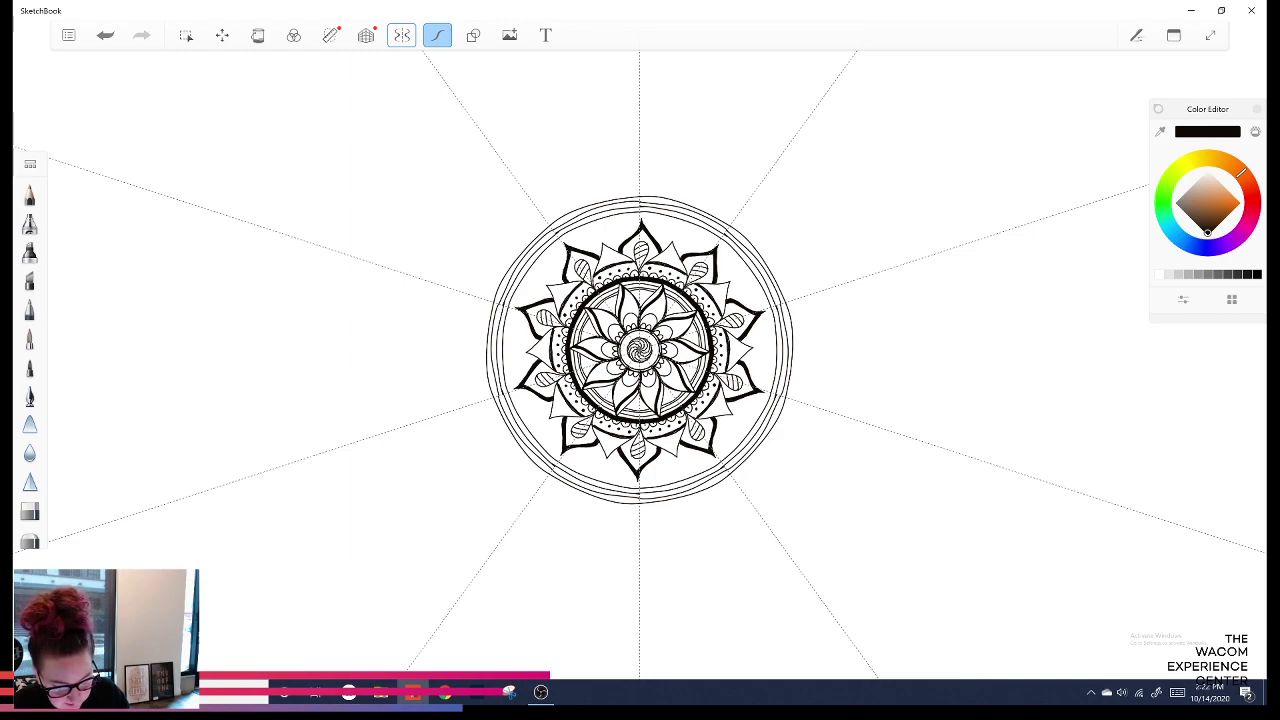
Try a second curved line through the petals just outside the dotted band, and undo it.
left_click_drag(592, 275, 635, 261)
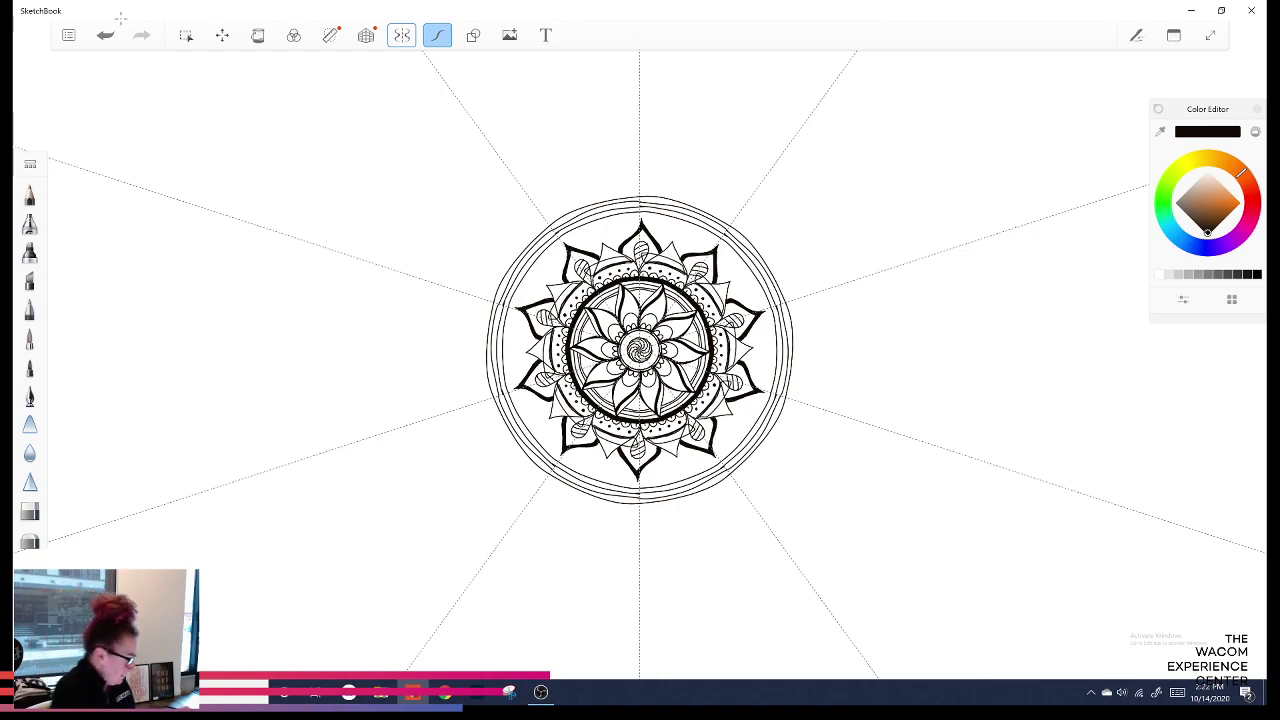
key("ctrl+z")
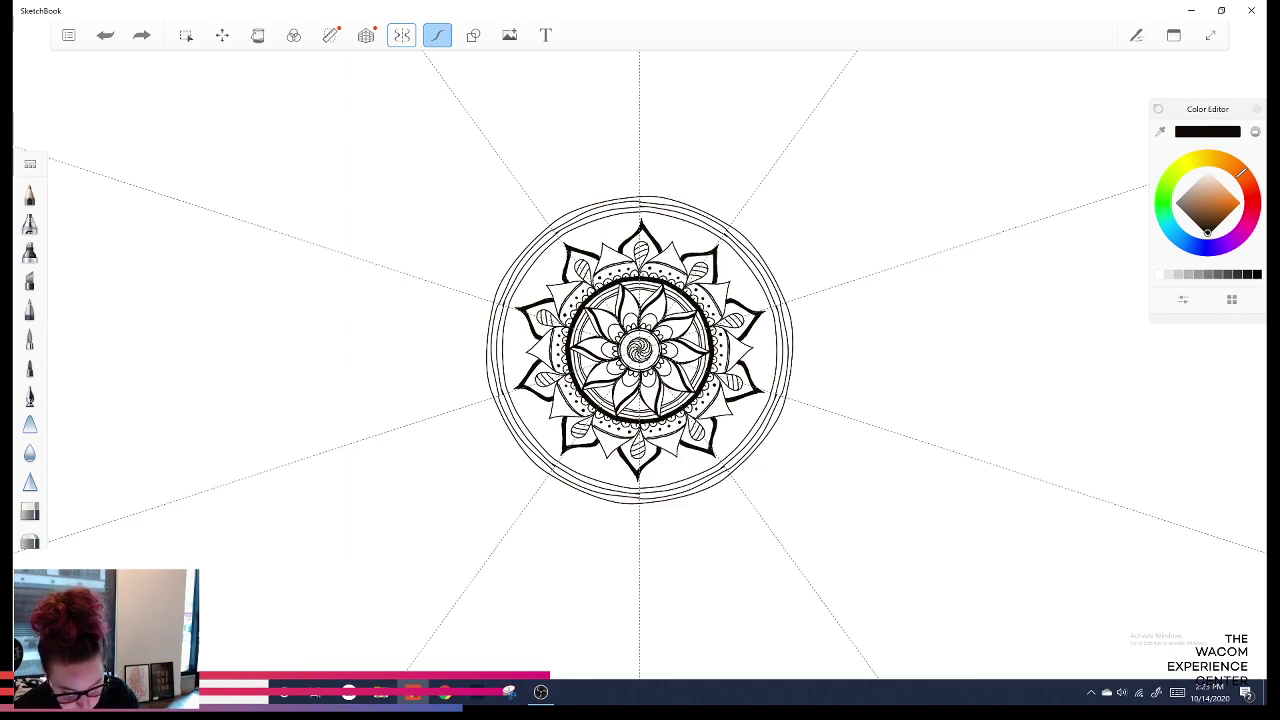
left_click(141, 35)
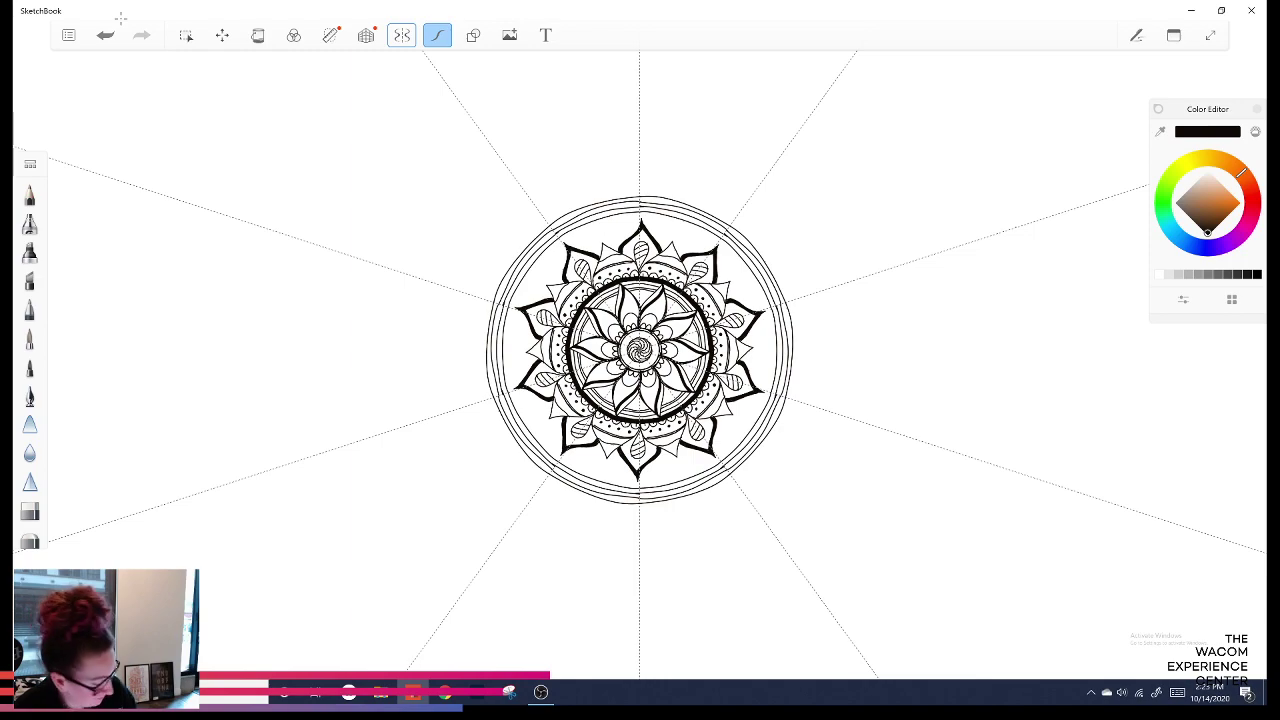
key("ctrl+z")
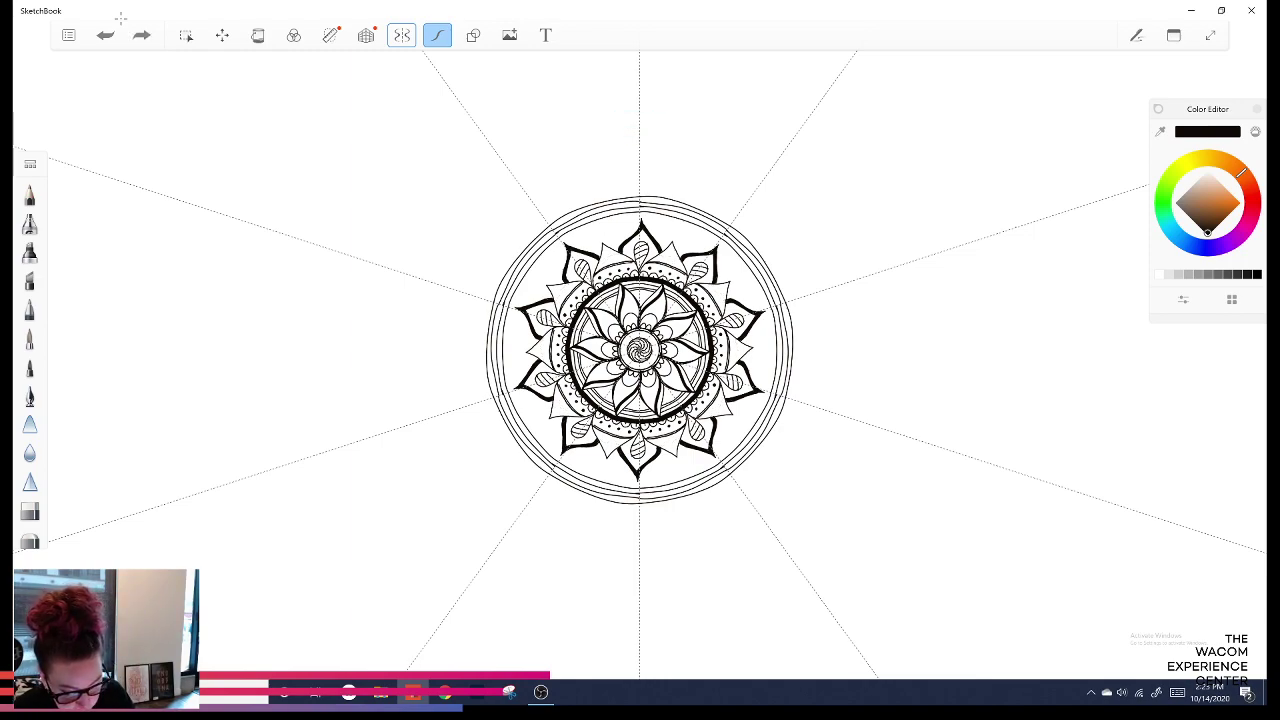
Place trios of dots between the outermost petals, and fill the outer circular band with slanted leaf-like strokes with smoothing off.
left_click(121, 18)
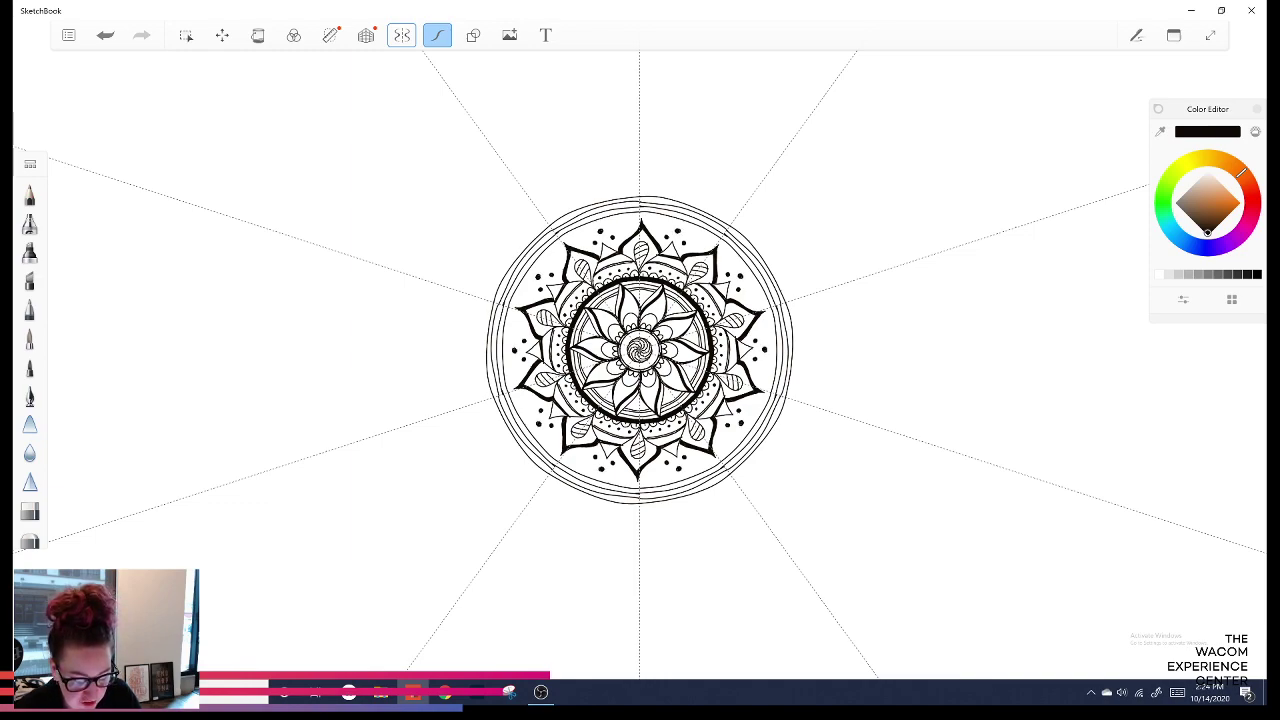
left_click(107, 34)
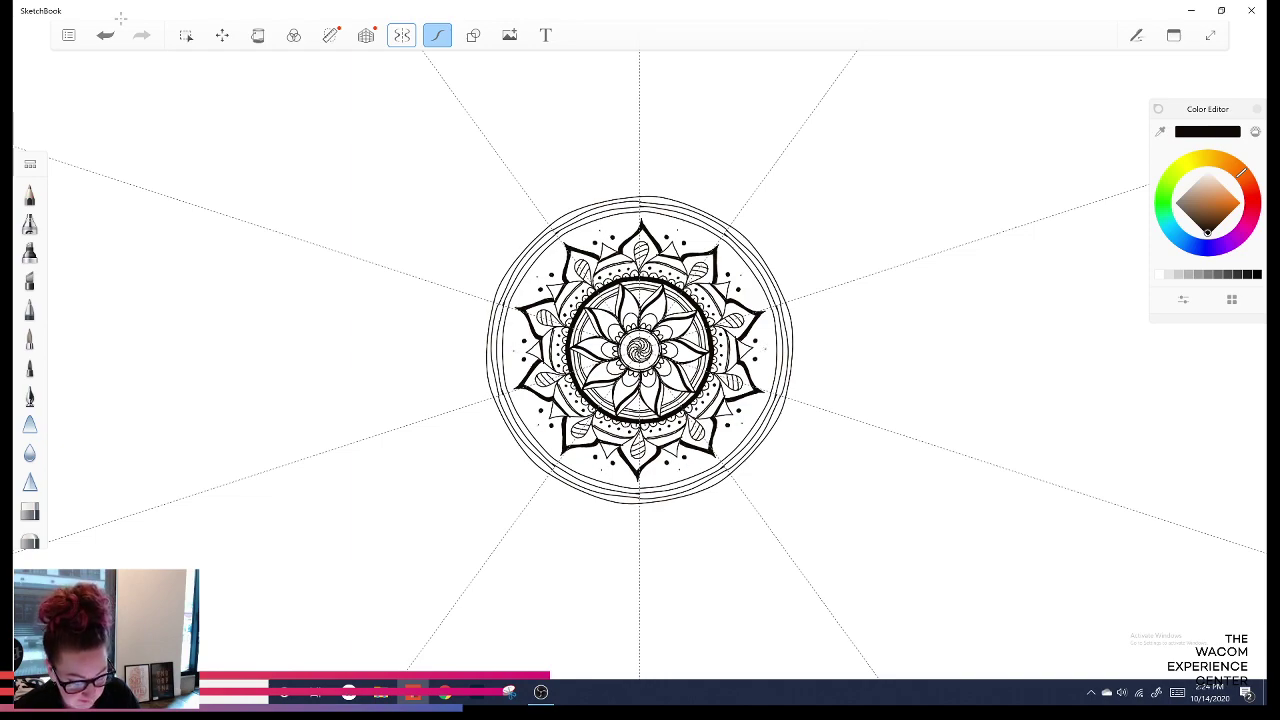
key("x")
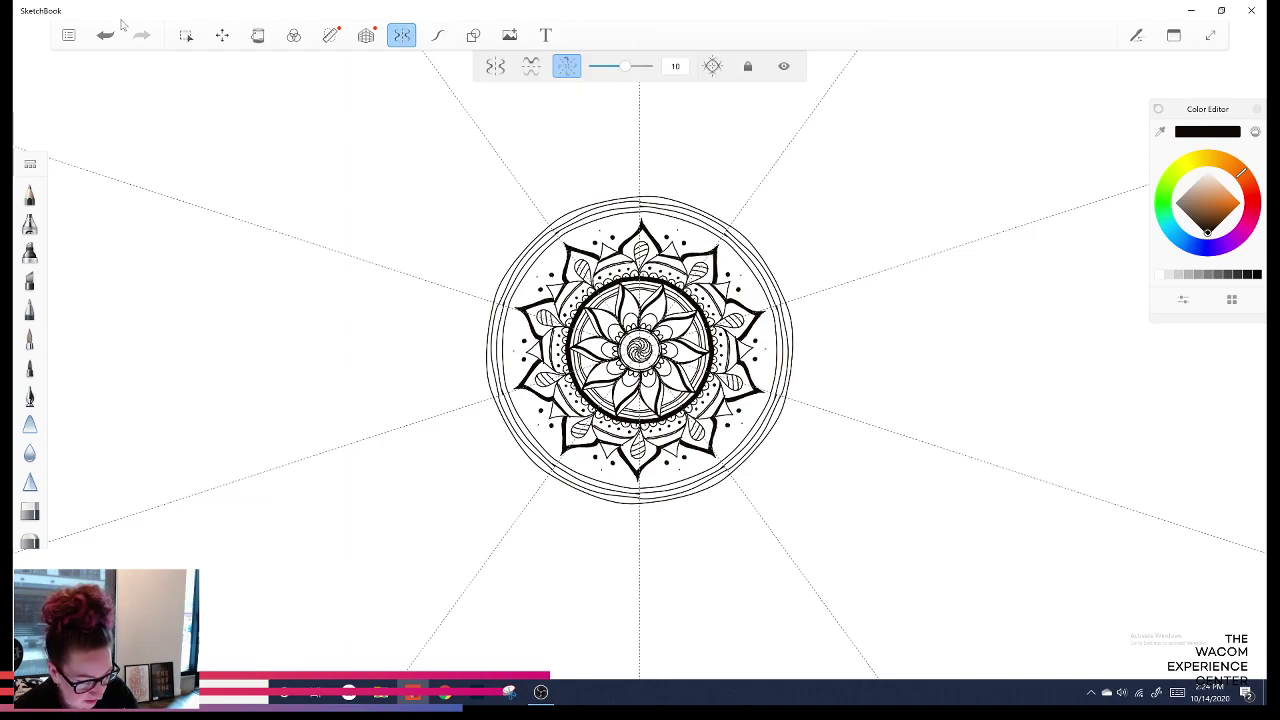
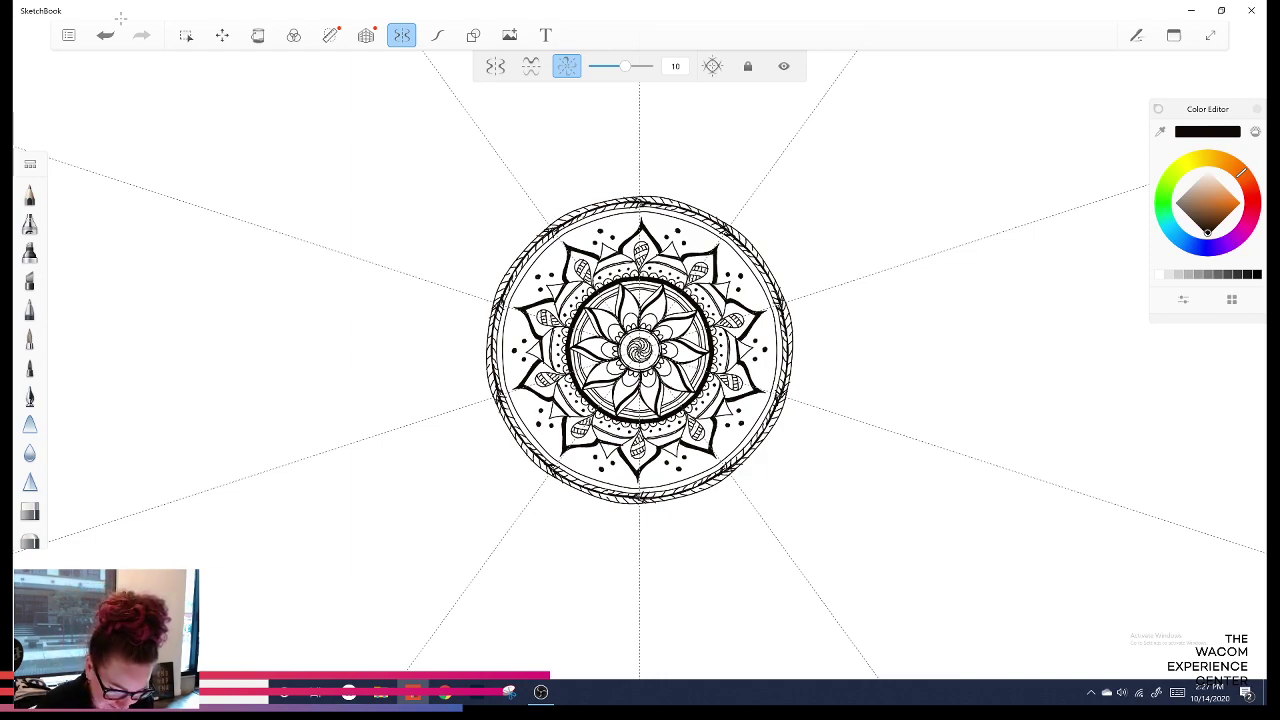
left_click_drag(640, 196, 730, 225)
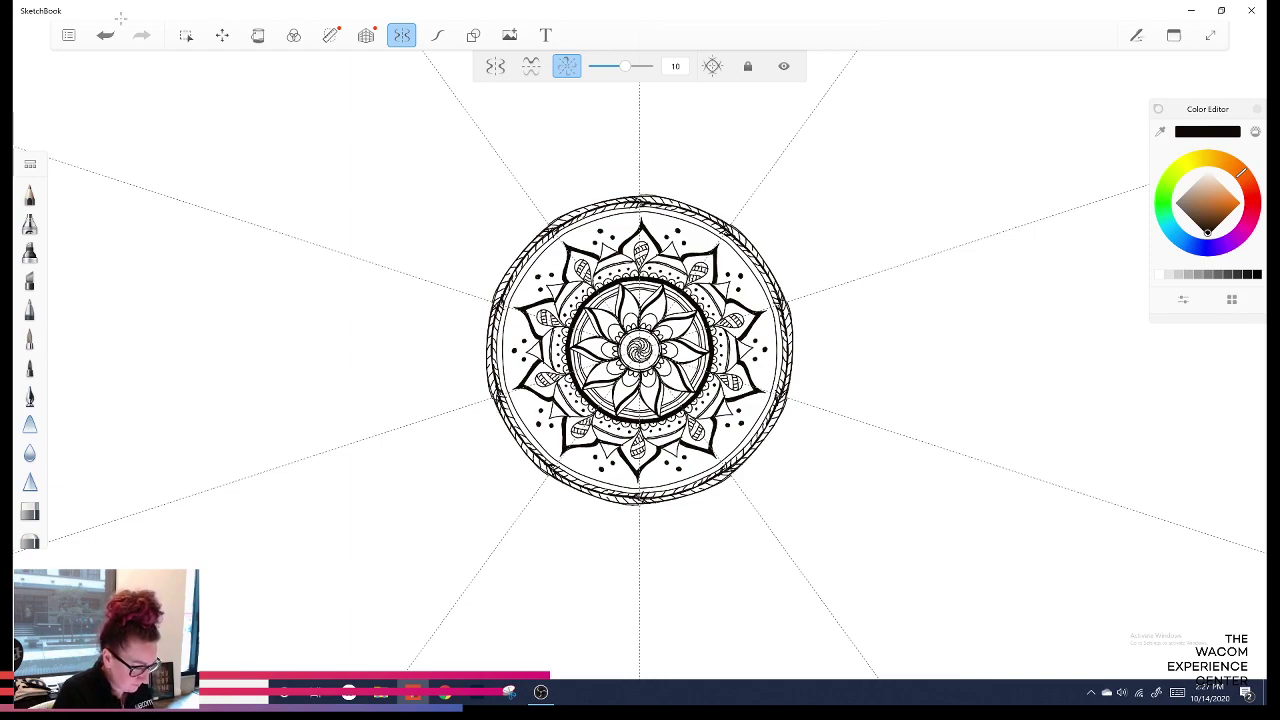
left_click(30, 164)
left_click(365, 147)
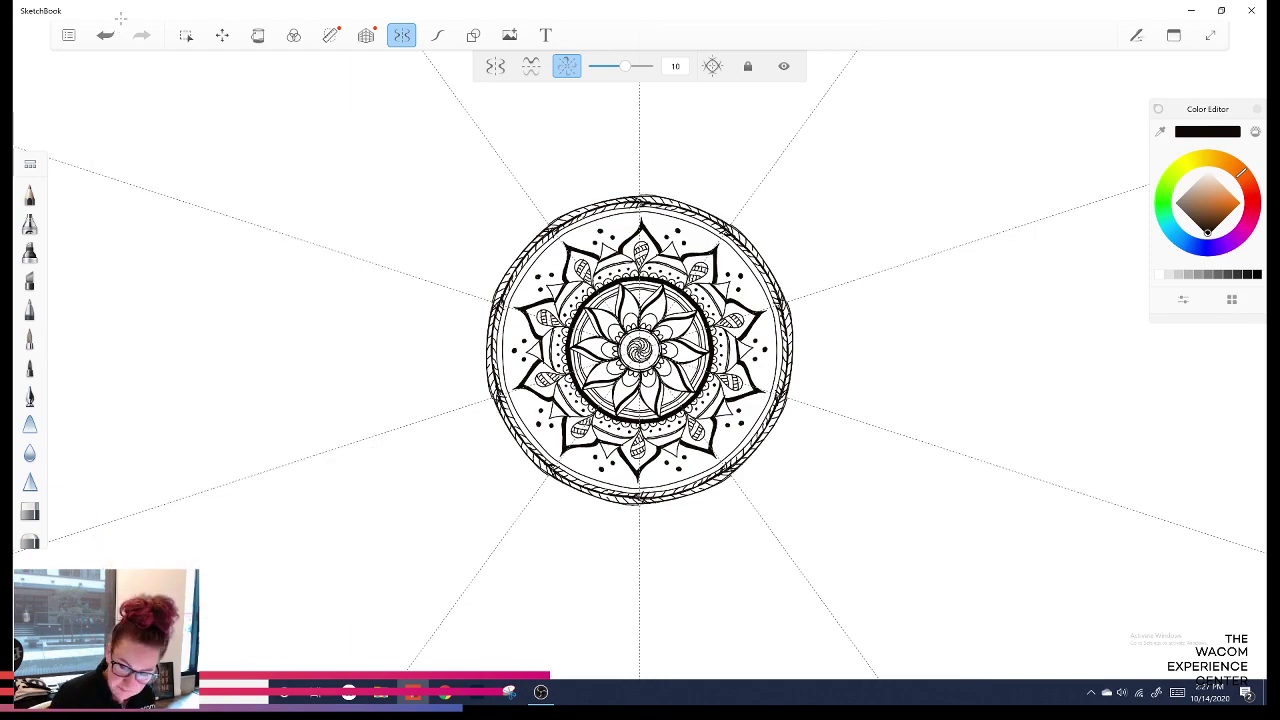
left_click(1174, 35)
left_click(1157, 105)
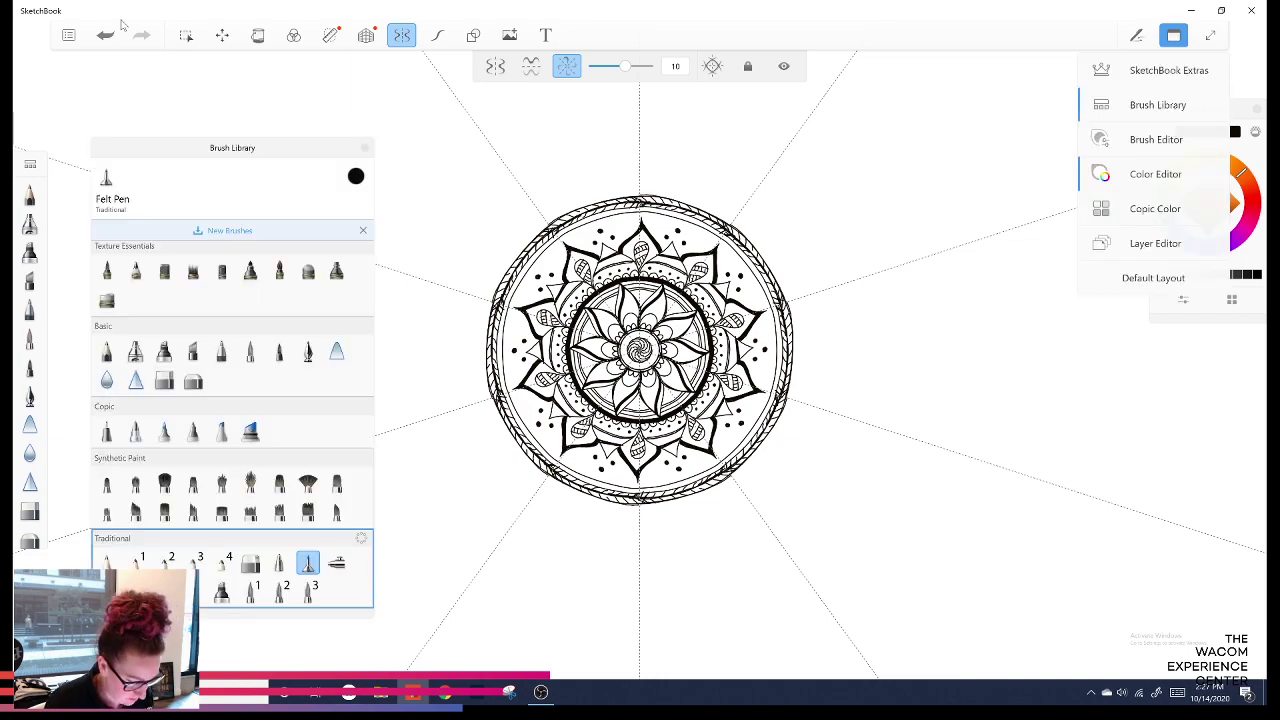
left_click(1174, 35)
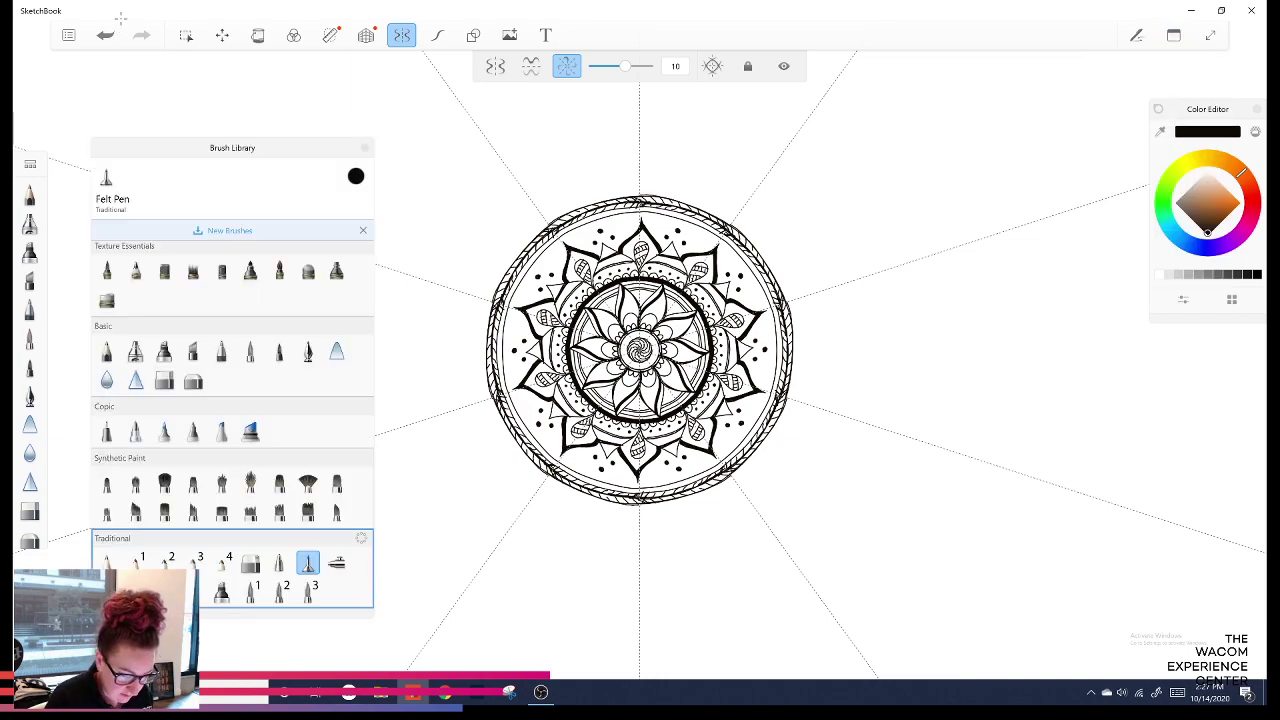
key("ctrl+b")
Show the Brush Editor and set the Felt Pen's size to 2.9.
left_click(1174, 35)
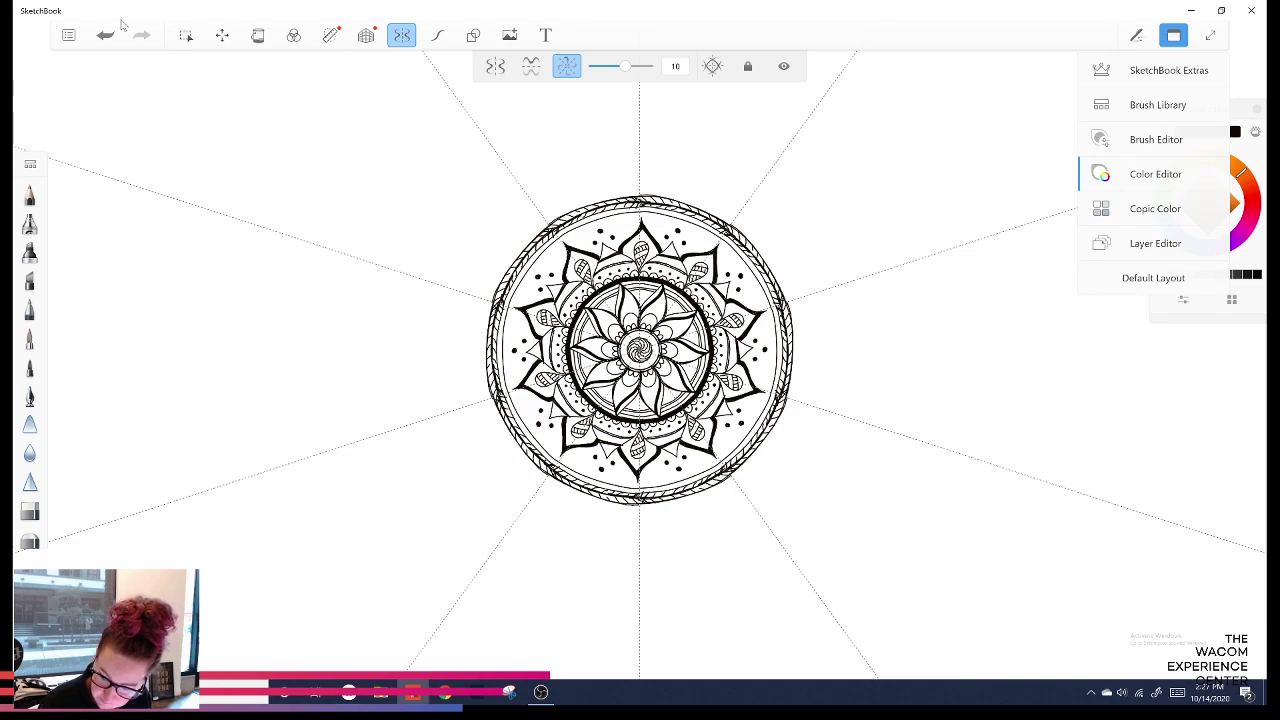
left_click(1156, 140)
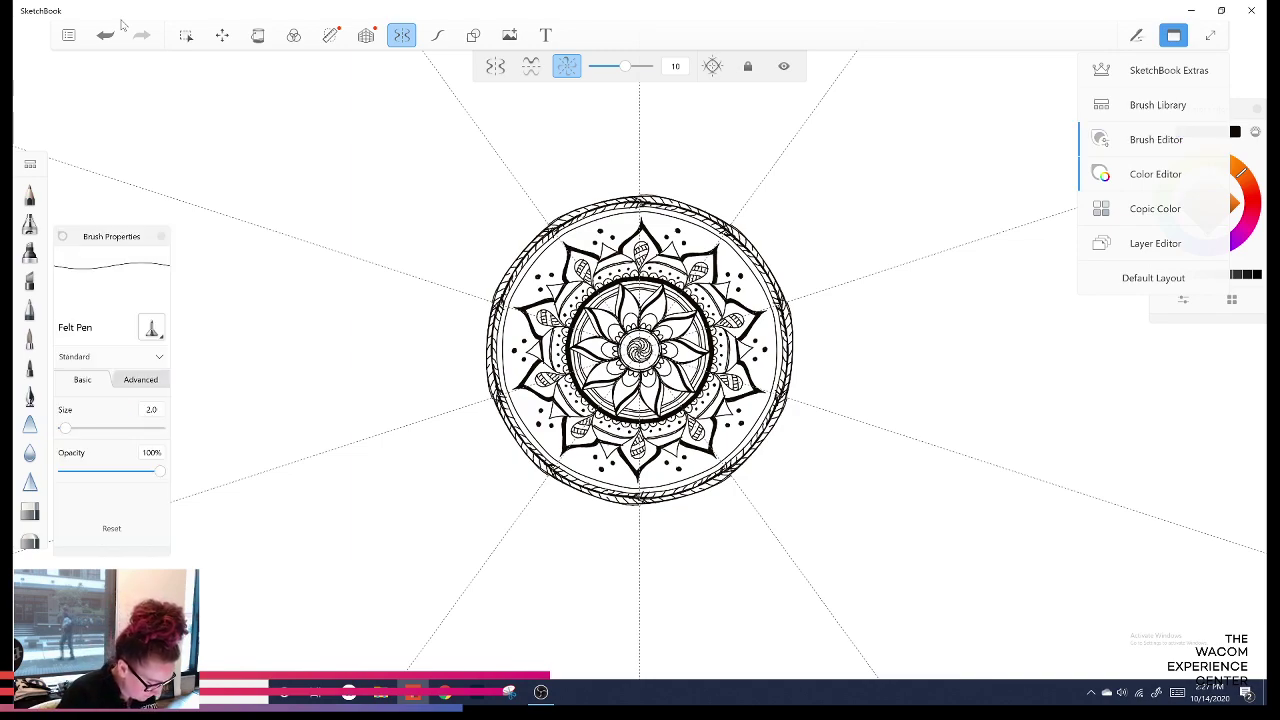
left_click(1174, 35)
left_click_drag(66, 428, 67, 428)
key("bracketleft")
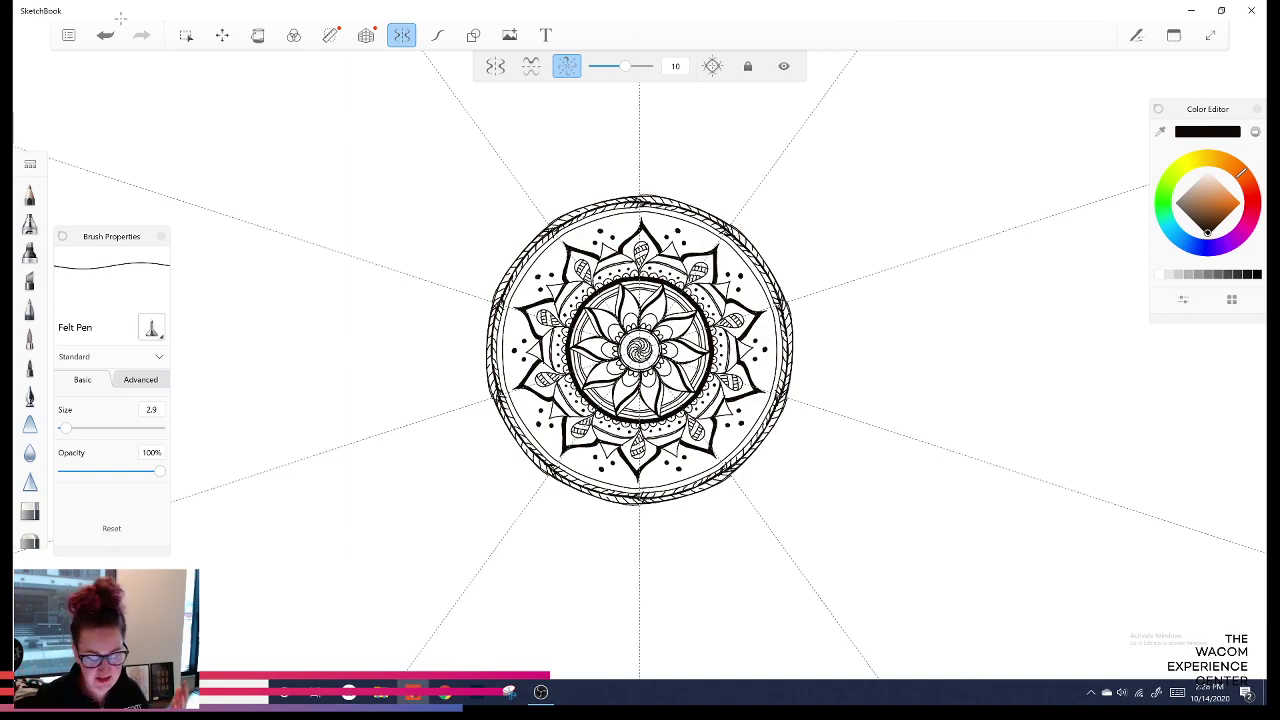
Thicken the outermost circle of the mandala's leaf-patterned border with heavier strokes.
mouse_move(642, 194)
left_mouse_down()
mouse_move(725, 219)
mouse_move(650, 194)
left_mouse_up()
left_click_drag(753, 245, 786, 294)
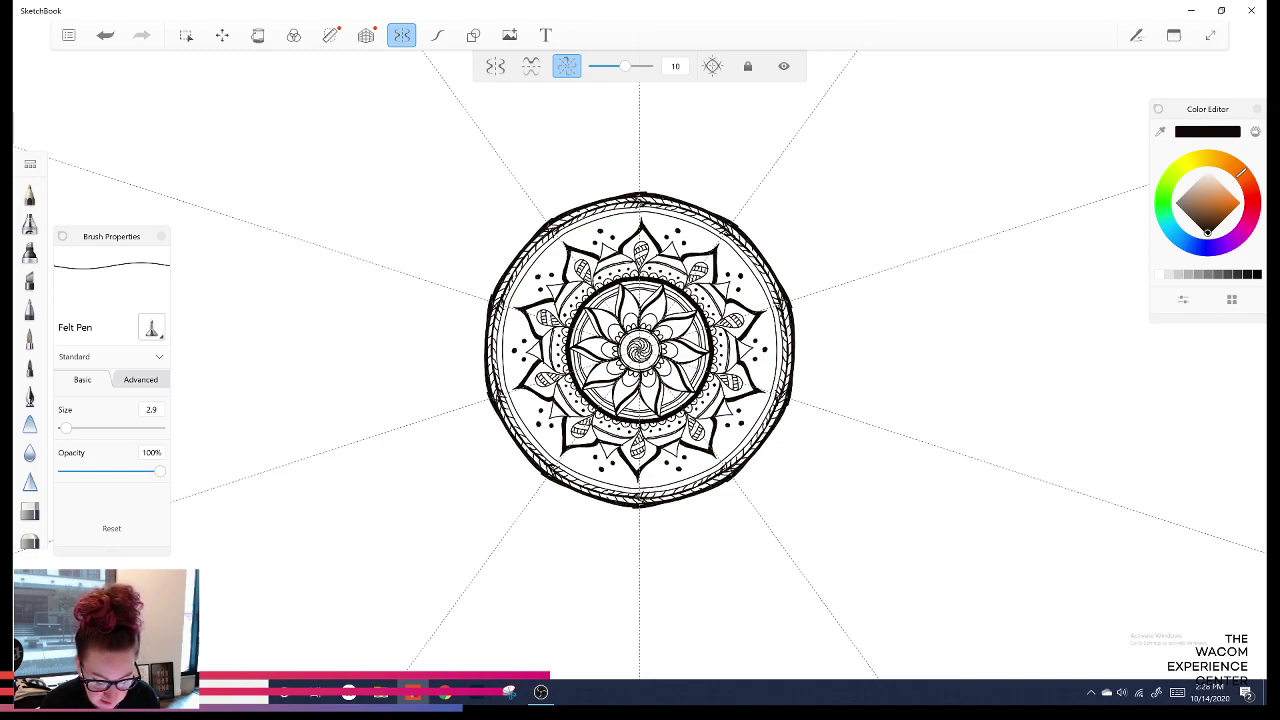
left_click_drag(701, 207, 716, 215)
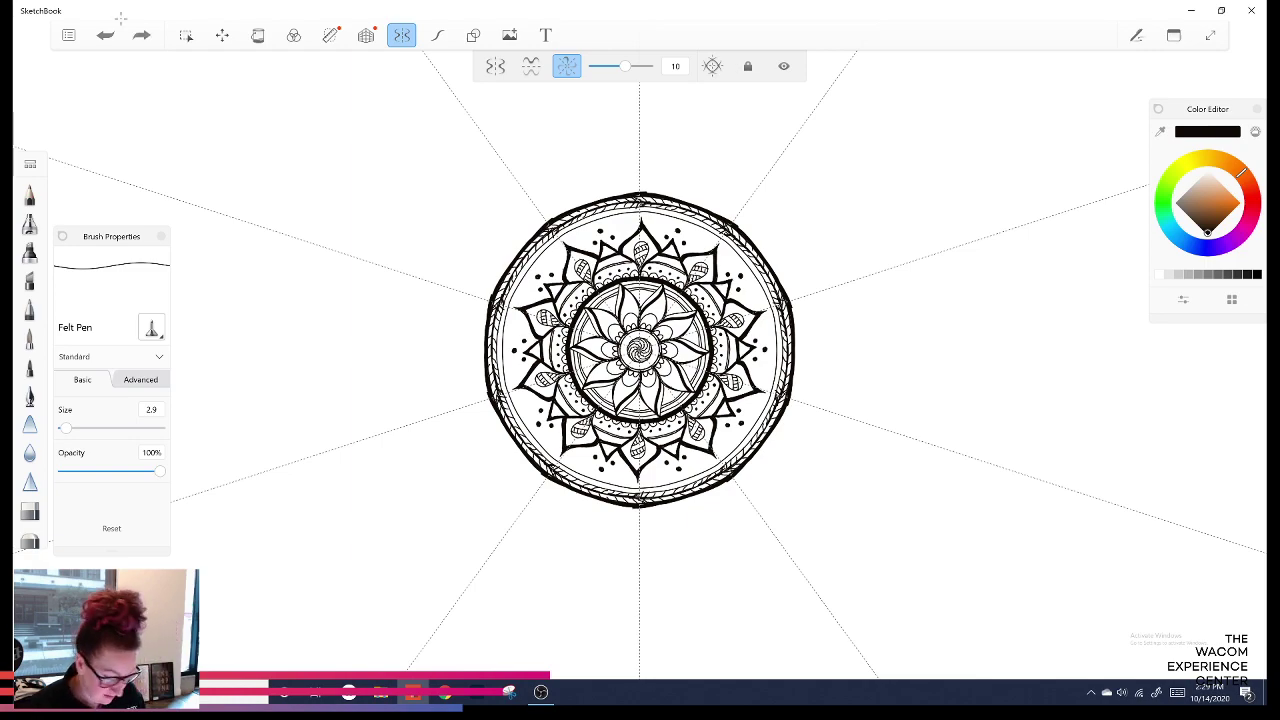
Undo the heavy outlines on the small inner petals, try a thicker arc across those petals, and undo it.
key("ctrl+z")
key("ctrl+z")
key("ctrl+z")
key("ctrl+z")
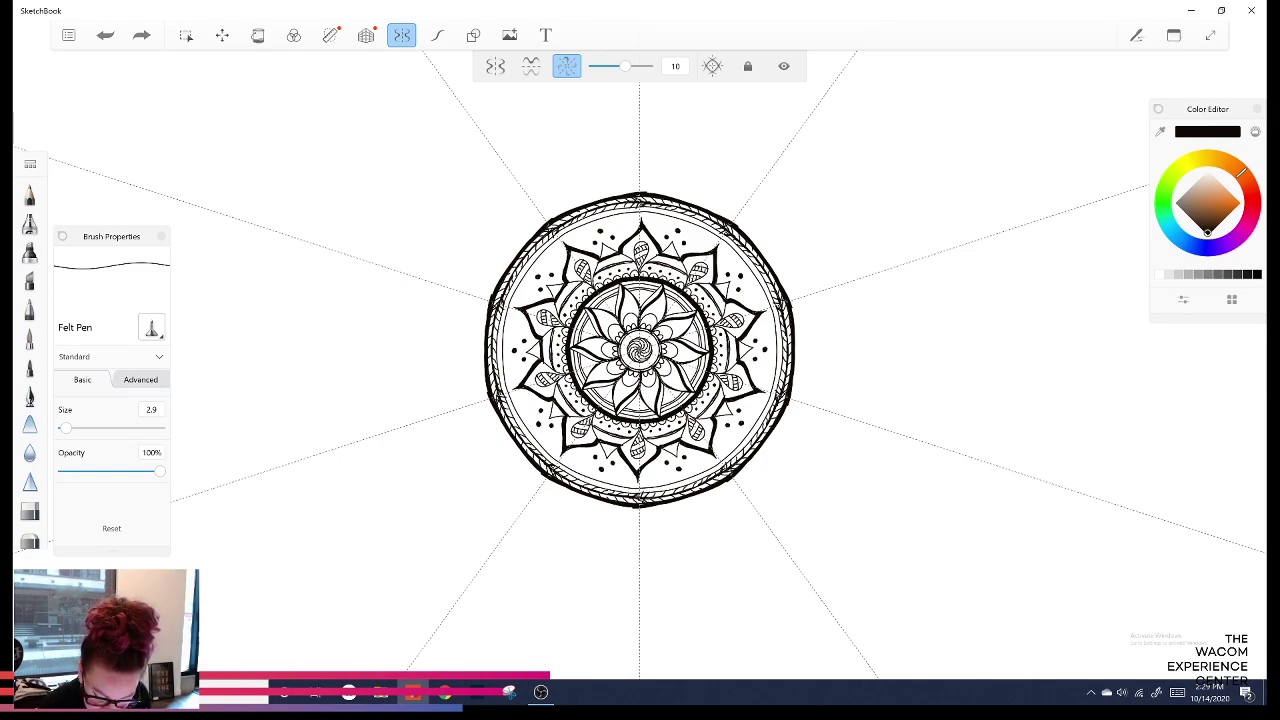
left_click_drag(606, 268, 621, 264)
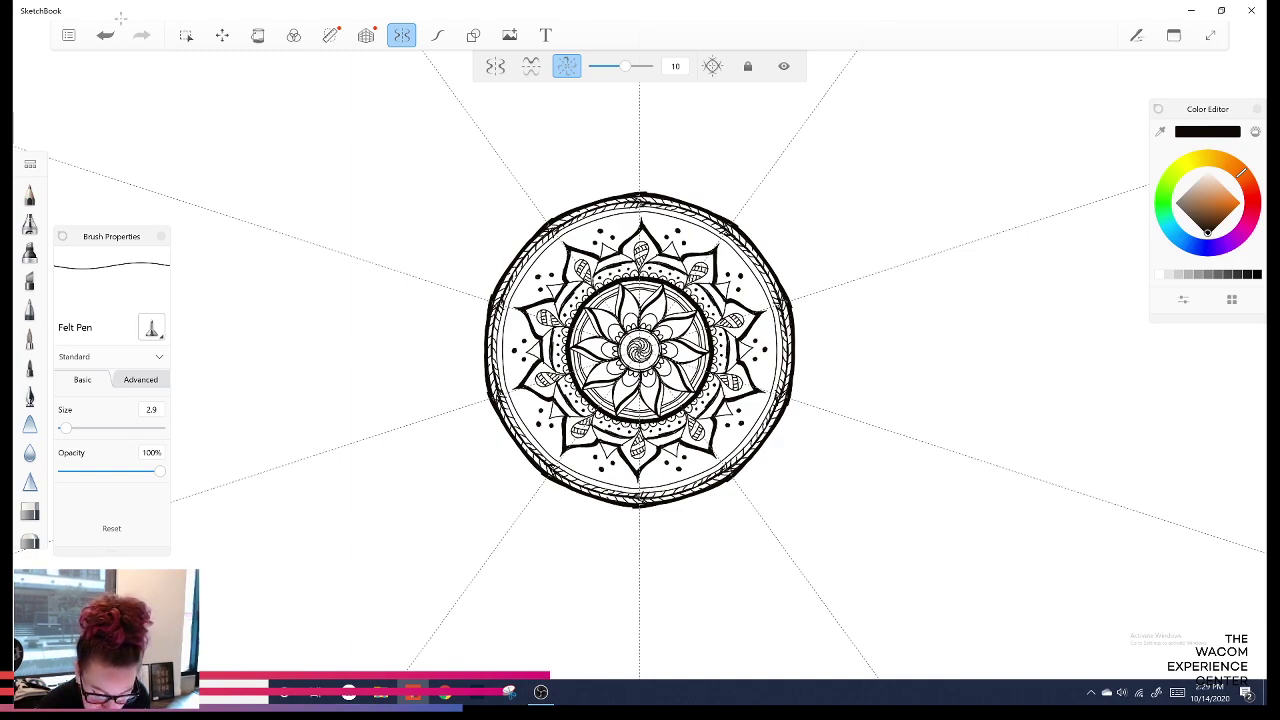
key("ctrl+z")
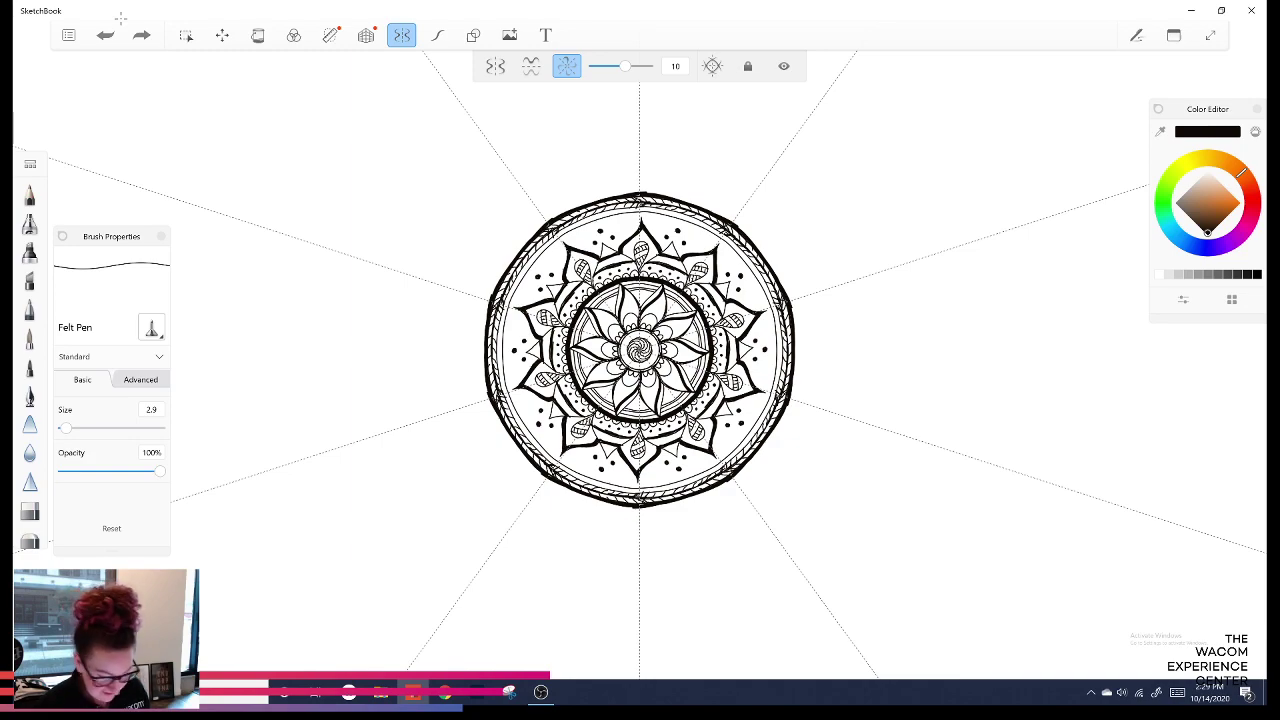
key("ctrl+z")
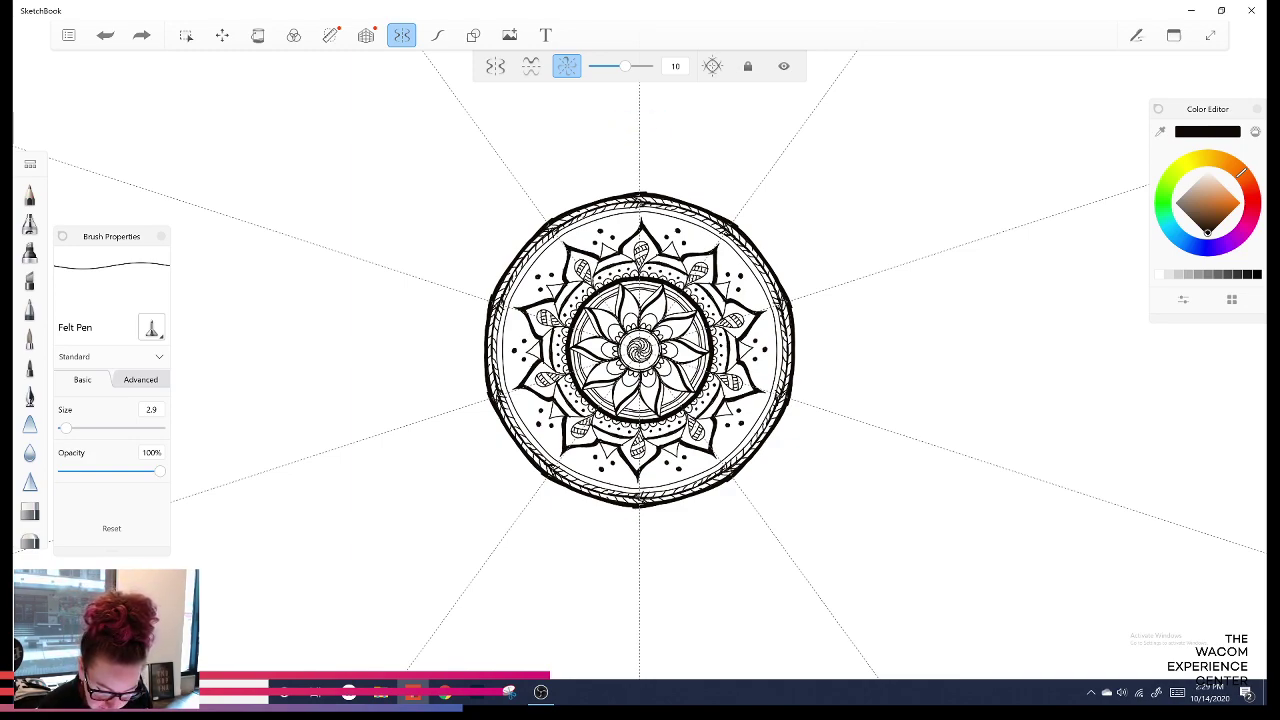
Turn on stroke smoothing and draw large pointed petals outside the thick border, with small hatched ovals between them.
left_click(121, 18)
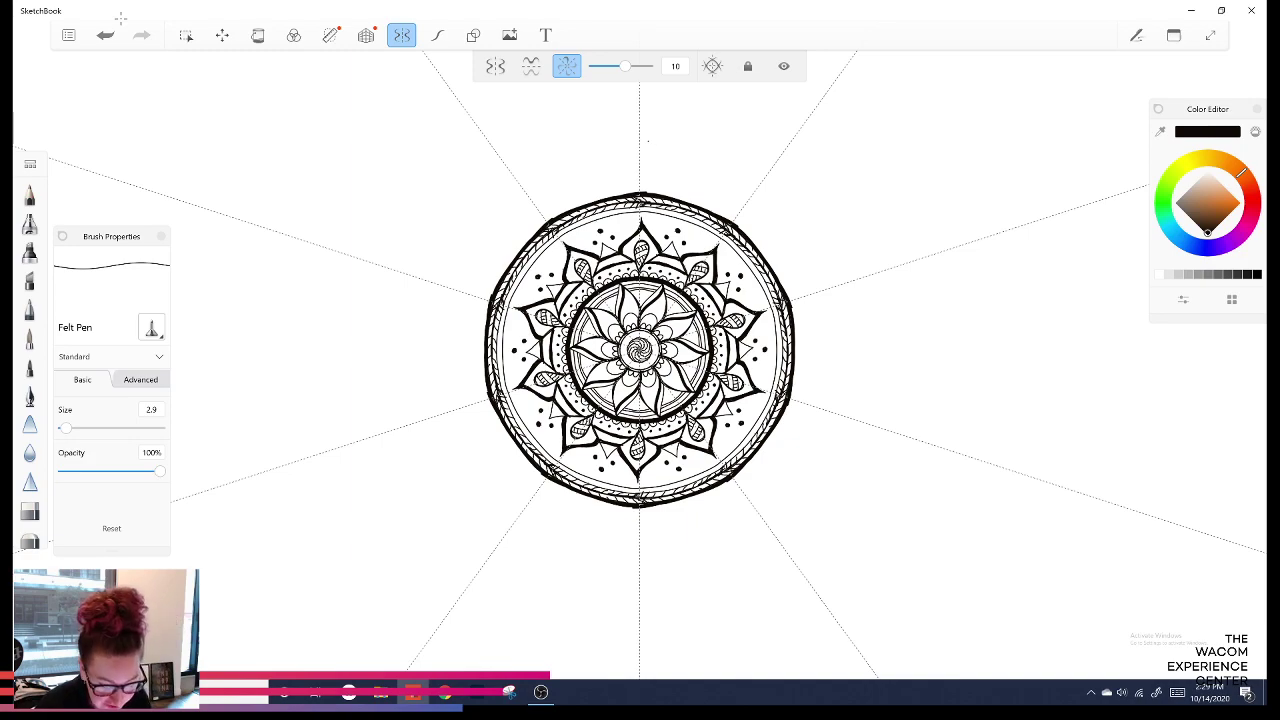
left_click(437, 35)
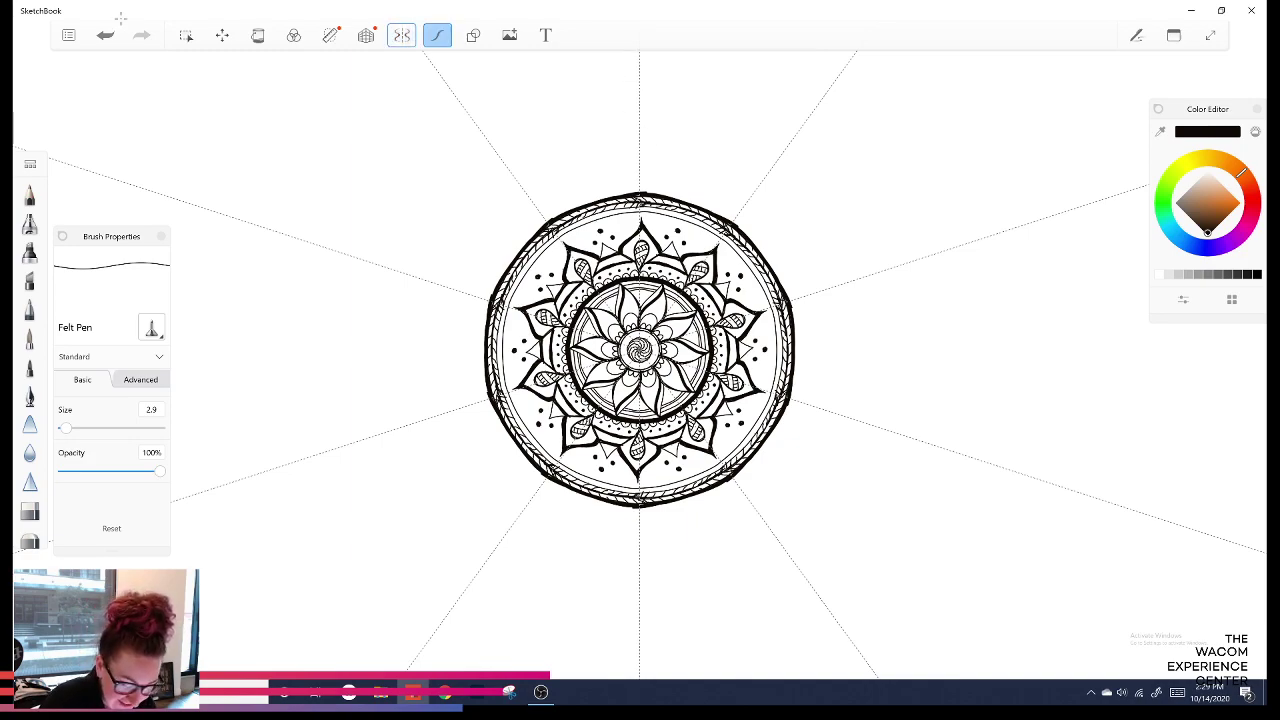
left_click_drag(640, 117, 598, 198)
mouse_move(639, 117)
left_mouse_down()
mouse_move(682, 192)
mouse_move(682, 177)
mouse_move(697, 191)
left_mouse_up()
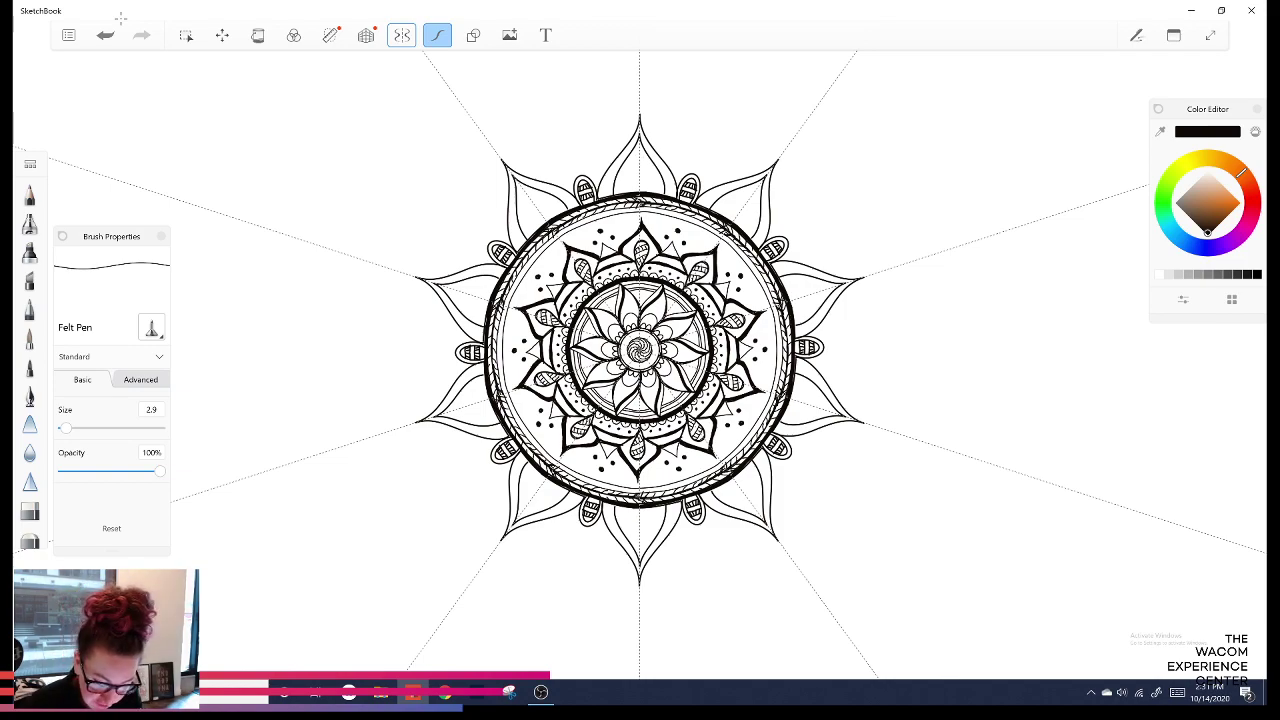
Add nested contour lines inside each large outer petal, and undo the last stroke.
mouse_move(624, 186)
left_mouse_down()
mouse_move(634, 163)
mouse_move(647, 189)
left_mouse_up()
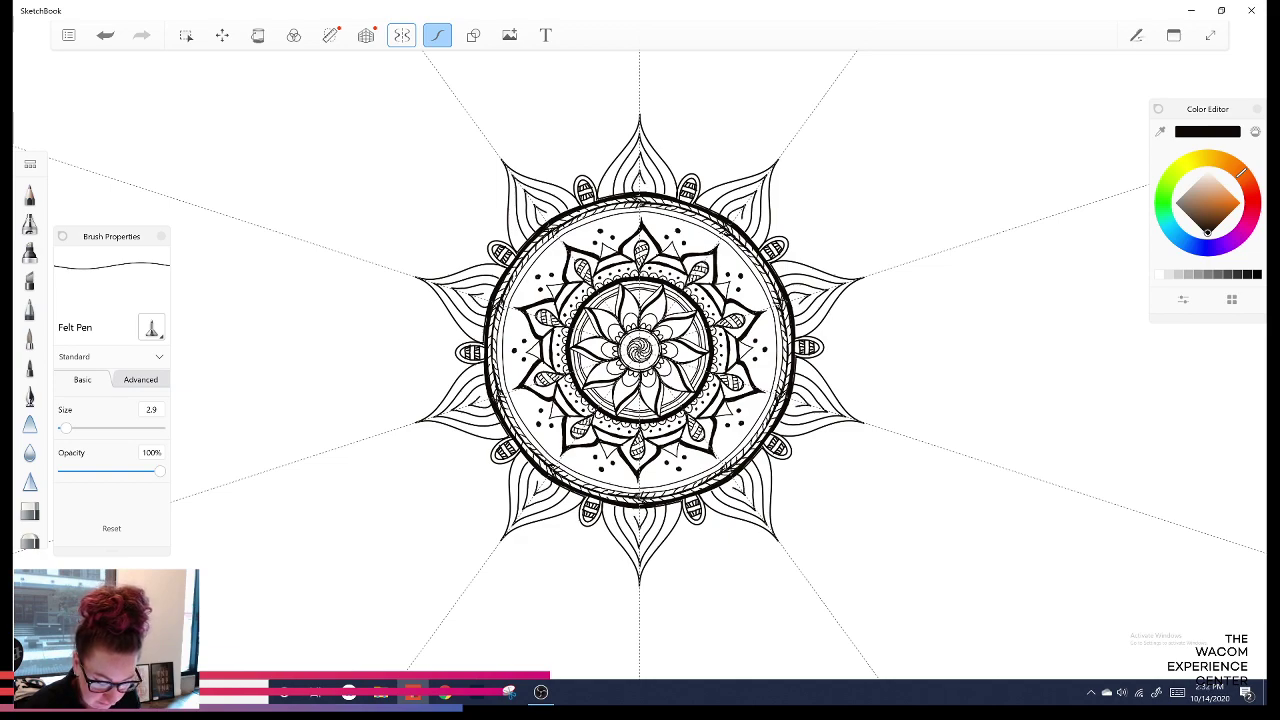
left_click(105, 35)
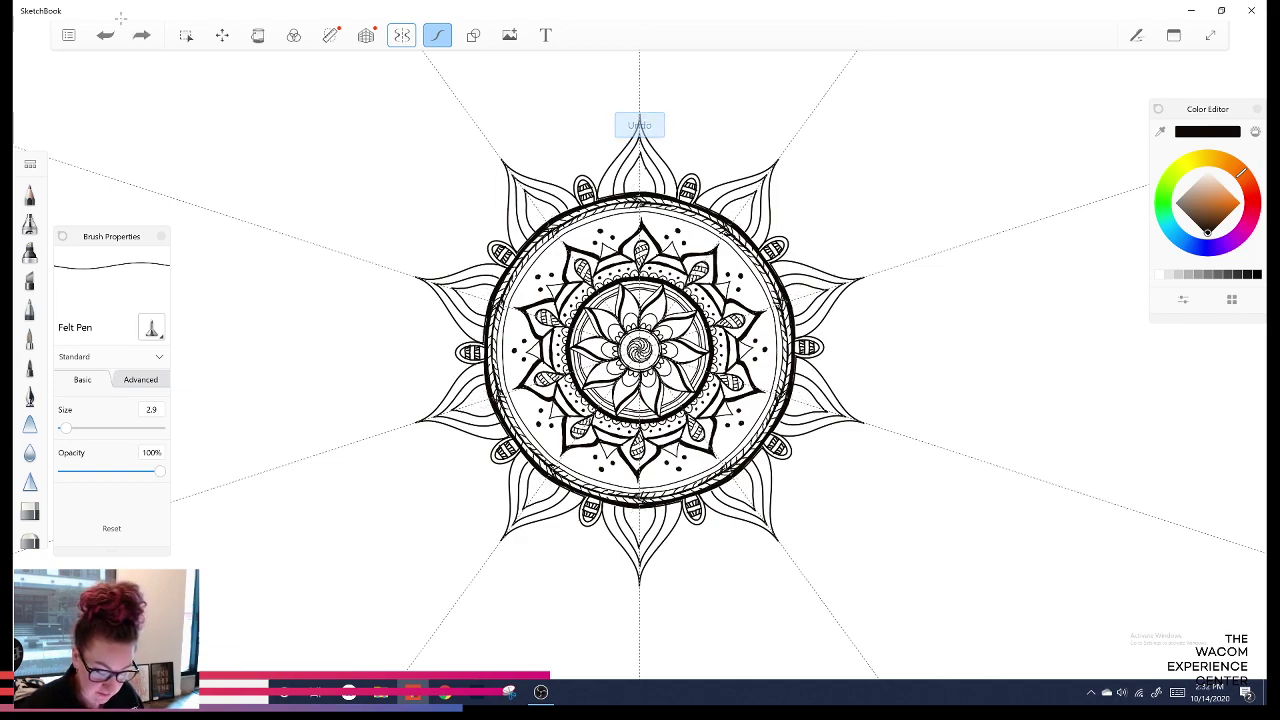
Fill the cores of the large outer petals black and hatch the bands around them, with stroke smoothing turned off.
left_click(141, 35)
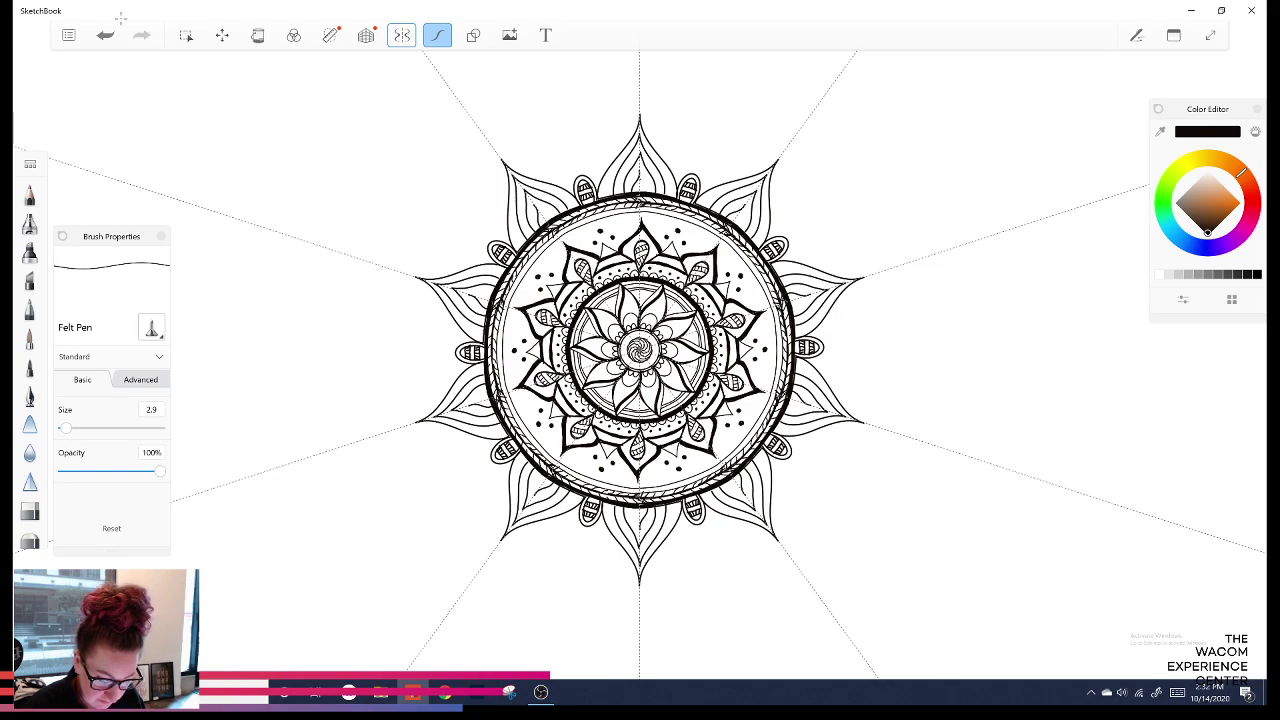
key("ctrl+z")
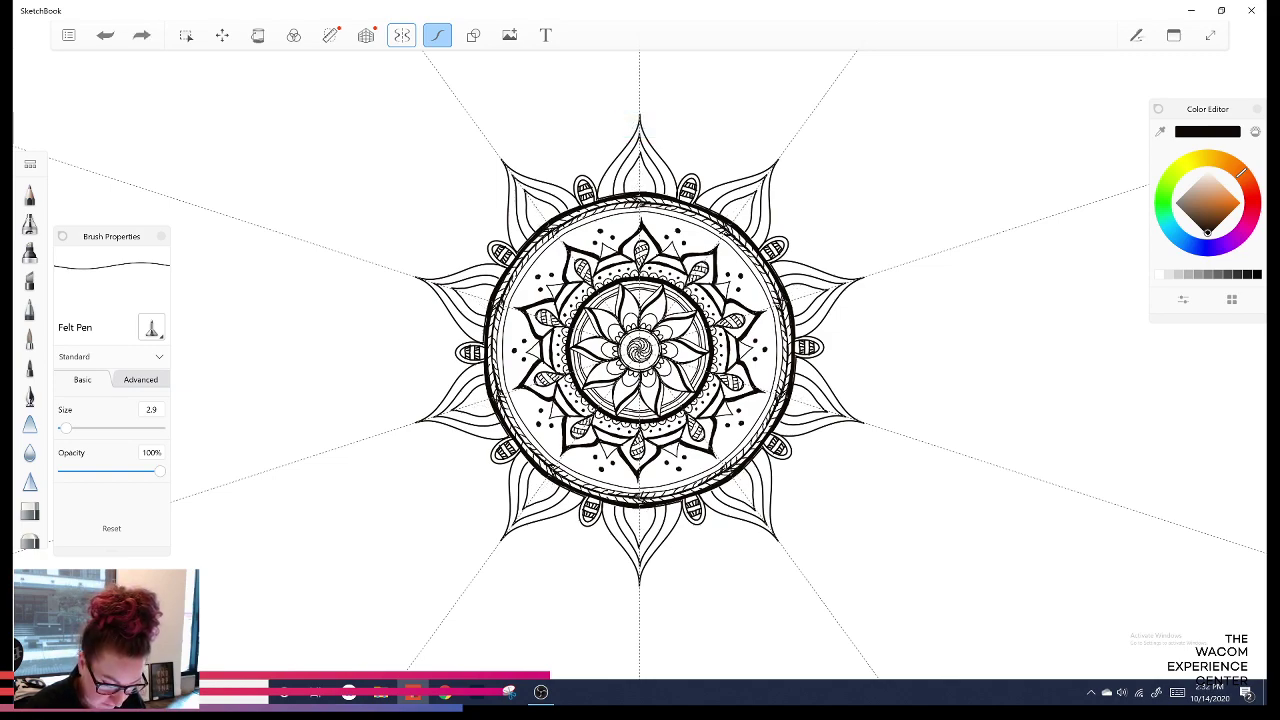
left_click(141, 35)
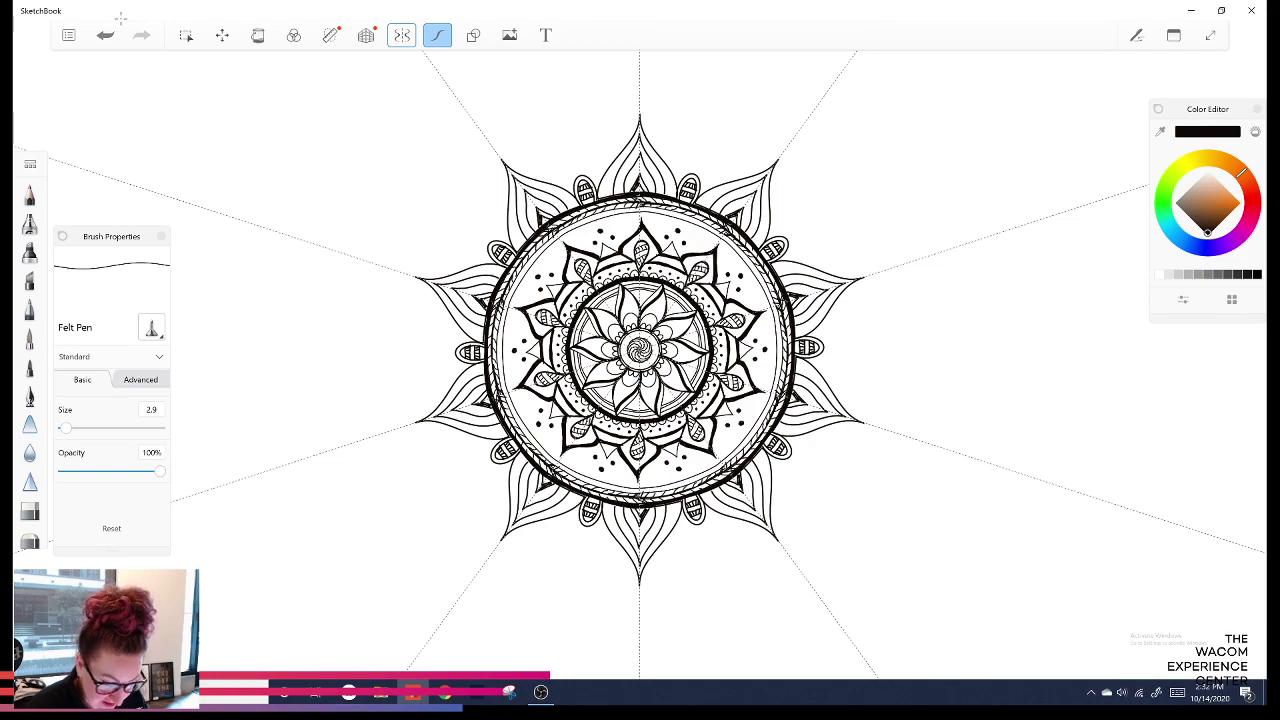
left_click(402, 35)
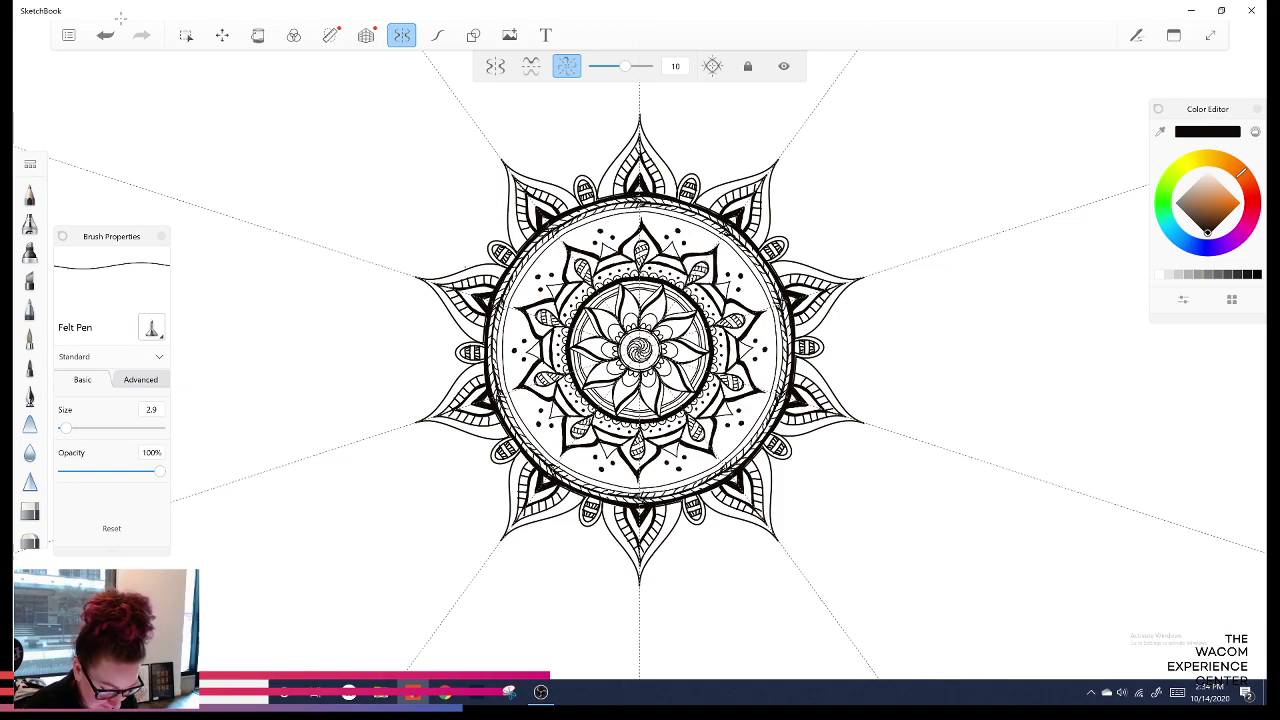
Link the large outer petals with three concentric rows of arcs, thickening the innermost row, and save the drawing.
left_click_drag(664, 160, 728, 182)
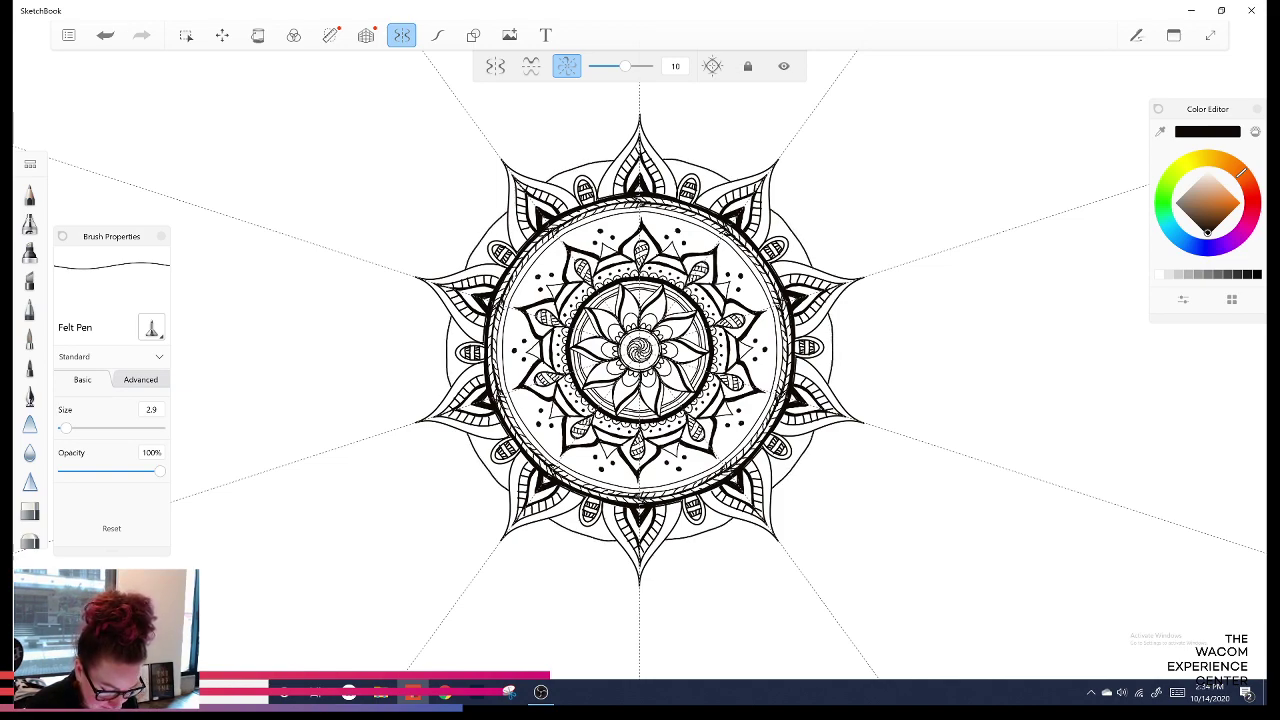
left_click(437, 35)
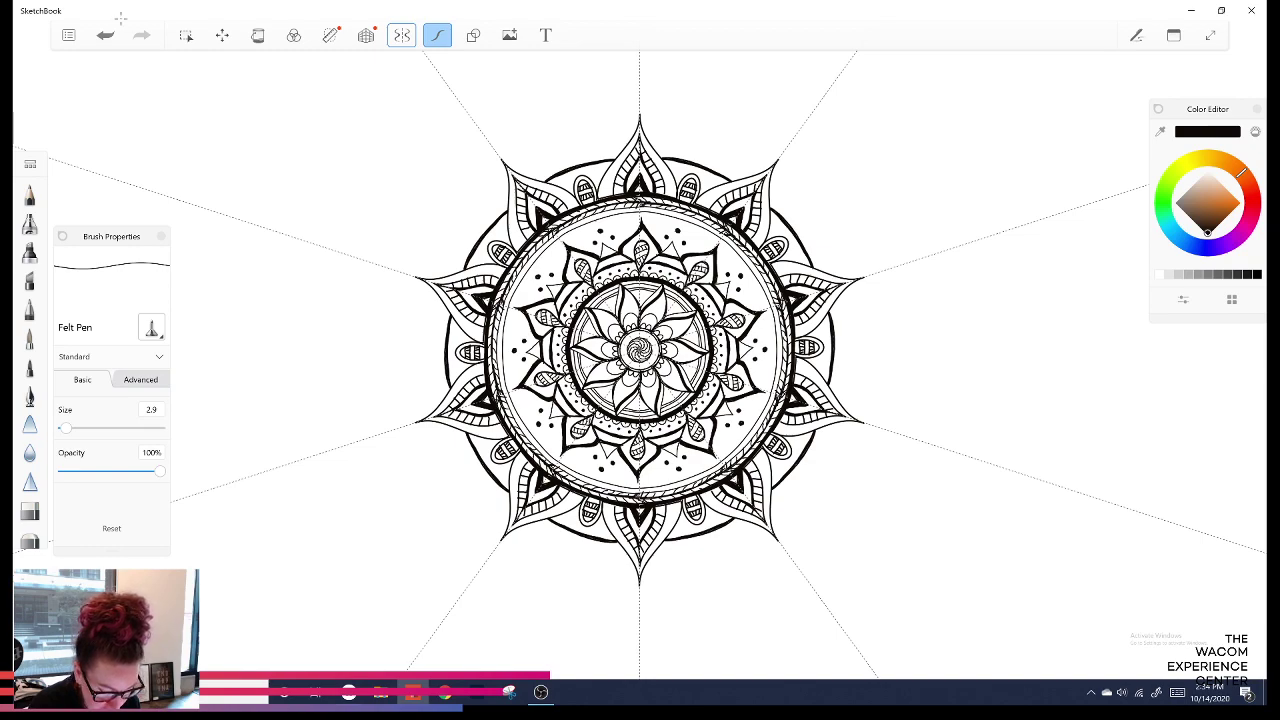
left_click_drag(663, 152, 735, 175)
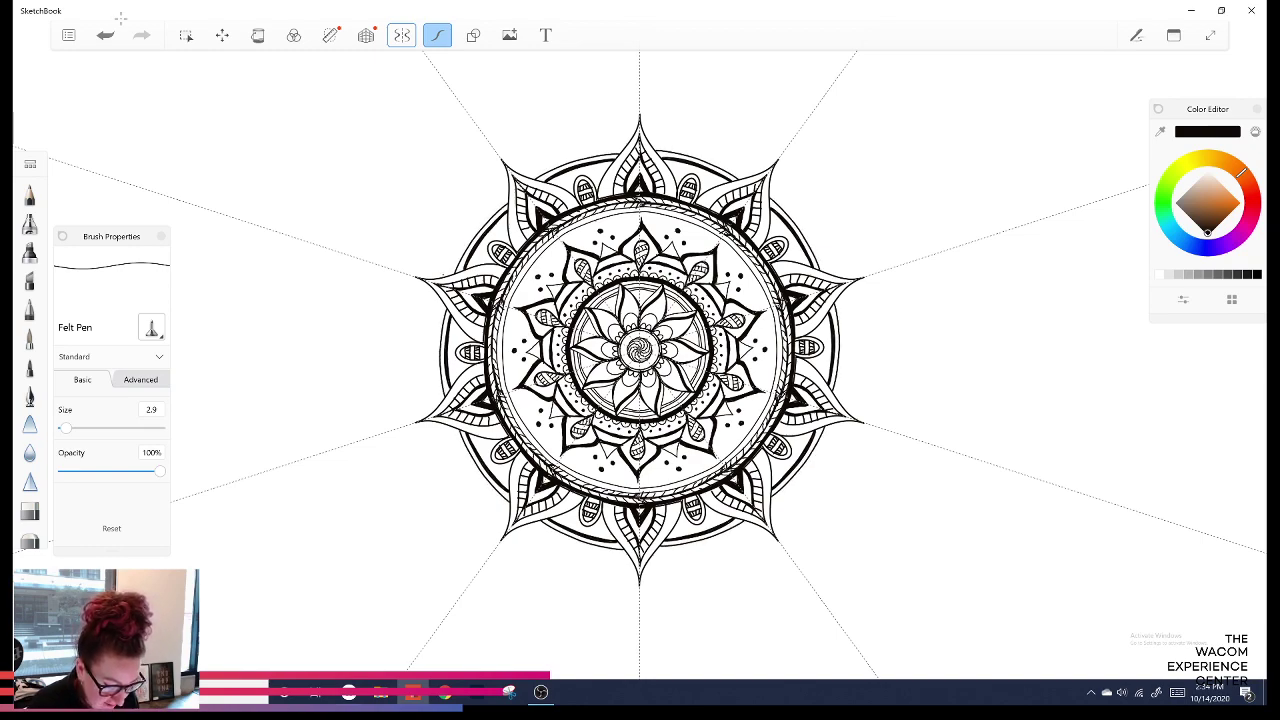
left_click_drag(651, 143, 732, 168)
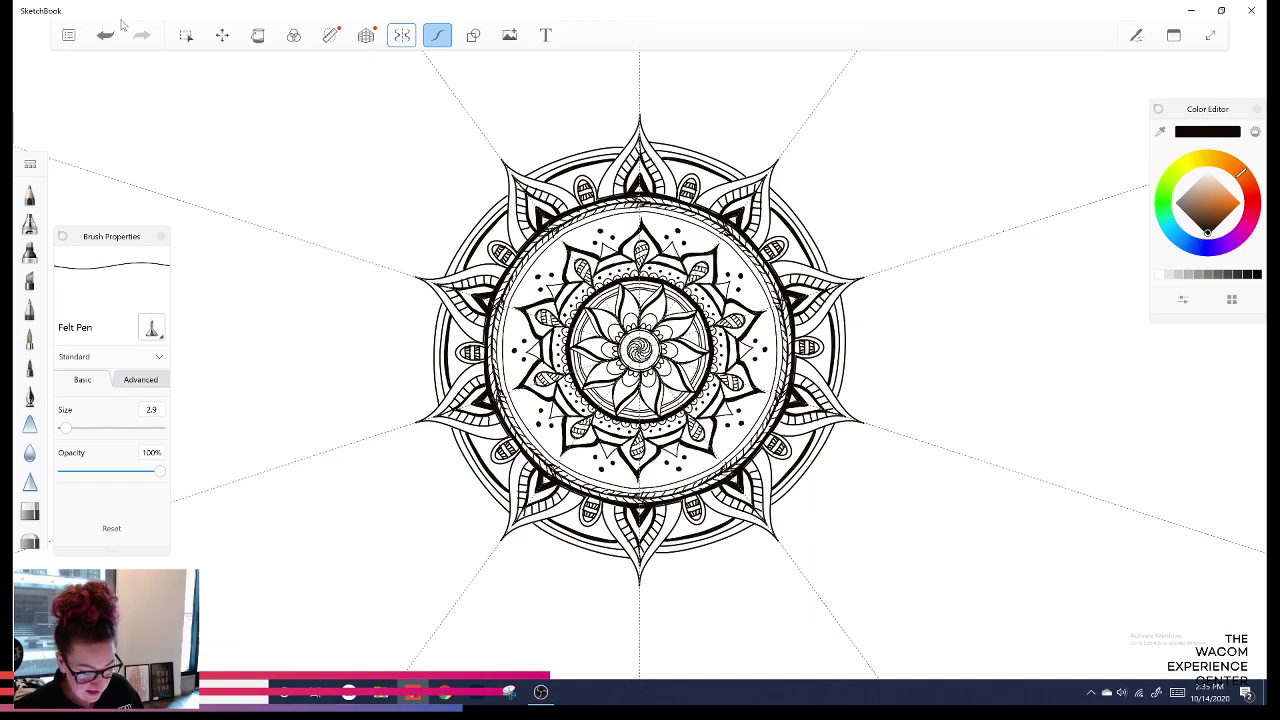
key("ctrl+s")
left_click(314, 274)
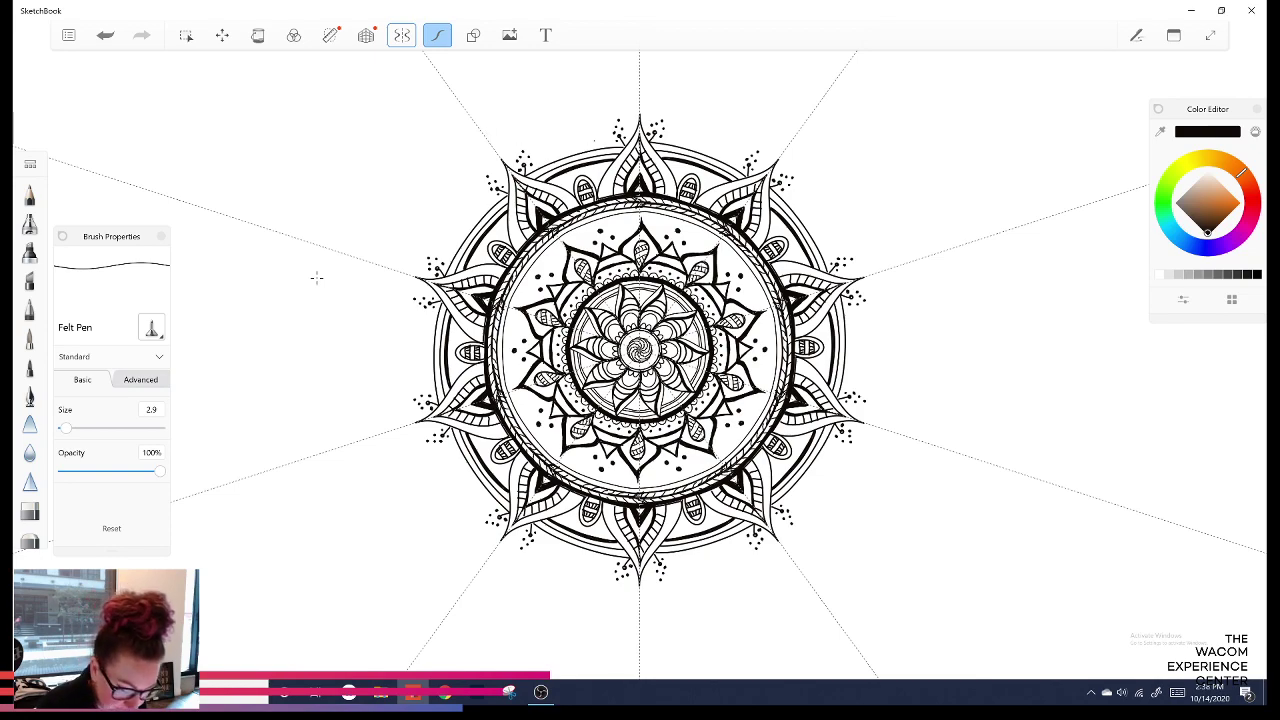
Decorate the outer rim with dots around the petal tips and small triangles and teardrops between them, and save the drawing.
left_click_drag(457, 224, 465, 238)
left_click_drag(432, 345, 418, 353)
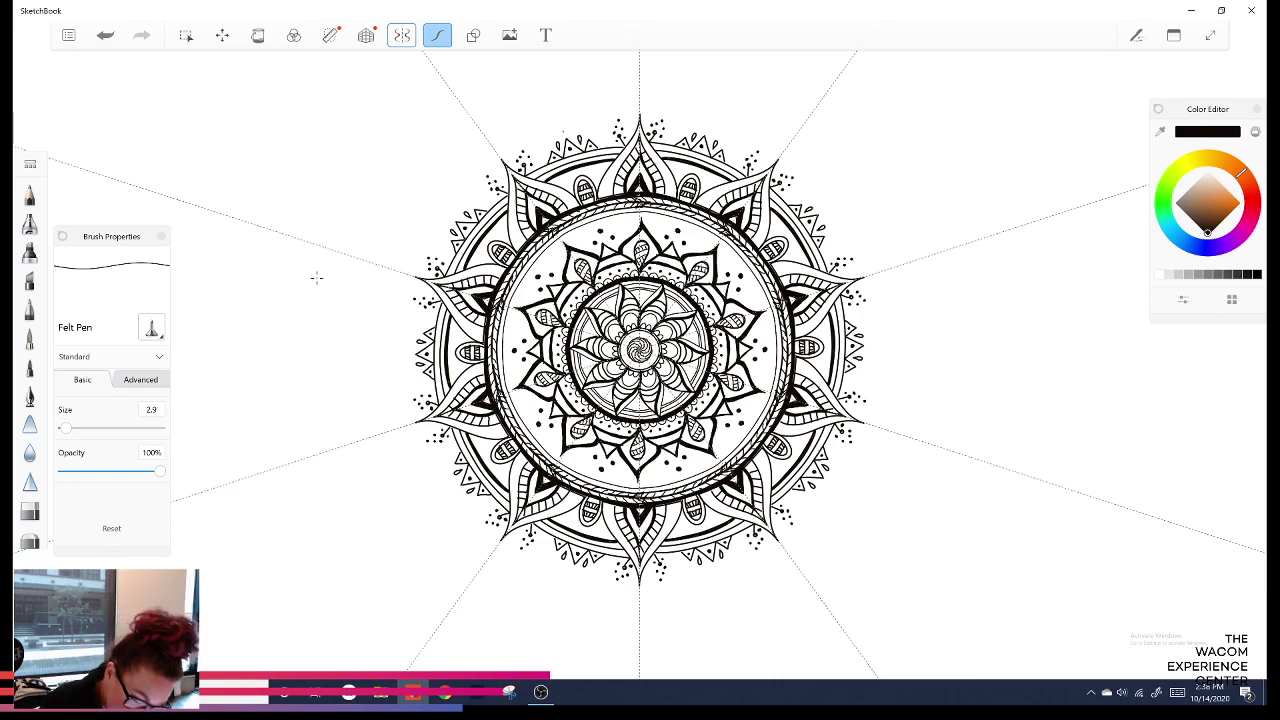
left_click_drag(706, 133, 707, 132)
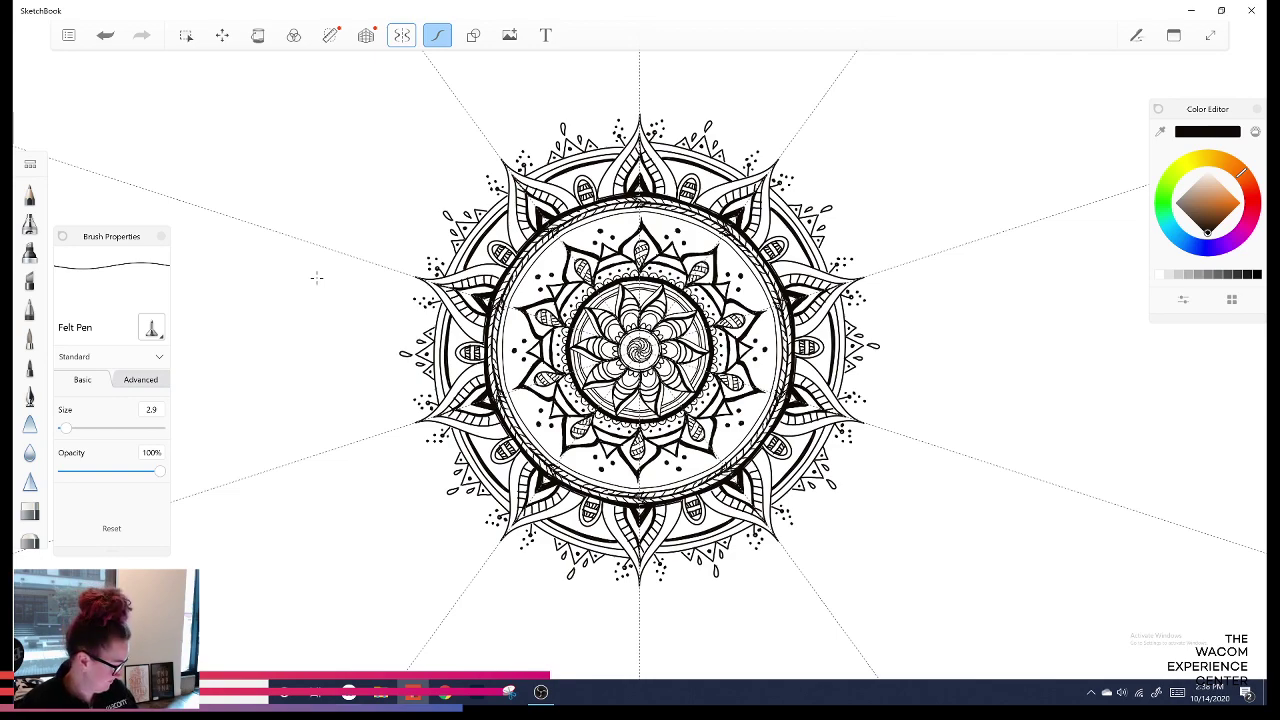
key("ctrl+s")
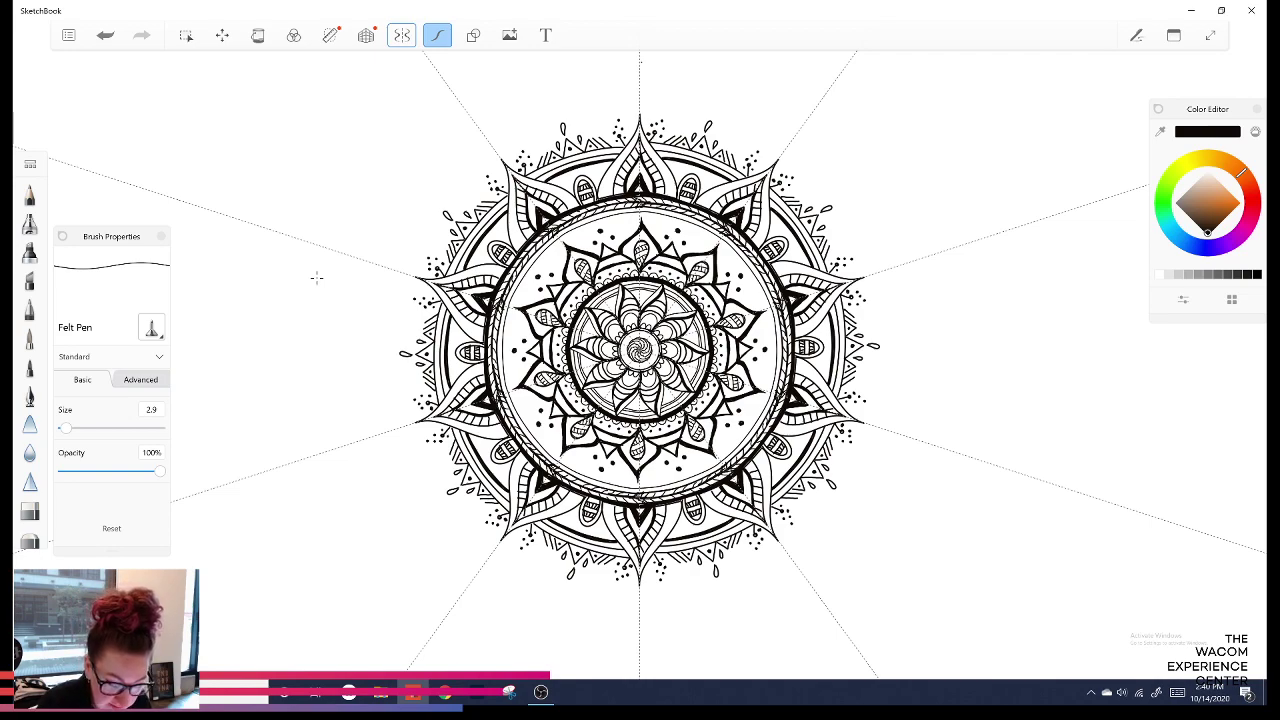
left_click_drag(366, 262, 386, 290)
key("ctrl+z")
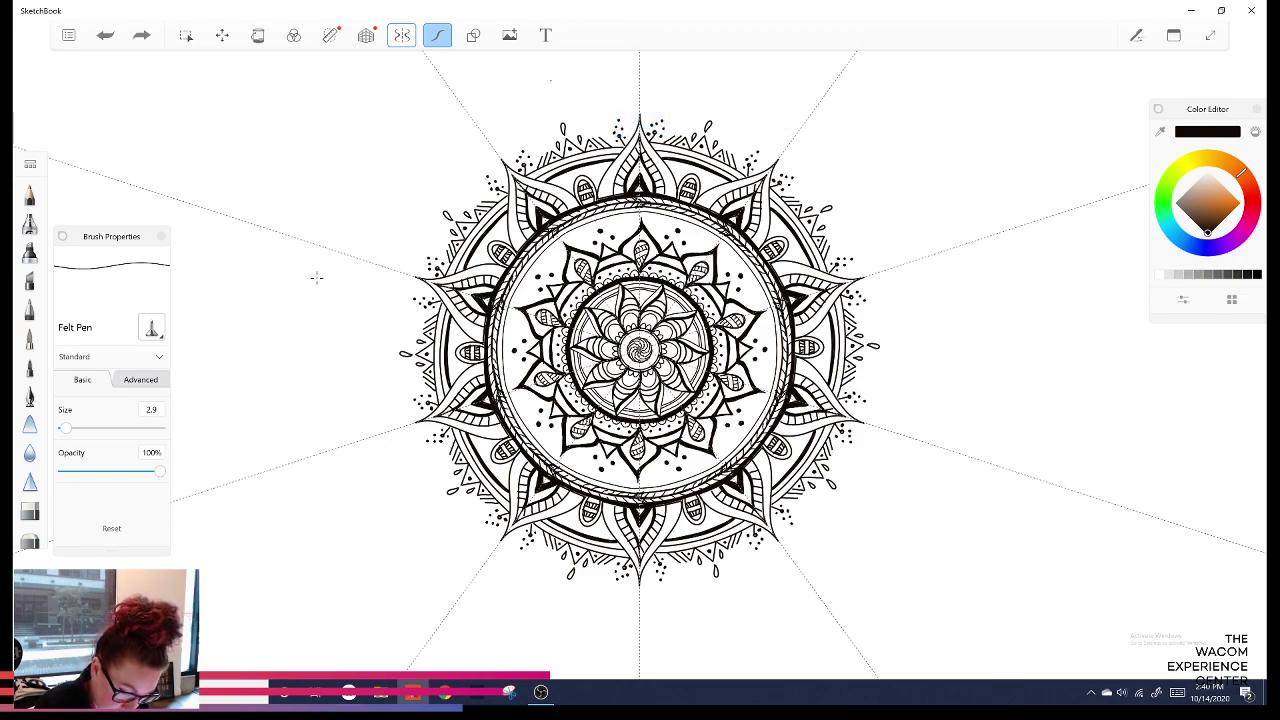
left_click_drag(356, 348, 428, 311)
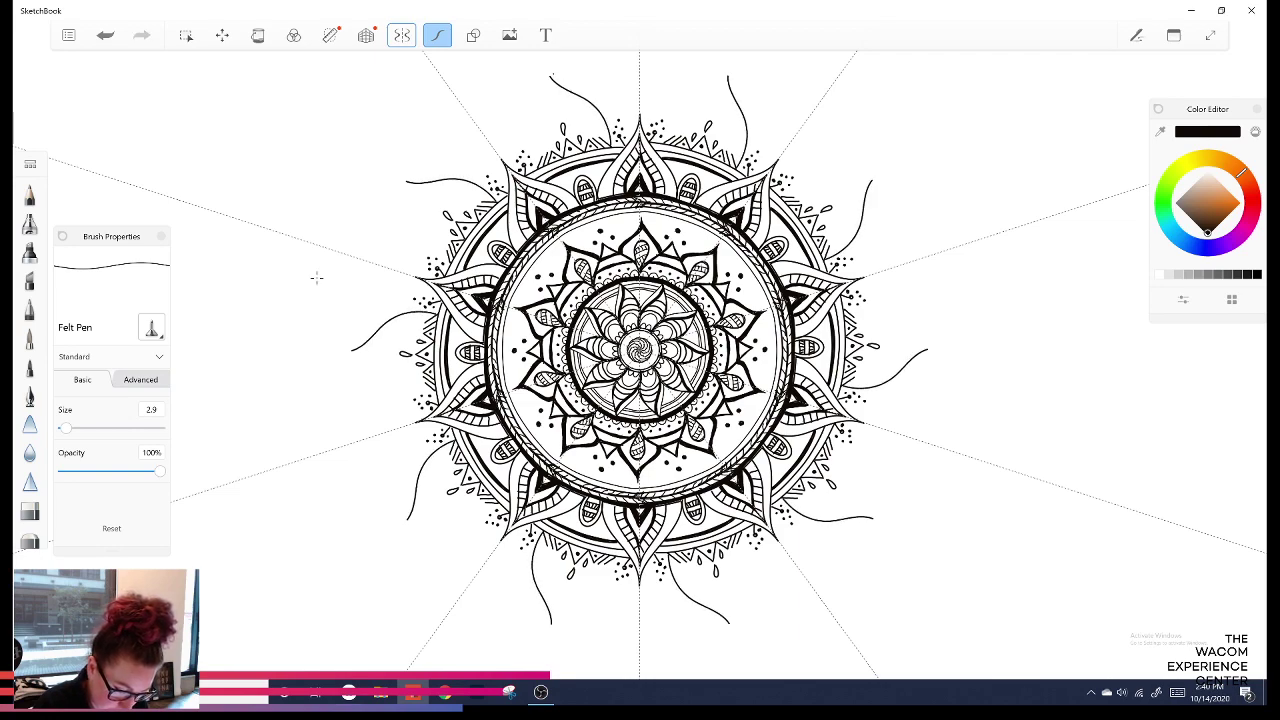
left_click_drag(360, 355, 429, 389)
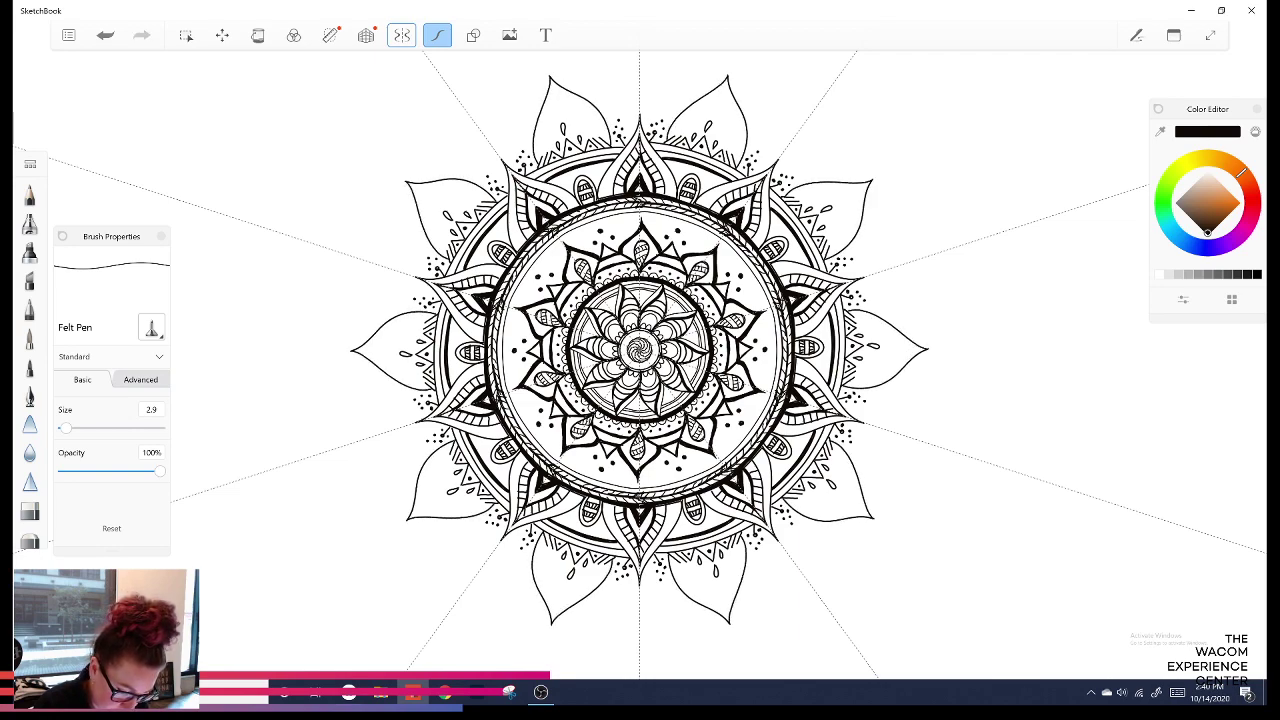
key("ctrl+z")
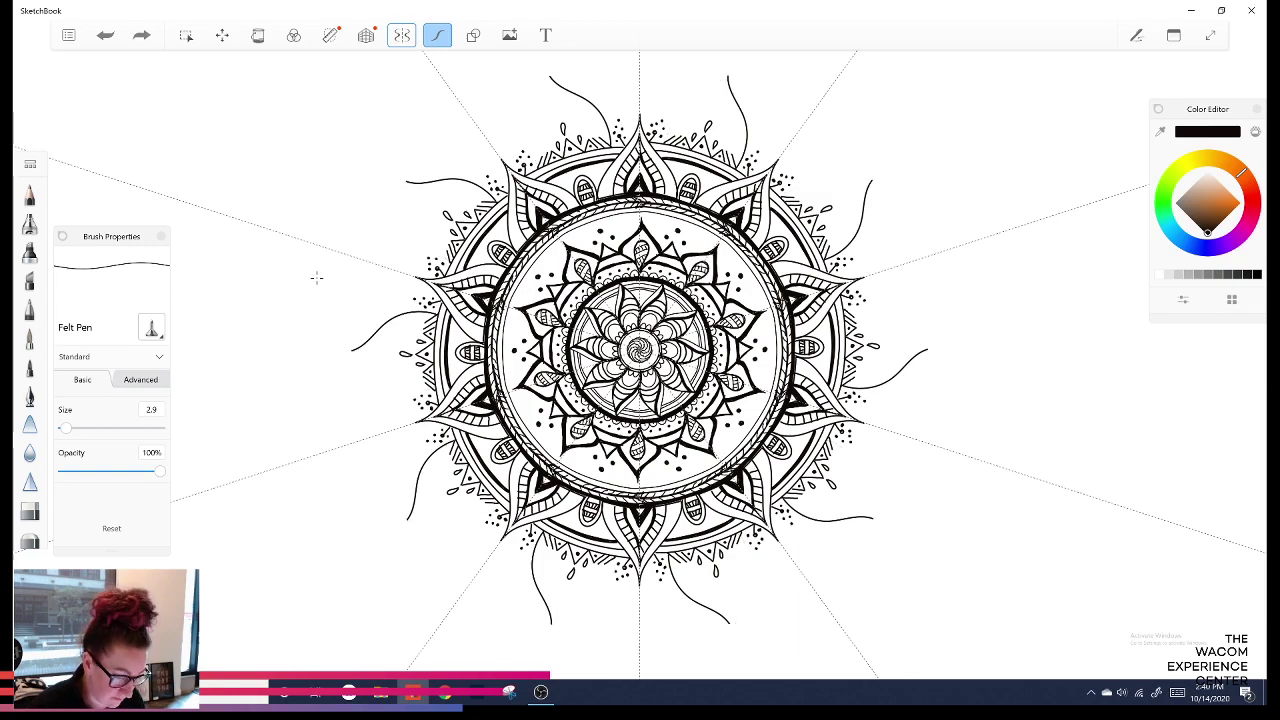
left_click_drag(352, 351, 428, 392)
key("ctrl+z")
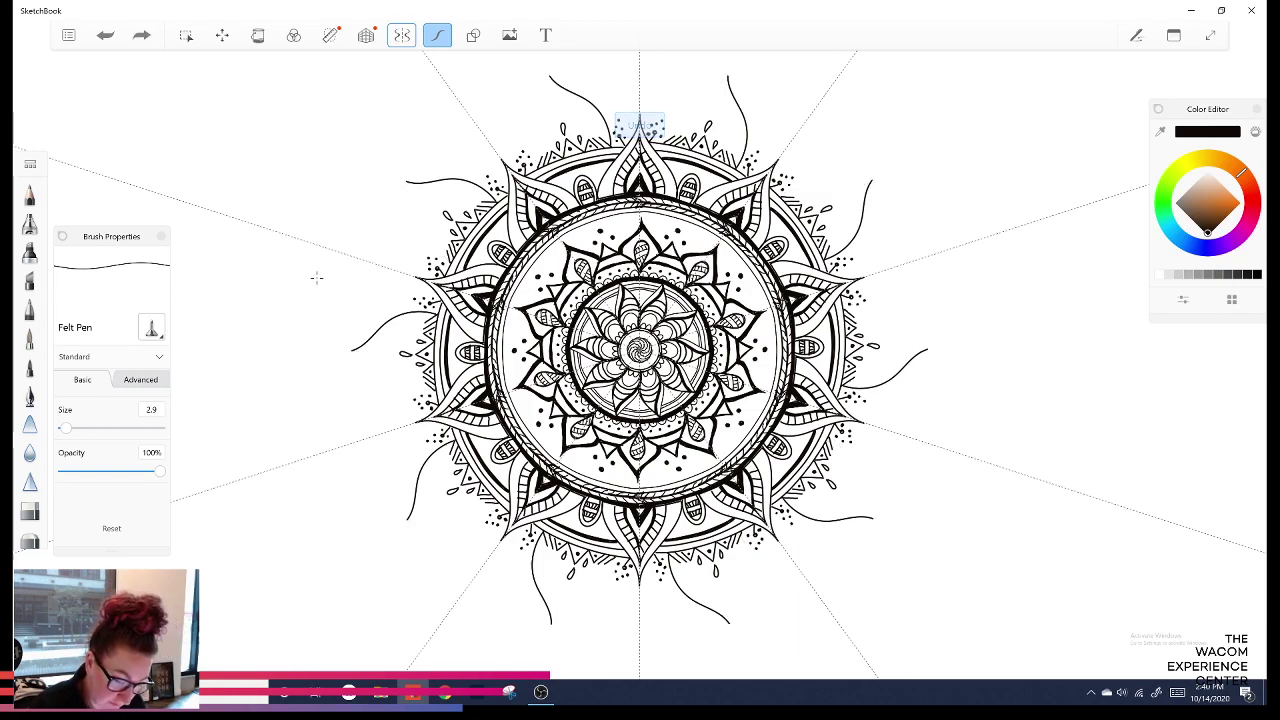
key("ctrl+z")
Draw large pointed petals outside the teardrops and smaller pointed petals around the dotted tips between them.
left_click_drag(352, 353, 437, 310)
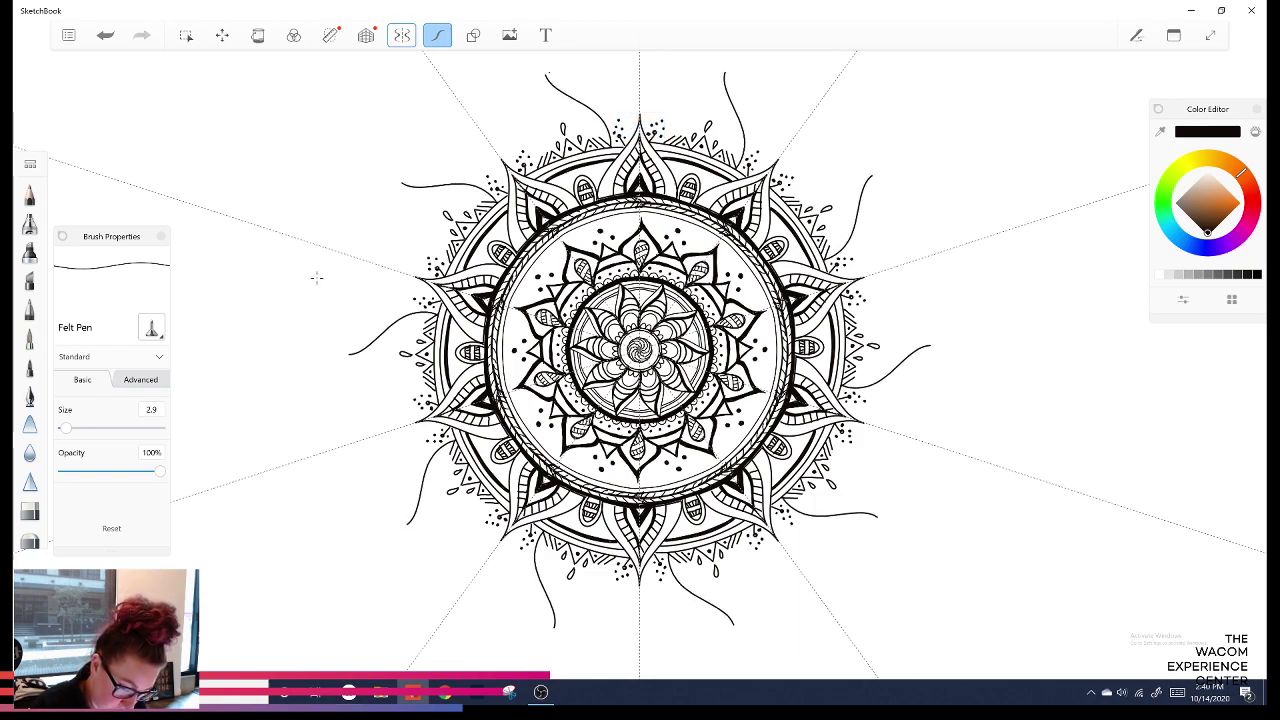
left_click_drag(351, 352, 427, 391)
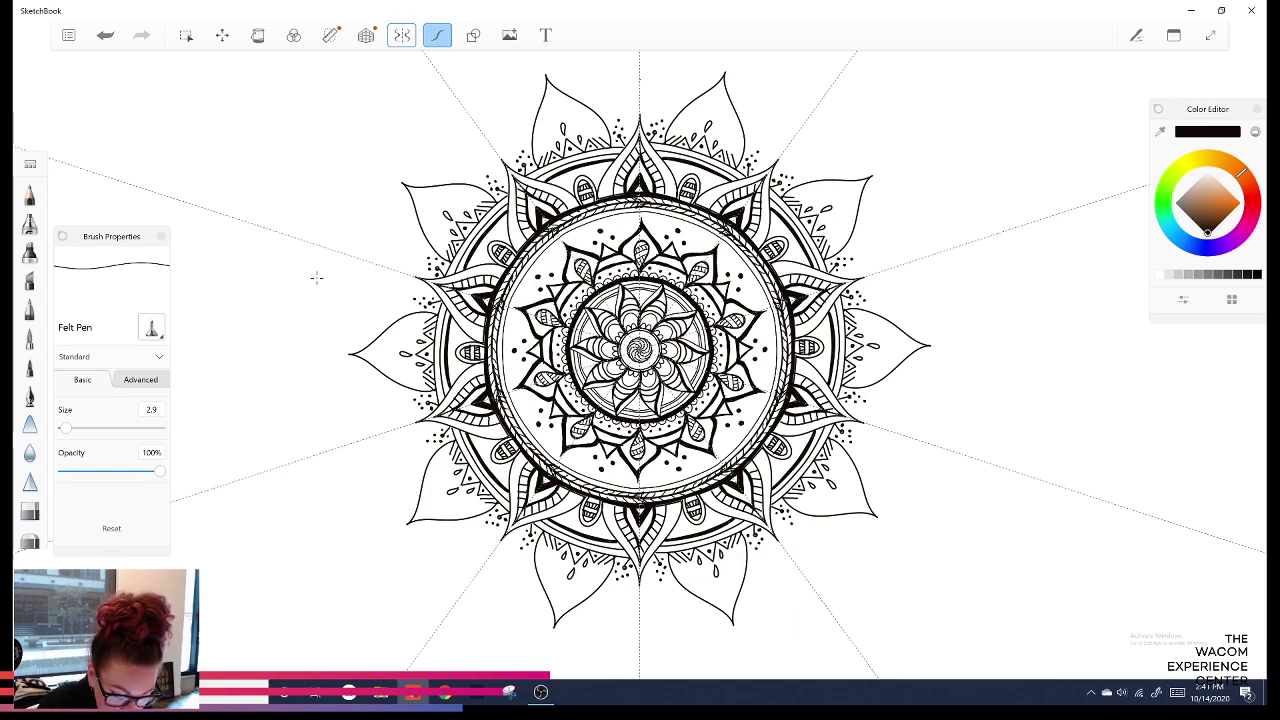
left_click_drag(639, 87, 605, 122)
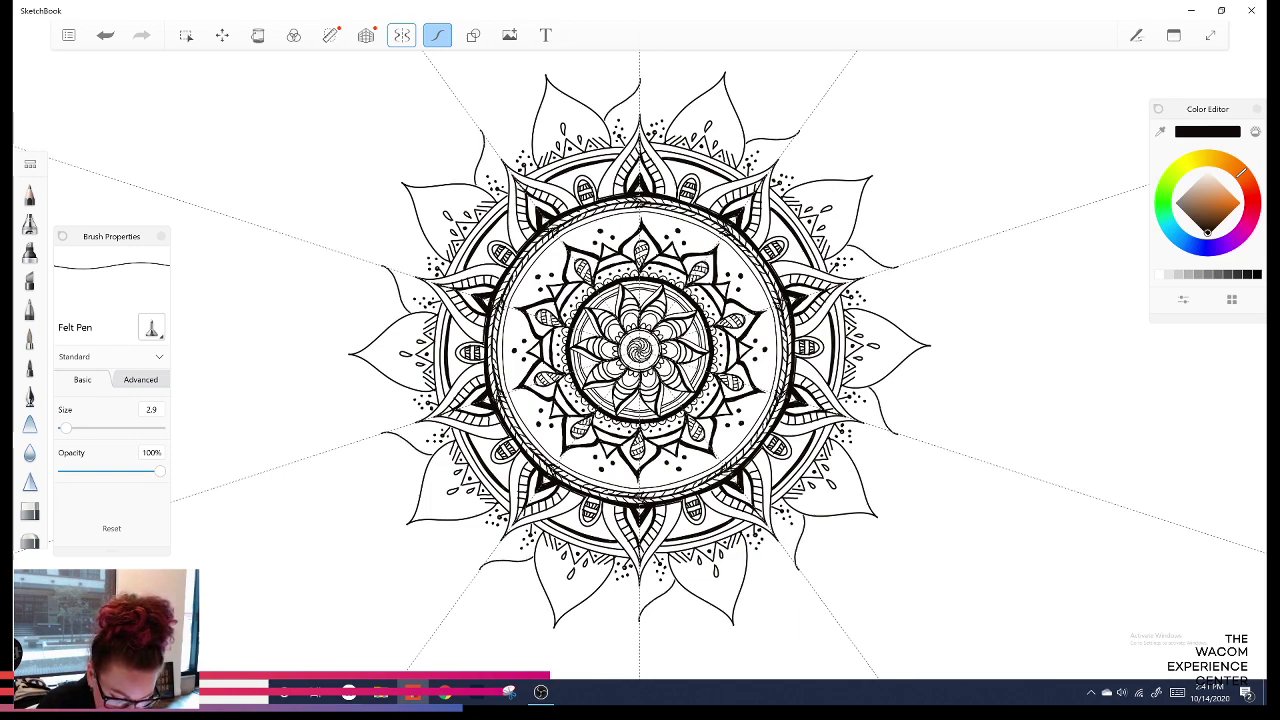
left_click_drag(643, 84, 675, 122)
key("ctrl+z")
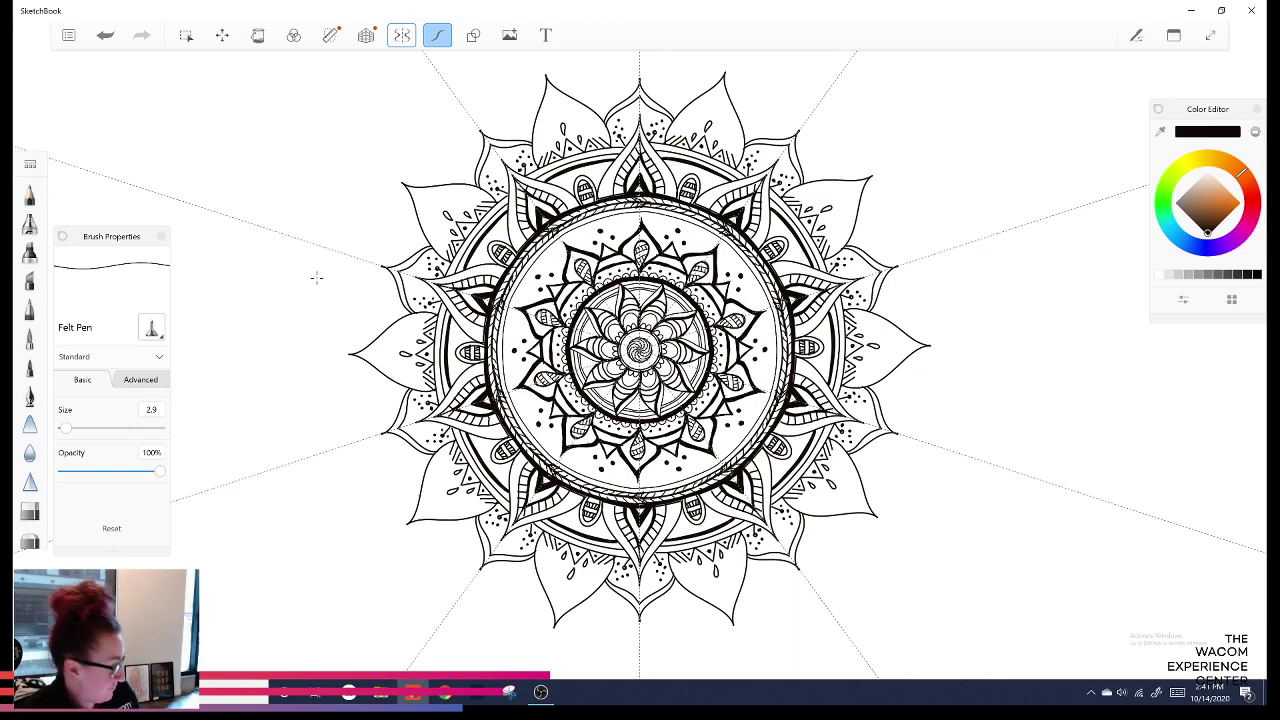
Add inner contour lines to the outermost small and large petals, and hatch the bands of the small ones.
key("ctrl+z")
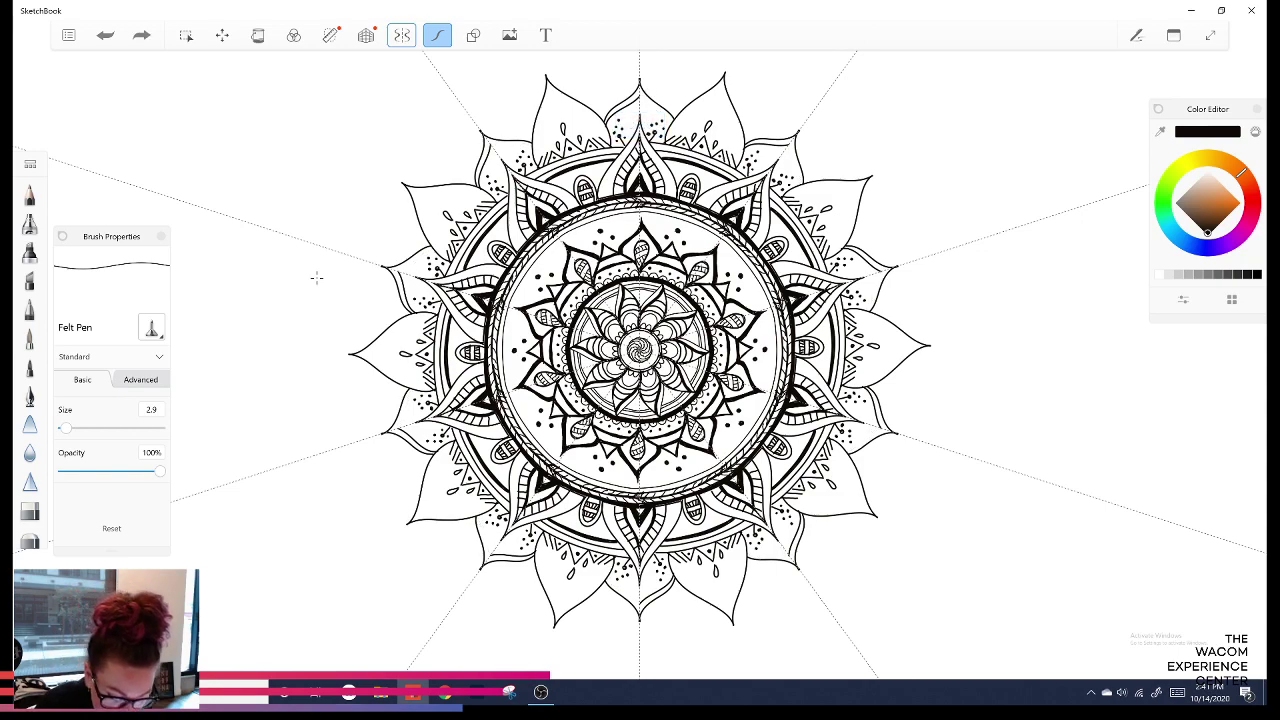
key("ctrl+y")
left_click_drag(640, 97, 669, 122)
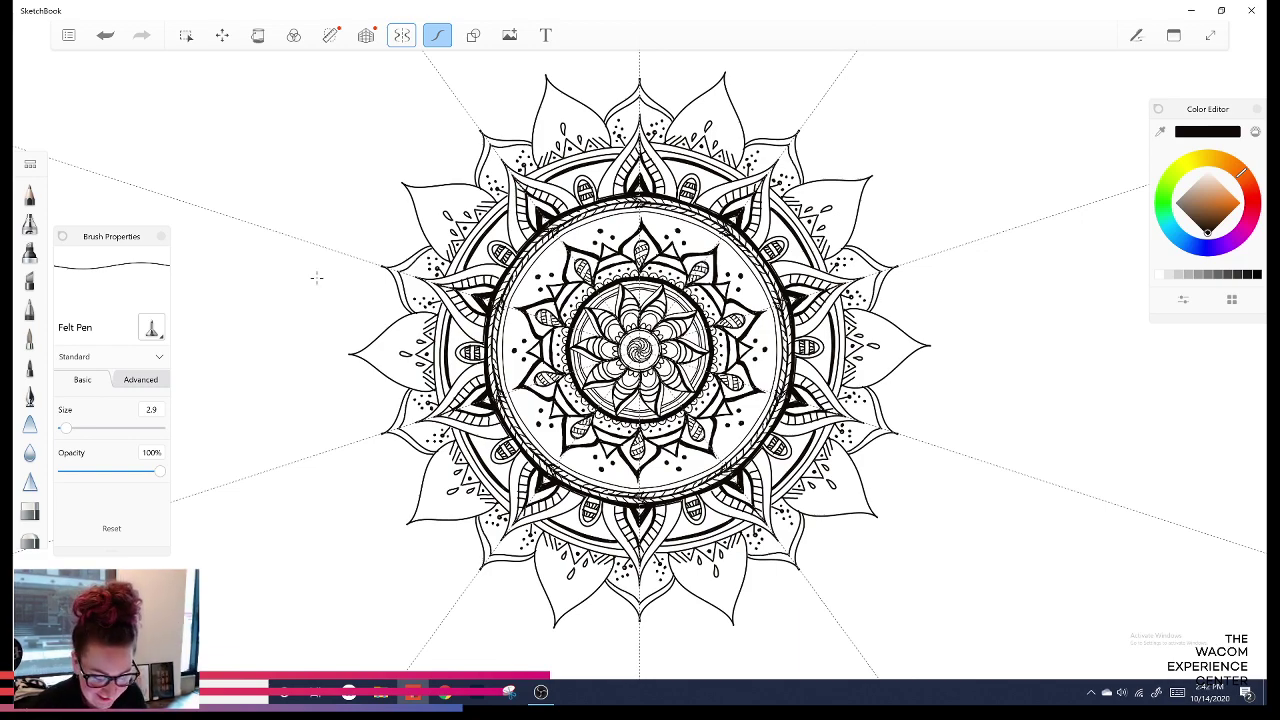
key("ctrl+z")
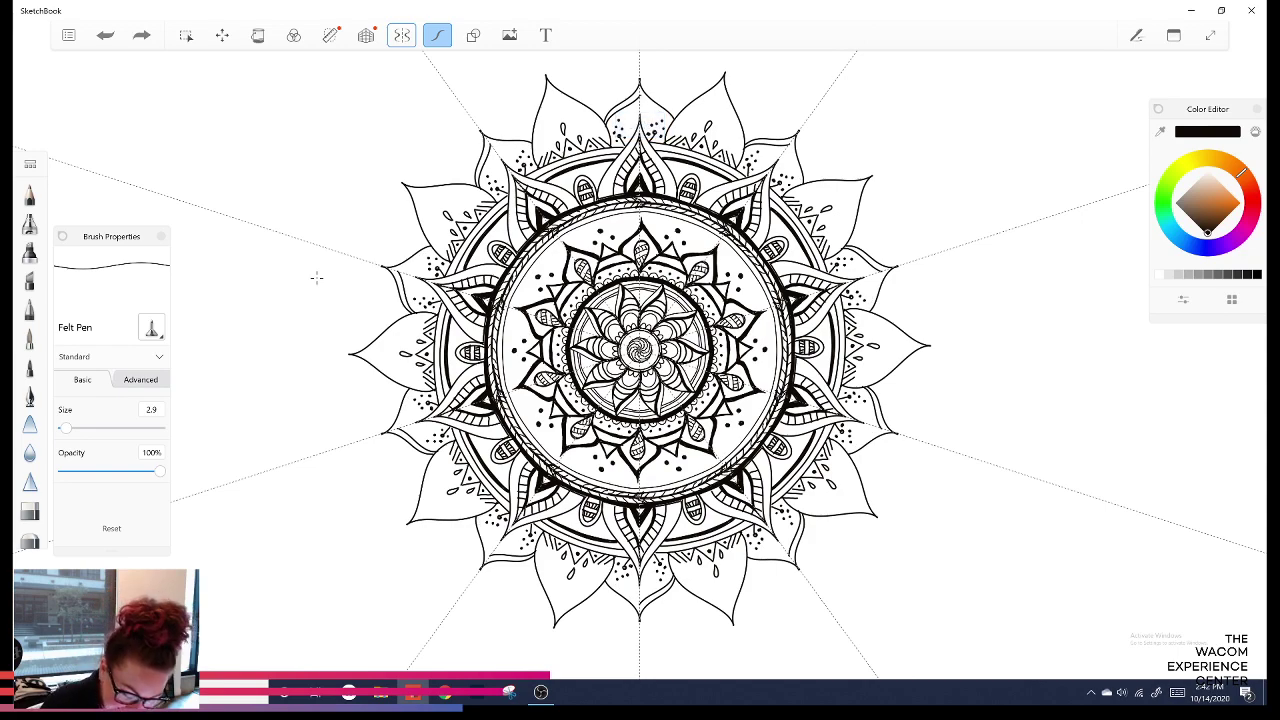
left_click(316, 278)
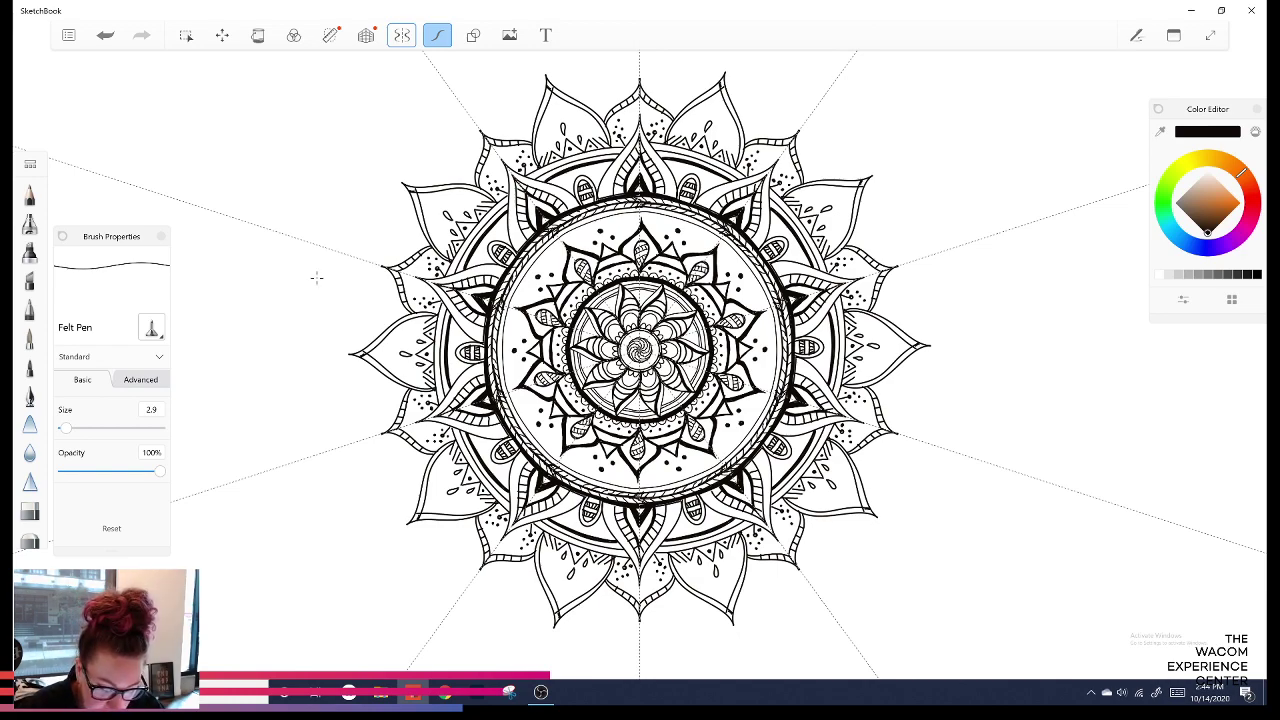
Without stroke smoothing, hatch the outermost large petals' bands and blacken alternate blocks on the small ones, and save the drawing.
key("Escape")
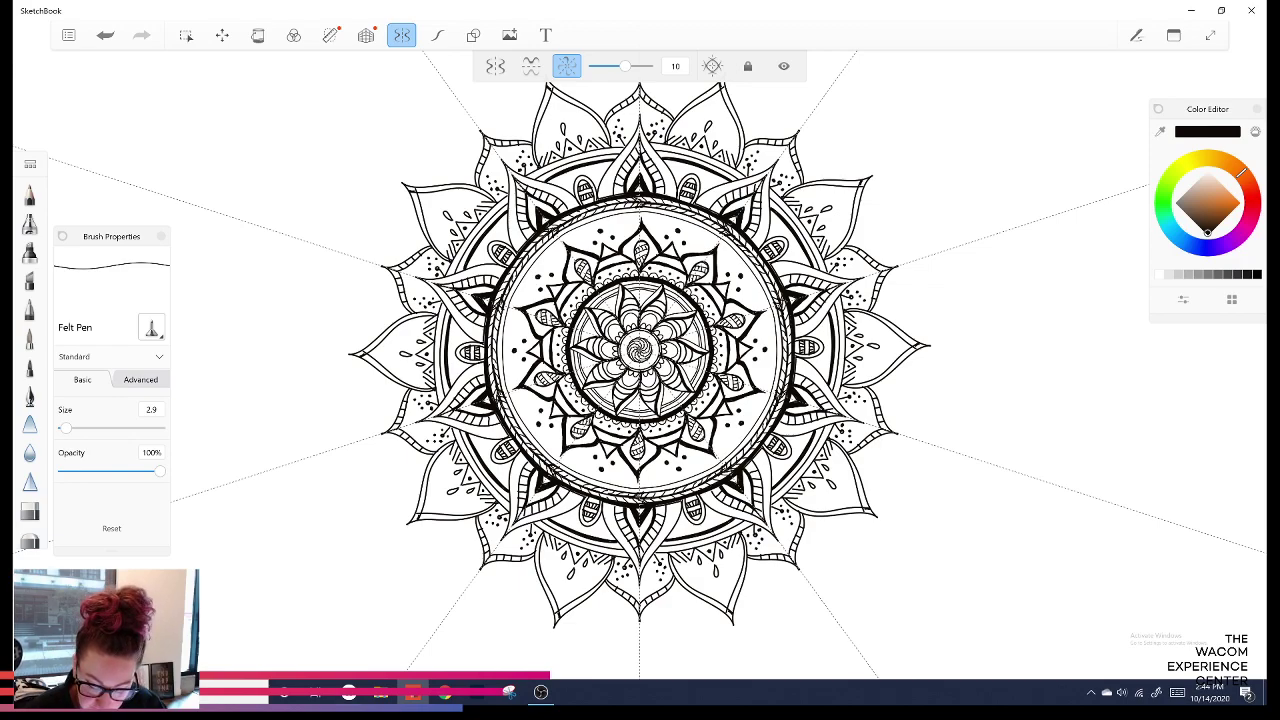
left_click_drag(412, 191, 409, 187)
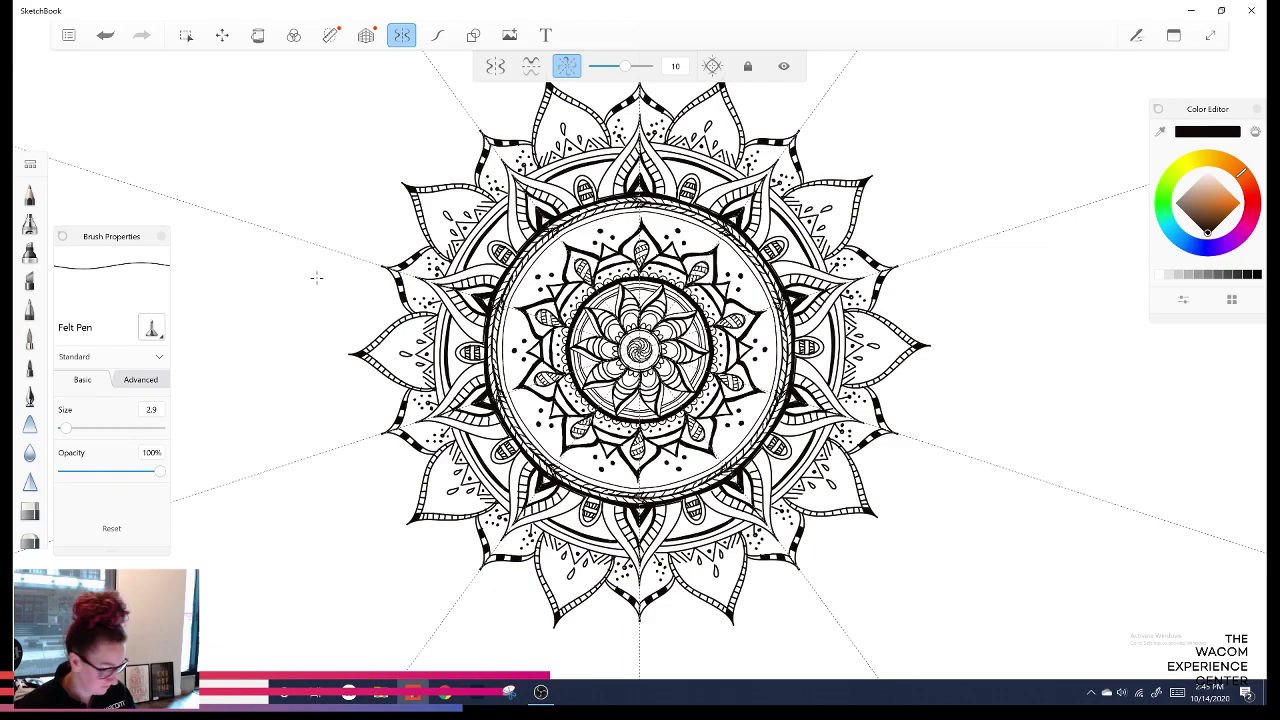
key("ctrl+s")
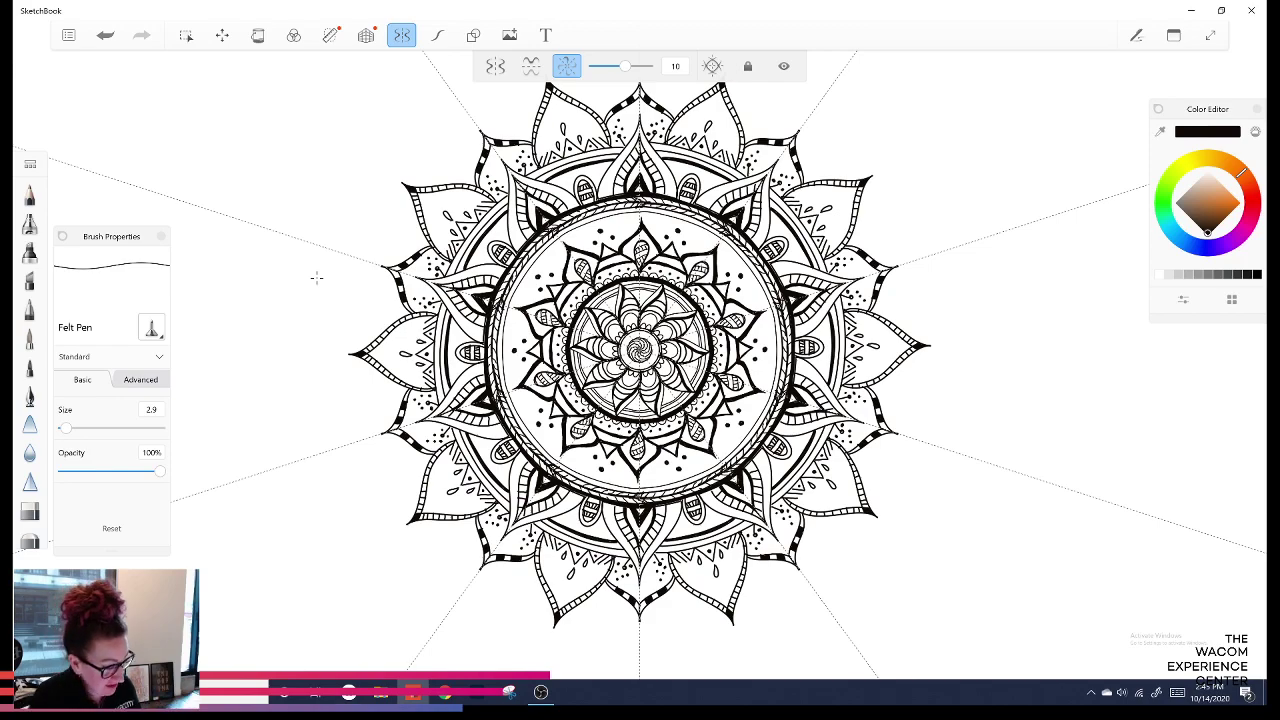
Start a new blank sketch with 12-section radial symmetry, and move the symmetry centre slightly left of the middle and lock it.
left_click(69, 35)
left_click(128, 70)
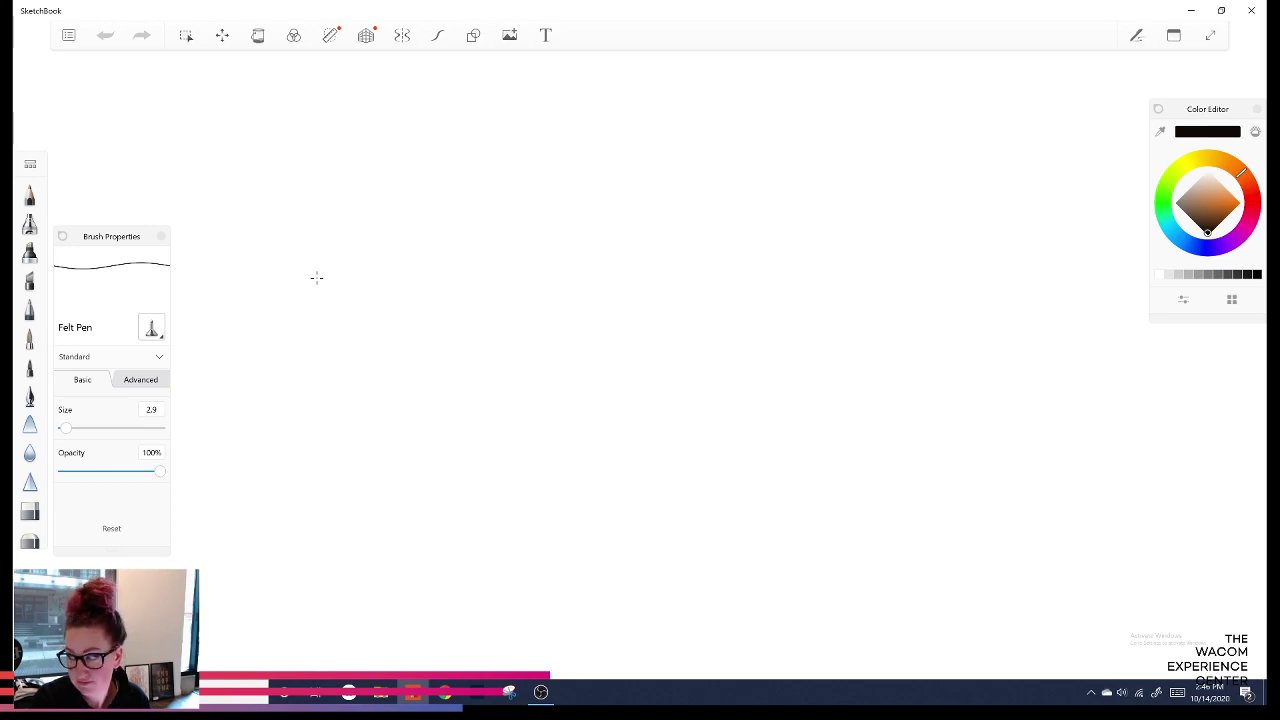
left_click(403, 34)
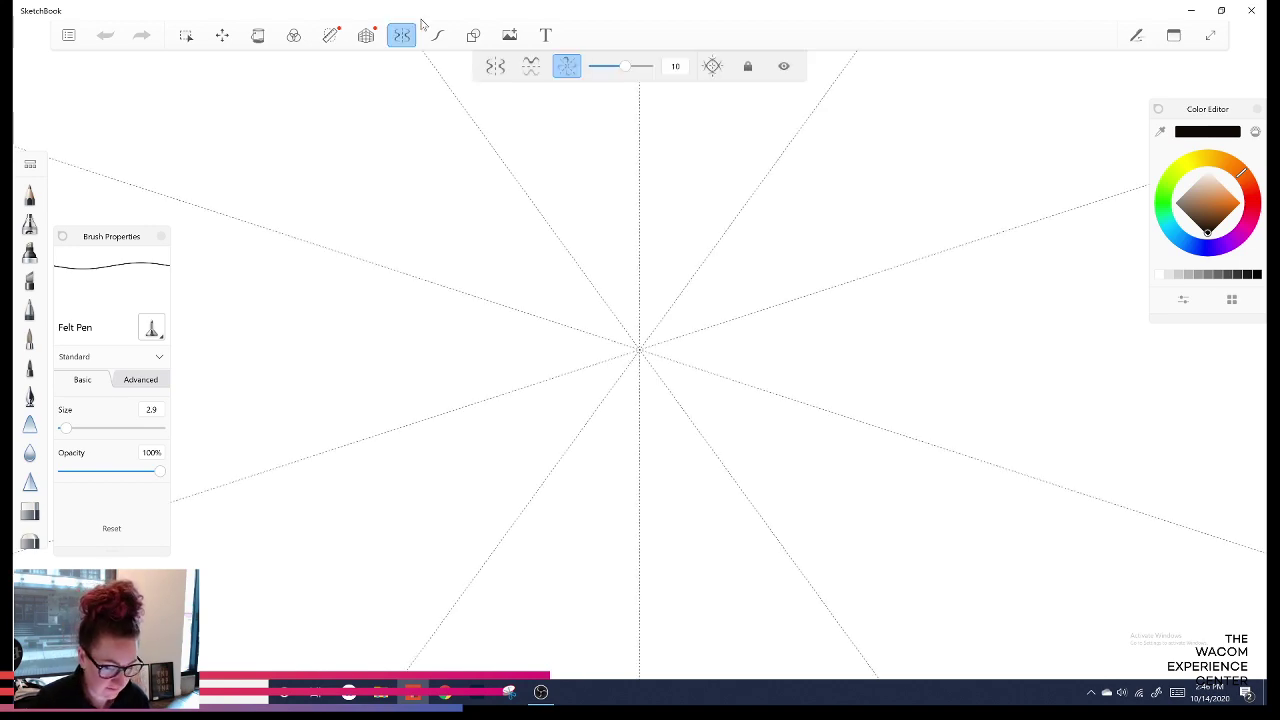
left_click_drag(625, 66, 632, 66)
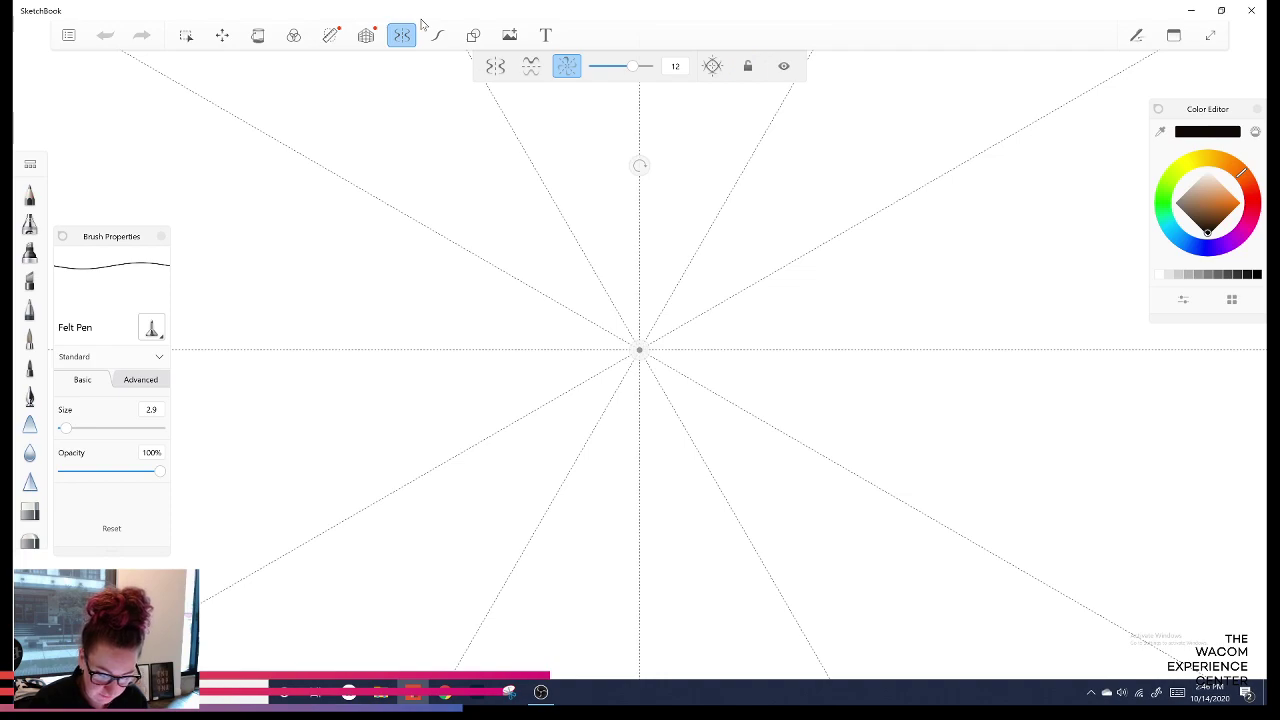
left_click_drag(640, 350, 614, 359)
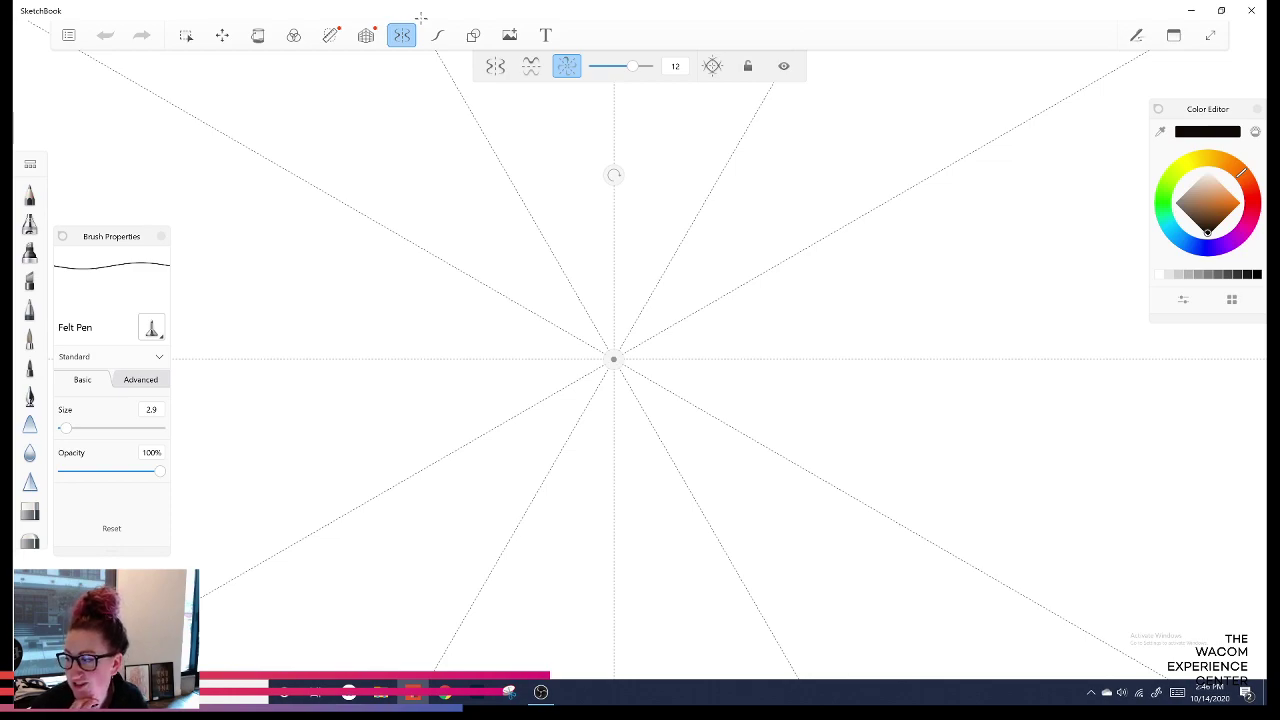
mouse_move(613, 359)
left_mouse_down()
mouse_move(614, 334)
mouse_move(616, 352)
left_mouse_up()
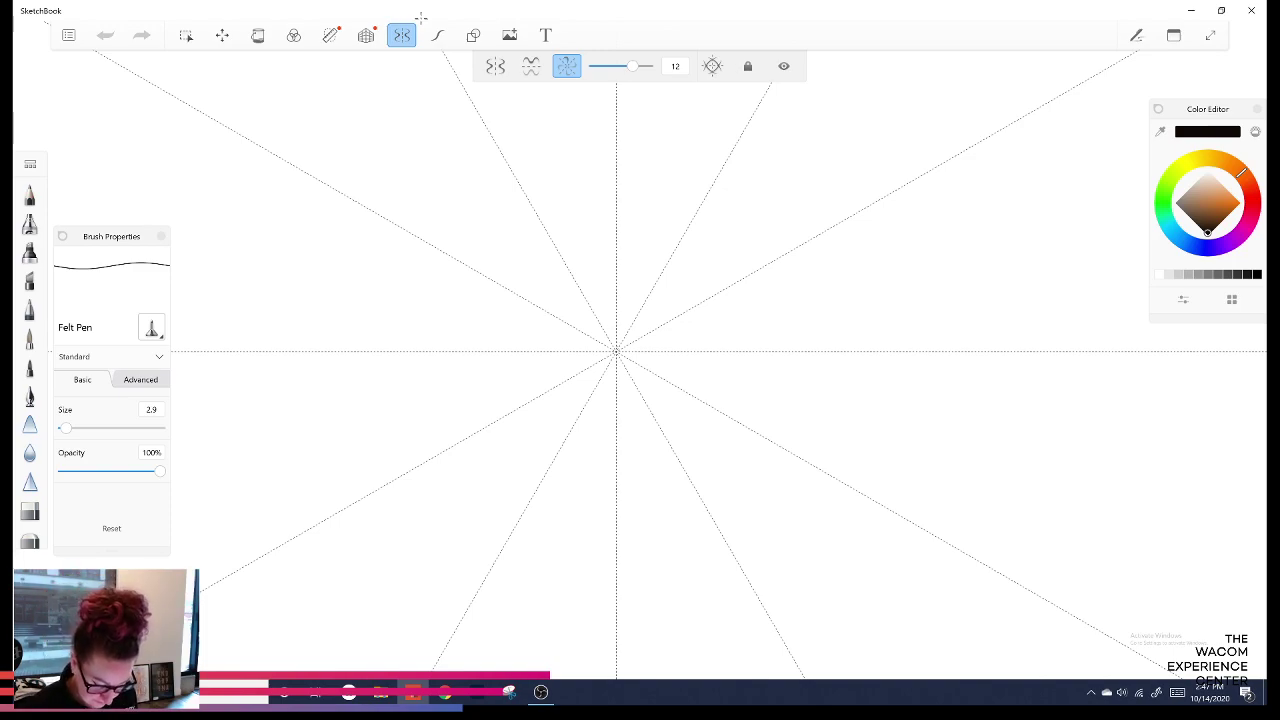
Try a small twelve-petal flower at the symmetry centre, and undo it.
mouse_move(616, 349)
left_mouse_down()
mouse_move(616, 328)
mouse_move(617, 348)
left_mouse_up()
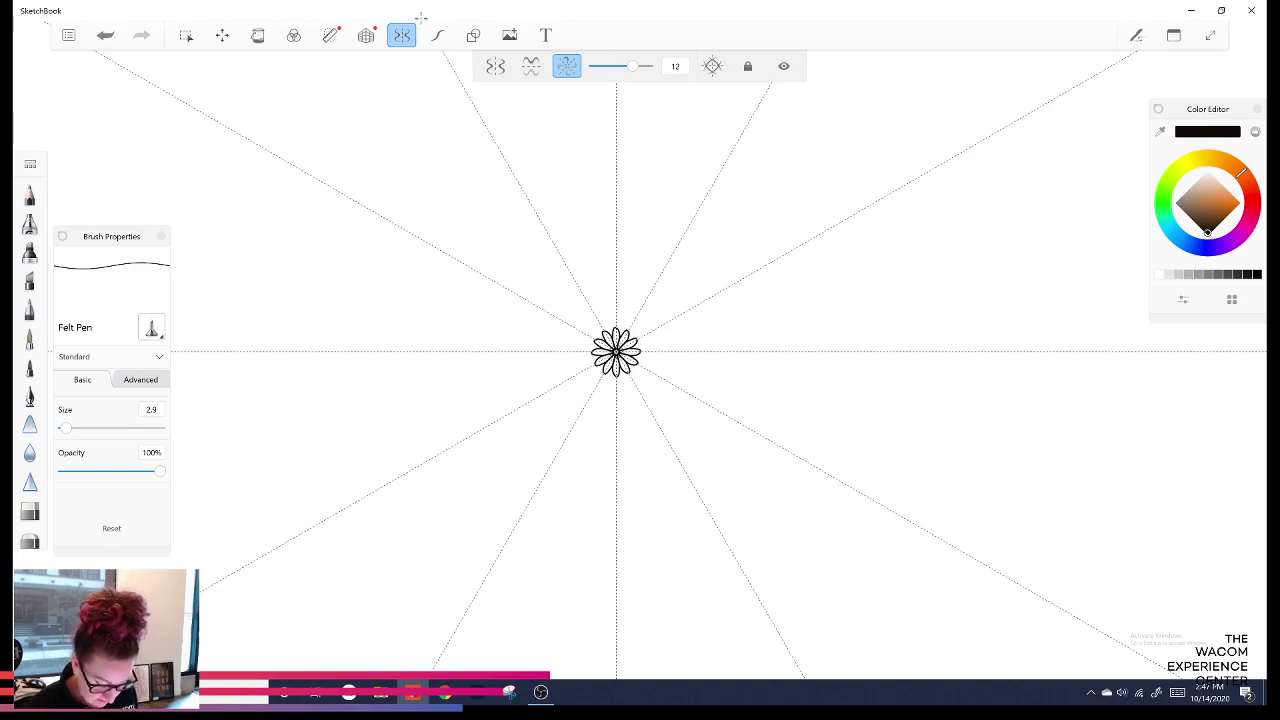
key("ctrl+z")
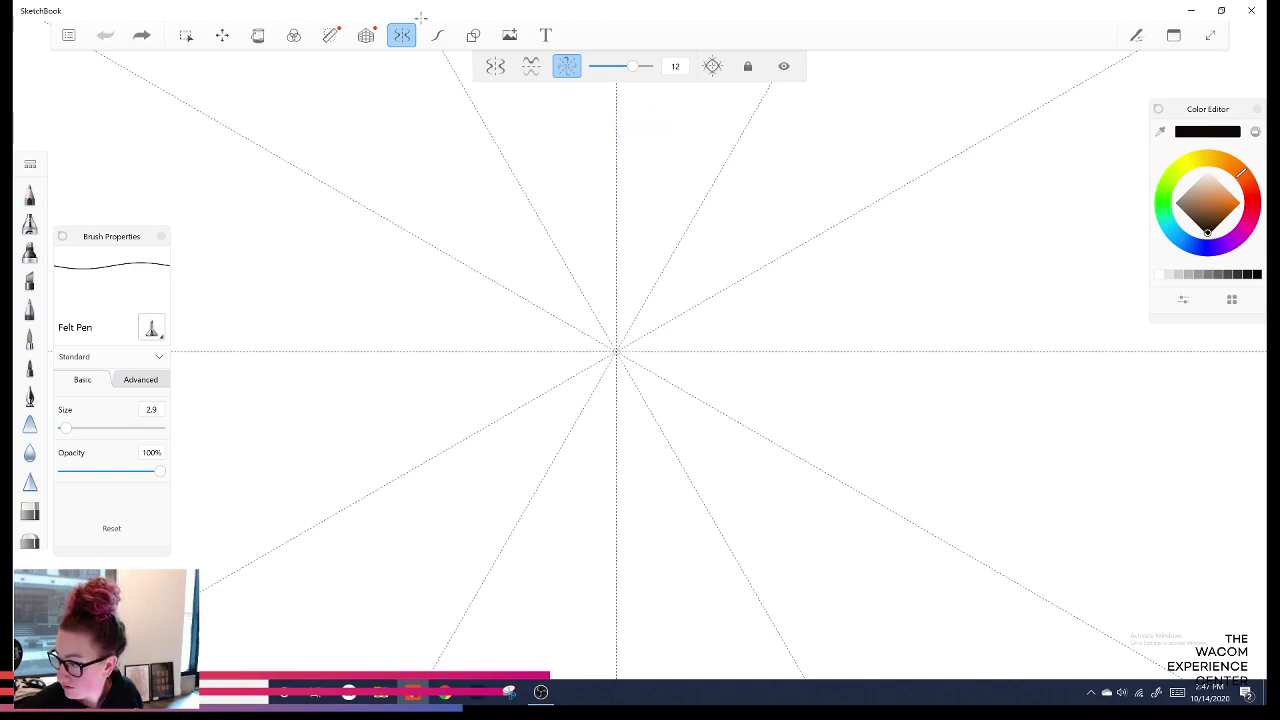
Try a ring of overlapping looped petals around the symmetry centre, and undo it.
mouse_move(616, 351)
left_mouse_down()
mouse_move(624, 336)
mouse_move(606, 325)
mouse_move(632, 358)
mouse_move(620, 356)
mouse_move(628, 384)
mouse_move(604, 388)
mouse_move(616, 356)
left_mouse_up()
key("ctrl+z")
key("ctrl+z")
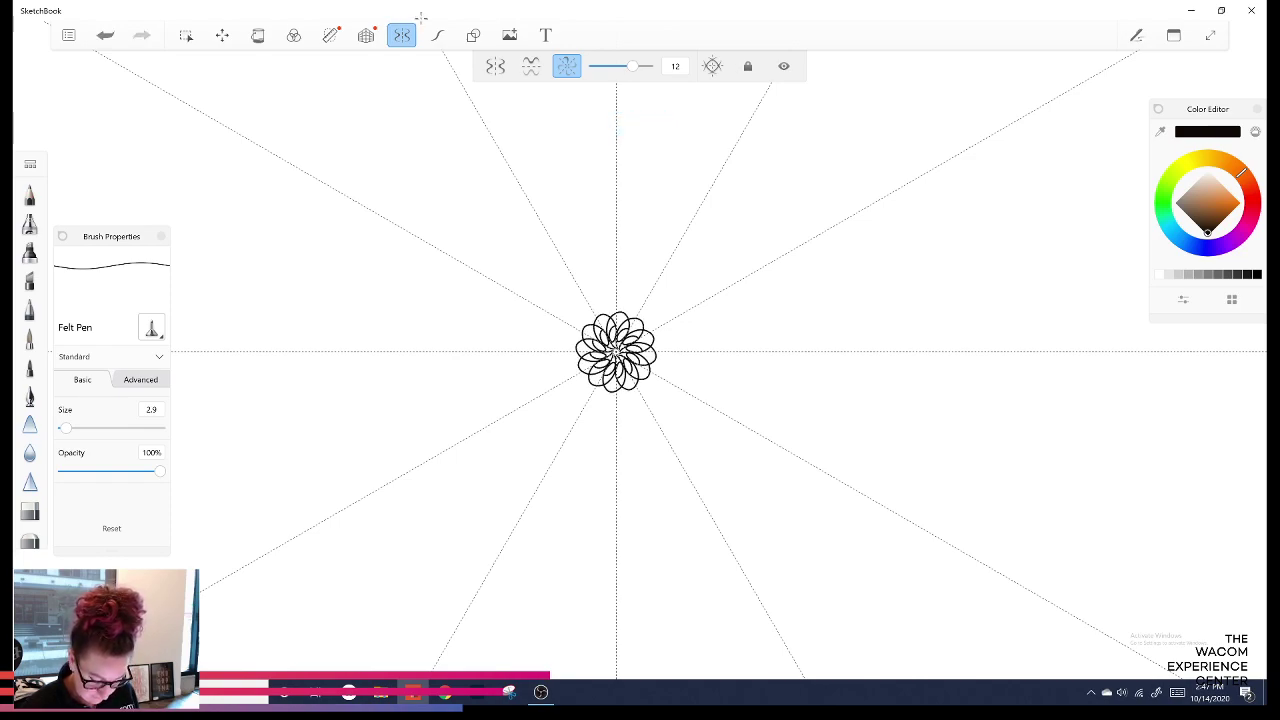
key("ctrl+z")
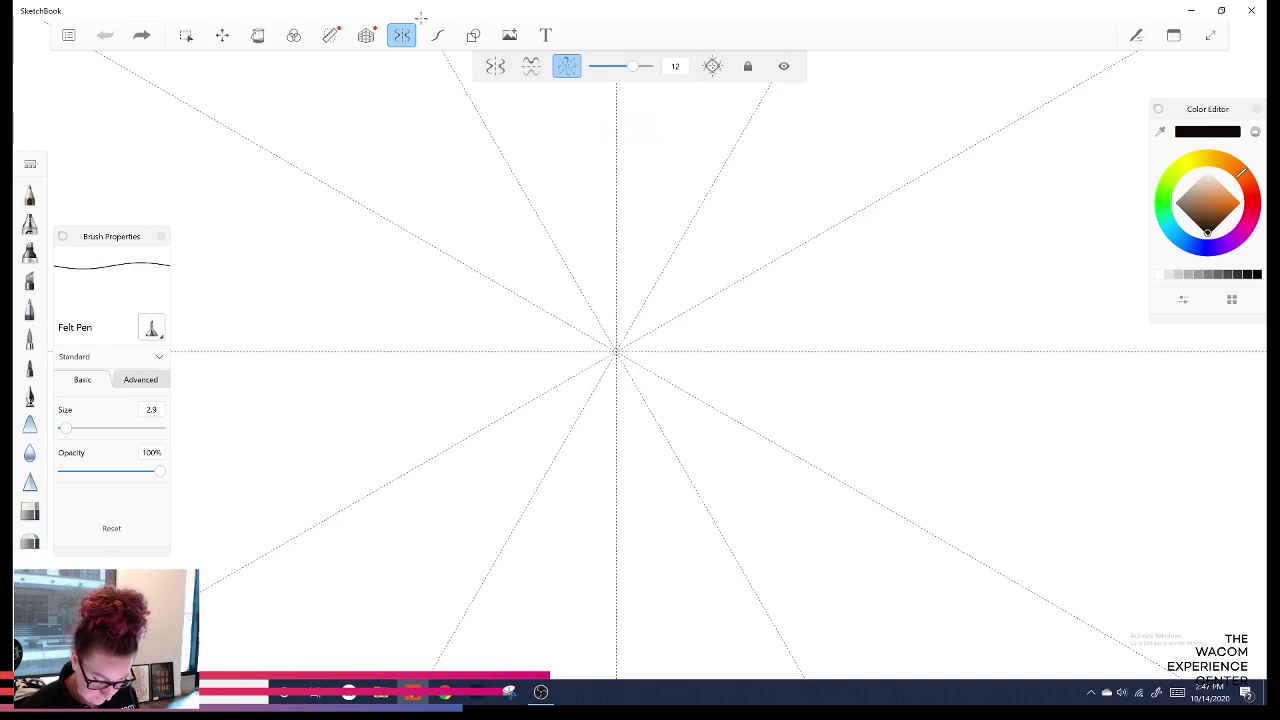
Draw a small twelve-spoke spider web at the symmetry centre and enclose it in a double ring with stroke smoothing on.
mouse_move(616, 351)
left_mouse_down()
mouse_move(620, 362)
mouse_move(616, 330)
mouse_move(642, 348)
mouse_move(634, 320)
left_mouse_up()
key("ctrl+z")
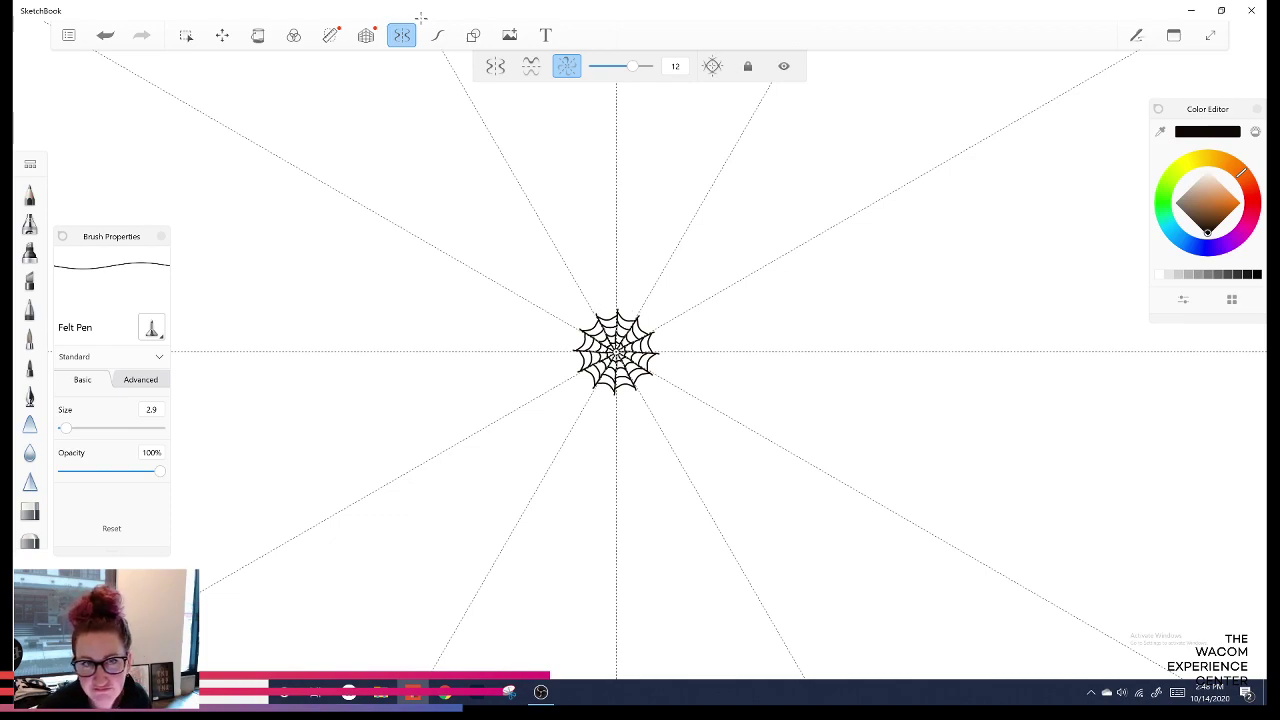
left_click_drag(619, 310, 640, 314)
key("ctrl+z")
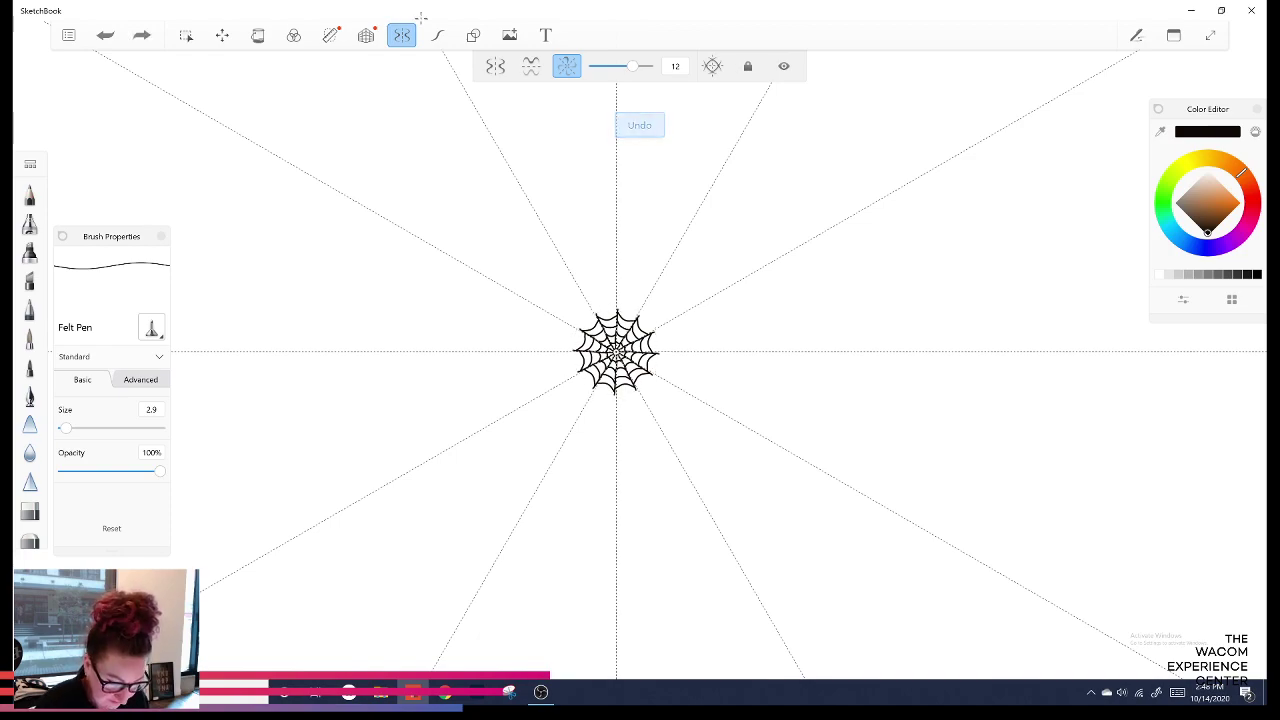
left_click(434, 33)
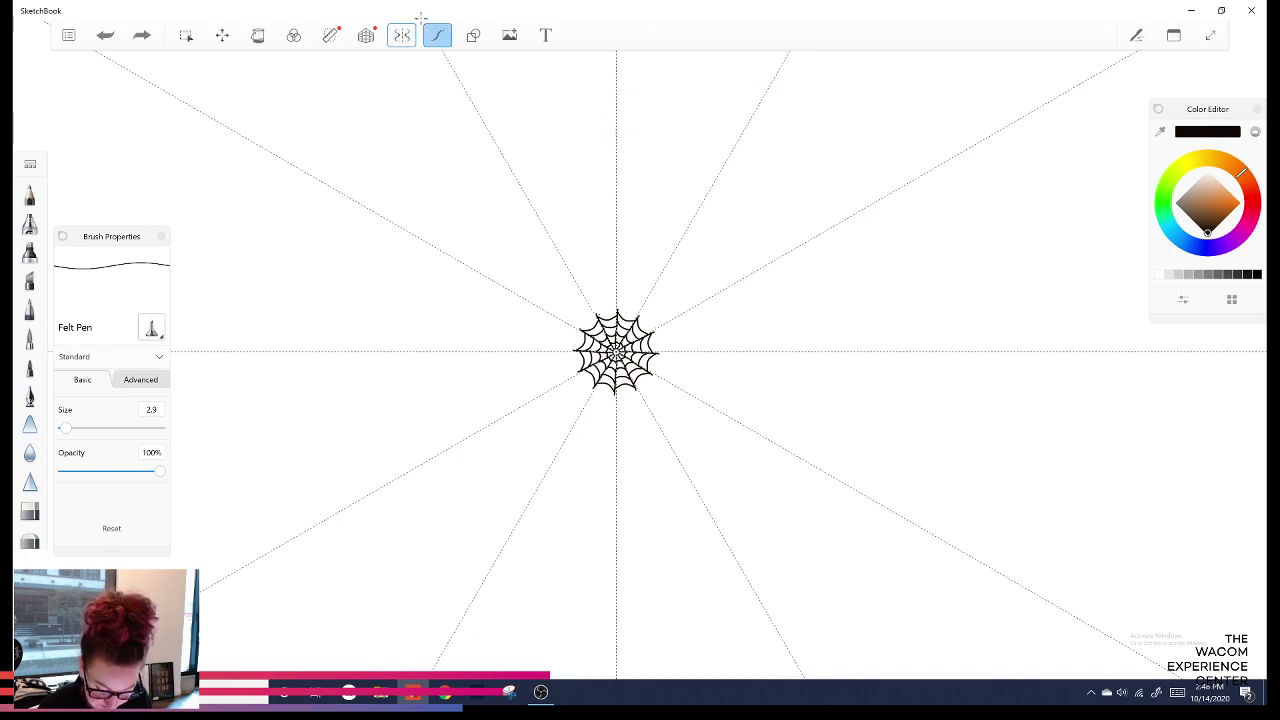
left_click_drag(618, 310, 638, 317)
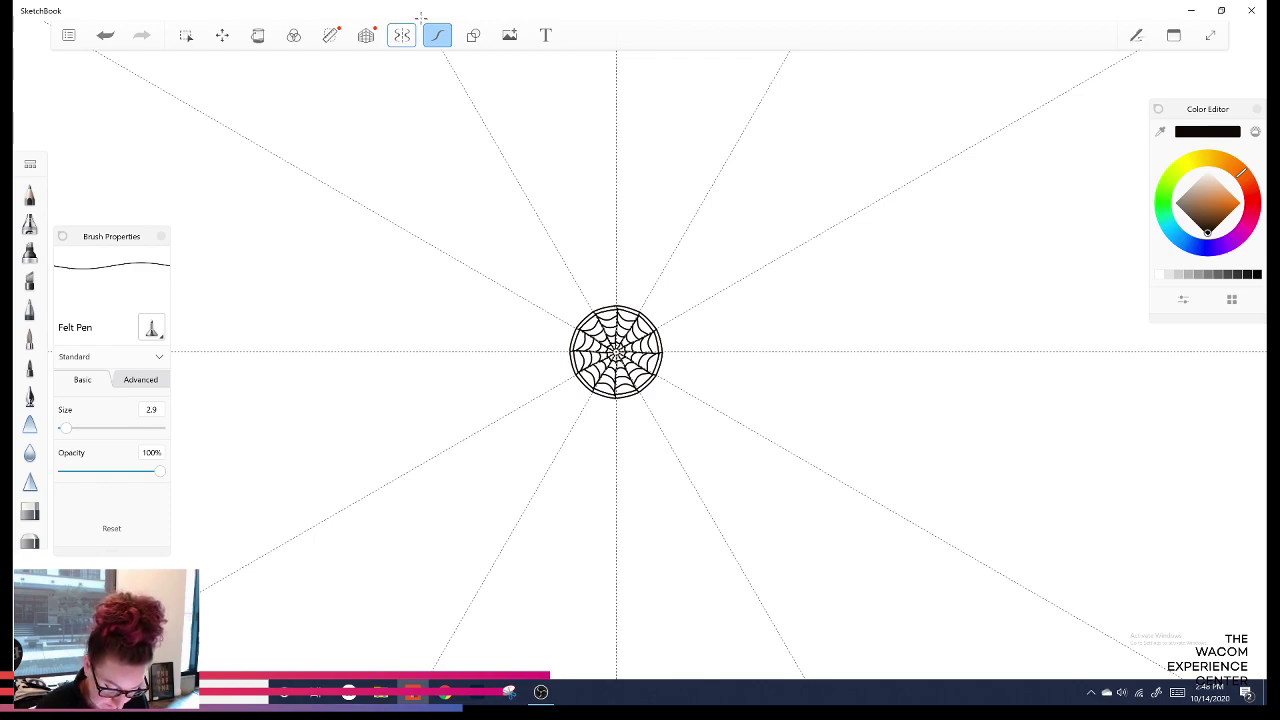
Draw twelve long rounded petals around the double ring, replacing a shorter, wider version.
left_click_drag(613, 297, 600, 293)
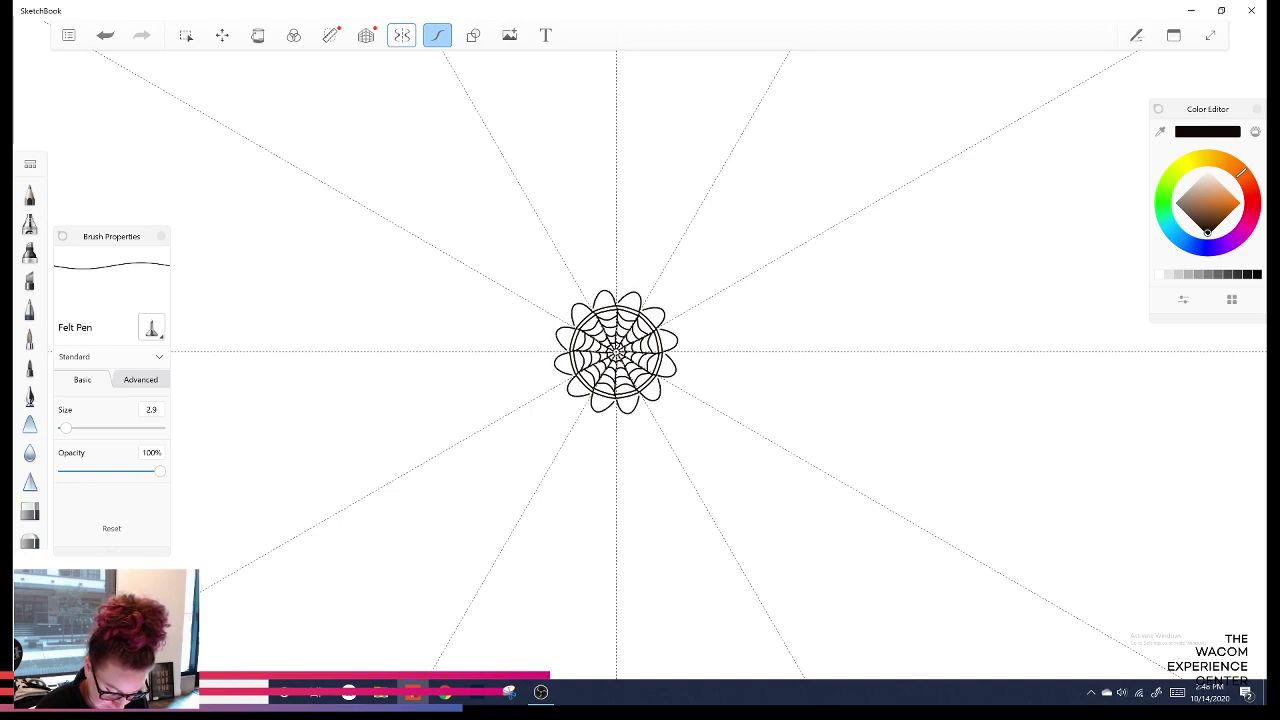
key("ctrl+z")
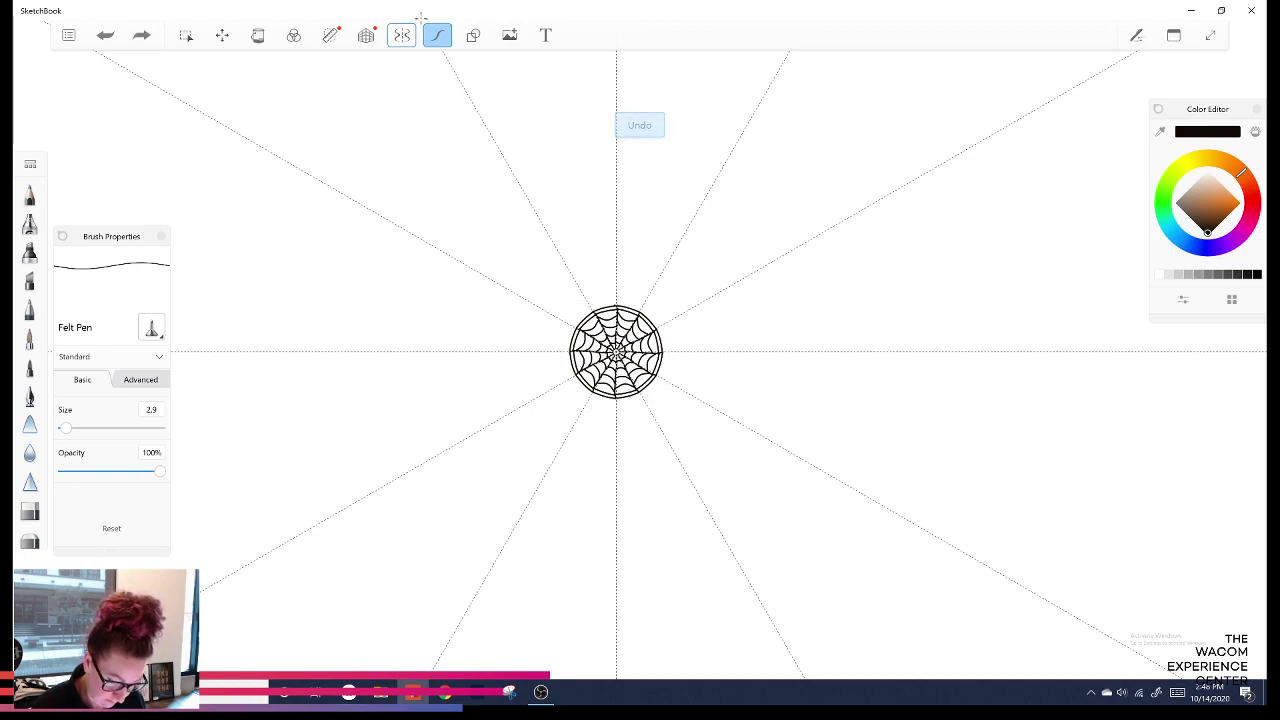
mouse_move(613, 300)
left_mouse_down()
mouse_move(601, 278)
mouse_move(593, 304)
mouse_move(668, 306)
left_mouse_up()
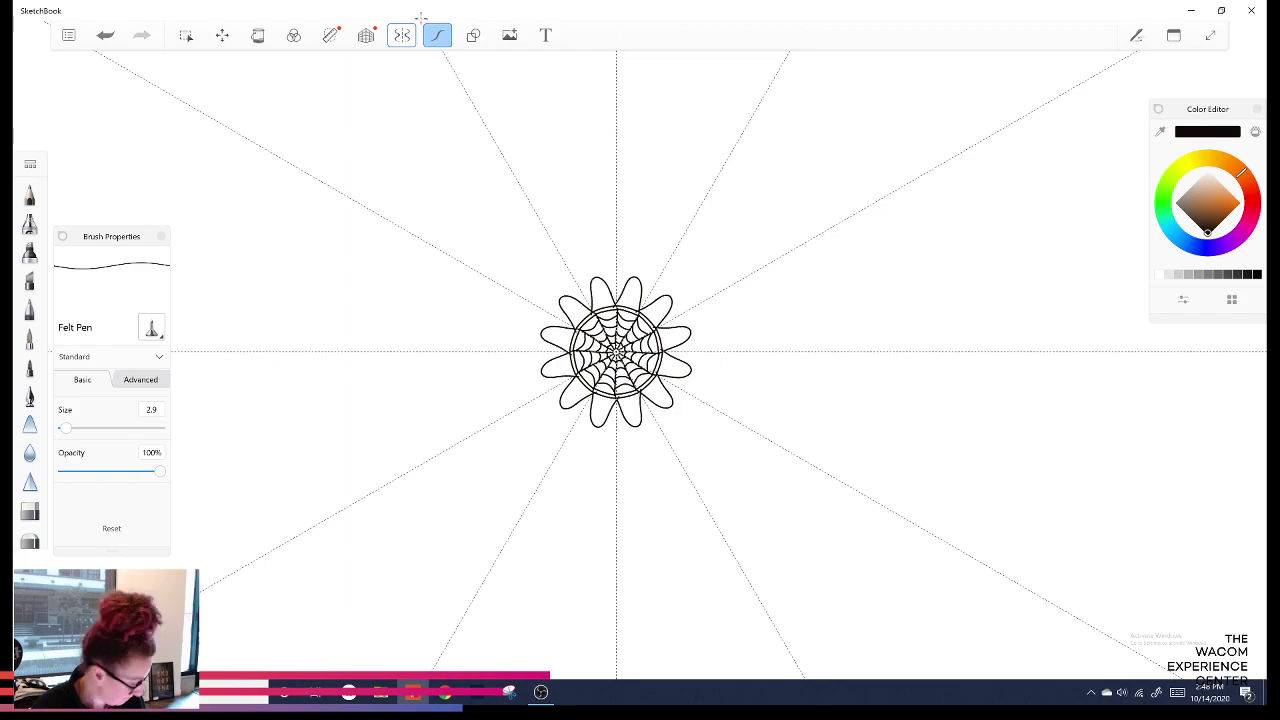
With stroke smoothing off, turn the petals into ghosts by adding small scallops at their bases and two eyes near each tip.
left_click(410, 32)
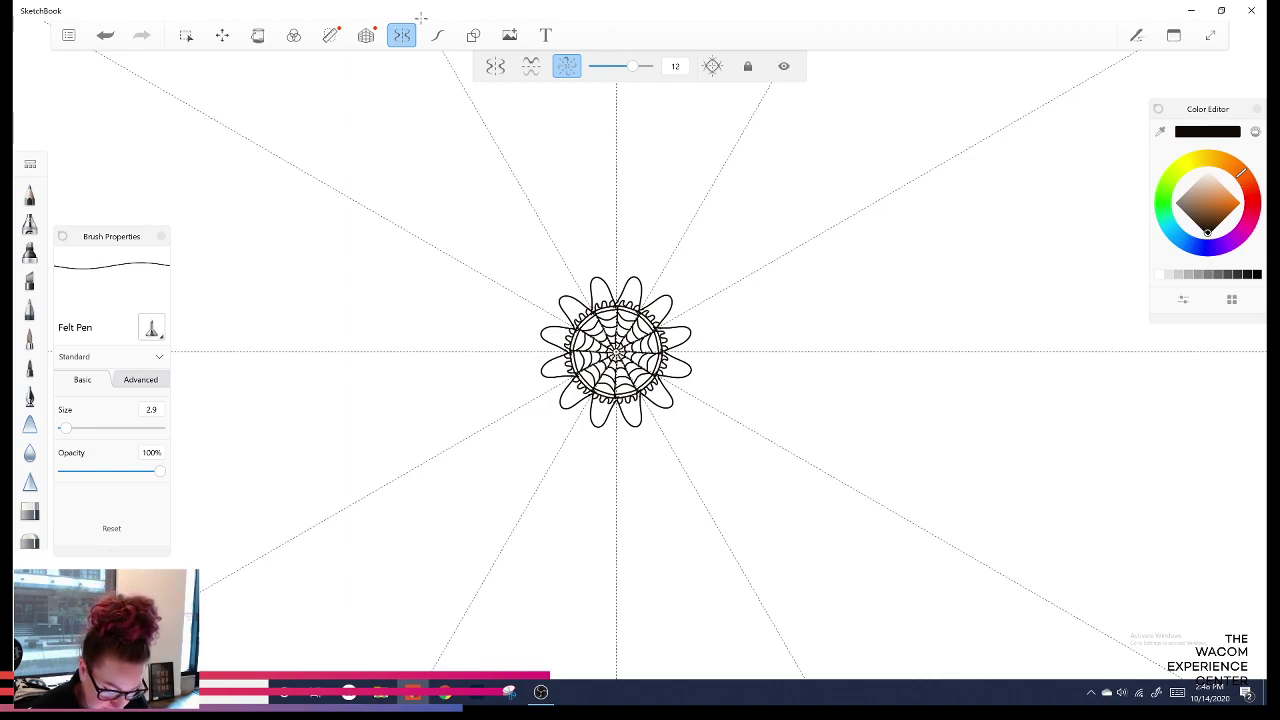
key("ctrl+z")
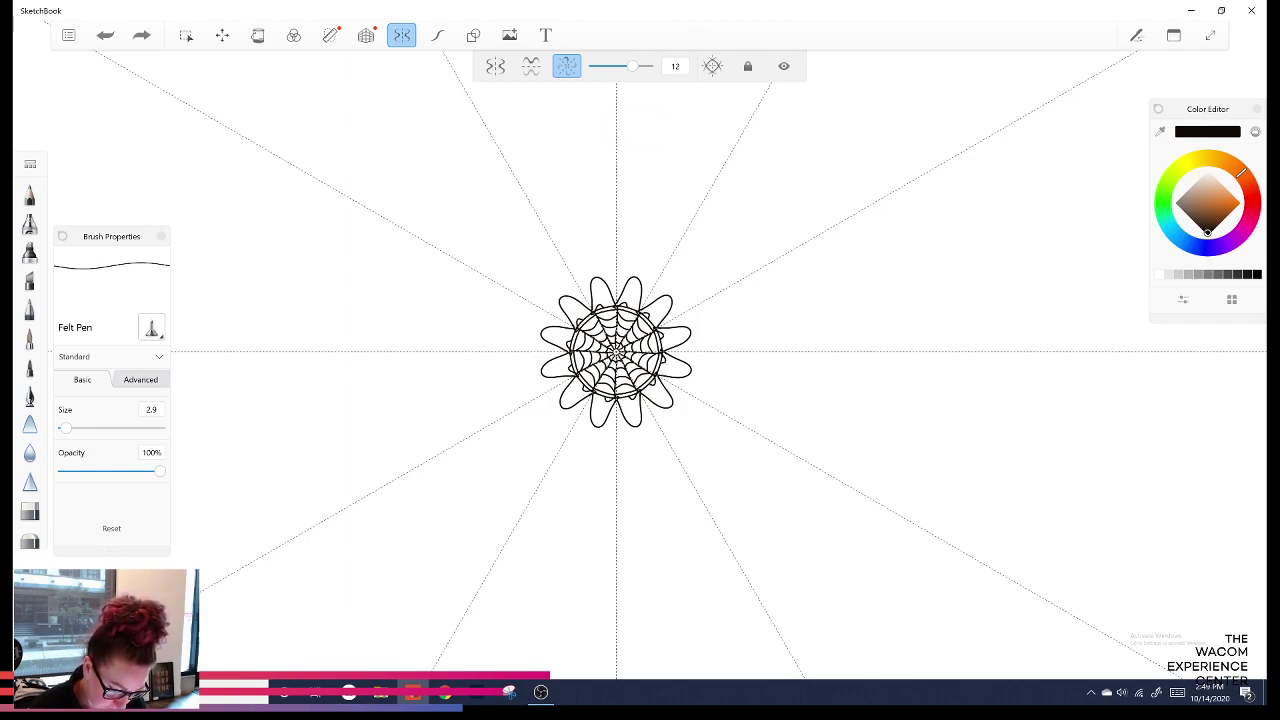
left_click_drag(629, 305, 640, 311)
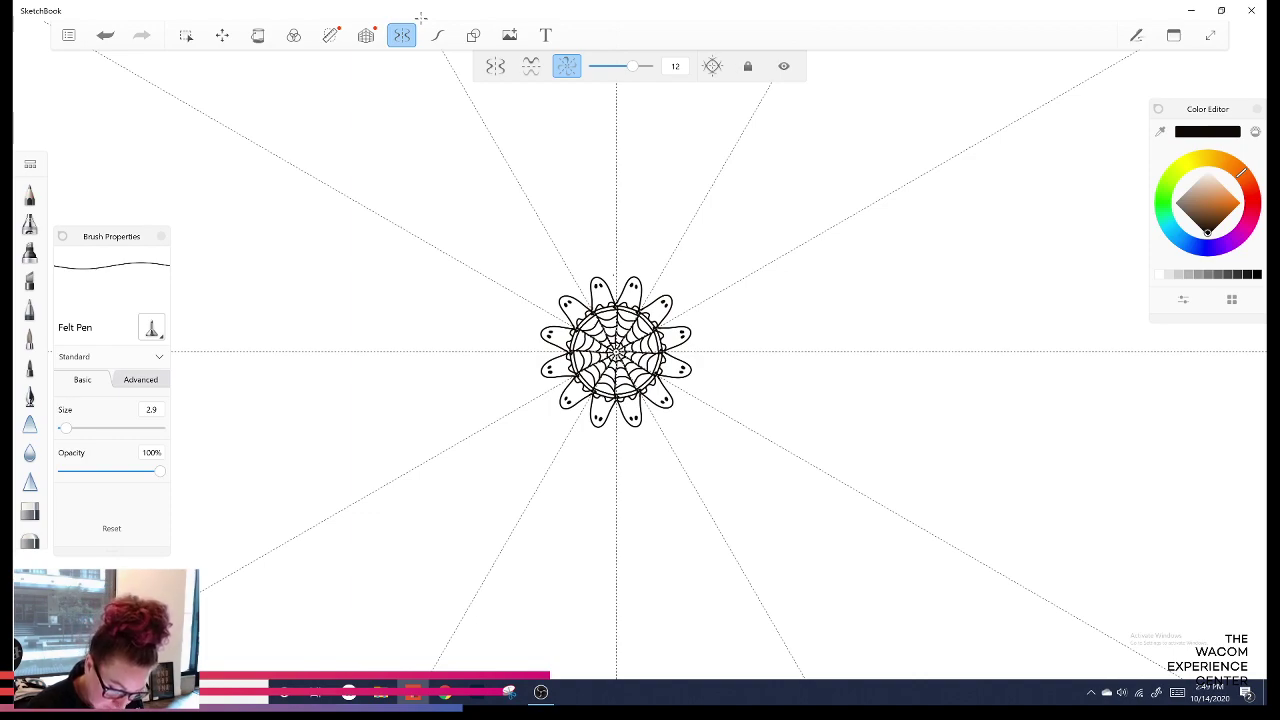
Draw small ghosts in the gaps between the petals, and an outer ring of larger ghosts alternating with small black spiders.
mouse_move(611, 282)
left_mouse_down()
mouse_move(616, 260)
mouse_move(623, 286)
left_mouse_up()
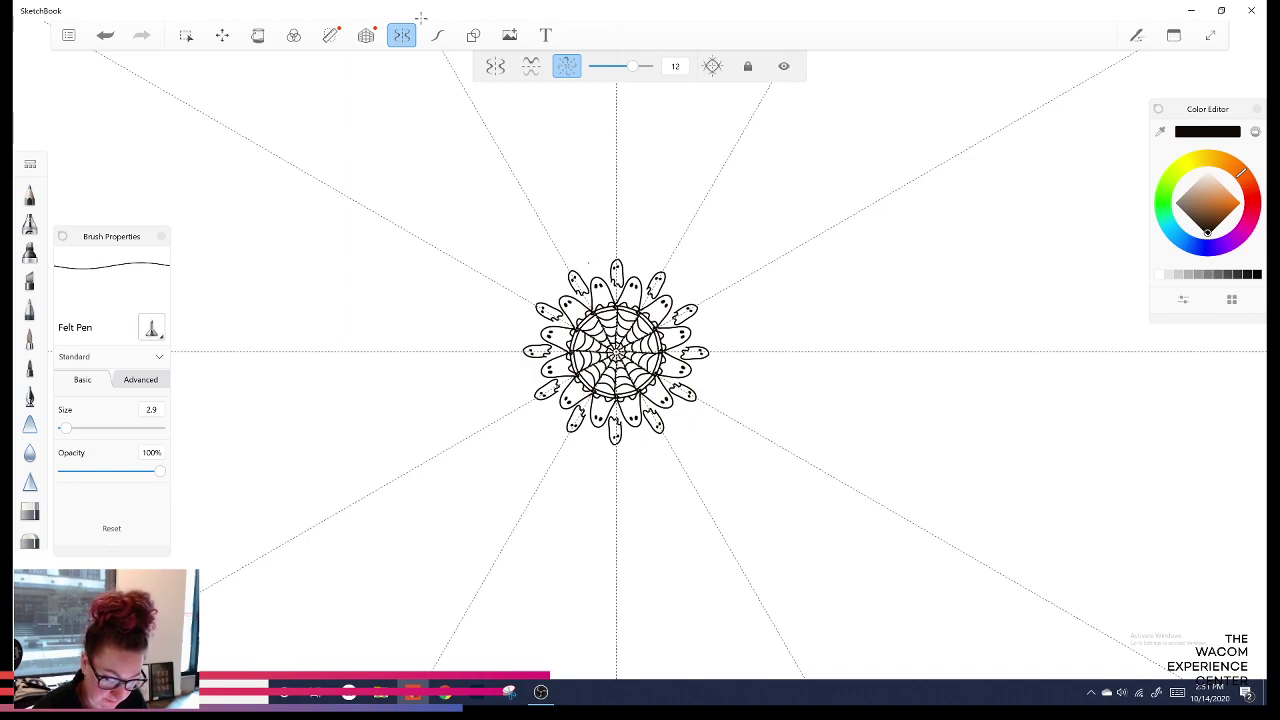
left_click_drag(589, 263, 591, 229)
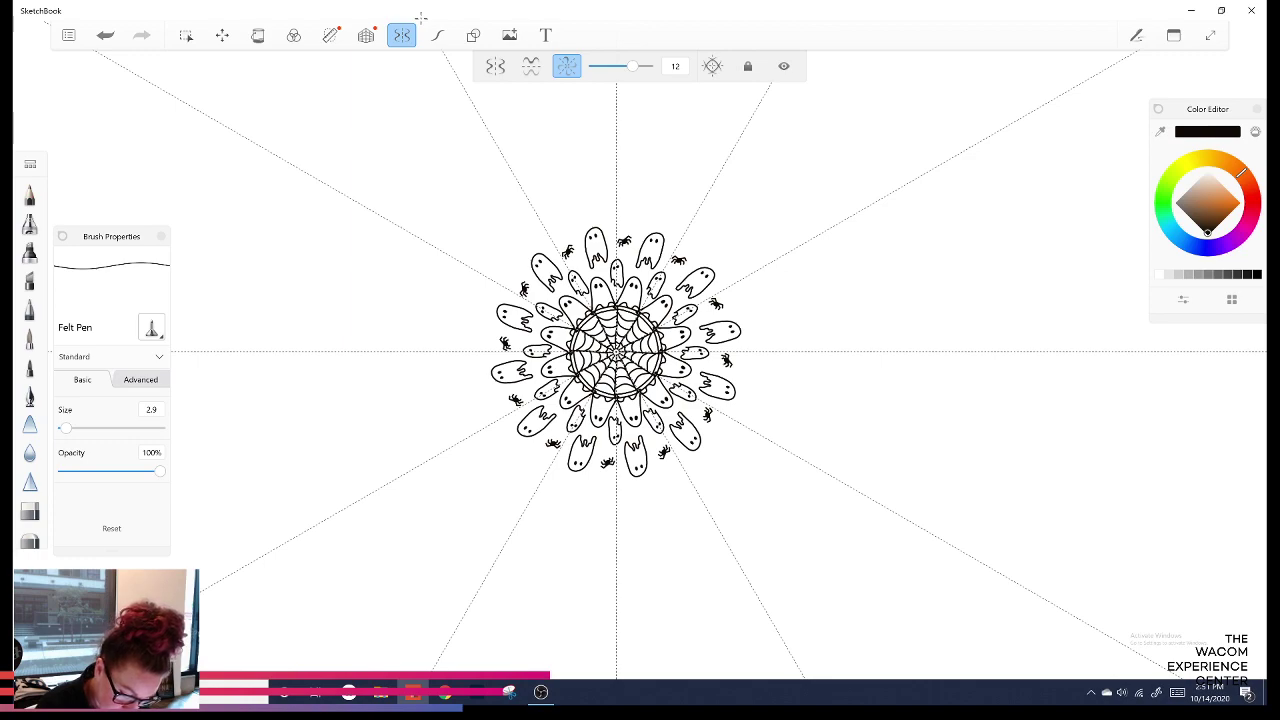
Try wavy threads running outward from the spiders, first at the current pen size and again at size 1.0, and undo both.
left_click_drag(620, 230, 605, 195)
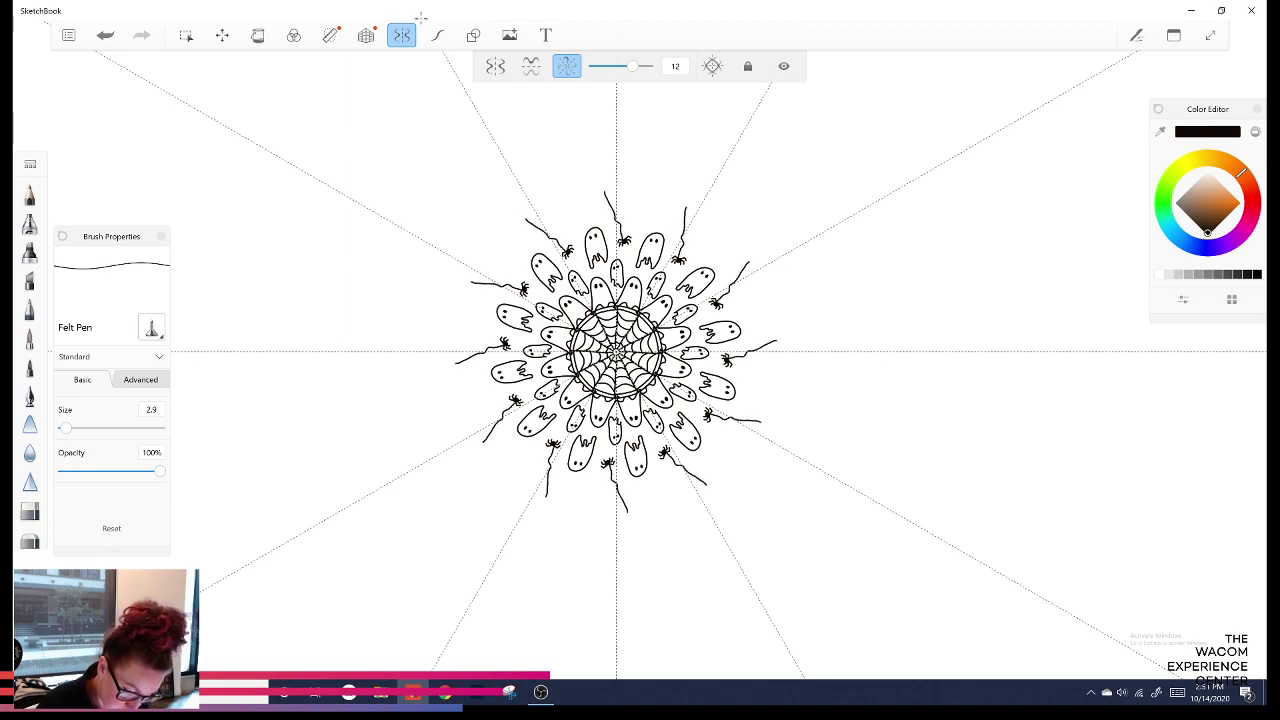
key("ctrl+z")
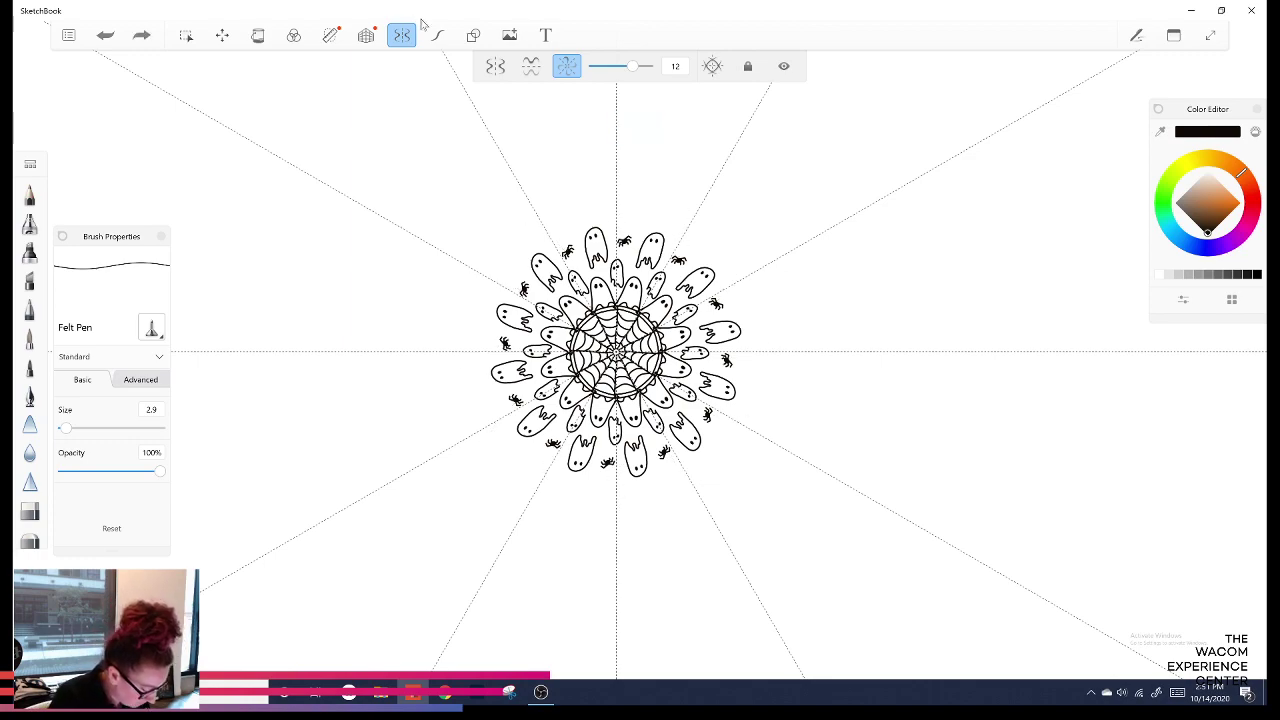
key("]")
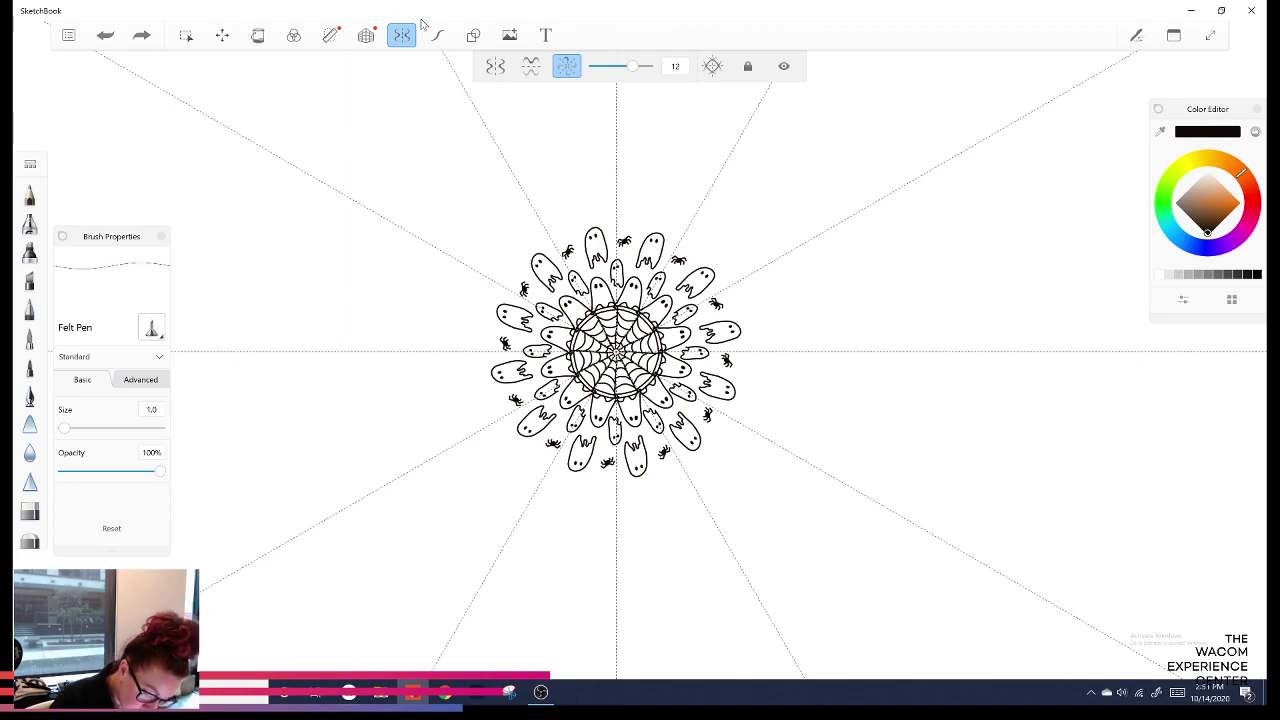
left_click_drag(624, 237, 616, 178)
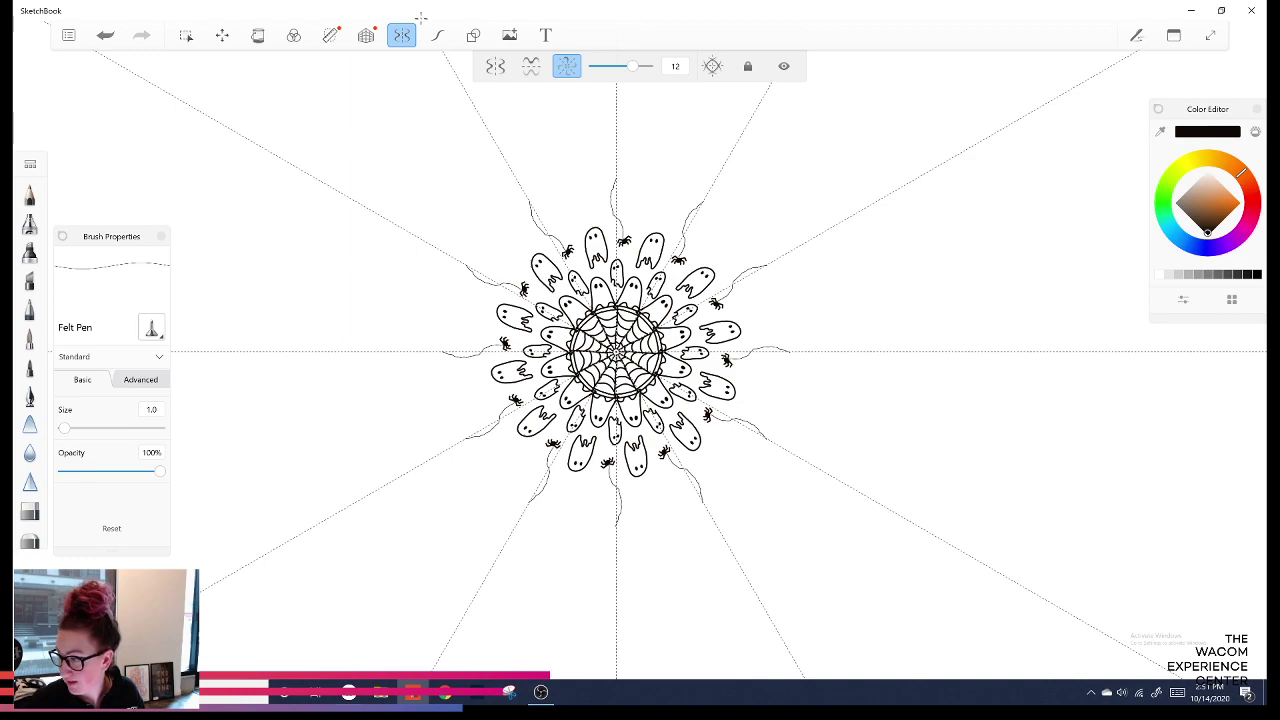
key("ctrl+z")
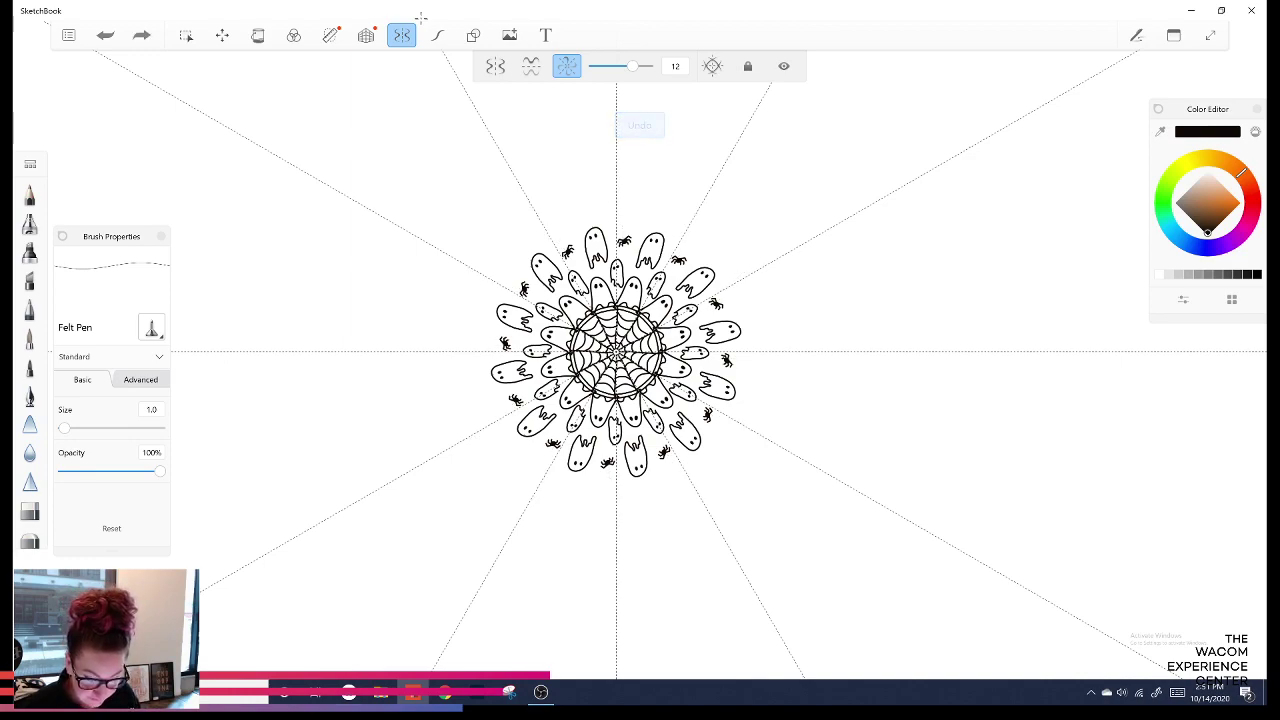
Set the Felt Pen size to 2.3.
key("]")
key("]")
key("]")
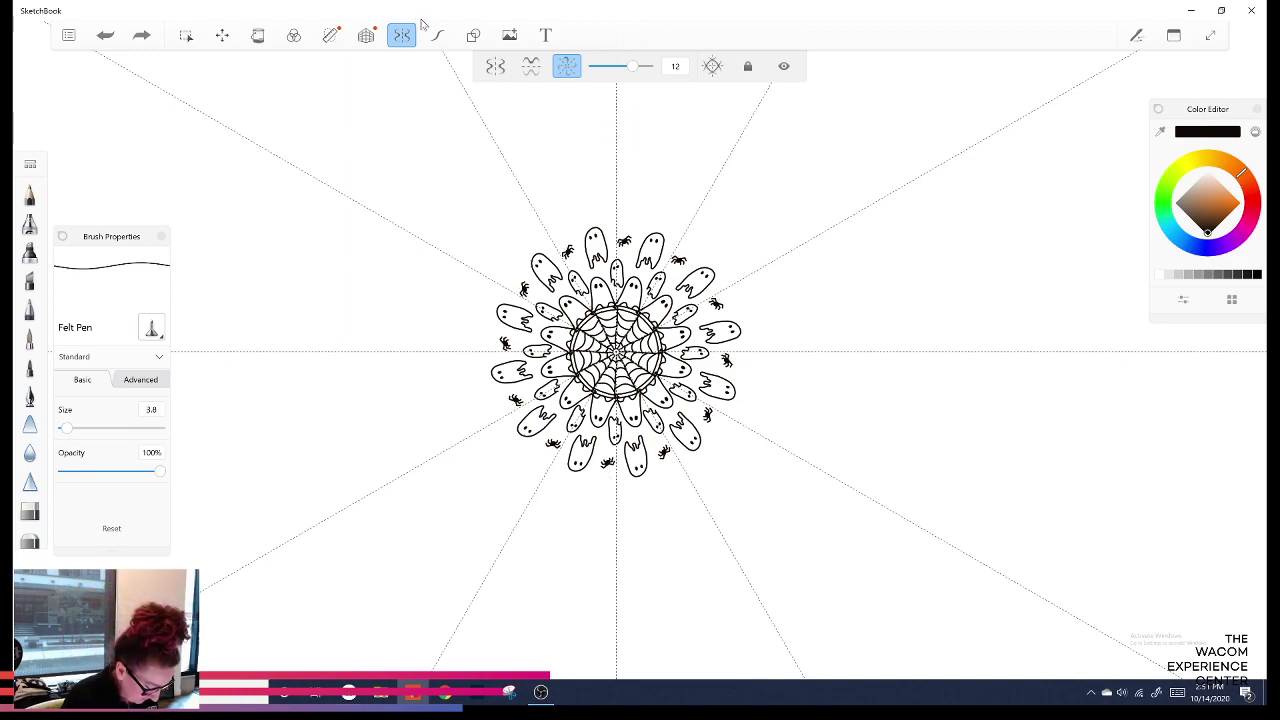
key("bracketleft")
key("bracketleft")
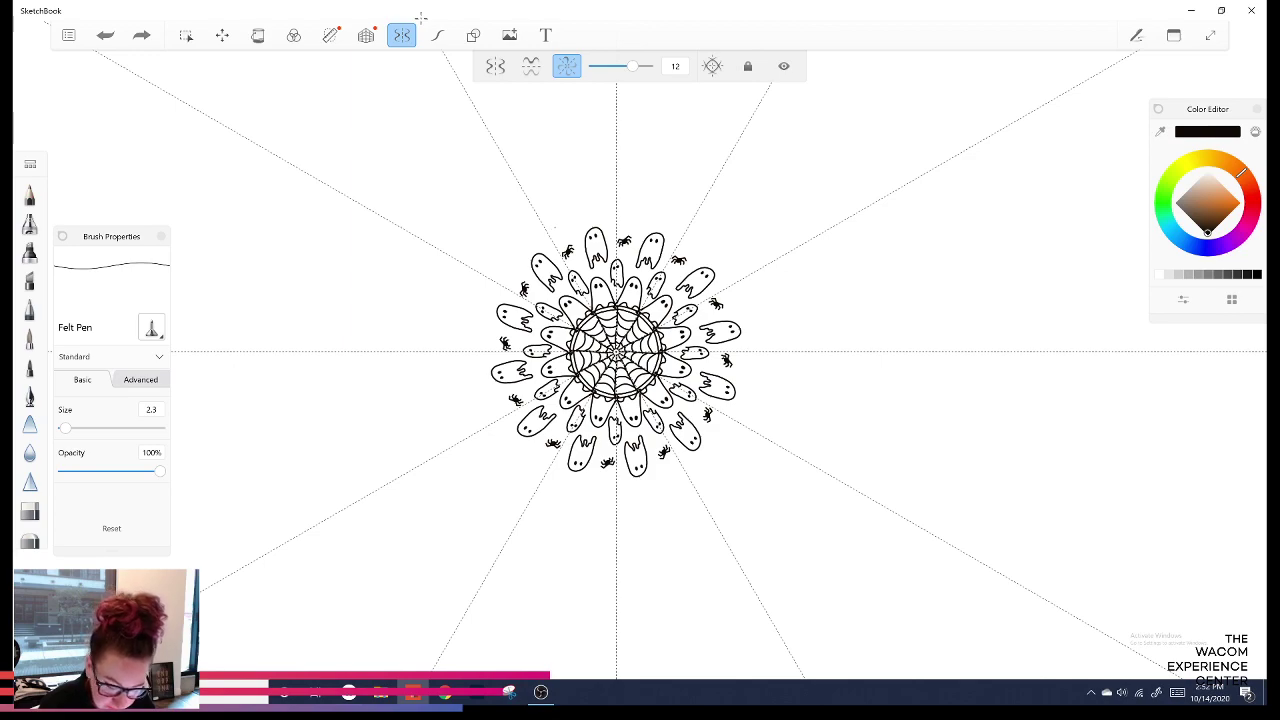
Try a large circle with repeated overlapping outlines around the outer ghosts and spiders, and undo it.
left_click_drag(624, 207, 690, 228)
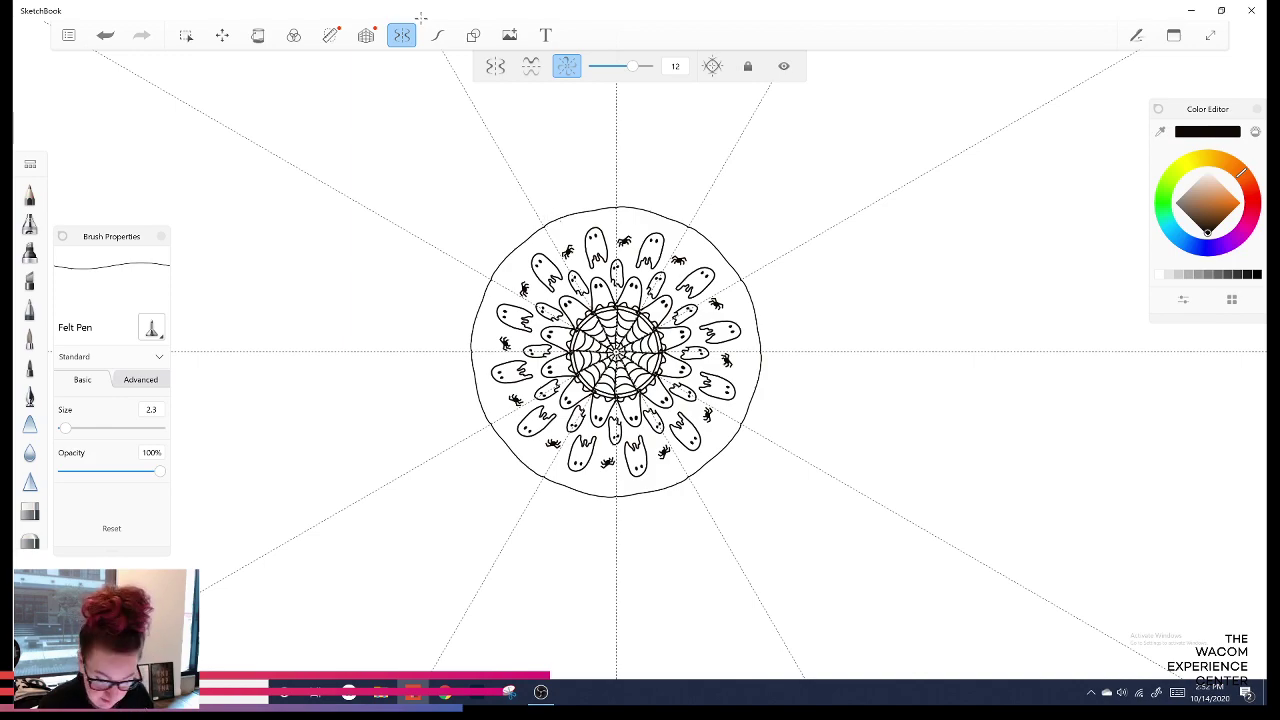
left_click_drag(642, 209, 688, 227)
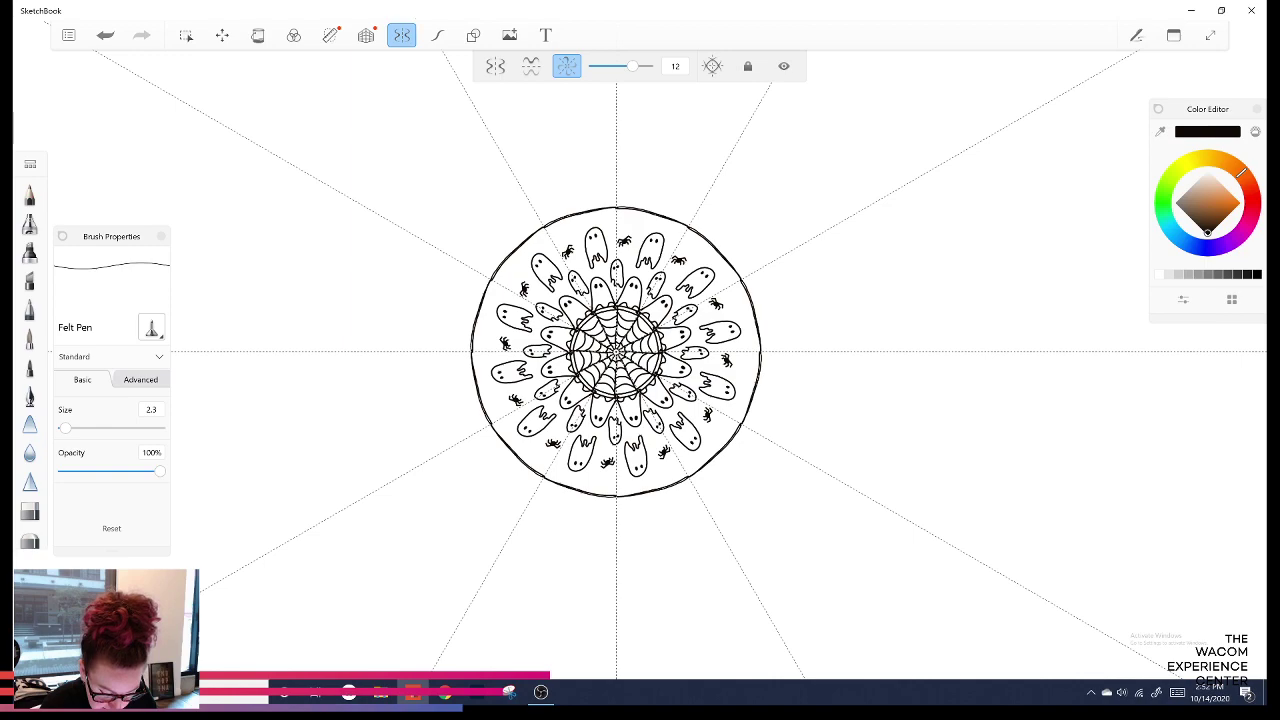
left_click_drag(642, 210, 708, 243)
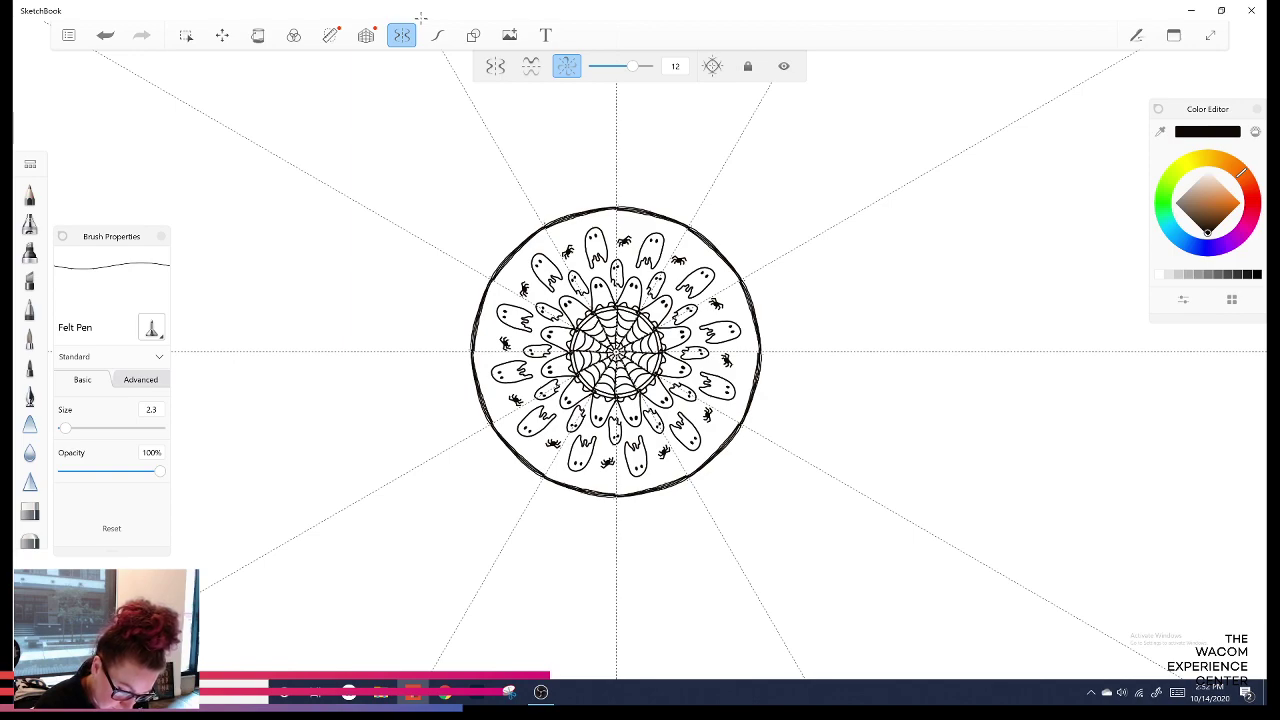
key("ctrl+z")
key("ctrl+z")
key("ctrl+z")
key("ctrl+z")
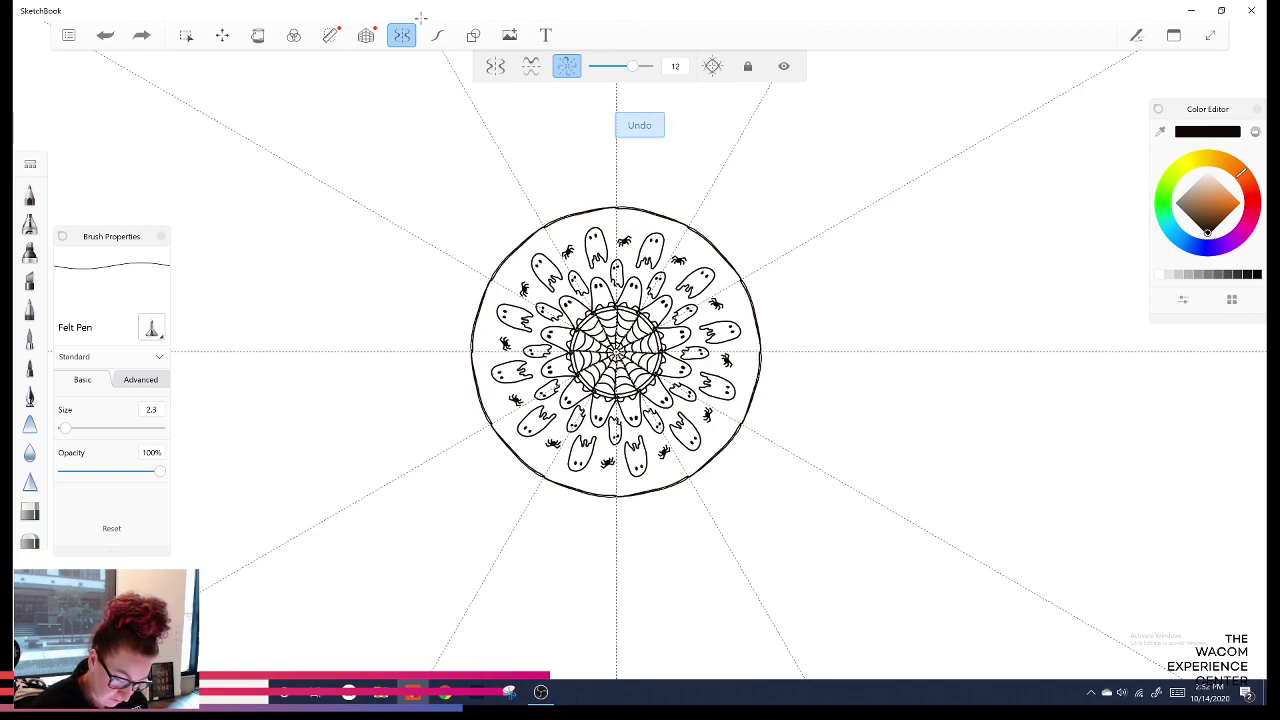
key("ctrl+z")
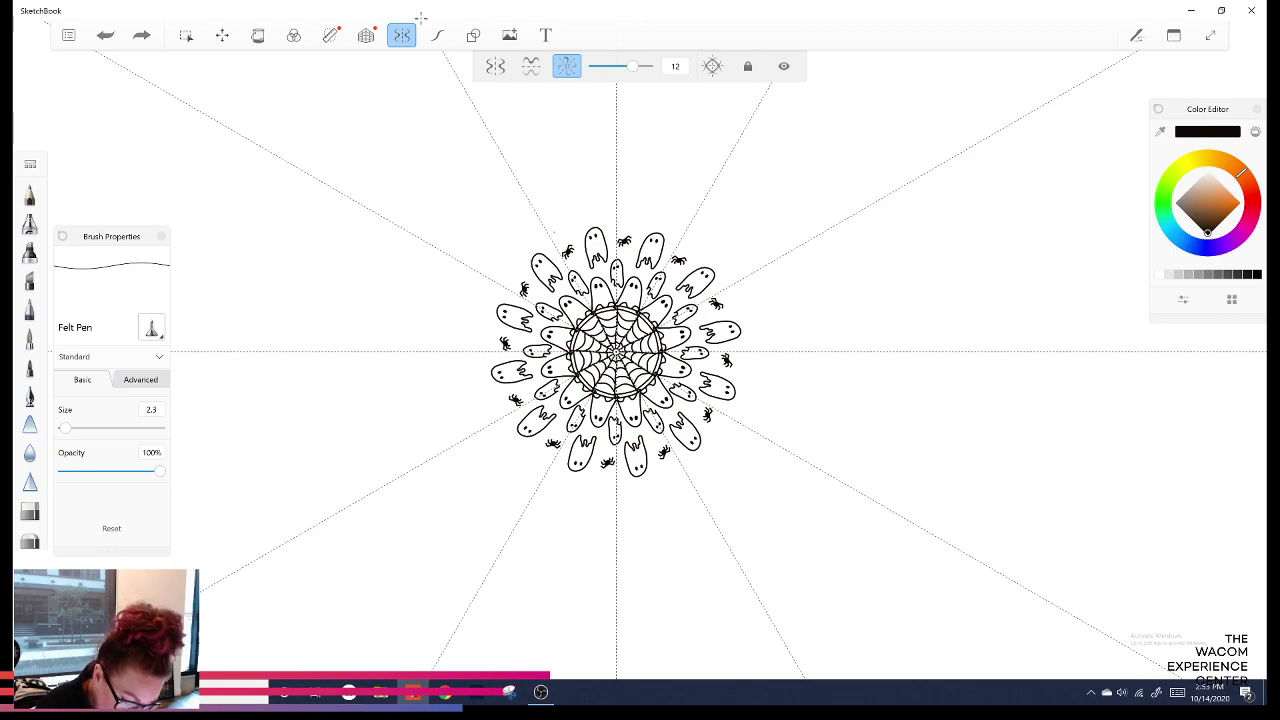
Draw a ring of twelve flat-based clouds outside the large ghosts, with a smaller cloud shape in each gap.
left_click_drag(638, 220, 668, 227)
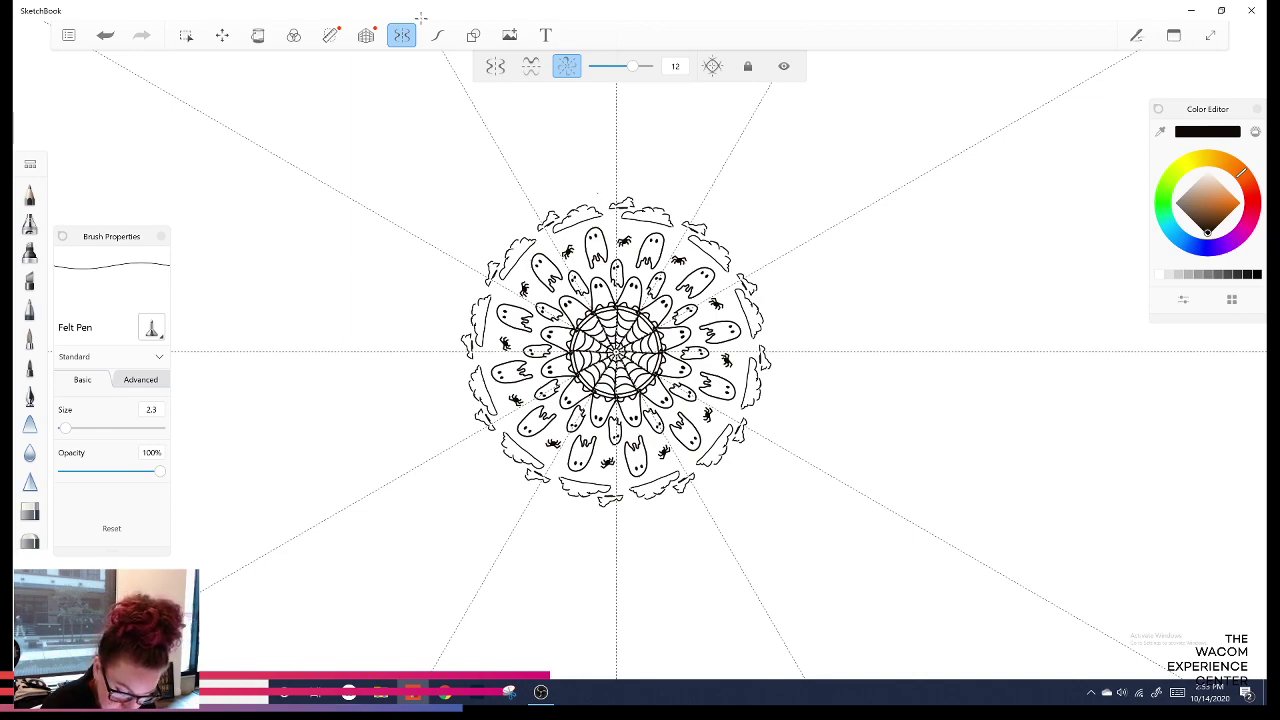
Try twelve rounded tombstones outside the cloud ring, joined by a rough ground line, and undo them.
mouse_move(601, 198)
left_mouse_down()
mouse_move(600, 173)
mouse_move(619, 174)
mouse_move(620, 196)
left_mouse_up()
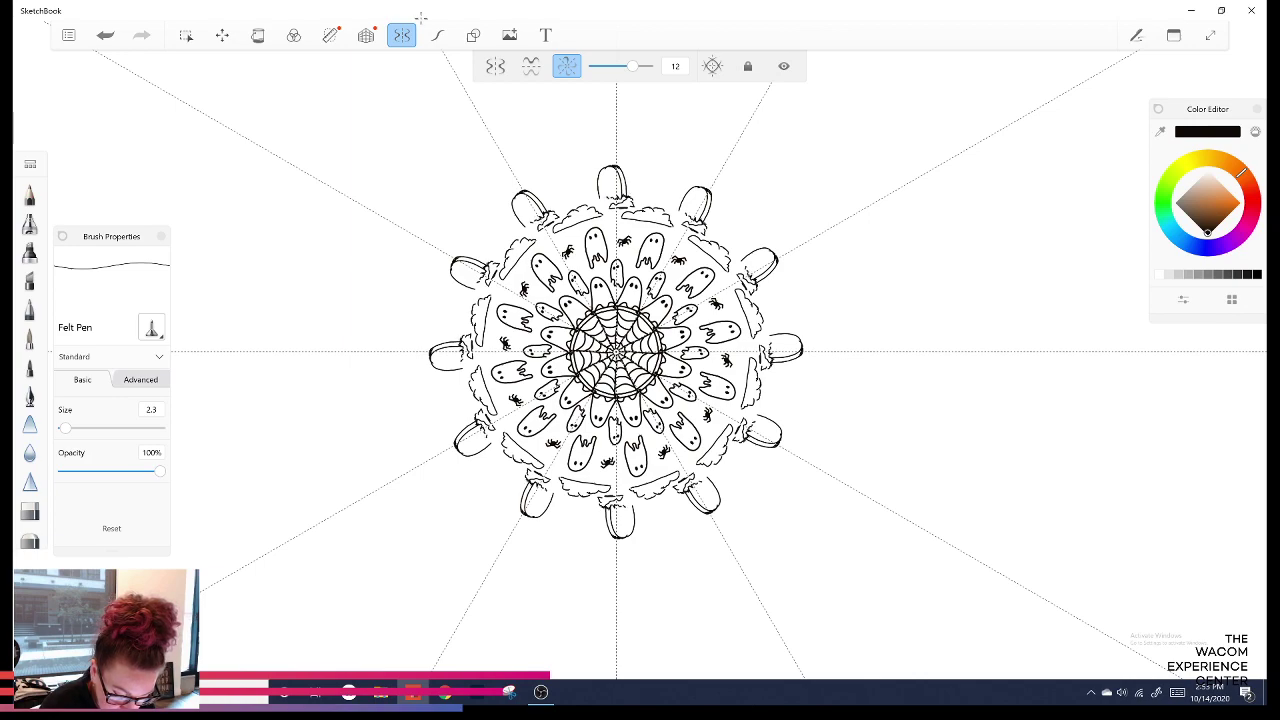
left_click_drag(638, 202, 674, 209)
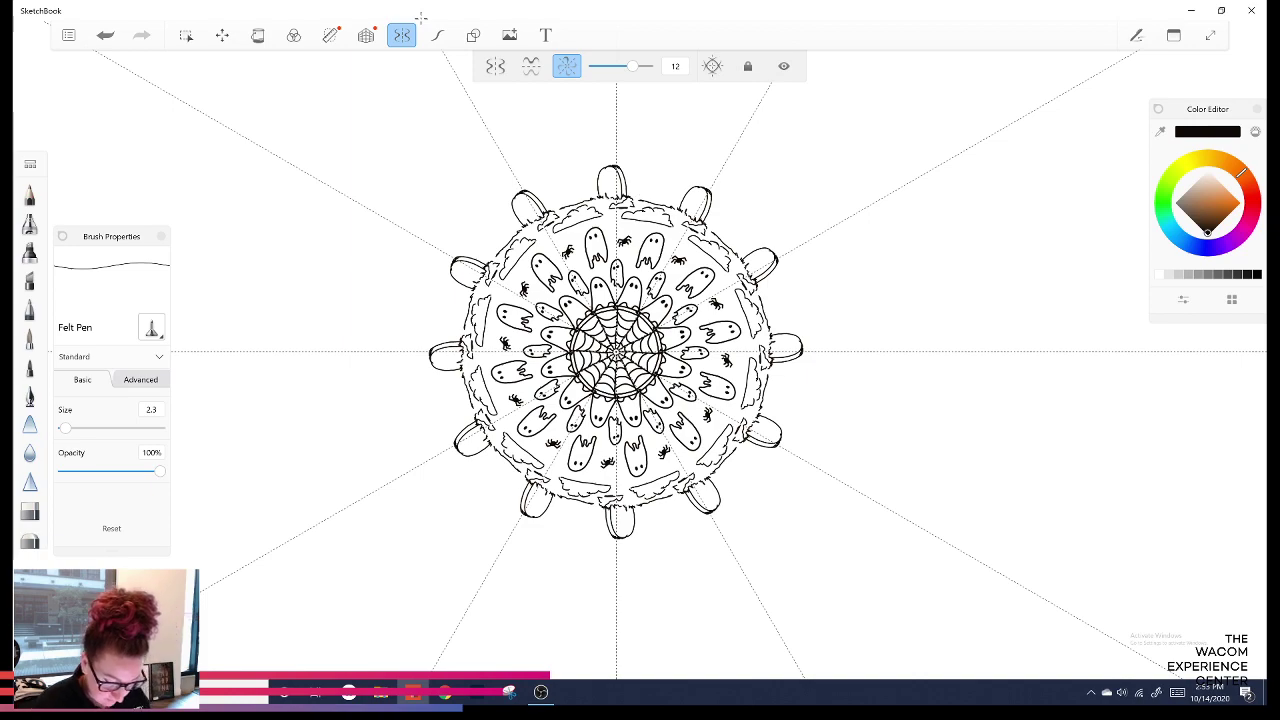
key("ctrl+z")
key("ctrl+z")
key("ctrl+z")
key("ctrl+z")
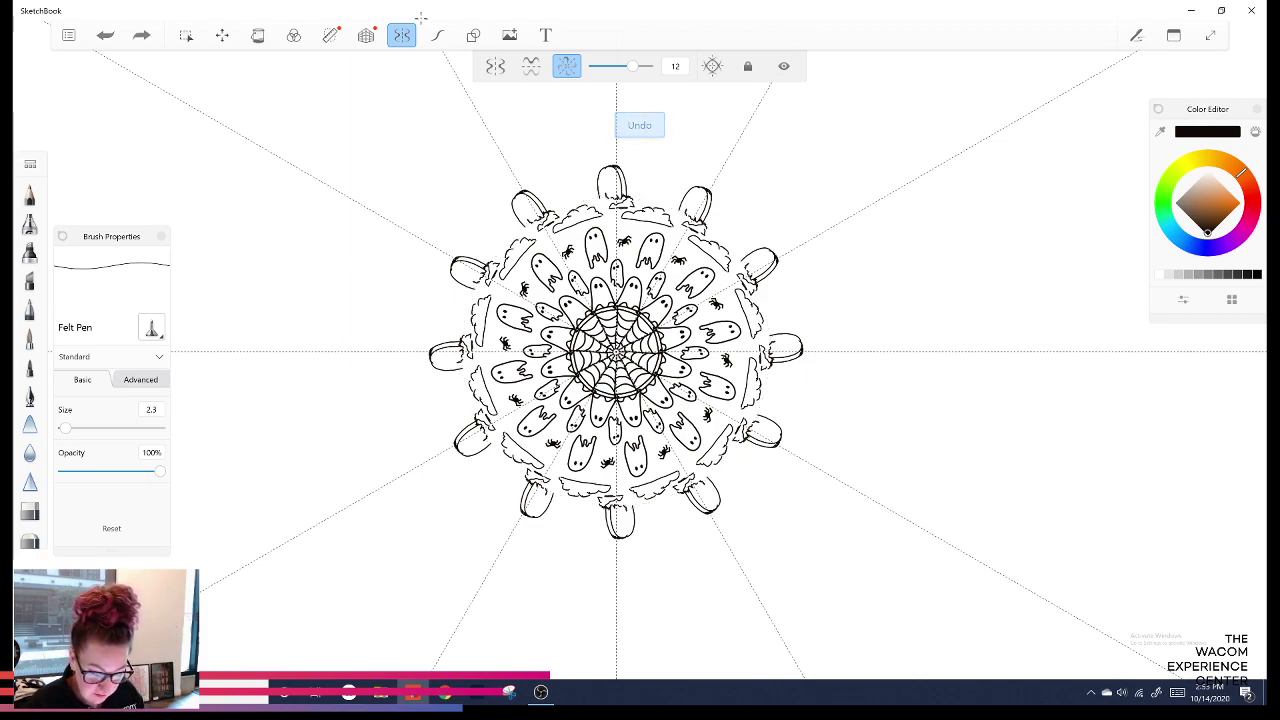
key("ctrl+z")
key("ctrl+z")
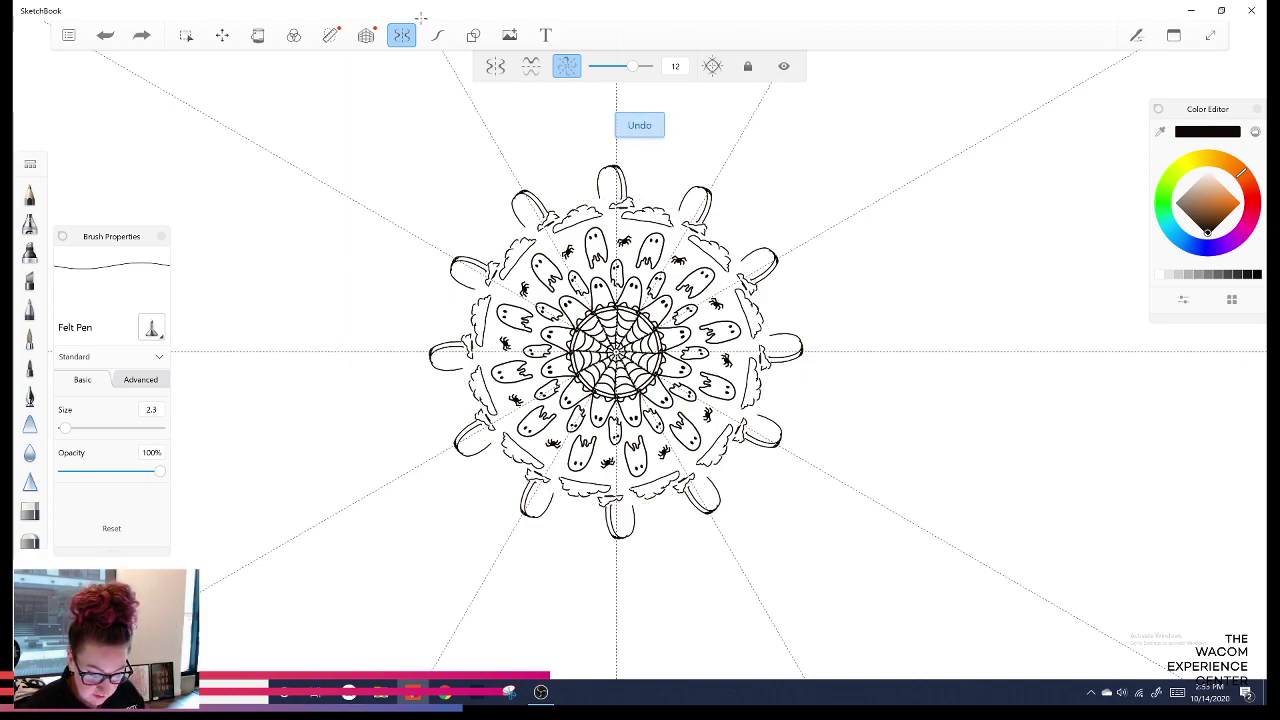
key("ctrl+z")
key("ctrl+z")
key("ctrl+z")
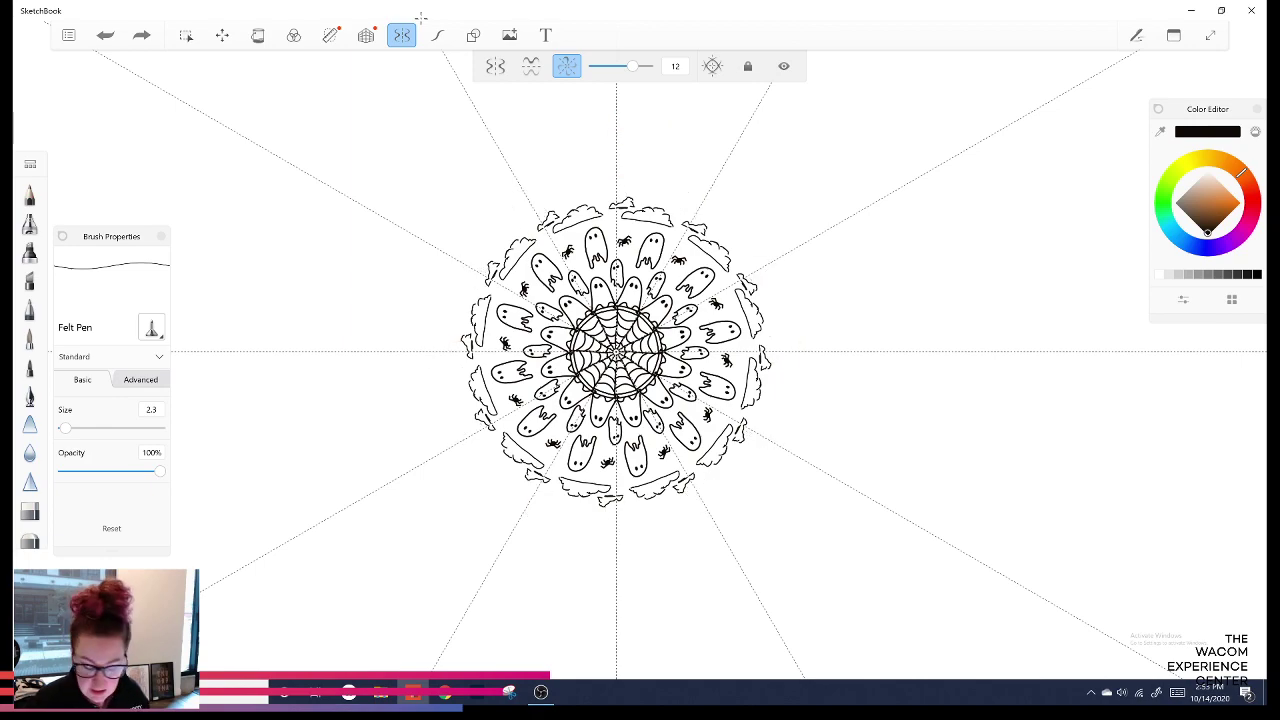
Reduce the radial symmetry to 6 sections and draw rounded tombstones with a side edge outside the cloud ring.
left_click_drag(632, 66, 621, 66)
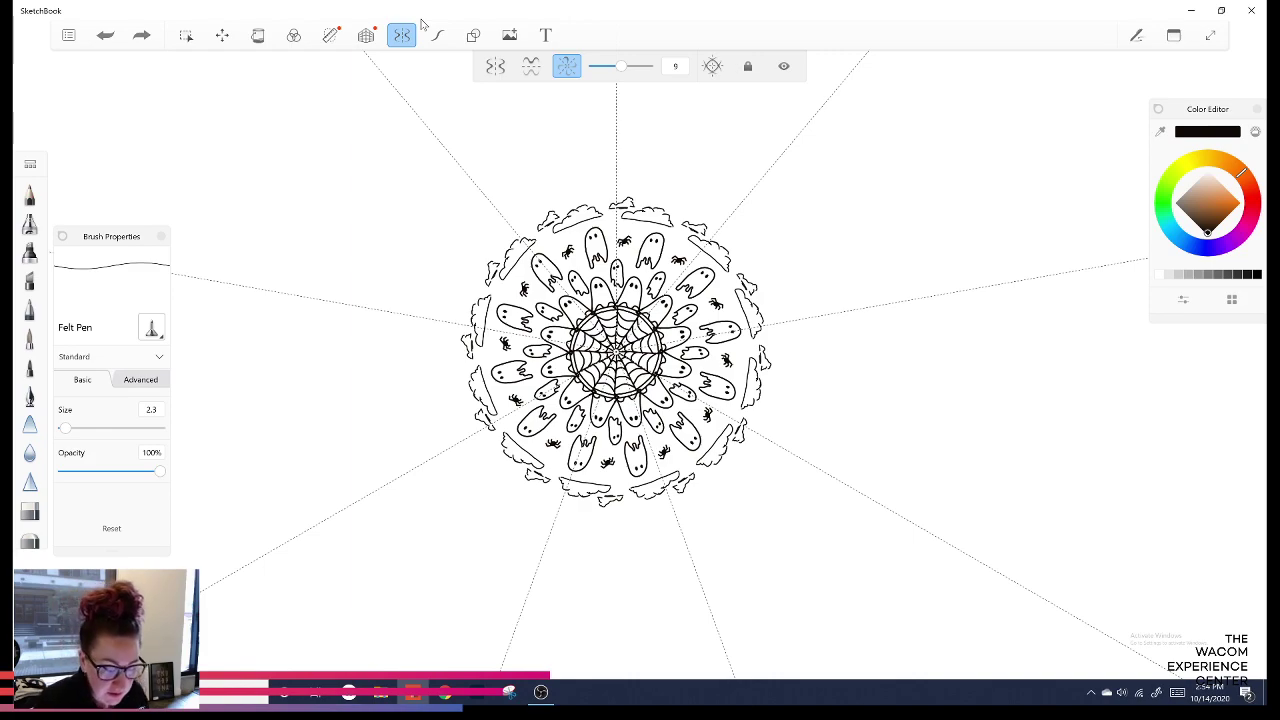
left_click_drag(621, 66, 611, 66)
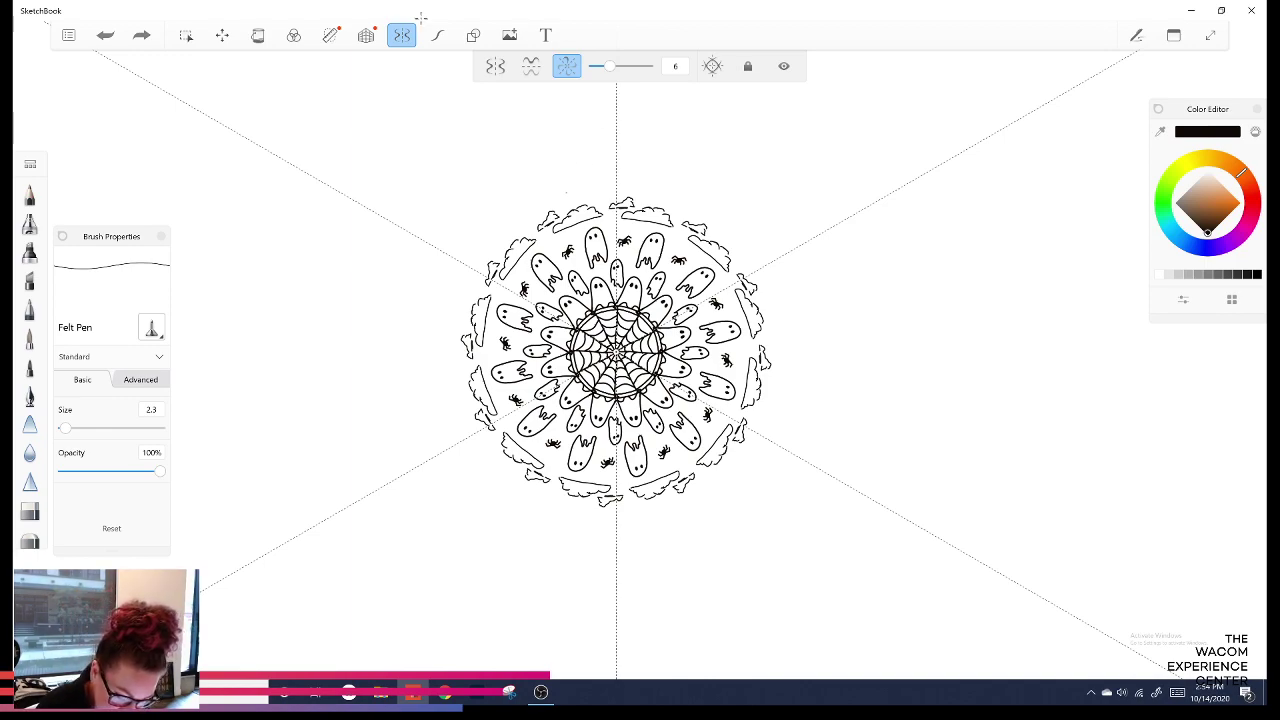
mouse_move(564, 197)
left_mouse_down()
mouse_move(556, 176)
mouse_move(574, 151)
mouse_move(589, 177)
left_mouse_up()
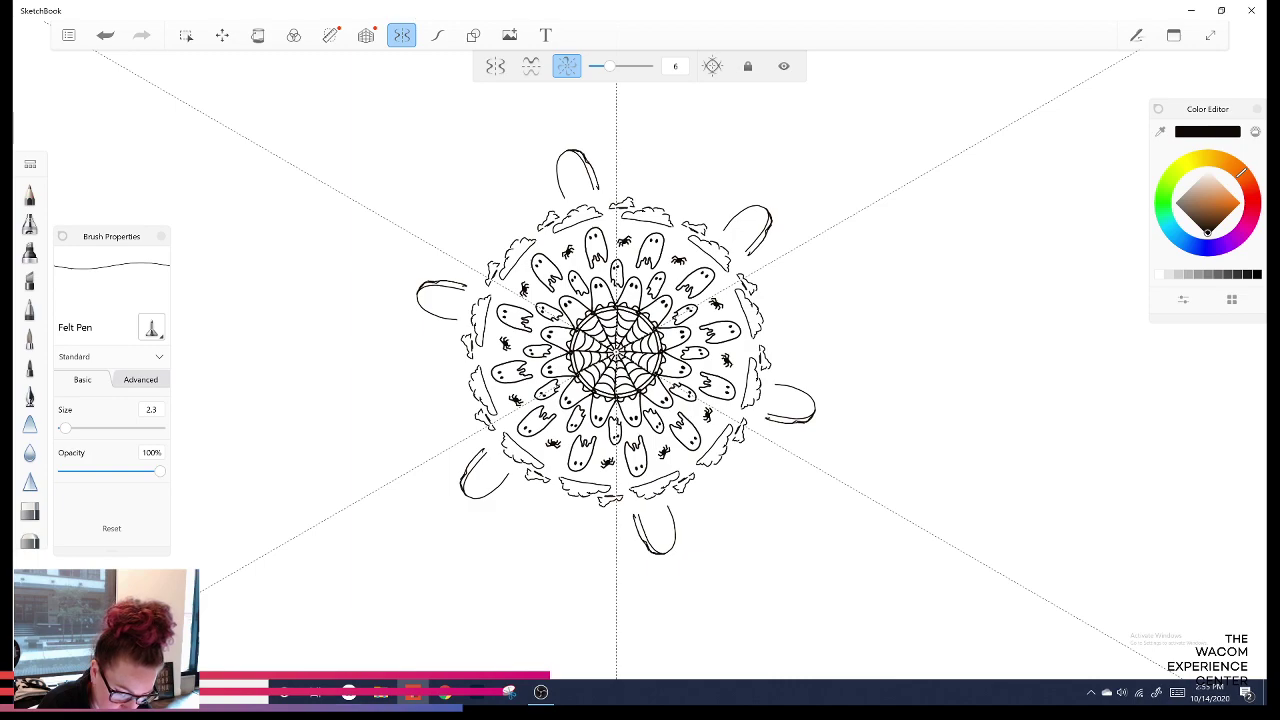
Add a rough grassy ground line, RIP lettering, small cobwebs and spiders around the six tombstones.
left_click_drag(600, 187, 616, 189)
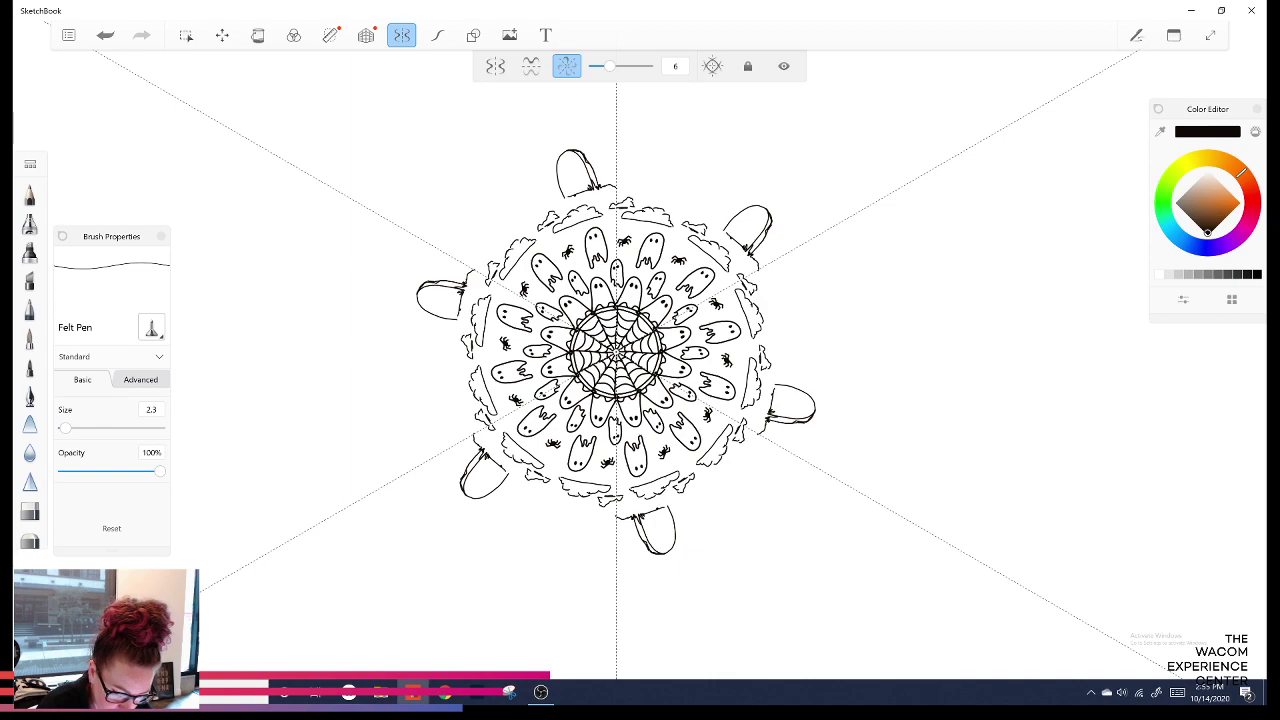
left_click_drag(557, 198, 512, 229)
left_click_drag(676, 202, 662, 195)
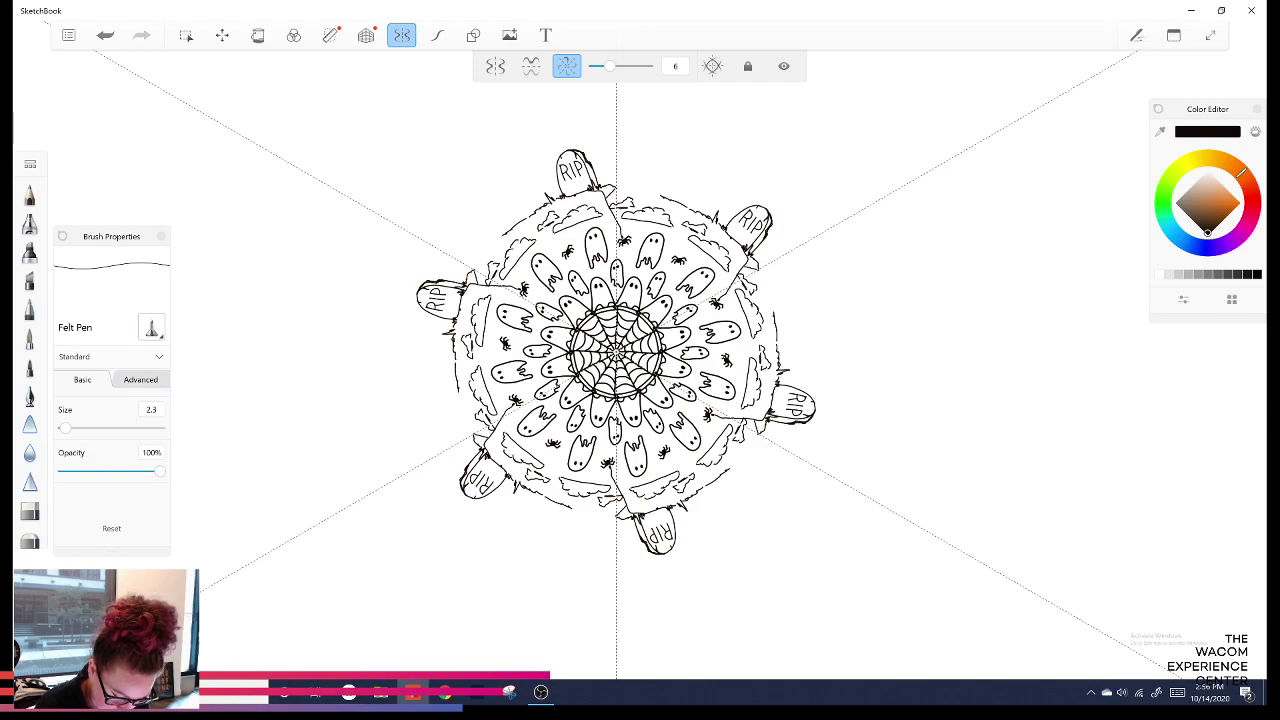
left_click_drag(614, 187, 612, 204)
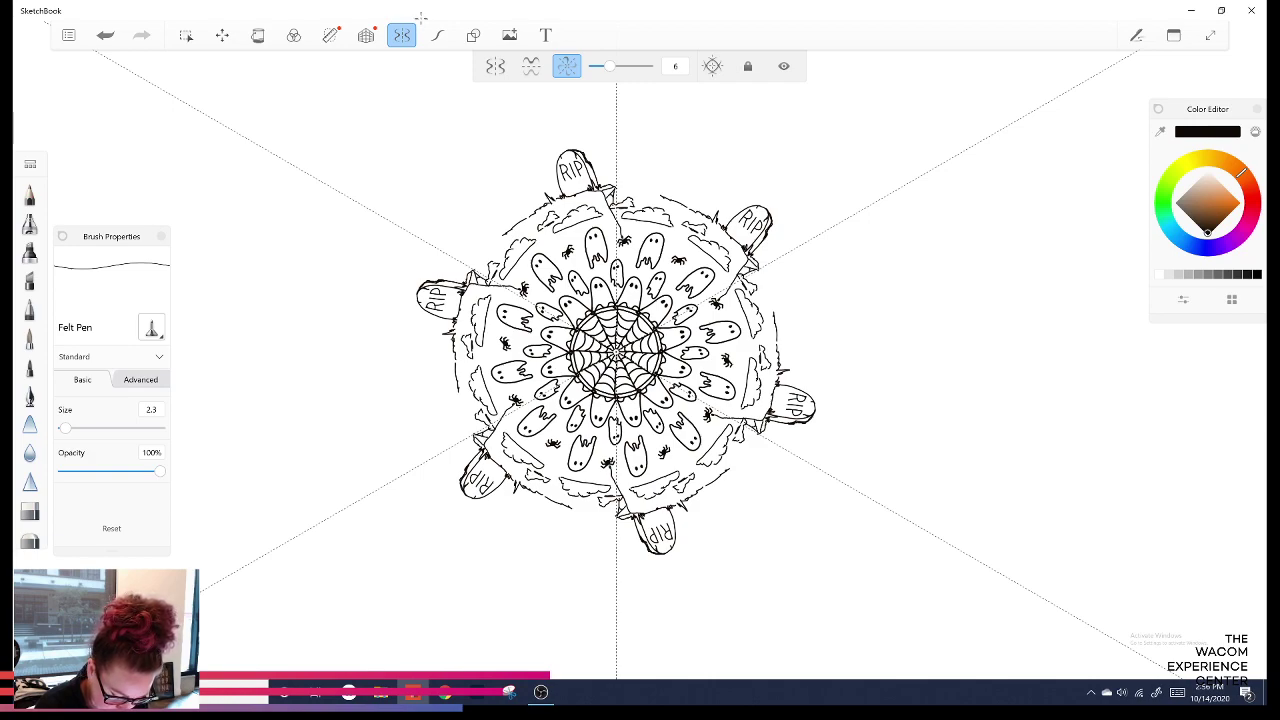
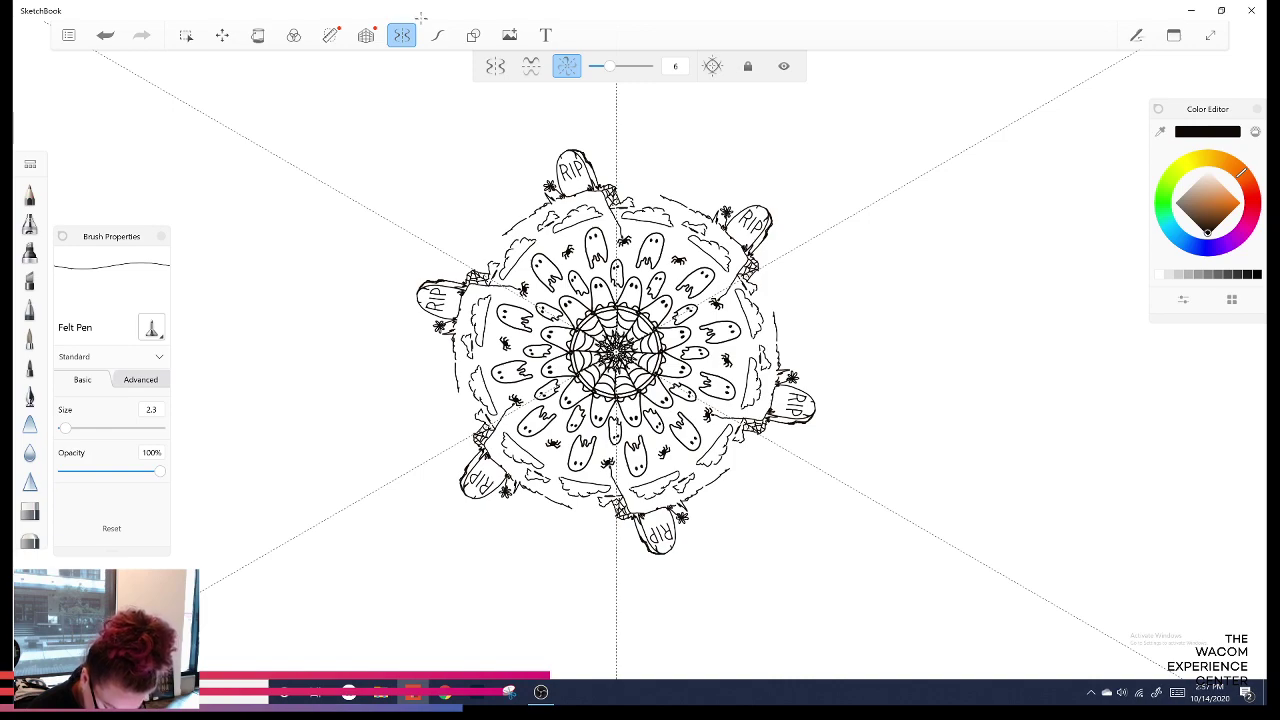
Undo the extra black strokes over the centre of the spider web.
key("ctrl+z")
key("ctrl+z")
key("ctrl+z")
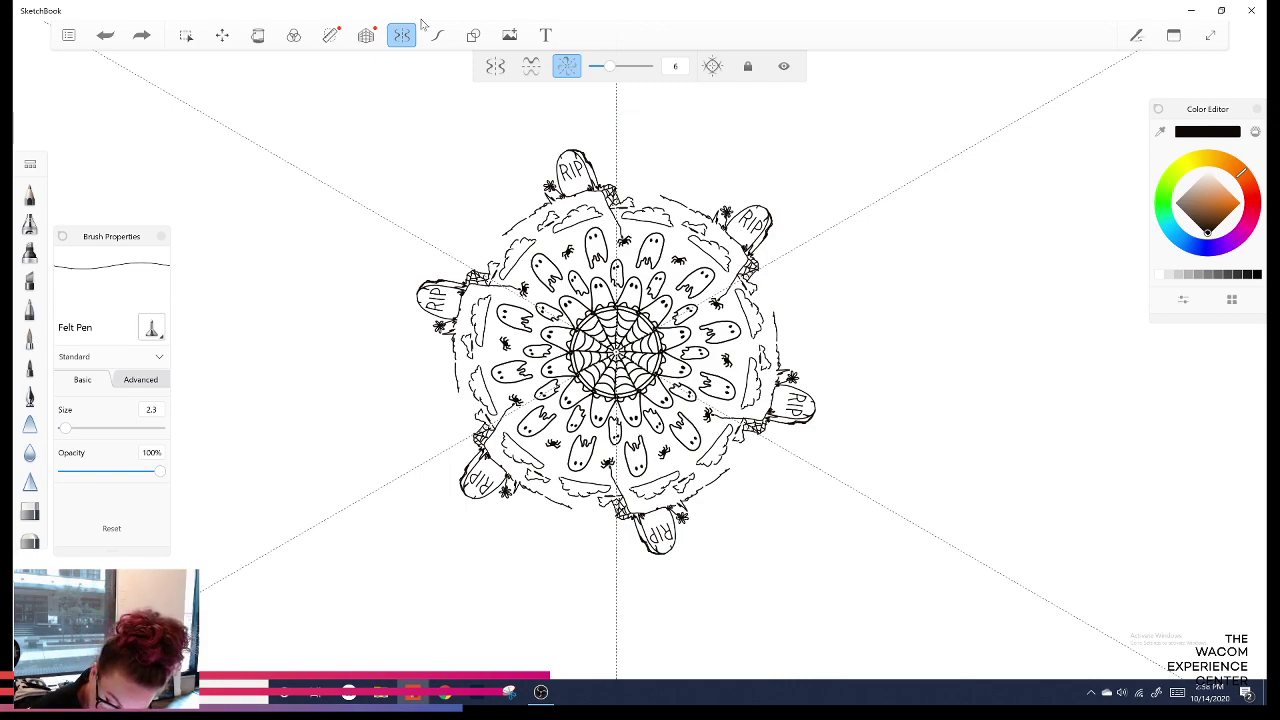
Set the Felt Pen to red at size 4.4, show the Layer Editor and add a new layer.
mouse_move(1251, 217)
left_mouse_down()
mouse_move(1252, 192)
mouse_move(1228, 197)
mouse_move(1252, 212)
mouse_move(1253, 201)
left_mouse_up()
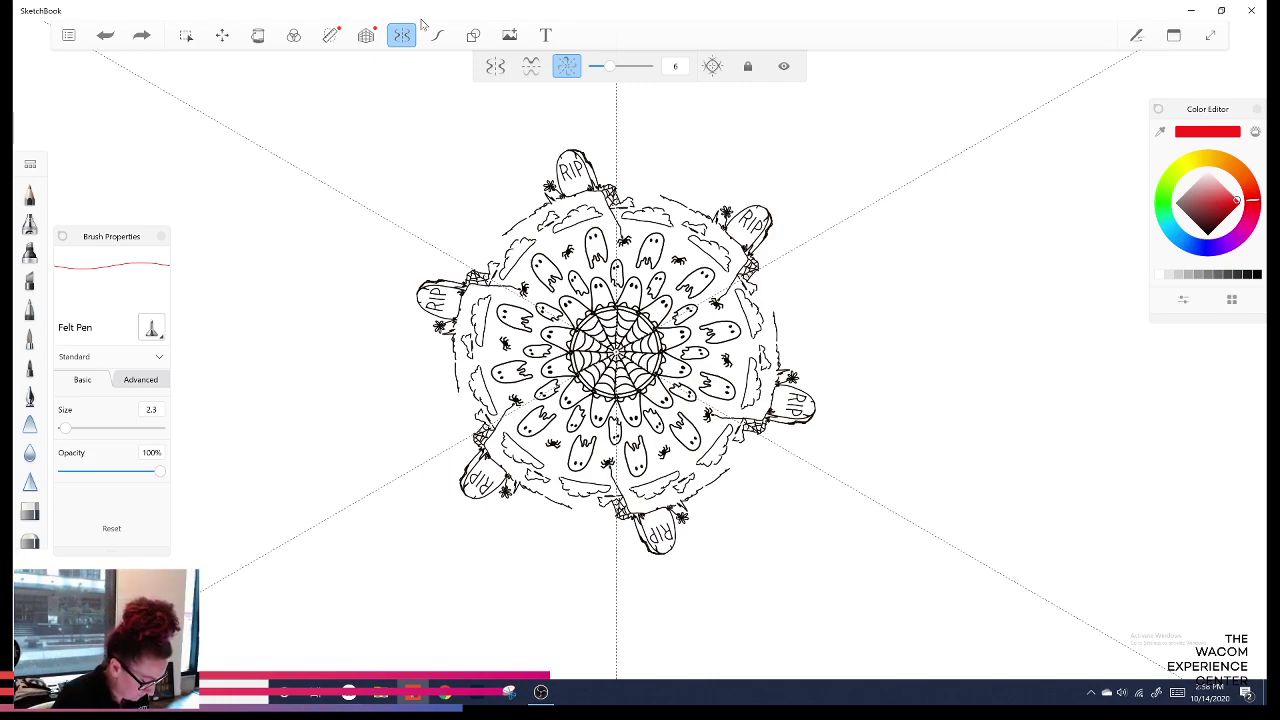
left_click_drag(65, 428, 68, 428)
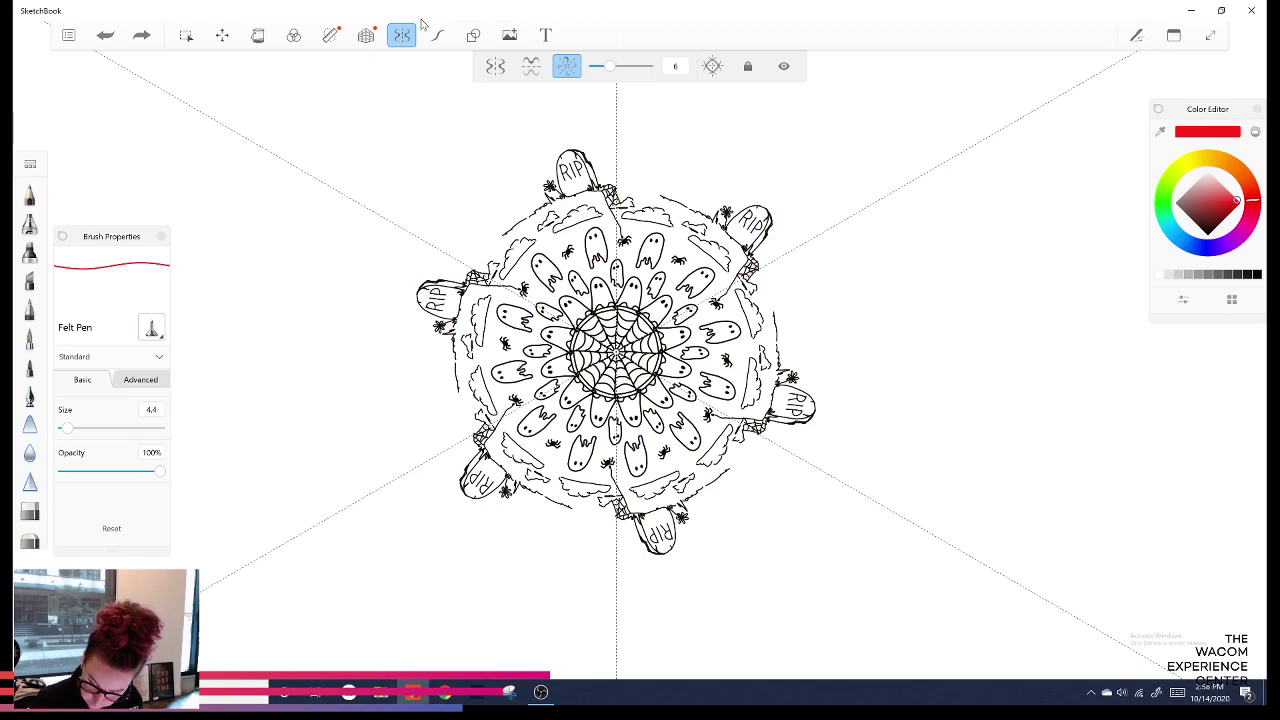
left_click(1174, 36)
left_click(1155, 244)
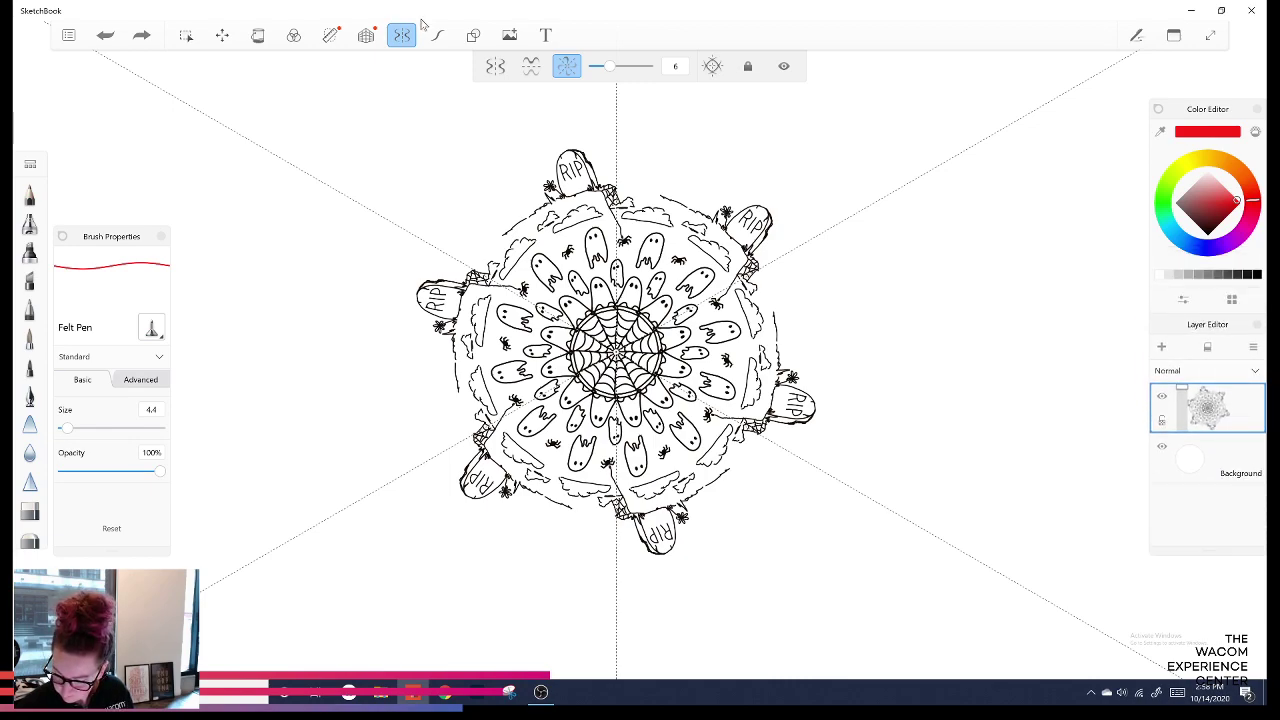
key("ctrl+l")
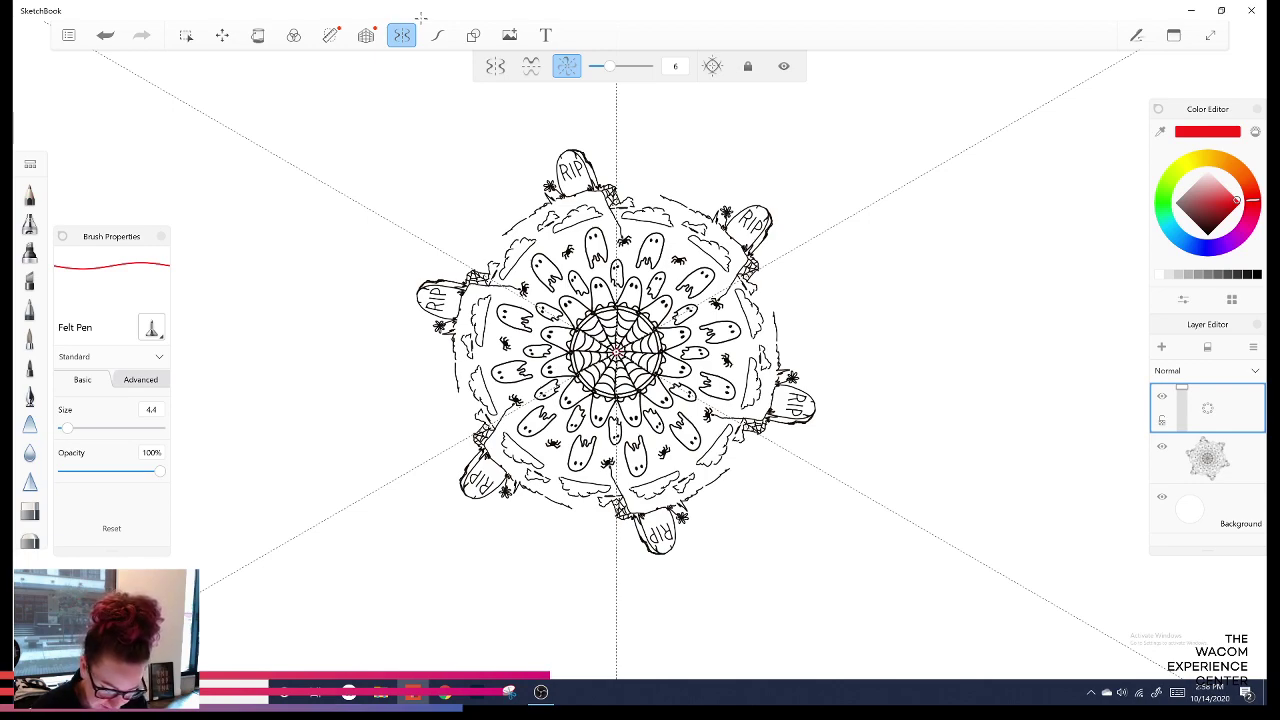
Colour the middle of the spider web on the new layer with a burst of red and yellow strokes.
mouse_move(617, 348)
left_mouse_down()
mouse_move(636, 344)
mouse_move(628, 364)
mouse_move(636, 330)
left_mouse_up()
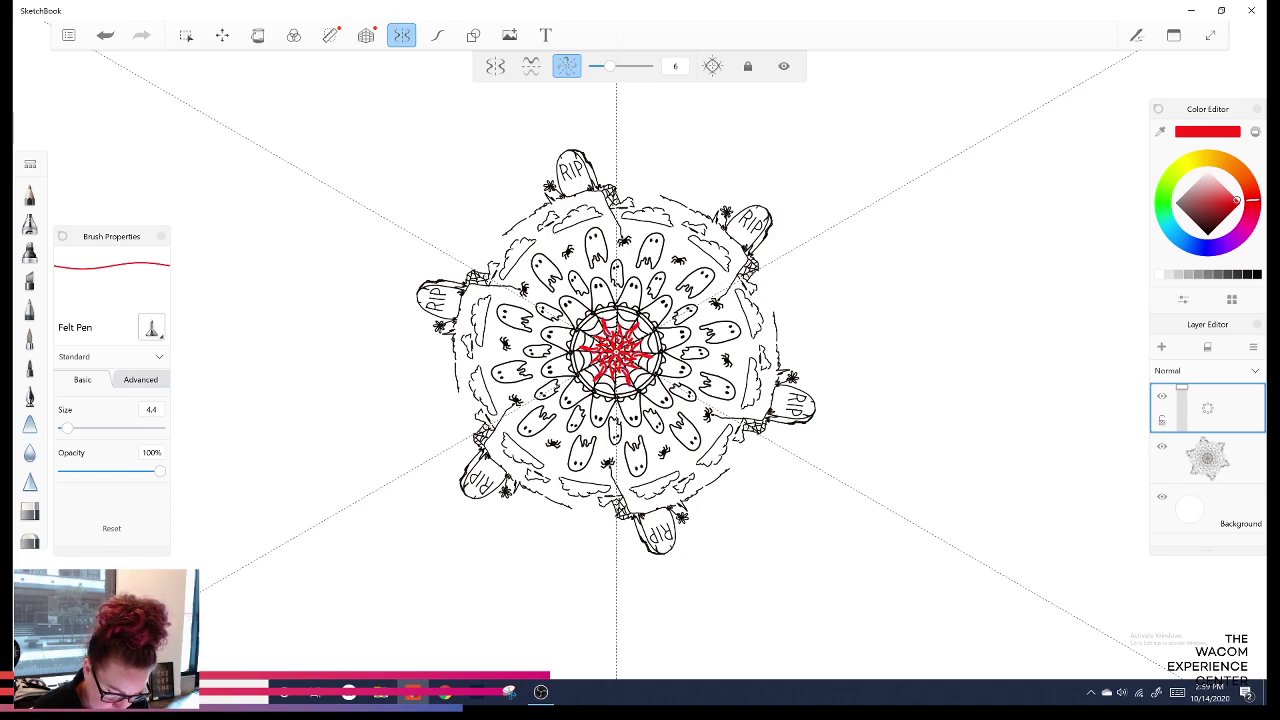
left_click(1212, 158)
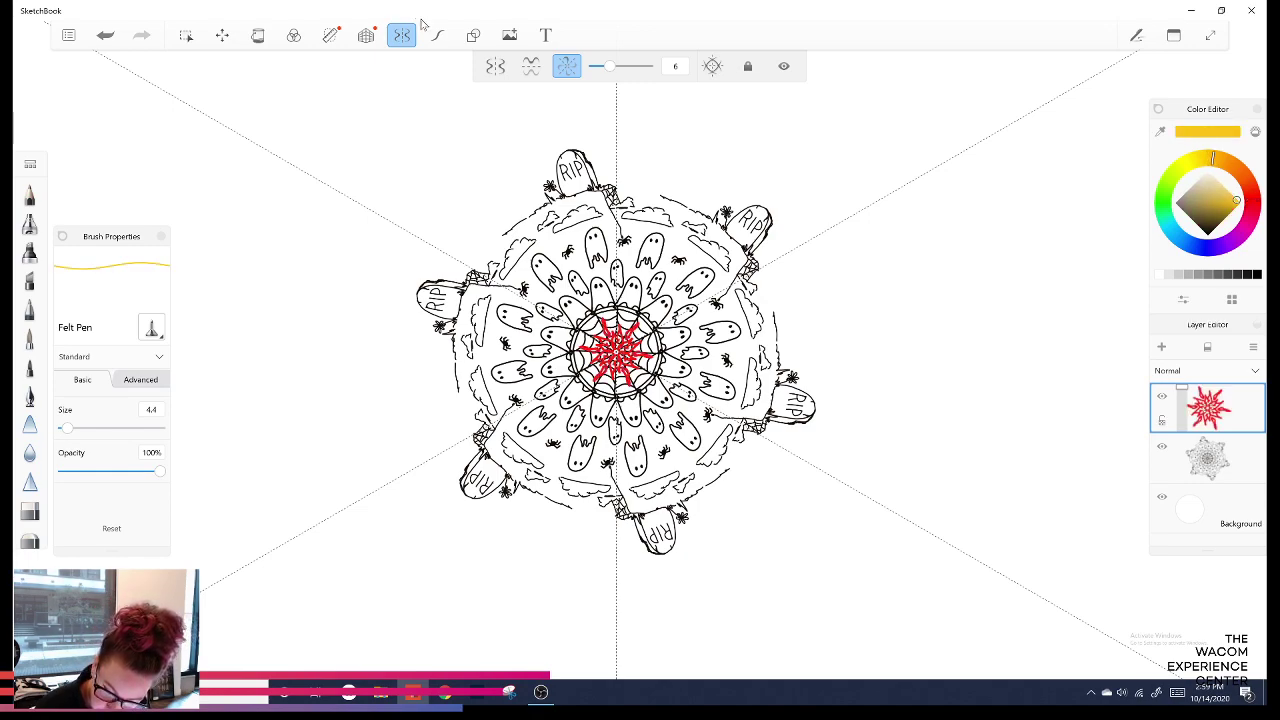
left_click_drag(606, 346, 622, 370)
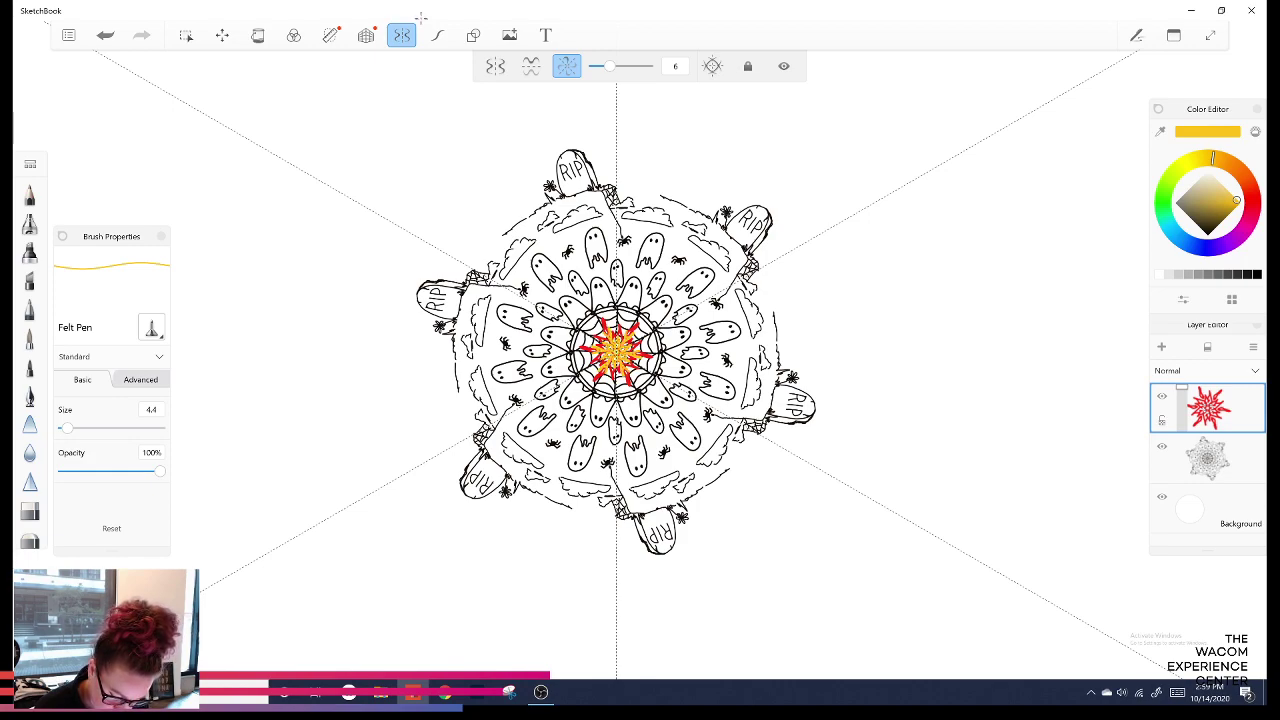
mouse_move(627, 362)
left_mouse_down()
mouse_move(636, 371)
mouse_move(616, 387)
mouse_move(620, 359)
mouse_move(631, 366)
left_mouse_up()
left_click(1253, 202)
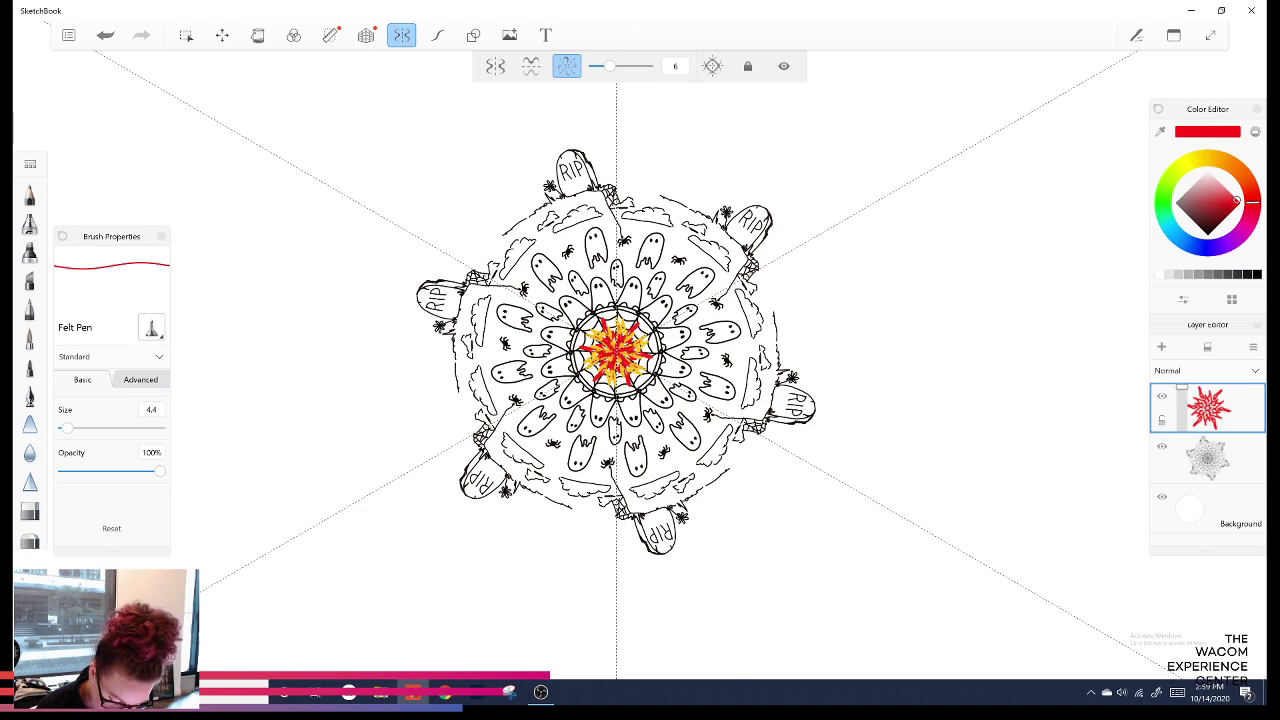
Try purple strokes over the coloured web centre, undo them and pick a lighter purple.
left_click(1214, 247)
left_click_drag(1236, 203, 1231, 209)
left_click_drag(612, 348, 622, 358)
key("ctrl+z")
key("ctrl+z")
key("ctrl+z")
left_click(1217, 185)
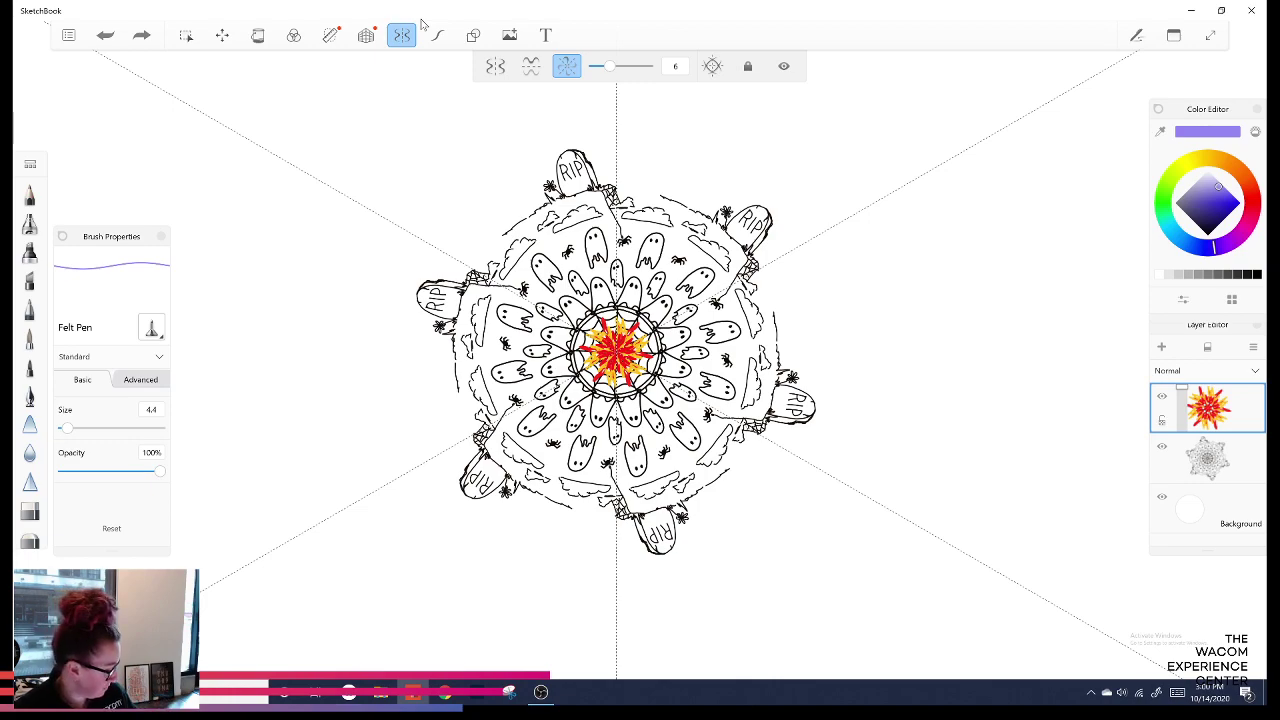
Save the sketch and change the Felt Pen colour to a dark red.
key("ctrl+s")
left_click(316, 280)
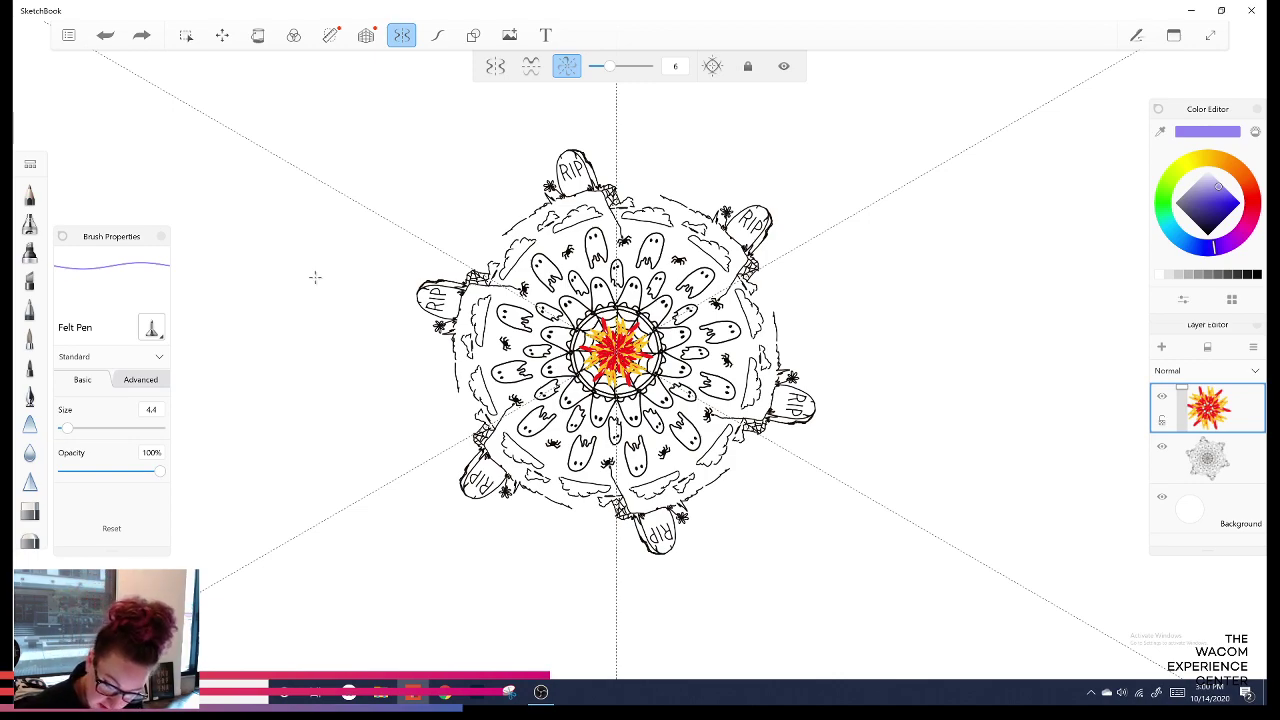
left_click(1251, 215)
left_click(1228, 209)
left_click(1220, 217)
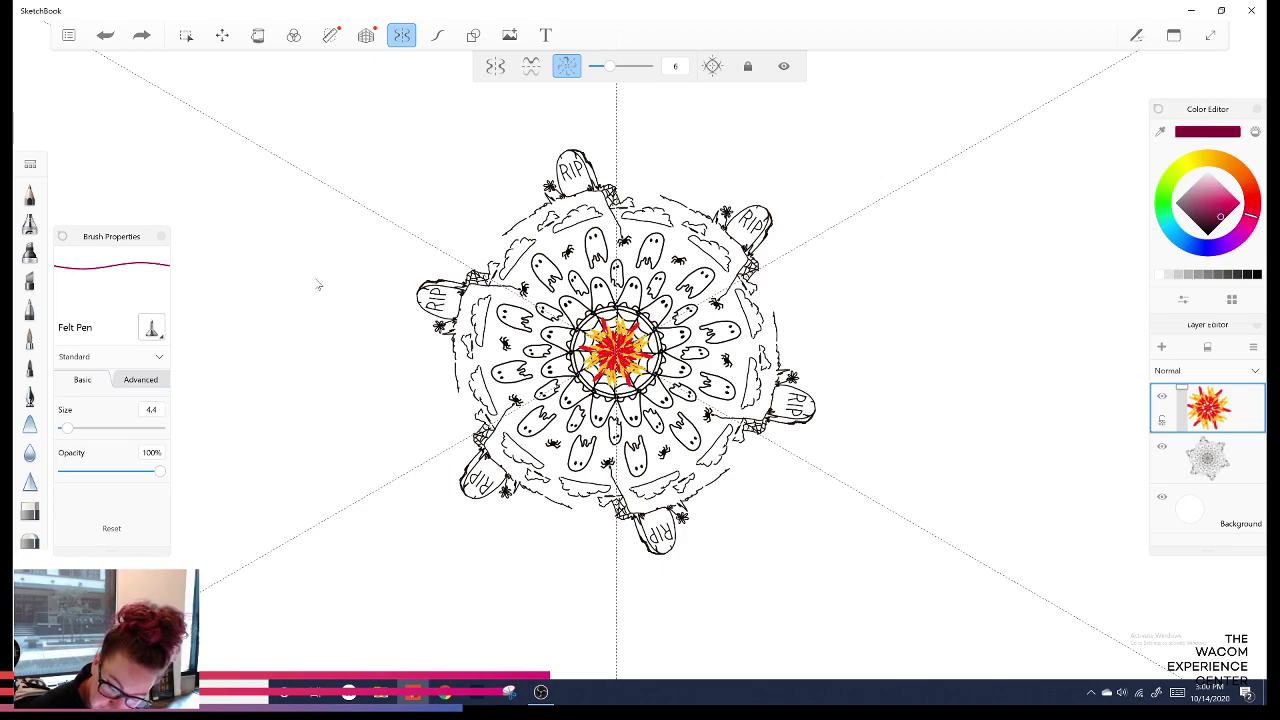
left_click_drag(1251, 214, 1219, 213)
left_click(1225, 214)
left_click(1221, 215)
left_click(1253, 204)
left_click(315, 277)
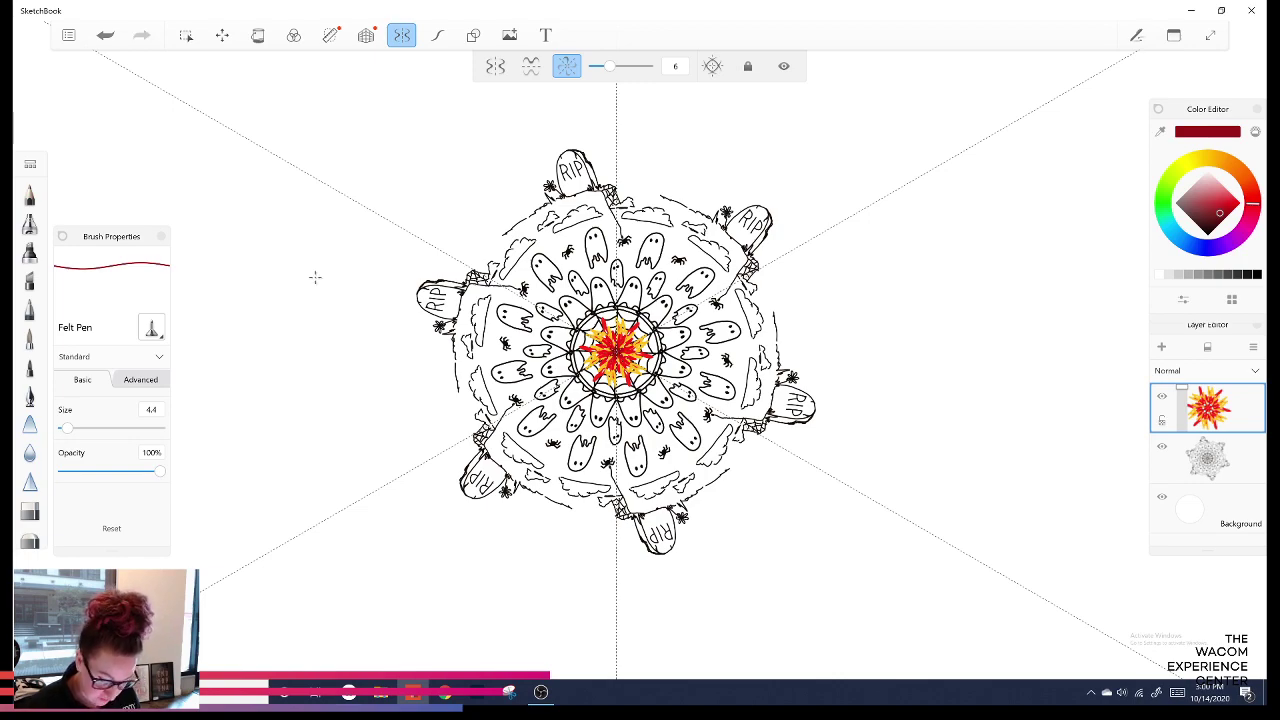
Hide the colour layer, select the line-art layer and set the Felt Pen to black at size 3.0.
left_click(1162, 396)
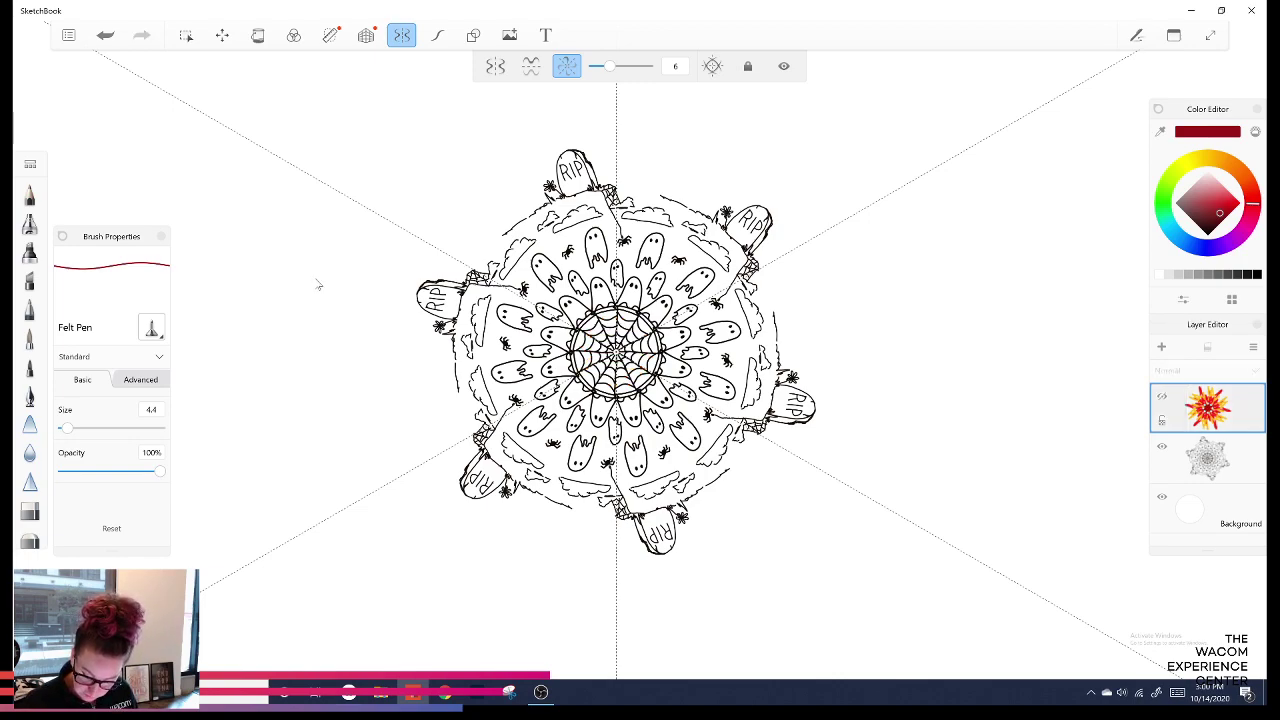
left_click(1208, 459)
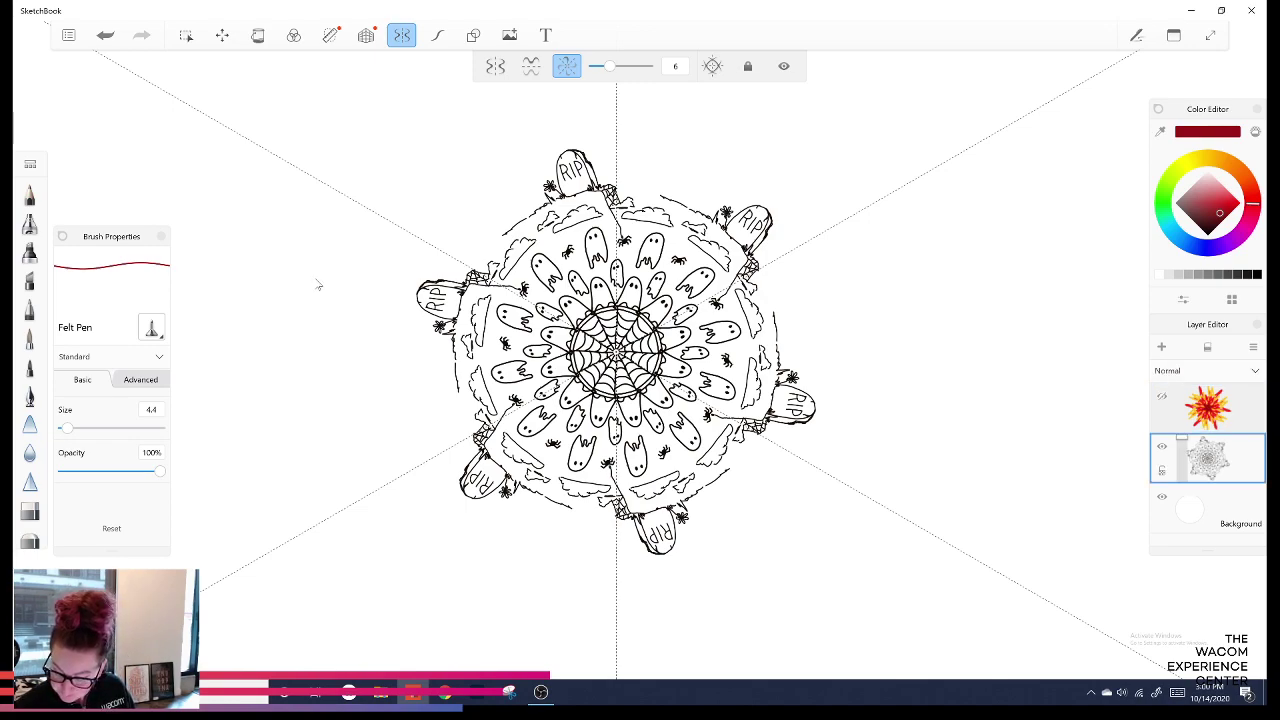
left_click(1210, 232)
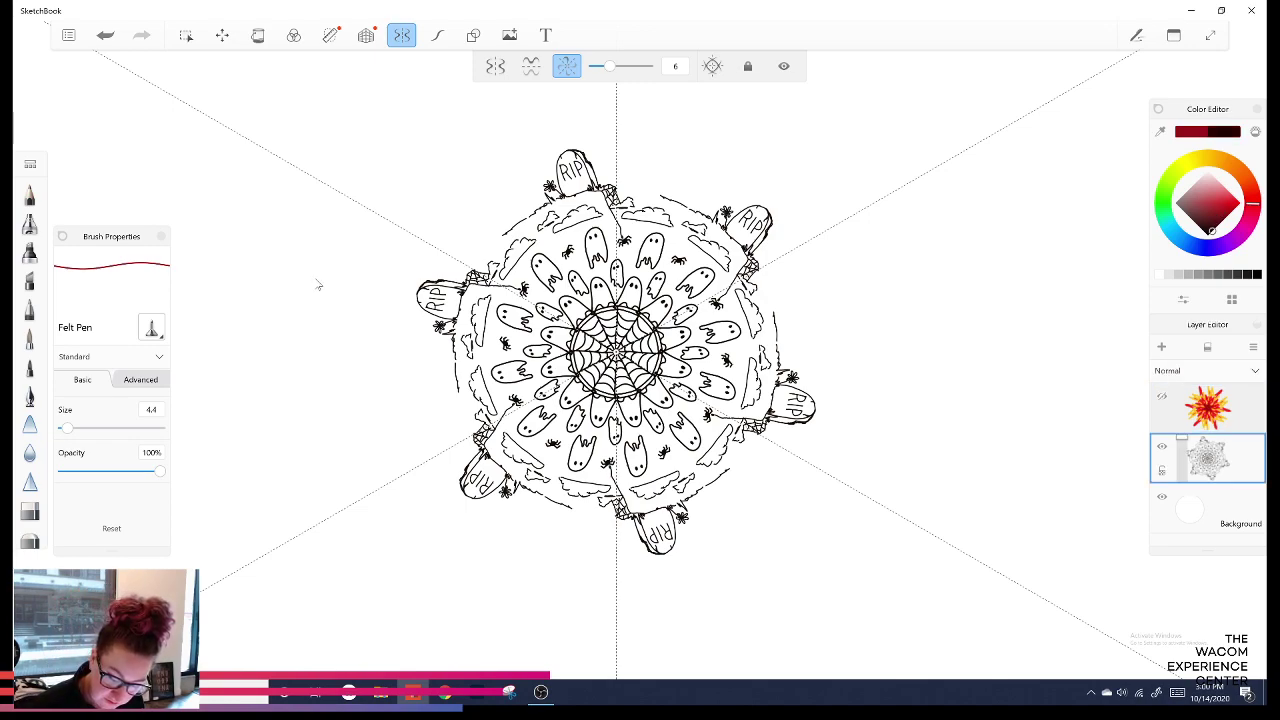
left_click_drag(1210, 232, 1207, 235)
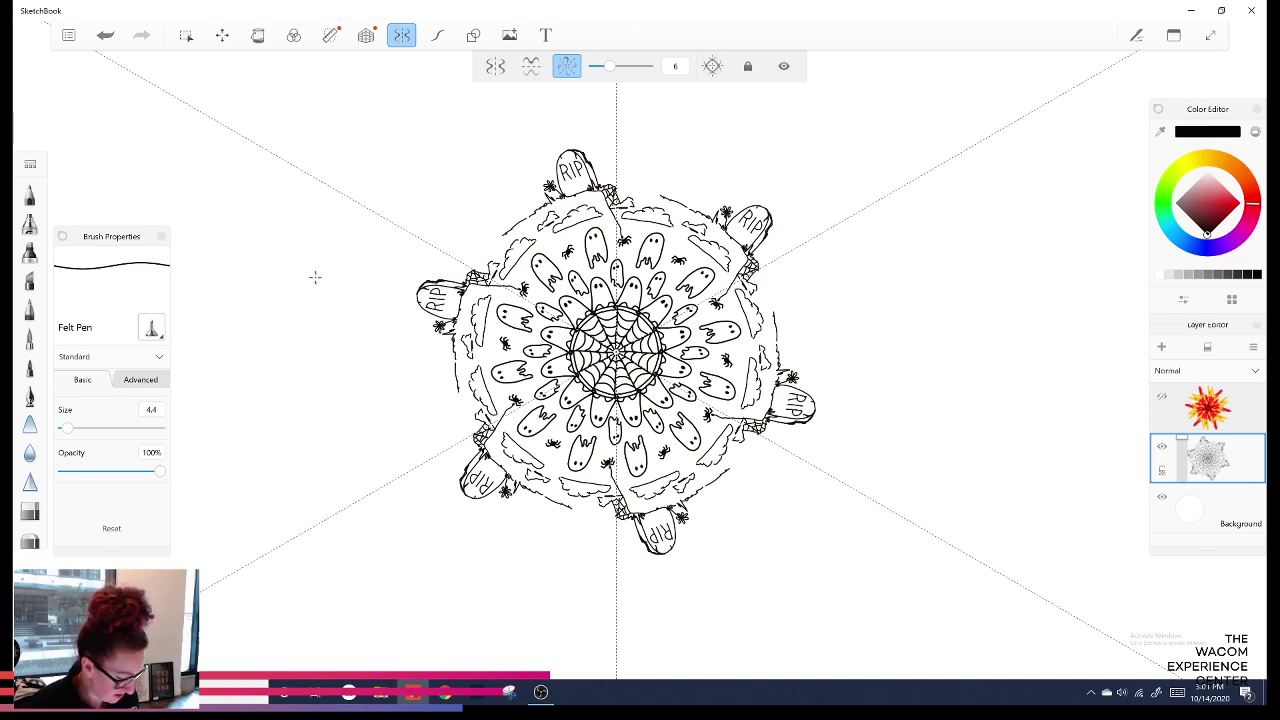
key("[")
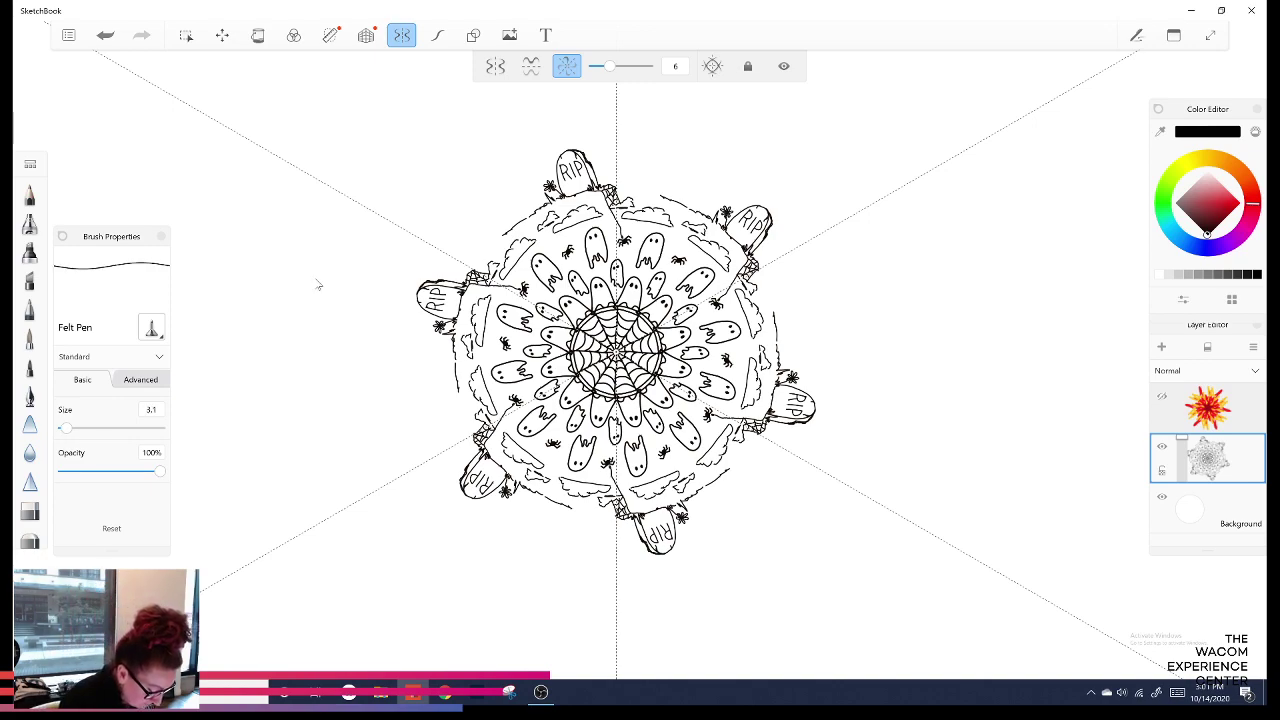
key("bracketleft")
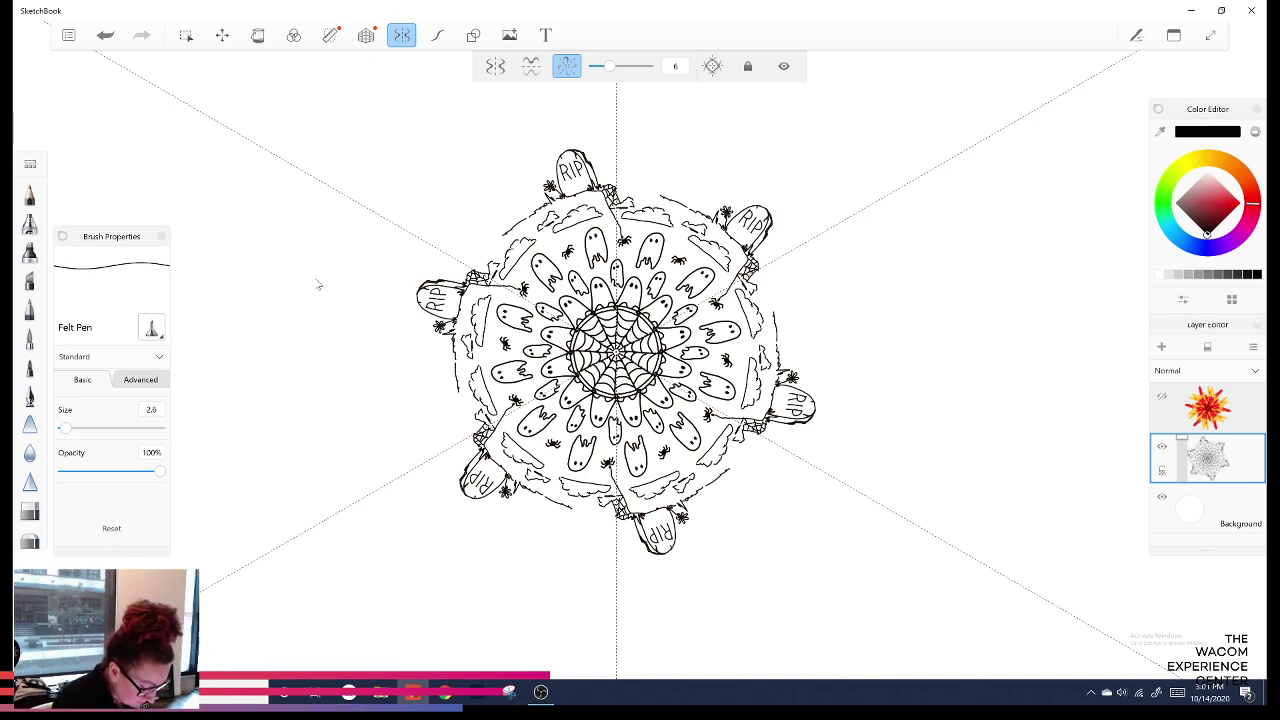
key("bracketright")
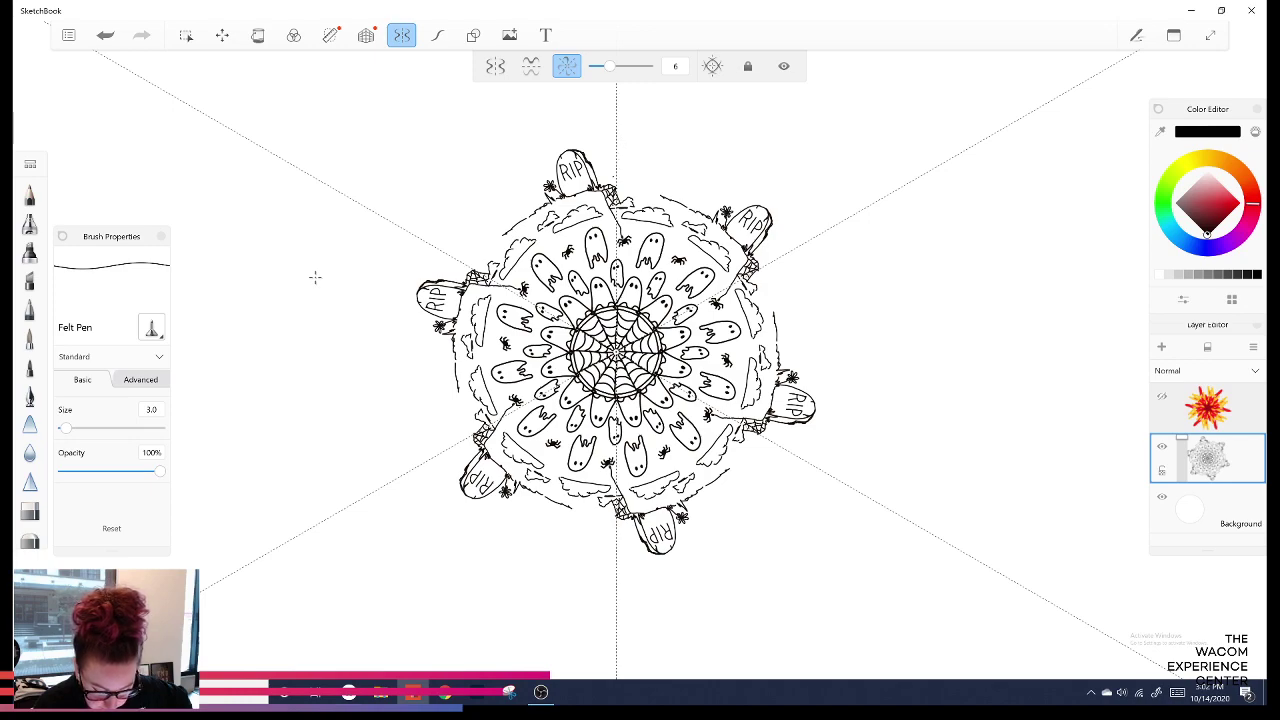
Try a short diagonal line beside each tombstone, undo it, and set the Felt Pen size to 2.1.
left_click_drag(604, 180, 622, 156)
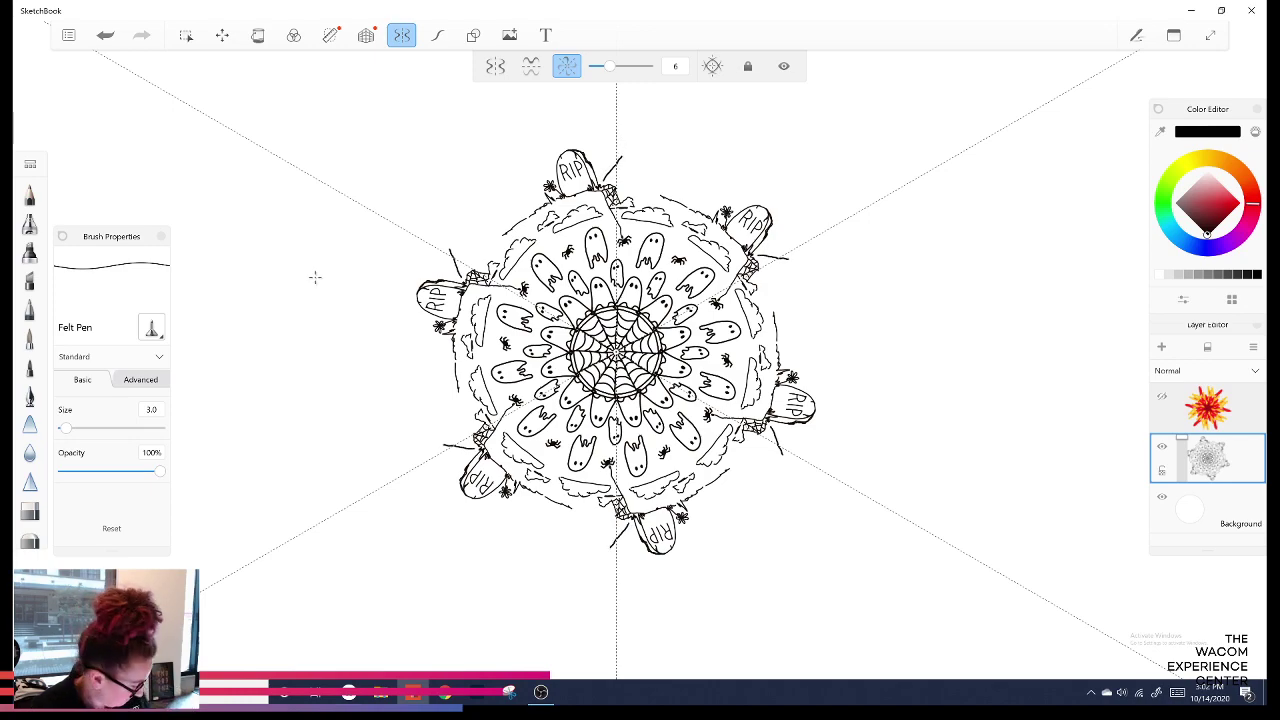
key("ctrl+z")
key("[")
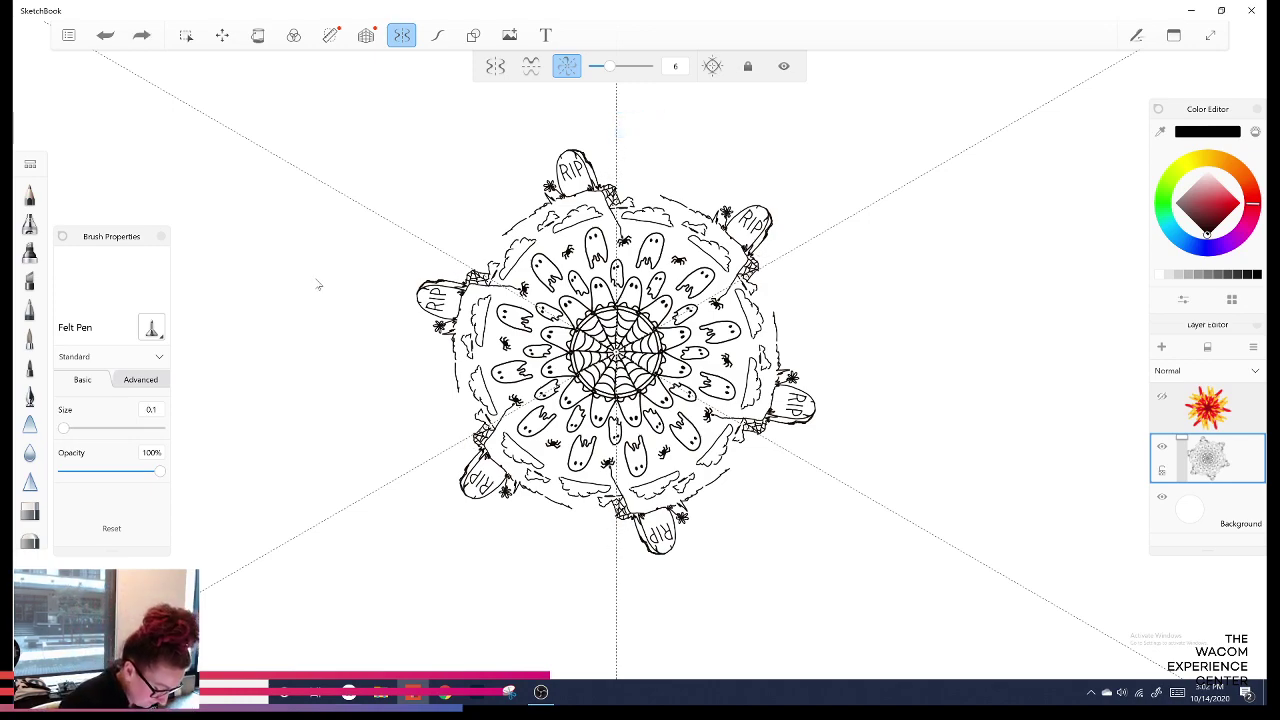
key("bracketright")
key("bracketright")
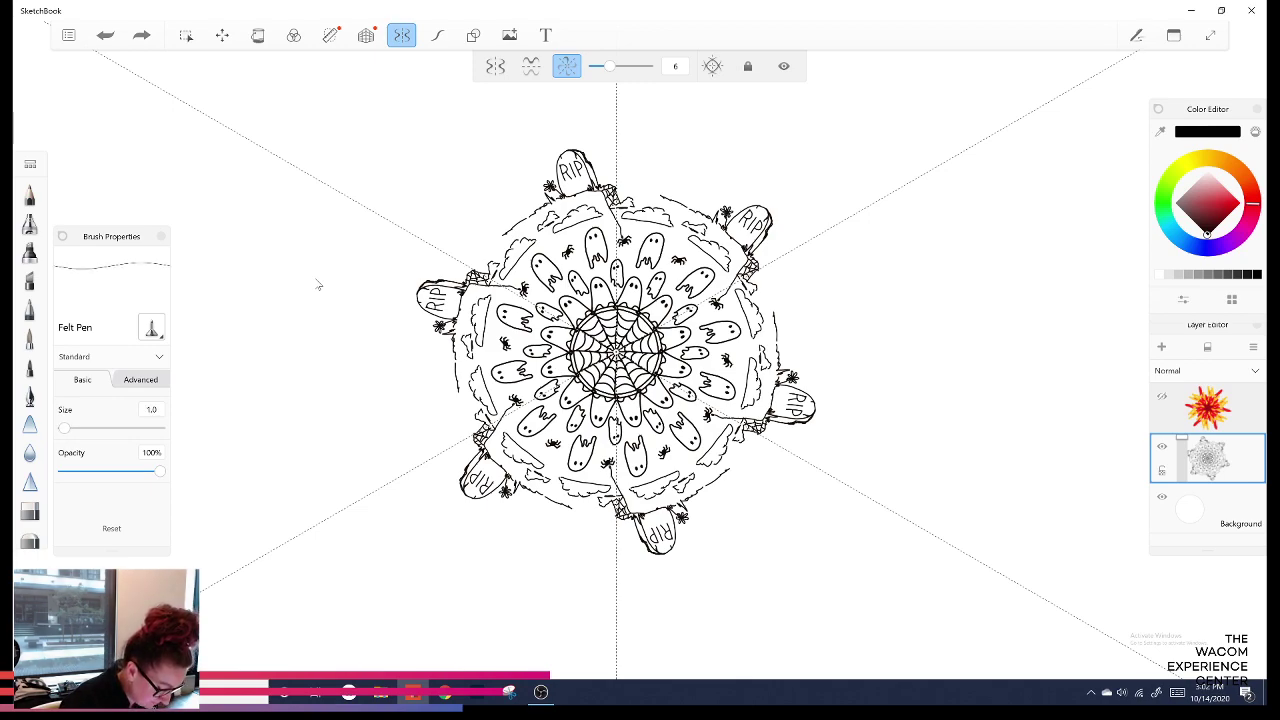
left_click(315, 277)
key("ctrl+z")
key("bracketright")
key("bracketright")
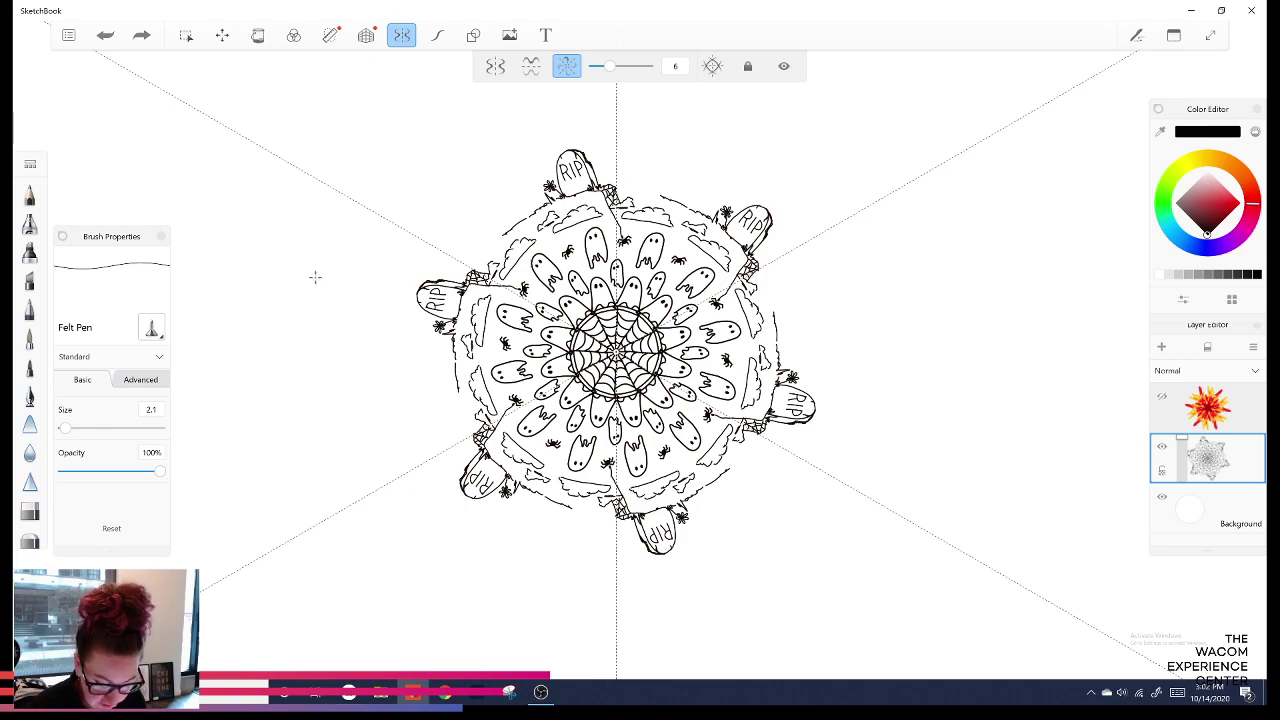
Try a bumpy, cloud-like outline in the gaps between the tombstones and undo it.
mouse_move(460, 258)
left_mouse_down()
mouse_move(455, 244)
mouse_move(485, 203)
mouse_move(513, 201)
left_mouse_up()
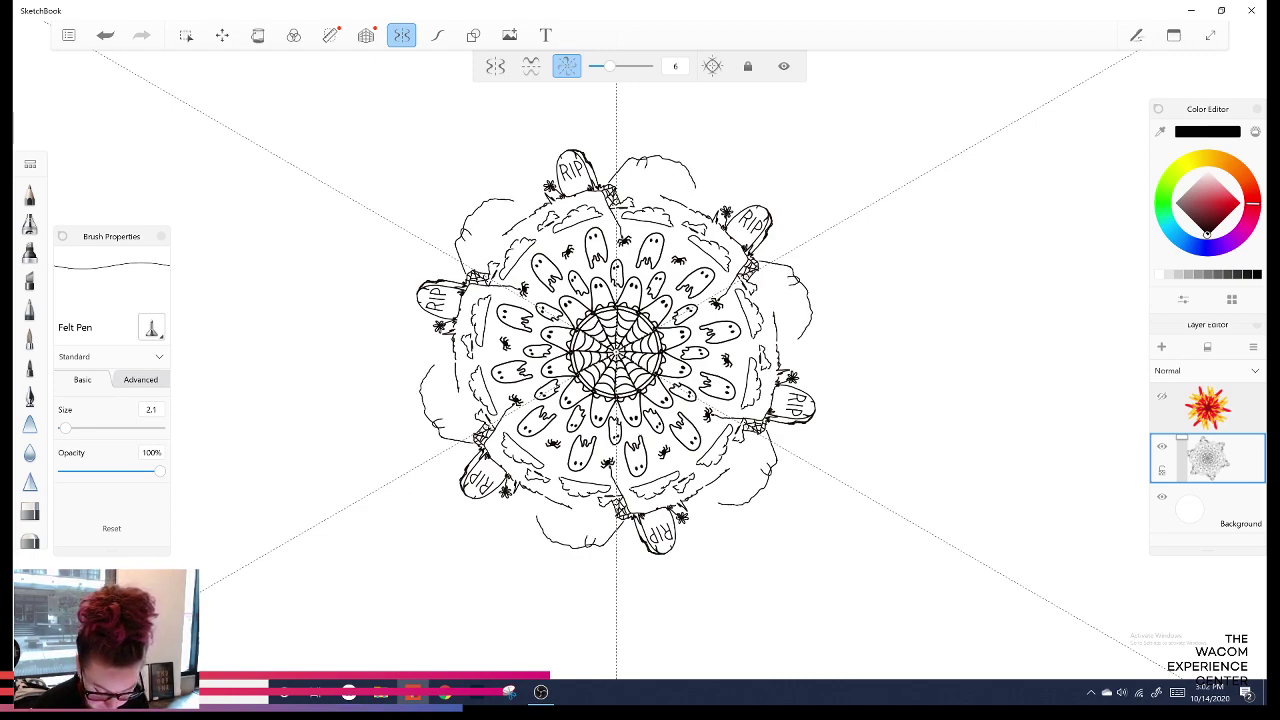
key("ctrl+z")
key("ctrl+z")
key("ctrl+z")
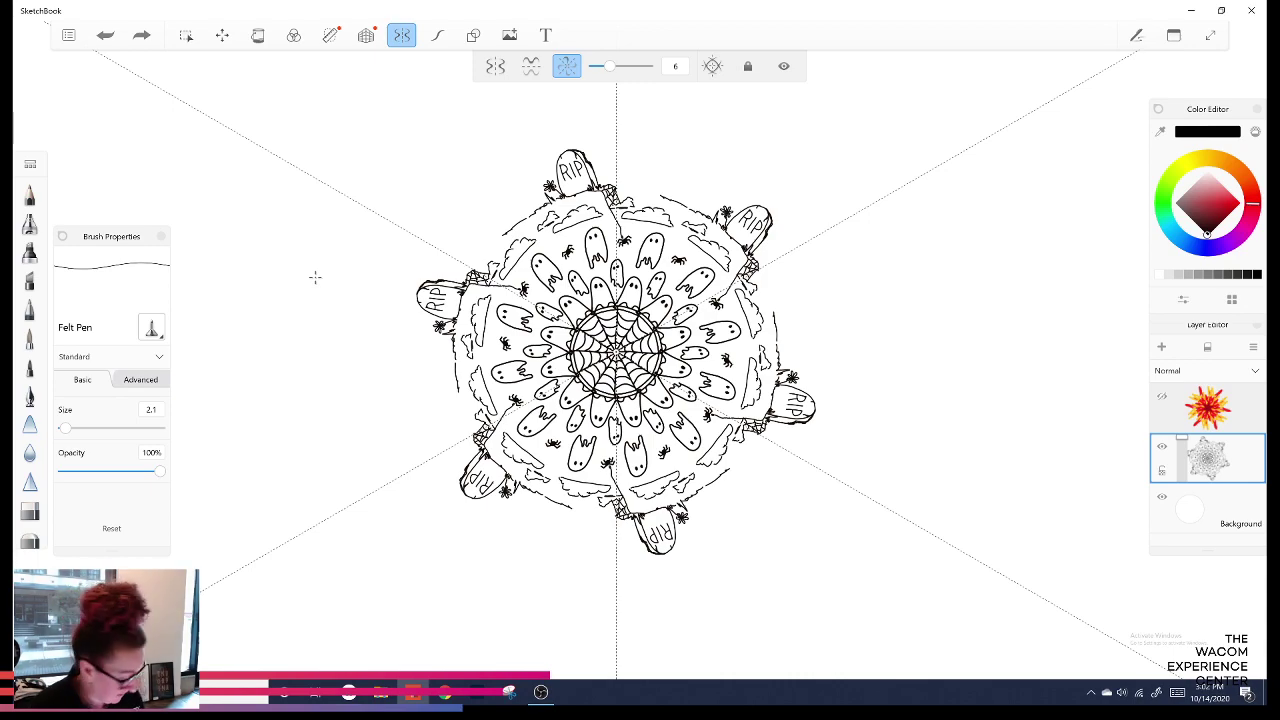
Save the Halloween mandala and start a new sketch.
key("ctrl+s")
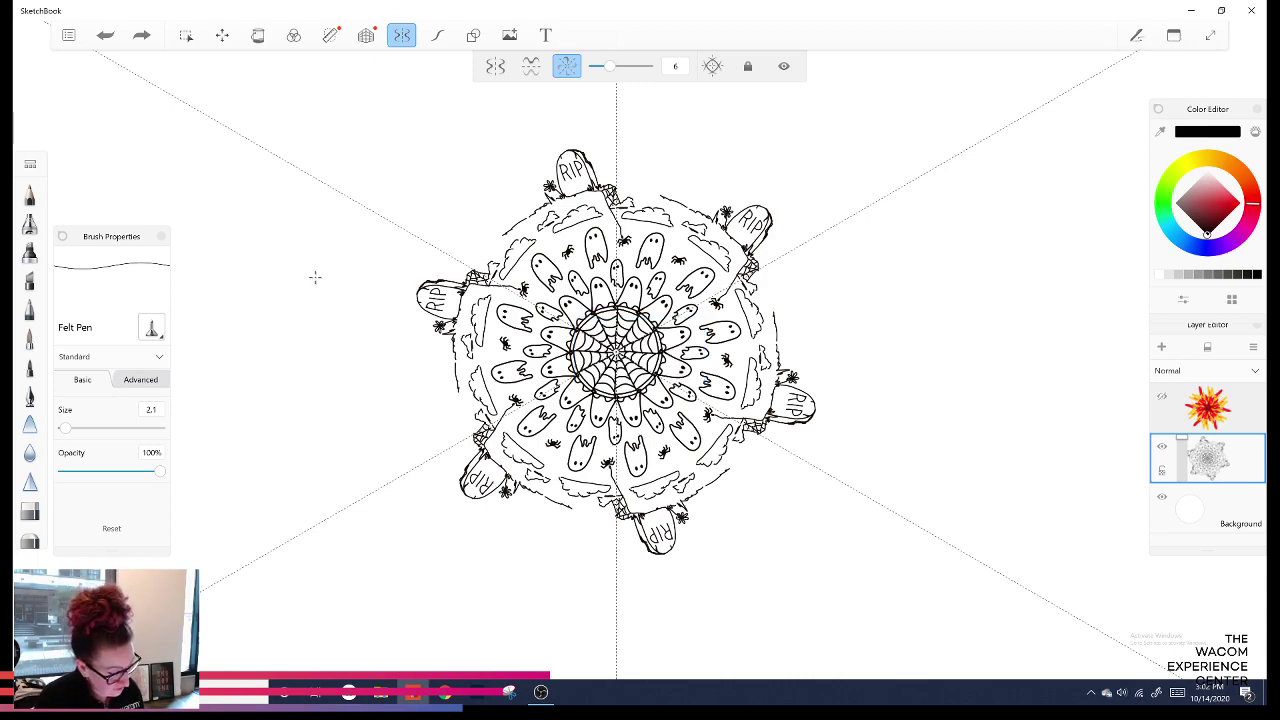
left_click(69, 35)
left_click(128, 70)
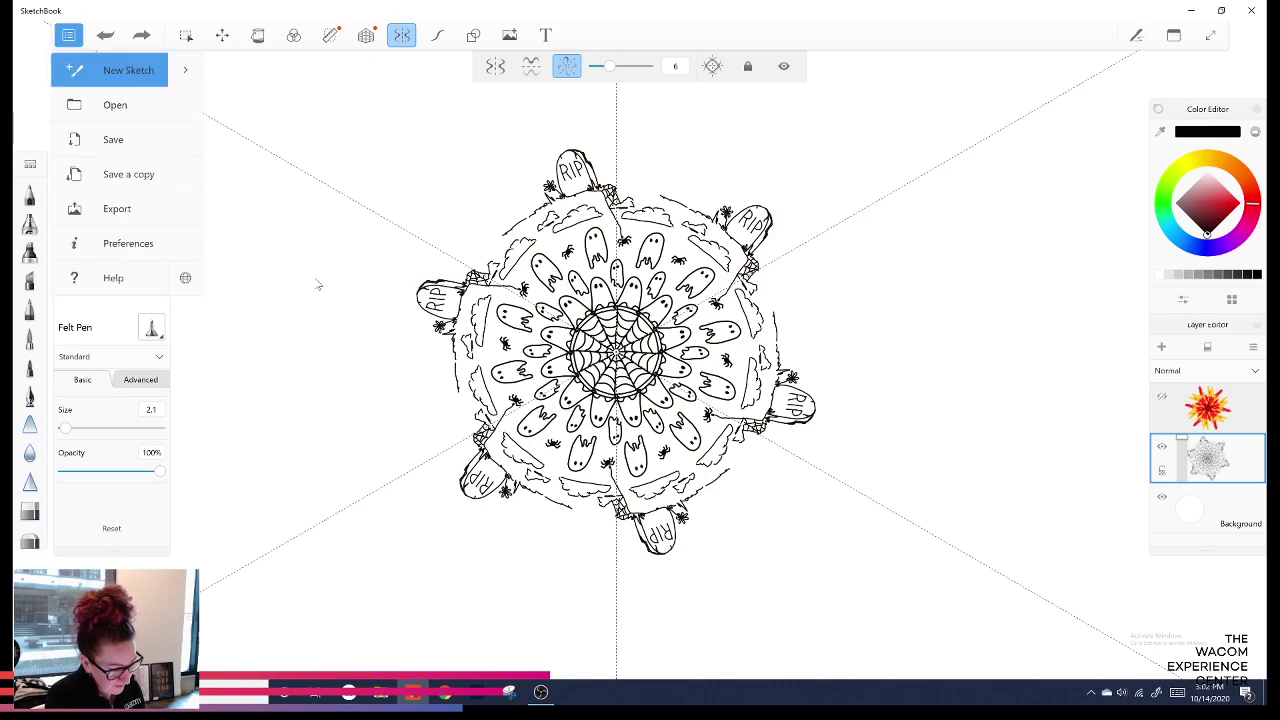
Use radial symmetry on the blank sketch, trying 16 sections and settling on 8.
left_click(402, 35)
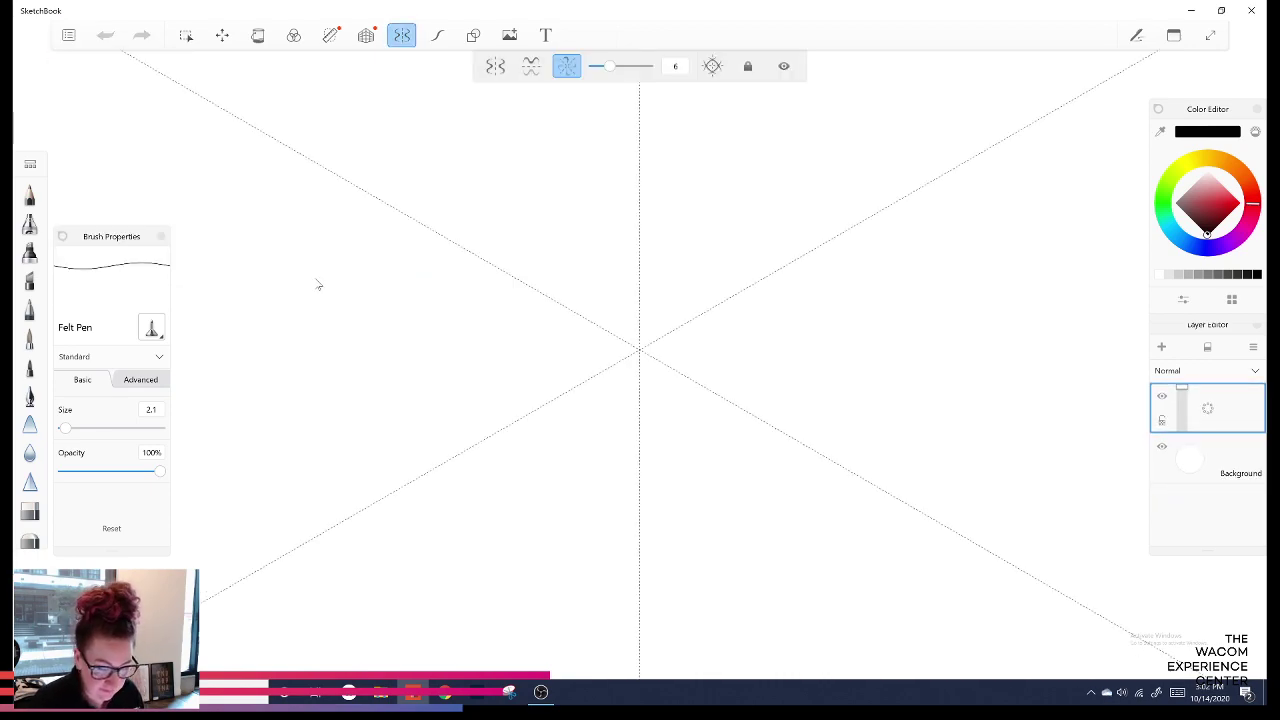
left_click_drag(609, 66, 648, 66)
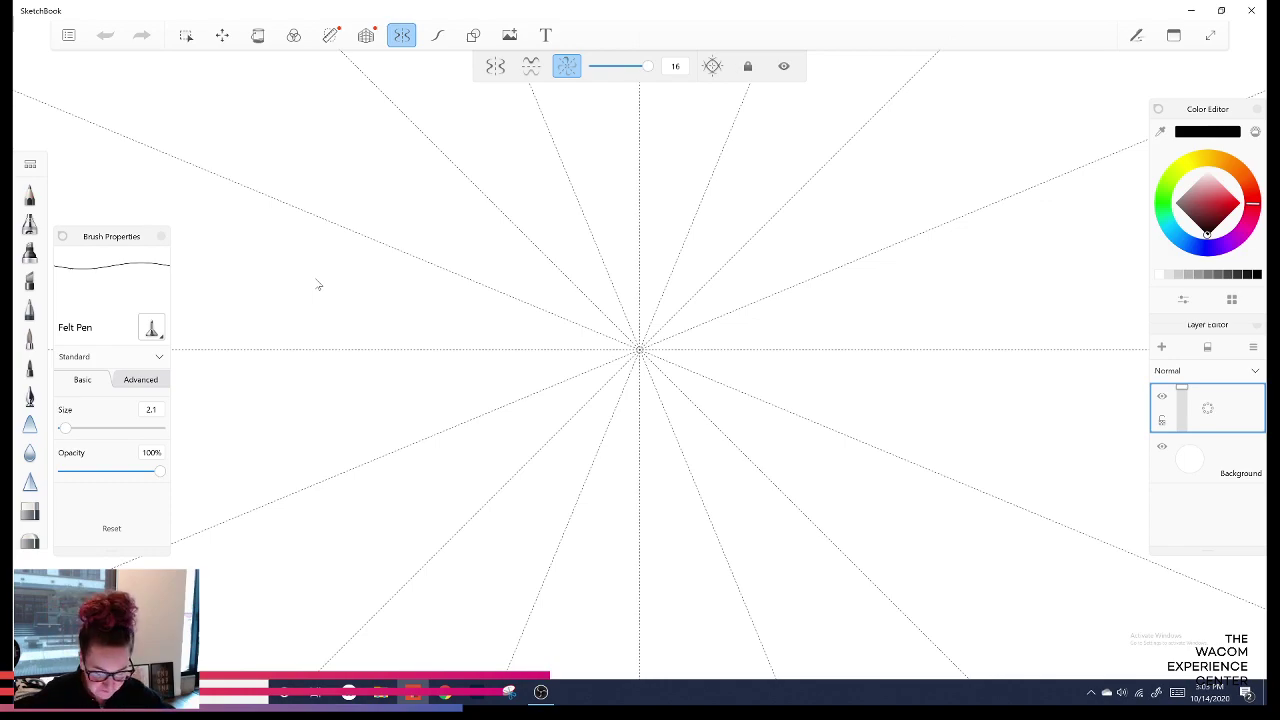
left_click_drag(648, 66, 617, 66)
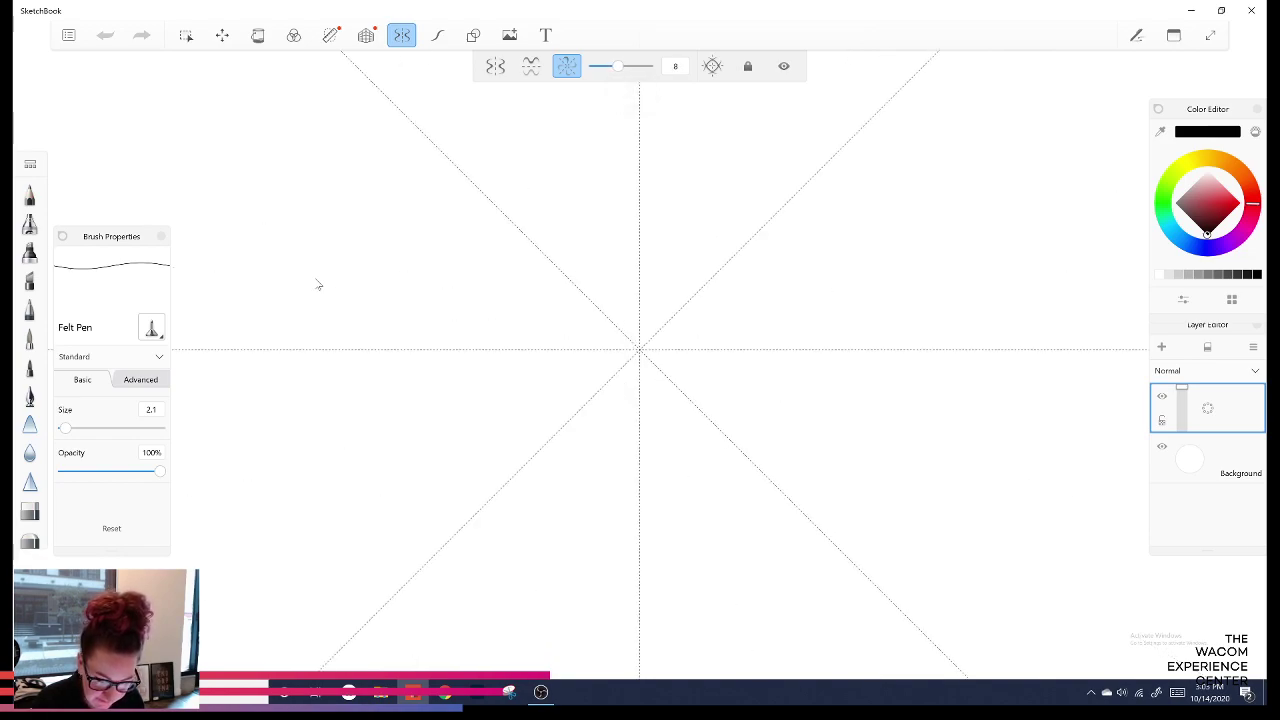
Try hand-lettering PUMPKIN outward from the centre across each section, with a zigzag border around the outside.
mouse_move(662, 332)
left_mouse_down()
mouse_move(669, 346)
mouse_move(677, 320)
mouse_move(688, 333)
mouse_move(690, 309)
mouse_move(705, 343)
left_mouse_up()
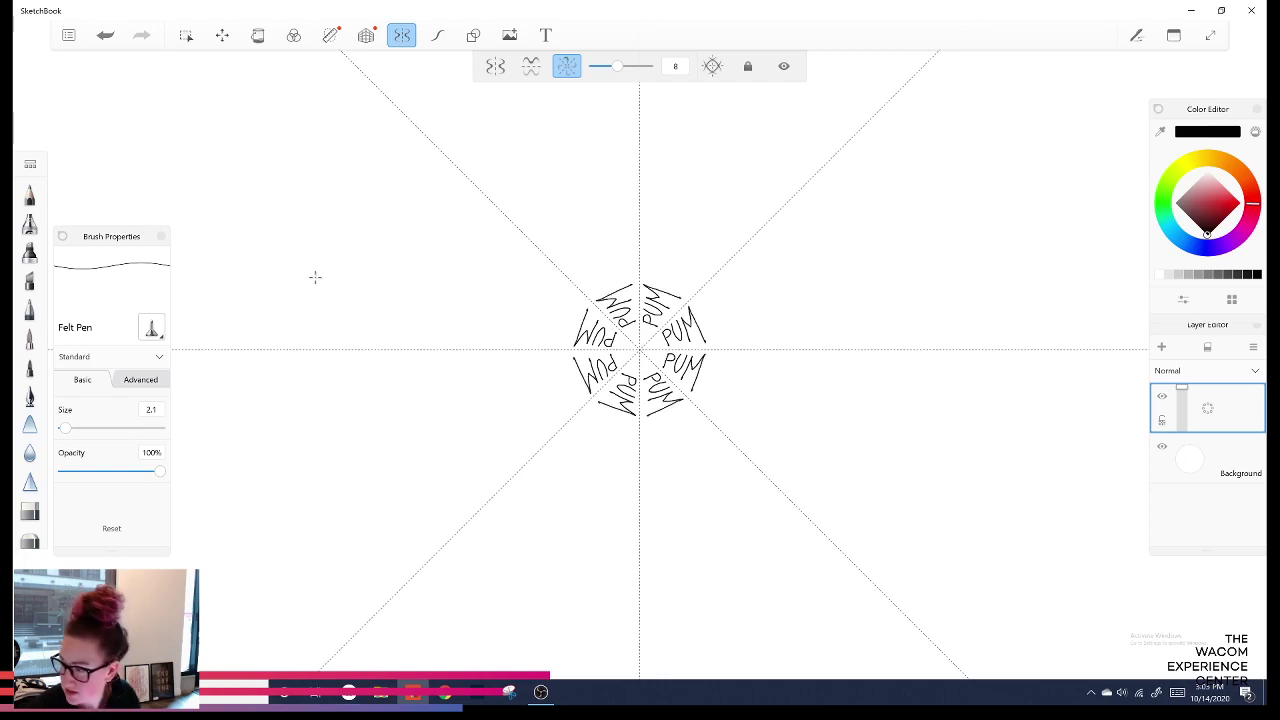
left_click_drag(698, 303, 713, 343)
mouse_move(708, 289)
left_mouse_down()
mouse_move(728, 339)
mouse_move(719, 289)
mouse_move(716, 308)
mouse_move(747, 338)
left_mouse_up()
left_click_drag(727, 274, 760, 345)
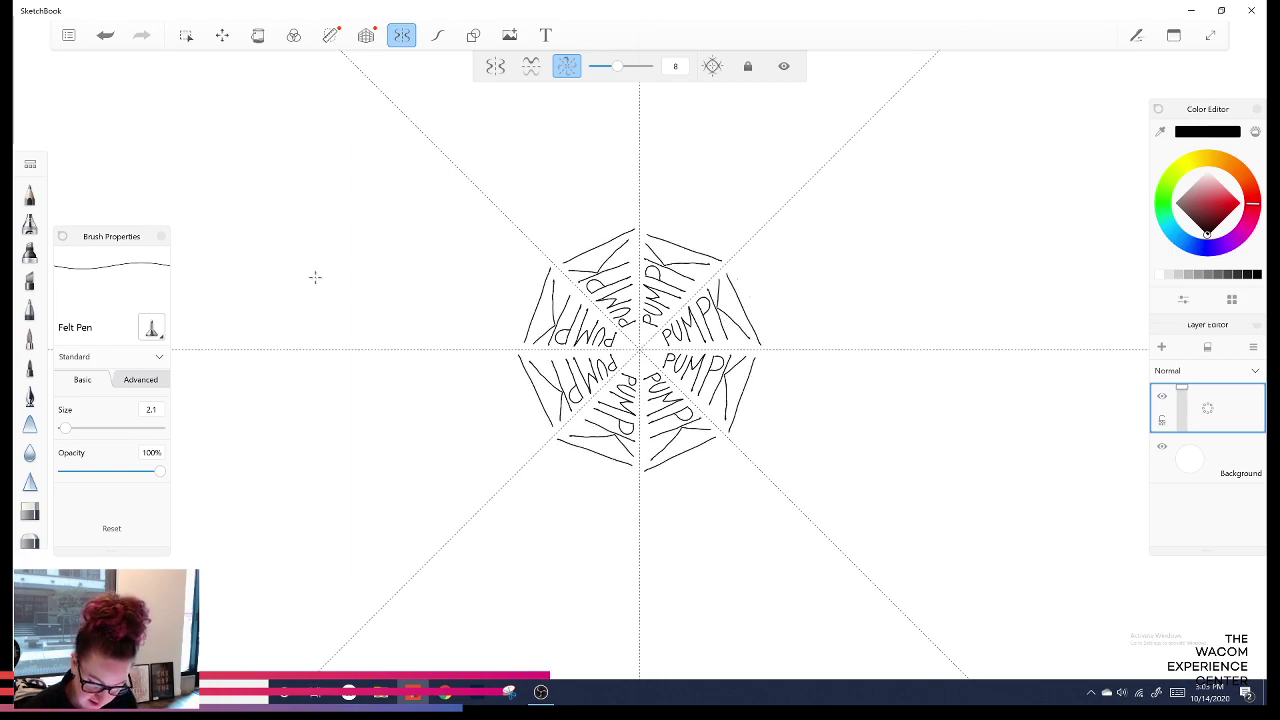
left_click_drag(734, 266, 764, 336)
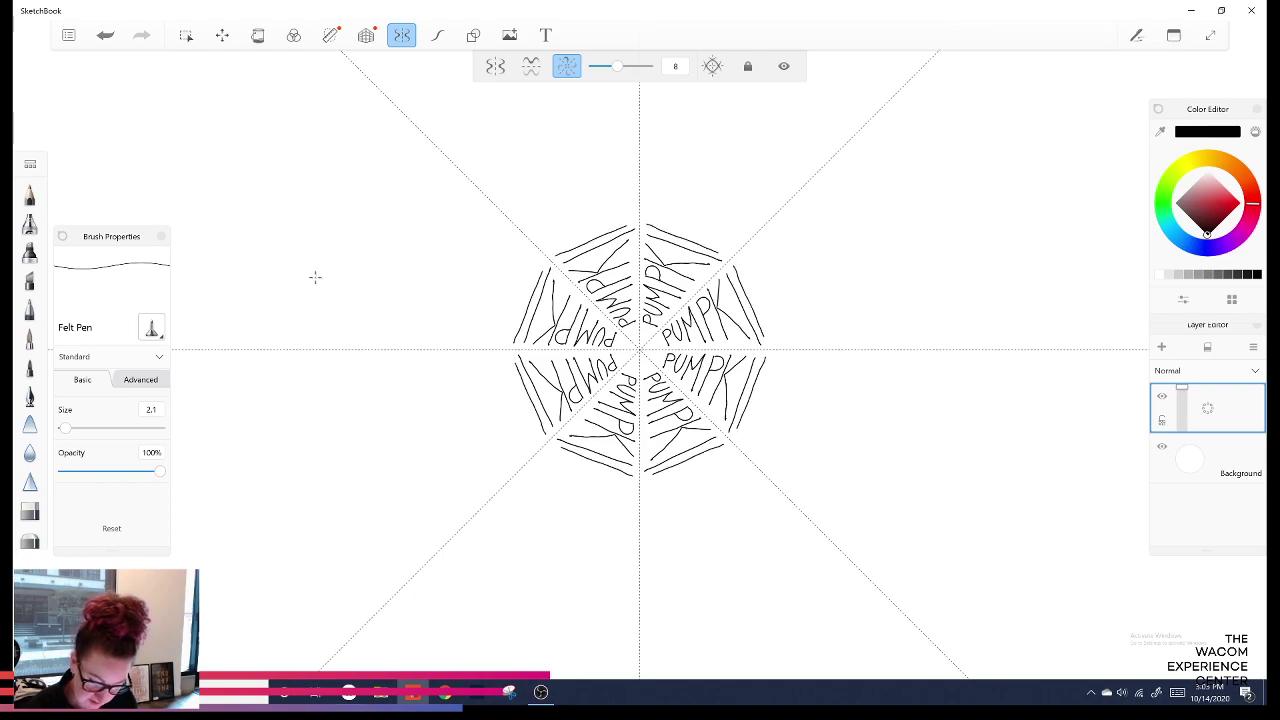
mouse_move(734, 266)
left_mouse_down()
mouse_move(777, 336)
mouse_move(748, 255)
mouse_move(767, 257)
mouse_move(791, 346)
left_mouse_up()
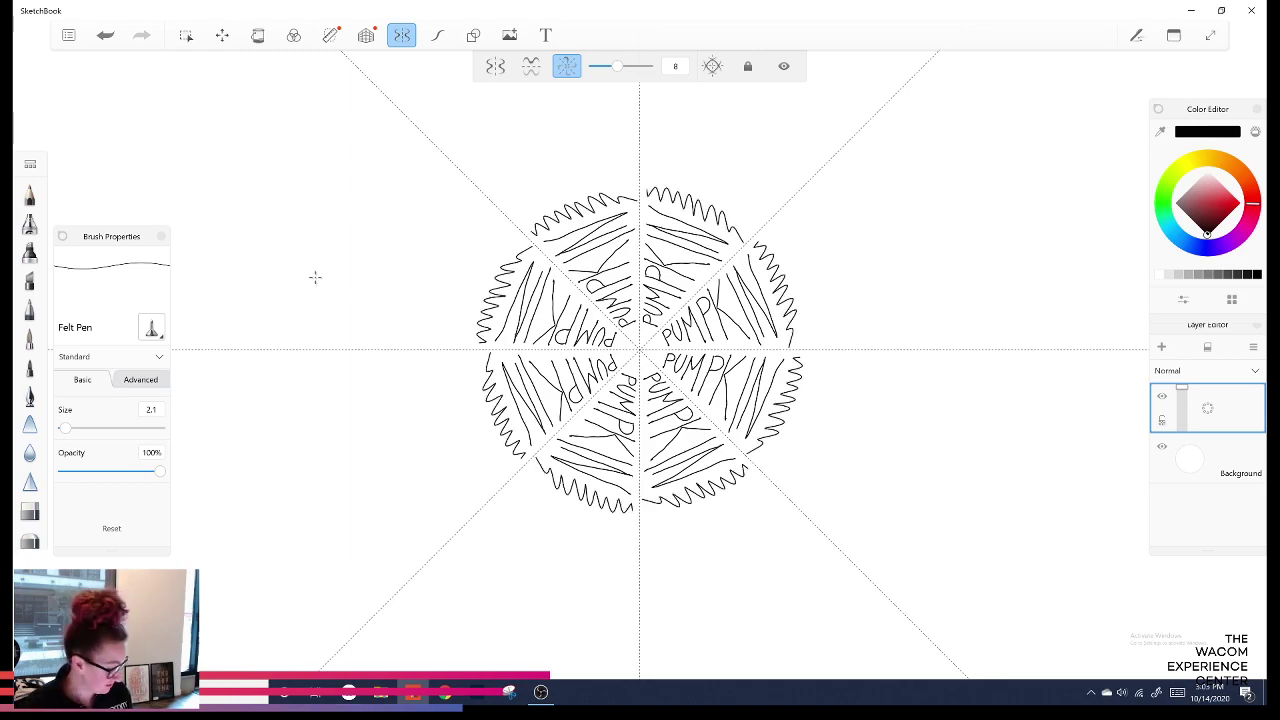
Undo all the lettering and zigzag strokes until the canvas is blank.
key("ctrl+z")
key("ctrl+z")
key("ctrl+z")
key("ctrl+z")
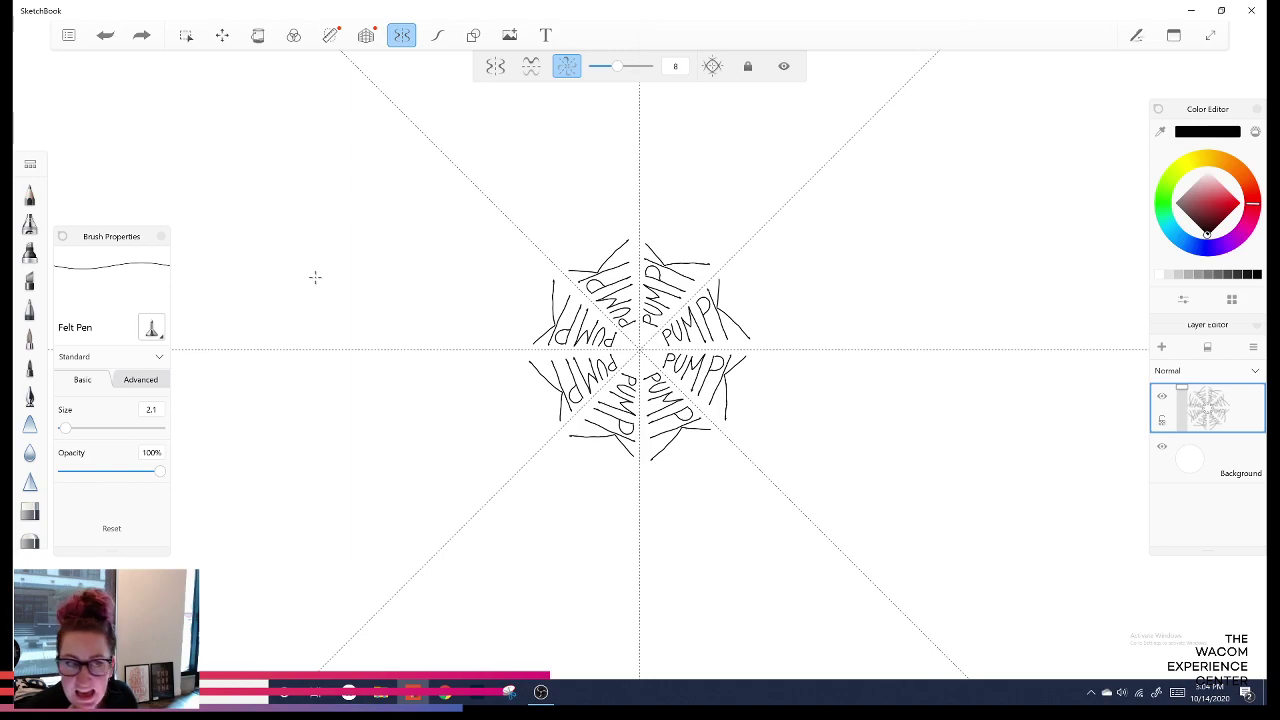
key("ctrl+z")
key("ctrl+z")
key("ctrl+z")
key("ctrl+z")
key("ctrl+z")
key("ctrl+z")
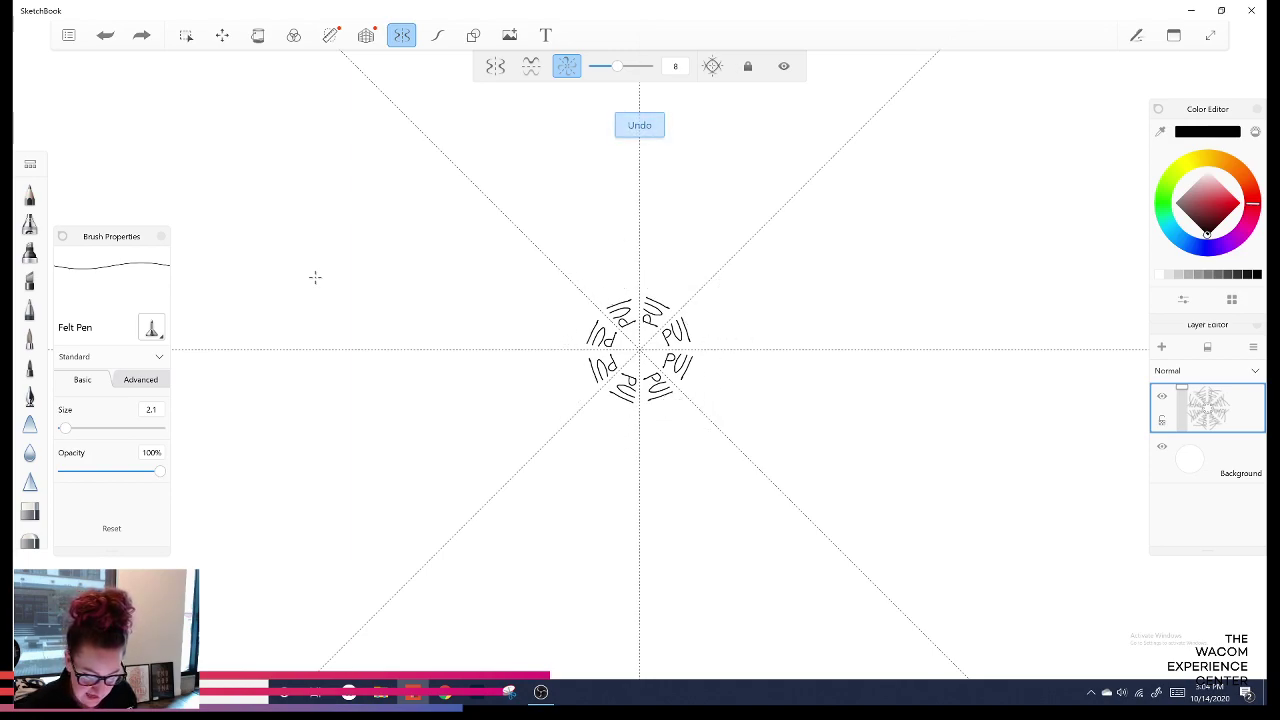
key("ctrl+z")
key("ctrl+z")
key("ctrl+z")
key("ctrl+z")
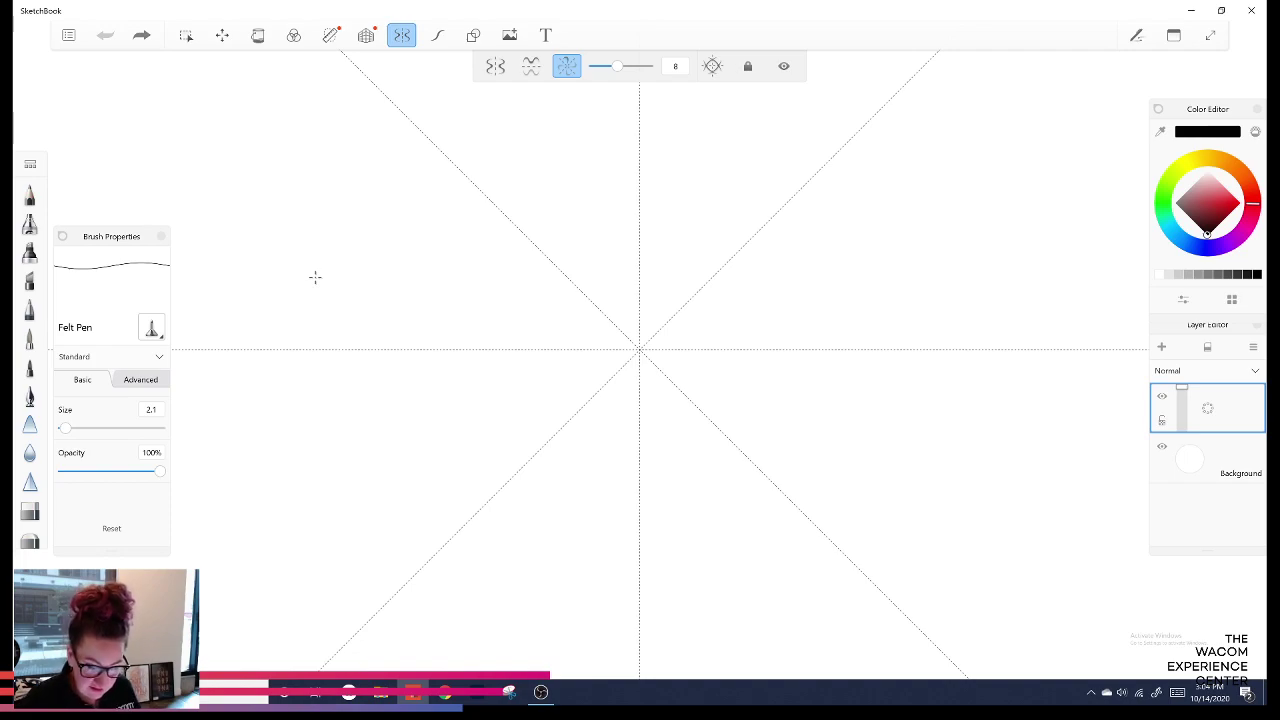
Set the radial symmetry to 16 sections, turn on stroke smoothing, and draw a ring of narrow looped petals at the centre.
left_click_drag(617, 66, 649, 66)
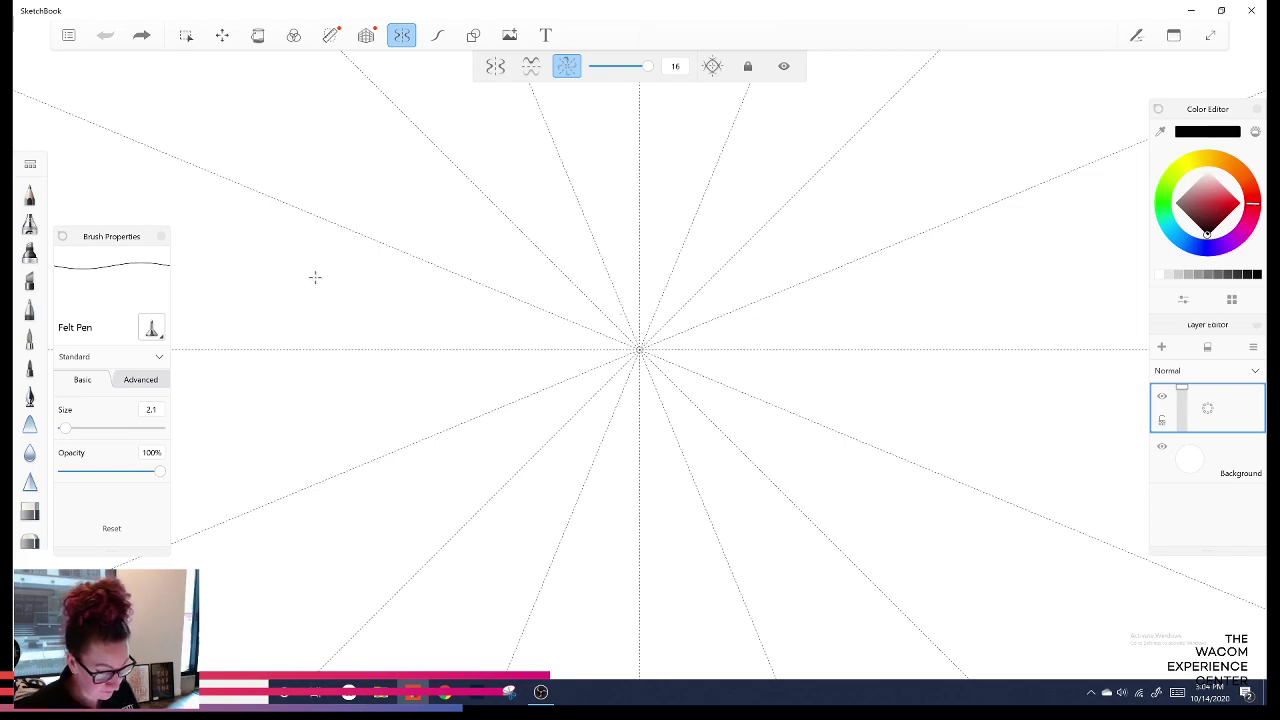
left_click(437, 35)
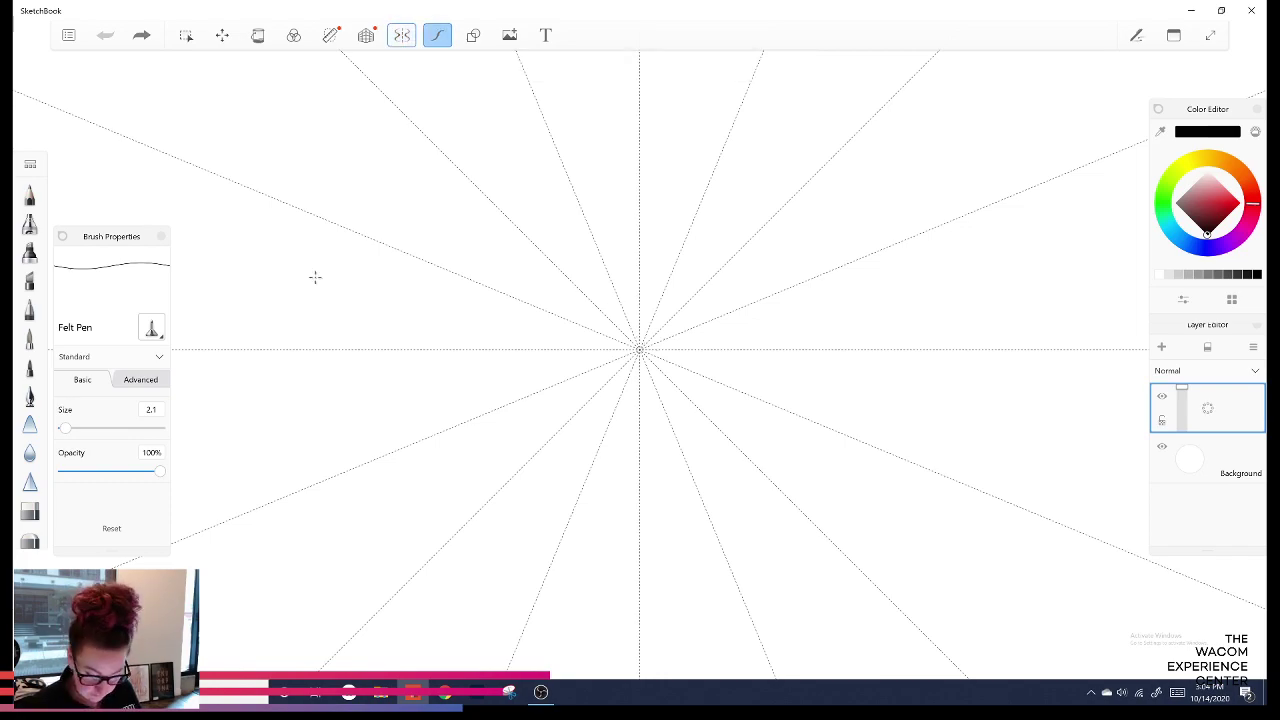
mouse_move(640, 347)
left_mouse_down()
mouse_move(648, 314)
mouse_move(639, 346)
left_mouse_up()
key("ctrl+z")
key("ctrl+z")
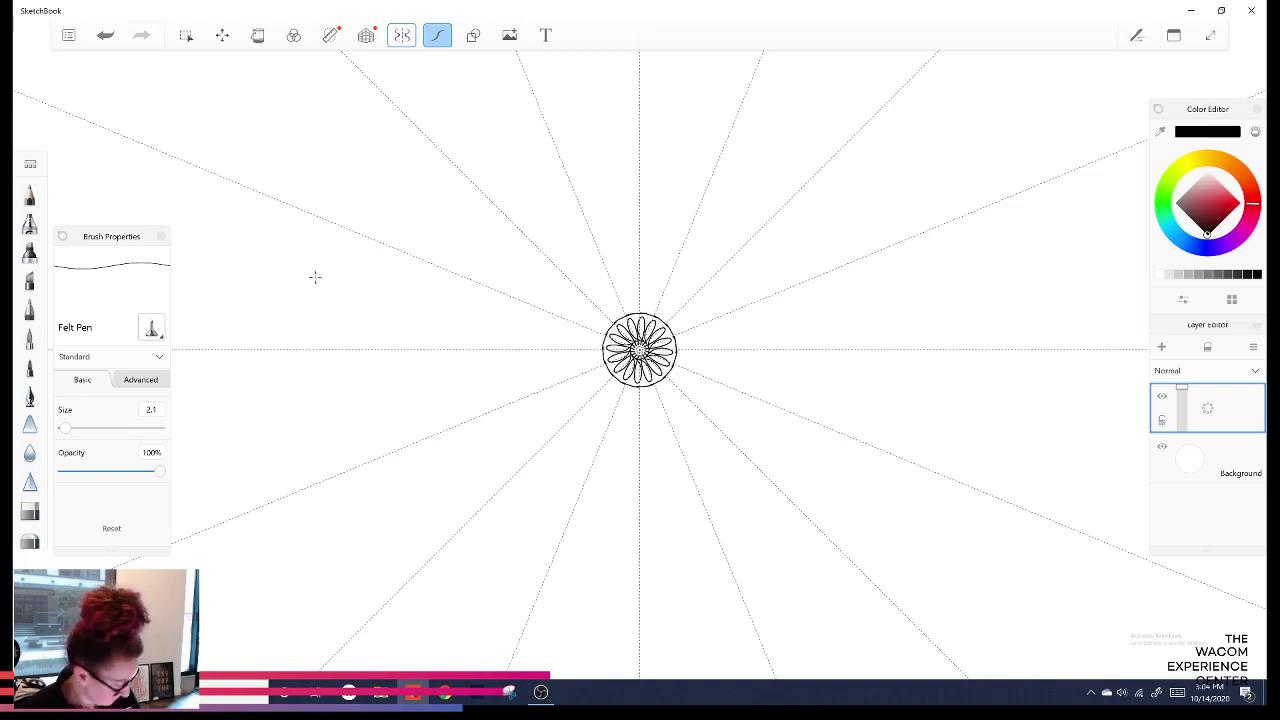
Try plain circles, a scalloped ring and small teardrop curls around the centre flower, undoing each attempt.
key("ctrl+z")
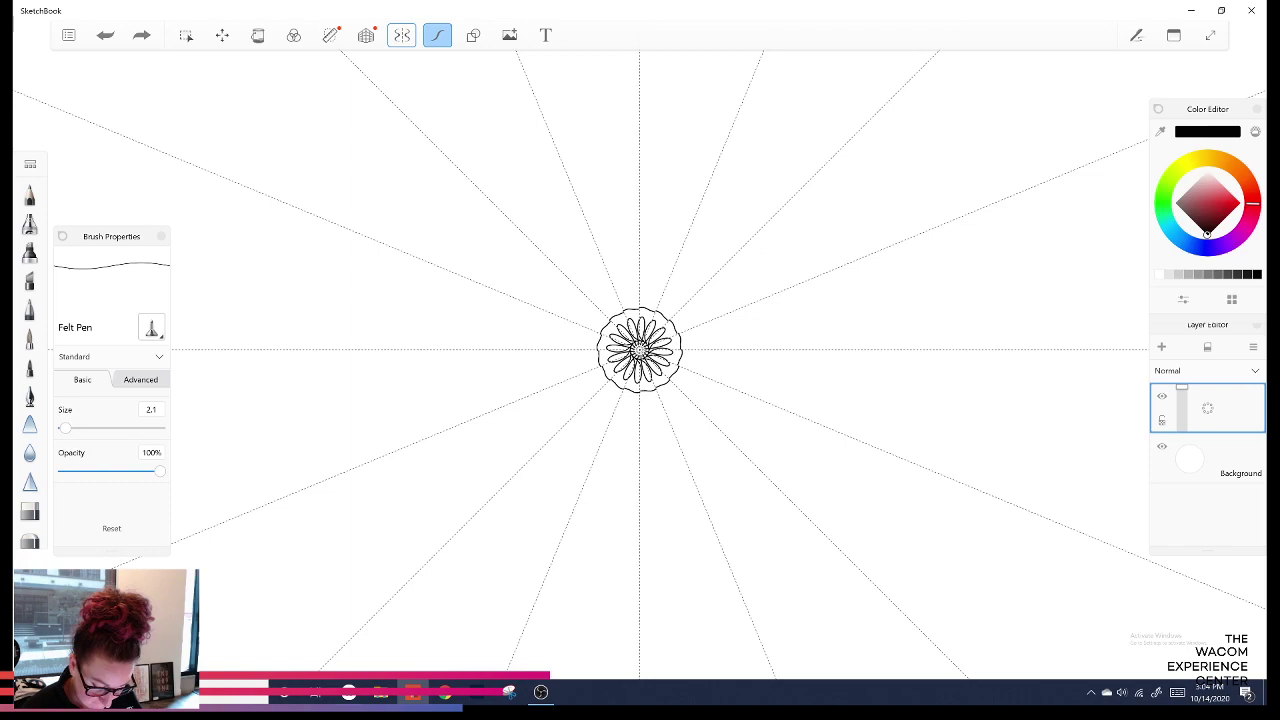
key("ctrl+z")
left_click_drag(640, 308, 656, 311)
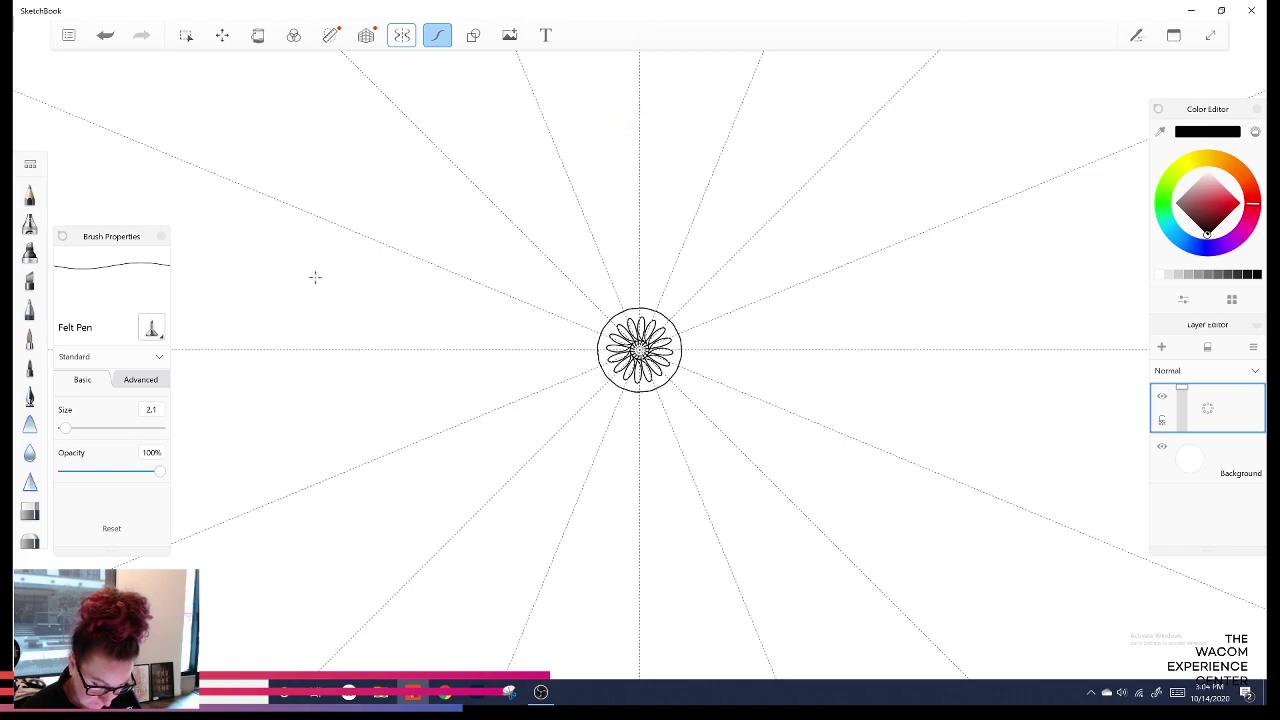
key("ctrl+z")
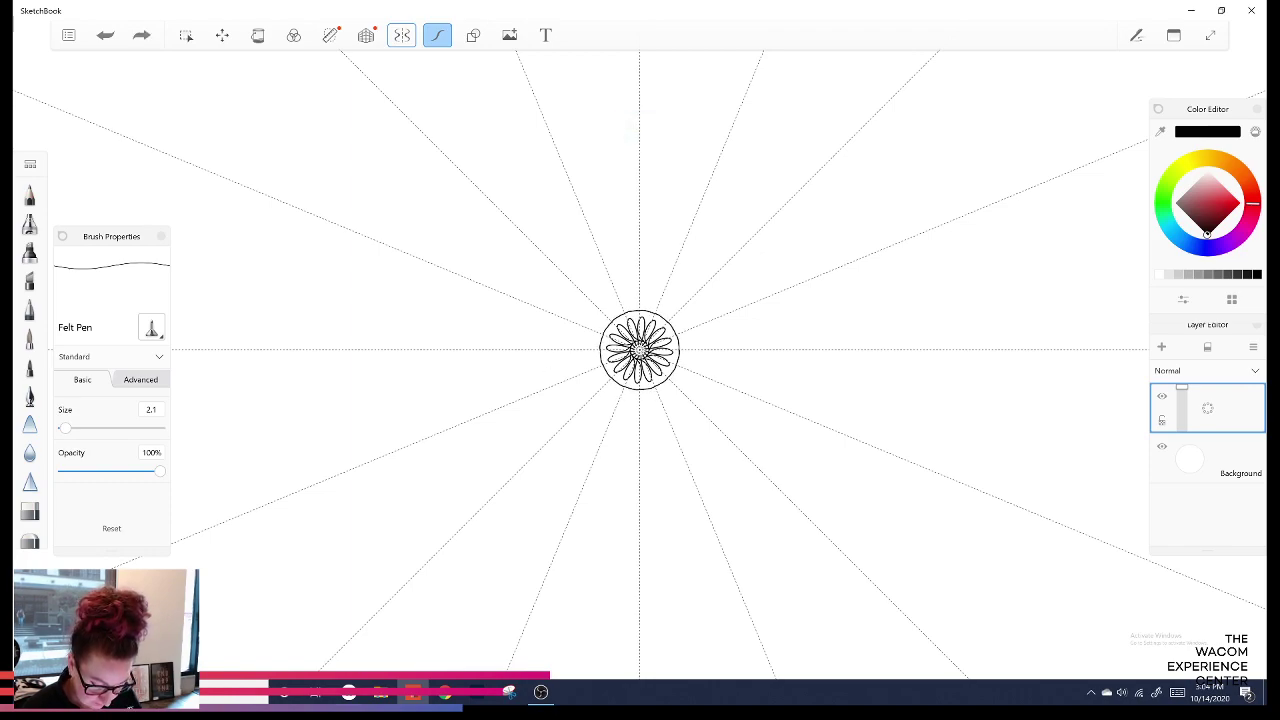
key("ctrl+z")
mouse_move(644, 317)
left_mouse_down()
mouse_move(650, 296)
mouse_move(657, 320)
mouse_move(645, 308)
left_mouse_up()
key("ctrl+z")
key("ctrl+z")
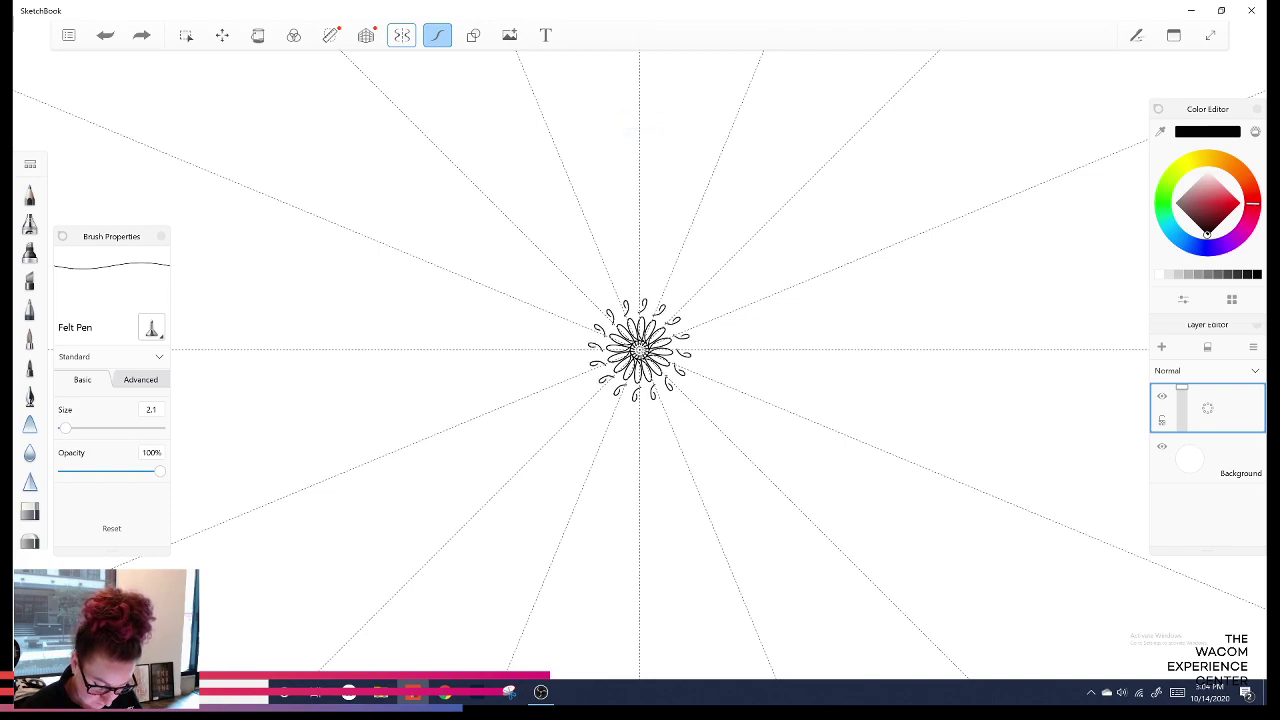
key("ctrl+z")
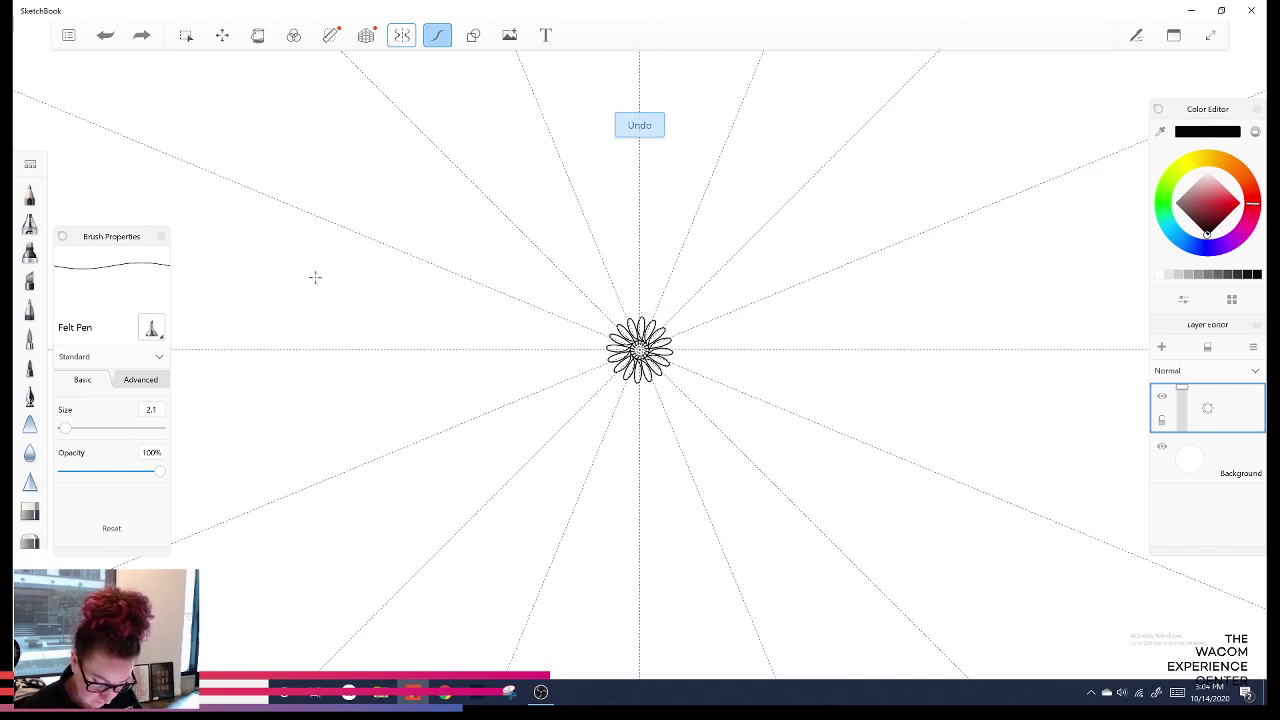
Draw a ring of connected small loops around the centre flower, undoing unsatisfactory versions, and try extra overlapping petals inside it.
left_click_drag(672, 322, 674, 378)
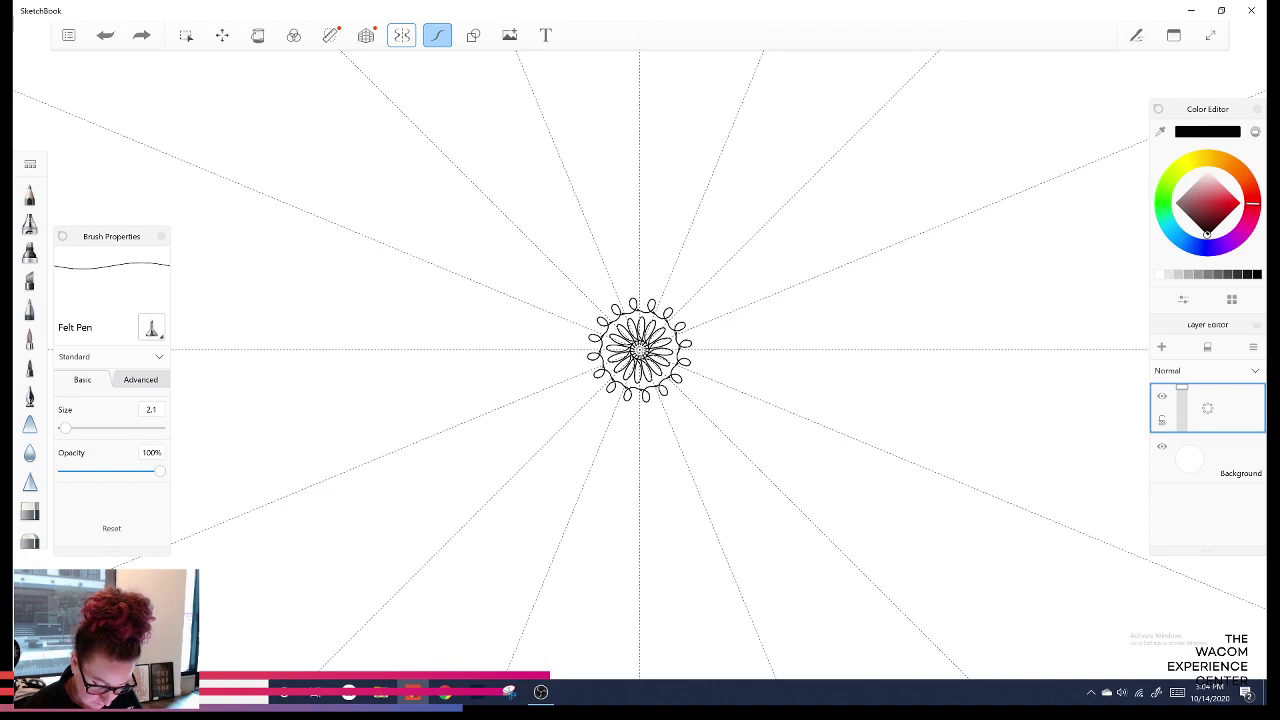
key("ctrl+z")
mouse_move(662, 319)
left_mouse_down()
mouse_move(677, 313)
mouse_move(686, 340)
left_mouse_up()
key("ctrl+z")
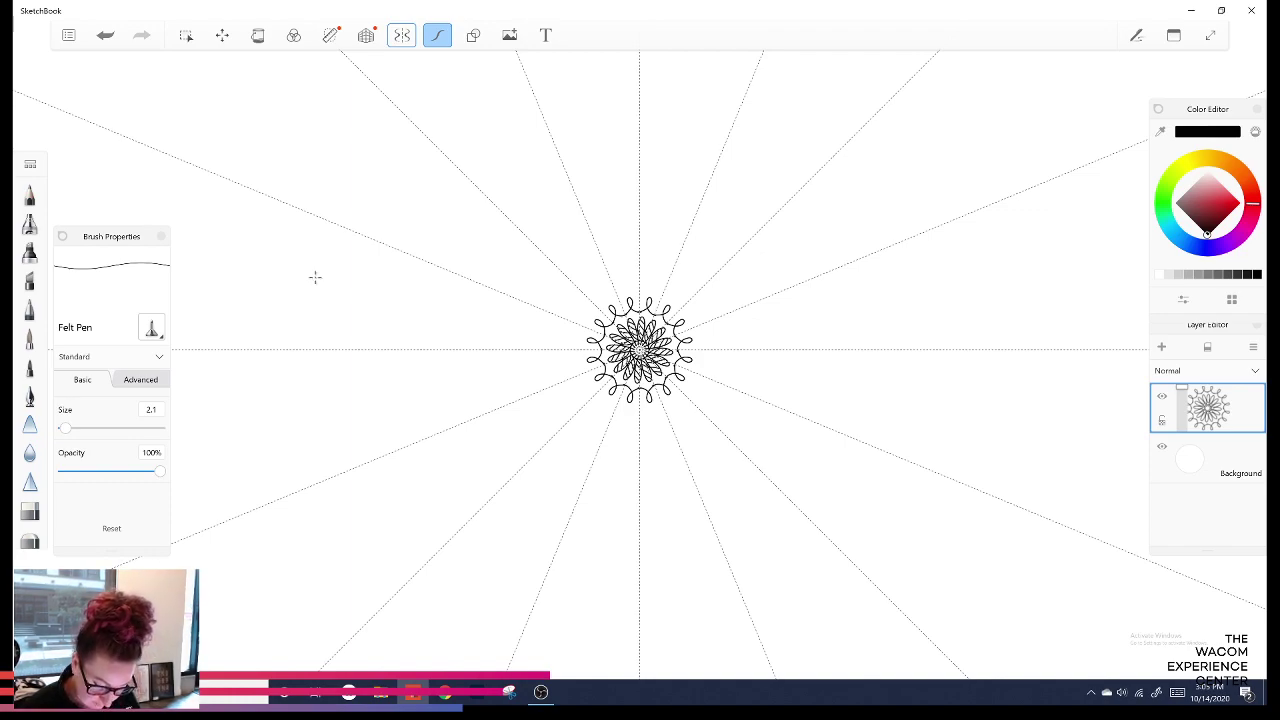
key("ctrl+z")
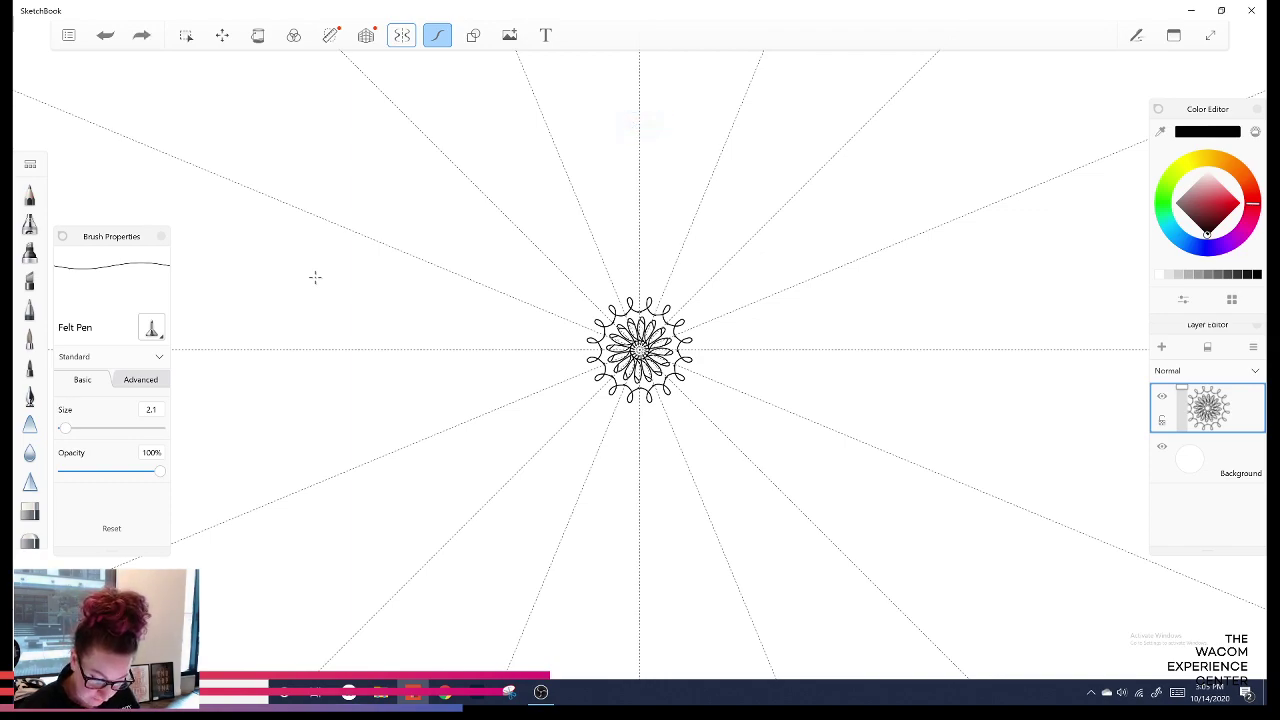
Add concentric rings at the flower's centre and filled dots between the loops, switching stroke smoothing off for the dots and back on.
mouse_move(643, 340)
left_mouse_down()
mouse_move(645, 322)
mouse_move(642, 344)
left_mouse_up()
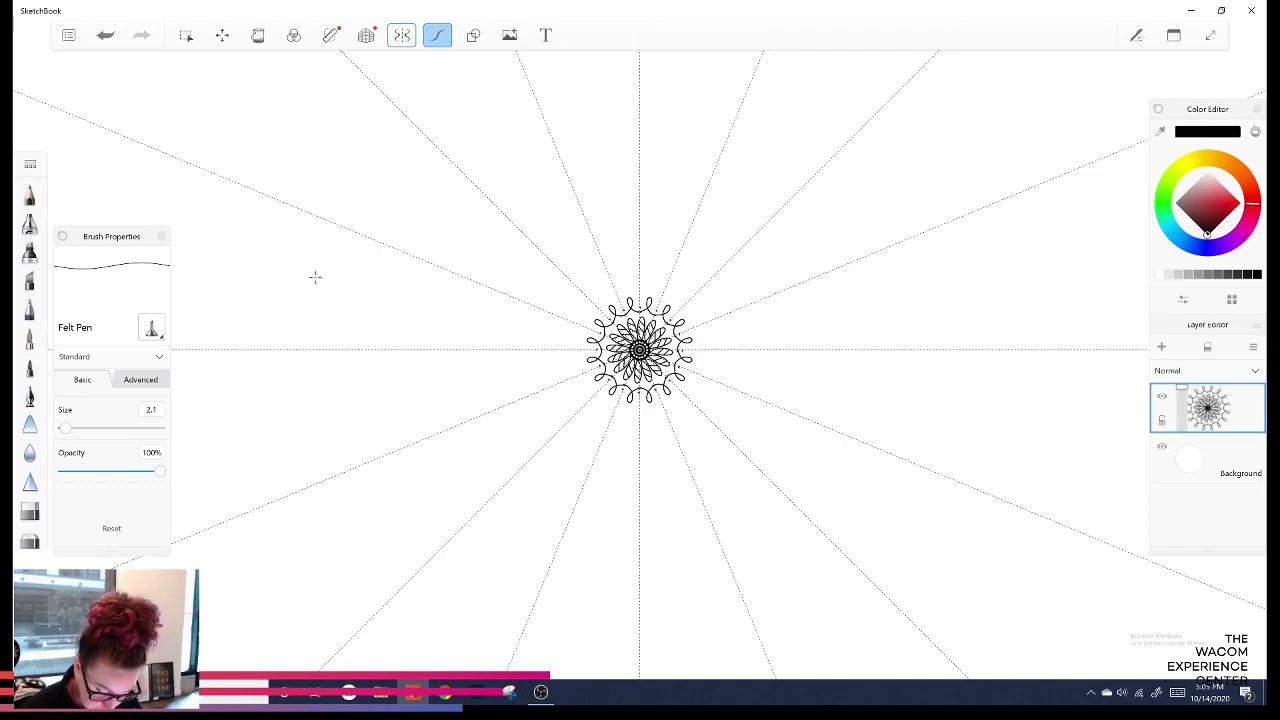
key("x")
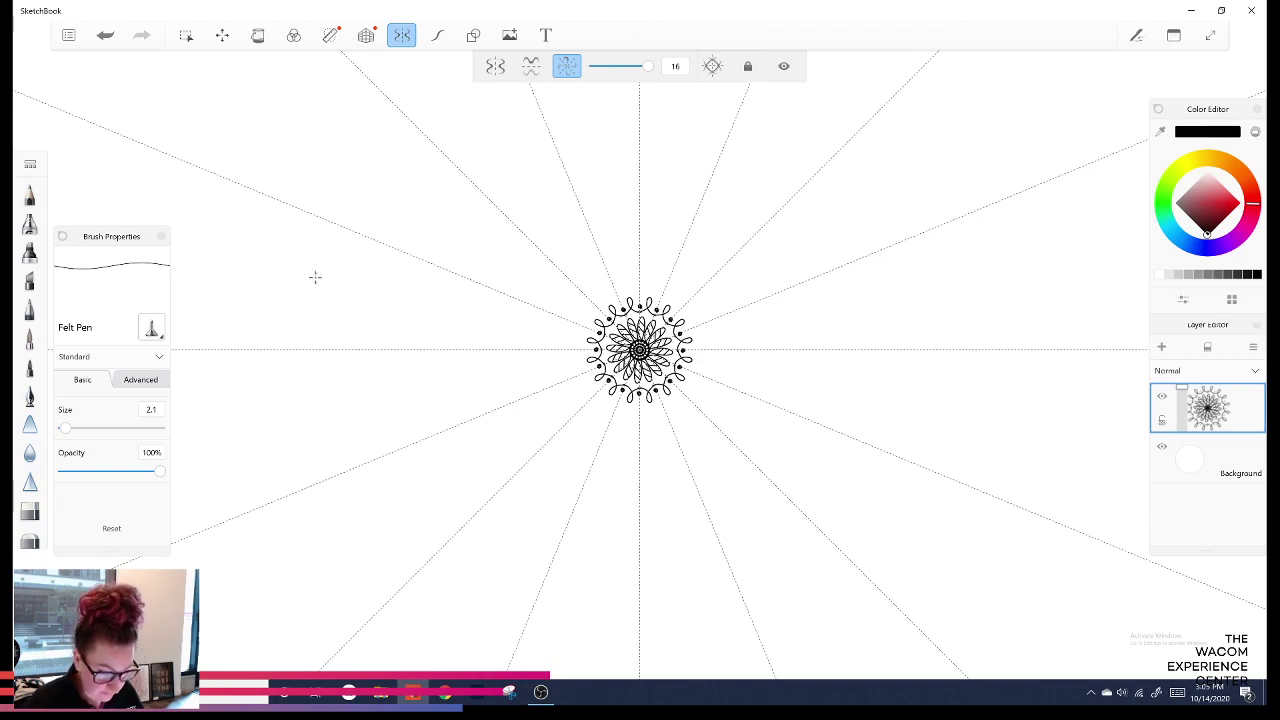
key("j")
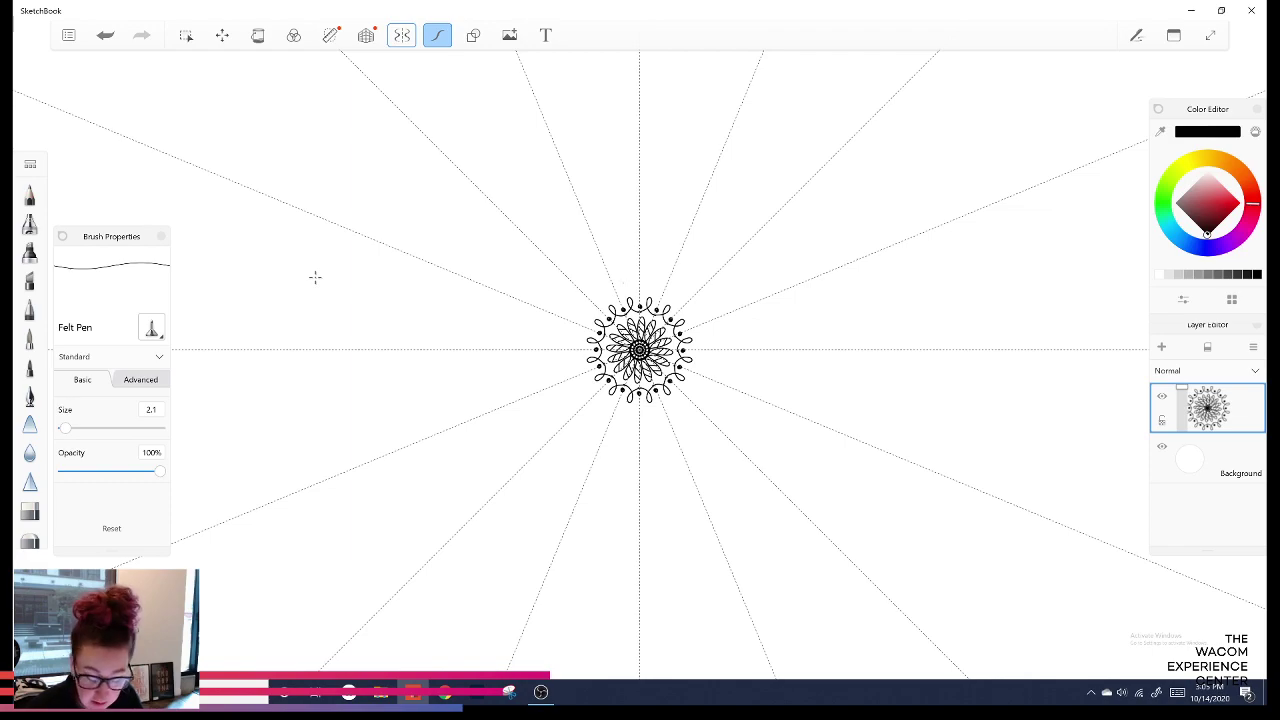
Enclose the loop ring in two closely spaced concentric circles, undoing and redrawing the outer one.
left_click_drag(617, 295, 640, 290)
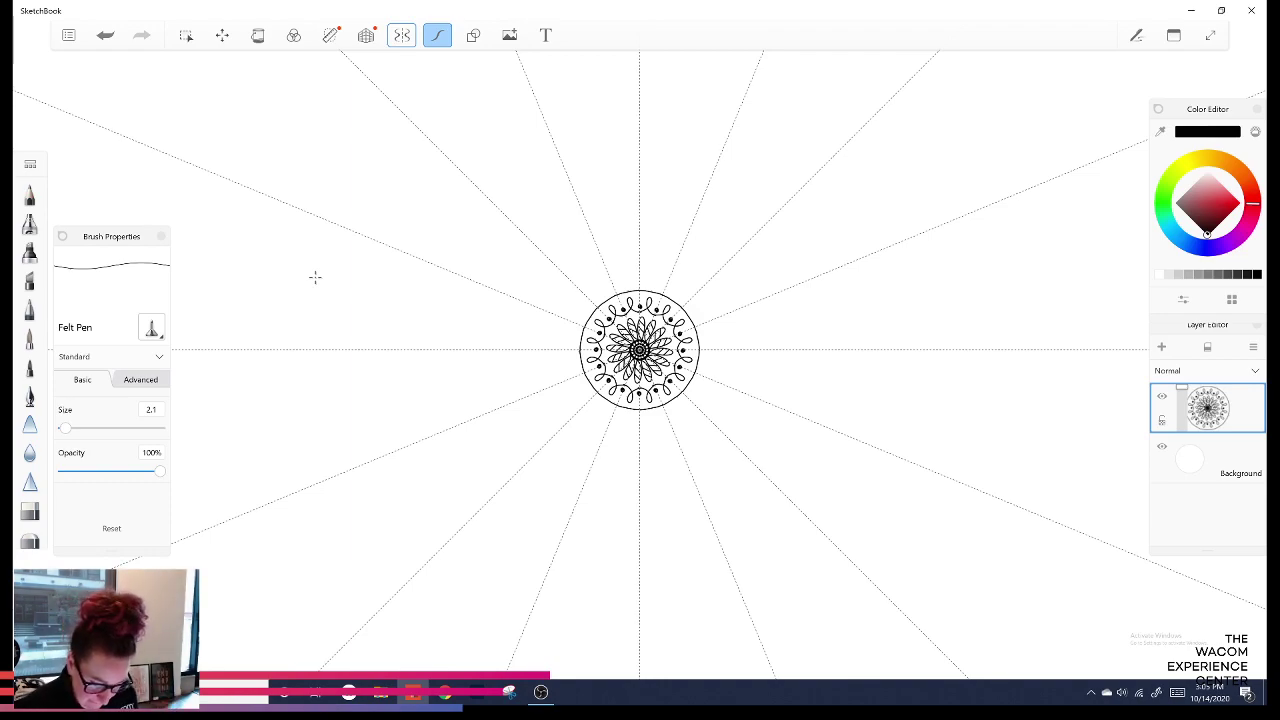
left_click_drag(639, 289, 647, 290)
key("ctrl+z")
left_click_drag(648, 290, 663, 293)
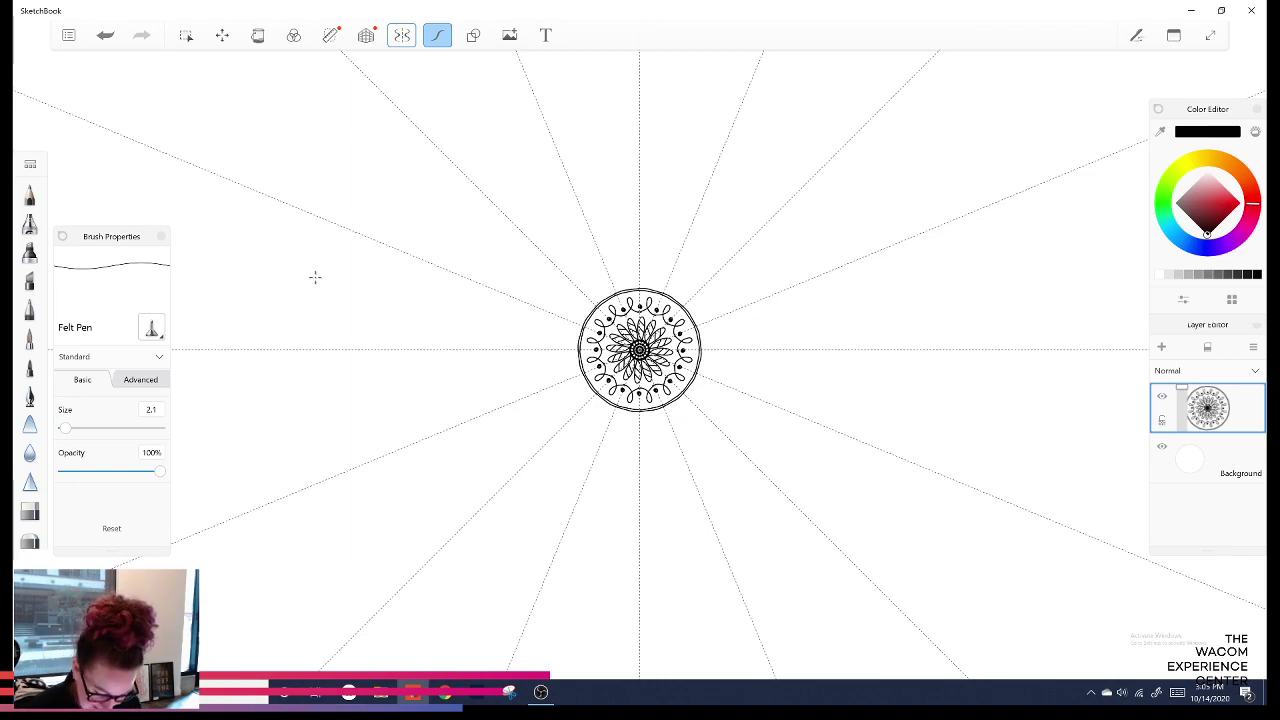
Add a third circle just outside the double circle, undoing the uneven attempts and redrawing it.
left_click_drag(641, 287, 664, 291)
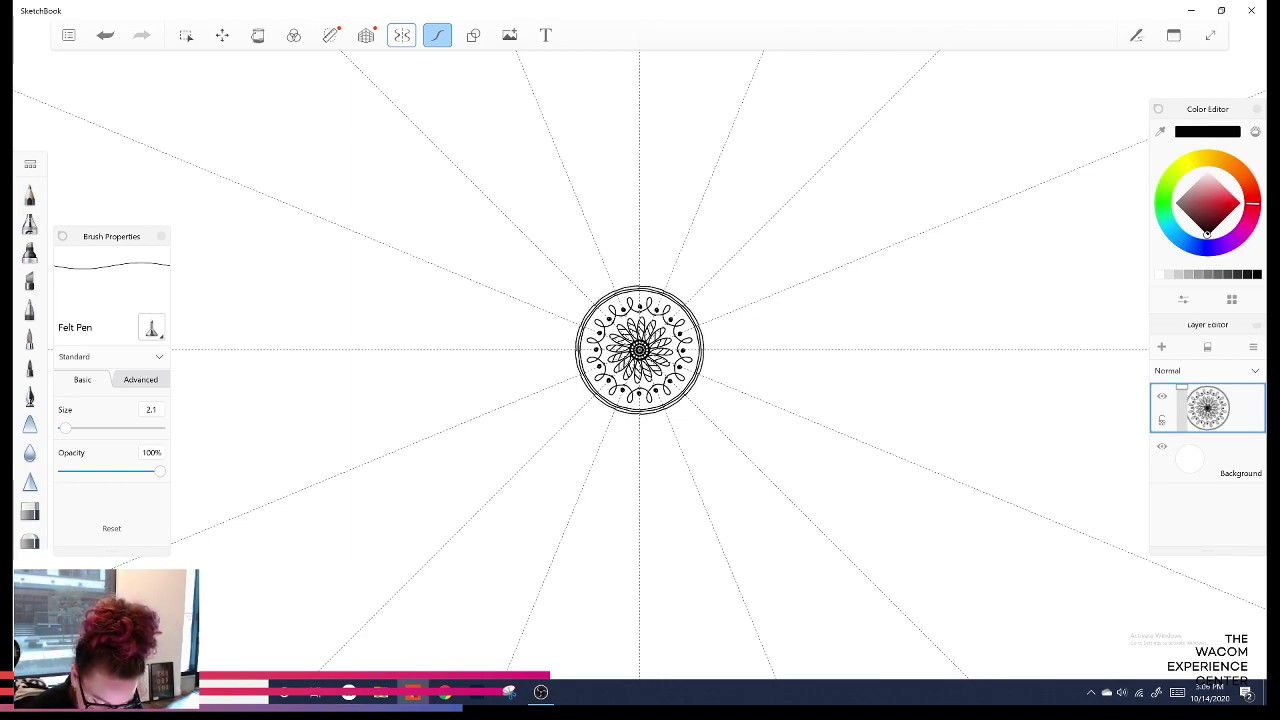
key("ctrl+z")
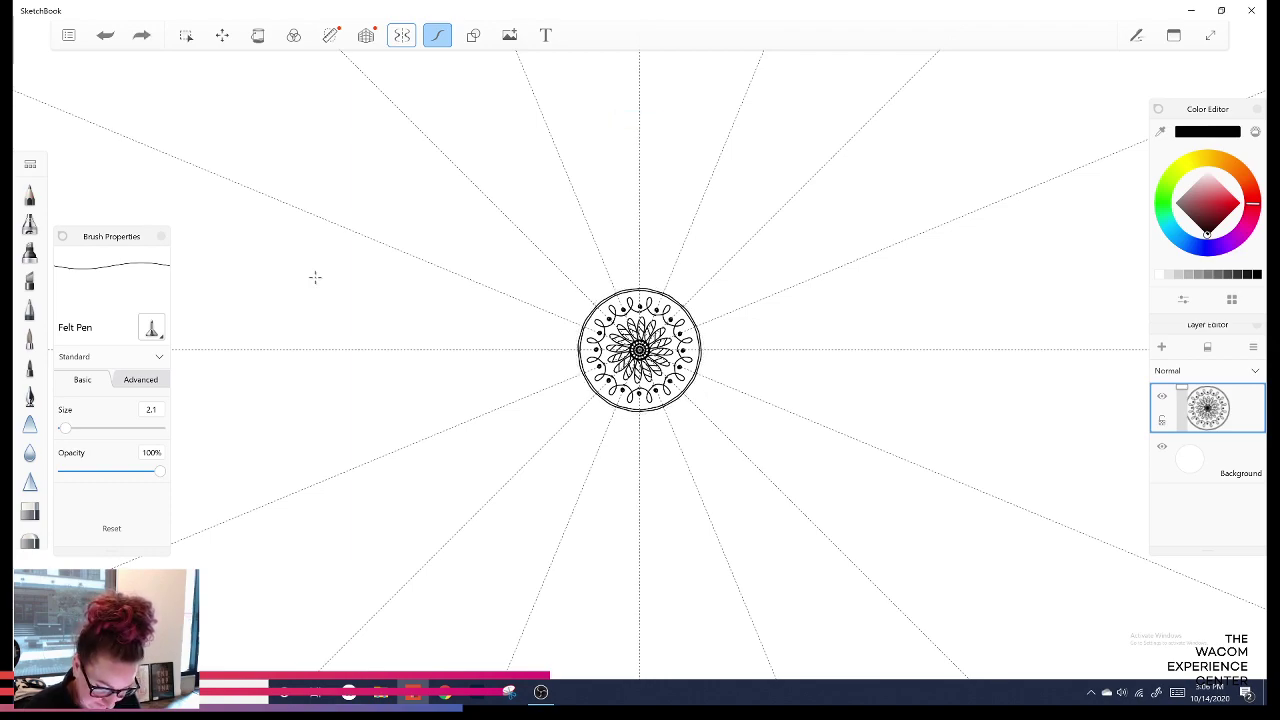
key("ctrl+z")
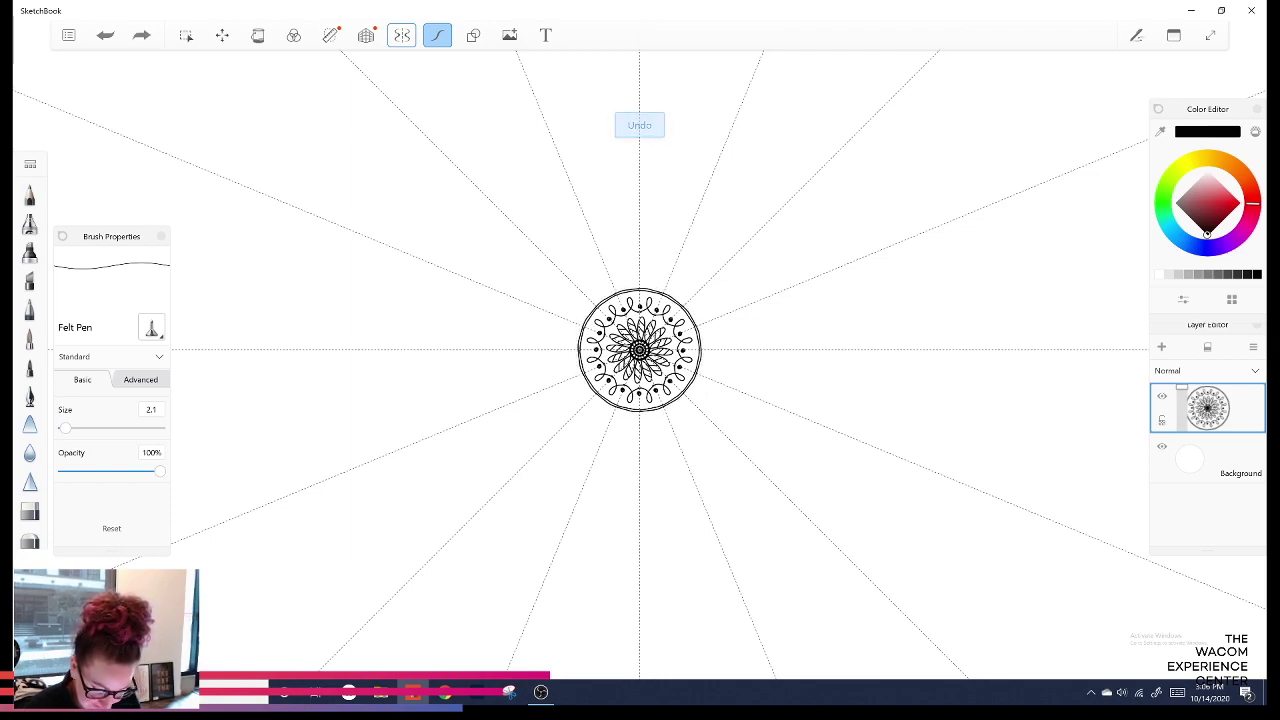
key("ctrl+z")
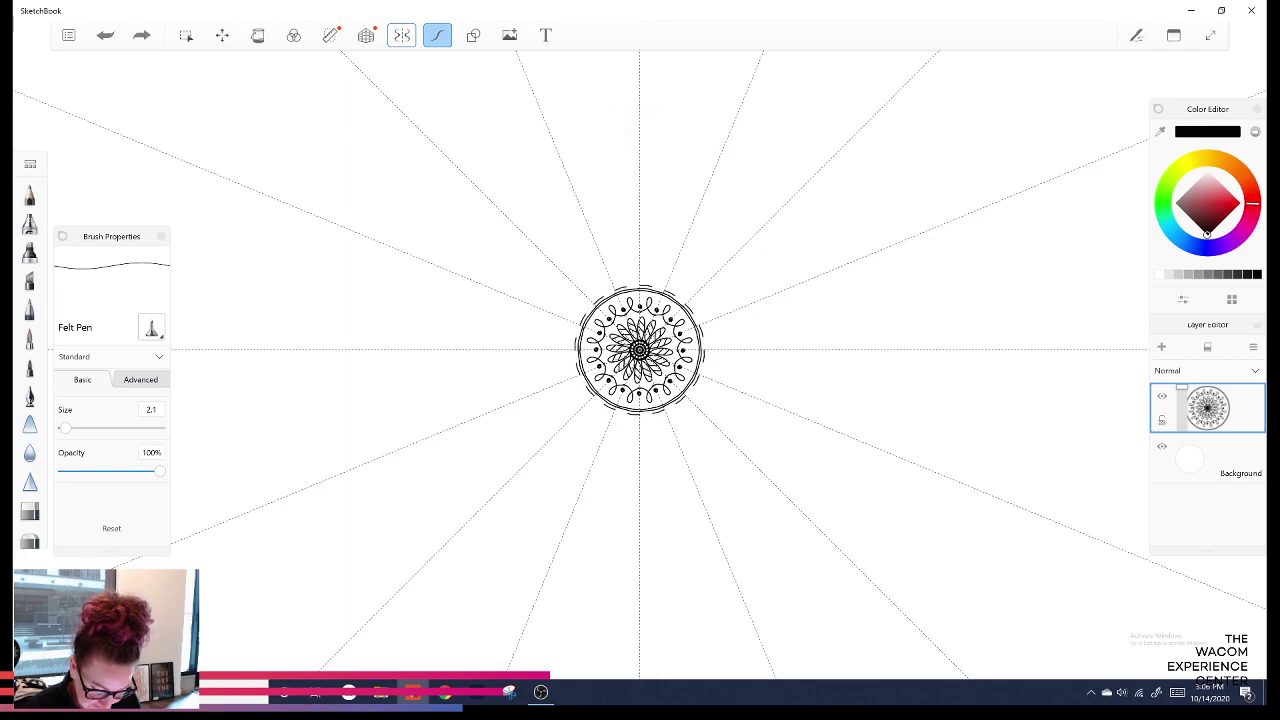
key("ctrl+y")
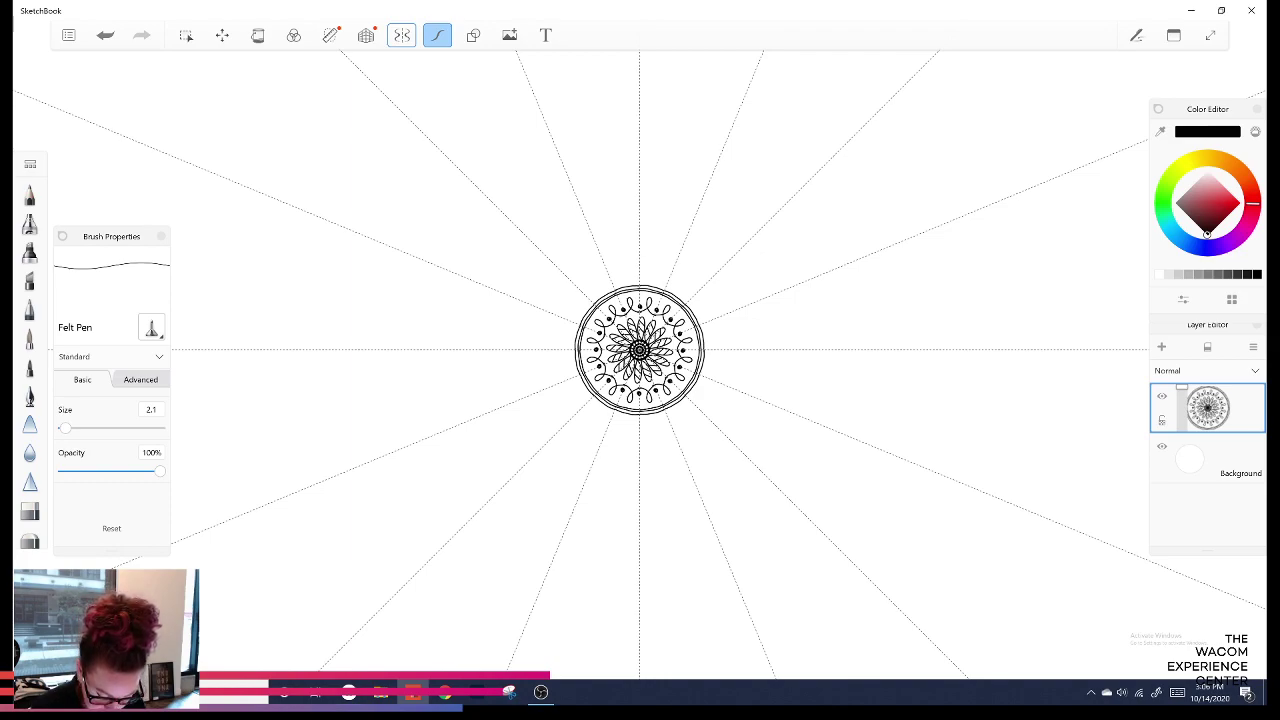
Draw S-shaped petal edges radiating from the outer circle, undoing and redrawing them to refine their length and curve.
left_click_drag(639, 263, 617, 287)
key("ctrl+z")
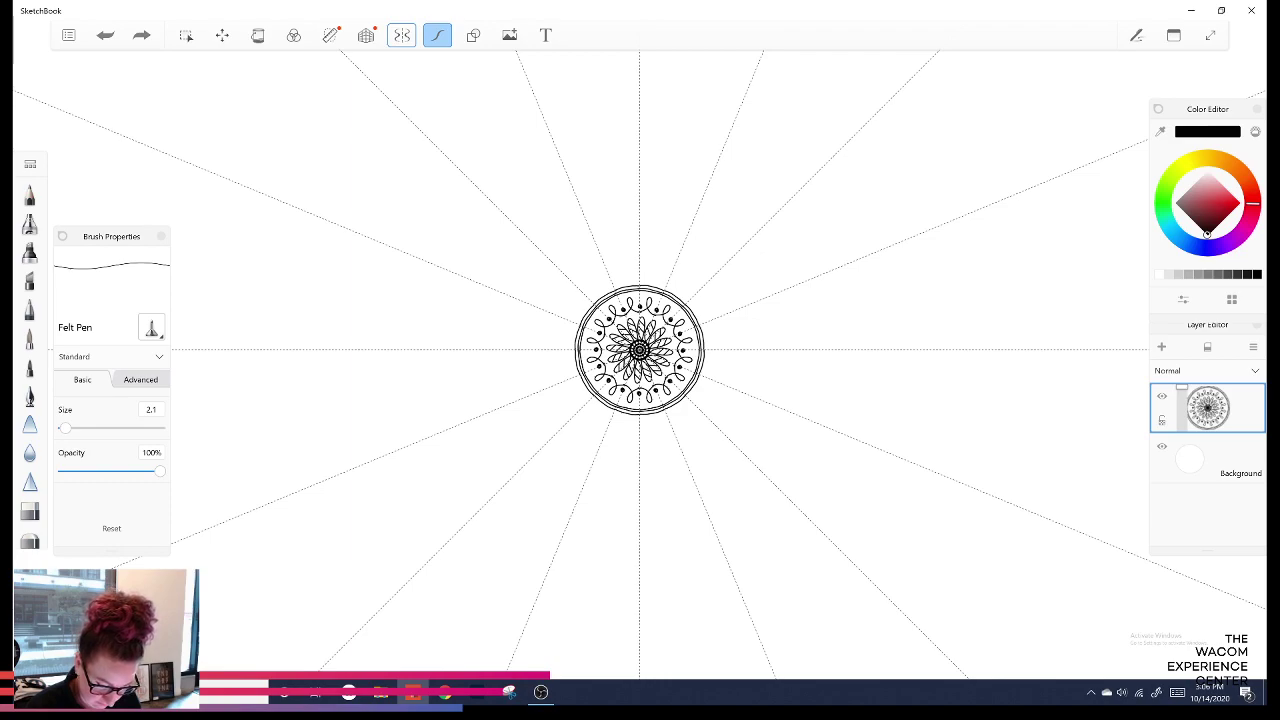
key("ctrl+y")
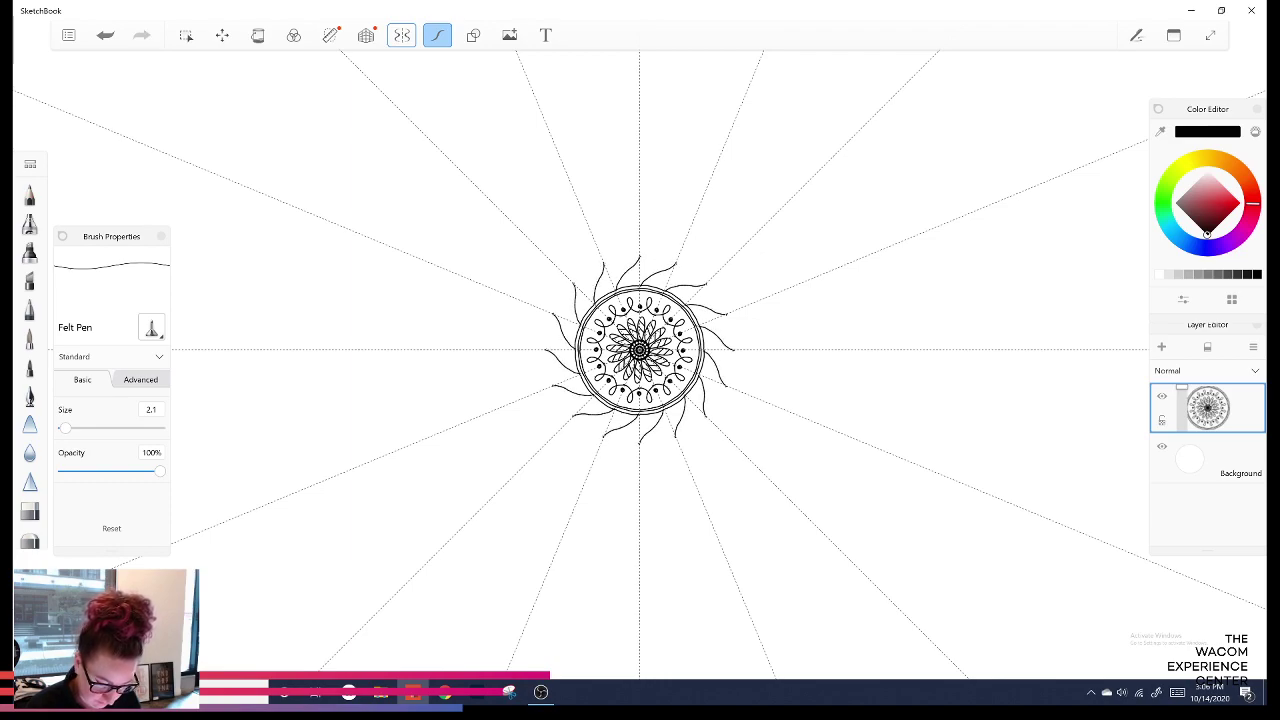
key("ctrl+z")
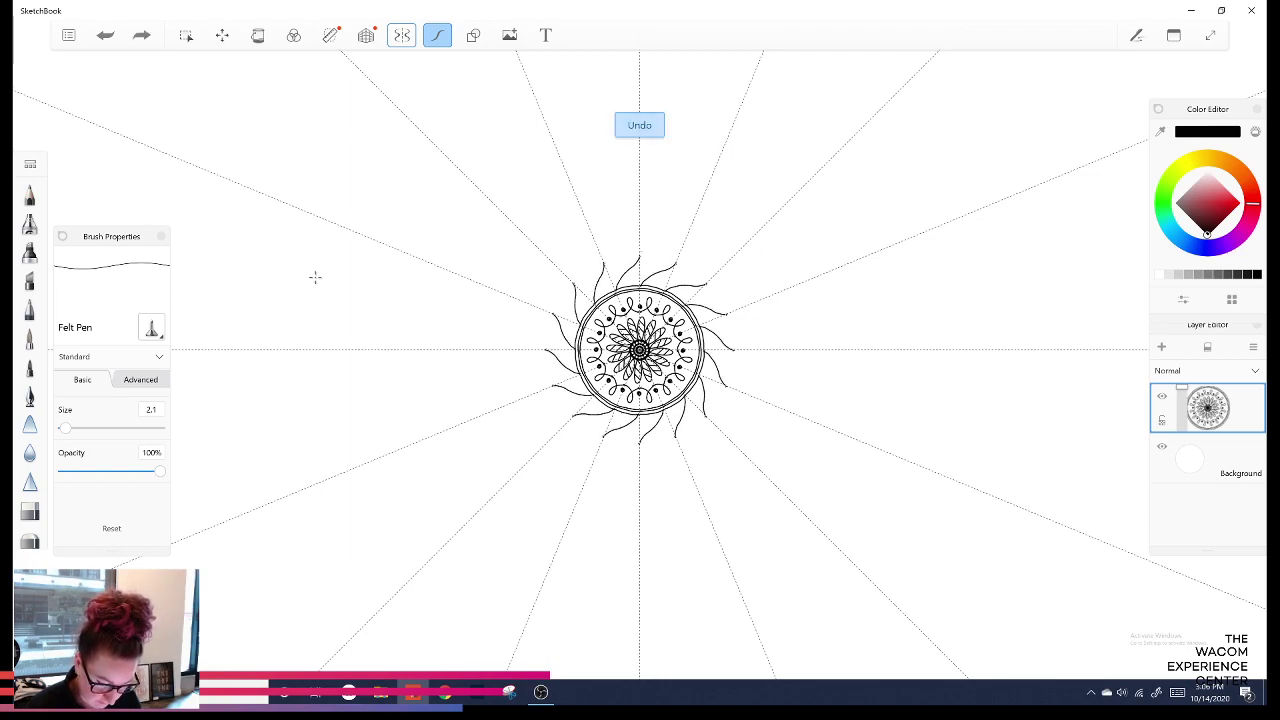
key("ctrl+z")
key("ctrl+y")
key("ctrl+y")
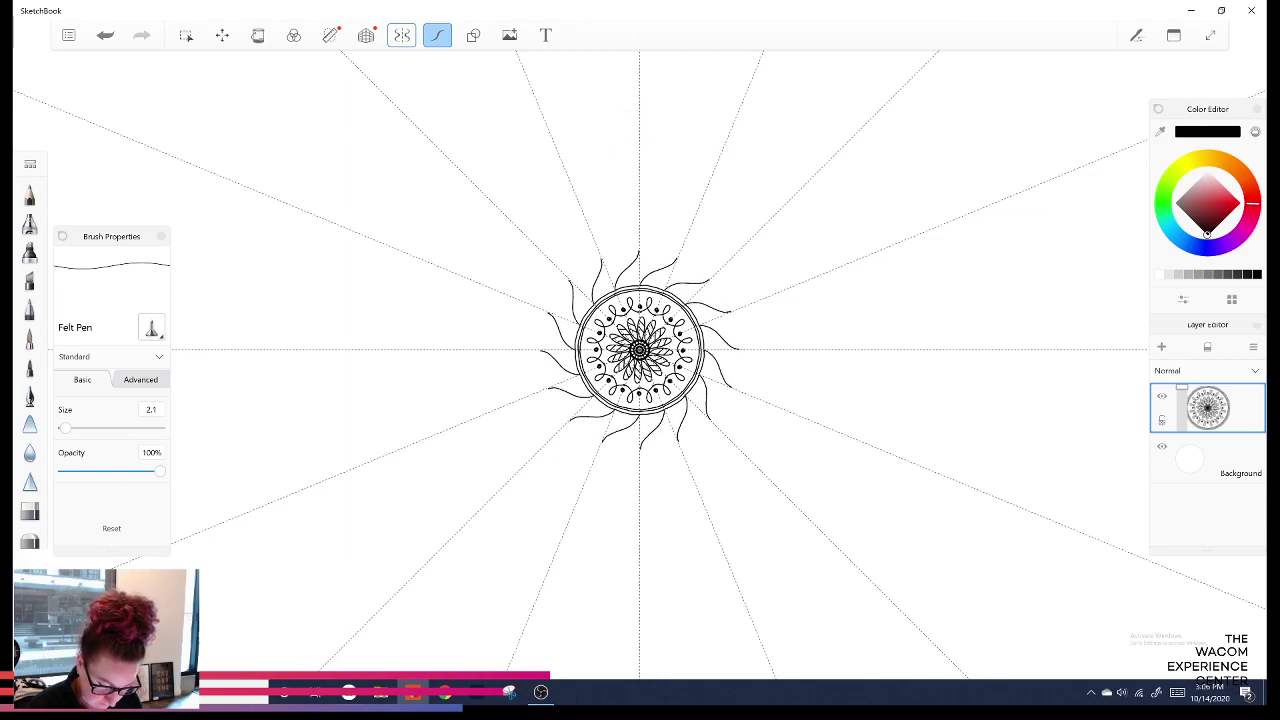
Close the curves into a ring of overlapping pointed petals and decorate their insides with teardrops and small arcs.
key("ctrl+z")
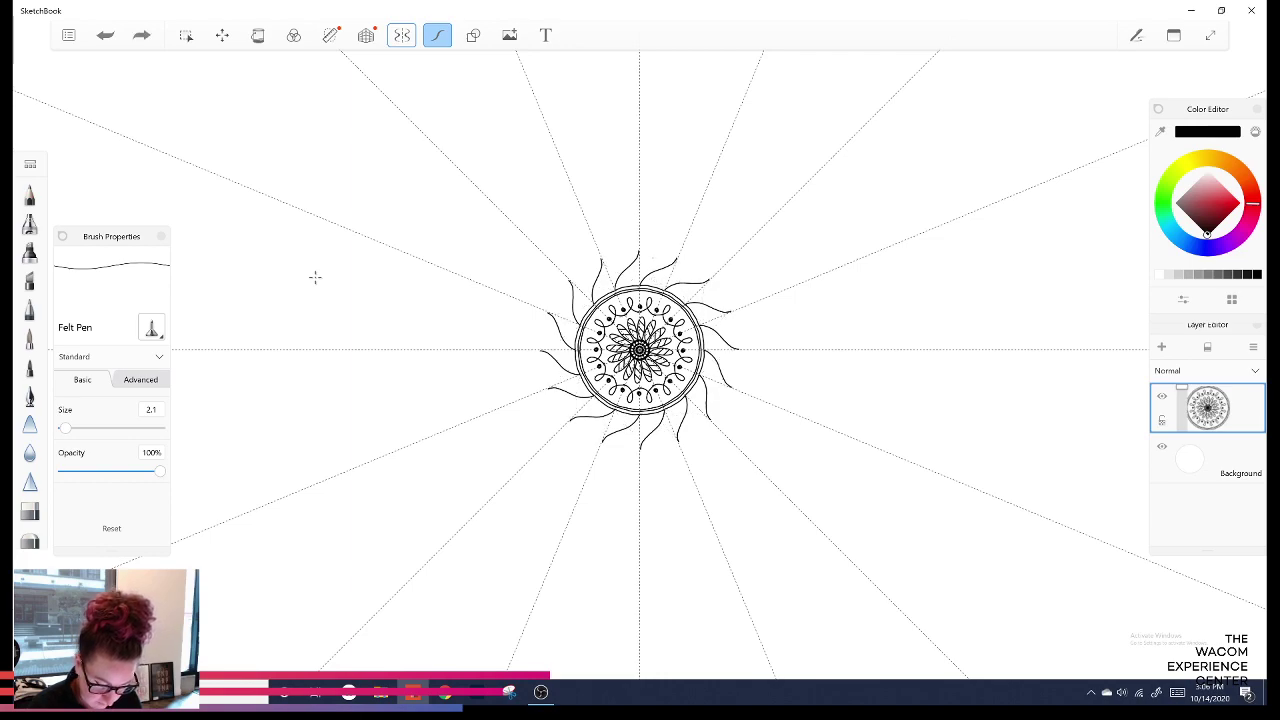
key("ctrl+y")
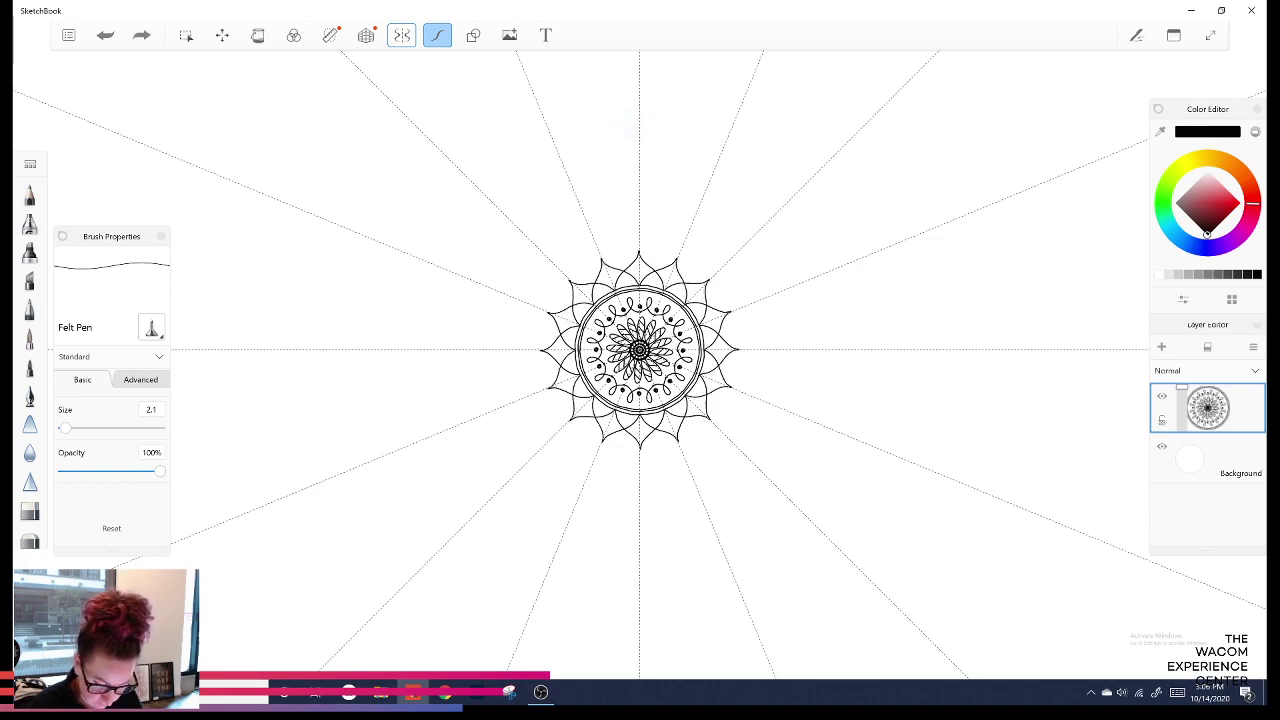
key("ctrl+y")
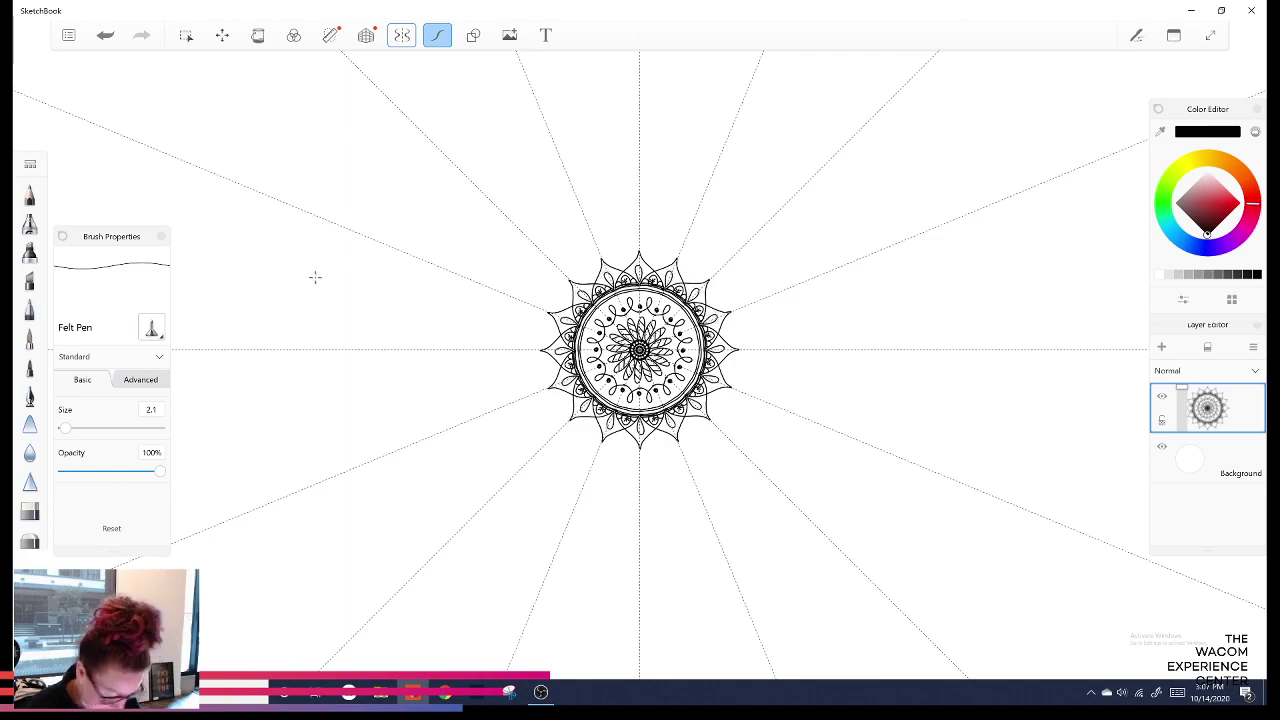
Draw a narrow striped teardrop inside each outer petal, undoing and redrawing it to refine its shape.
key("ctrl+z")
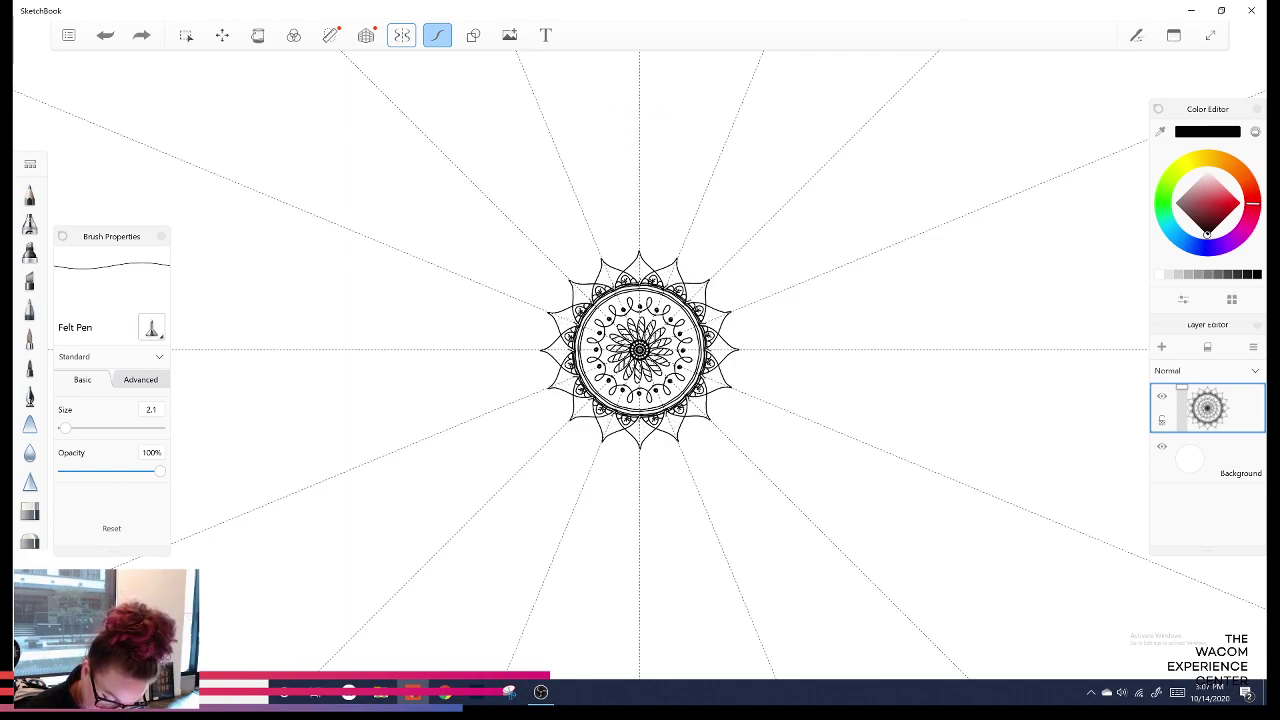
key("ctrl+y")
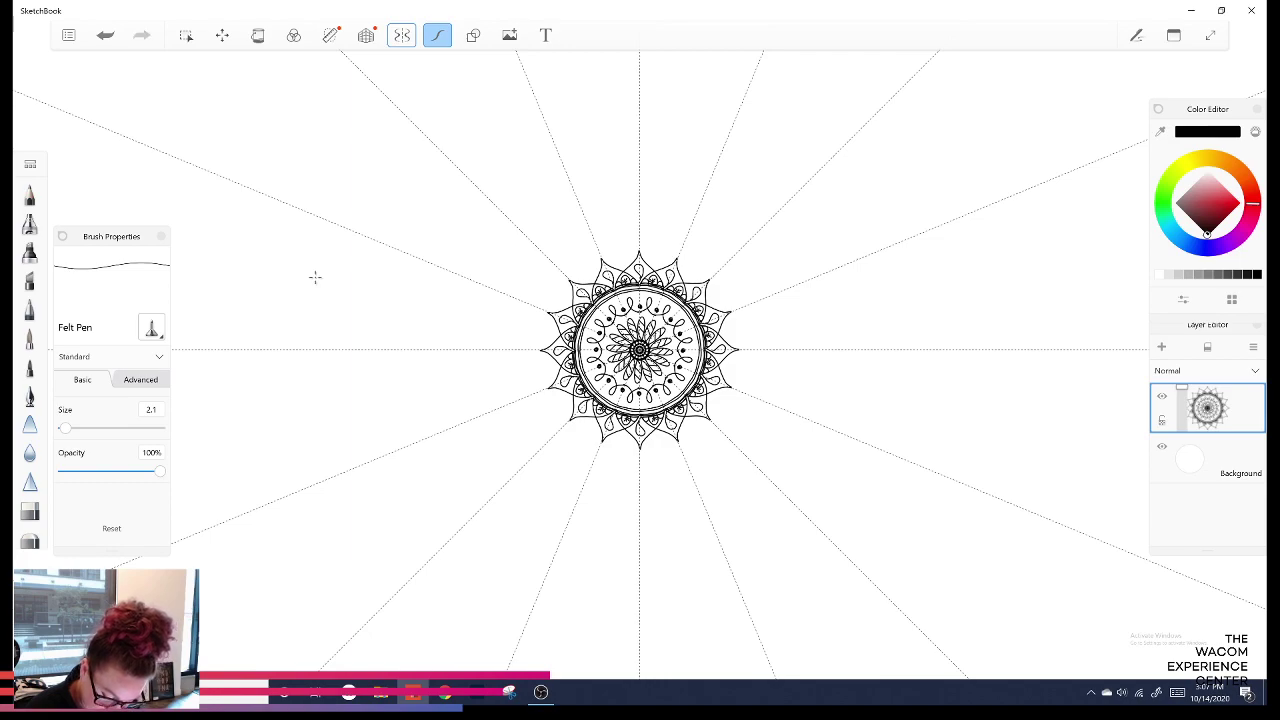
key("ctrl+z")
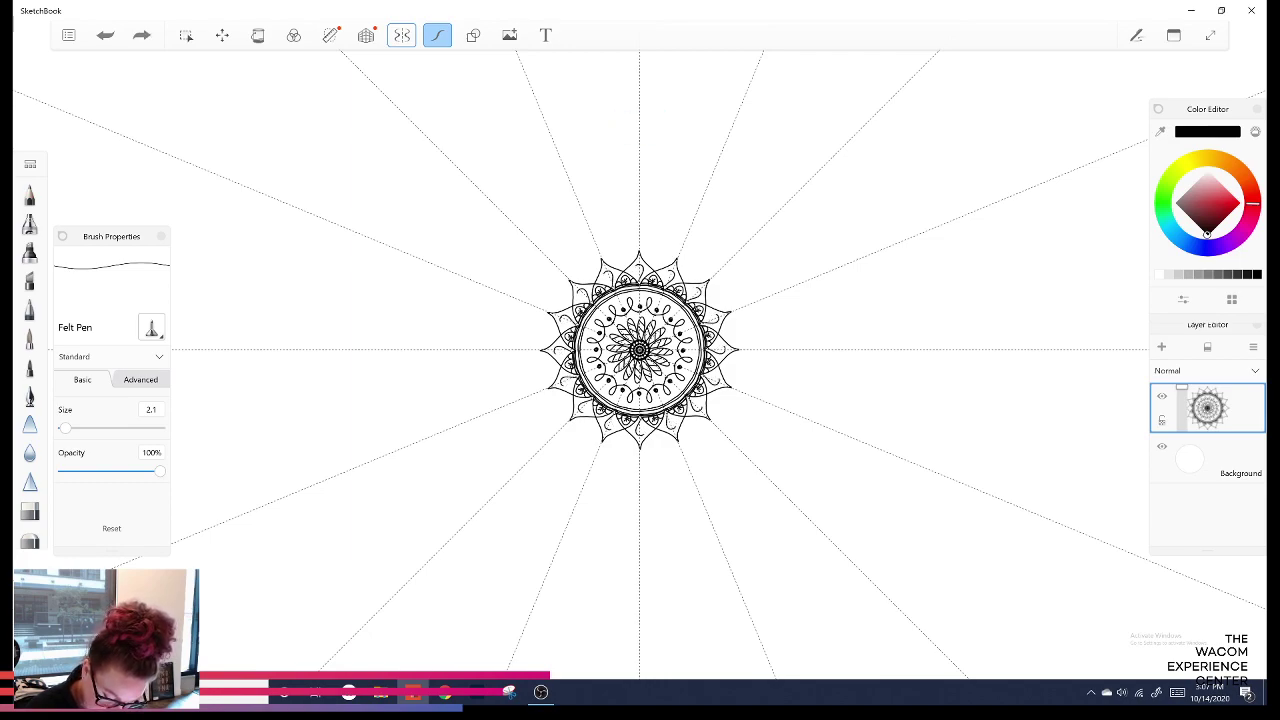
key("ctrl+y")
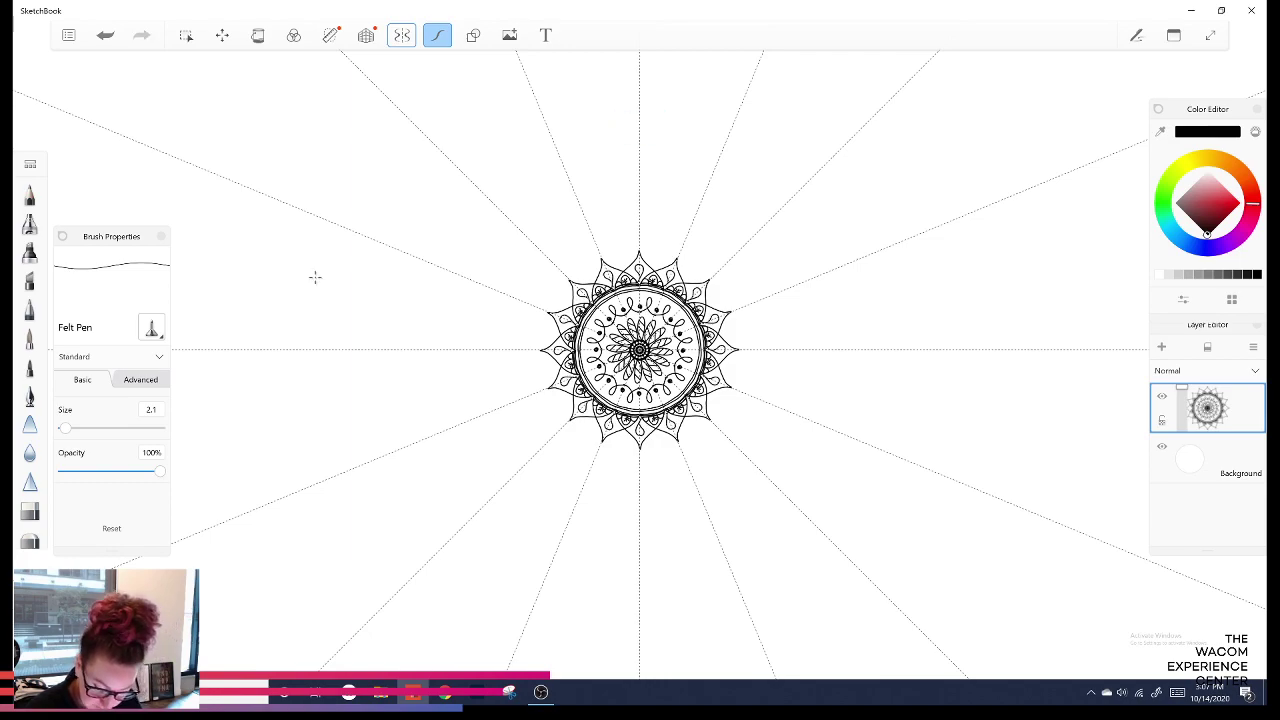
key("ctrl+z")
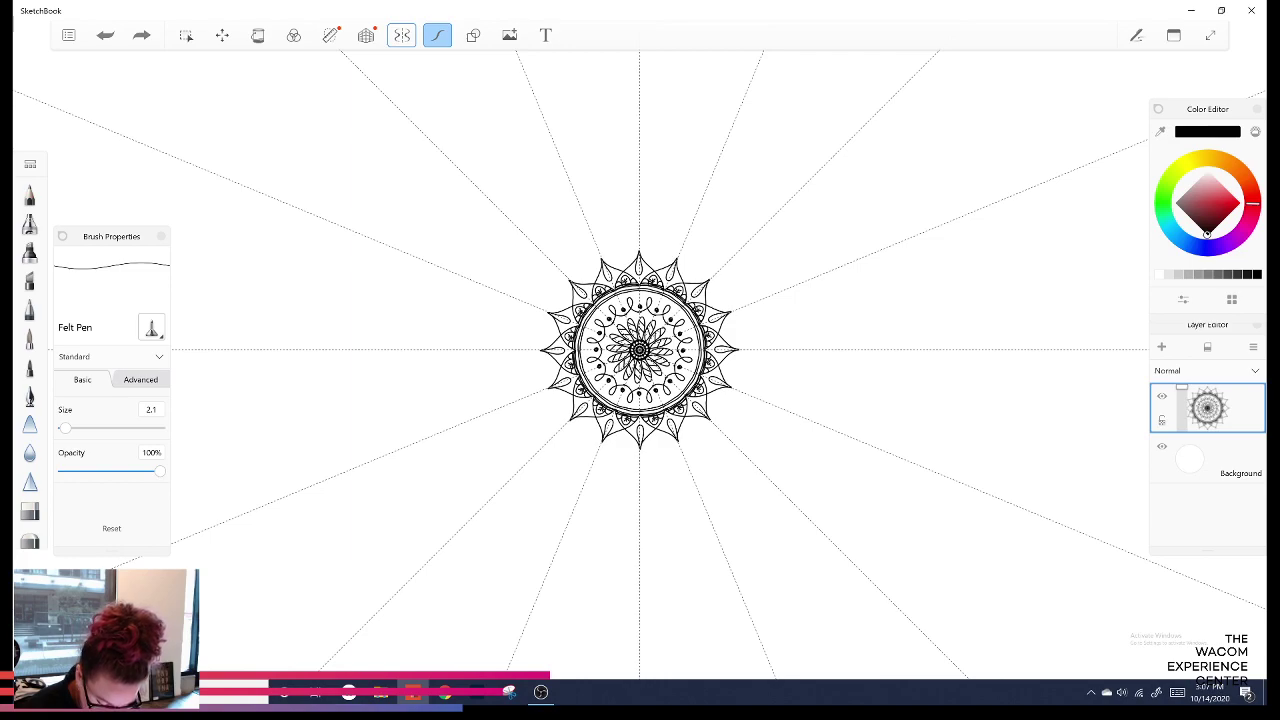
key("ctrl+y")
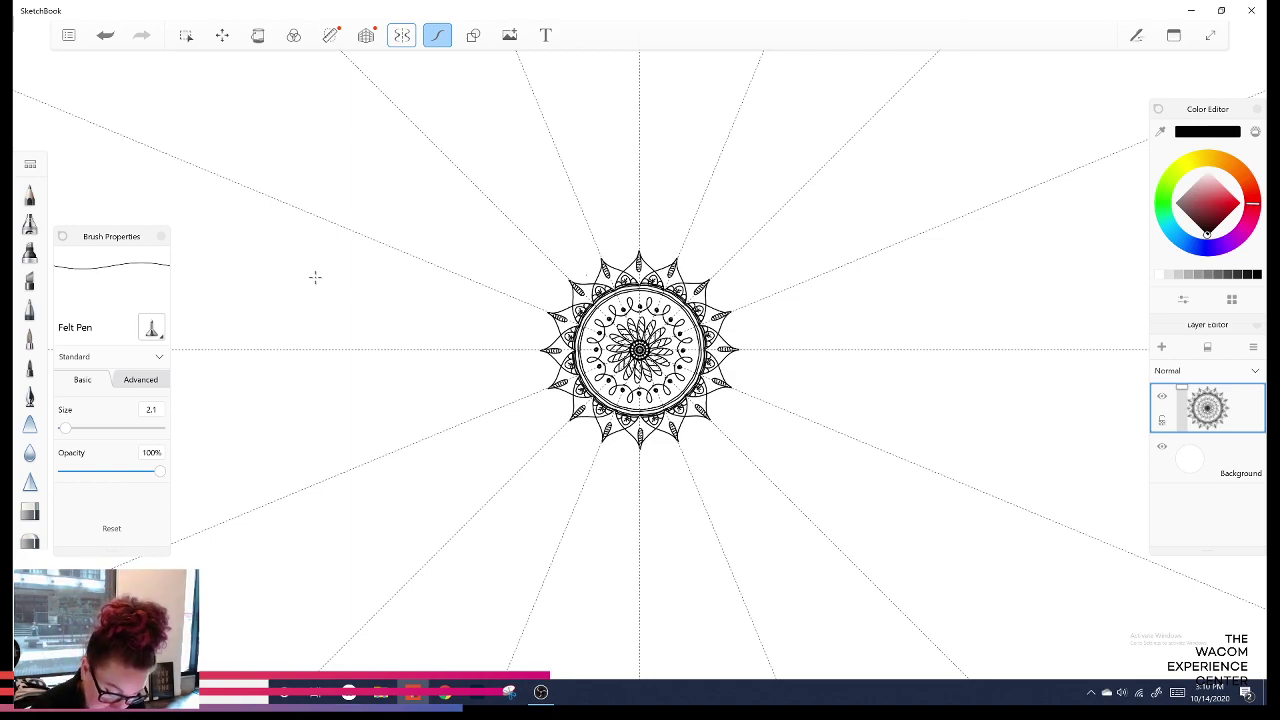
Enclose the petal ring in a closely spaced double circle, undoing and redrawing the uneven first outline.
left_click_drag(640, 247, 645, 247)
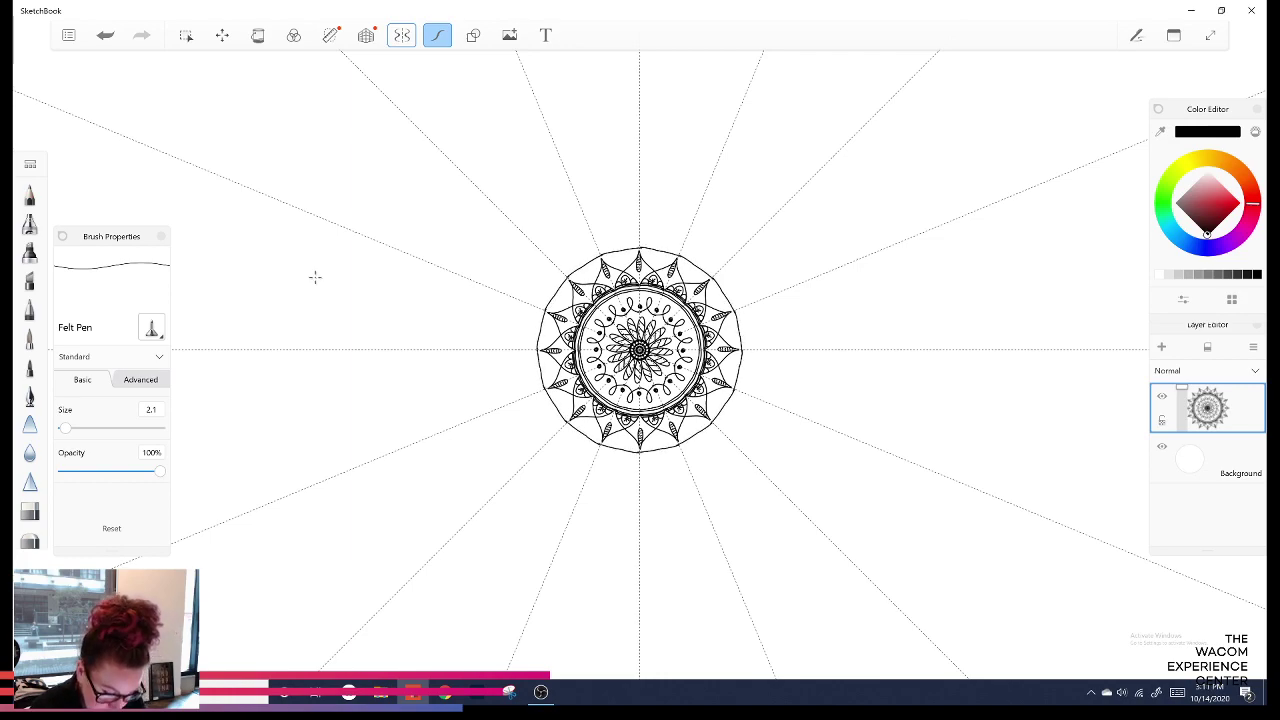
key("ctrl+z")
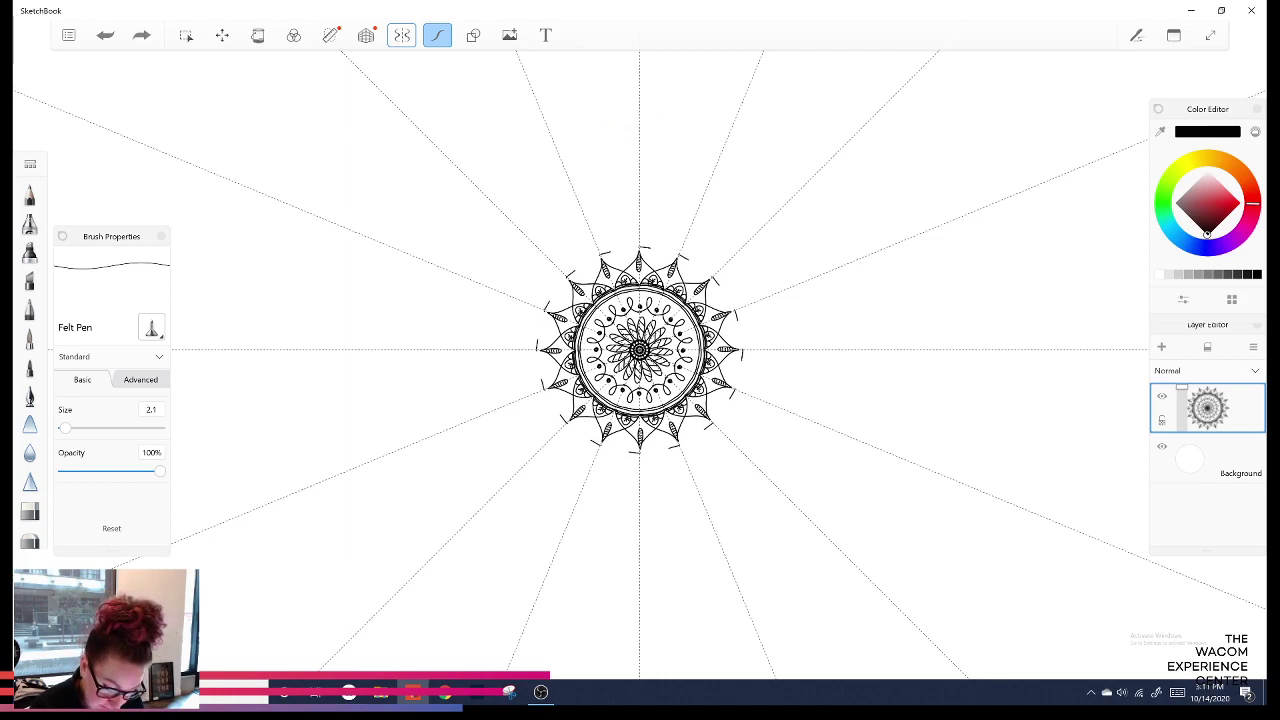
left_click_drag(671, 252, 679, 255)
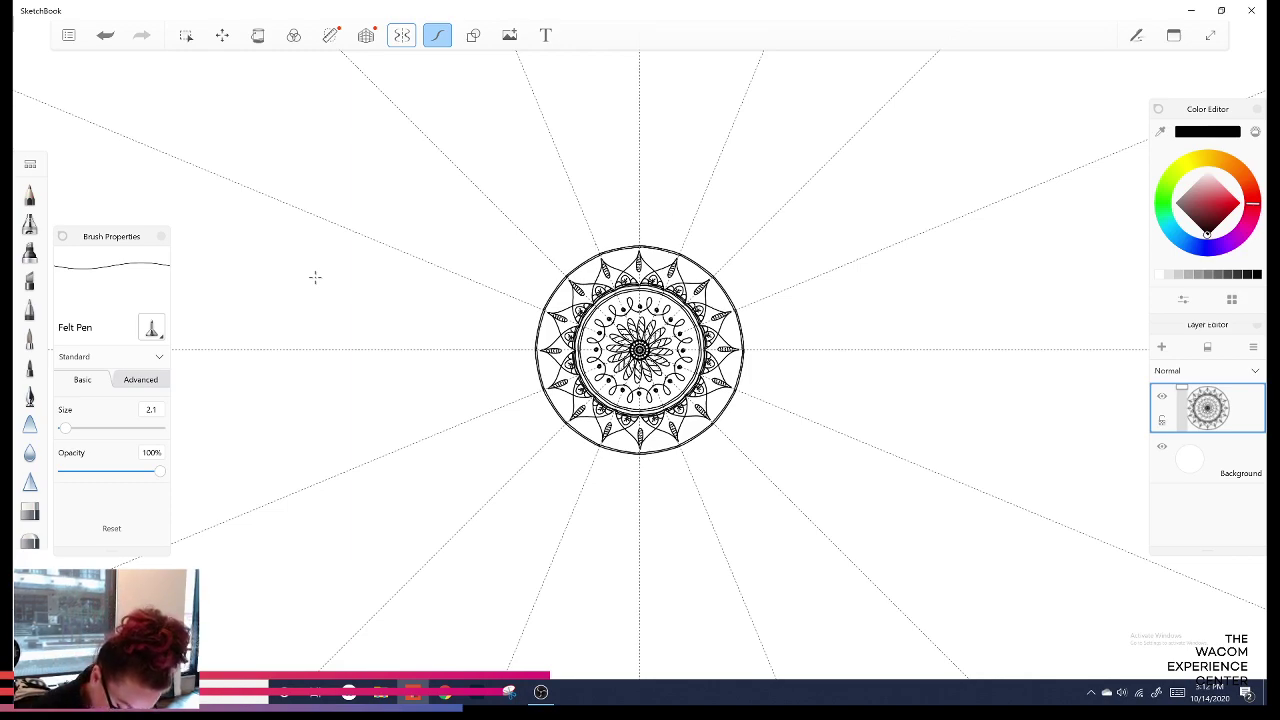
Border the double circle with rounded loops and small triangles, and add leaf veins inside the loops.
left_click_drag(617, 236, 619, 238)
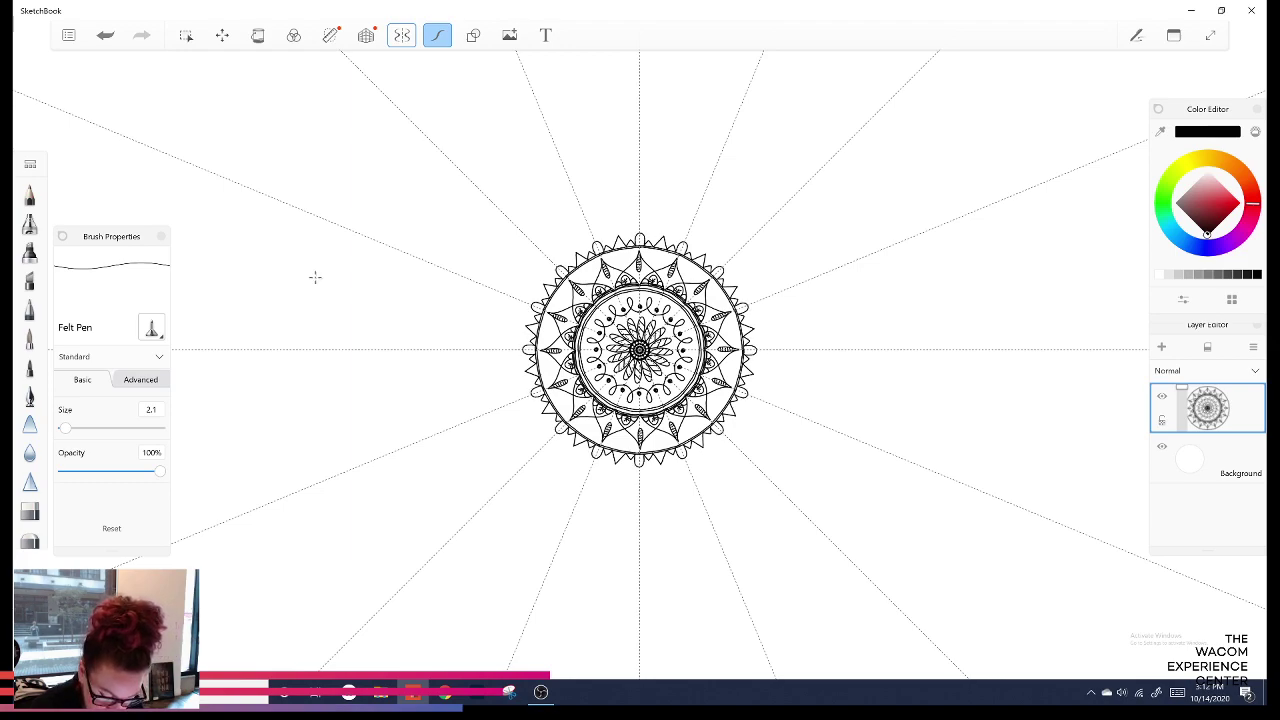
key("ctrl+z")
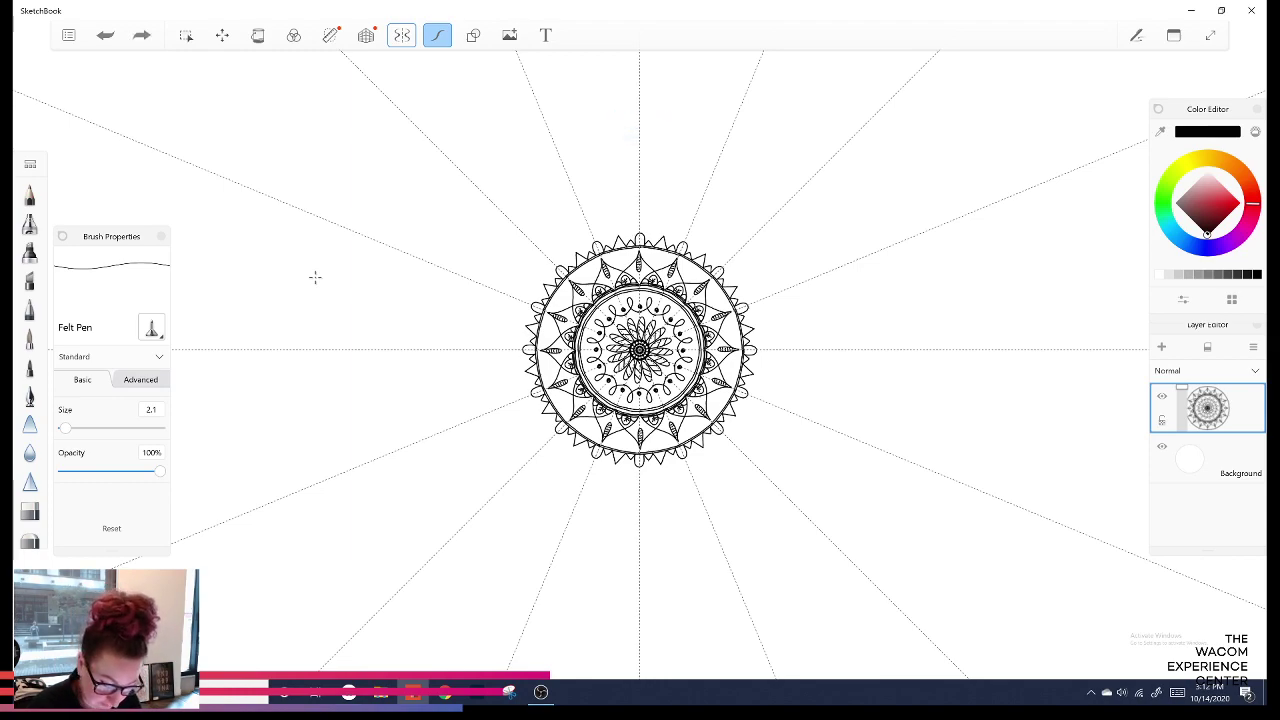
left_click(315, 277)
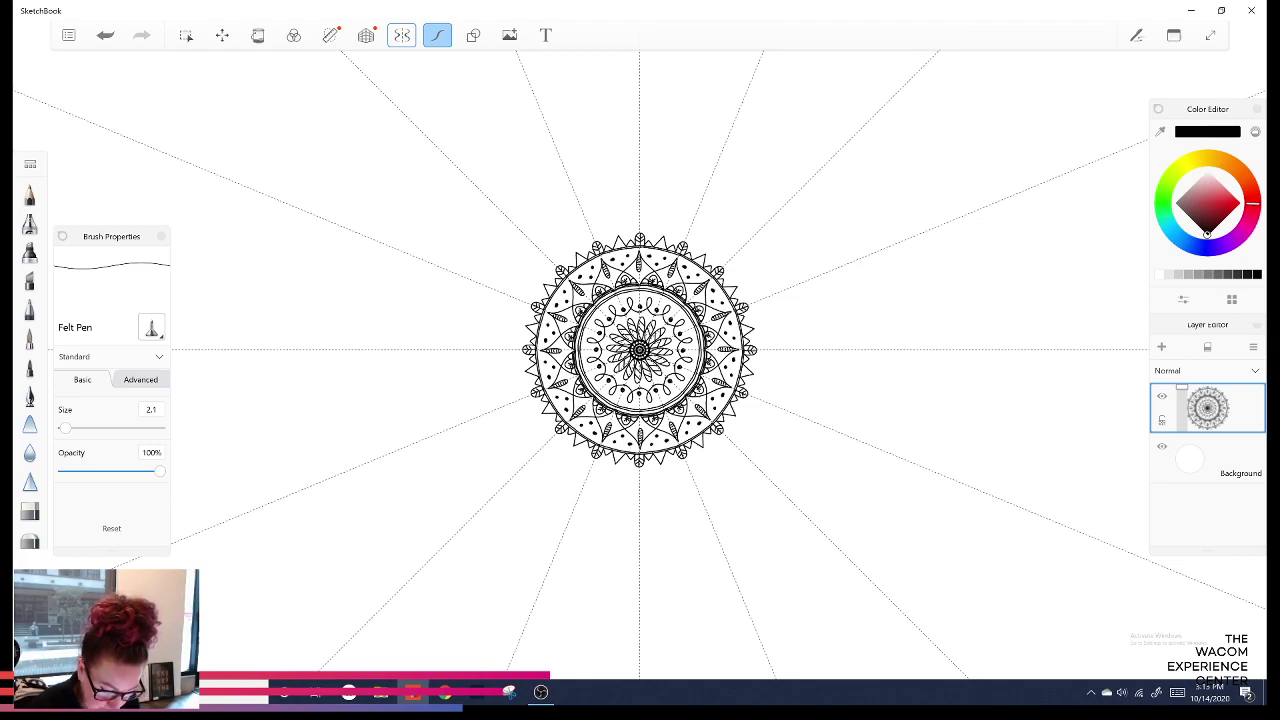
Undo and redraw the dots between the petal tips, turning off stroke smoothing, and add detail to the border triangles.
key("ctrl+z")
key("ctrl+z")
key("ctrl+z")
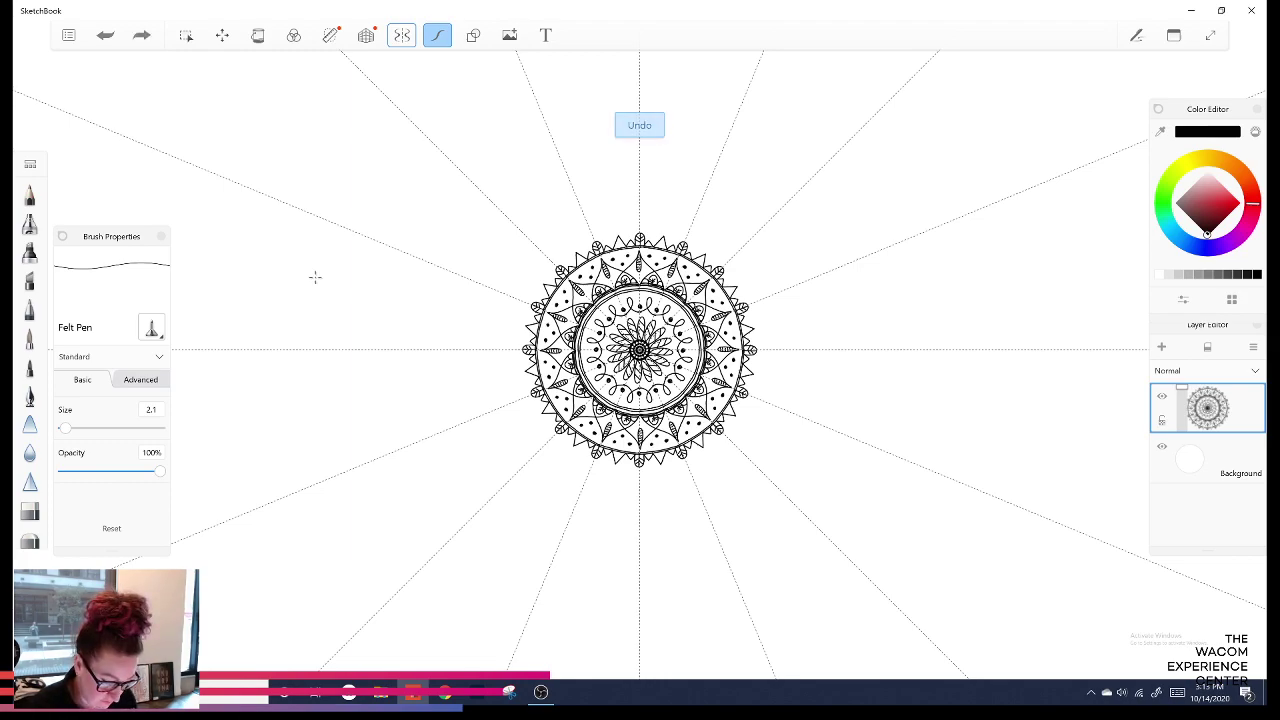
key("ctrl+z")
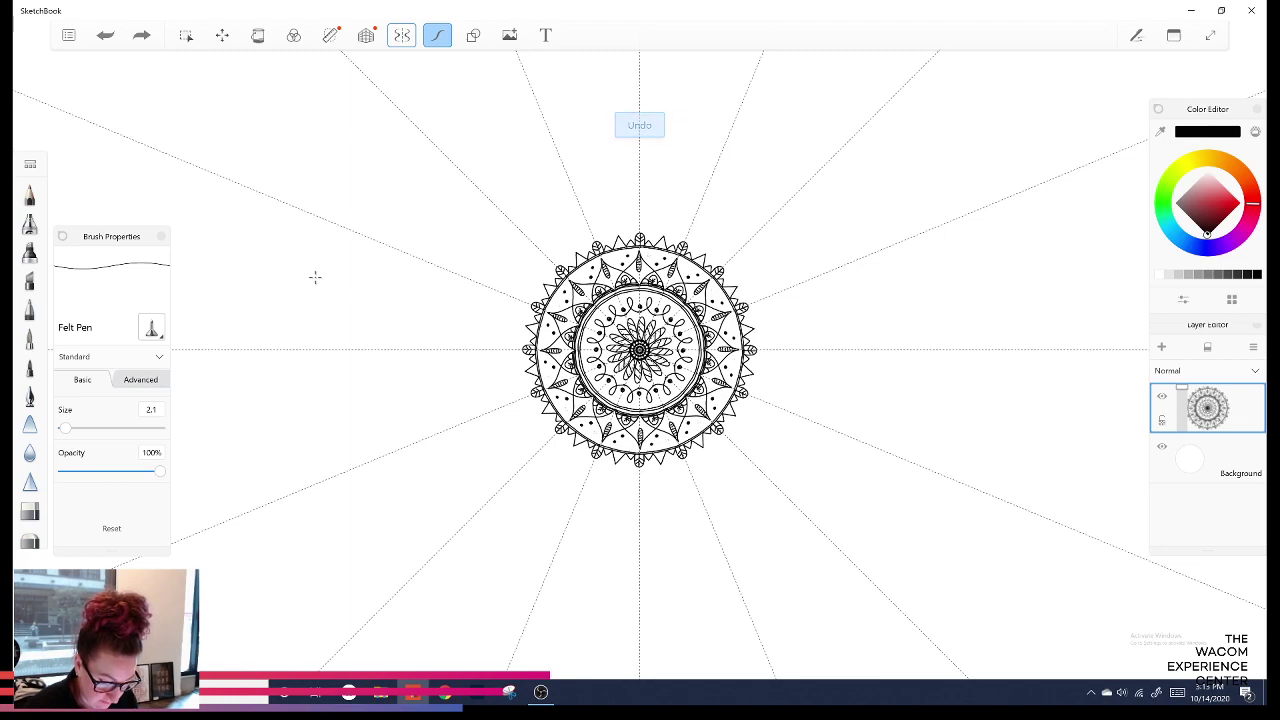
key("s")
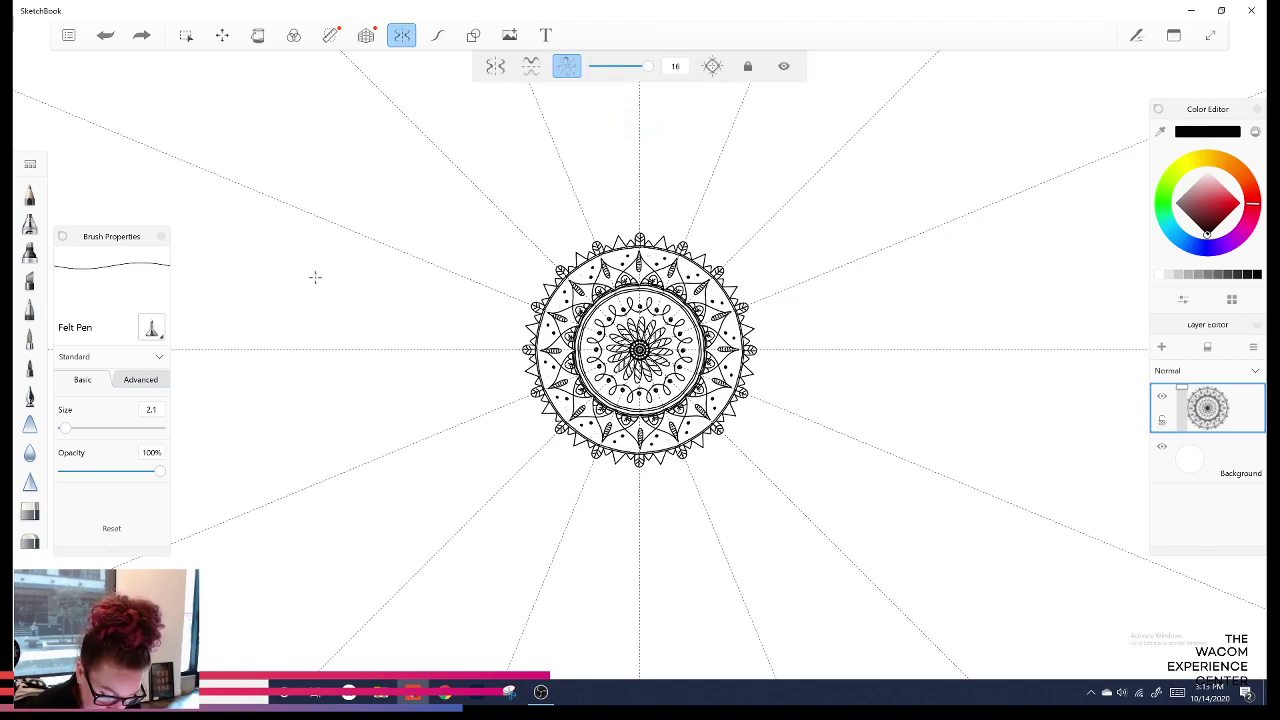
left_click(315, 277)
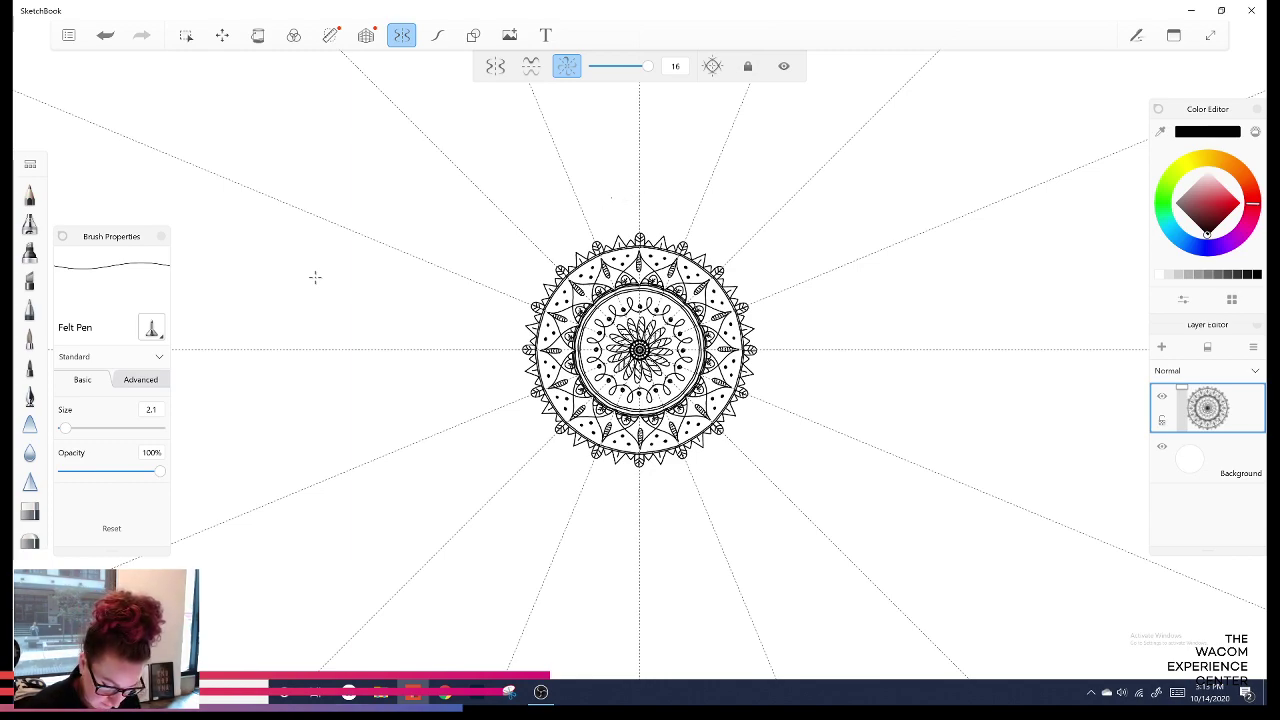
Draw long S-shaped petal edges radiating outward from the triangle border, undoing and redrawing them to refine their length and curve.
left_click_drag(612, 197, 597, 242)
key("ctrl+z")
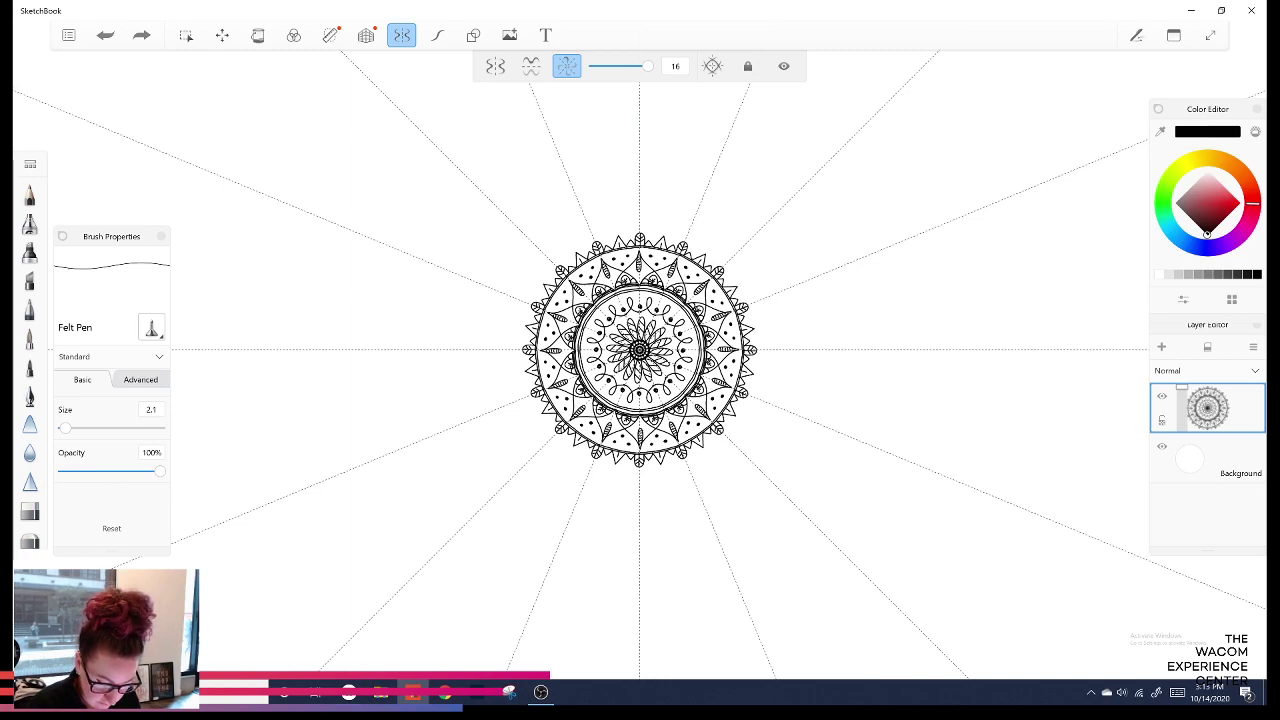
left_click_drag(639, 189, 597, 242)
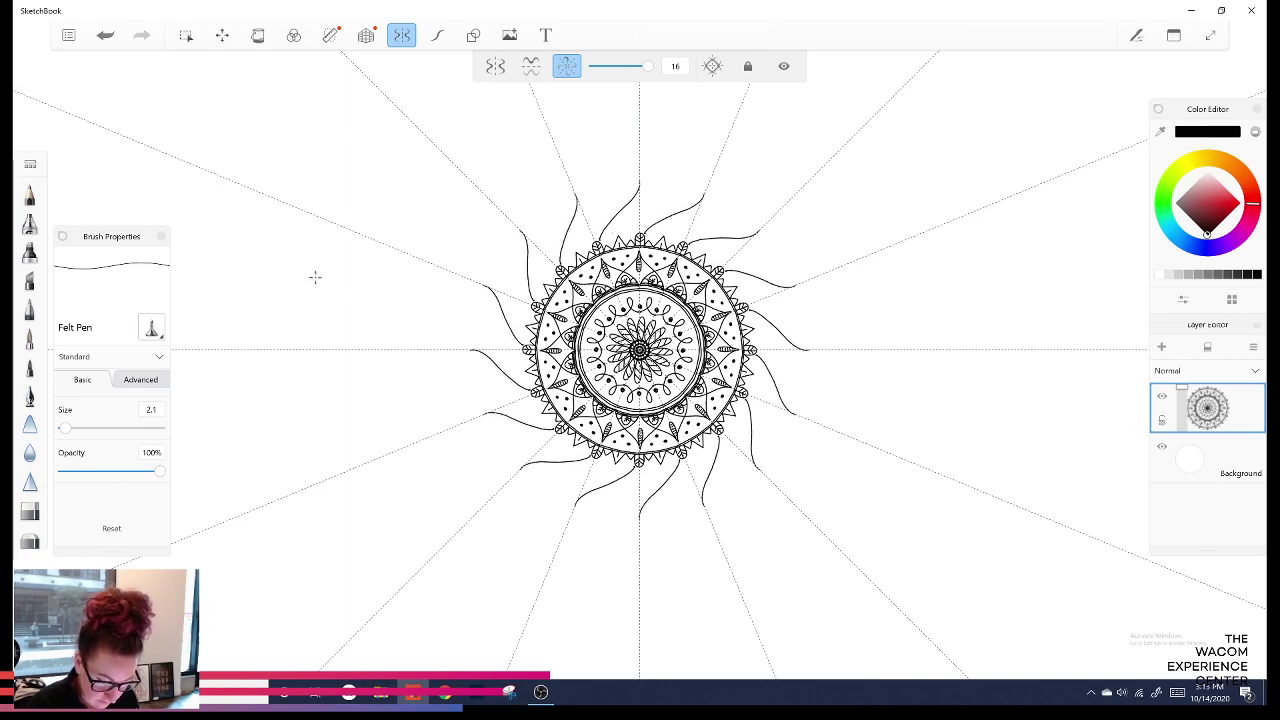
key("ctrl+z")
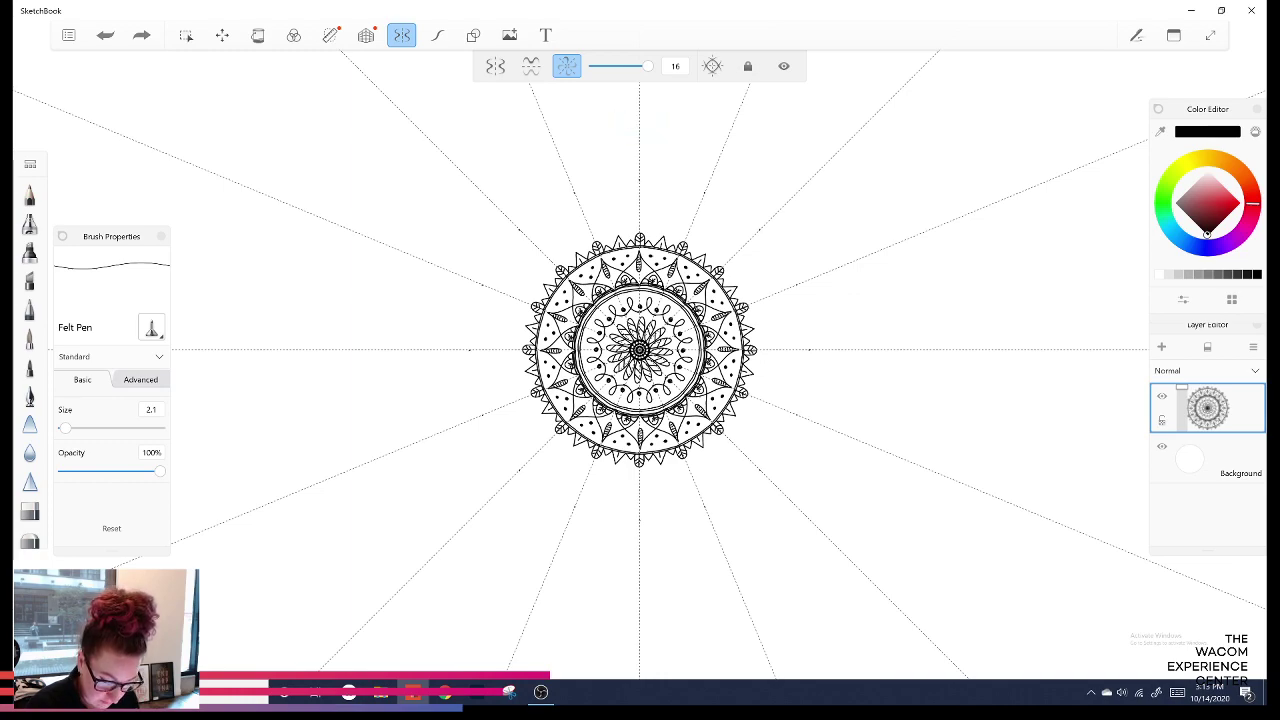
left_click_drag(620, 212, 608, 239)
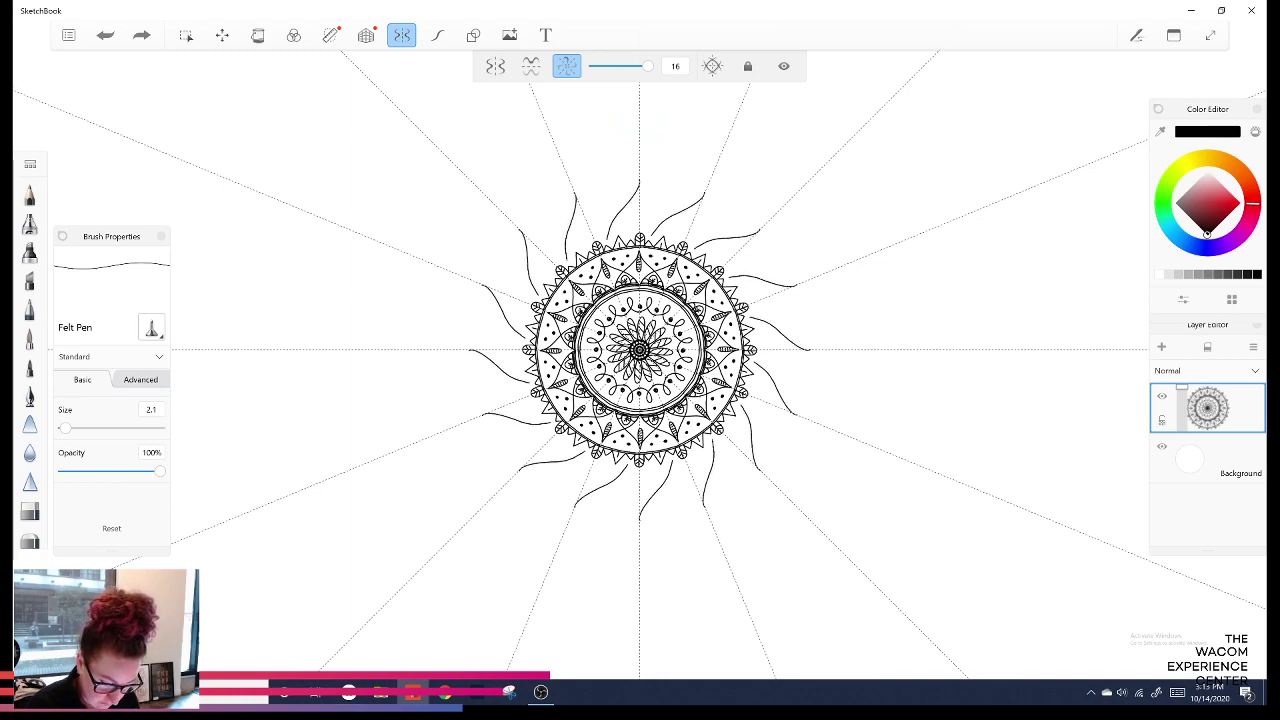
key("ctrl+z")
left_click_drag(640, 181, 607, 246)
Draw the opposite edges to close the curves into large pointed petals, undoing and redrawing them once.
left_click(315, 277)
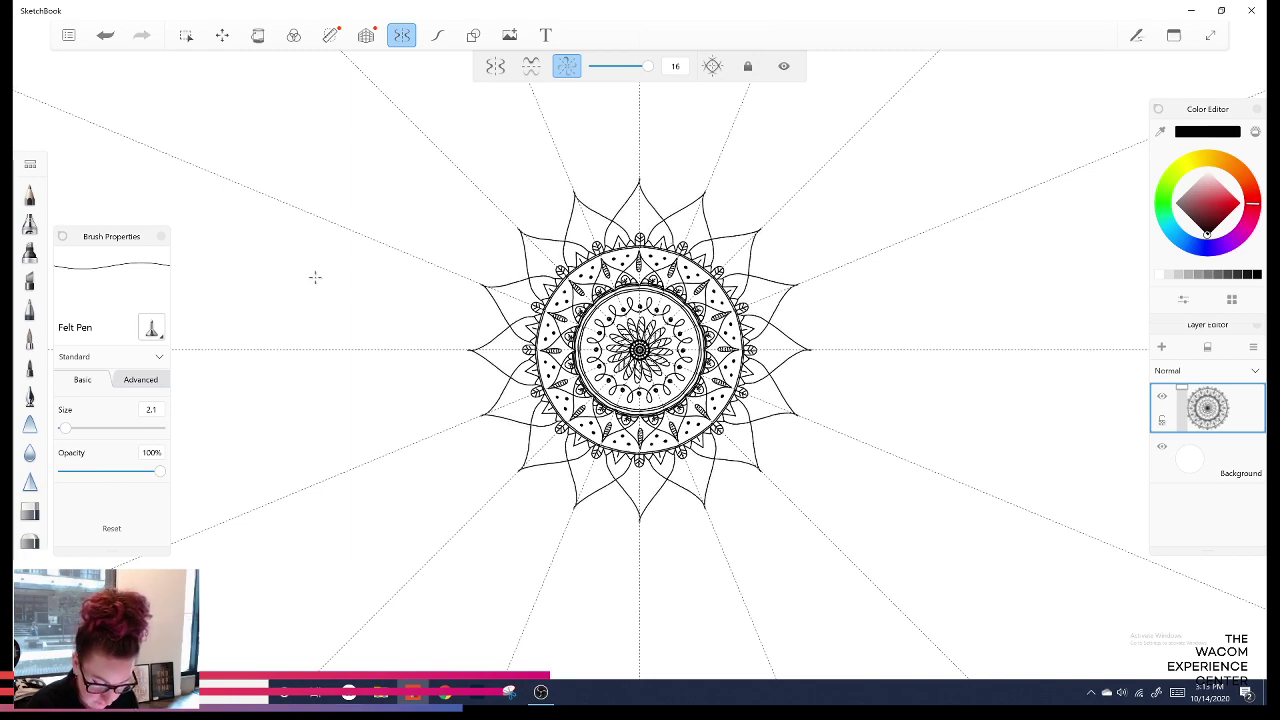
key("ctrl+z")
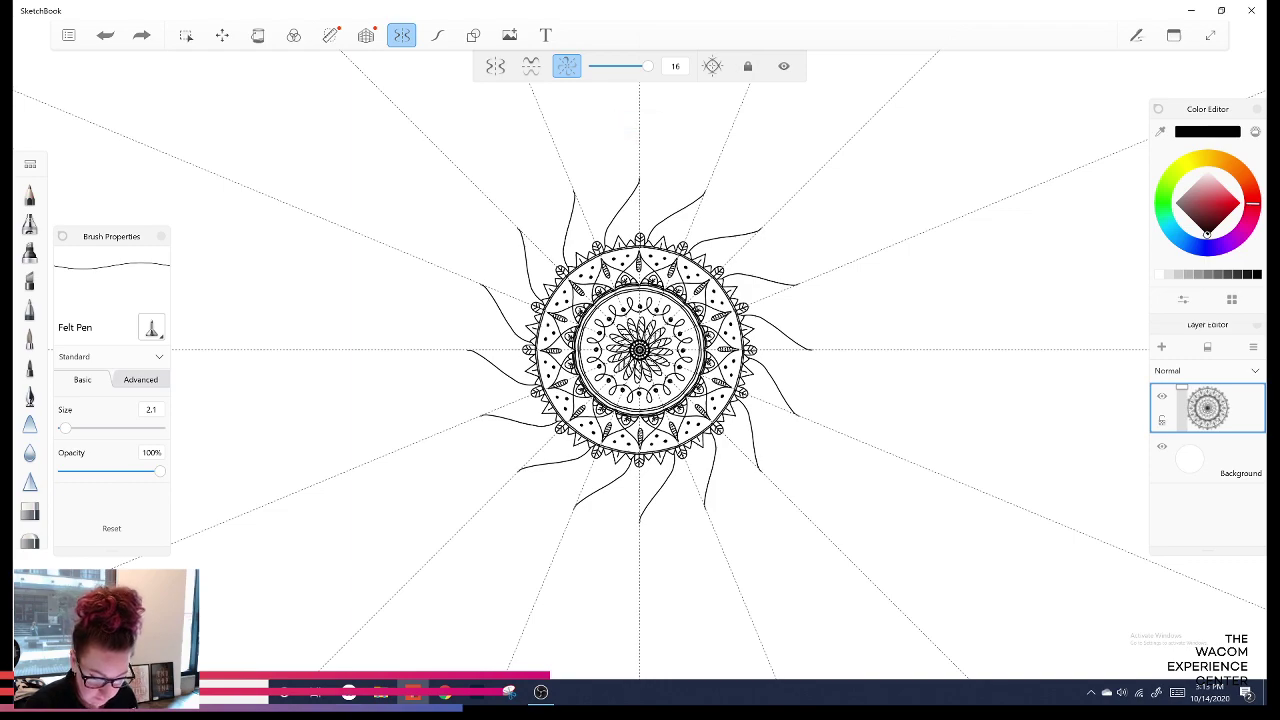
left_click_drag(652, 201, 672, 229)
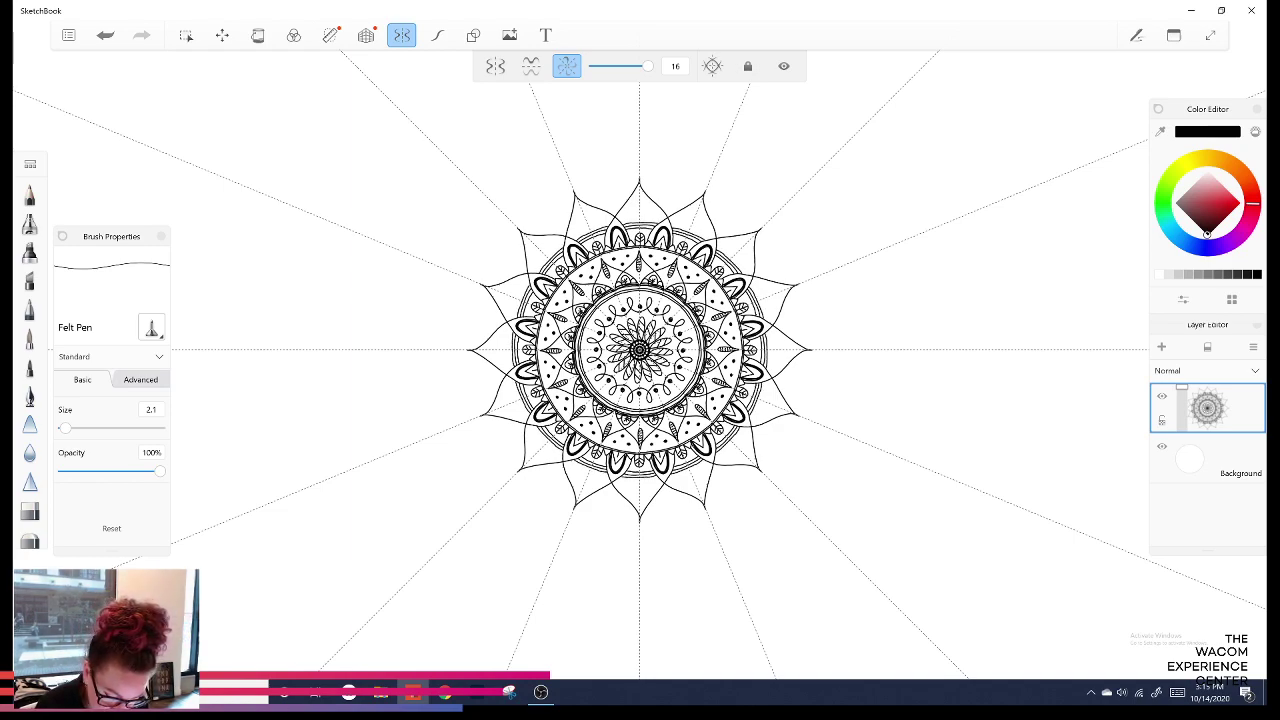
Add arcs across the petal bases and line the large petals with ladder-patterned borders and solid tips, redrawing uneven strokes.
key("ctrl+z")
left_click_drag(632, 477, 650, 477)
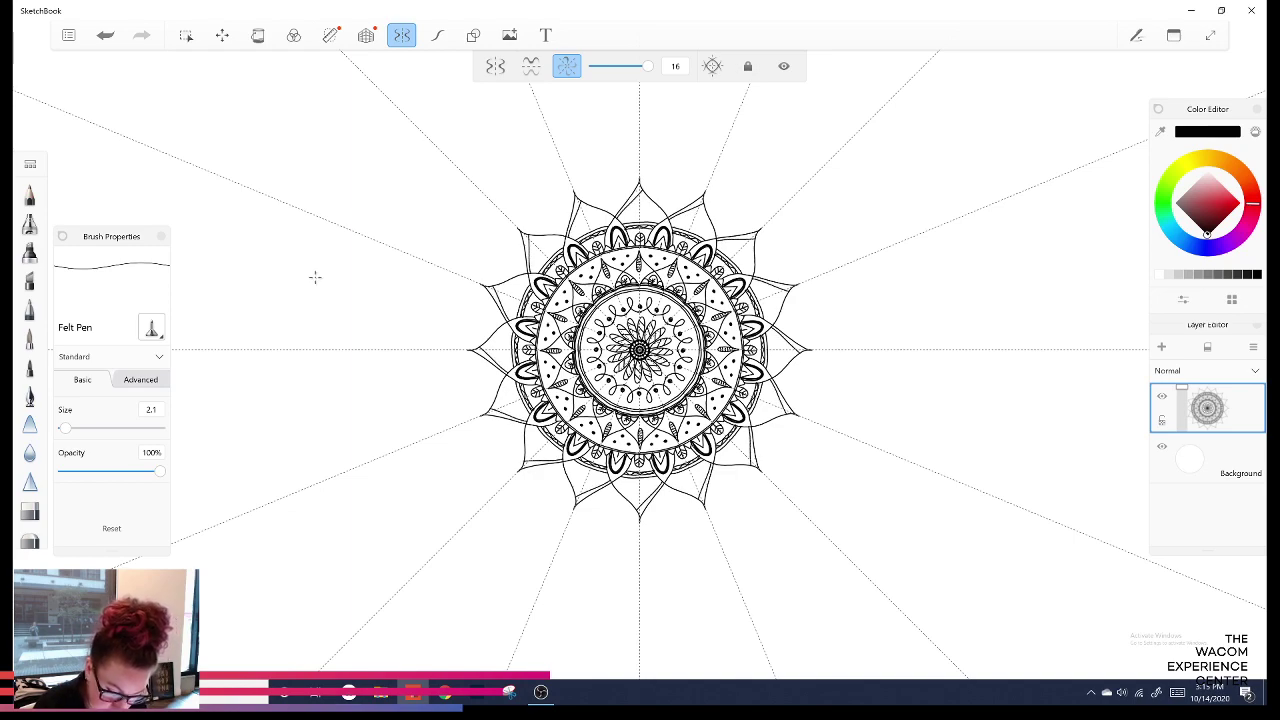
key("ctrl+z")
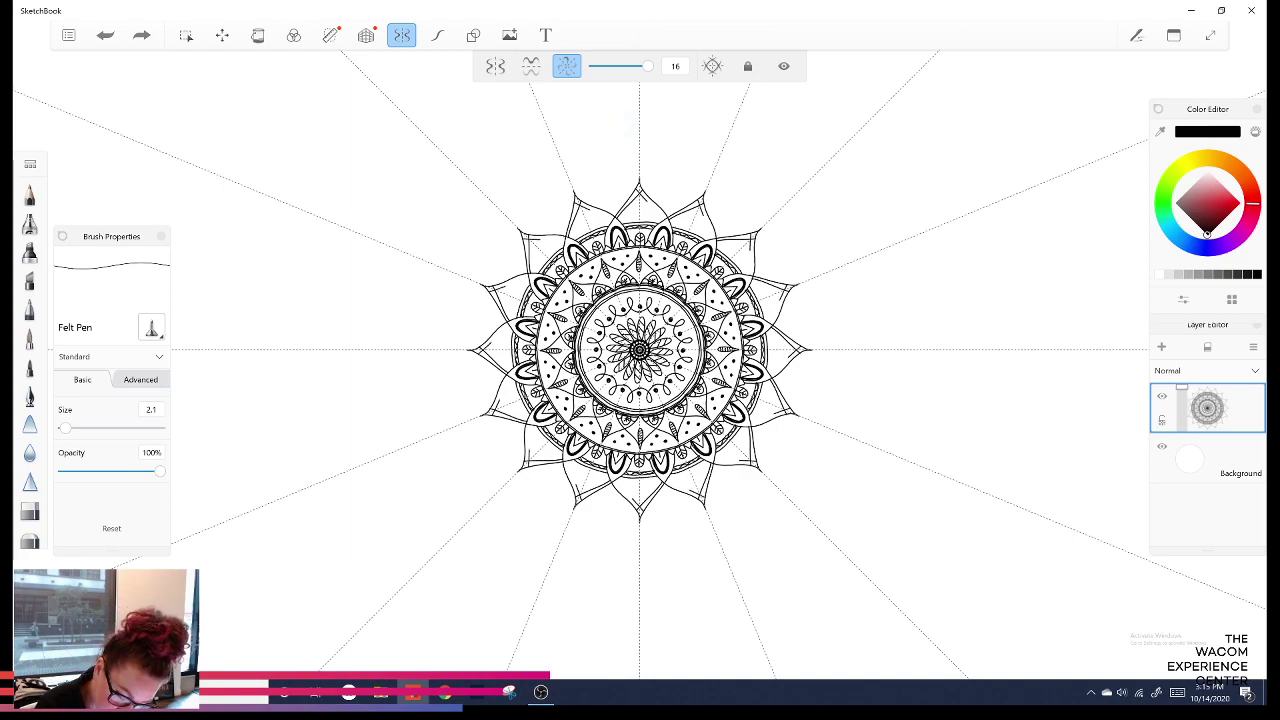
key("ctrl+z")
left_click(315, 277)
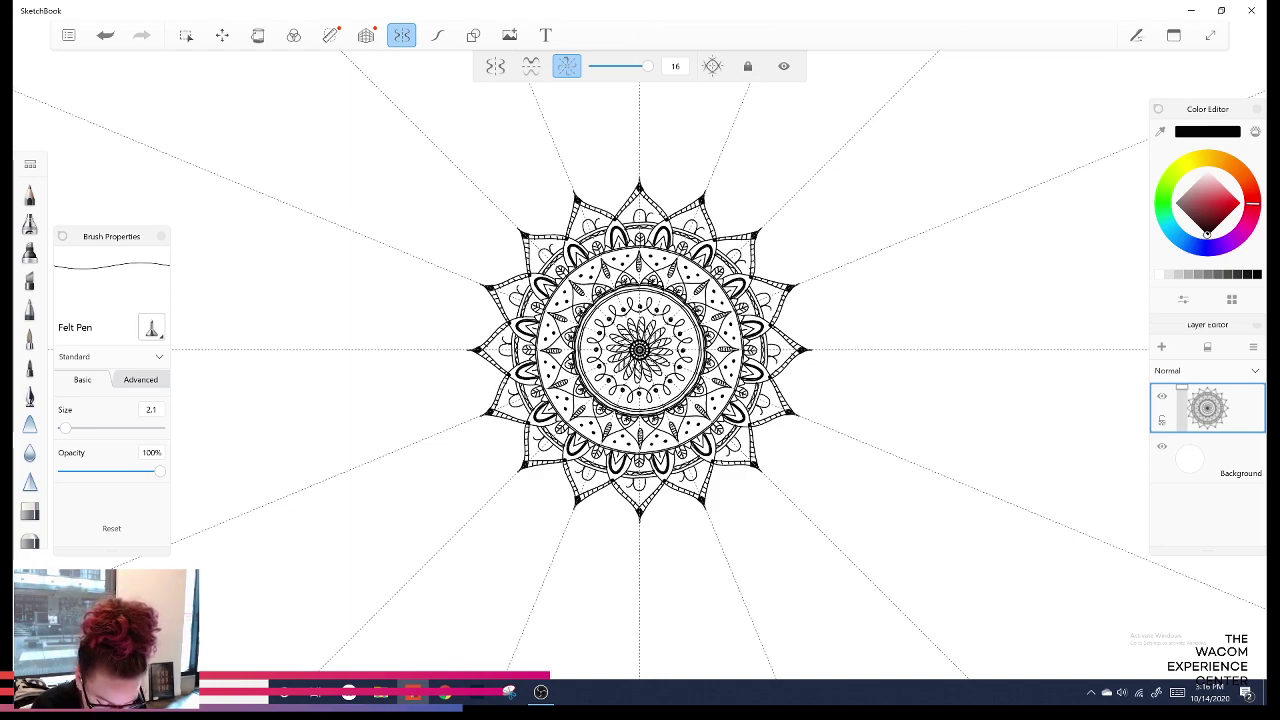
Fill the large petals with veined leaf clusters and enclose the mandala in a thick circle with inner scallops.
key("ctrl+z")
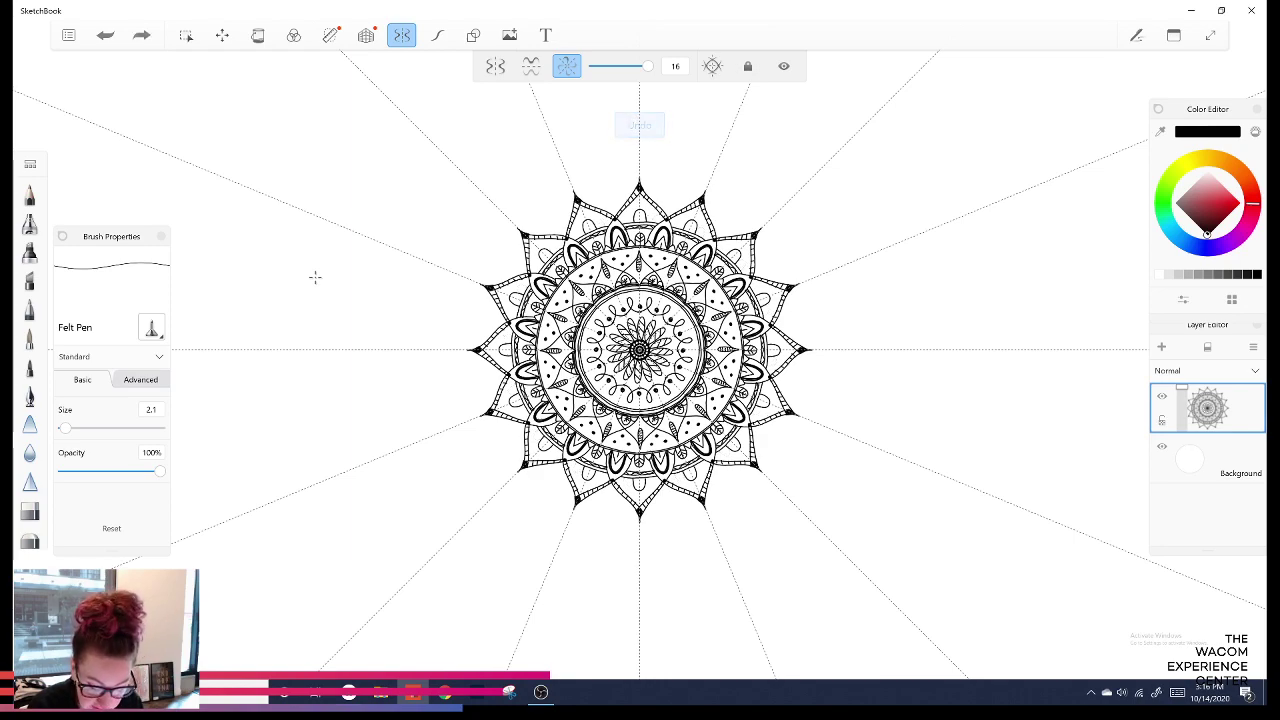
left_click(315, 277)
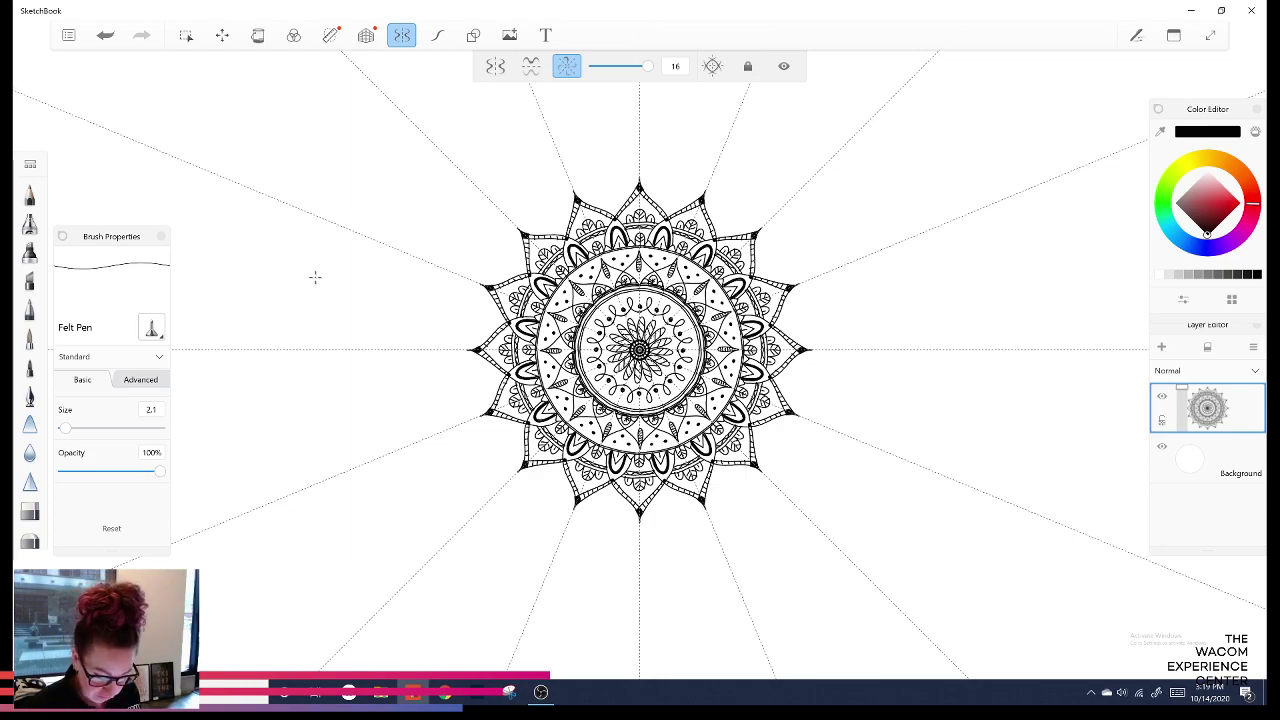
left_click_drag(640, 176, 698, 186)
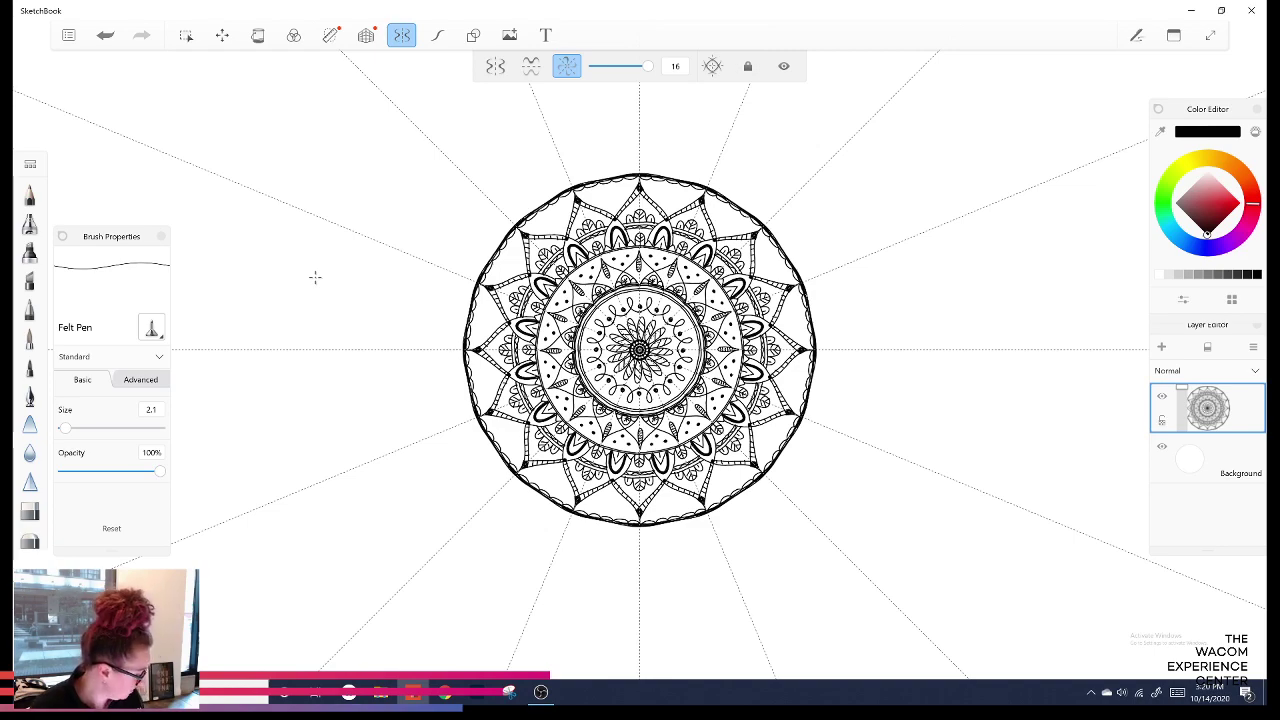
Save the finished mandala and start a new blank sketch.
key("ctrl+s")
left_click(308, 272)
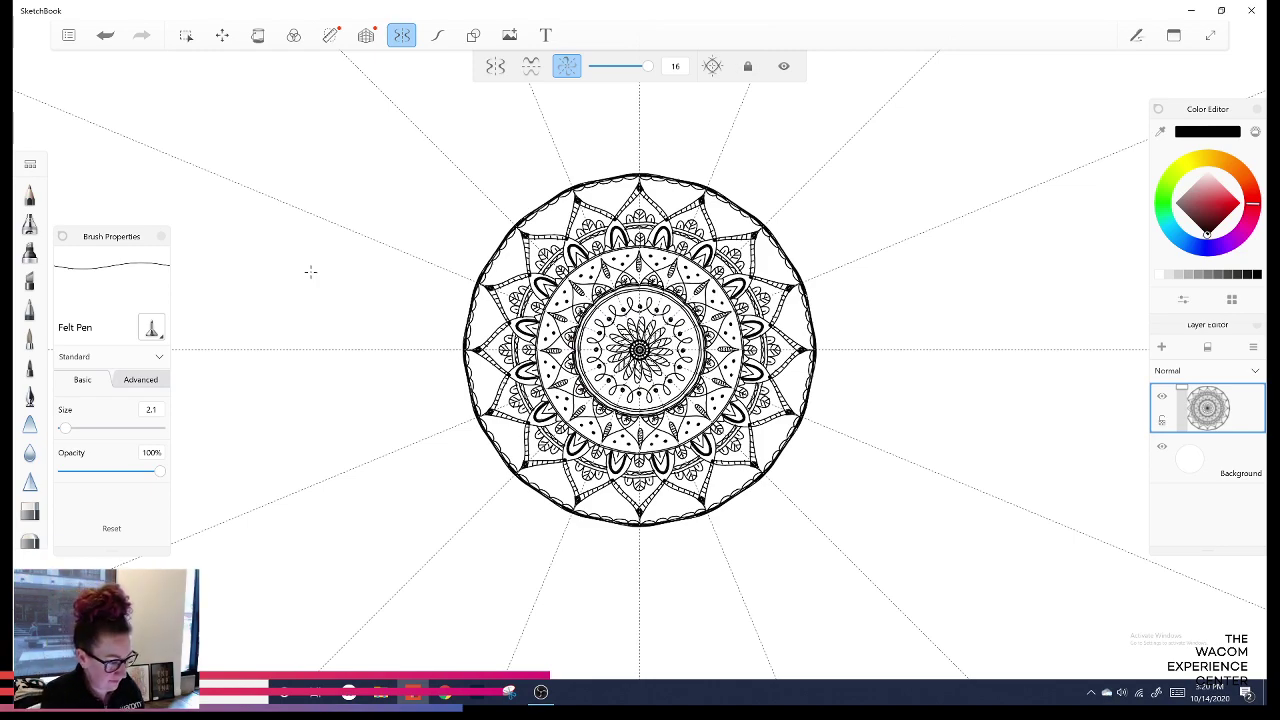
left_click(69, 35)
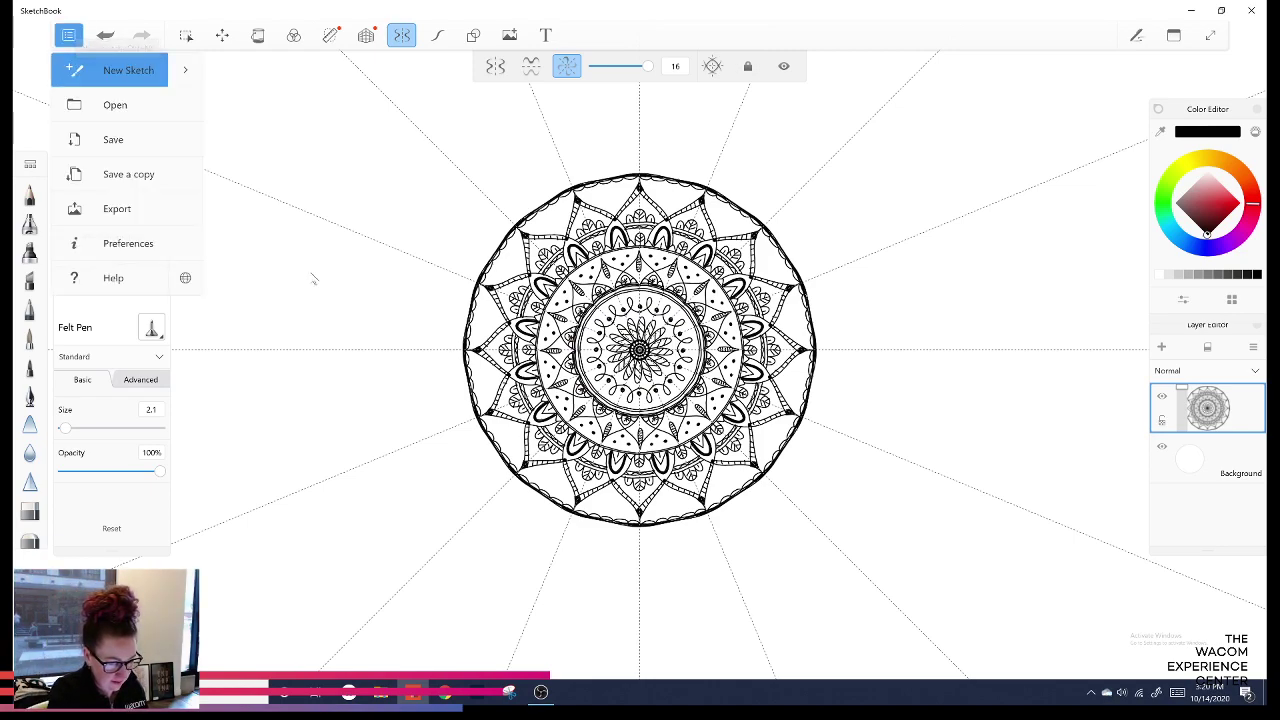
key("Return")
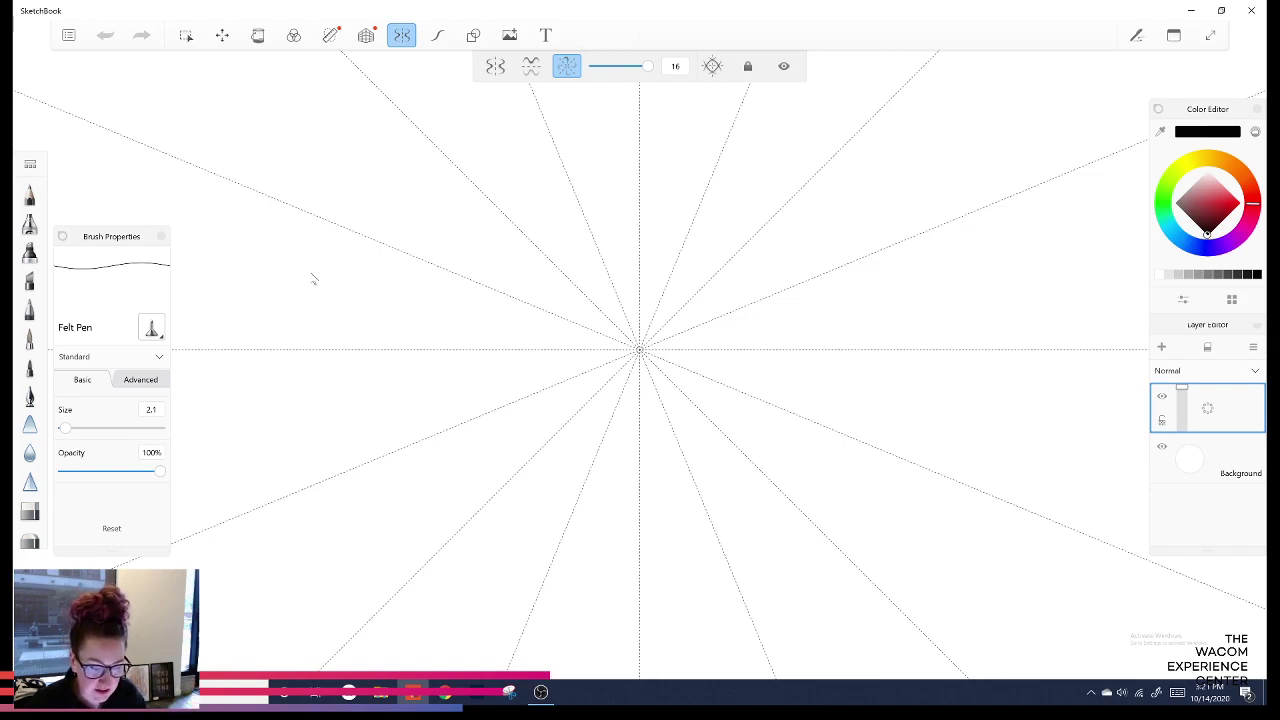
Set the radial symmetry to 12 sections and turn stroke smoothing back on.
left_click_drag(648, 66, 632, 66)
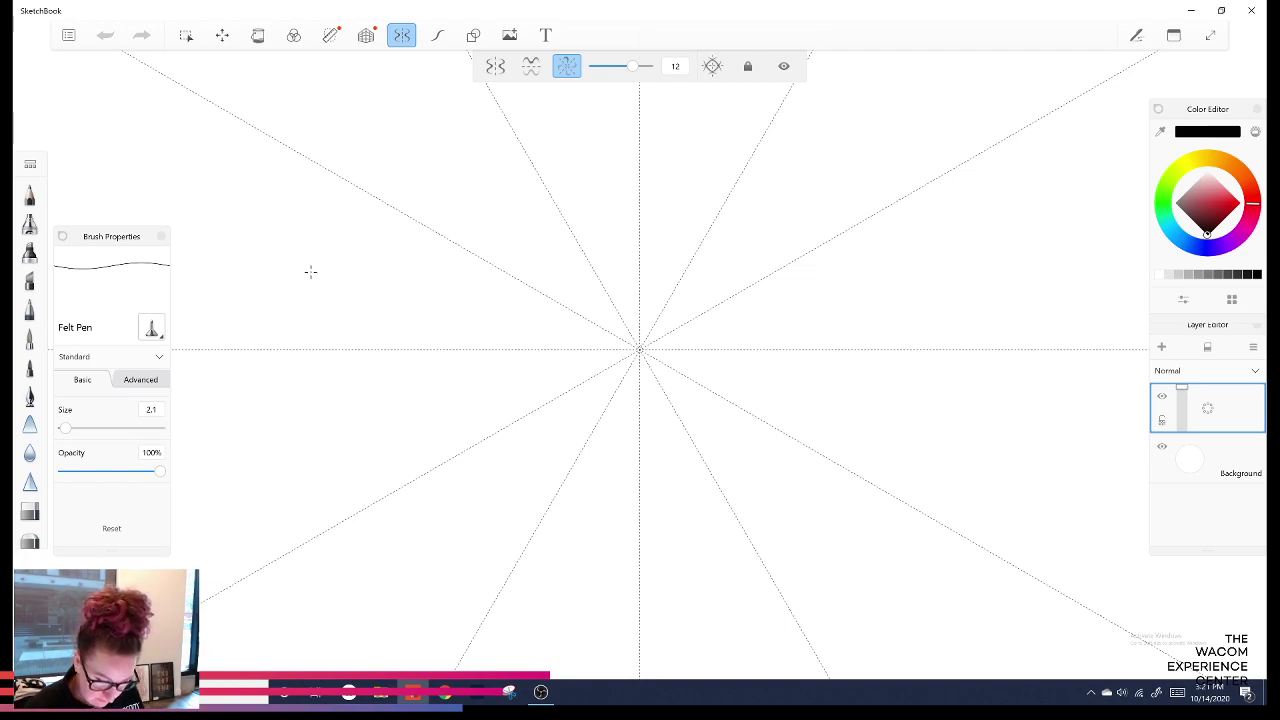
key("s")
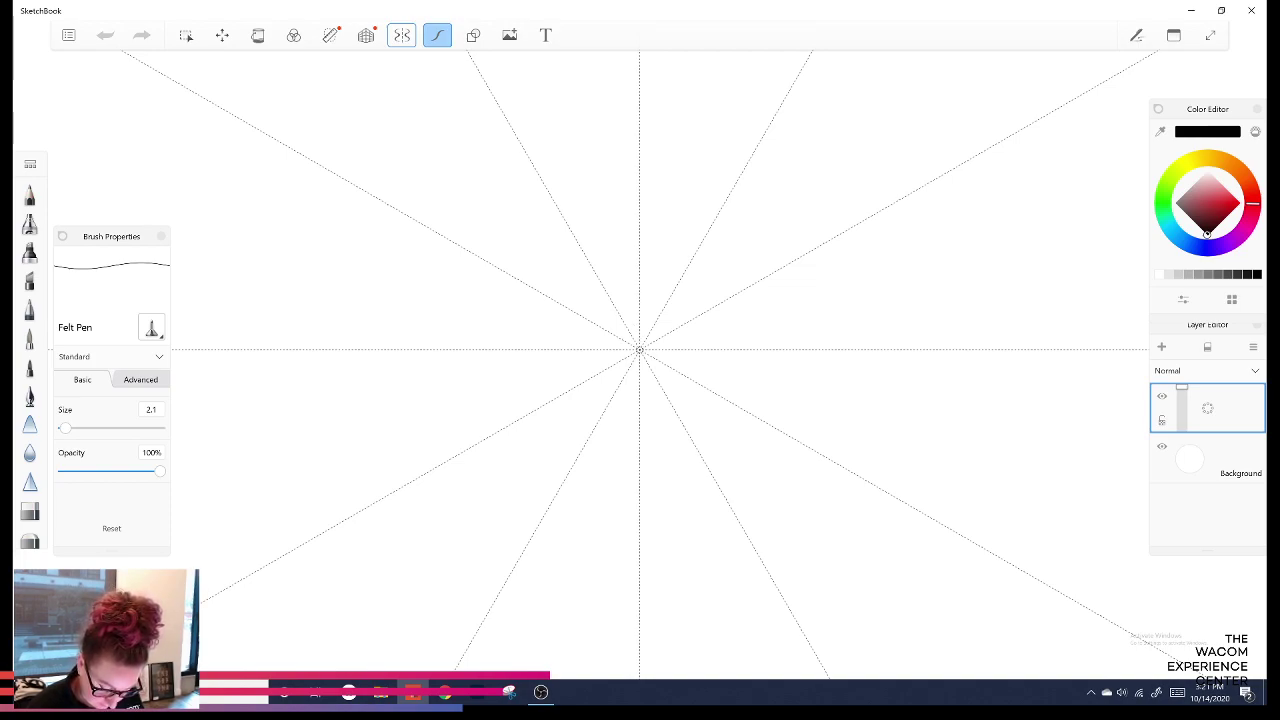
left_click_drag(637, 347, 640, 342)
key("ctrl+z")
key("ctrl+z")
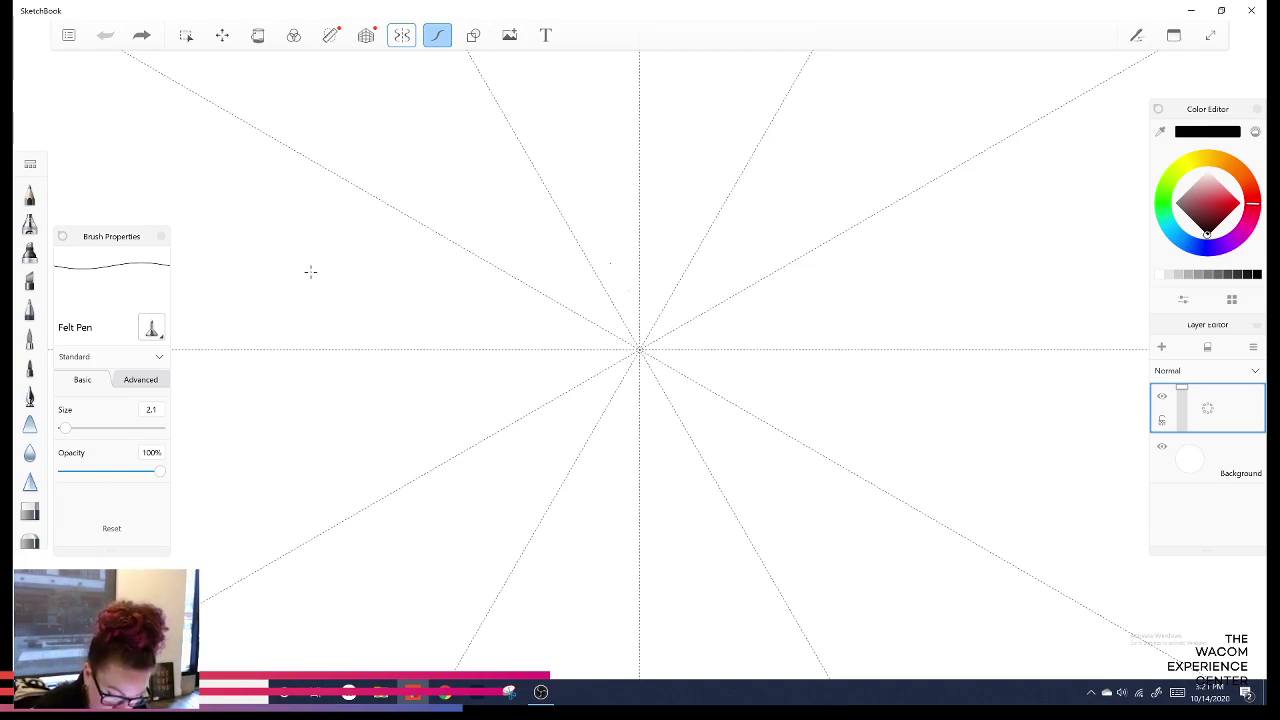
left_click_drag(657, 225, 666, 225)
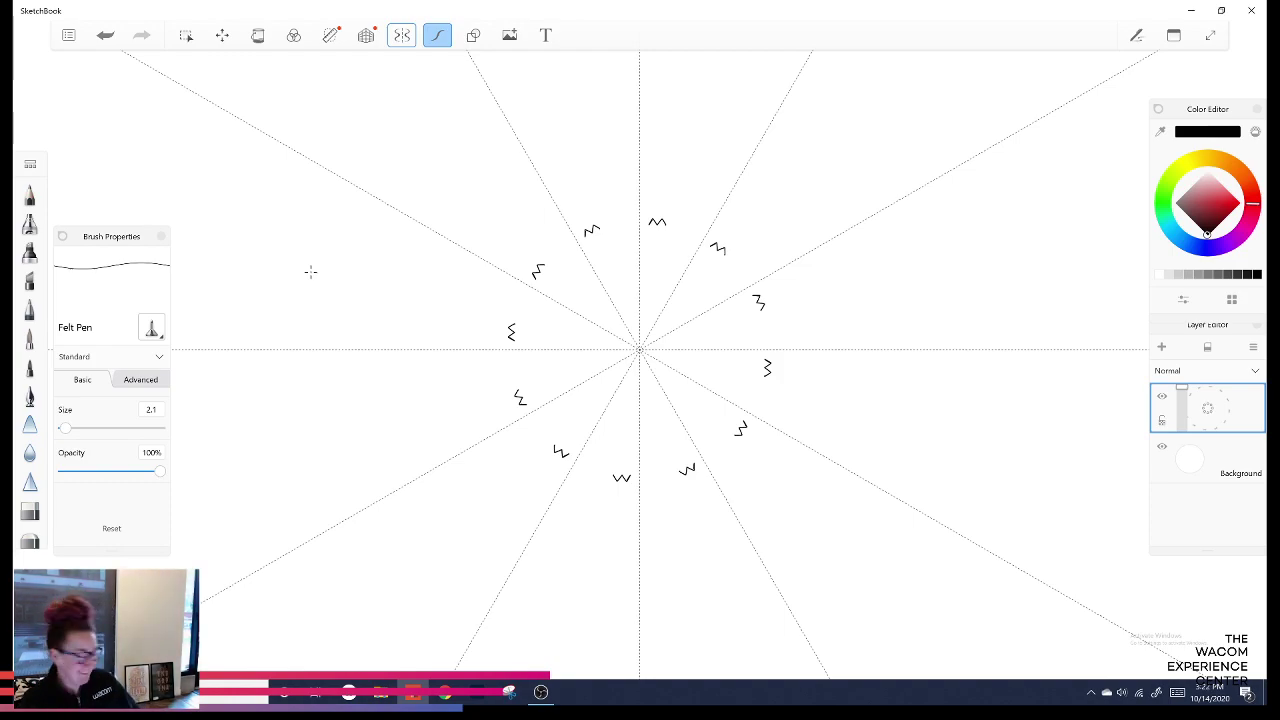
key("ctrl+z")
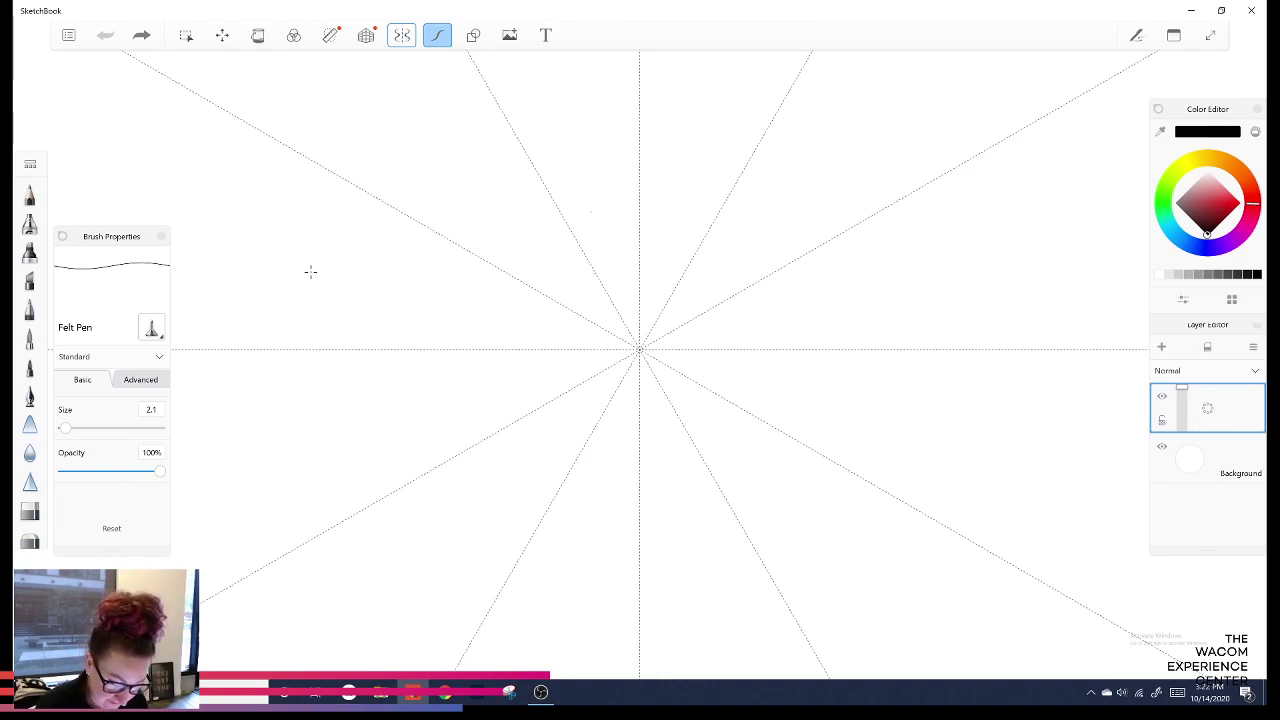
mouse_move(531, 254)
left_mouse_down()
mouse_move(518, 250)
mouse_move(542, 254)
mouse_move(533, 228)
mouse_move(504, 261)
left_mouse_up()
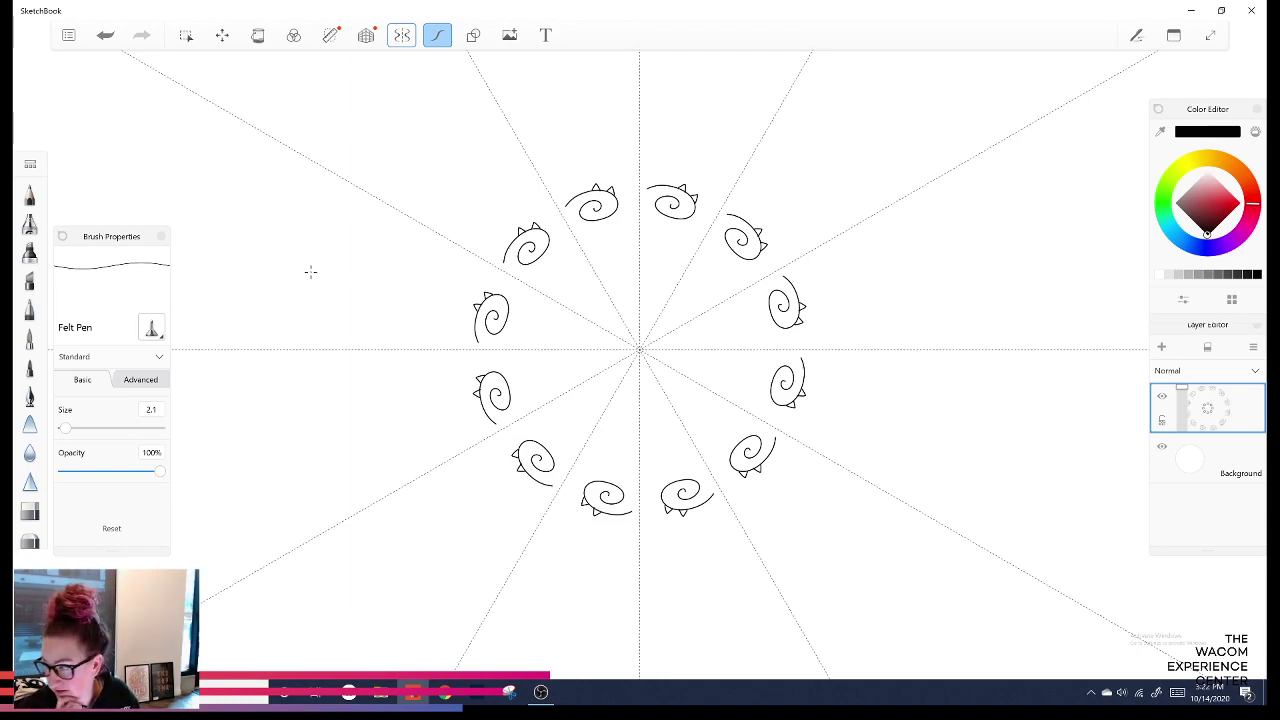
key("ctrl+z")
key("ctrl+z")
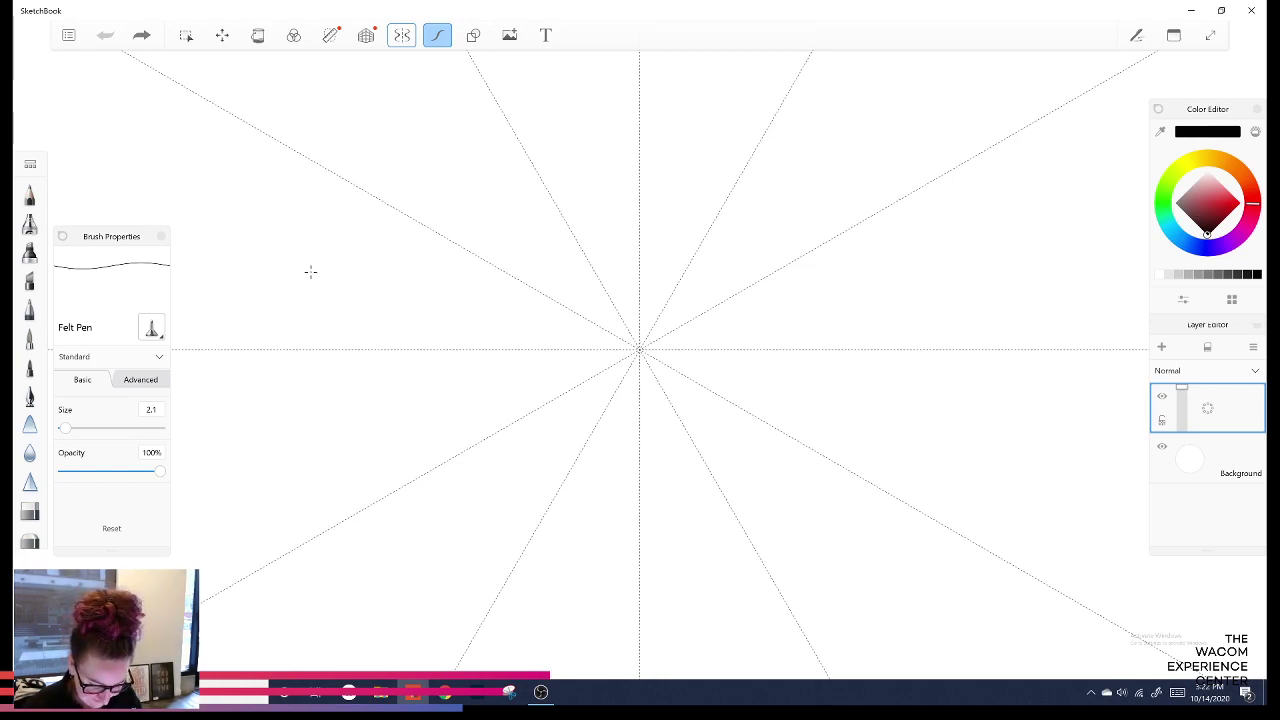
mouse_move(641, 346)
left_mouse_down()
mouse_move(643, 314)
mouse_move(638, 346)
left_mouse_up()
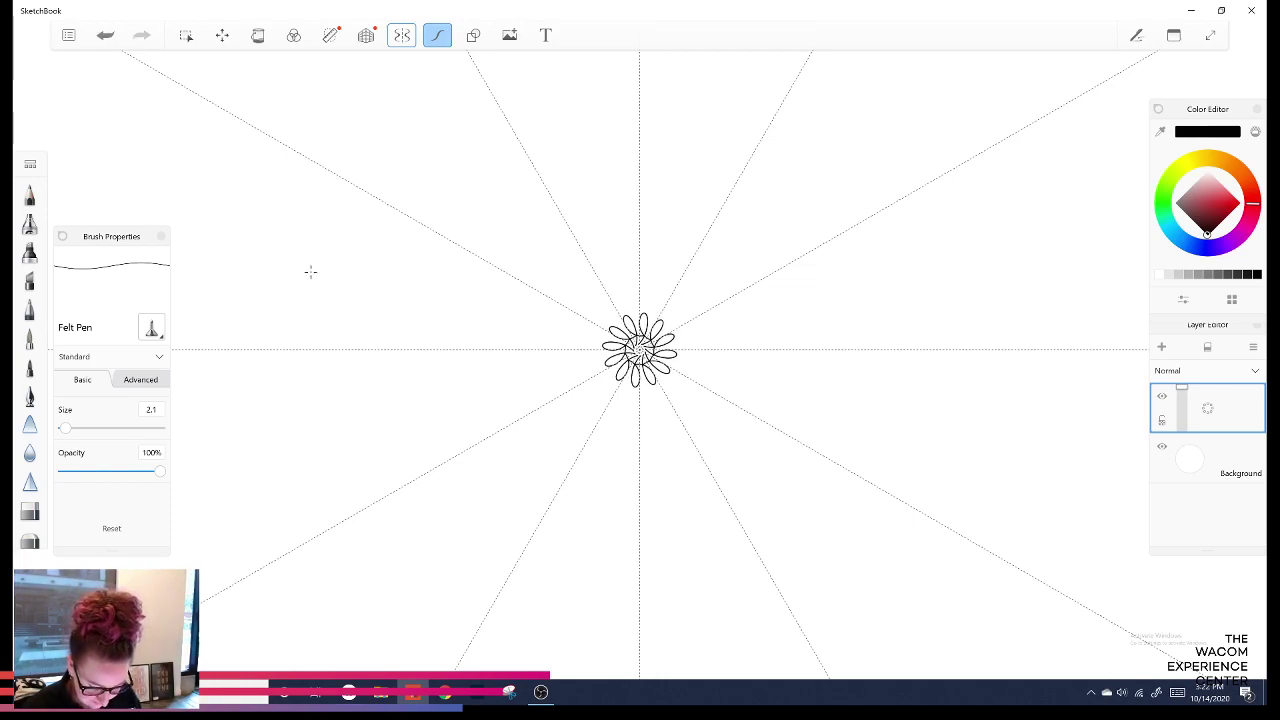
key("ctrl+z")
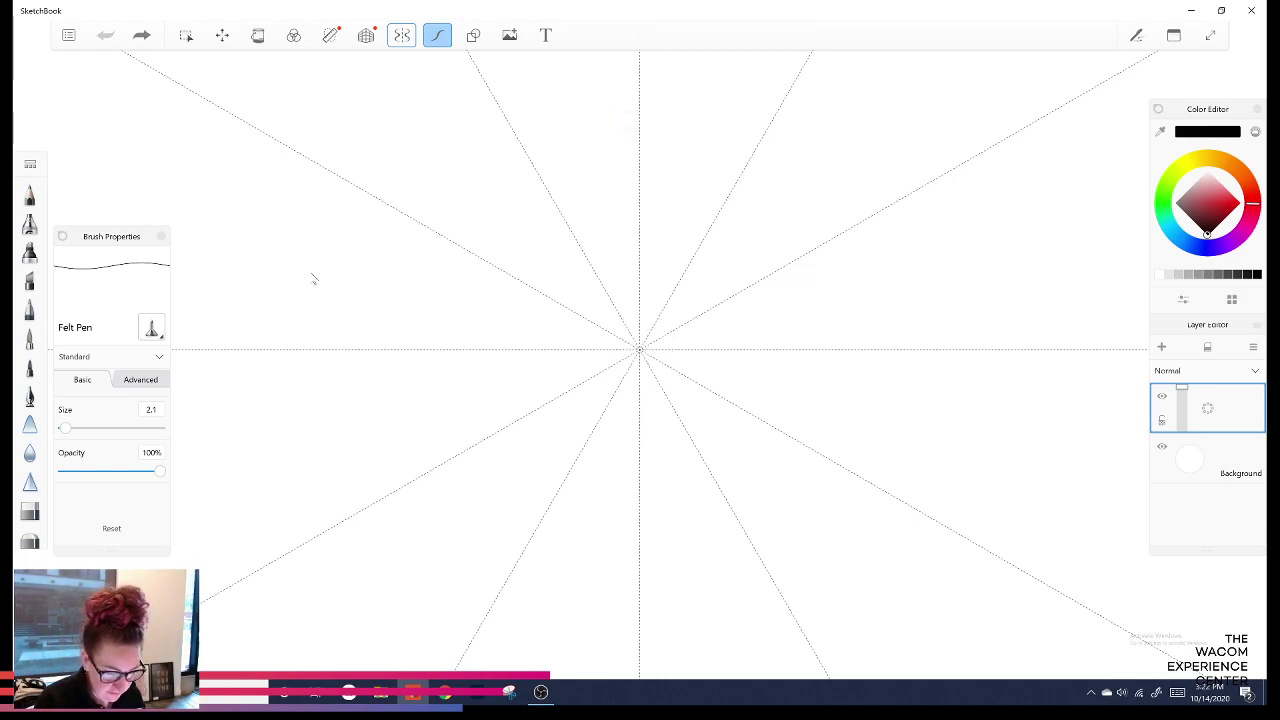
Reduce the radial symmetry to 10 sections.
left_click(401, 35)
left_click_drag(633, 66, 624, 66)
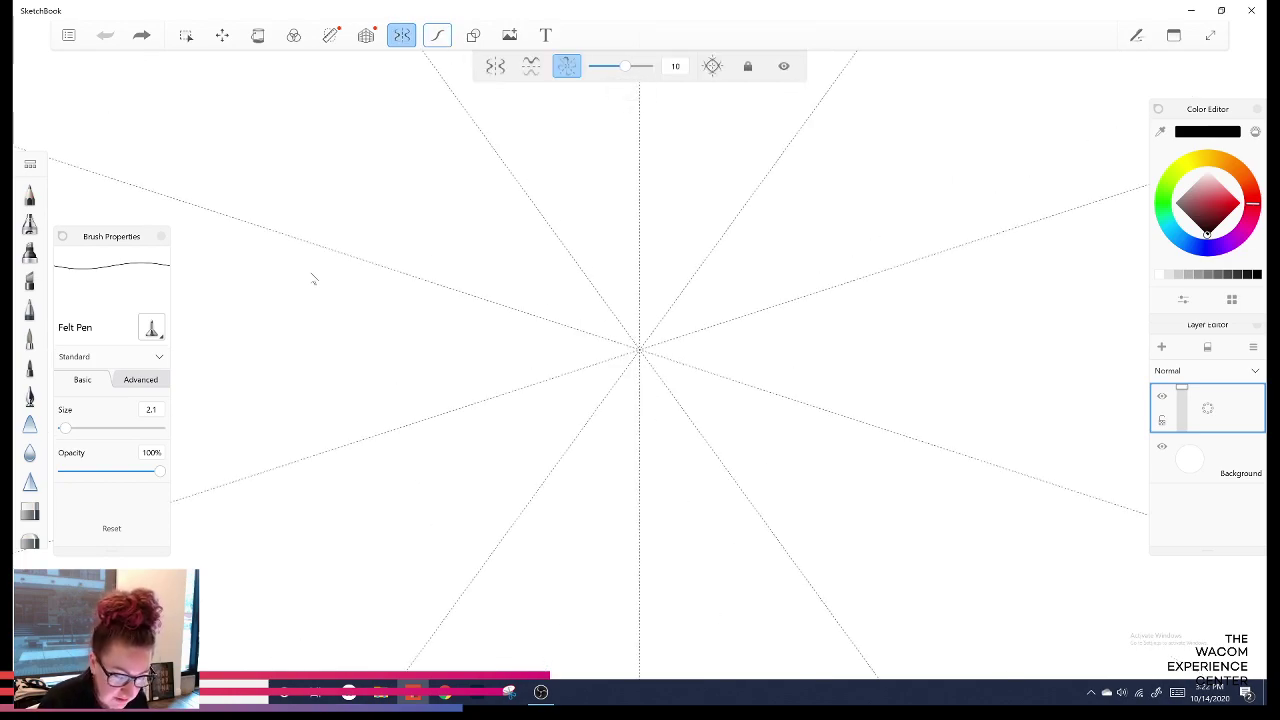
left_click(314, 279)
mouse_move(643, 345)
left_mouse_down()
mouse_move(652, 303)
mouse_move(632, 362)
left_mouse_up()
key("ctrl+z")
key("ctrl+z")
key("ctrl+z")
key("ctrl+z")
key("ctrl+z")
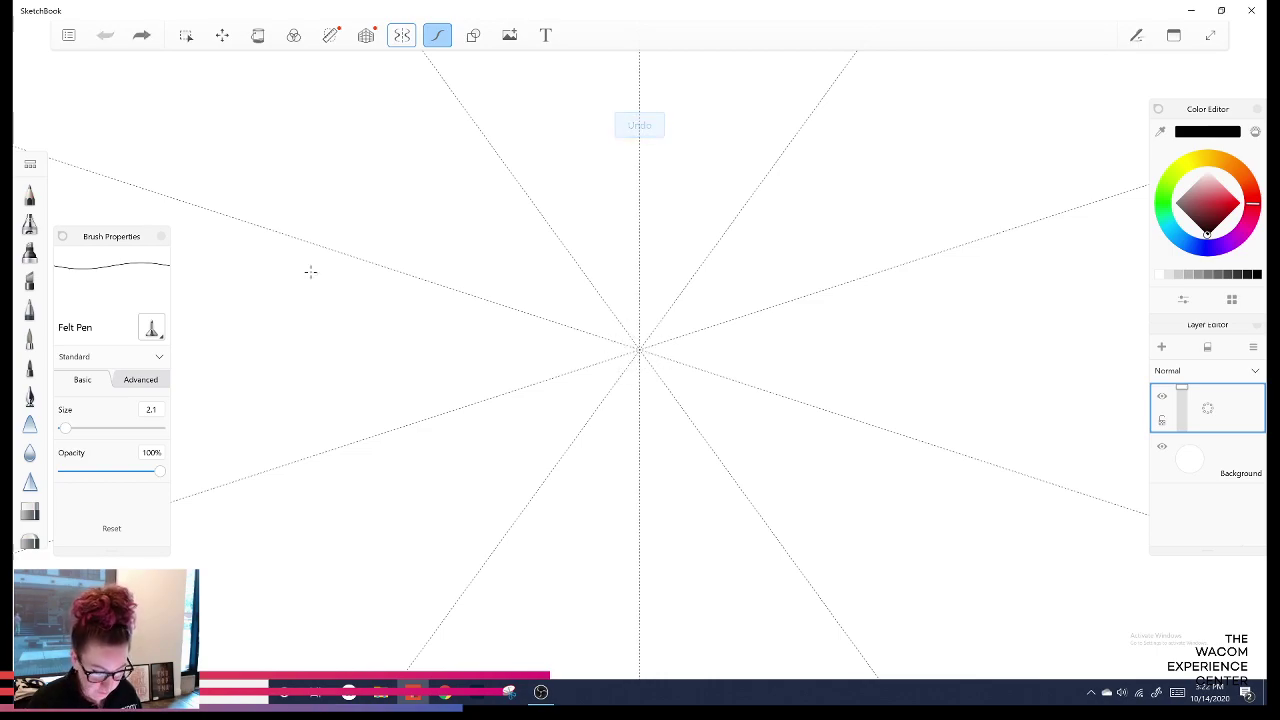
Draw a small looped ten-petal rosette at the symmetry centre and link its petals with short arcs using Predictive Stroke.
key("Escape")
mouse_move(645, 345)
left_mouse_down()
mouse_move(625, 322)
mouse_move(645, 350)
left_mouse_up()
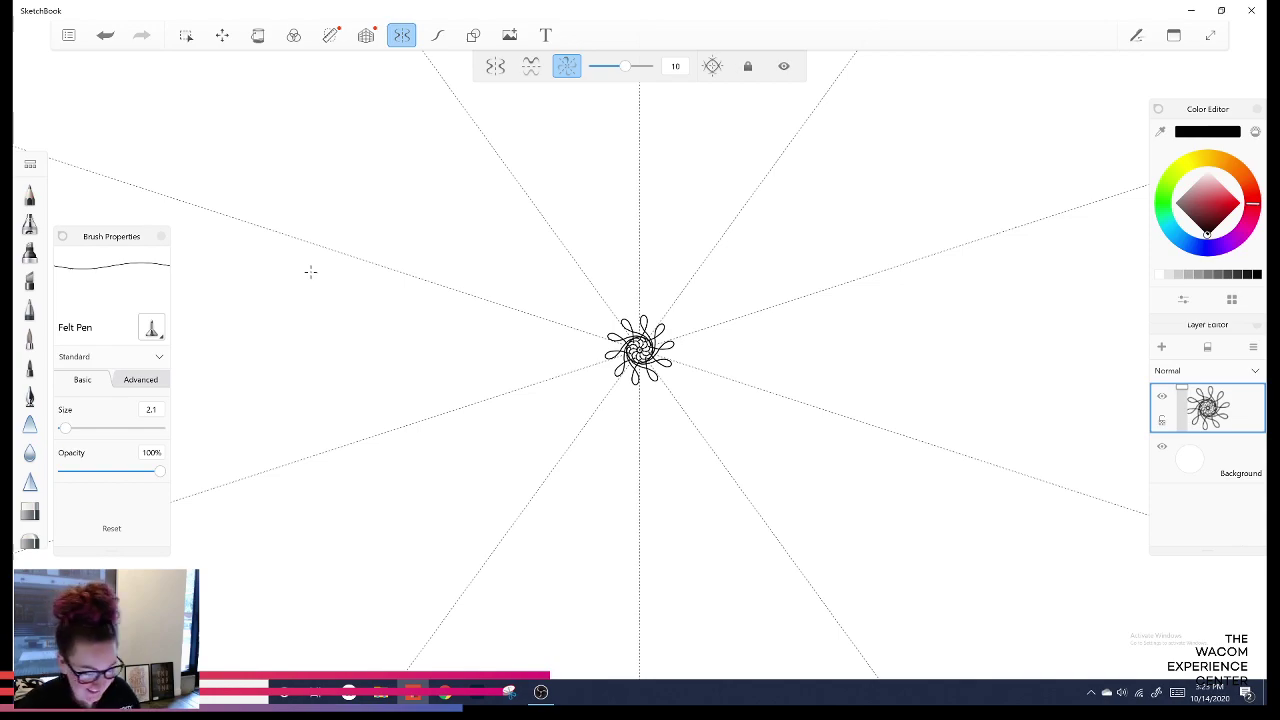
left_click(437, 35)
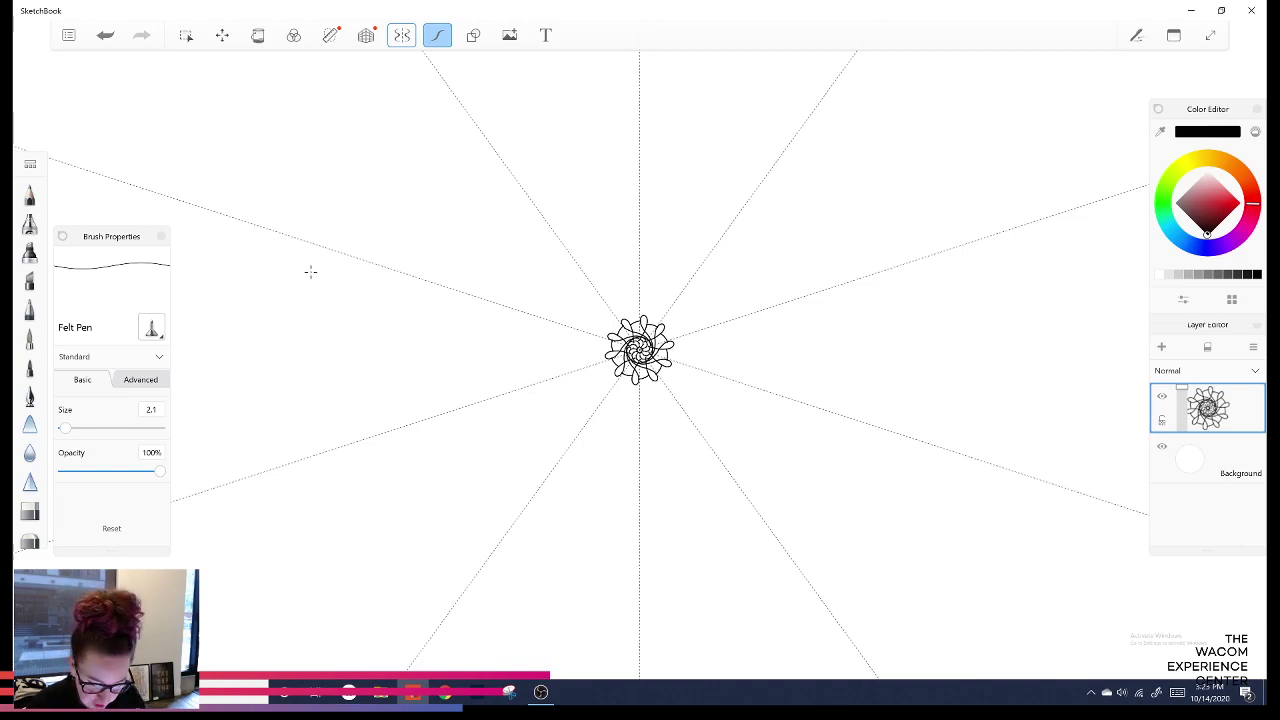
left_click_drag(631, 330, 638, 326)
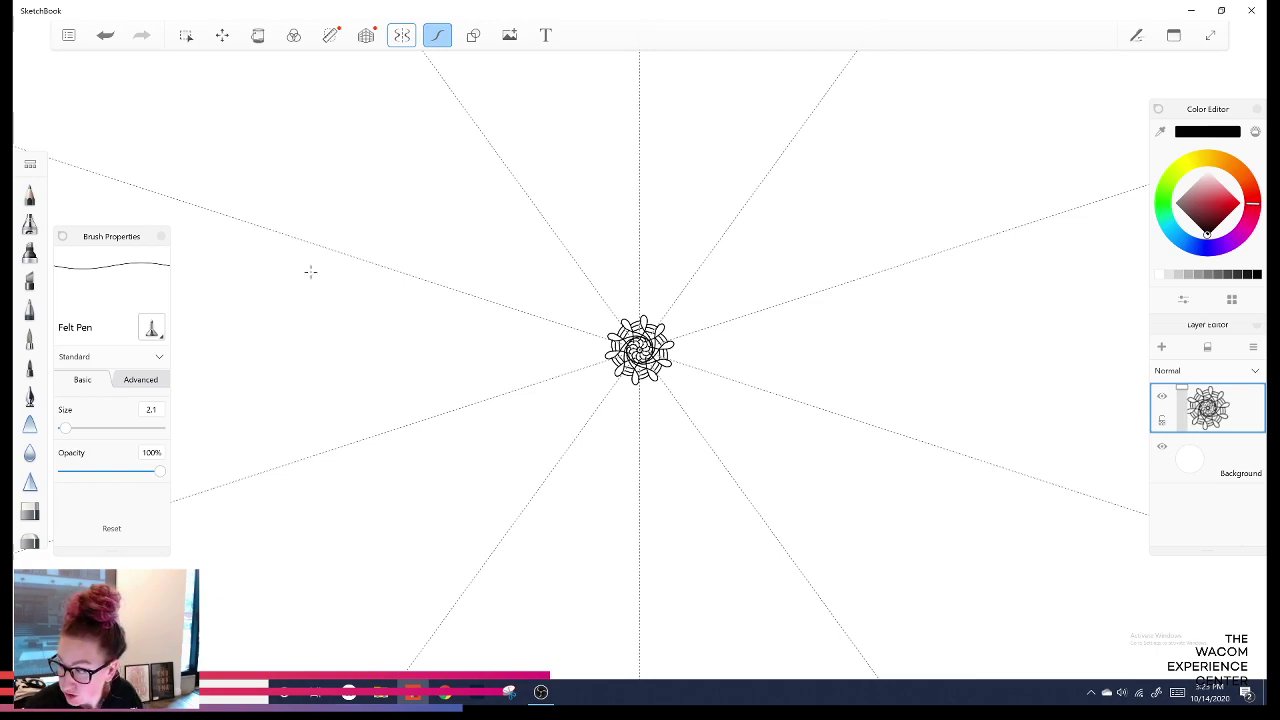
key("ctrl+z")
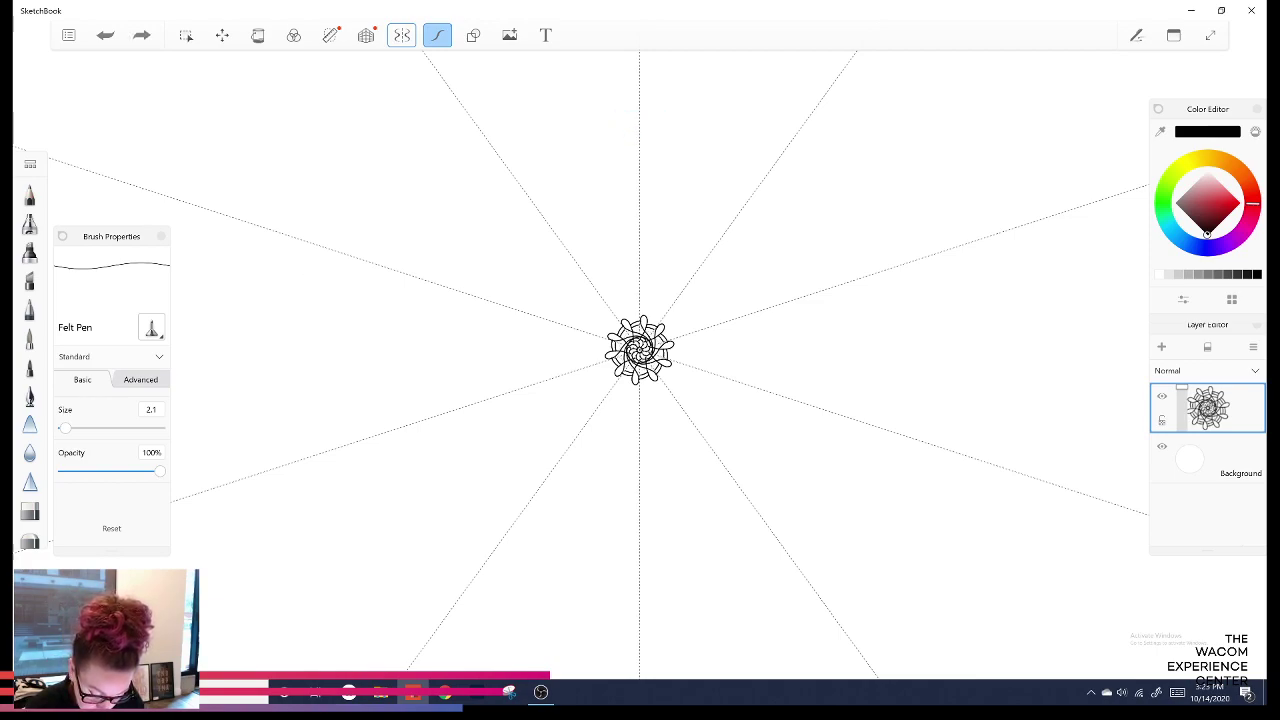
key("ctrl+z")
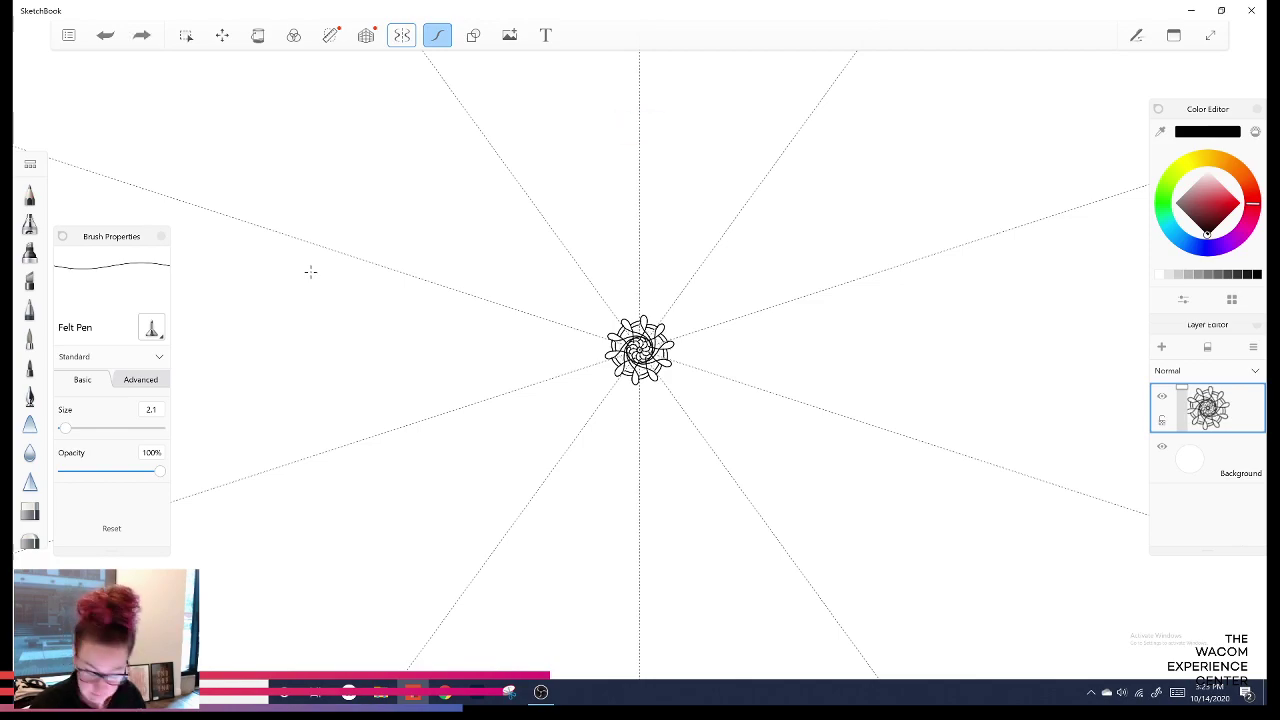
Enclose the central rosette in a double ring, redoing the outer line until it sits close around the inner one.
left_click_drag(643, 318, 648, 322)
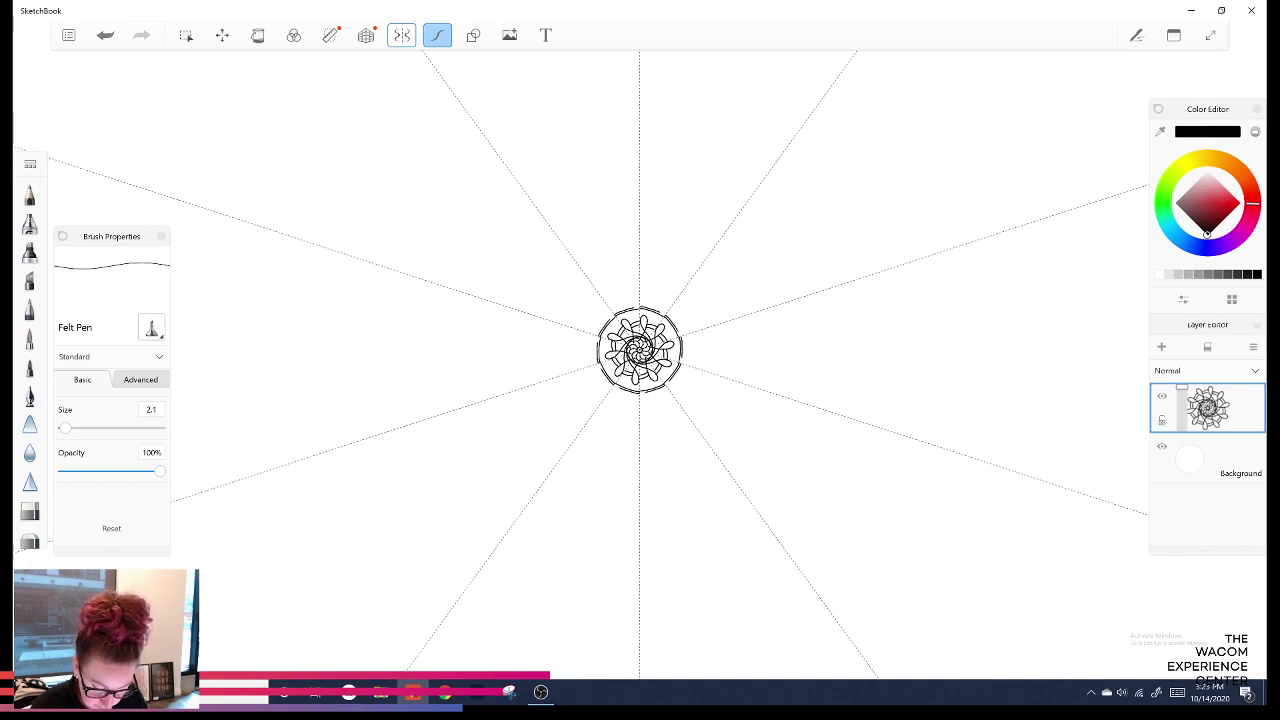
key("ctrl+z")
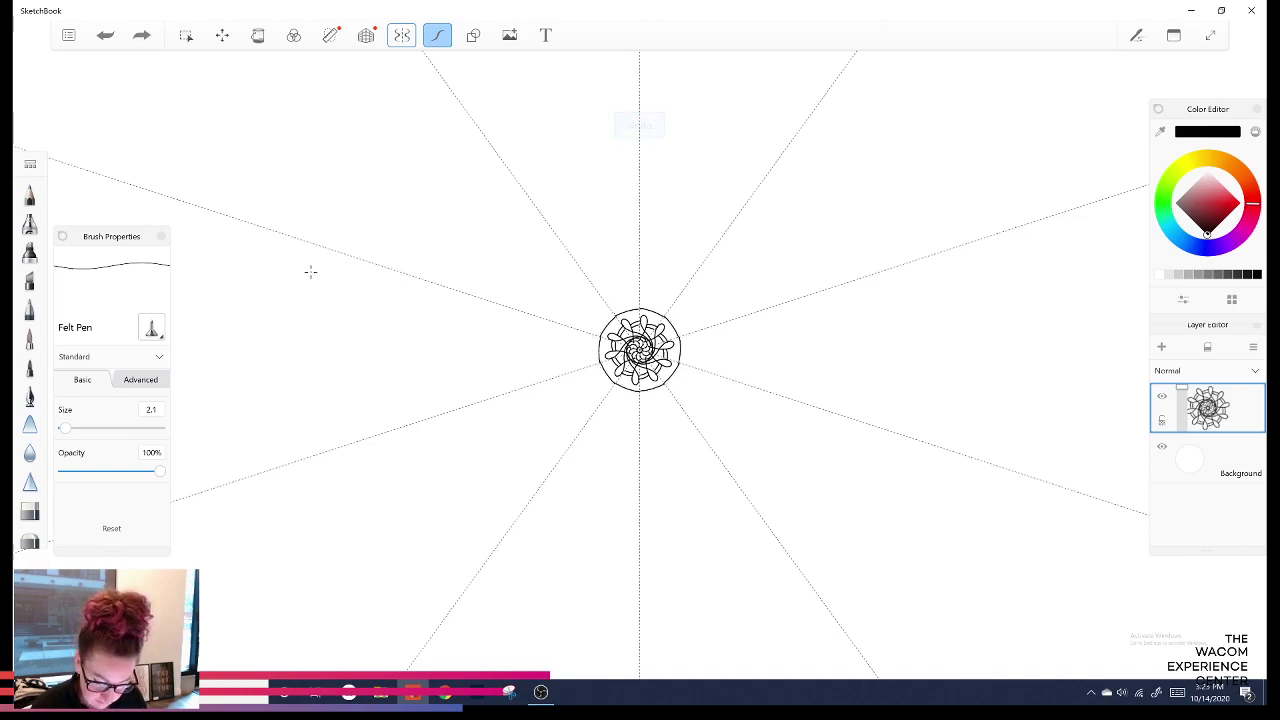
key("ctrl+y")
key("ctrl+z")
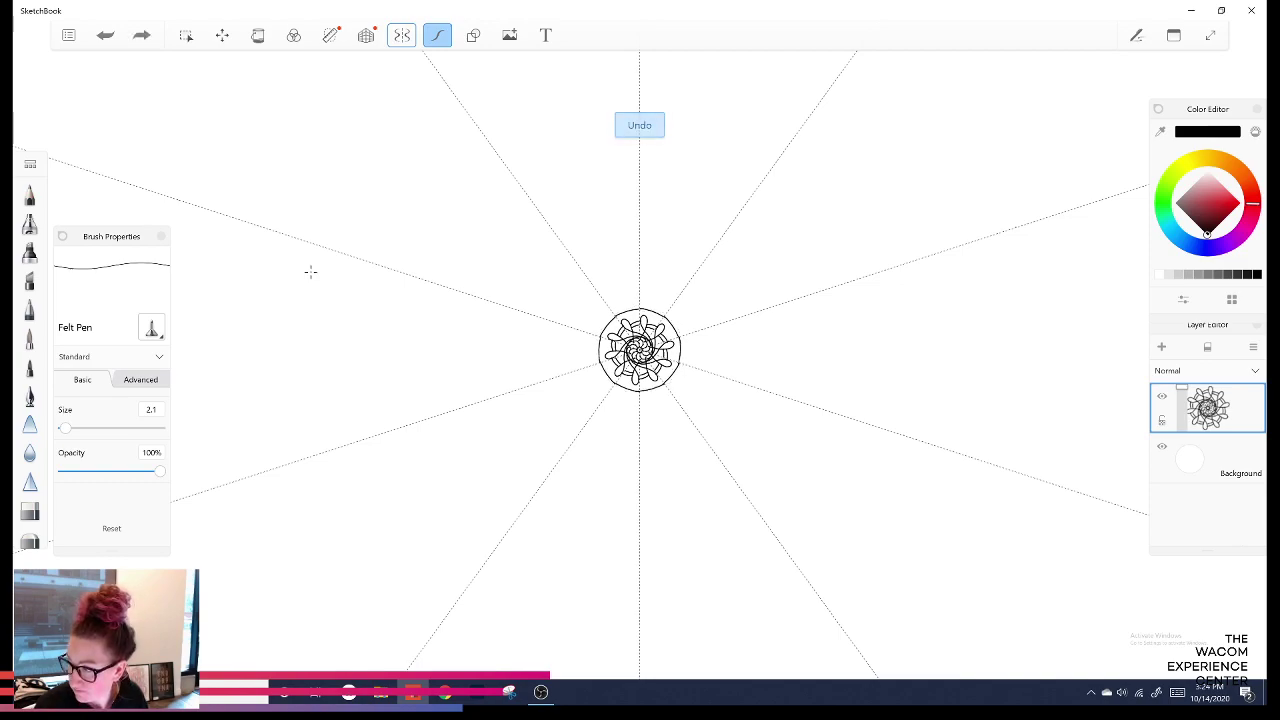
left_click_drag(616, 317, 640, 308)
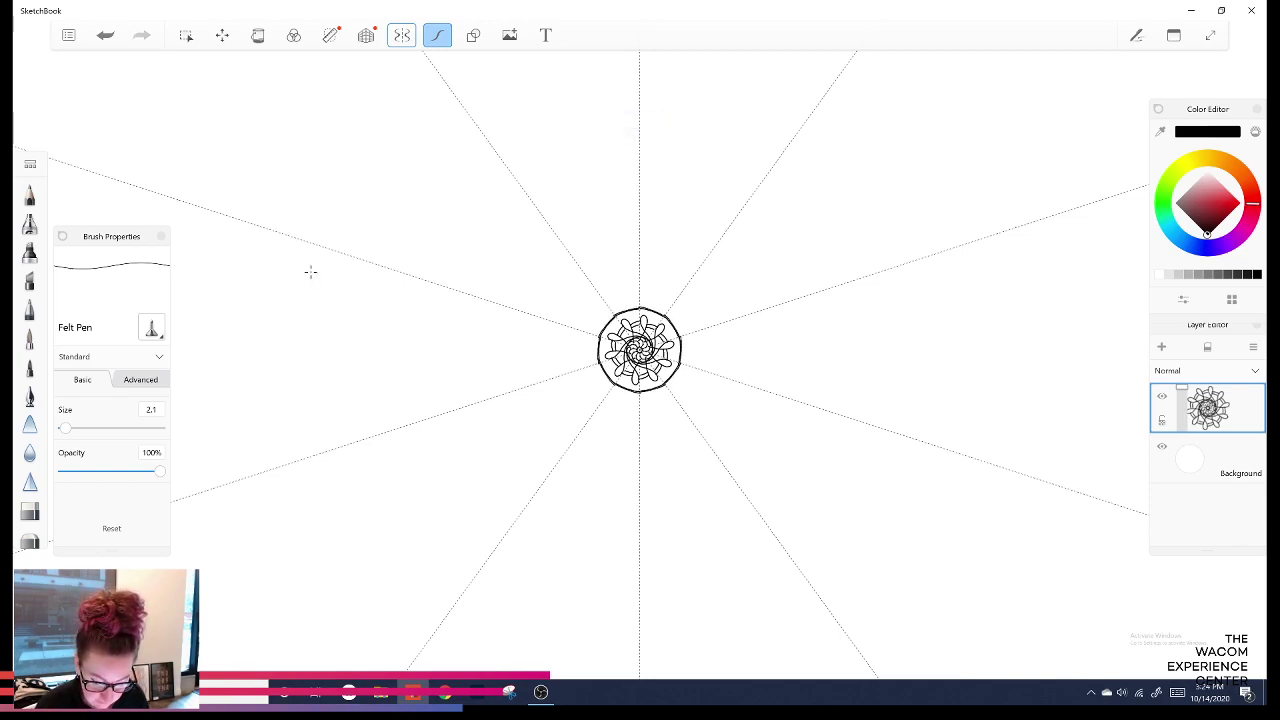
key("ctrl+z")
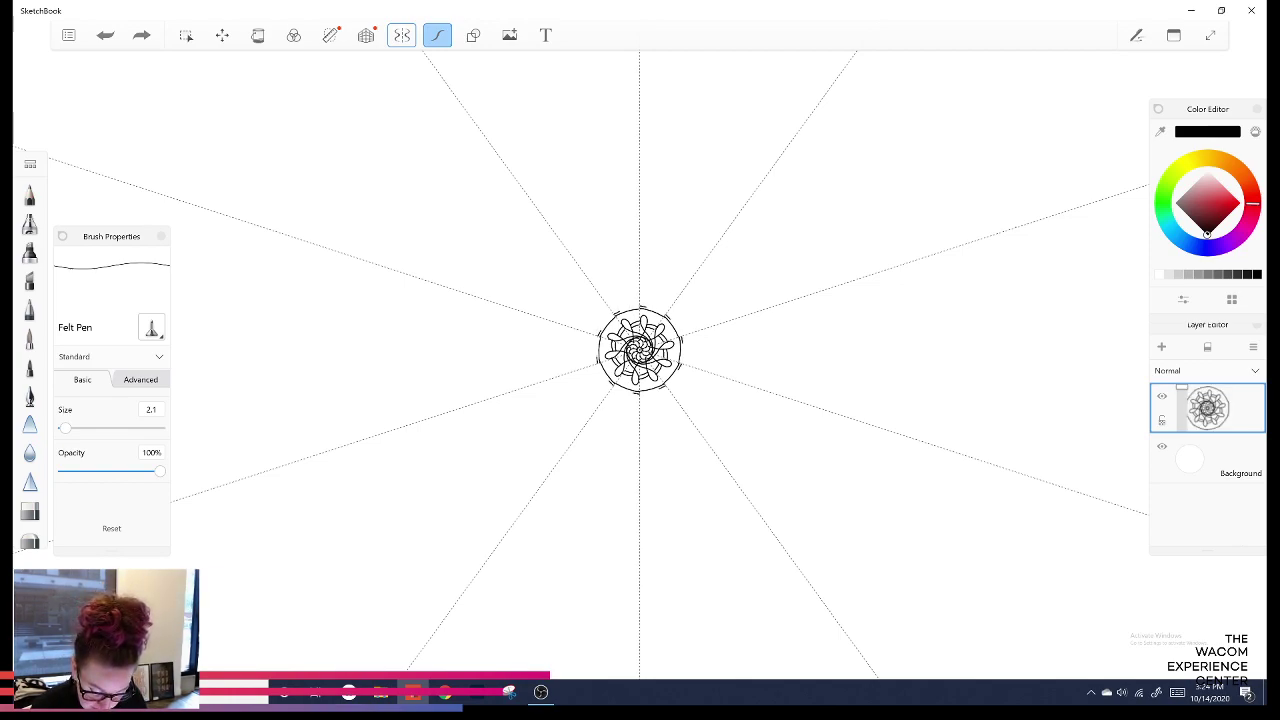
key("ctrl+y")
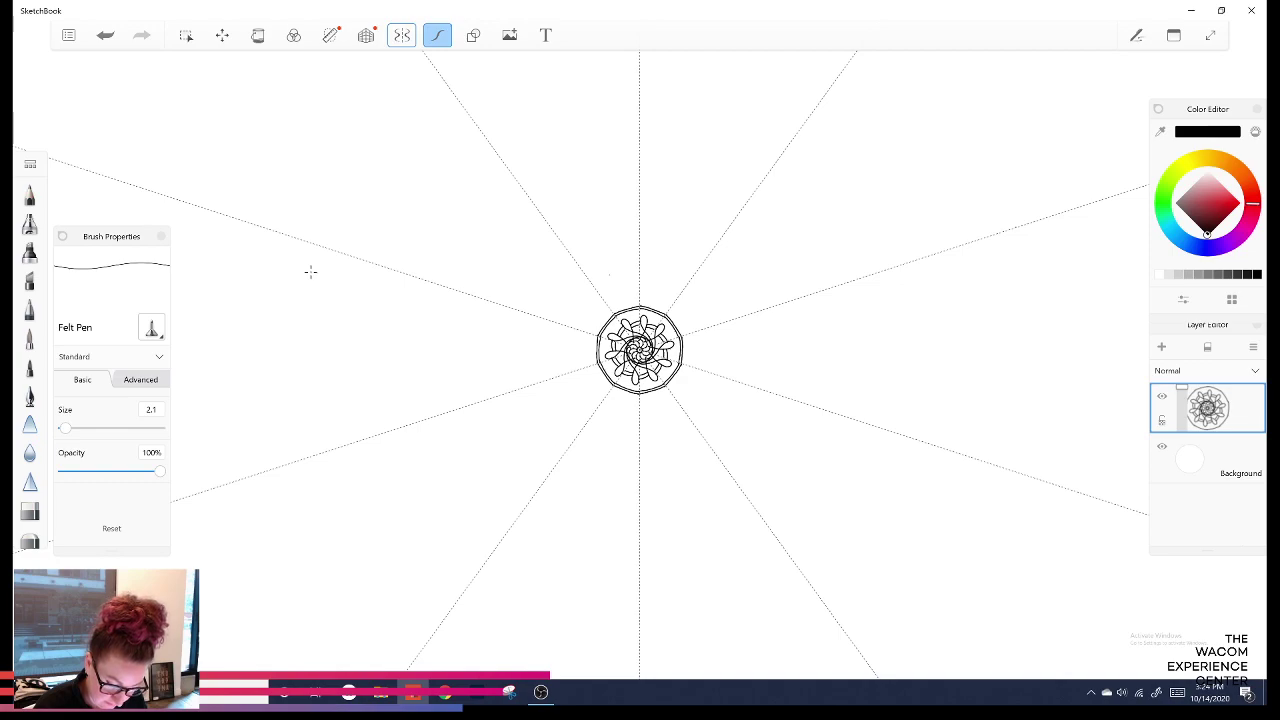
Draw a circle of small ringed planets around the double ring, with tiny patterned globes just outside and between them.
left_click_drag(652, 283, 654, 291)
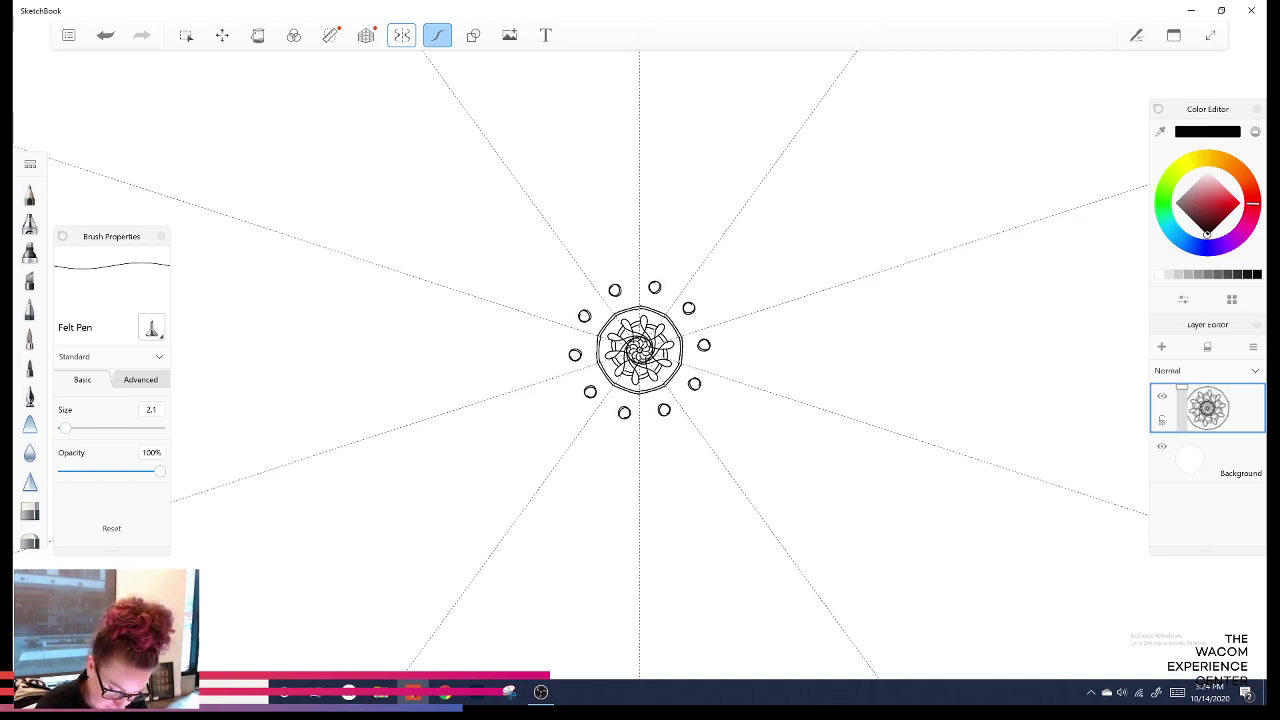
key("ctrl+z")
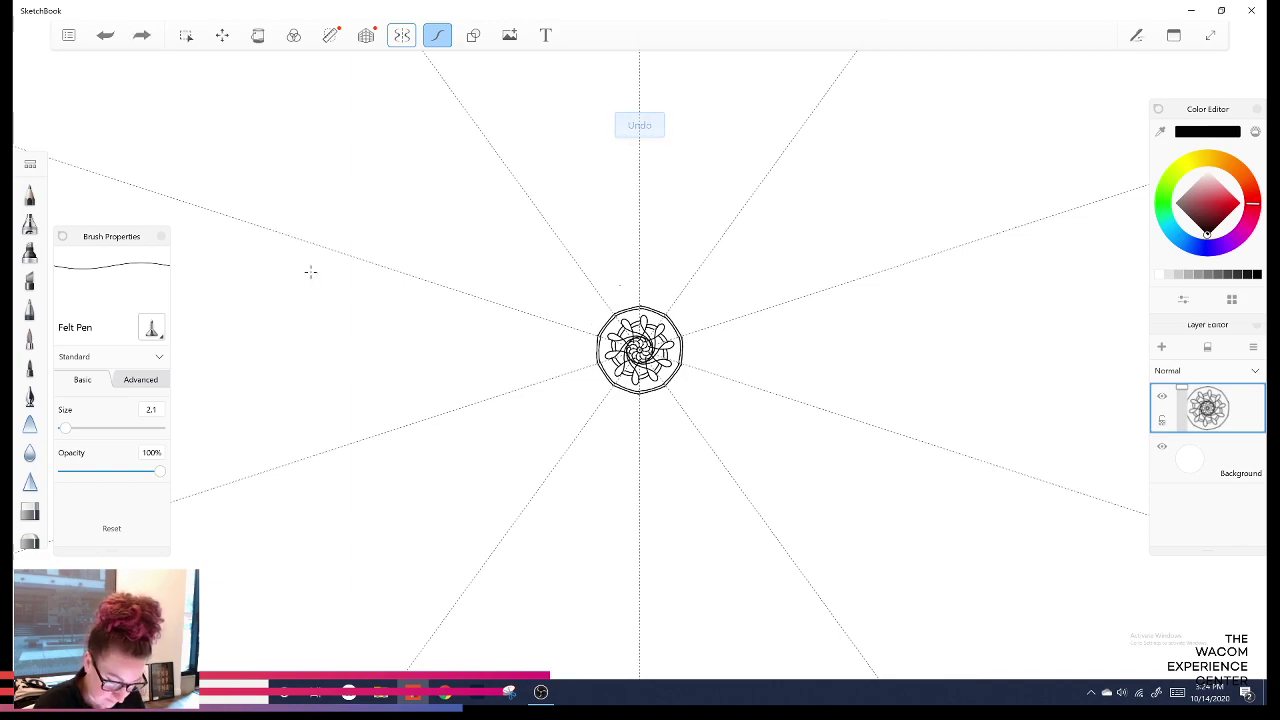
key("ctrl+z")
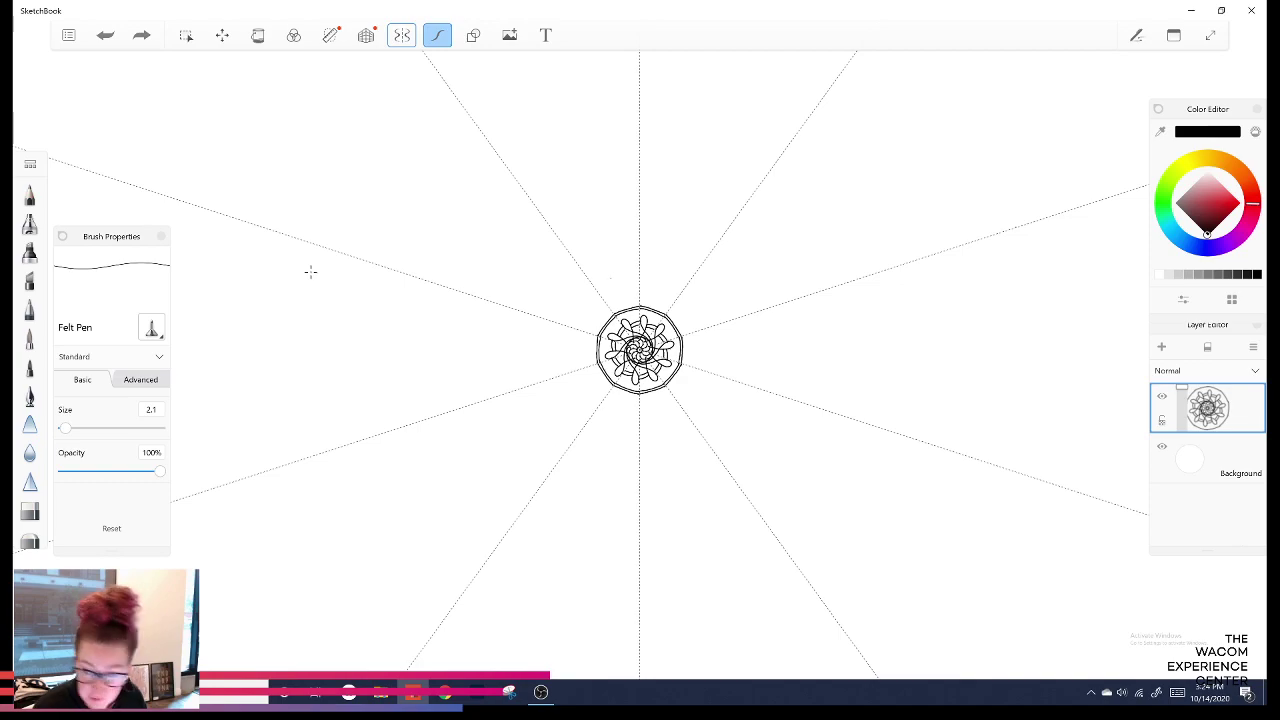
key("ctrl+y")
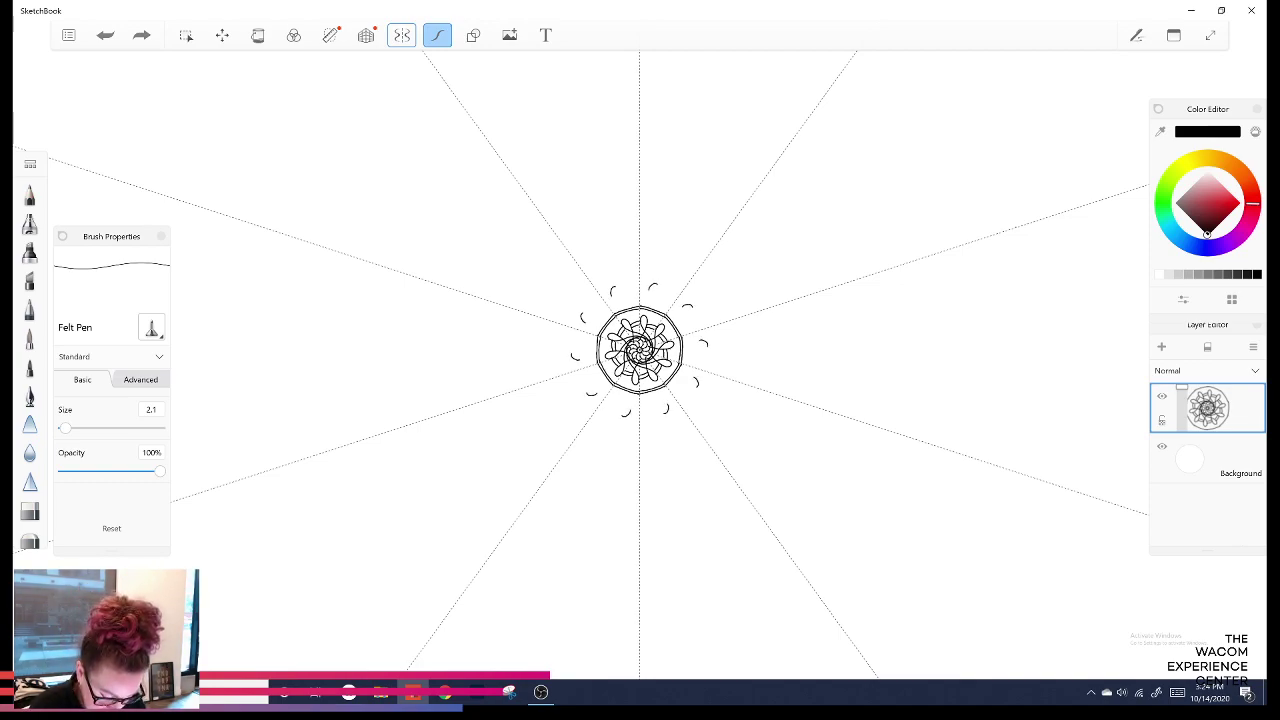
key("ctrl+y")
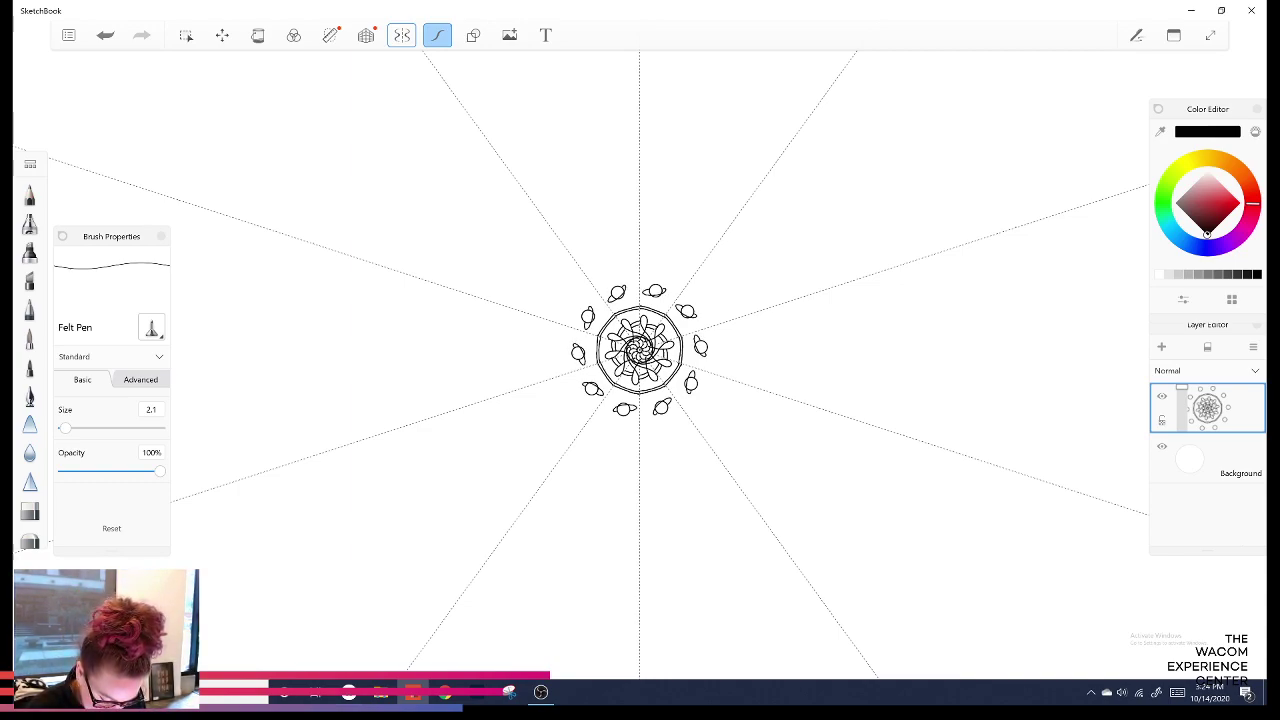
key("ctrl+z")
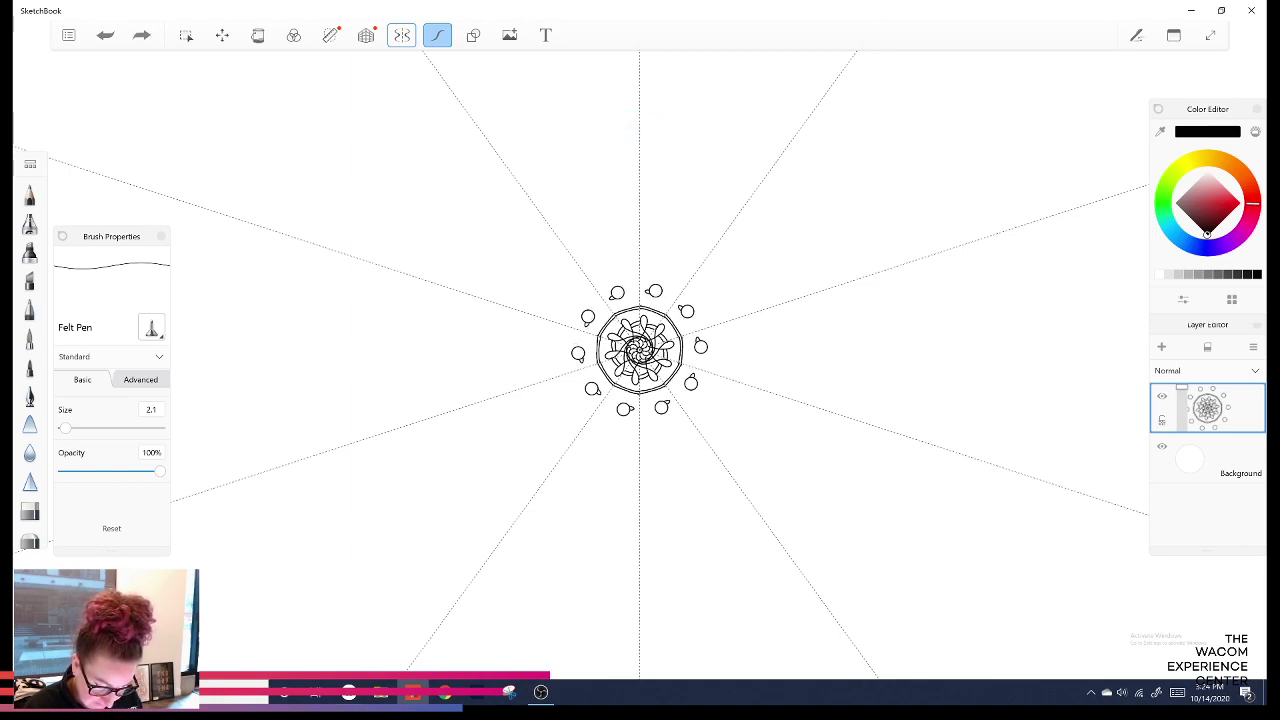
left_click(310, 271)
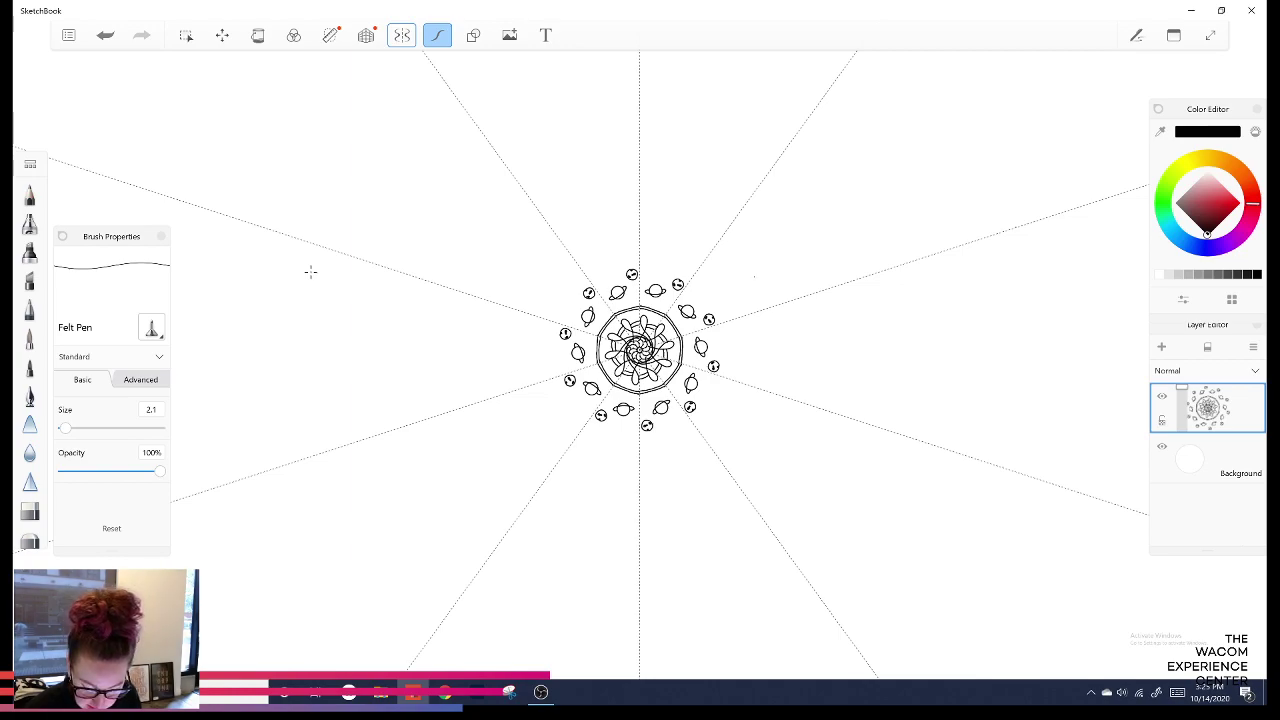
Try out a band of larger plain circles outside the small globes and an extra outline around the ringed planets.
mouse_move(687, 225)
left_mouse_down()
mouse_move(702, 245)
mouse_move(705, 222)
left_mouse_up()
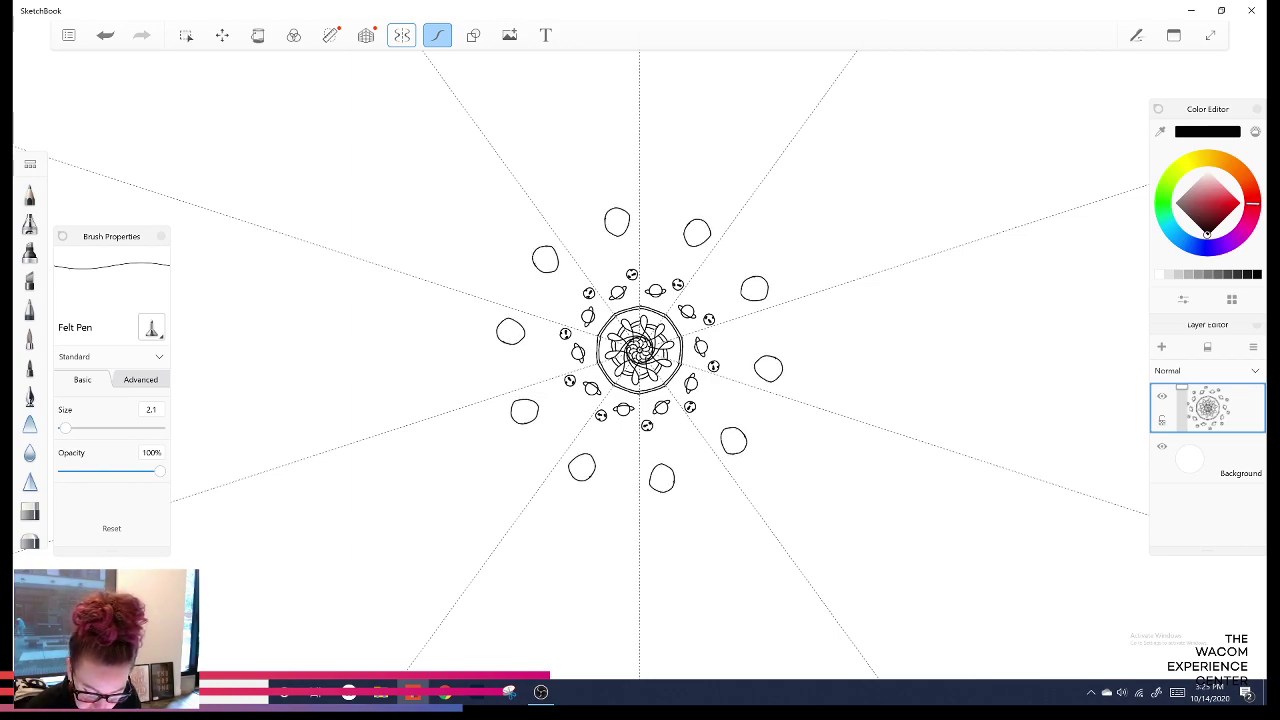
key("ctrl+z")
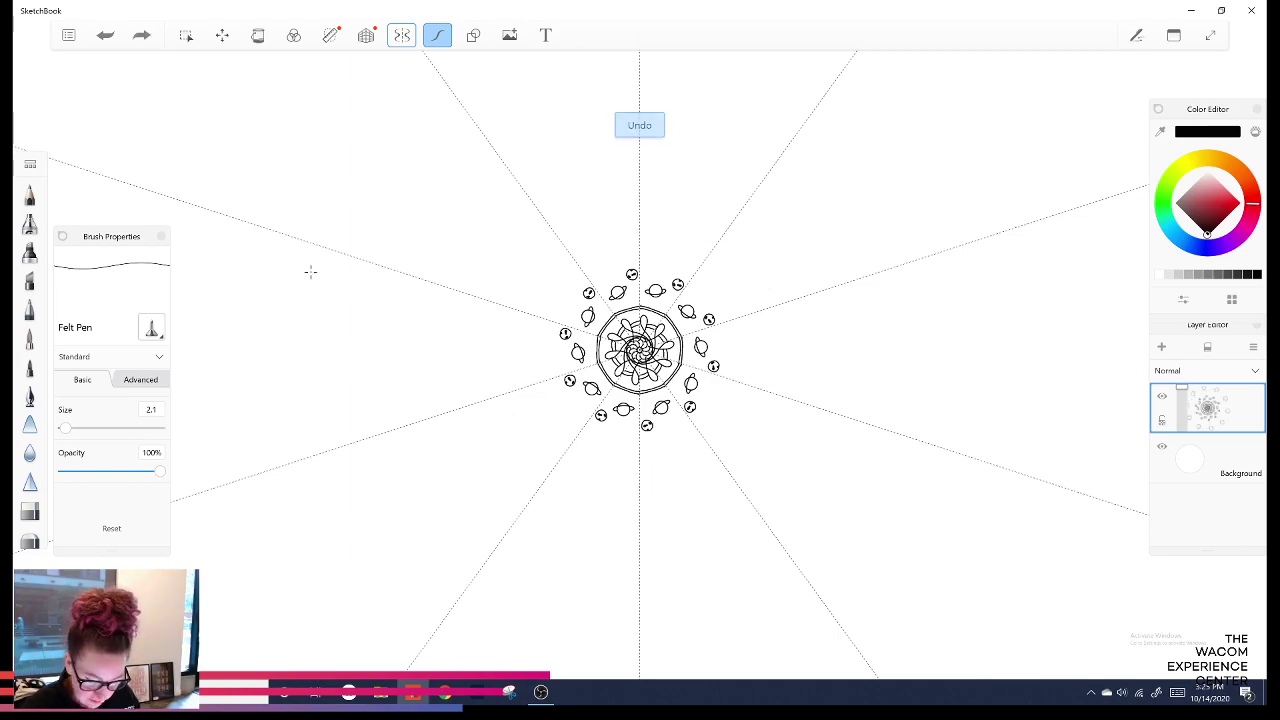
key("ctrl+y")
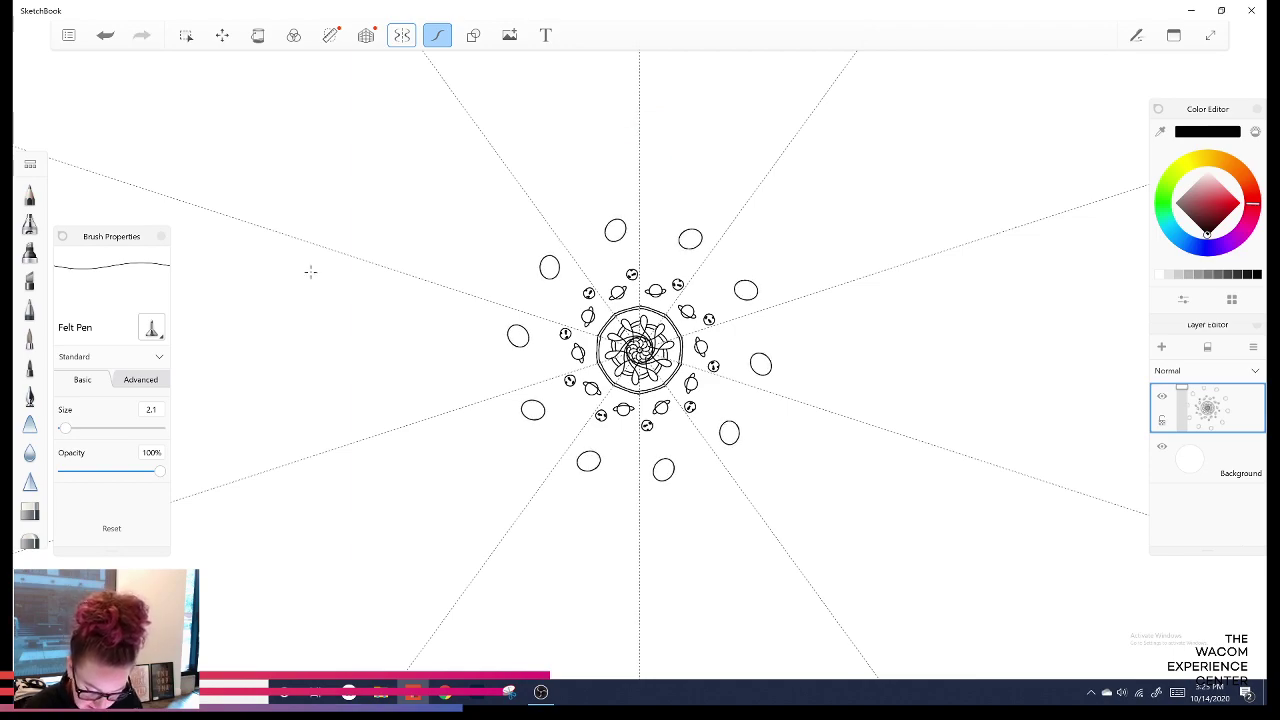
key("ctrl+z")
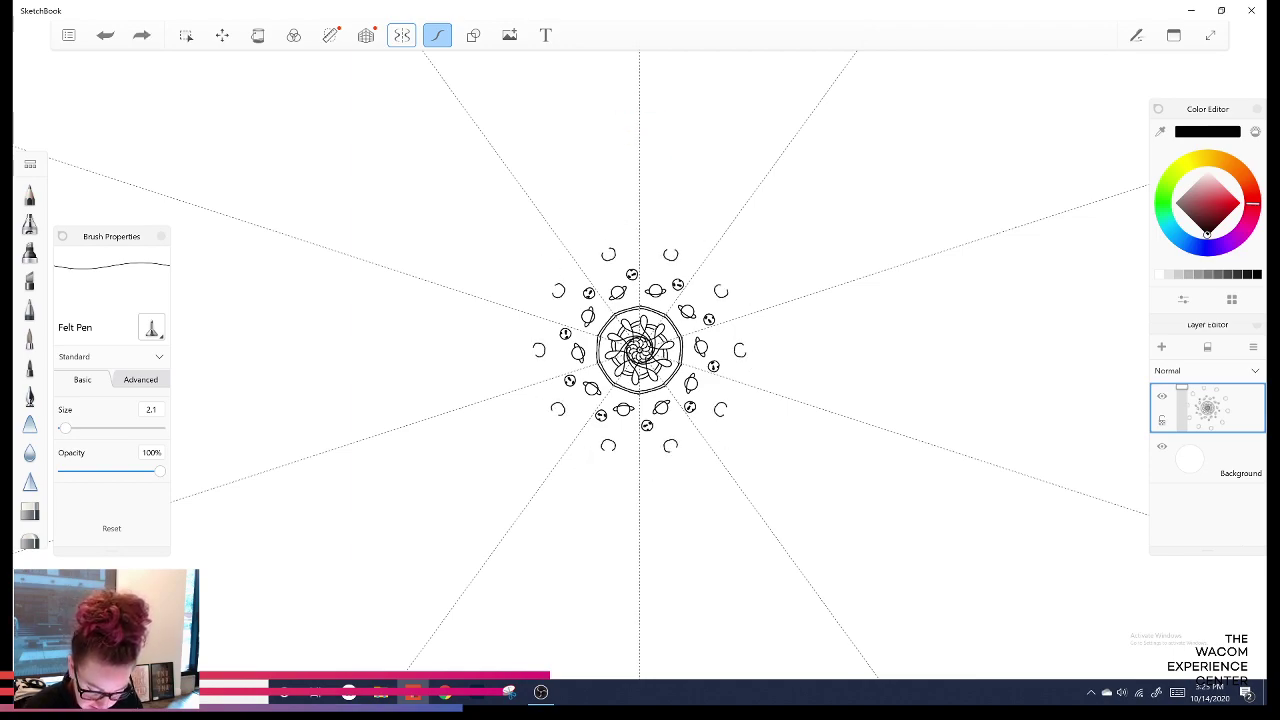
key("ctrl+z")
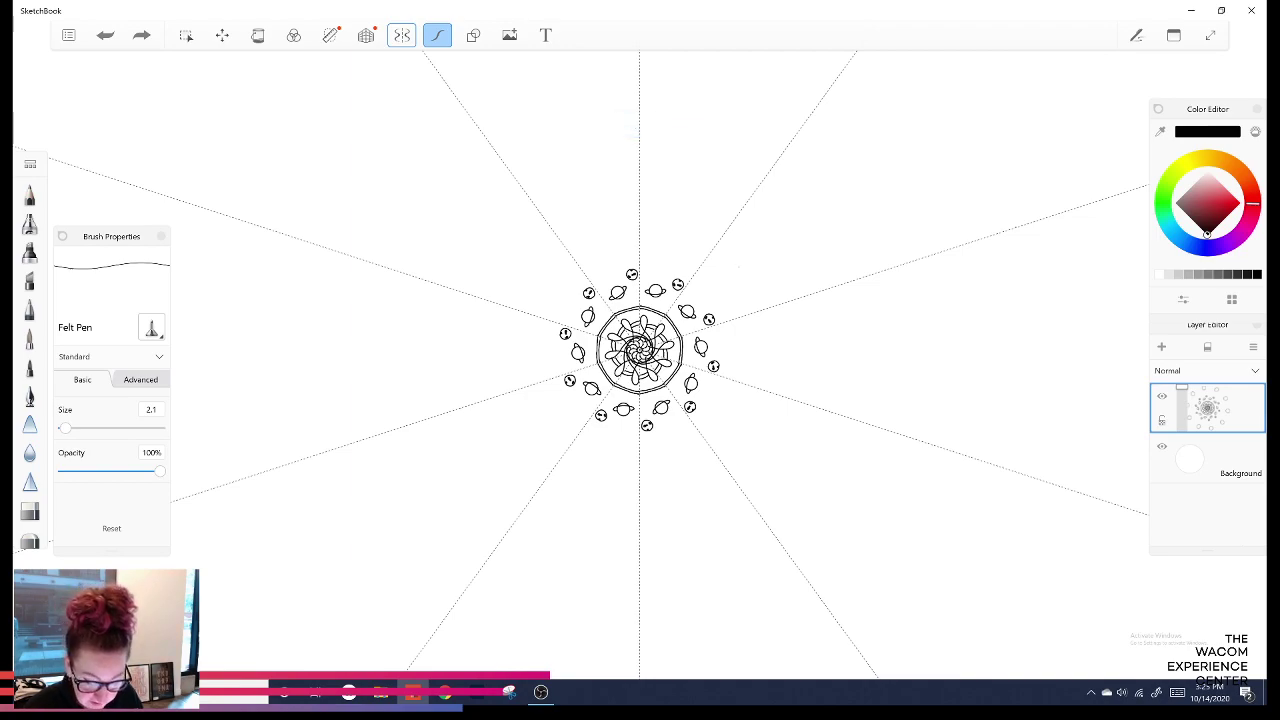
key("ctrl+y")
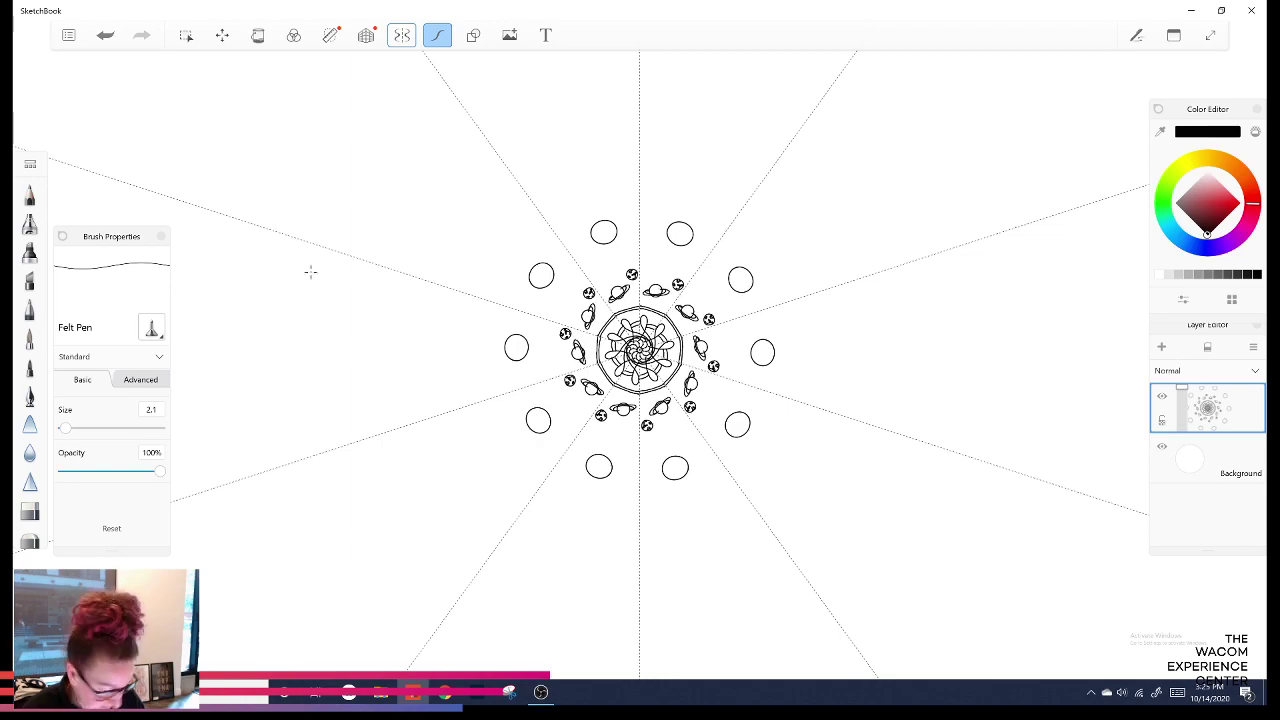
key("ctrl+z")
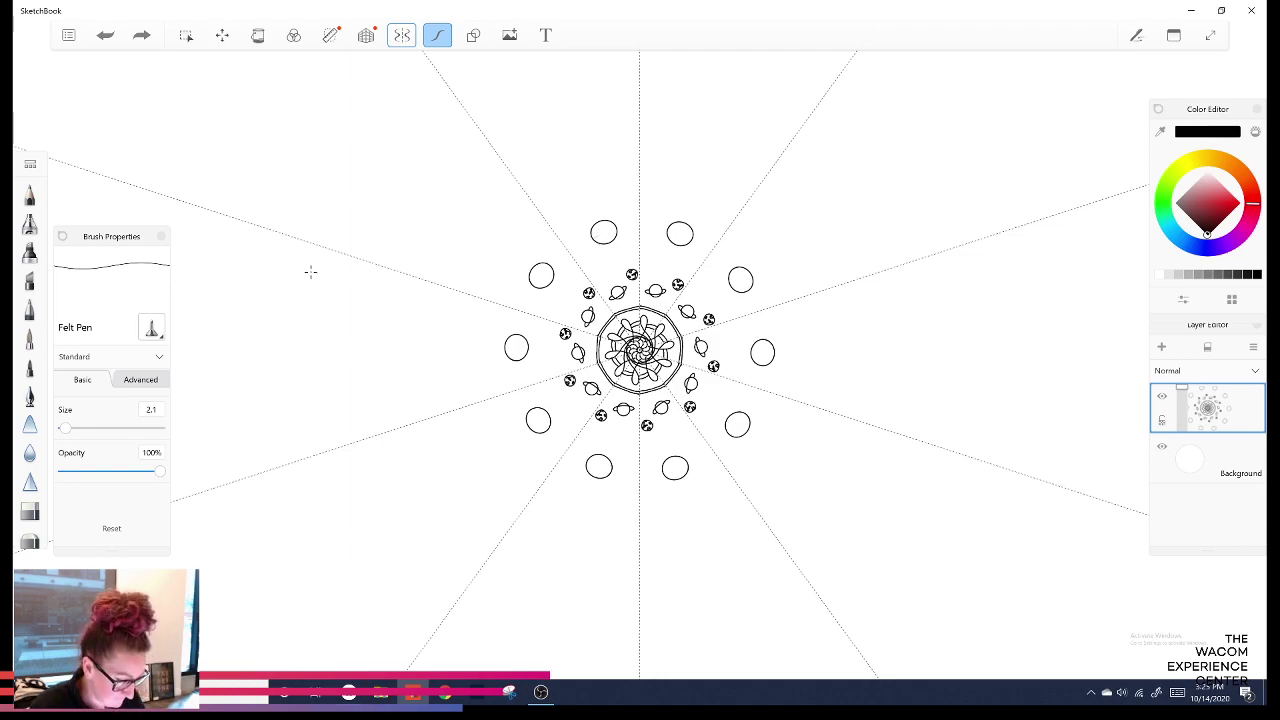
Erase the outer band of plain circles with the Hard Eraser and return to the Felt Pen.
key("e")
left_click_drag(592, 232, 609, 221)
left_click_drag(550, 270, 522, 350)
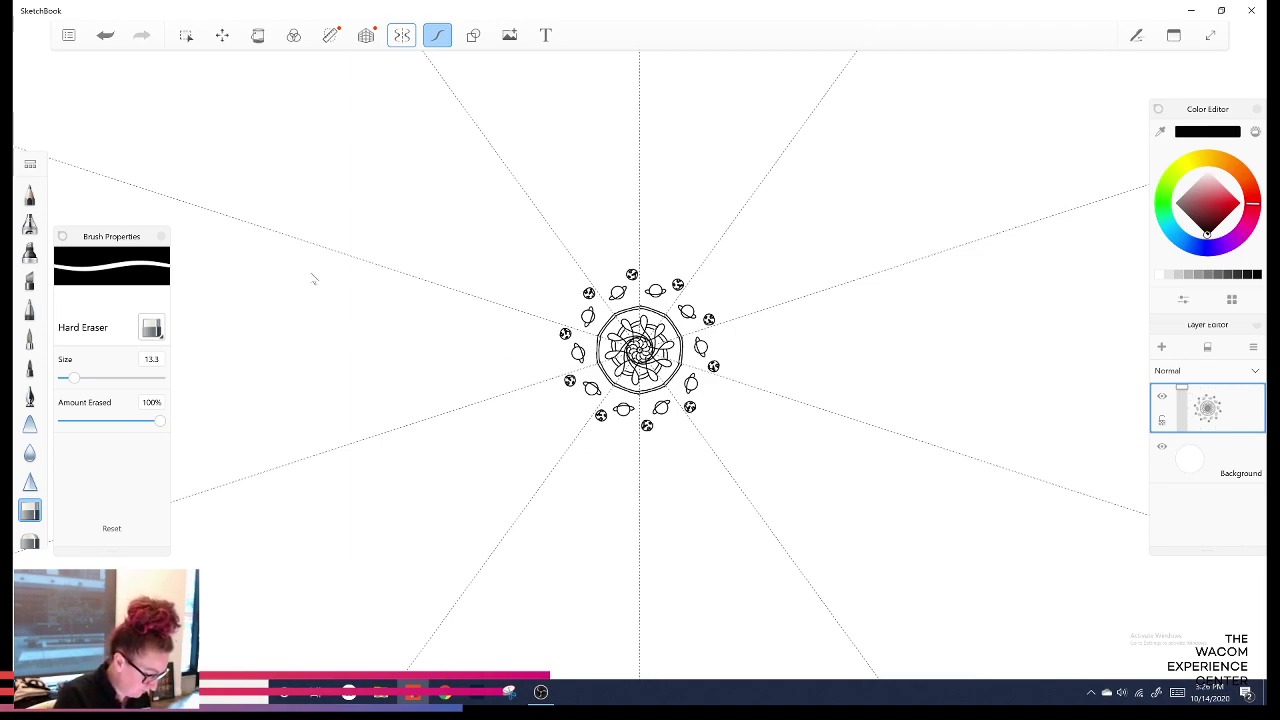
key("ctrl+alt+b")
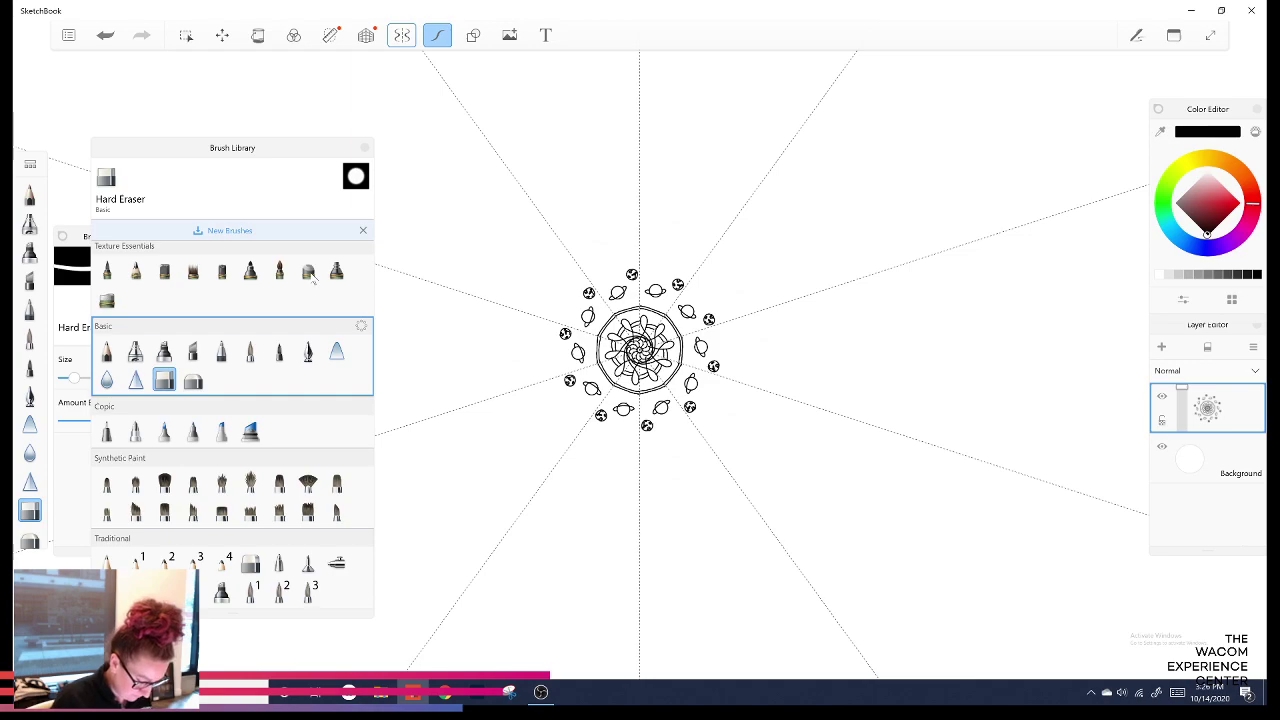
key("e")
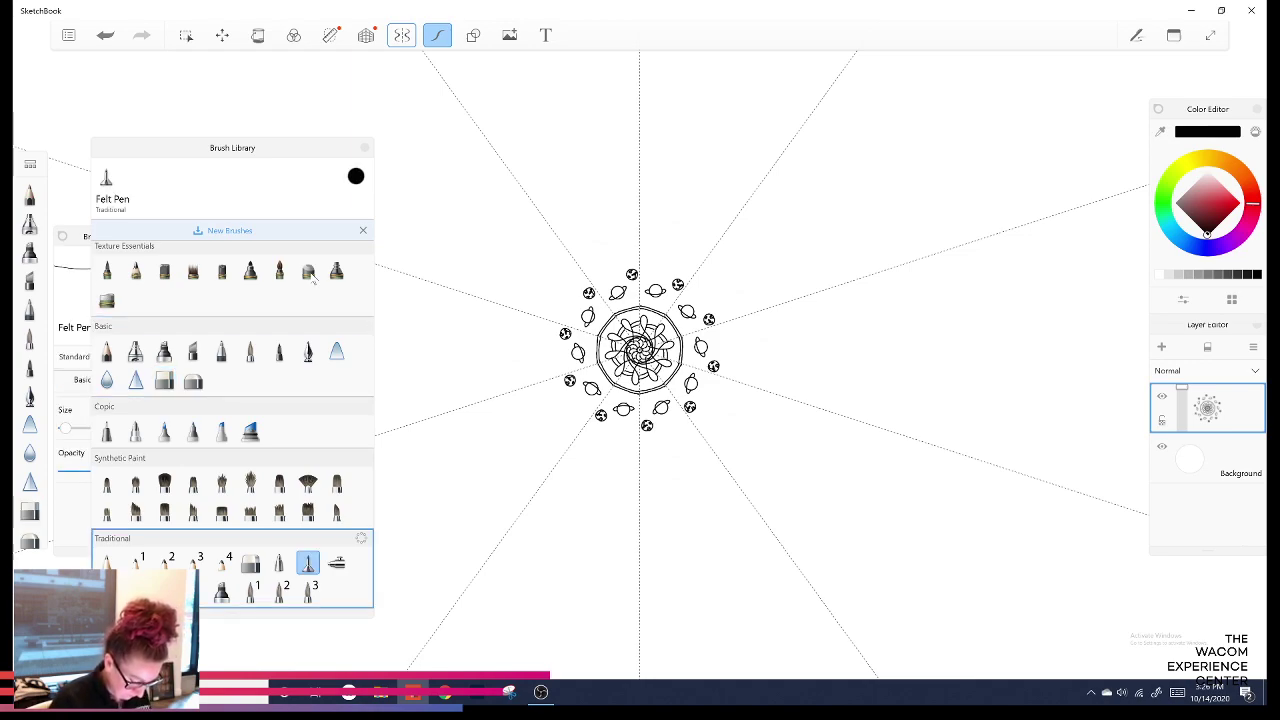
key("ctrl+alt+b")
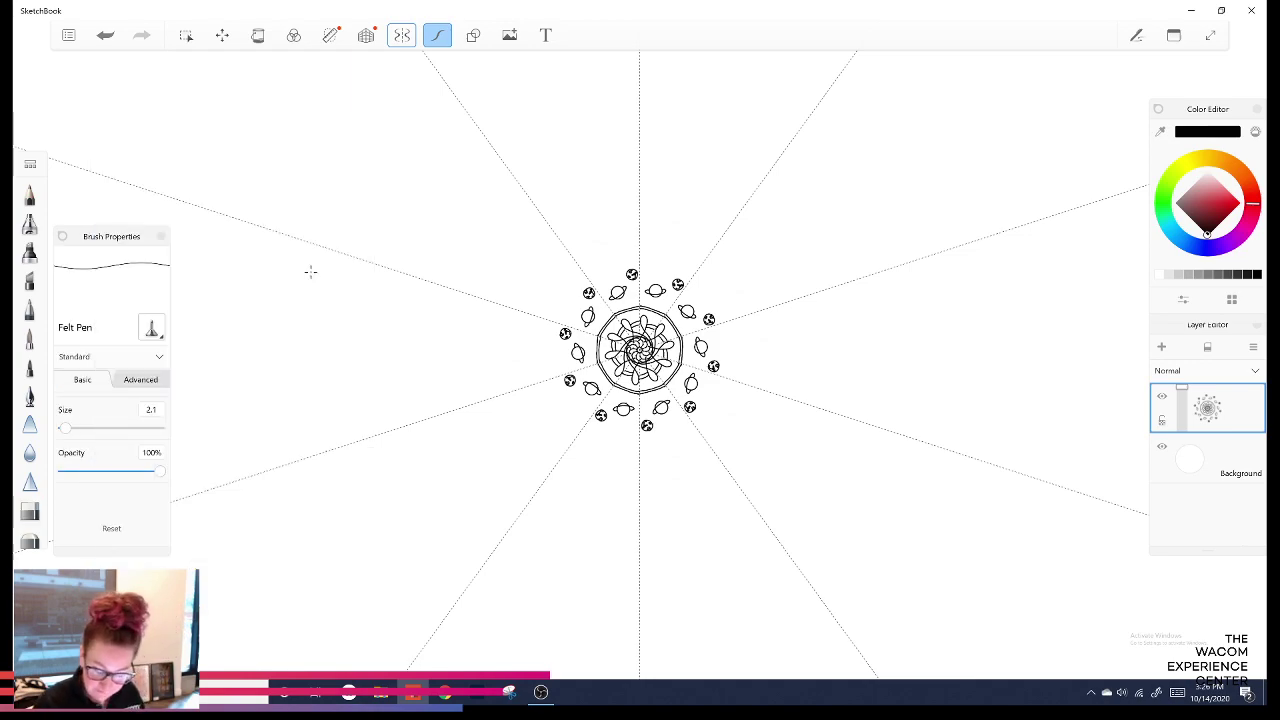
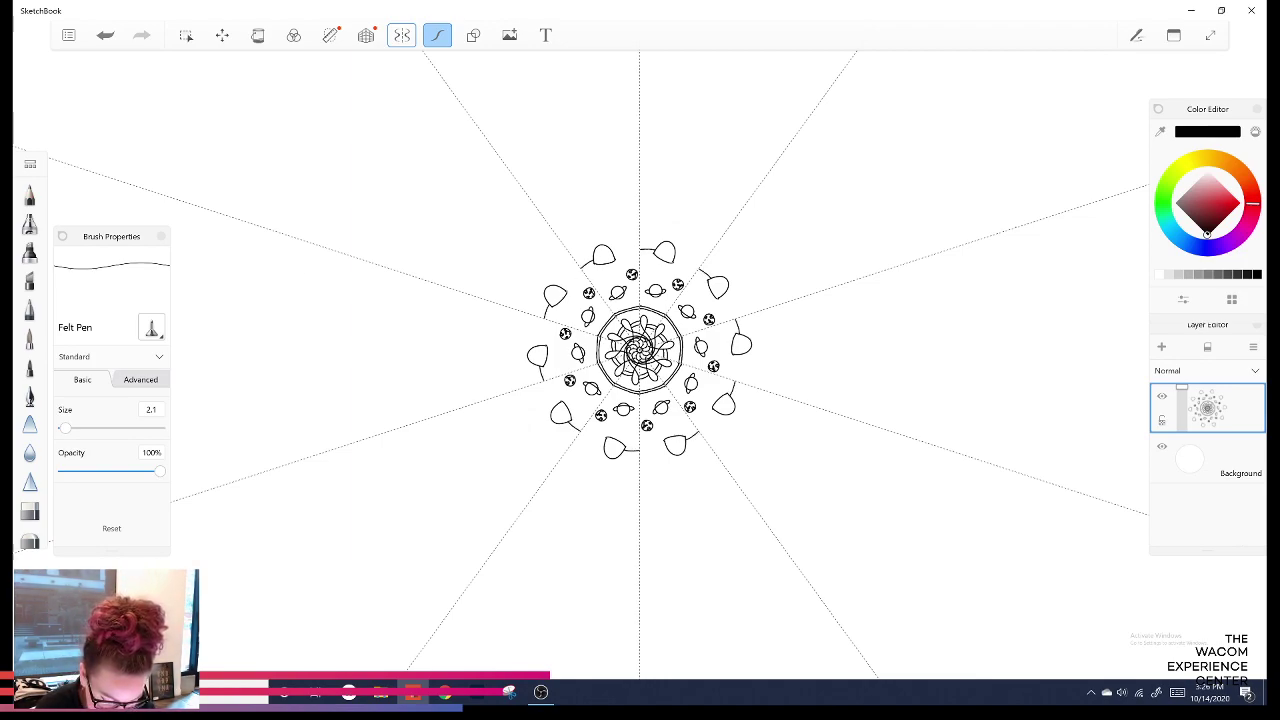
Undo the dome-shaped outlines and connecting arcs drawn outside the globes.
key("ctrl+z")
key("ctrl+z")
key("ctrl+z")
key("ctrl+z")
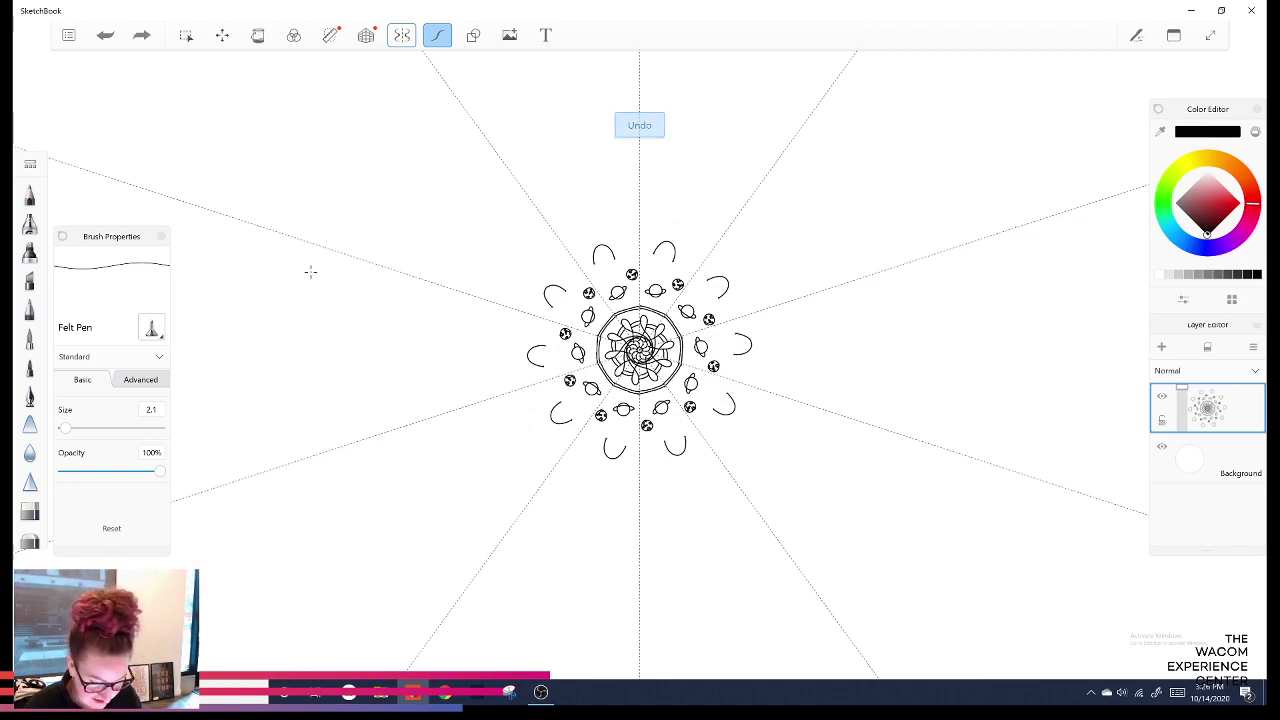
Reduce the radial symmetry to 5 sectors and resume drawing with the Felt Pen.
key("x")
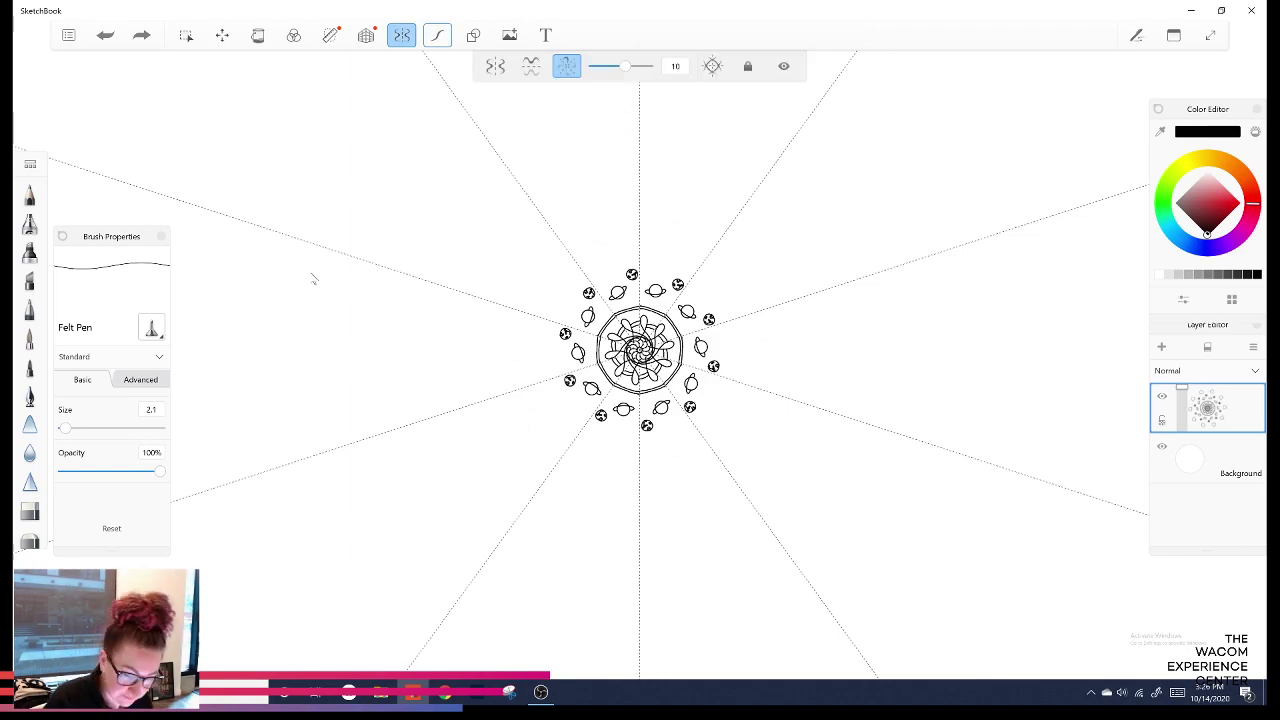
left_click_drag(625, 66, 606, 66)
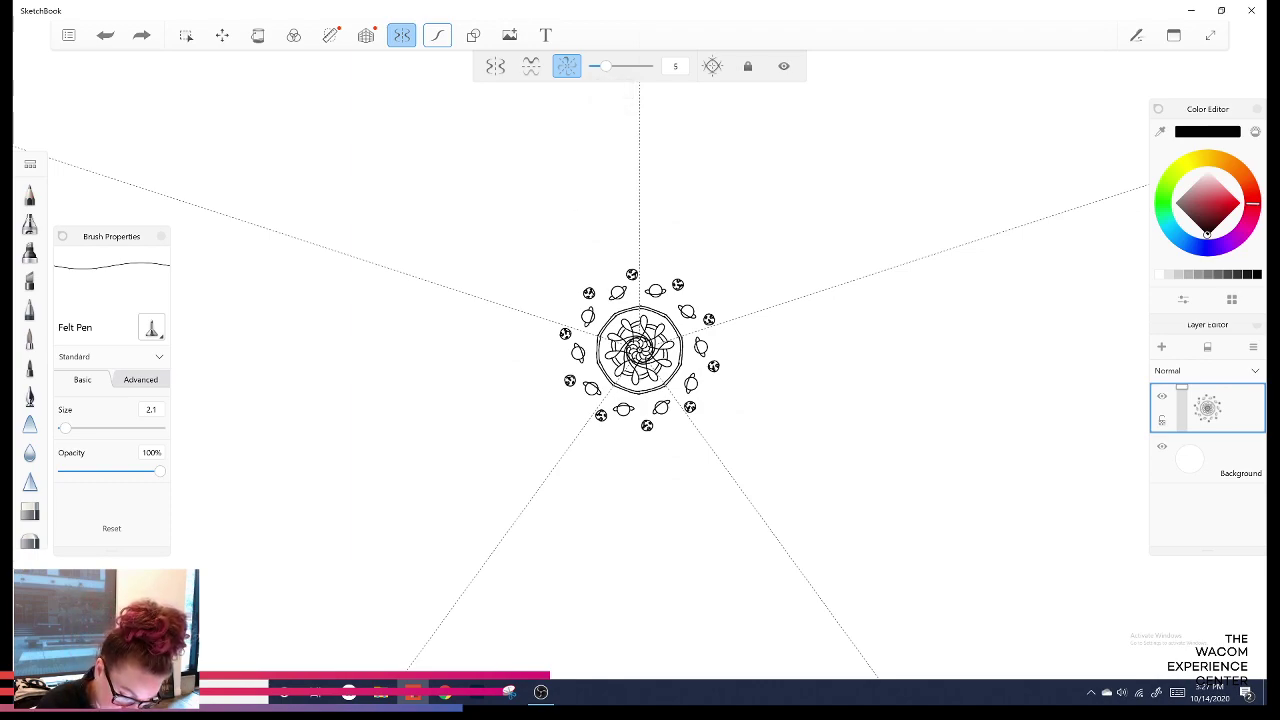
key("ctrl+z")
left_click(311, 273)
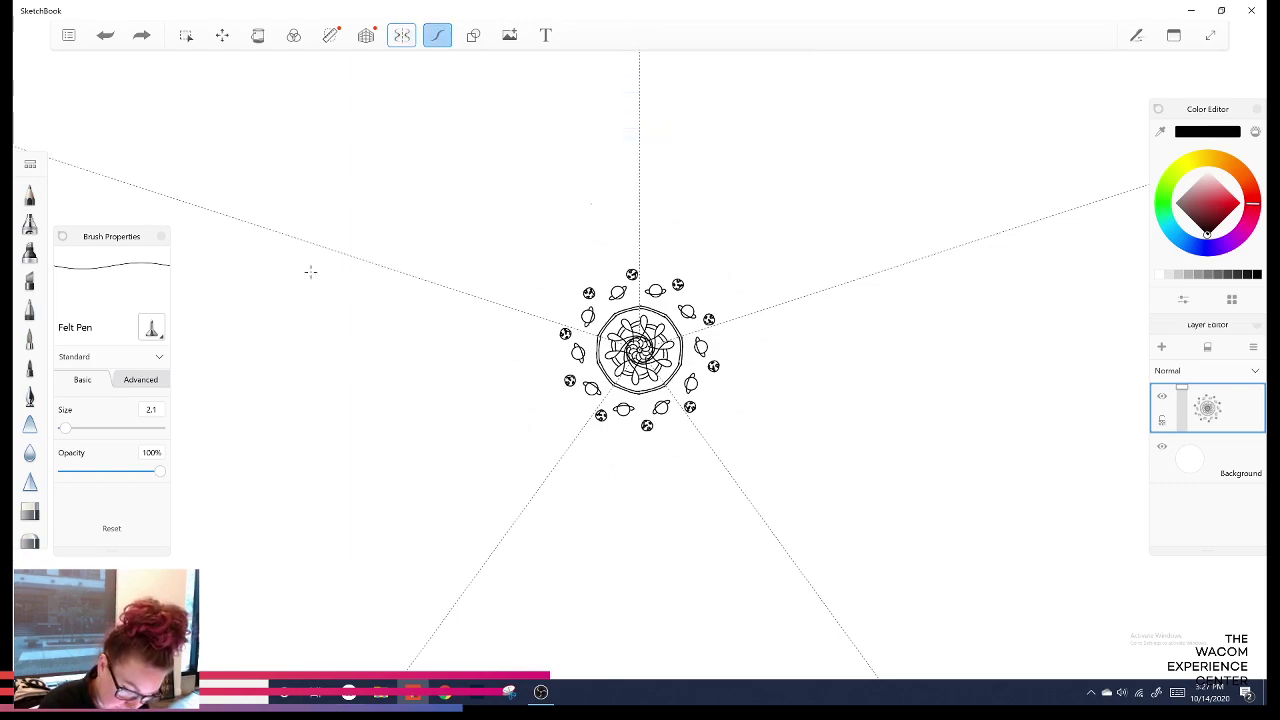
Try out a ring of five flying saucers outside the globes, each with a rounded dome and a curved, pointed brim.
mouse_move(583, 203)
left_mouse_down()
mouse_move(596, 169)
mouse_move(619, 195)
left_mouse_up()
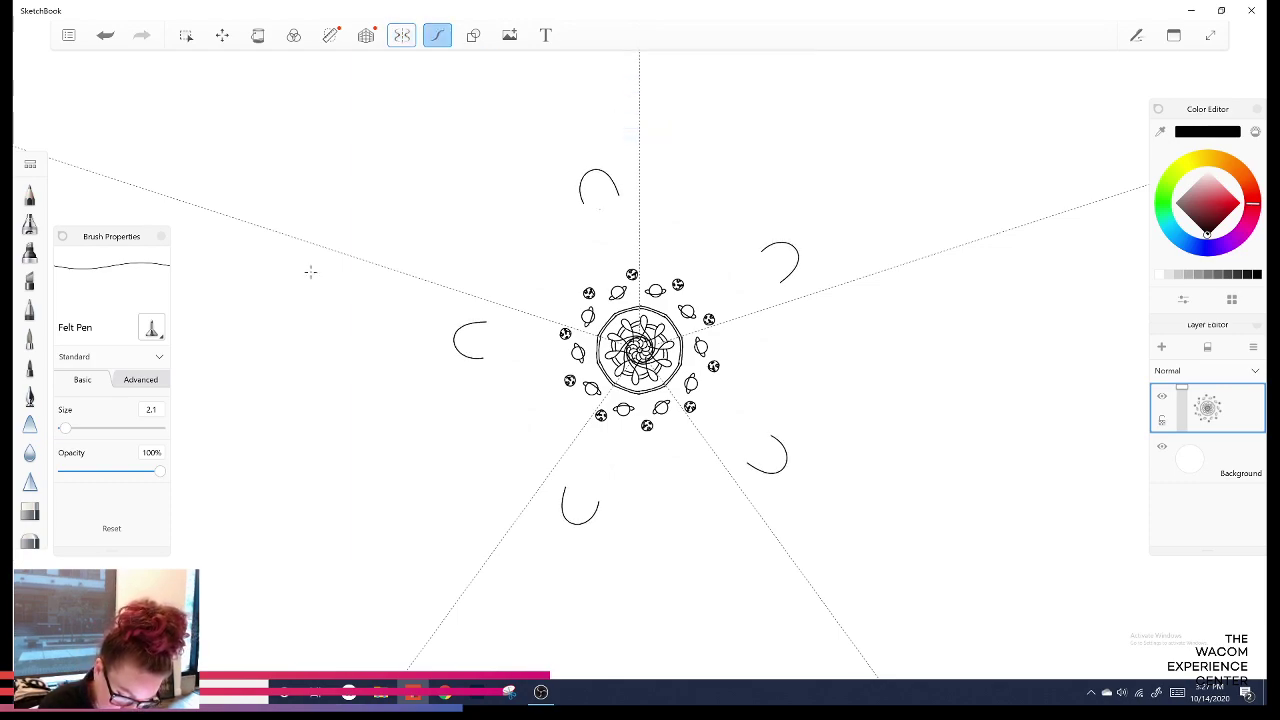
left_click_drag(485, 357, 486, 323)
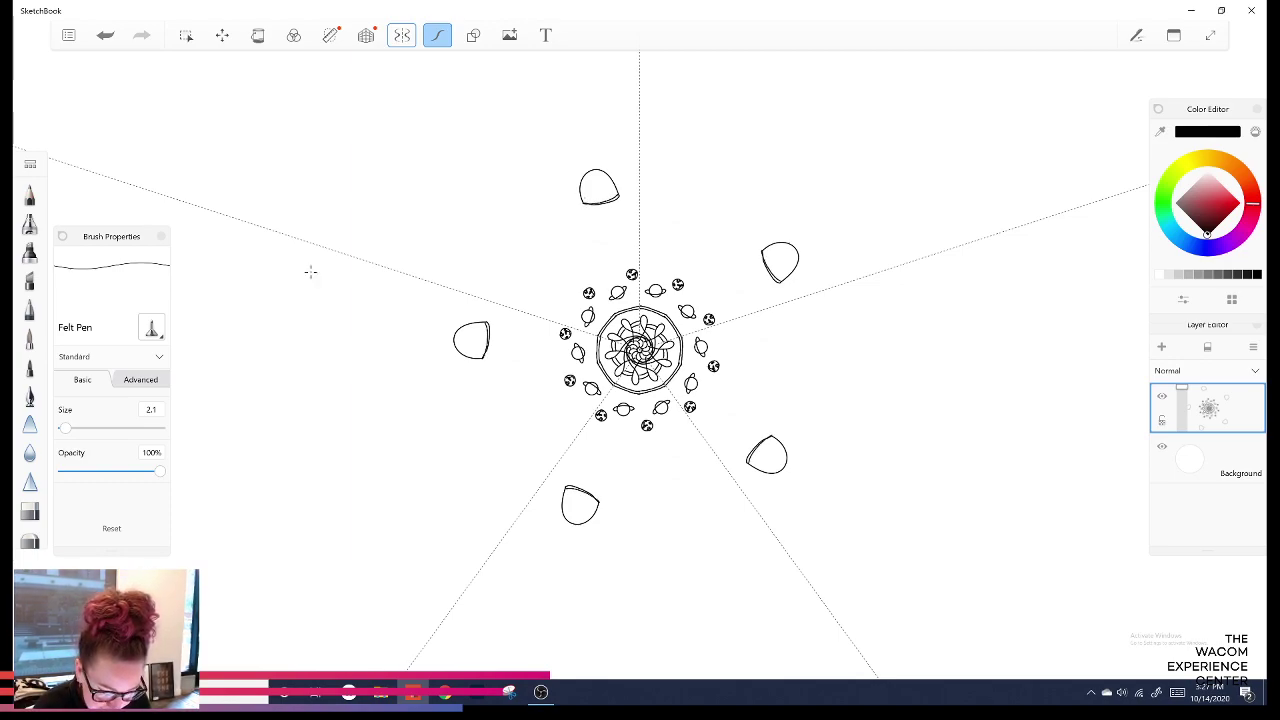
left_click_drag(577, 202, 562, 213)
left_click_drag(483, 306, 487, 322)
mouse_move(486, 381)
left_mouse_down()
mouse_move(498, 345)
mouse_move(489, 298)
left_mouse_up()
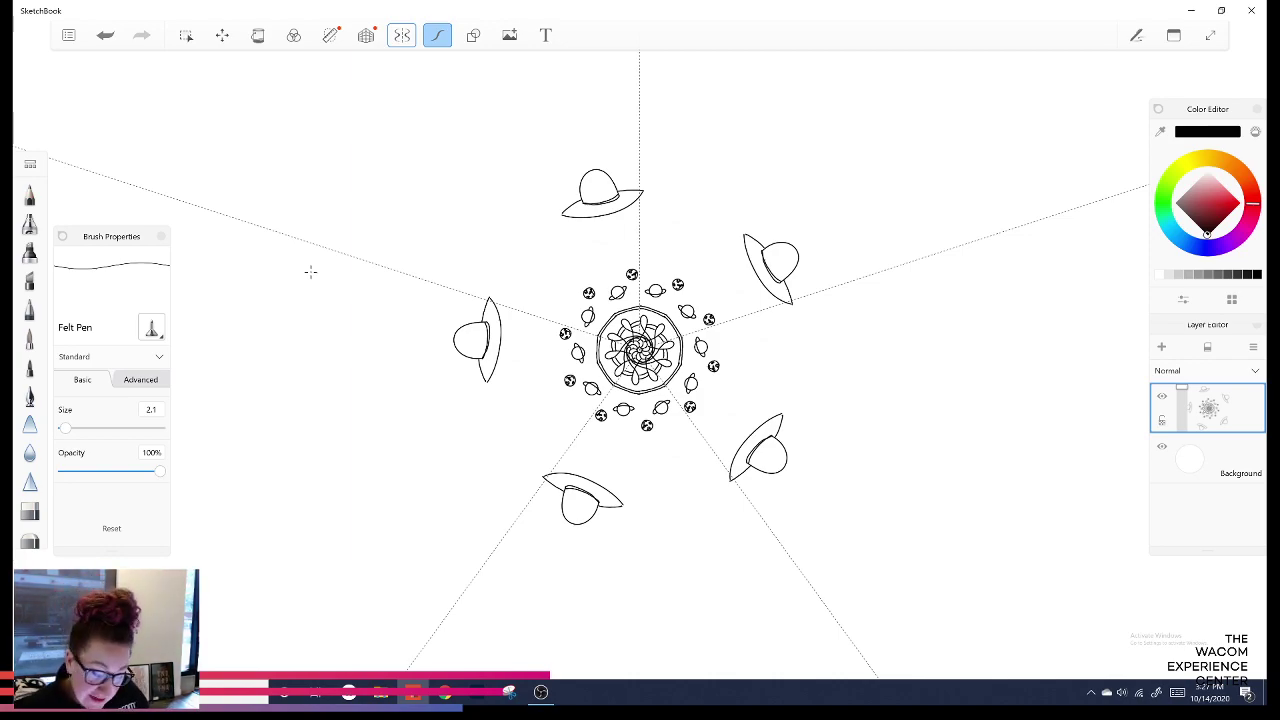
Undo the saucer brims and try wider ones with separate arcs on both sides of each dome.
key("ctrl+z")
key("ctrl+z")
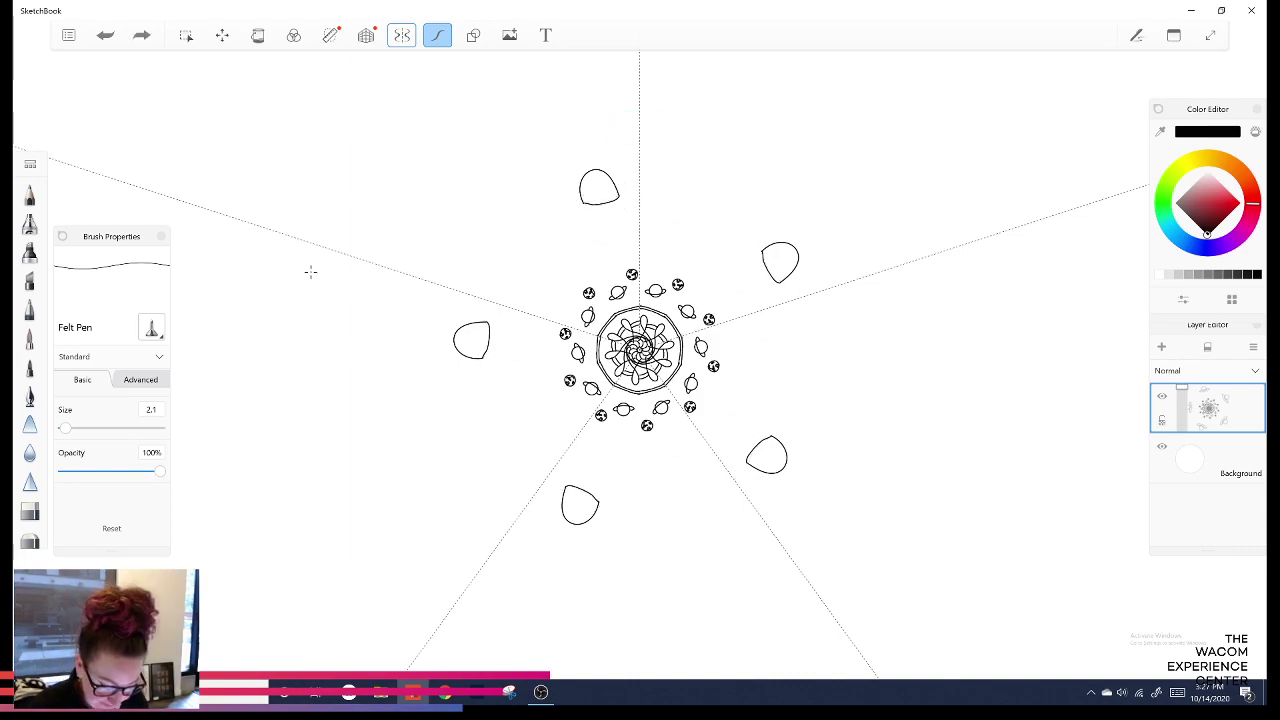
key("ctrl+y")
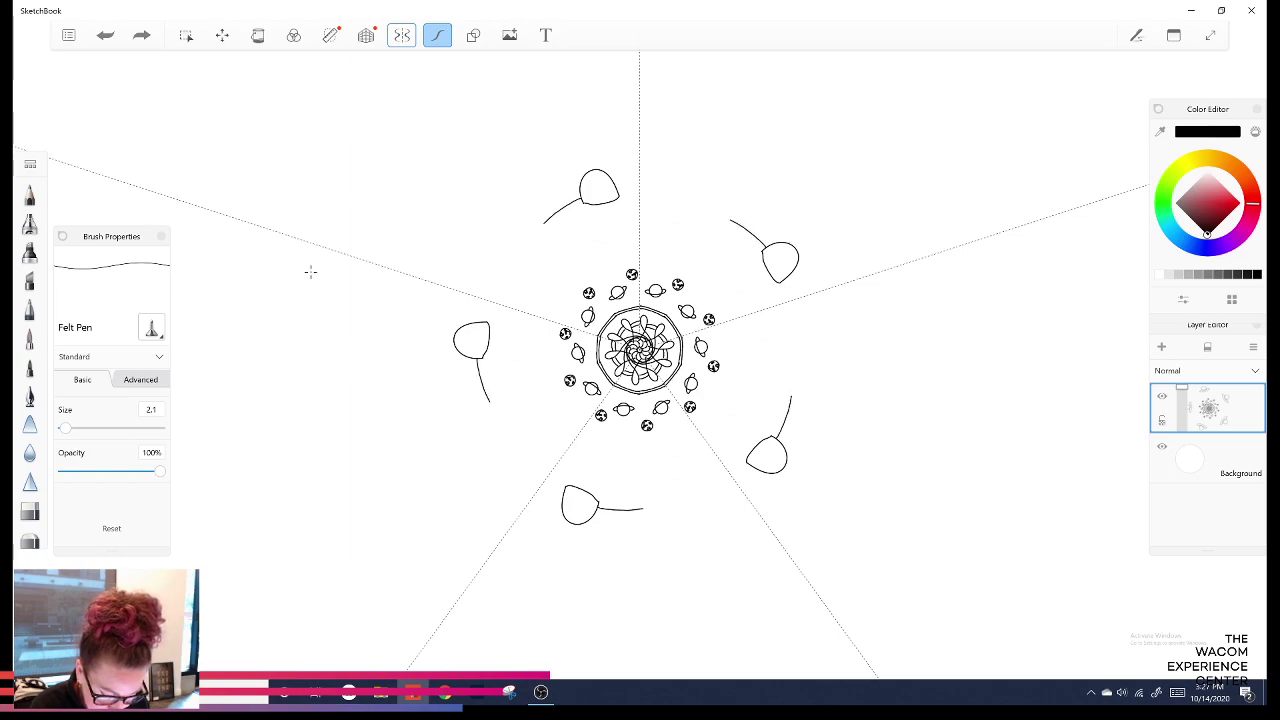
left_click_drag(618, 190, 647, 188)
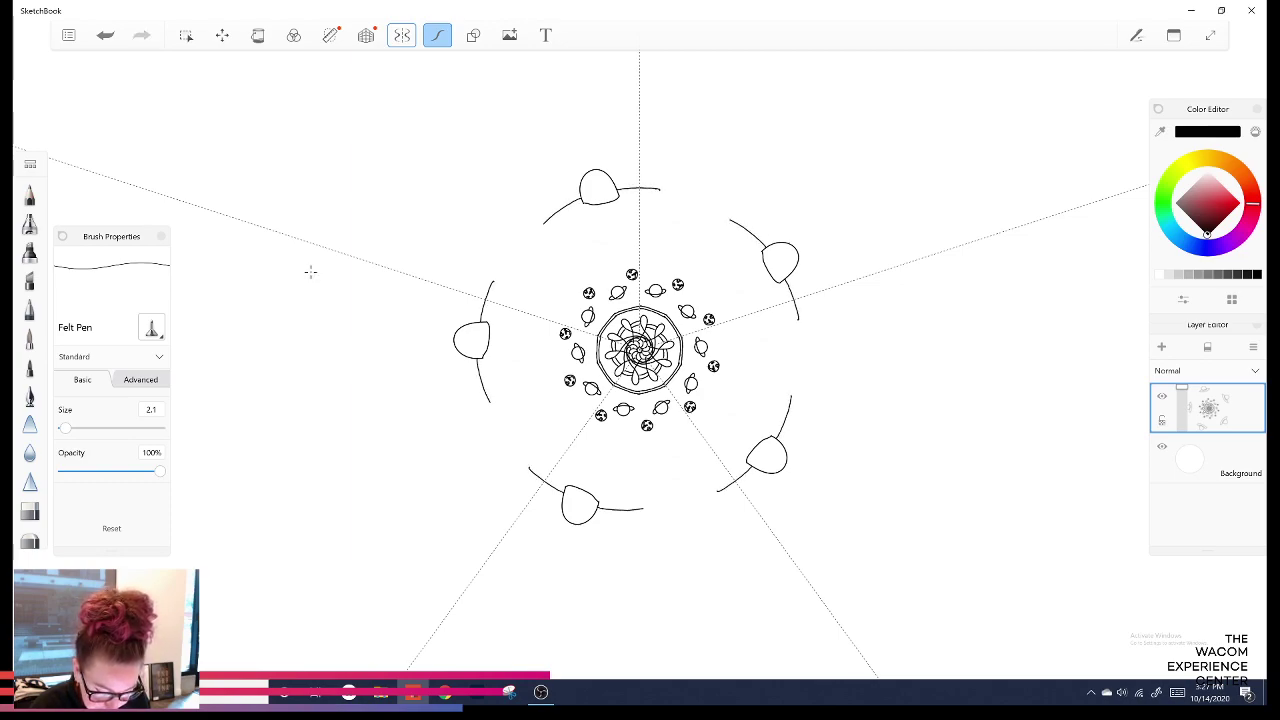
mouse_move(546, 225)
left_mouse_down()
mouse_move(595, 221)
mouse_move(660, 190)
left_mouse_up()
key("ctrl+z")
left_click_drag(544, 226, 600, 224)
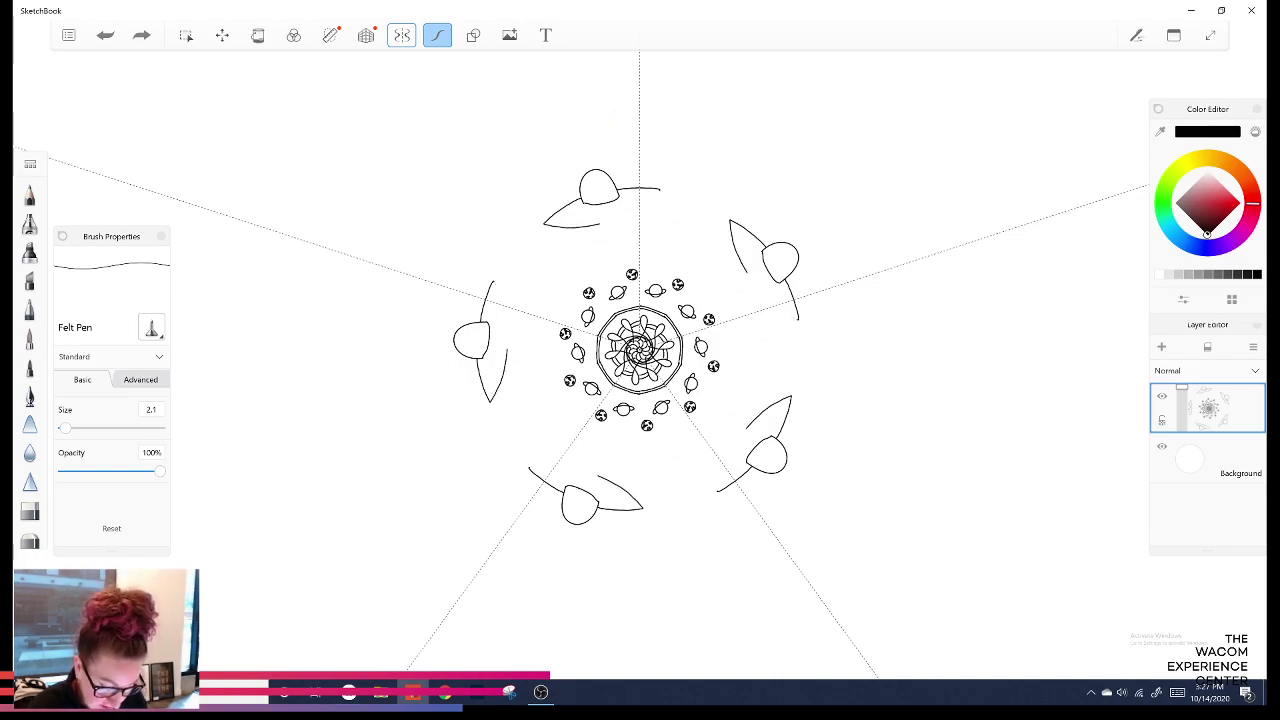
Undo all the saucer strokes outside the globes, including the first mark of a new dome.
key("ctrl+z")
key("ctrl+z")
key("ctrl+z")
key("ctrl+z")
key("ctrl+z")
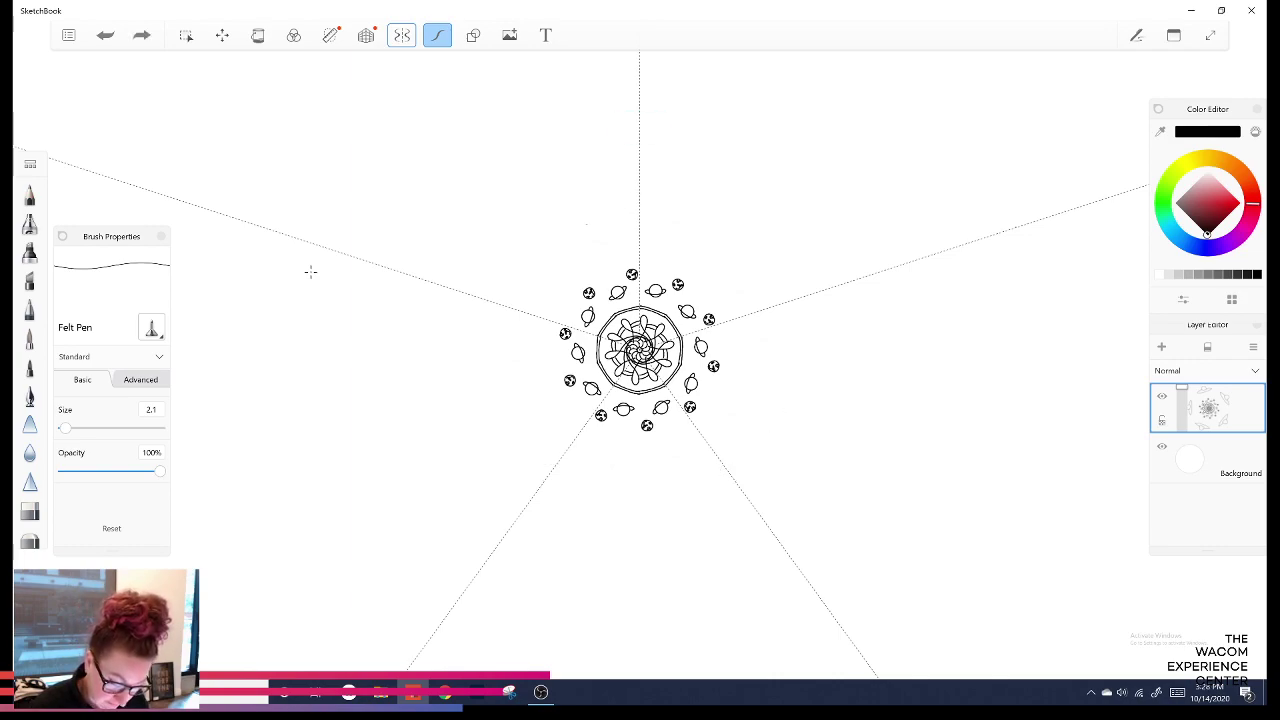
mouse_move(583, 220)
left_mouse_down()
mouse_move(595, 203)
mouse_move(608, 222)
mouse_move(584, 222)
left_mouse_up()
key("ctrl+z")
key("ctrl+z")
Draw a ring of smaller flying saucers closer to the globes, with domes, pointed curved hulls and a row of small windows.
mouse_move(586, 228)
left_mouse_down()
mouse_move(606, 208)
mouse_move(611, 226)
left_mouse_up()
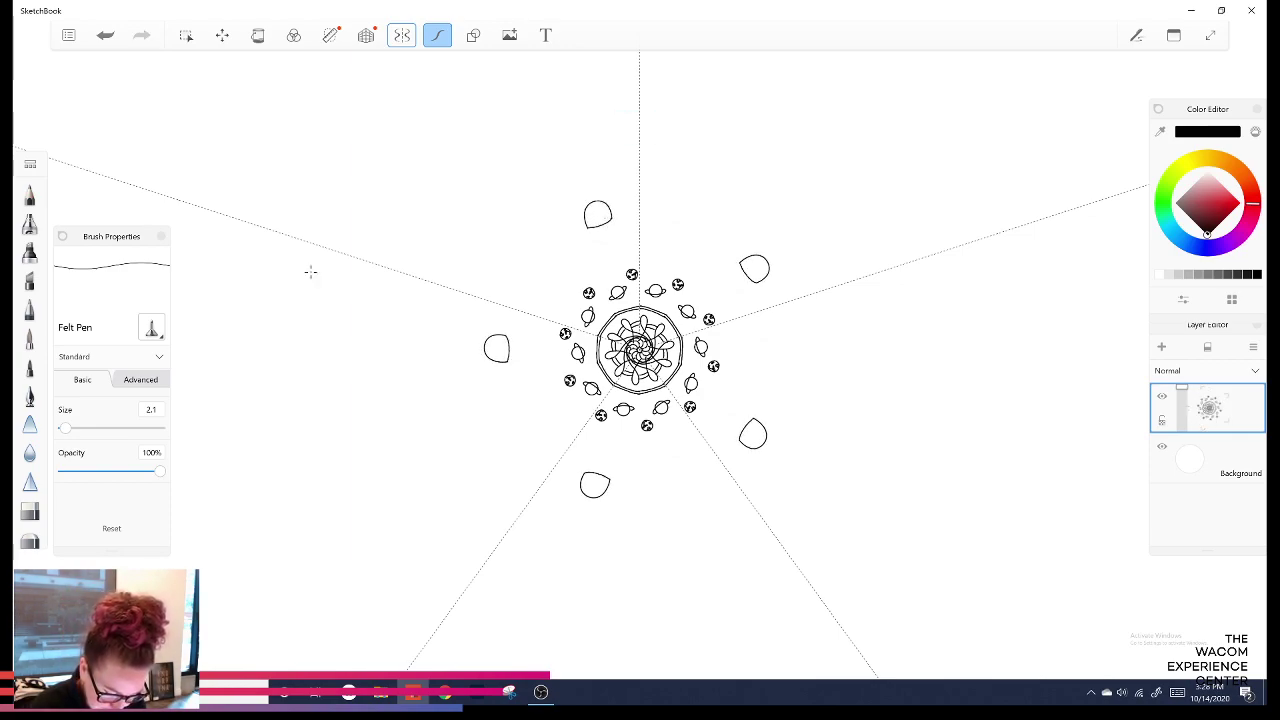
left_click_drag(576, 228, 561, 243)
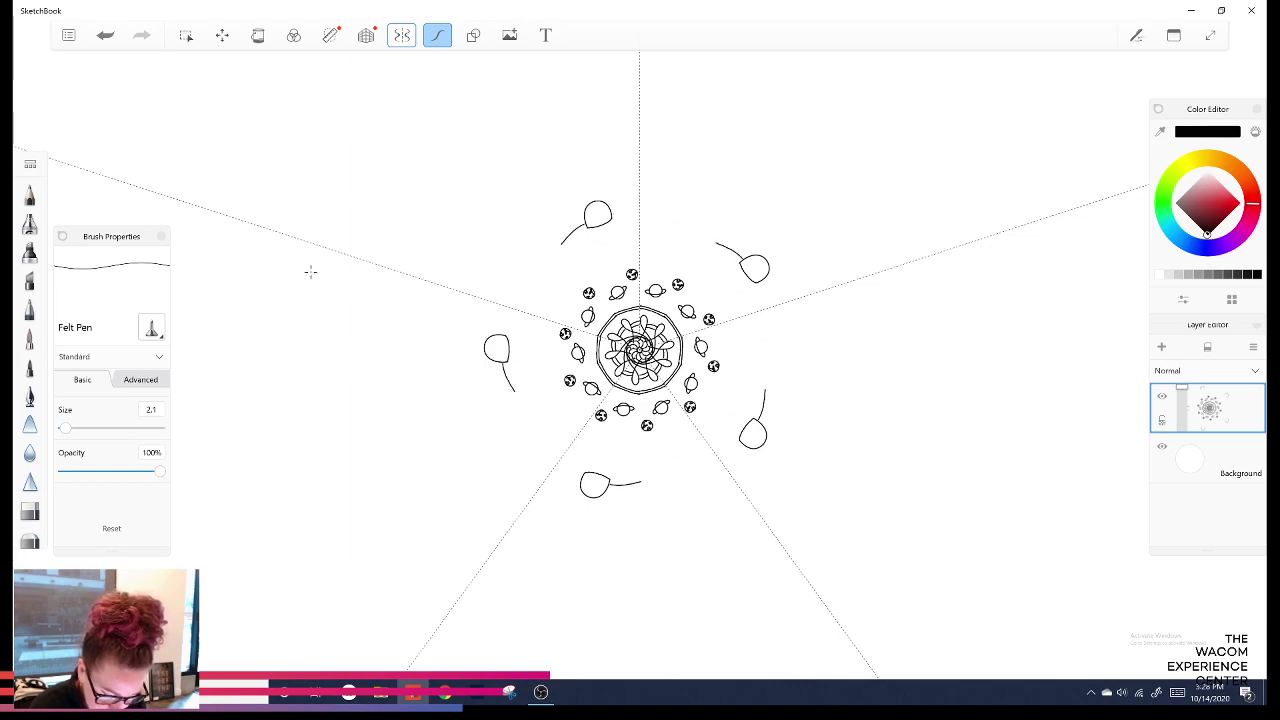
left_click_drag(562, 243, 640, 211)
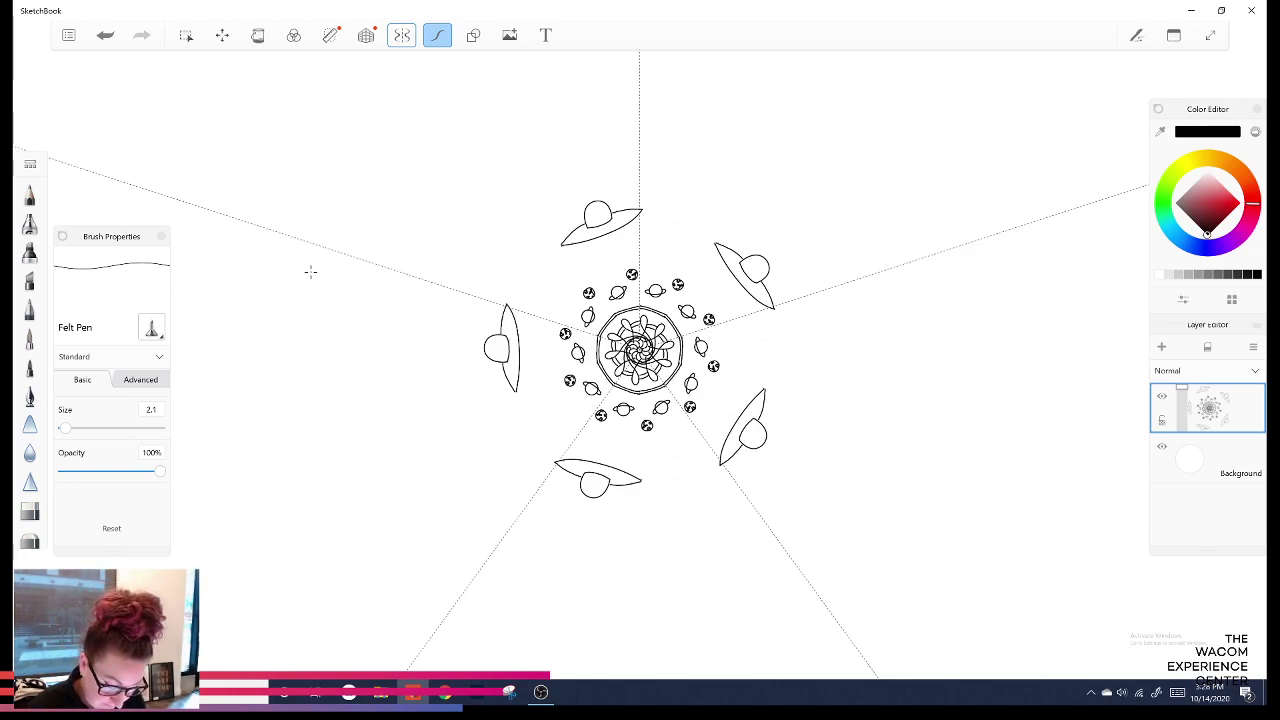
mouse_move(566, 249)
left_mouse_down()
mouse_move(600, 255)
mouse_move(634, 226)
mouse_move(624, 242)
left_mouse_up()
key("ctrl+z")
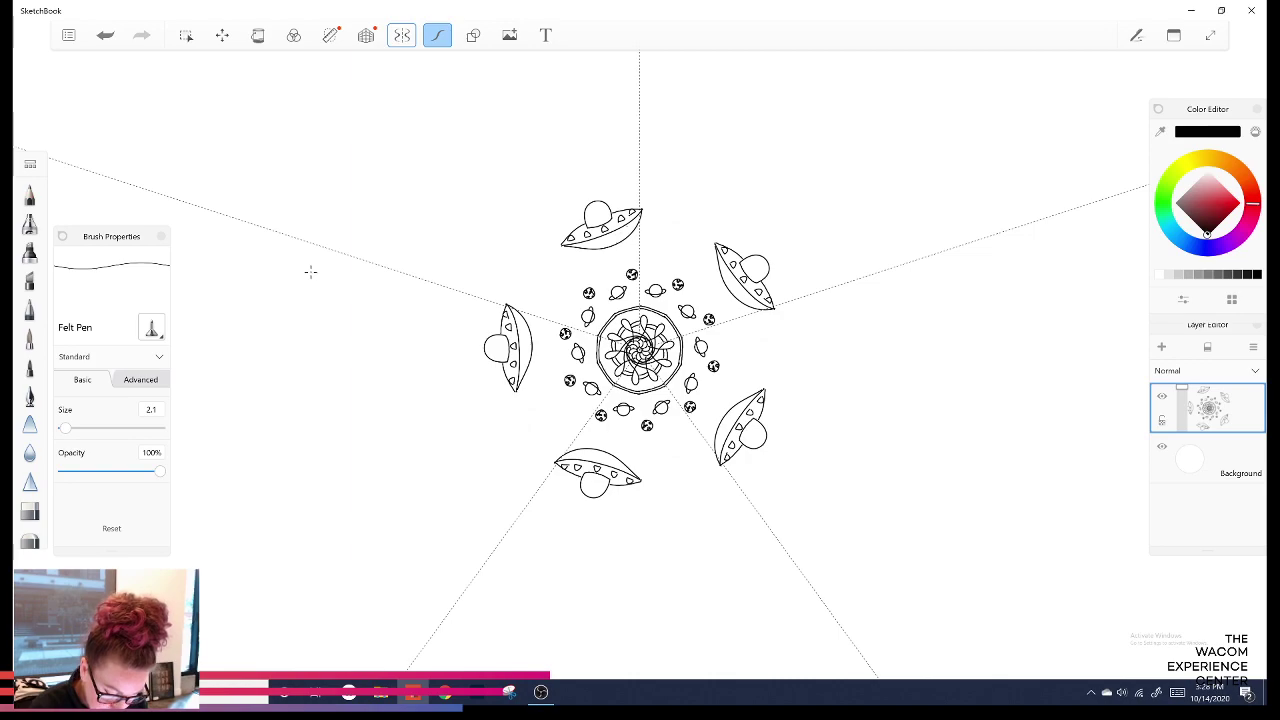
Shift the colour wheel to a blue hue and set the pen colour back to near-black.
left_click(1184, 241)
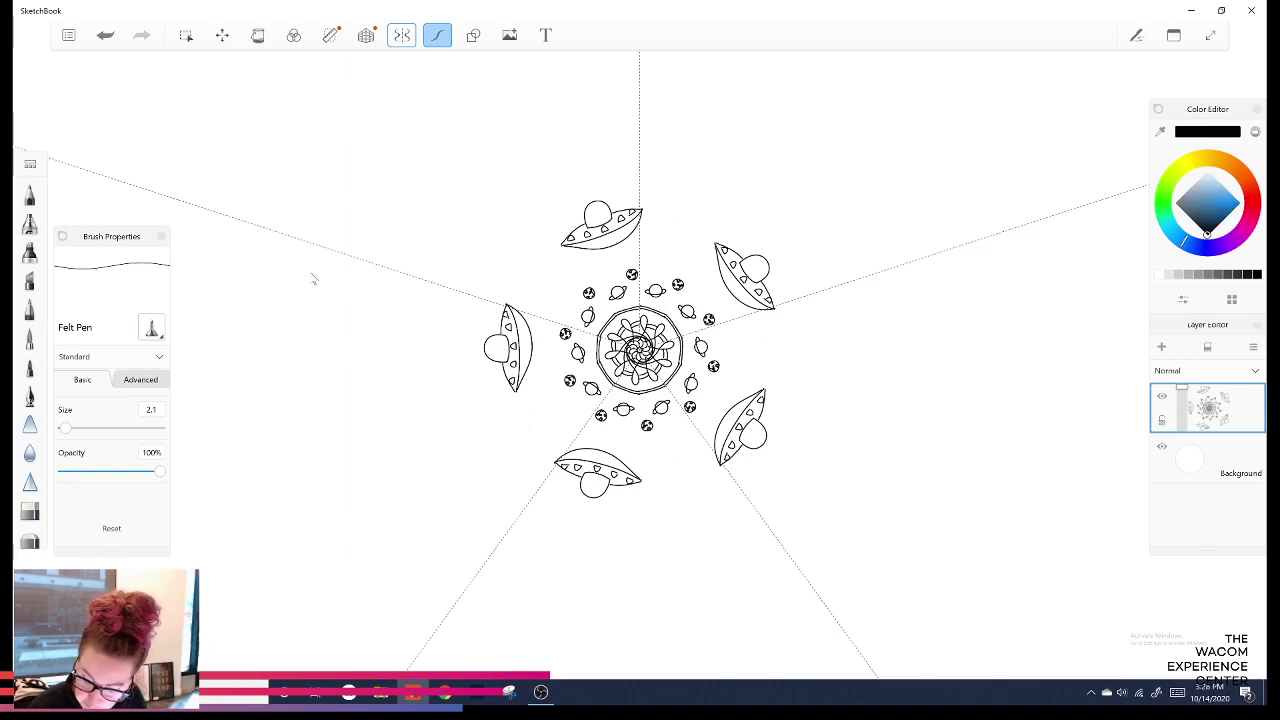
left_click(1231, 204)
left_click(1230, 202)
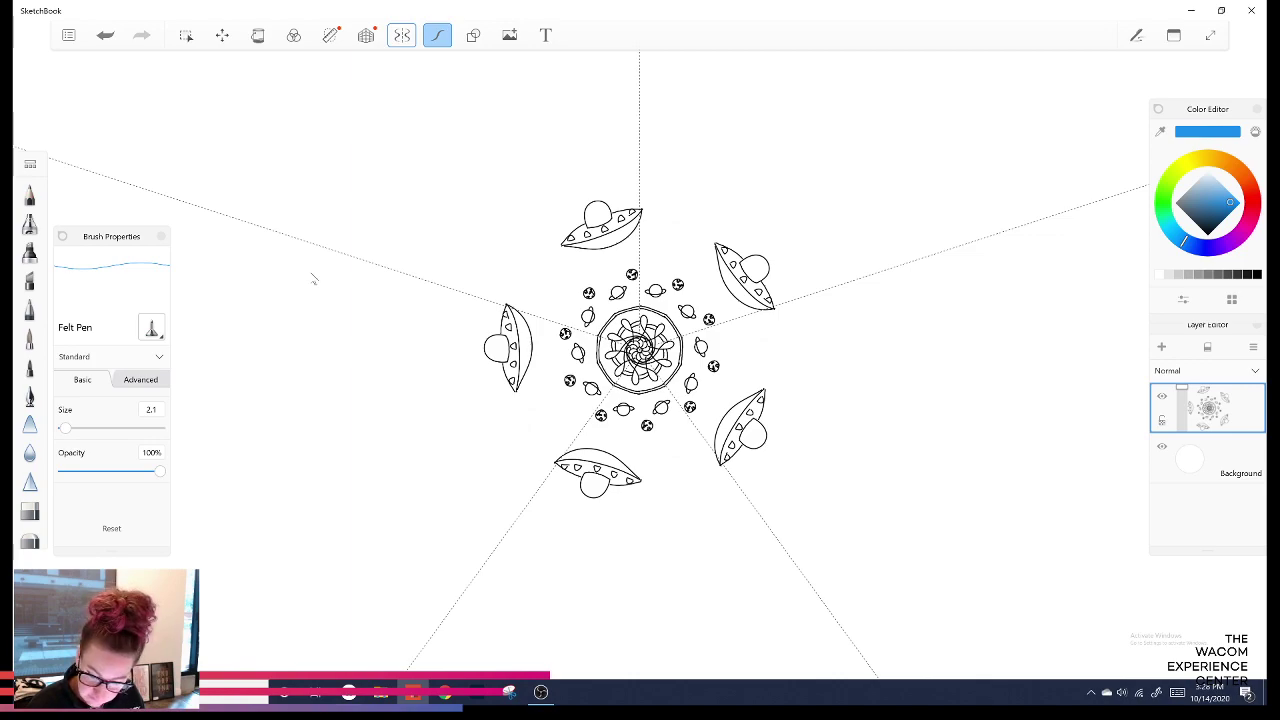
left_click(1205, 233)
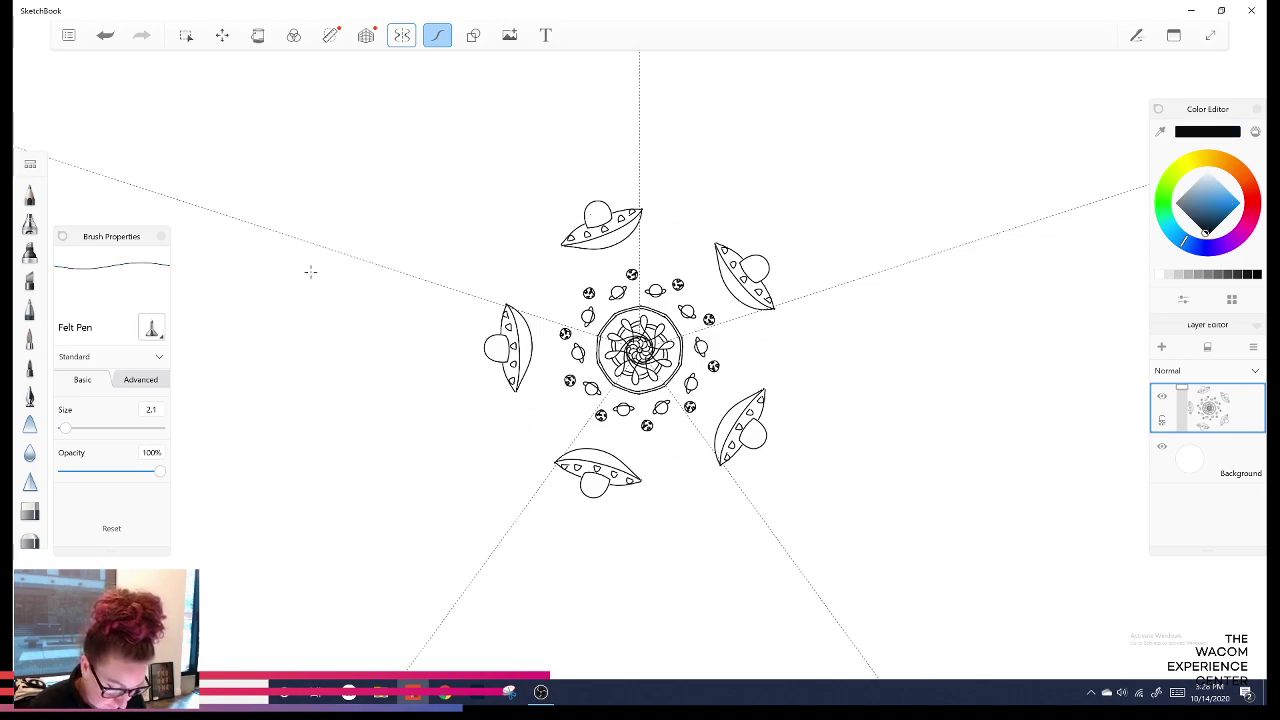
Add zigzag lines inside the saucer domes and a ball-tipped antenna with small cross marks on top of each.
left_click(402, 36)
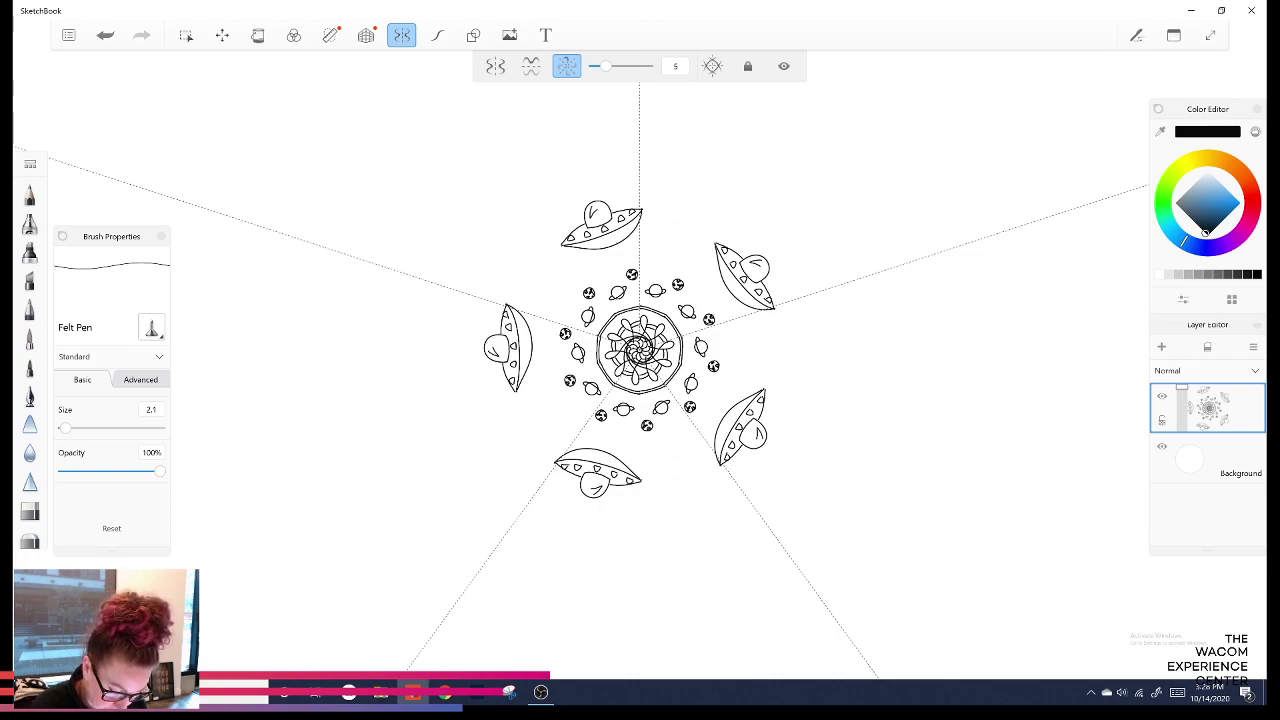
key("ctrl+z")
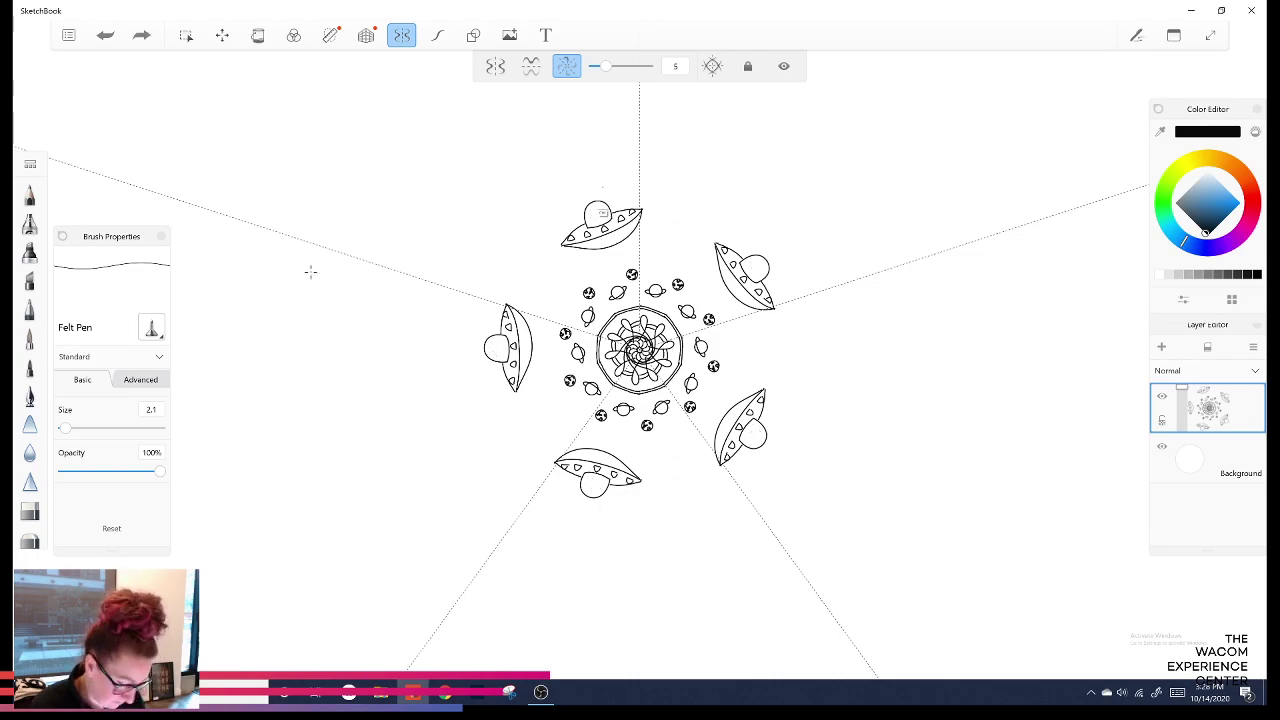
key("ctrl+y")
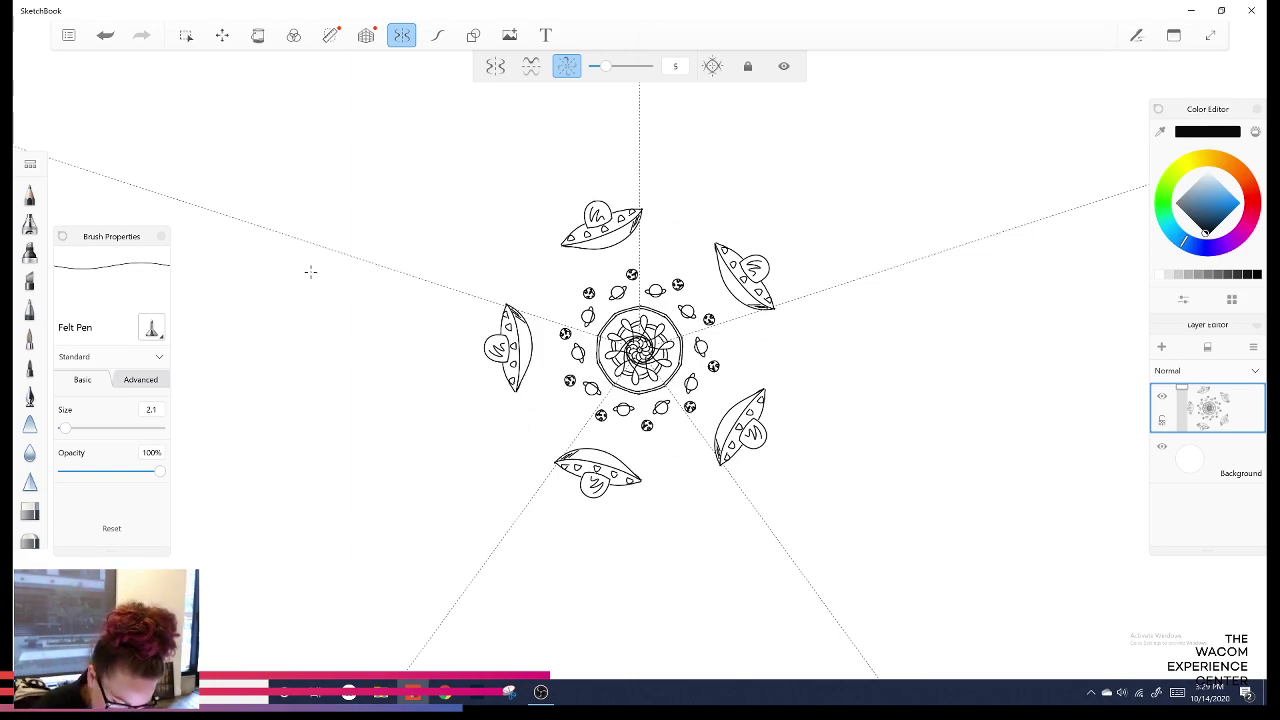
left_click_drag(592, 201, 590, 190)
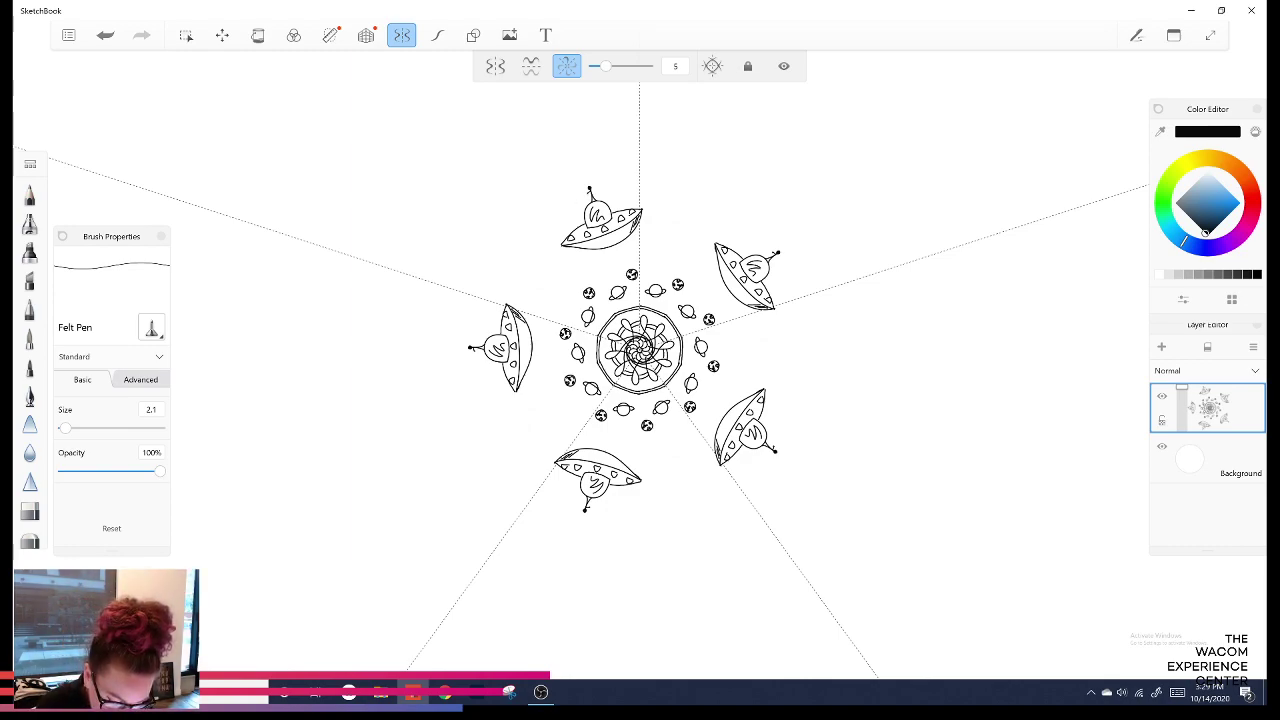
left_click_drag(587, 195, 594, 192)
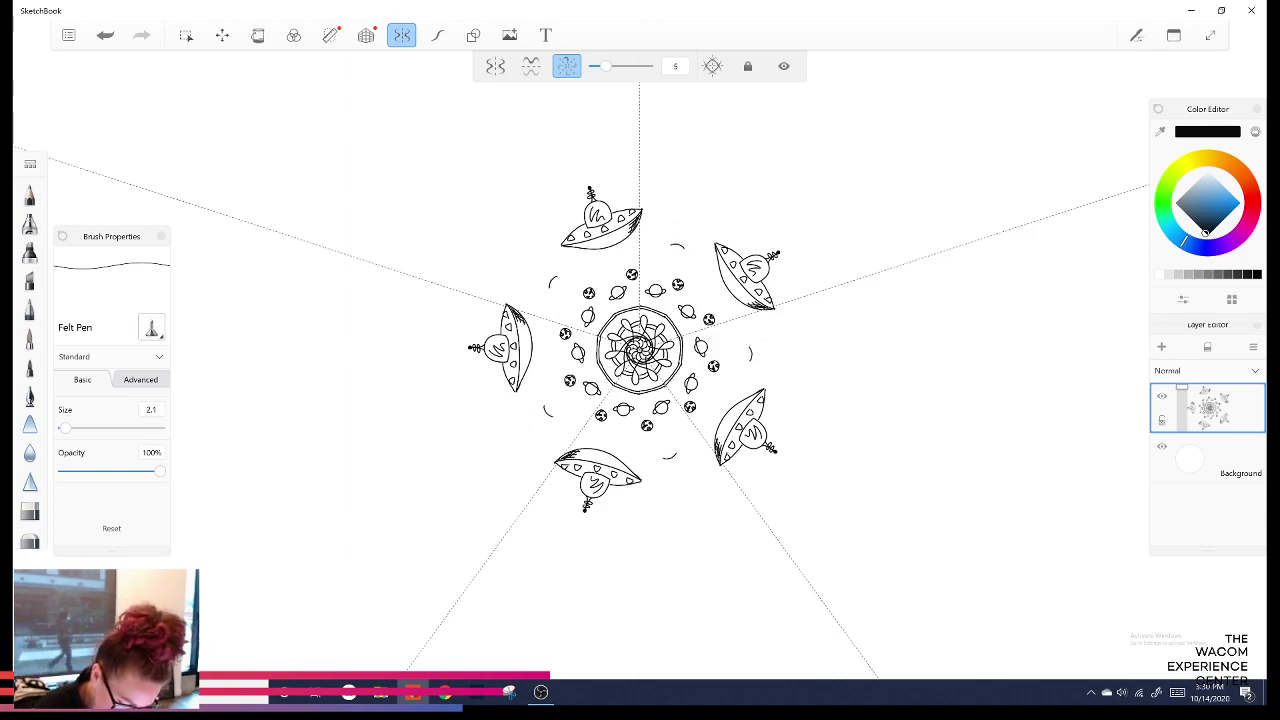
Draw larger planets in the gaps between the saucers, each with a band across it and small circles on its outer side.
left_click_drag(667, 436, 662, 457)
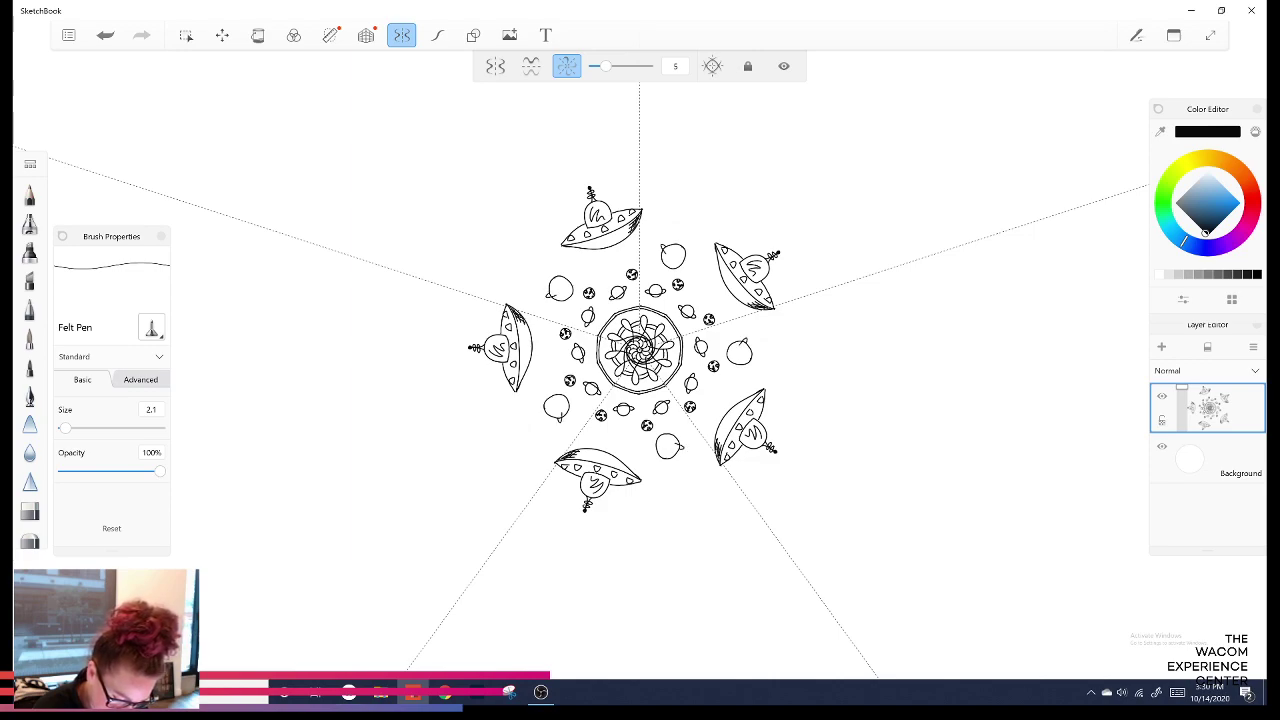
key("ctrl+z")
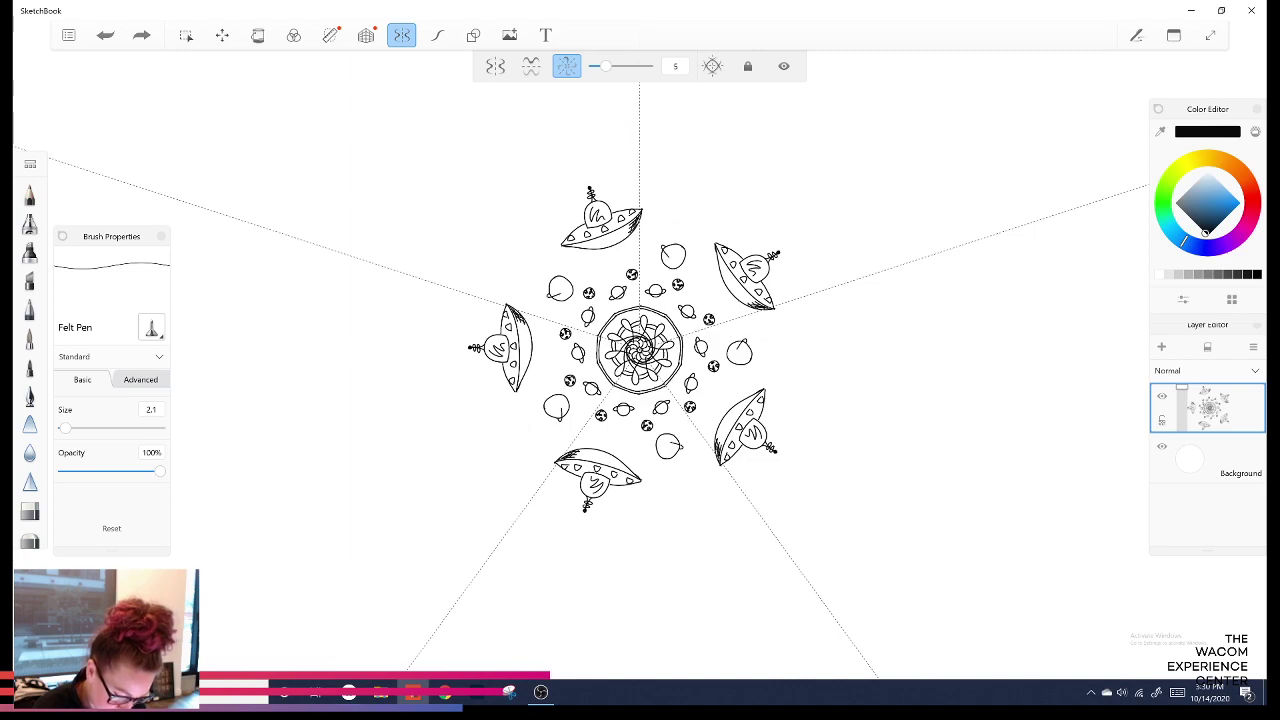
left_click_drag(655, 442, 682, 447)
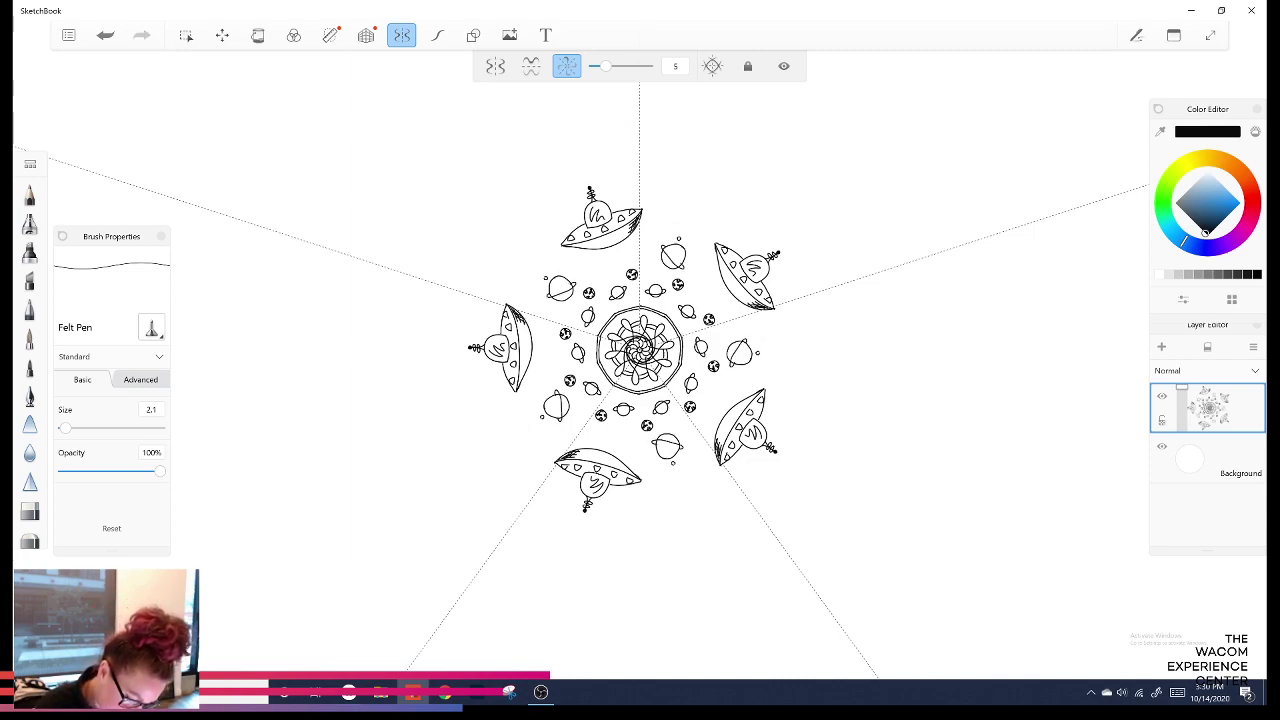
key("ctrl+z")
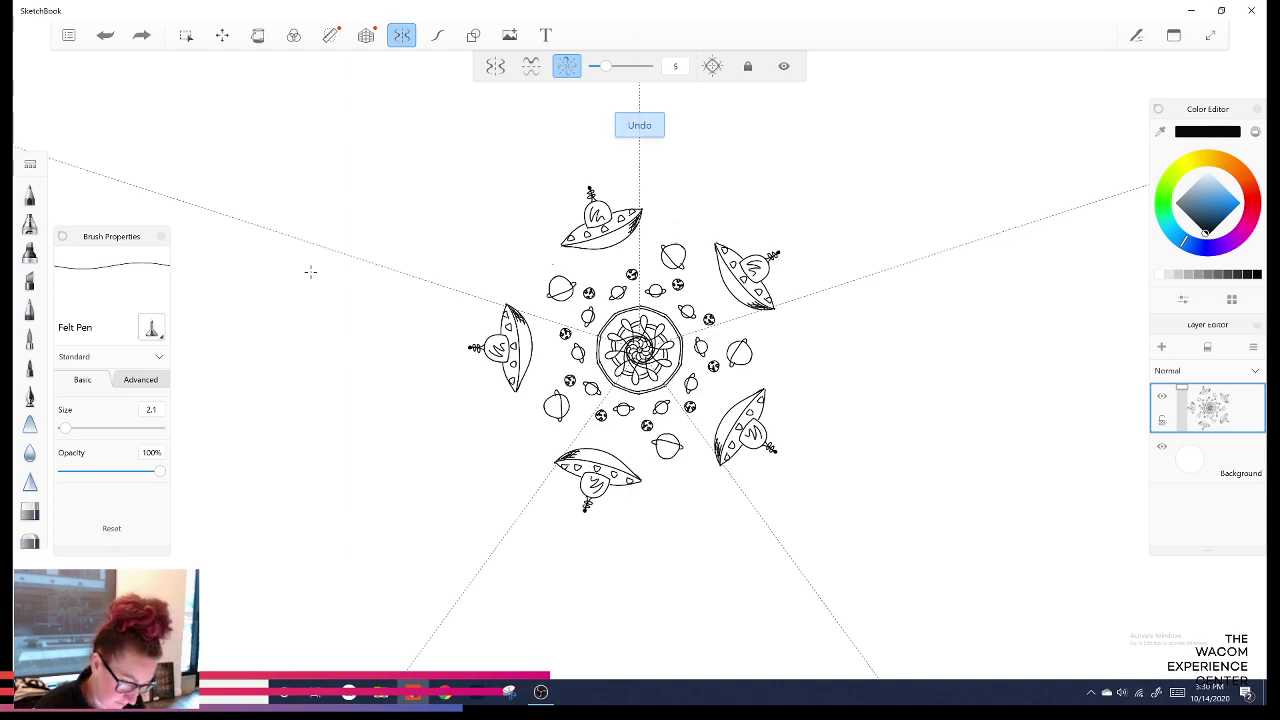
left_click(310, 271)
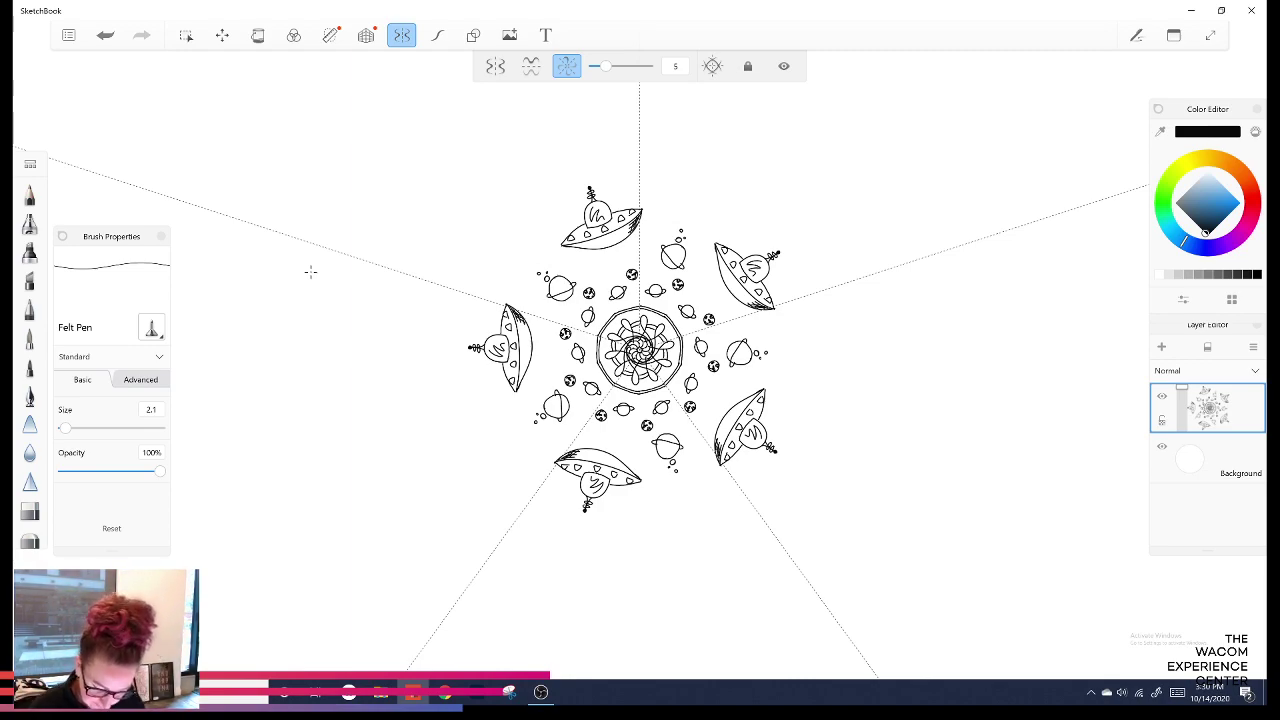
Set the radial symmetry to 10 sectors and add a new layer beneath the line art.
left_click_drag(606, 66, 624, 66)
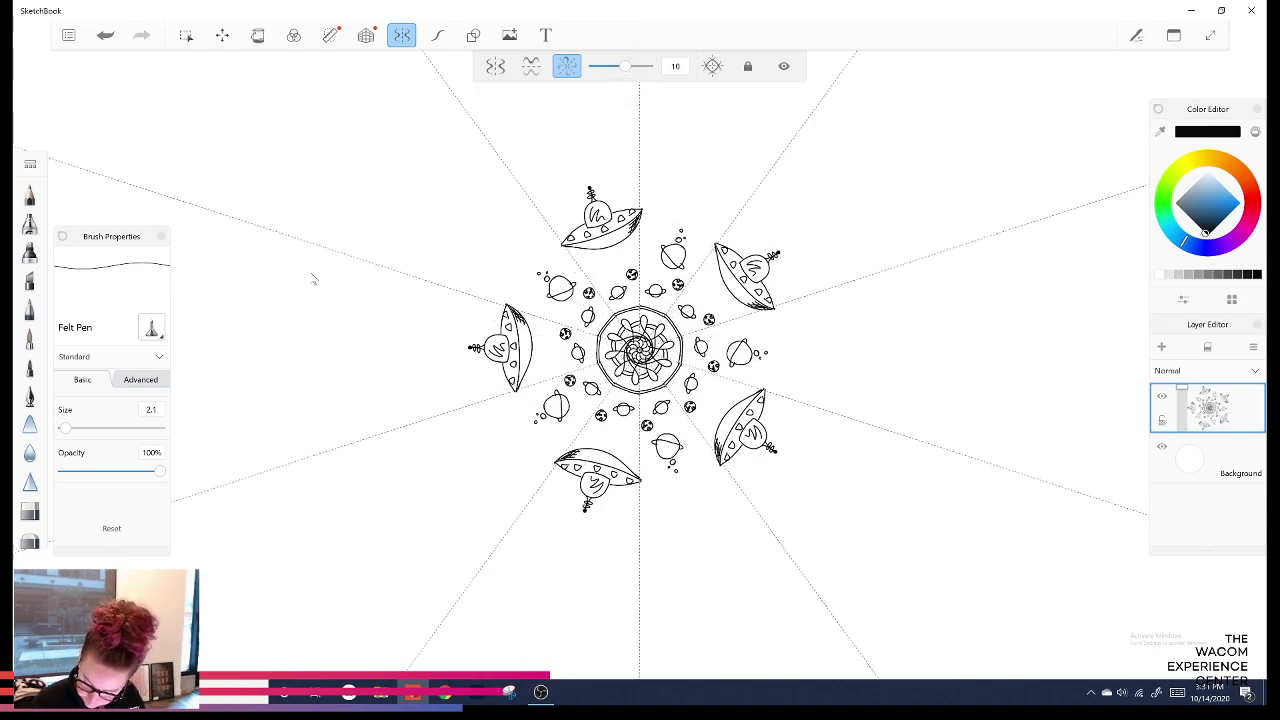
left_click(1161, 347)
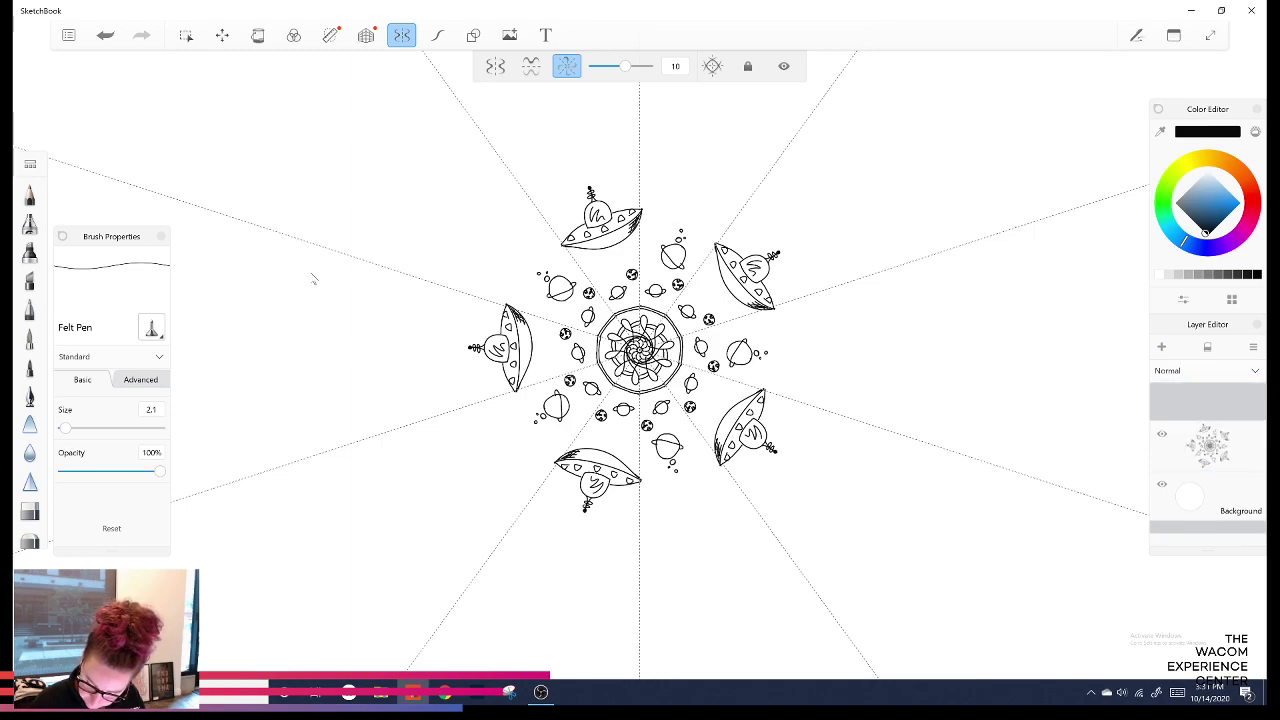
left_click_drag(1215, 408, 1226, 458)
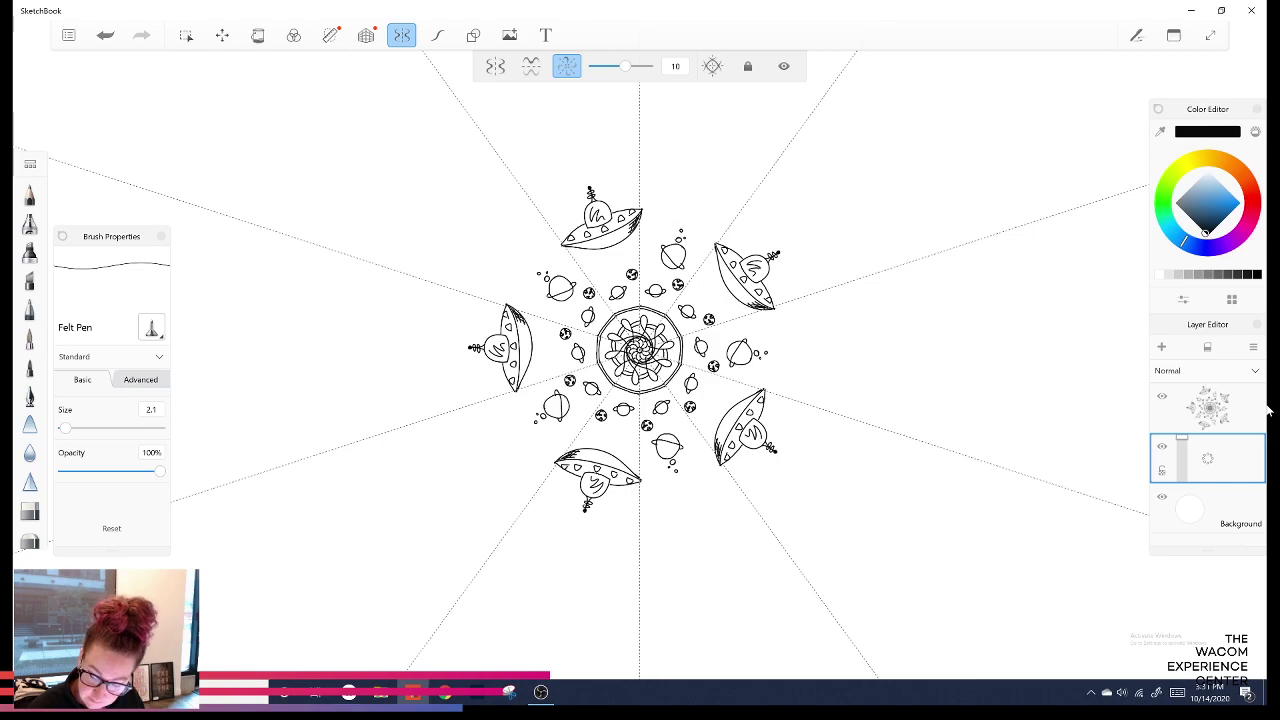
Pick a light blue and set up the basic Airbrush with size 26.6 and flow 55%.
left_click(1229, 202)
left_click_drag(1229, 202, 1221, 190)
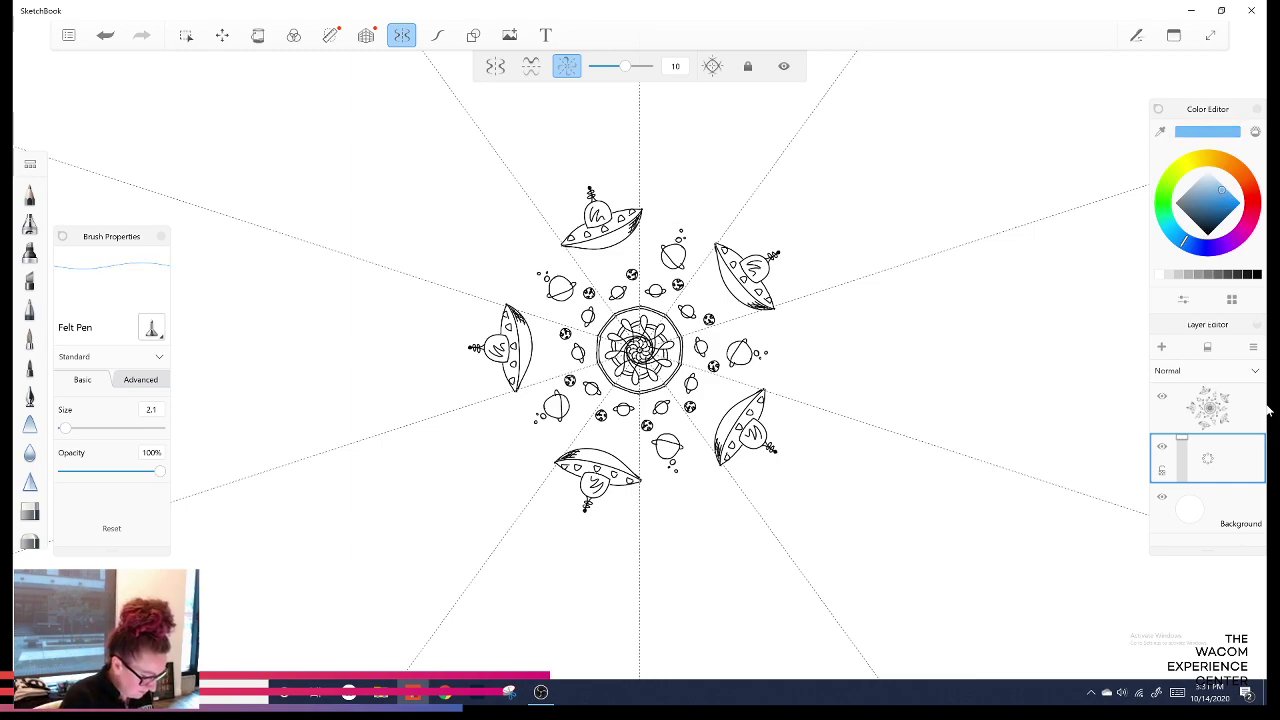
left_click(30, 164)
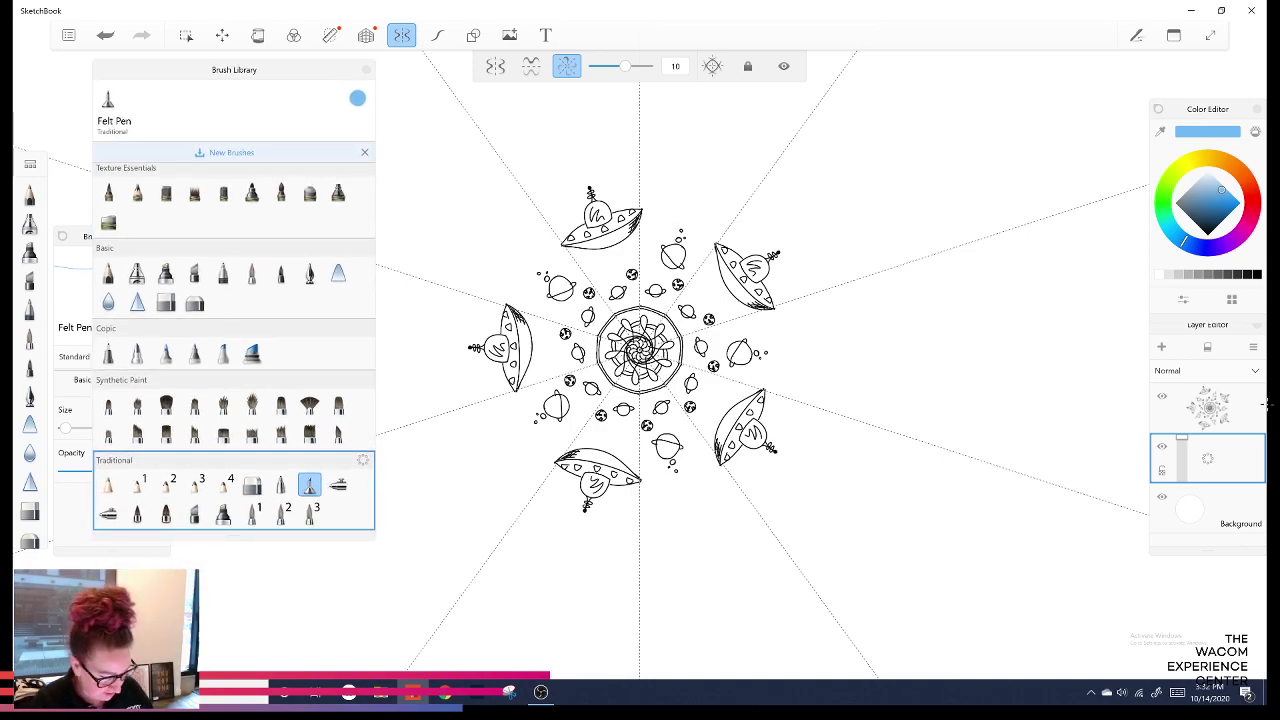
left_click(137, 273)
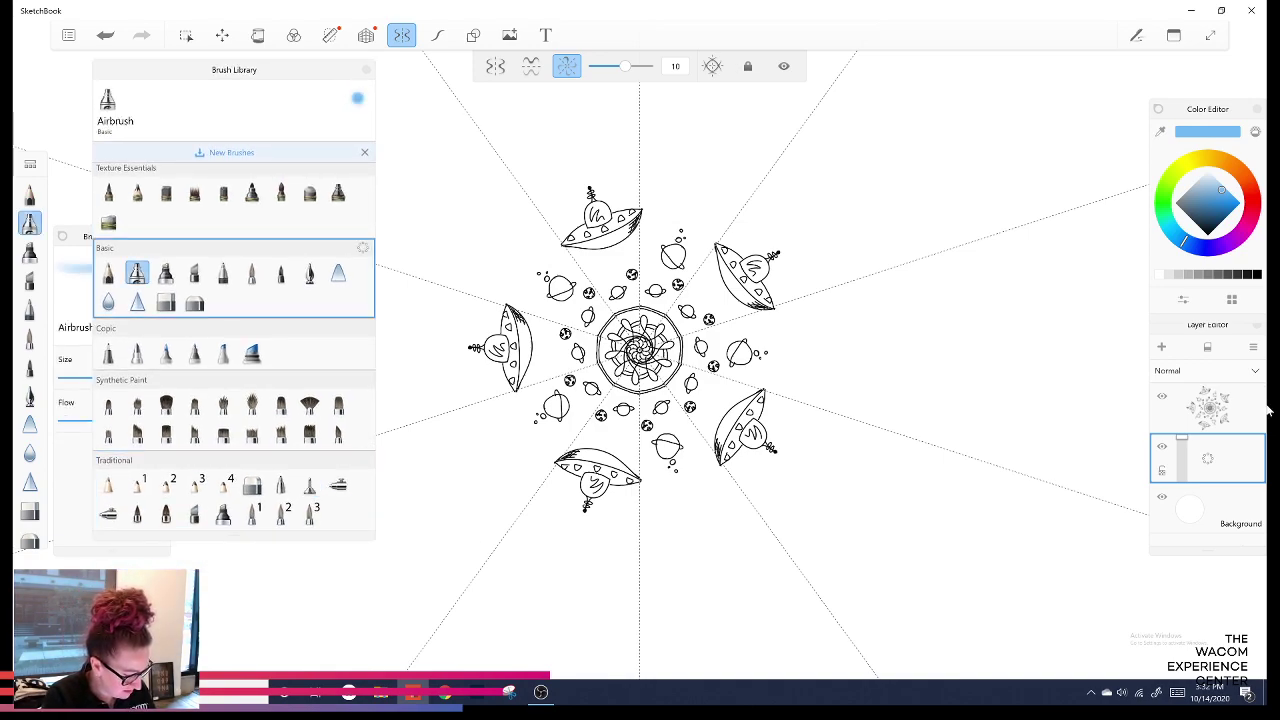
left_click(76, 237)
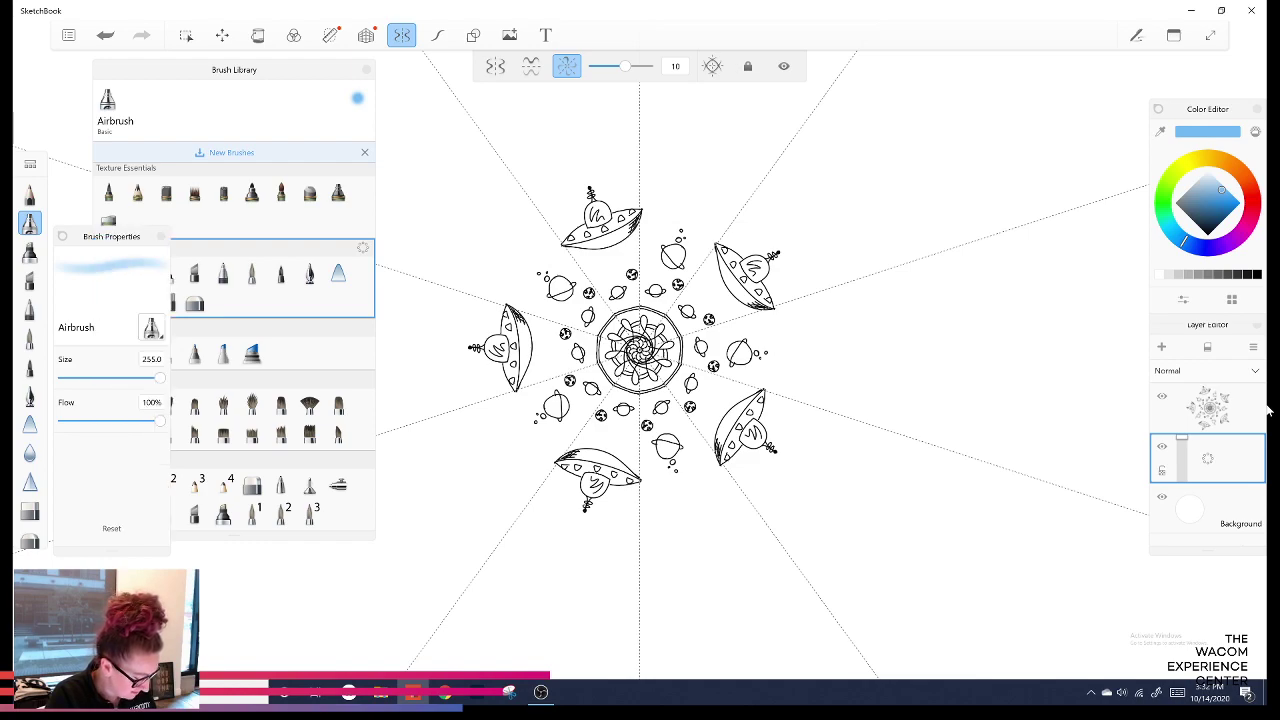
left_click_drag(160, 420, 116, 420)
left_click_drag(160, 378, 105, 378)
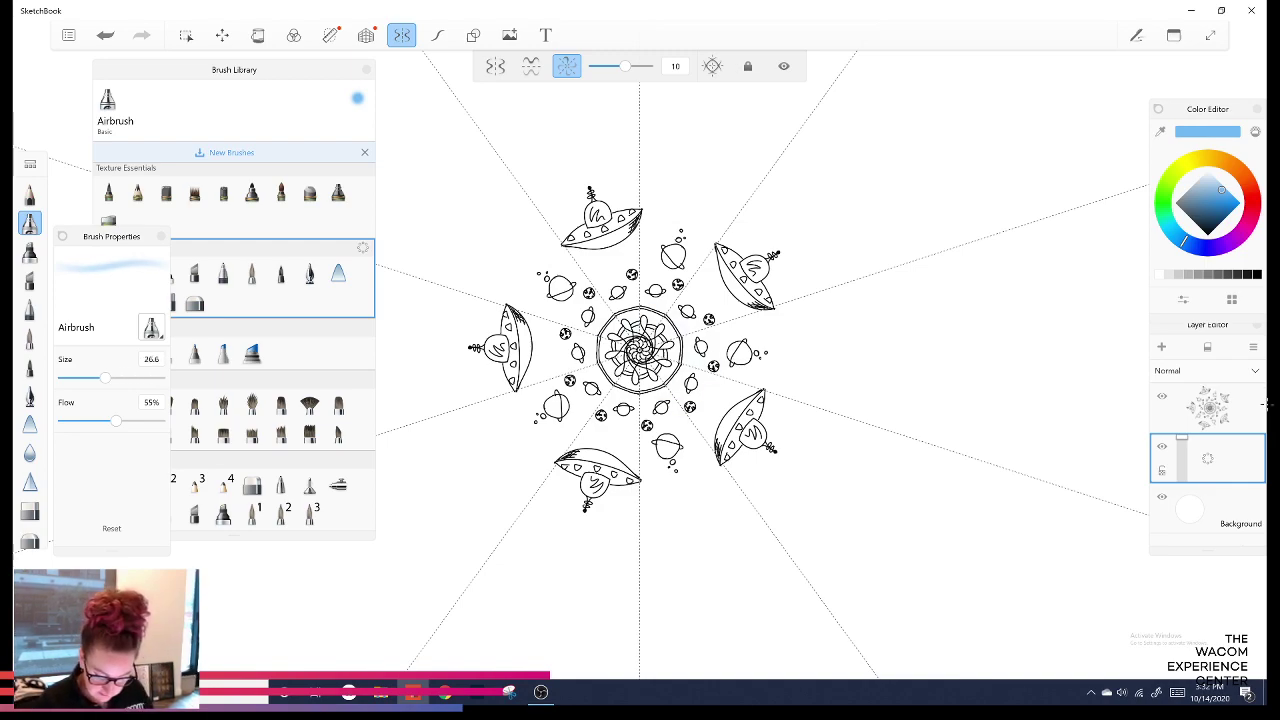
Try light blue airbrush strokes around the small planets and globes, and undo them.
mouse_move(650, 306)
left_mouse_down()
mouse_move(676, 322)
mouse_move(698, 292)
mouse_move(662, 239)
left_mouse_up()
key("ctrl+z")
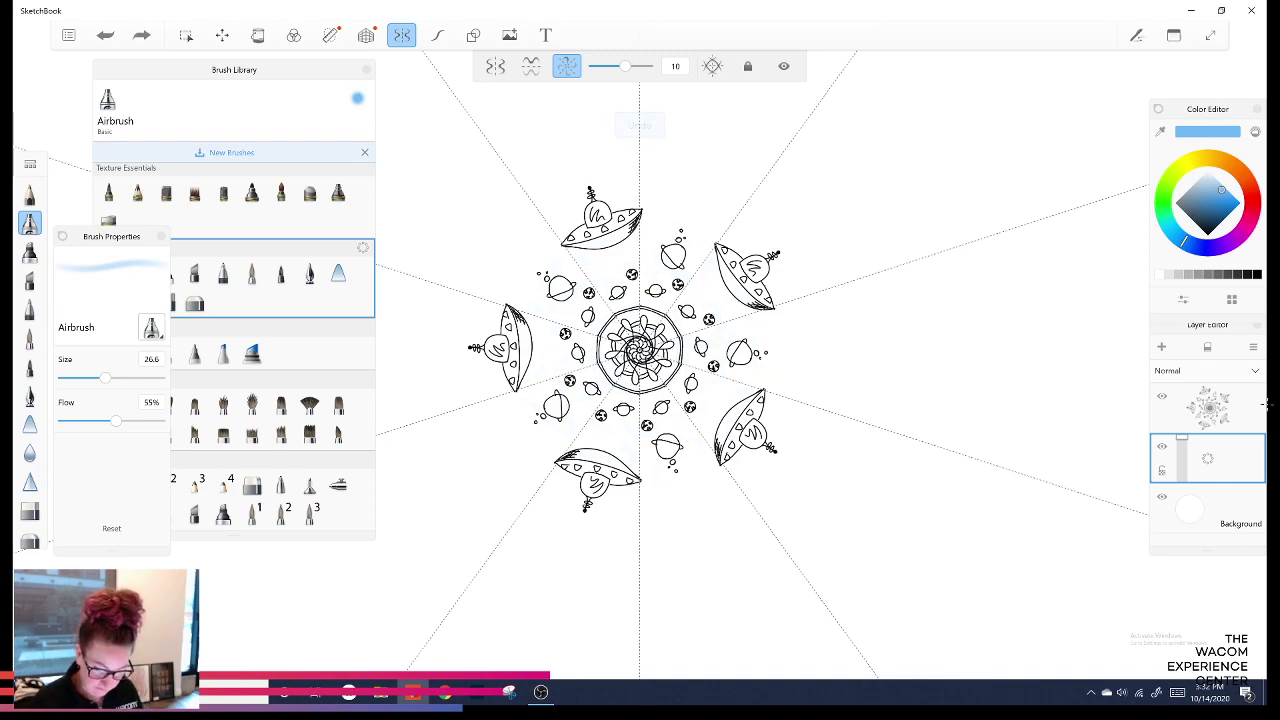
left_click_drag(684, 299, 742, 306)
key("ctrl+z")
Reduce the radial symmetry to 6 sectors.
left_click_drag(624, 66, 611, 66)
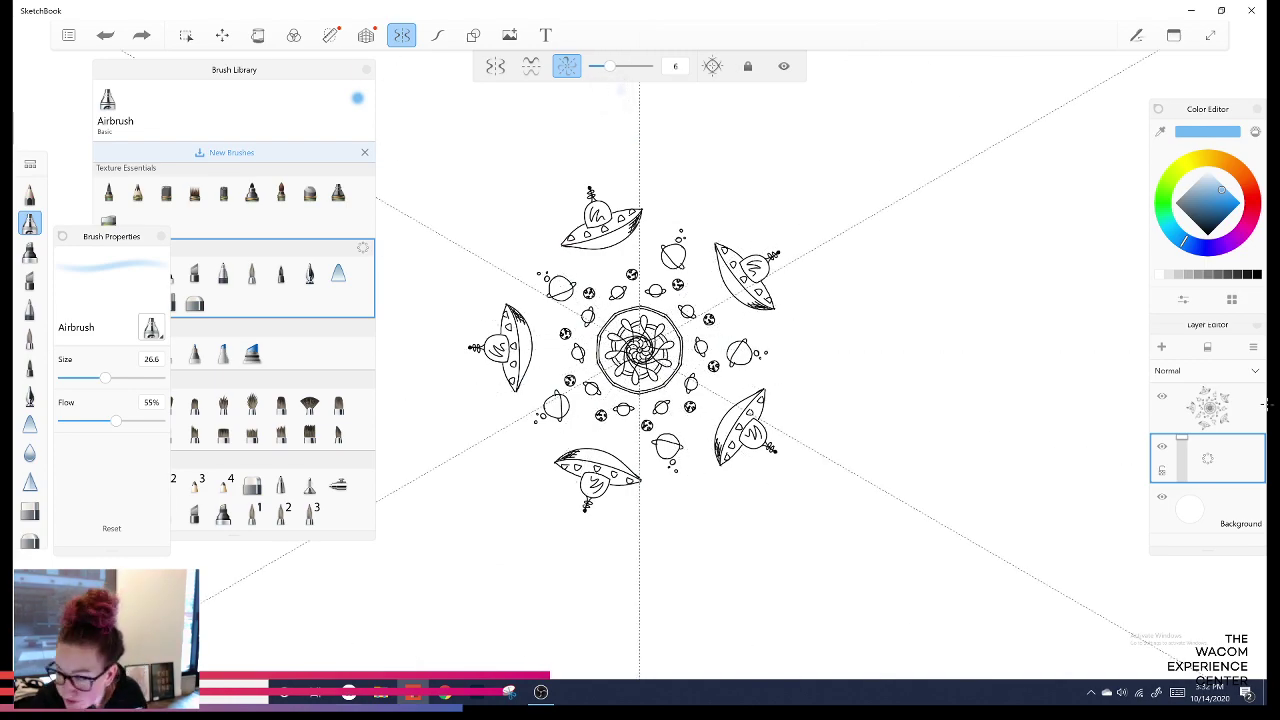
Try a light blue airbrush stroke outward from the mandala centre with six-sector symmetry, and undo it.
left_click_drag(610, 66, 607, 66)
mouse_move(669, 333)
left_mouse_down()
mouse_move(755, 216)
mouse_move(807, 234)
left_mouse_up()
key("ctrl+z")
Set the radial symmetry to 10 sectors and airbrush light blue and light green swirls around the centre, planets and saucers.
left_click_drag(606, 66, 624, 66)
left_click_drag(680, 328, 874, 213)
key("ctrl+z")
mouse_move(680, 345)
left_mouse_down()
mouse_move(688, 326)
mouse_move(734, 312)
mouse_move(756, 226)
left_mouse_up()
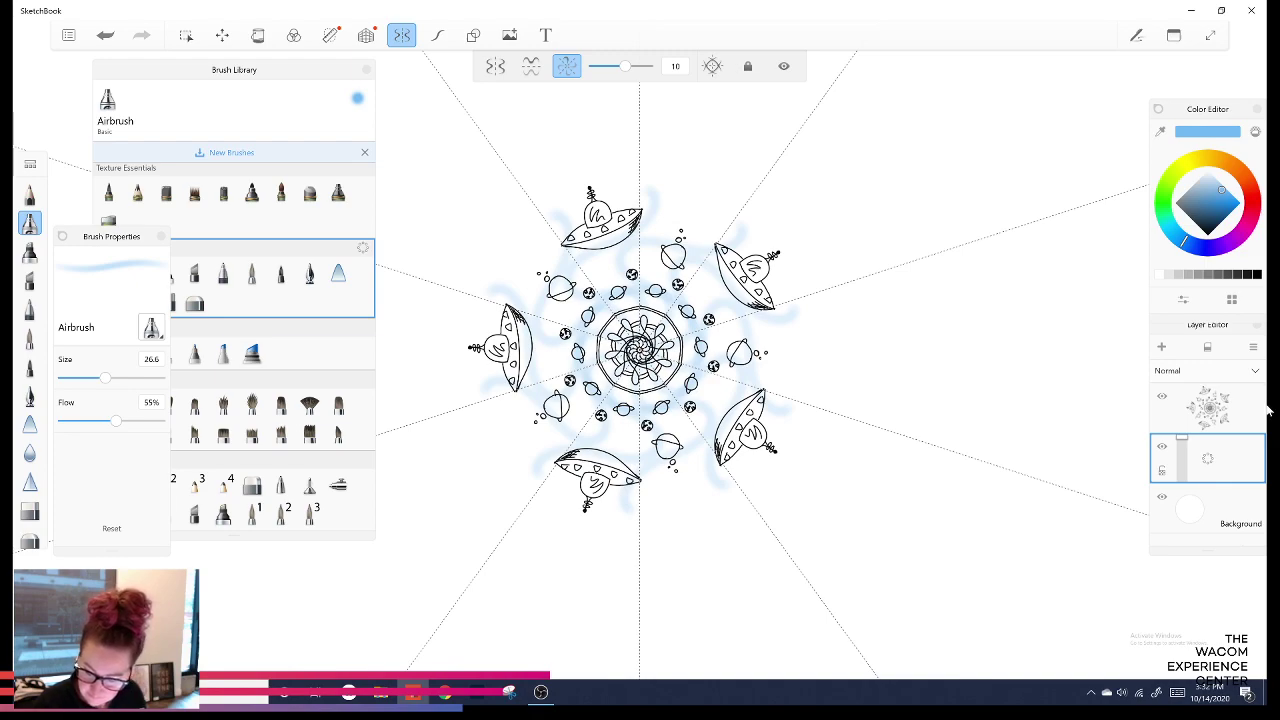
left_click(1164, 216)
left_click(1219, 186)
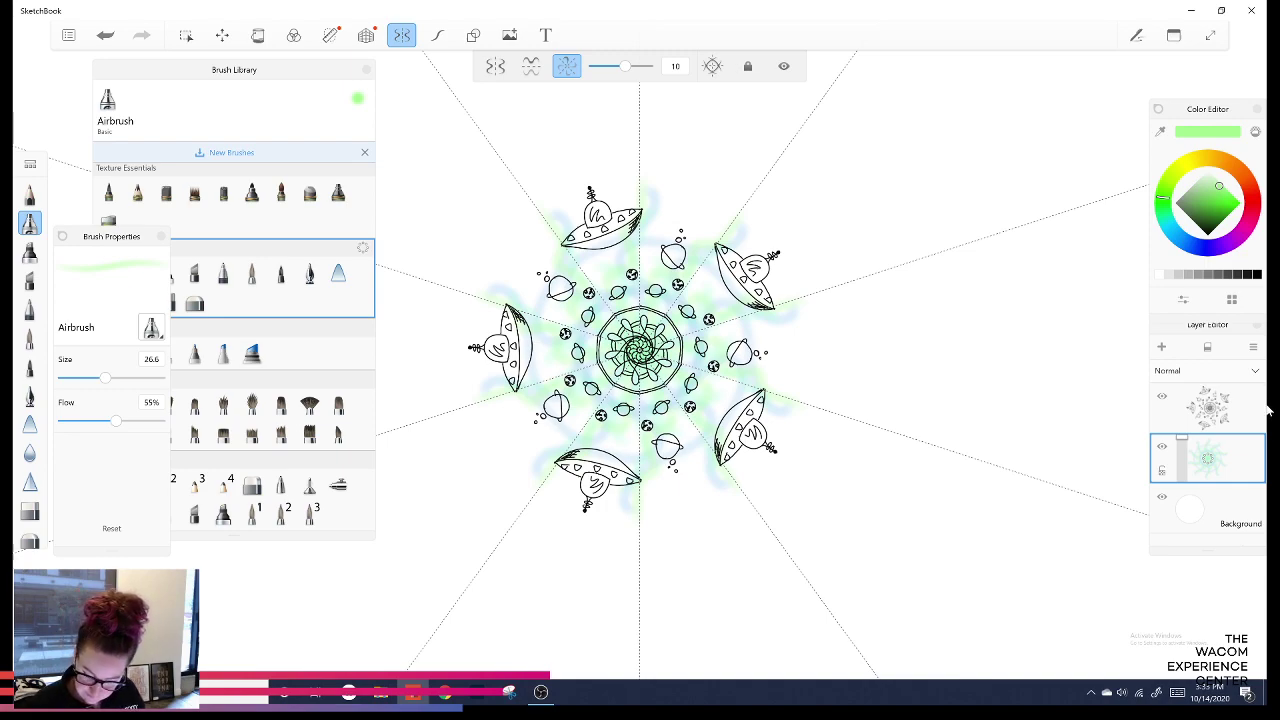
Hide the airbrushed colour layer and switch to the Felt Pen from the Traditional brushes.
left_click(1220, 458)
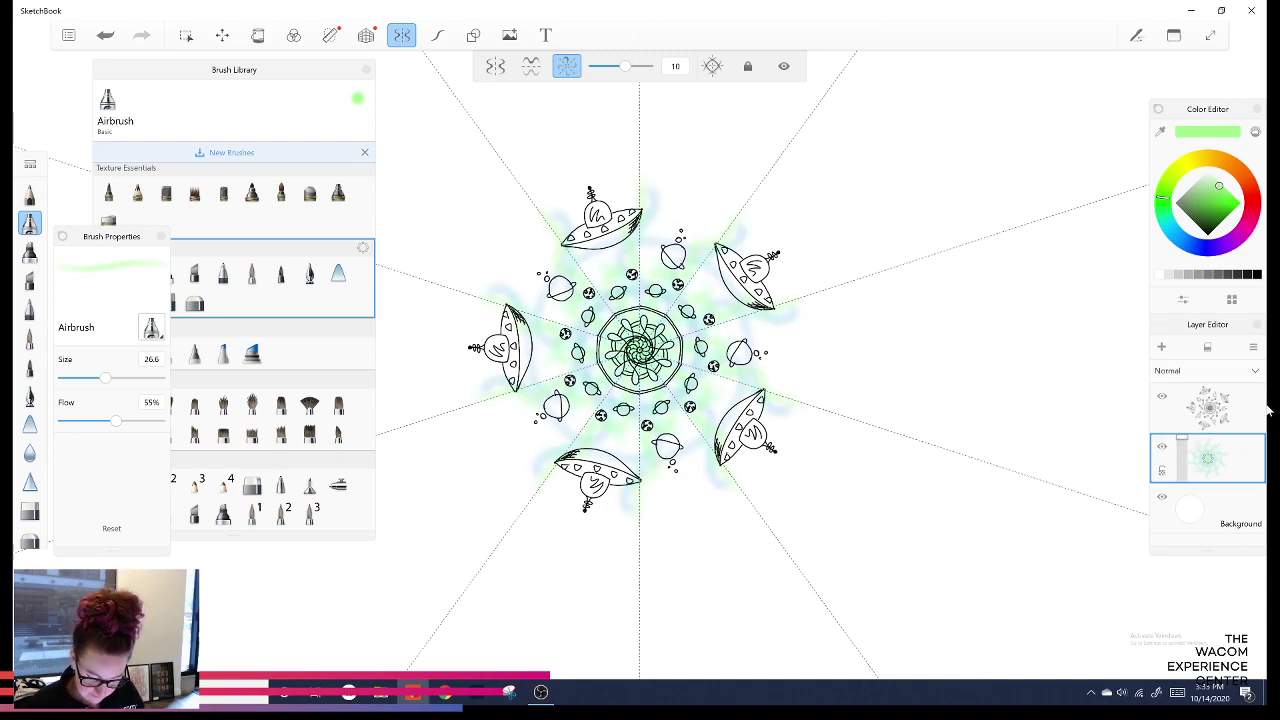
left_click(1162, 447)
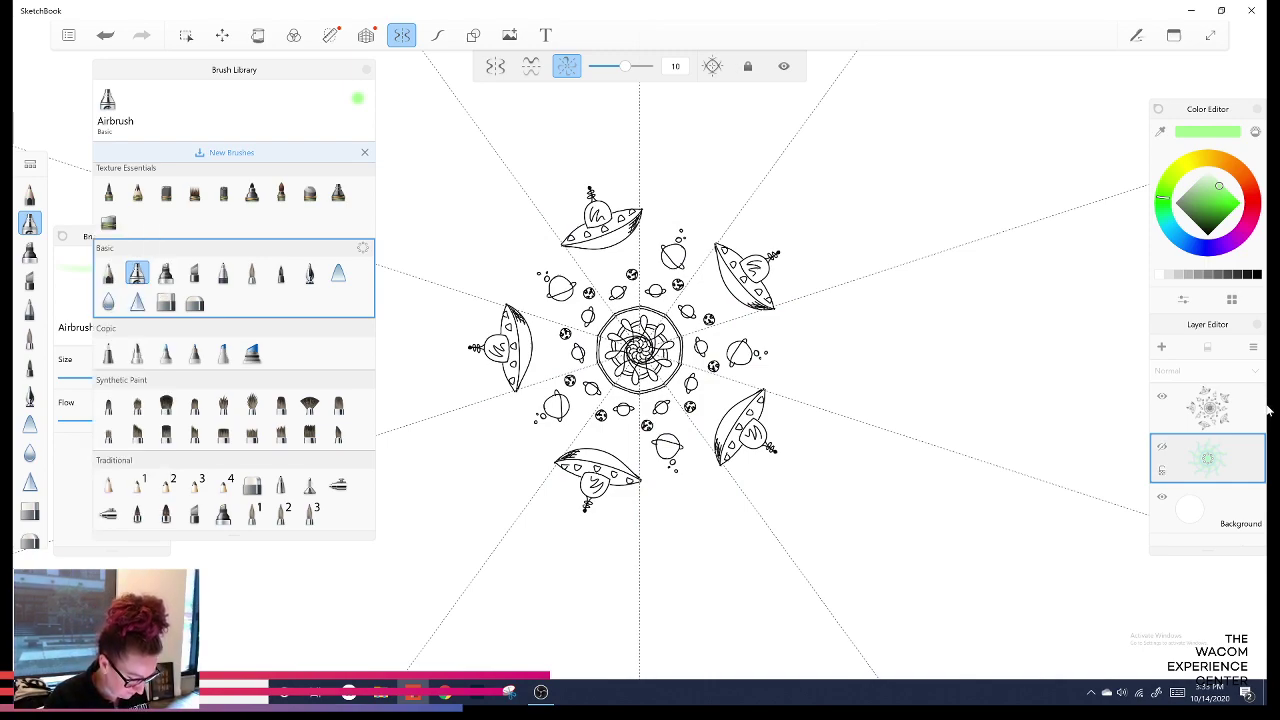
left_click(310, 485)
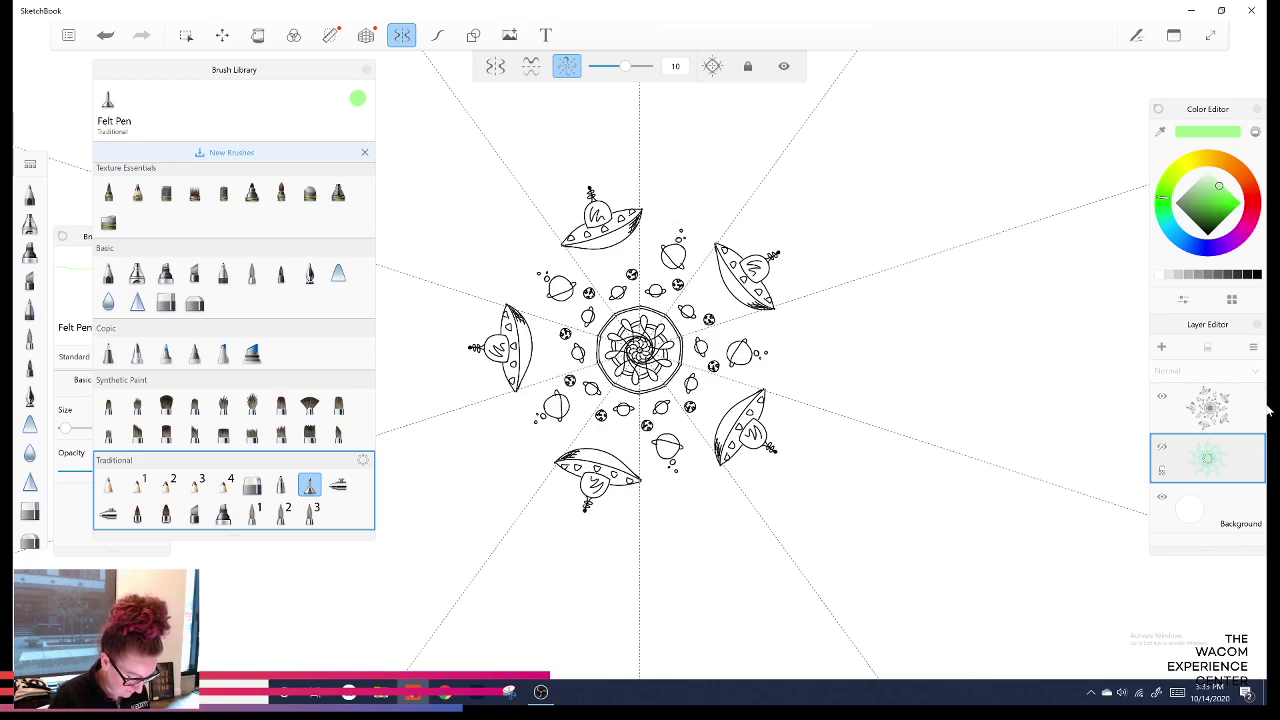
left_click(223, 485)
left_click(309, 485)
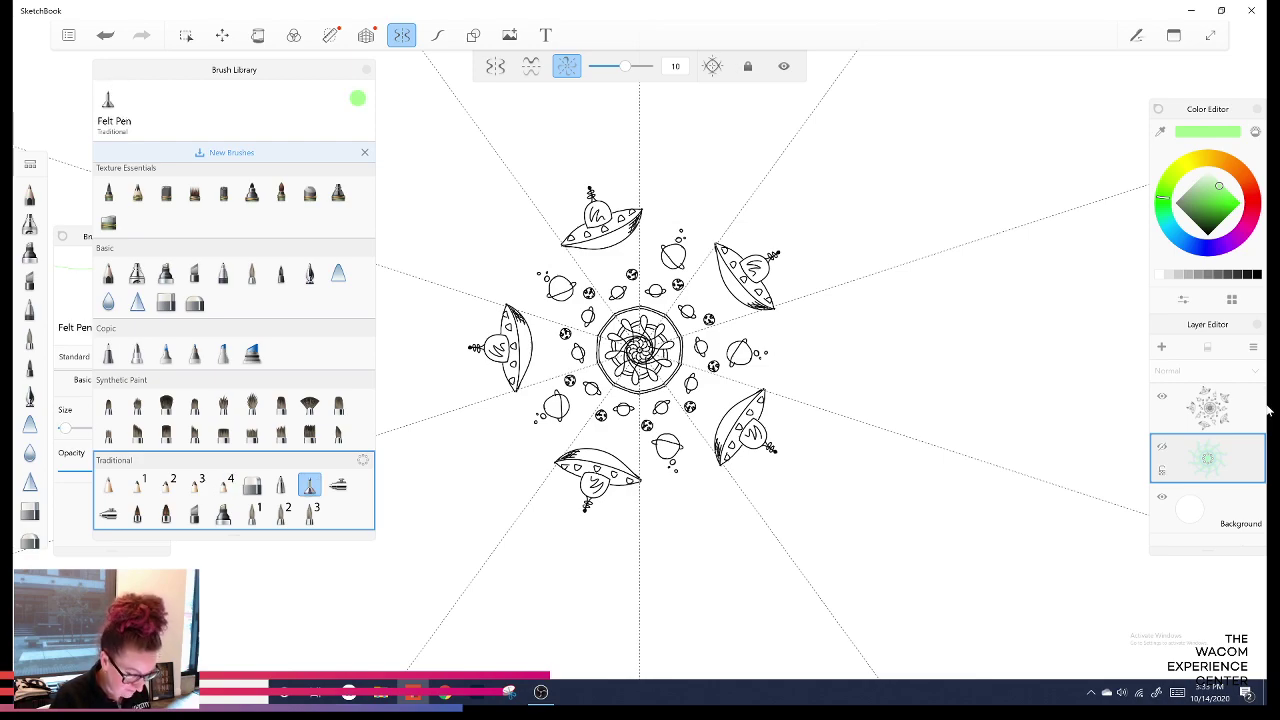
Close the brush library, pick a dark blue and make the line art layer active.
left_click(366, 70)
mouse_move(1213, 209)
left_mouse_down()
mouse_move(1206, 234)
mouse_move(1226, 209)
left_mouse_up()
left_click(1193, 246)
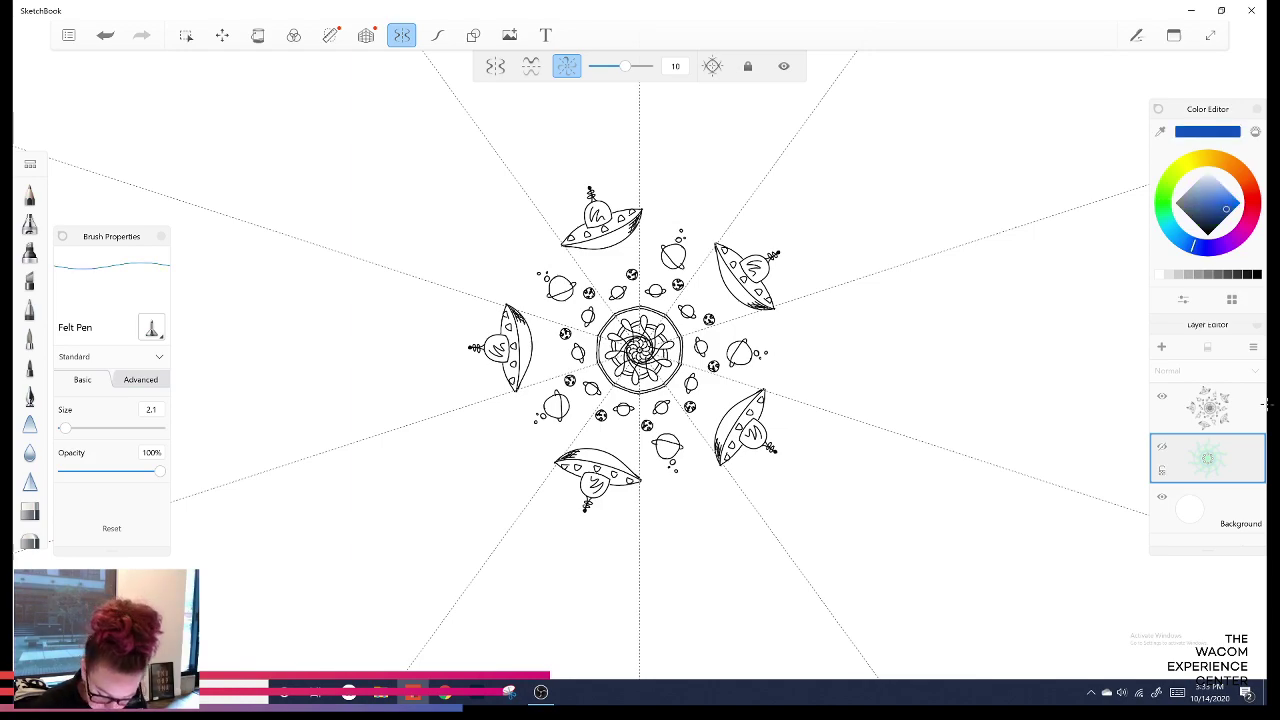
left_click(1267, 405)
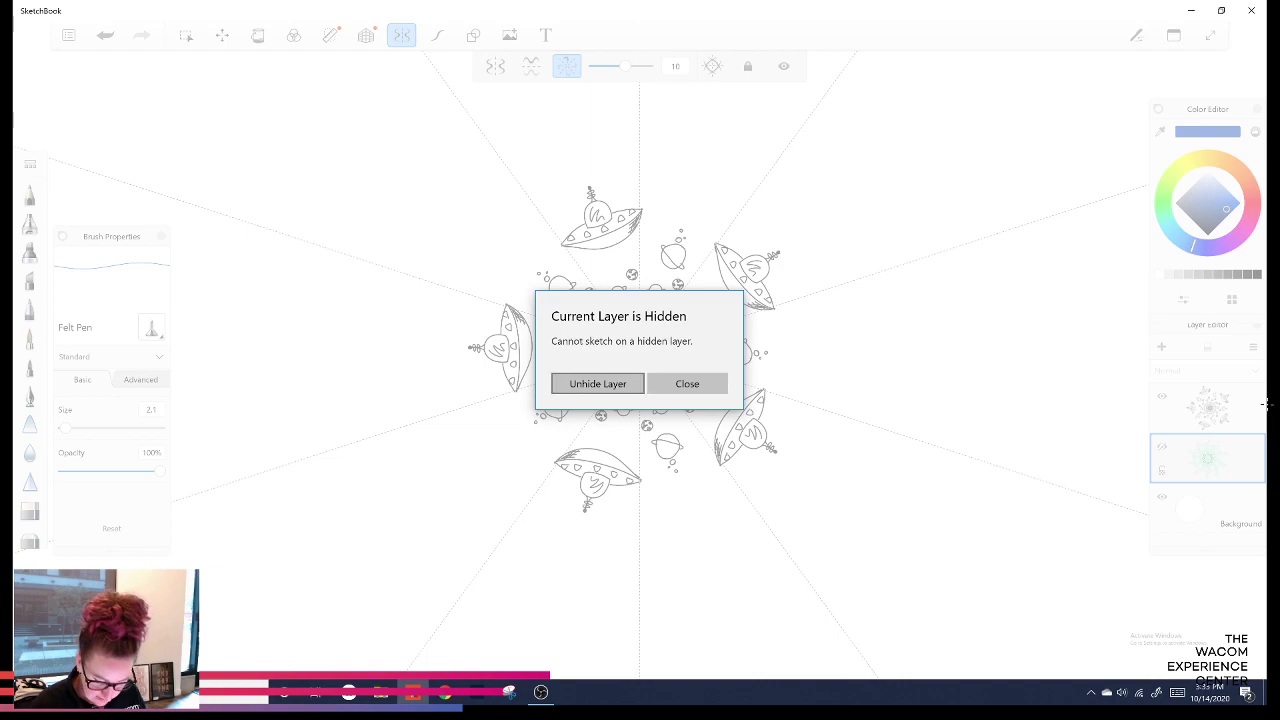
left_click(687, 383)
left_click(1264, 409)
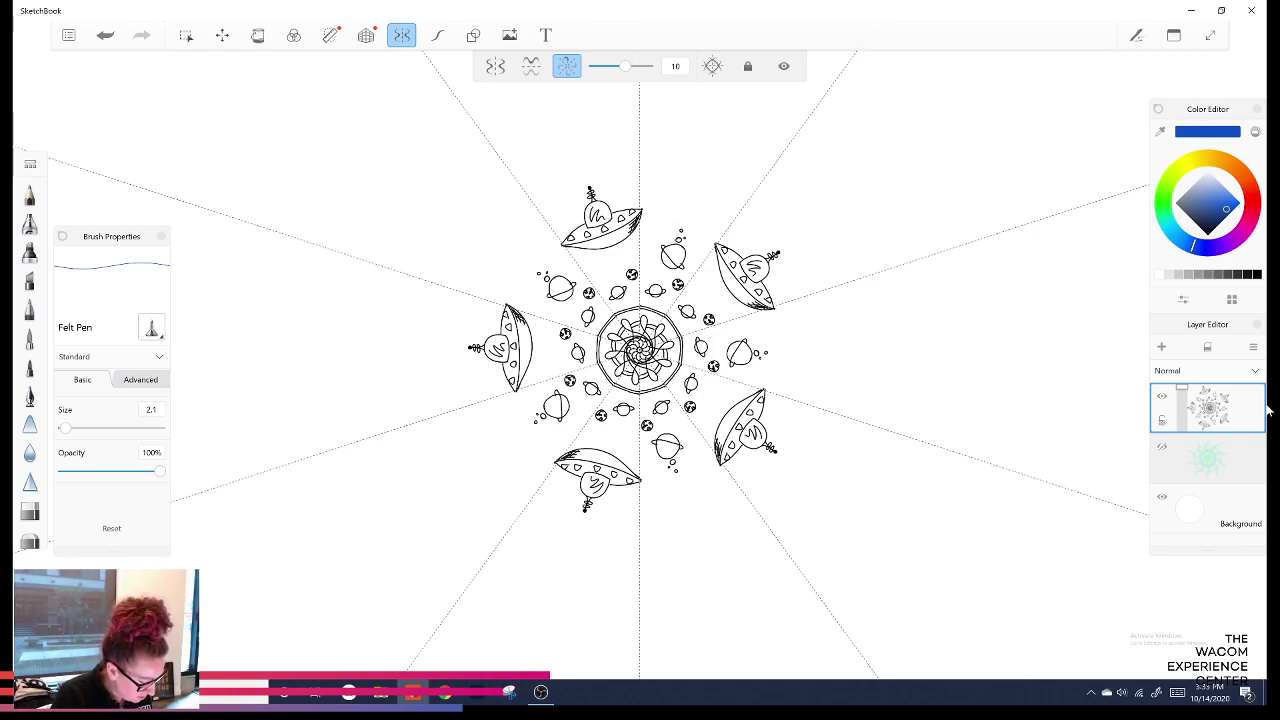
Set the Felt Pen's heavy-pressure size to 19.4 and light-pressure size to 6.1, and reposition and enlarge the brush properties.
left_click(141, 380)
left_click_drag(65, 447, 82, 447)
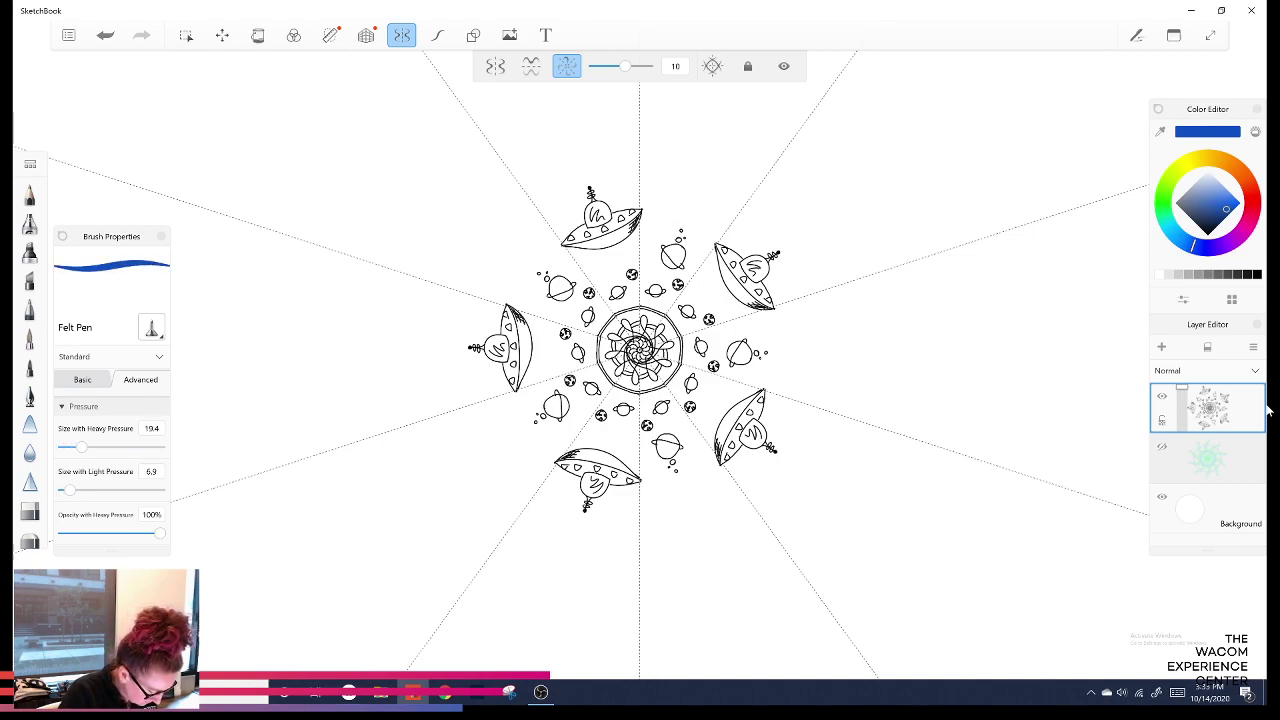
left_click_drag(65, 490, 69, 490)
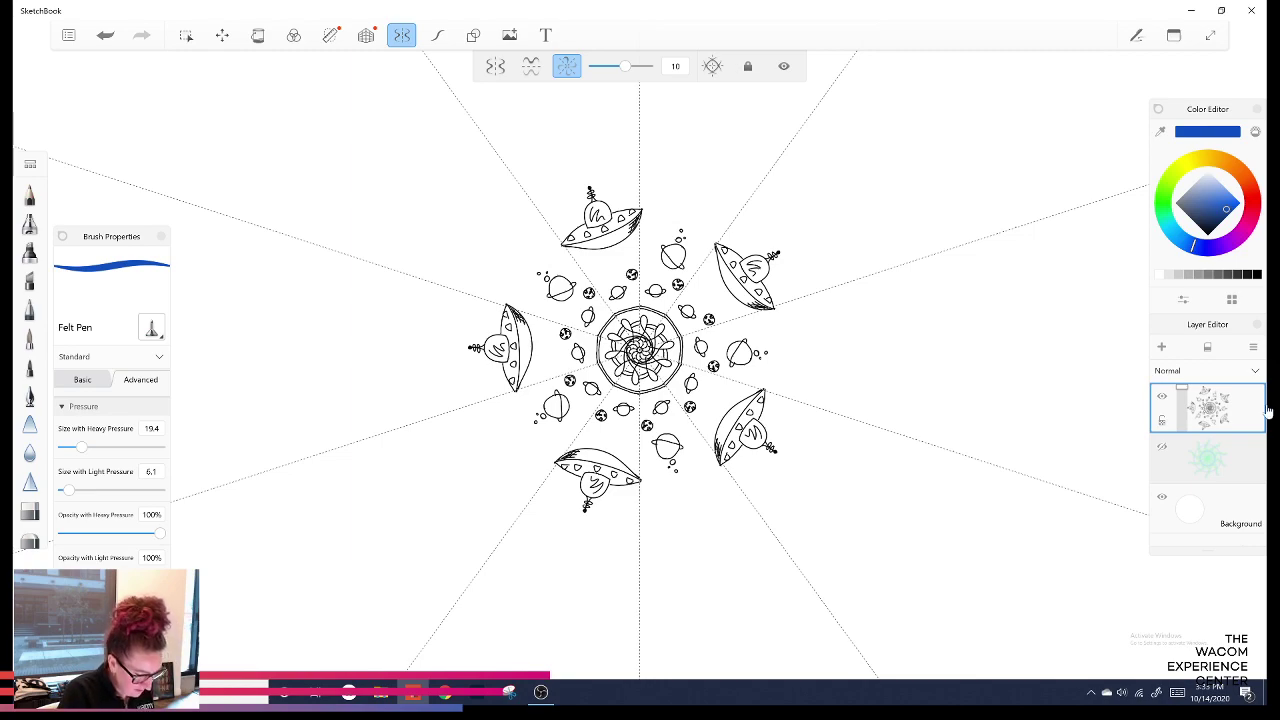
left_click_drag(111, 237, 152, 93)
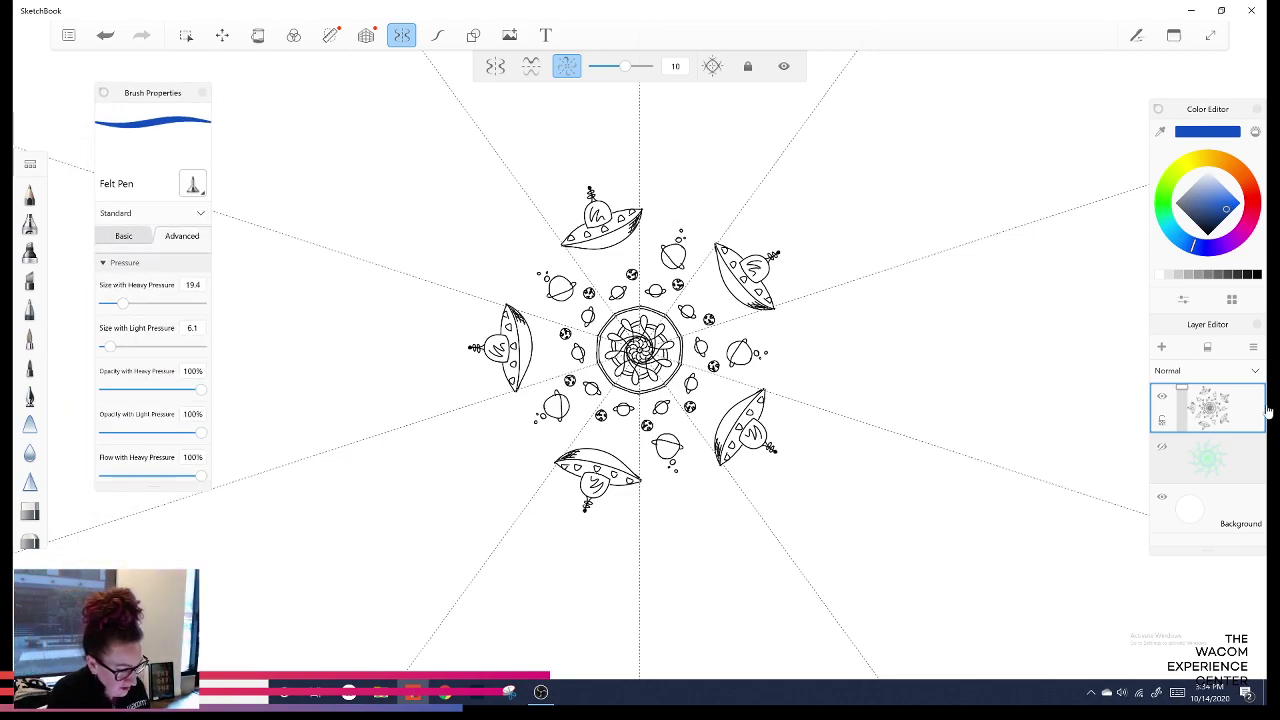
left_click_drag(152, 93, 167, 92)
left_click_drag(168, 486, 168, 589)
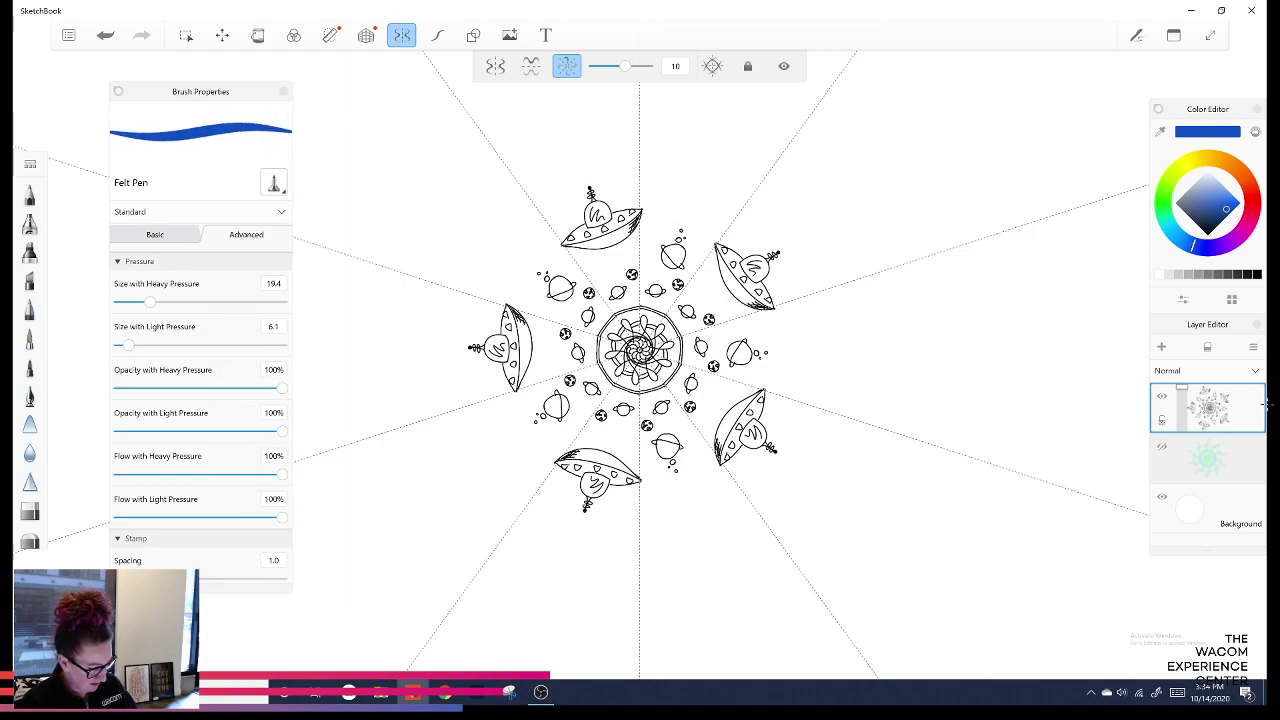
Try two dark blue Felt Pen strokes outside the ring of saucers, and undo them.
mouse_move(910, 322)
left_mouse_down()
mouse_move(889, 357)
mouse_move(861, 340)
mouse_move(815, 346)
left_mouse_up()
mouse_move(928, 295)
left_mouse_down()
mouse_move(921, 275)
mouse_move(819, 315)
left_mouse_up()
key("ctrl+z")
key("ctrl+z")
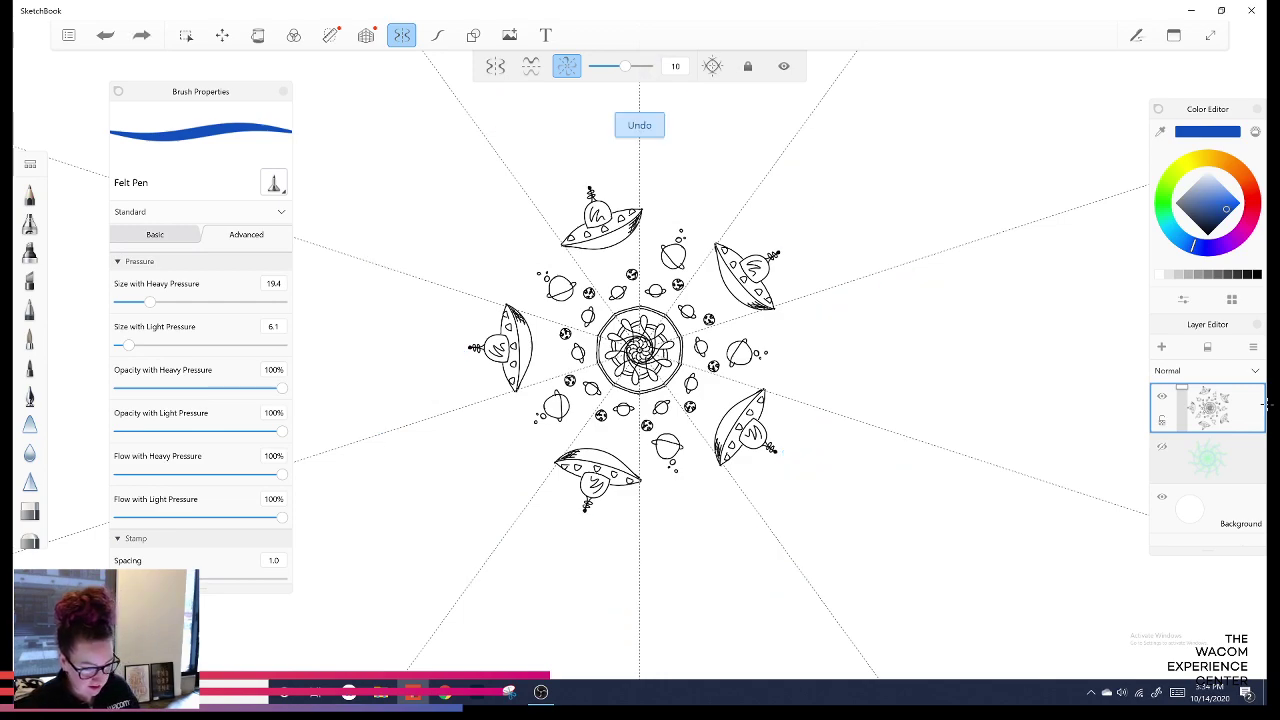
Set the heavy-pressure size to 23.7 and light-pressure size to 0.1, and test a wavy stroke around the saucers, undoing it.
left_click_drag(150, 302, 157, 302)
left_click_drag(128, 345, 119, 345)
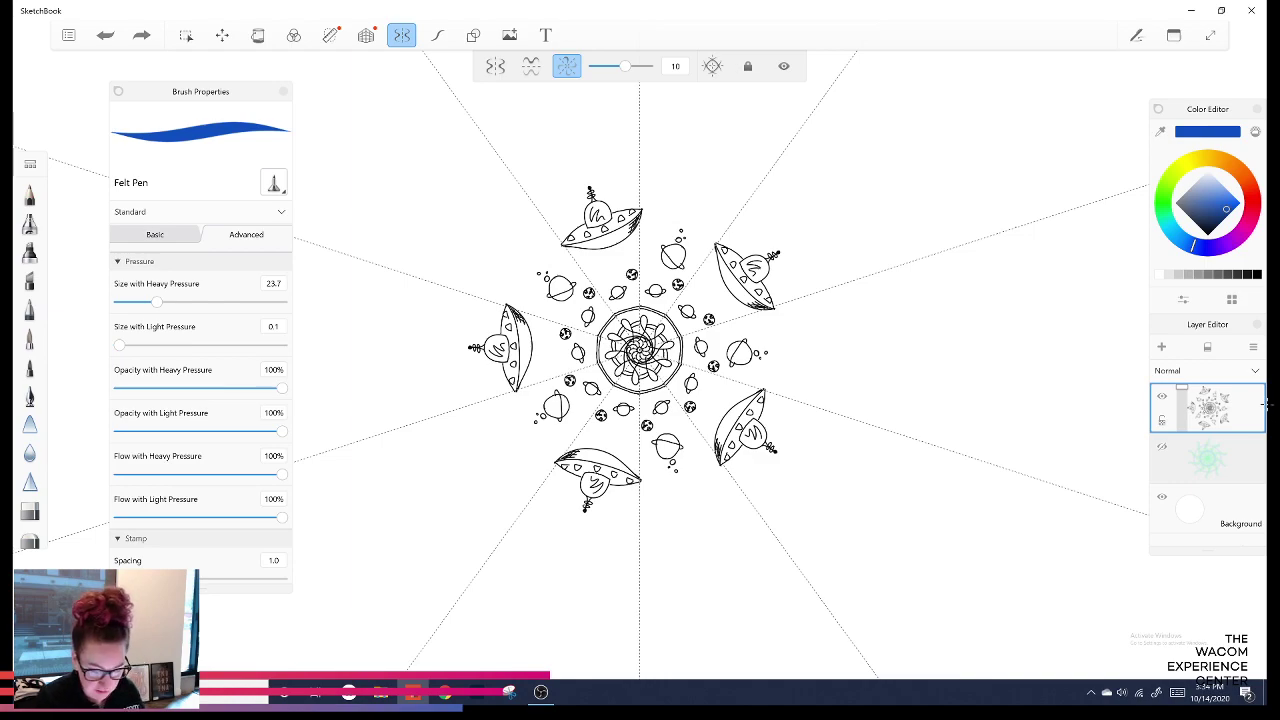
left_click_drag(632, 118, 790, 158)
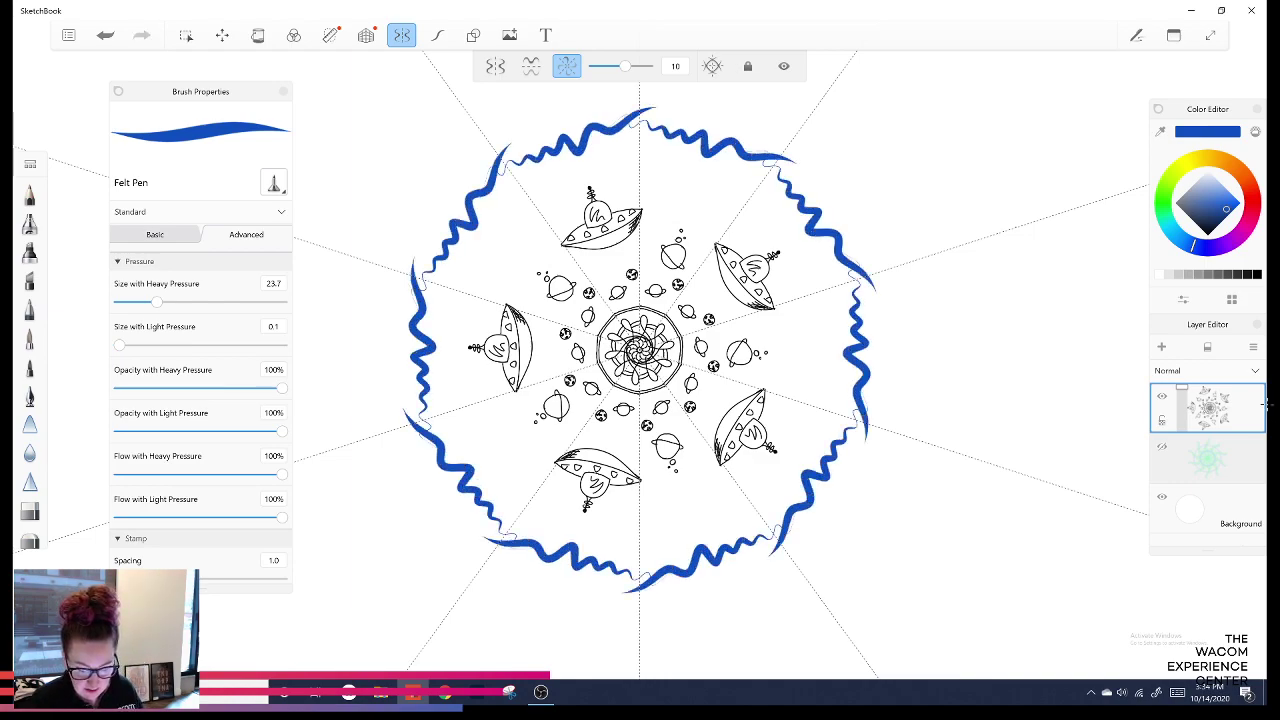
key("ctrl+z")
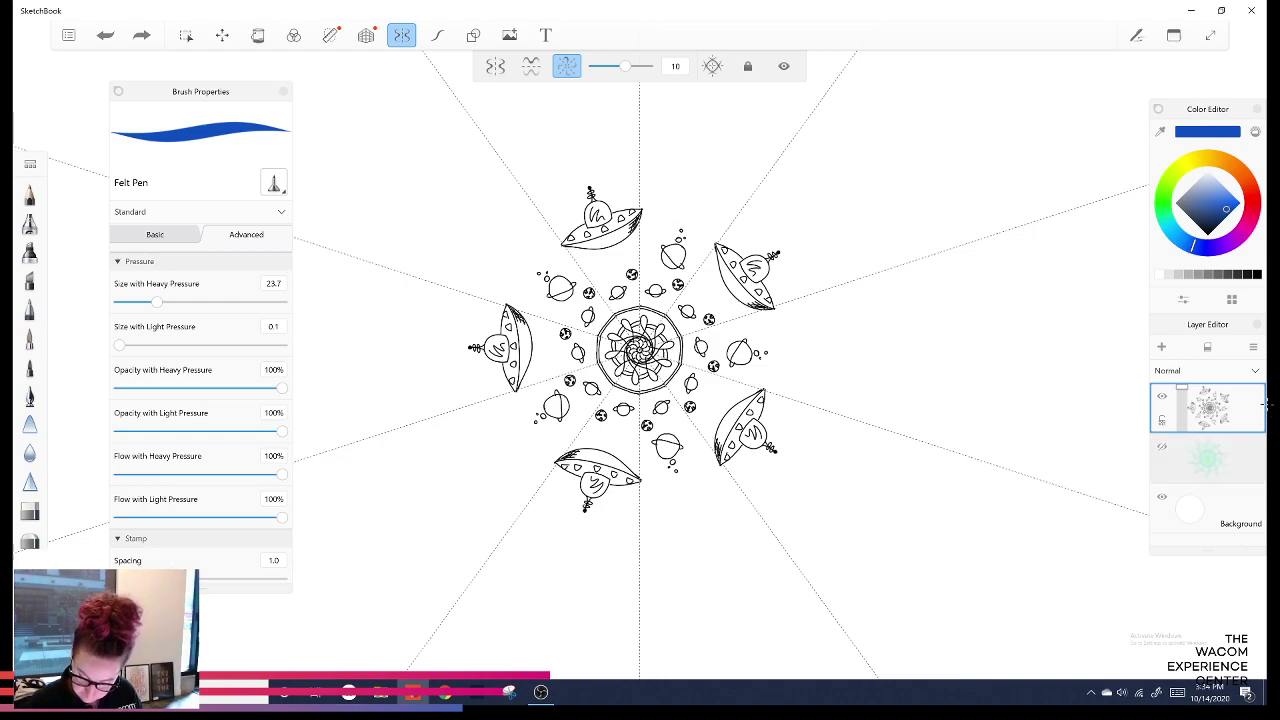
Show and activate the colour layer, and paint dark blue strokes in the central rosette, undoing the last one.
left_click(1162, 447)
left_click(1210, 458)
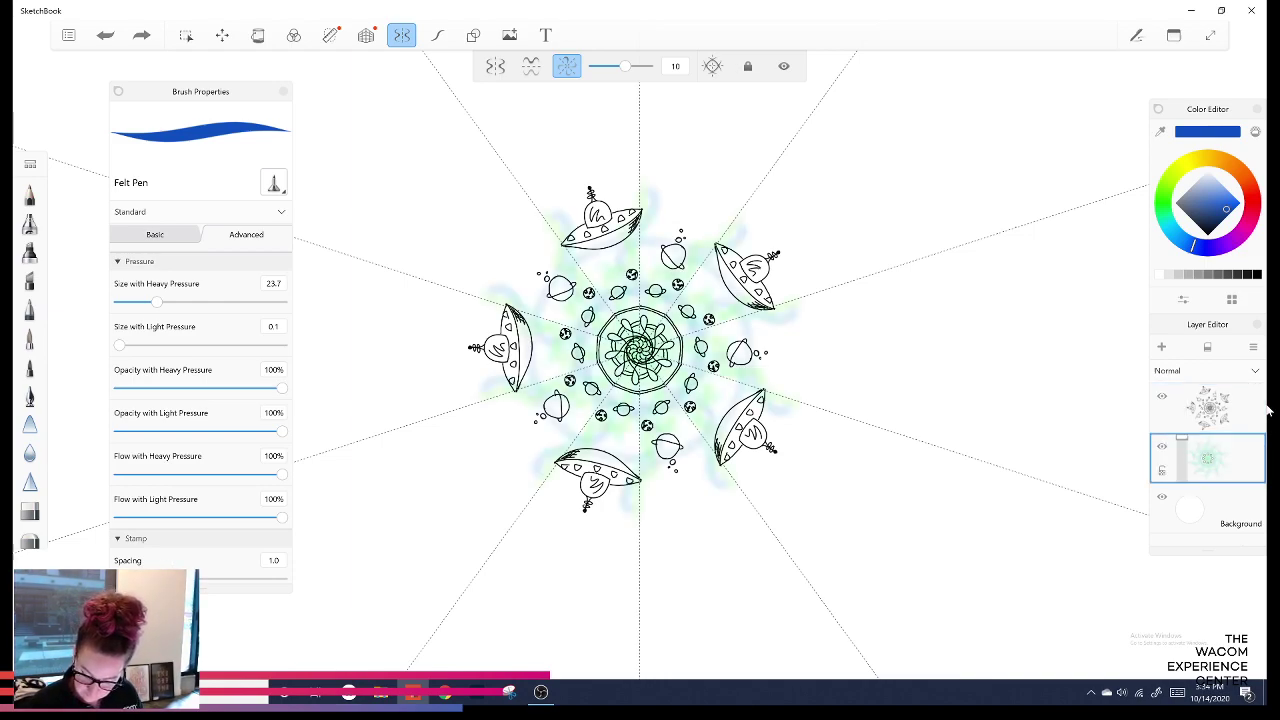
left_click(1266, 404)
left_click_drag(640, 348, 652, 300)
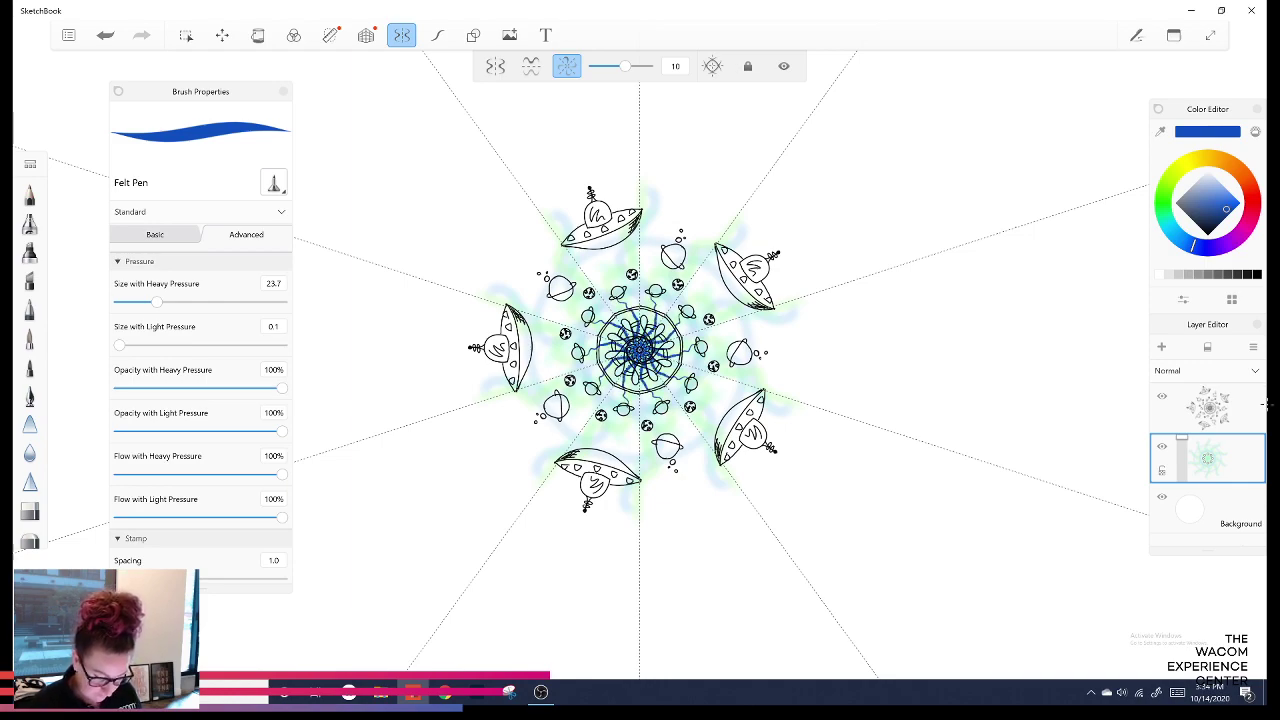
key("ctrl+z")
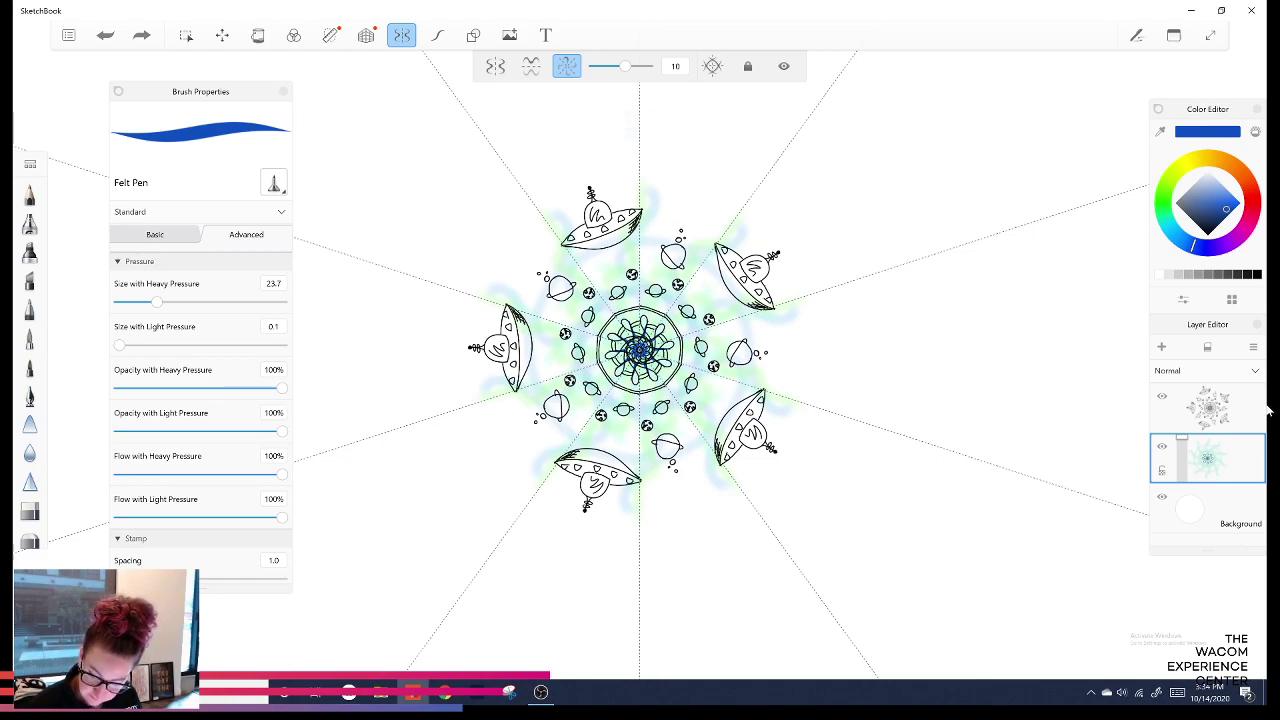
Pick a bright green and paint the central rosette with Felt Pen strokes, undoing the last stroke.
left_click(1201, 177)
left_click(1194, 186)
left_click(1217, 191)
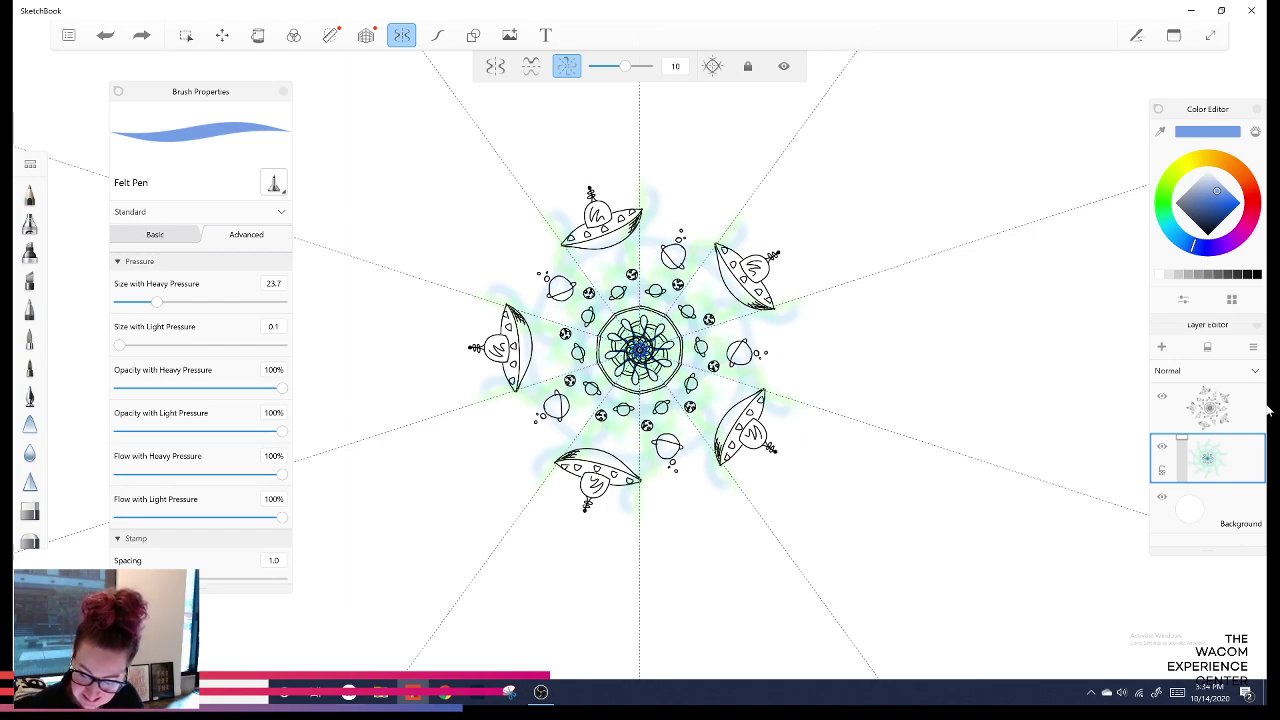
left_click(1162, 209)
left_click(1229, 198)
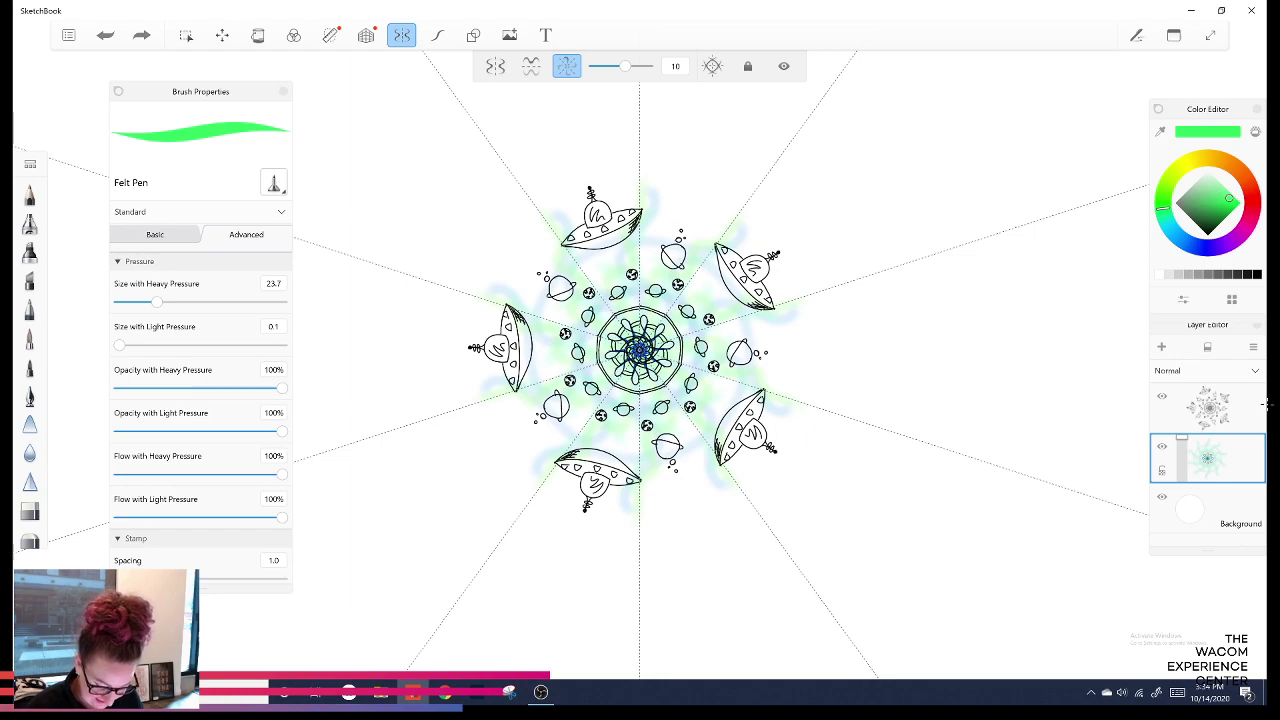
mouse_move(630, 299)
left_mouse_down()
mouse_move(637, 342)
mouse_move(627, 316)
left_mouse_up()
key("ctrl+z")
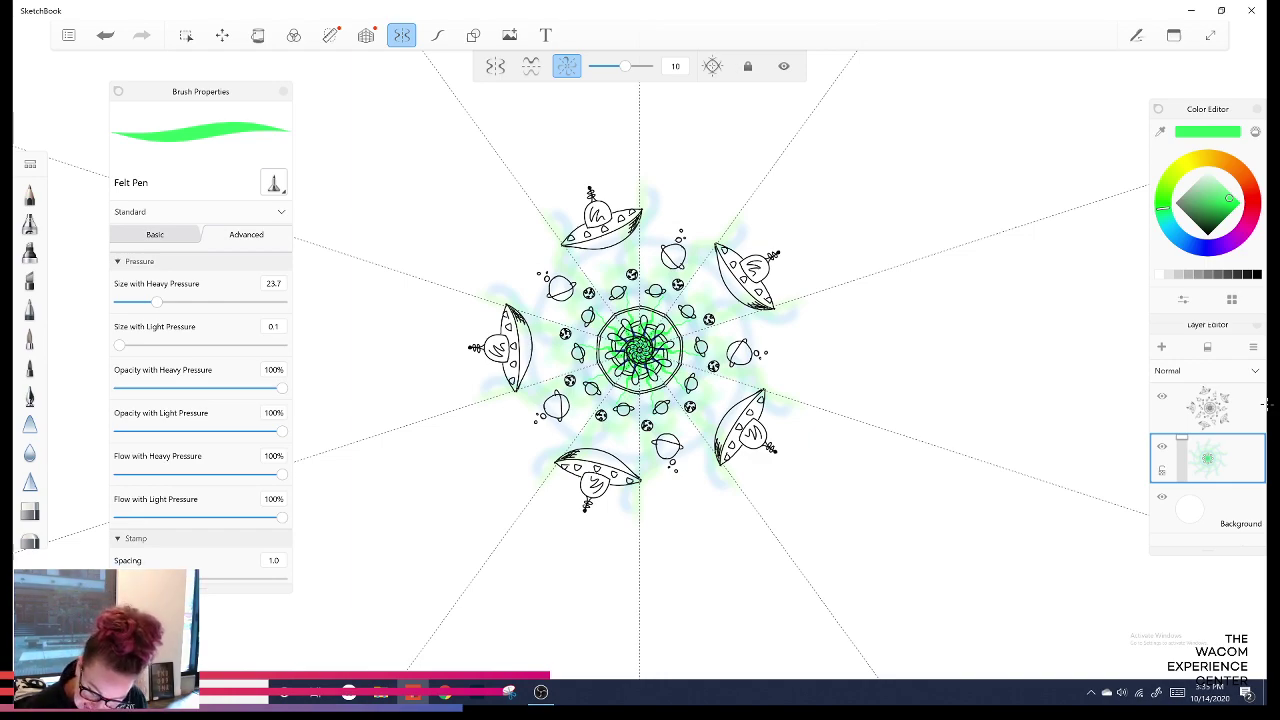
Pick black and make the line art layer active.
left_click(1206, 233)
left_click(1220, 408)
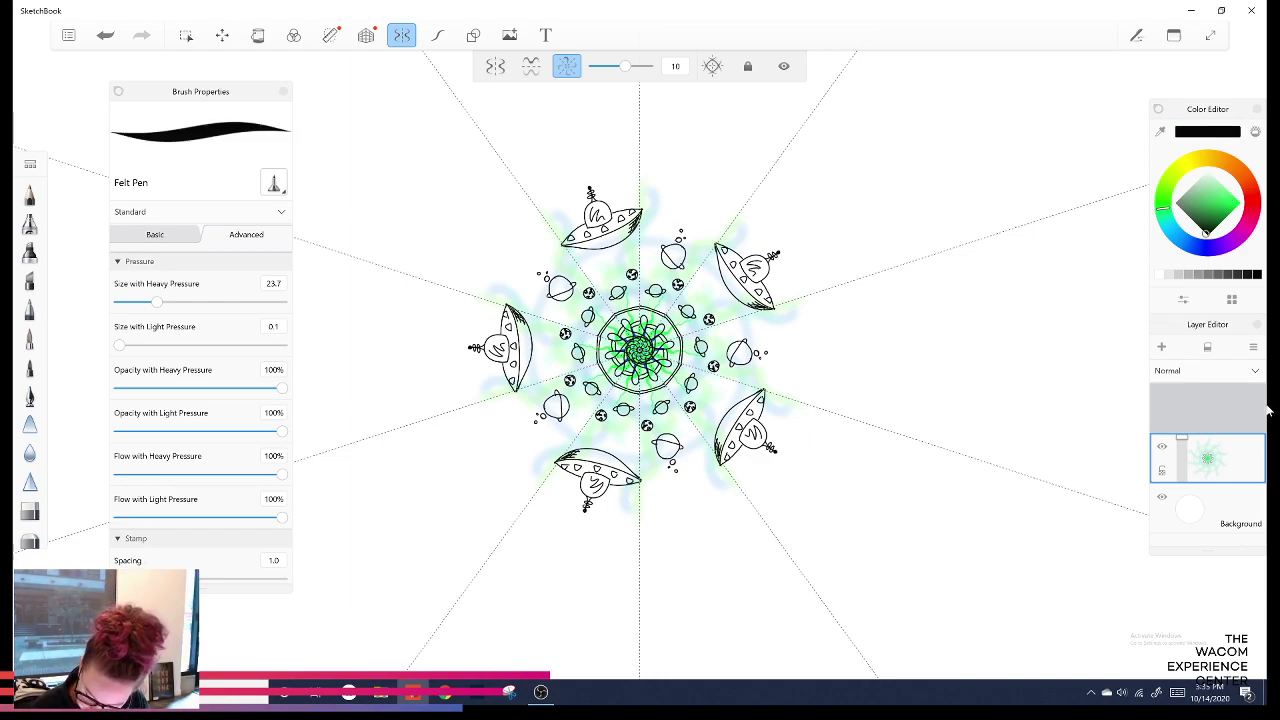
left_click(1266, 410)
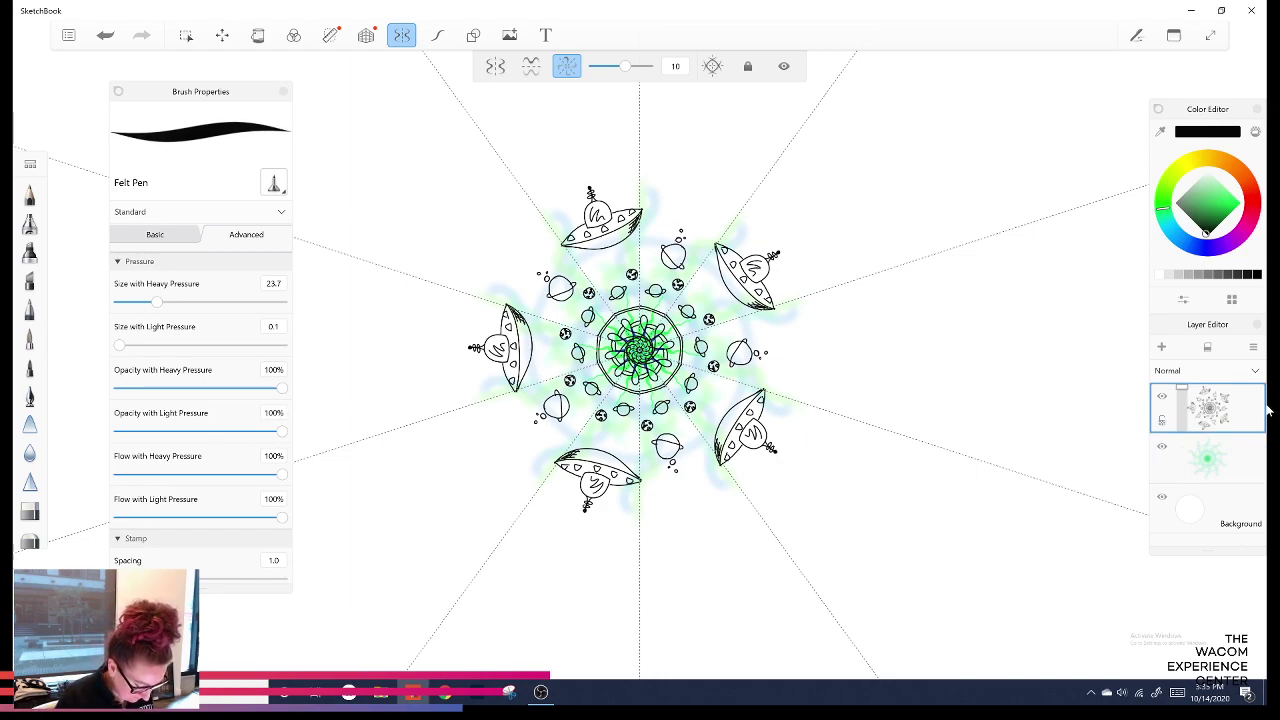
Set the Felt Pen's light-pressure opacity to 41%, light-pressure size to 2.4 and heavy-pressure size to 32.1.
mouse_move(282, 431)
left_mouse_down()
mouse_move(142, 431)
mouse_move(247, 431)
mouse_move(142, 431)
mouse_move(185, 430)
left_mouse_up()
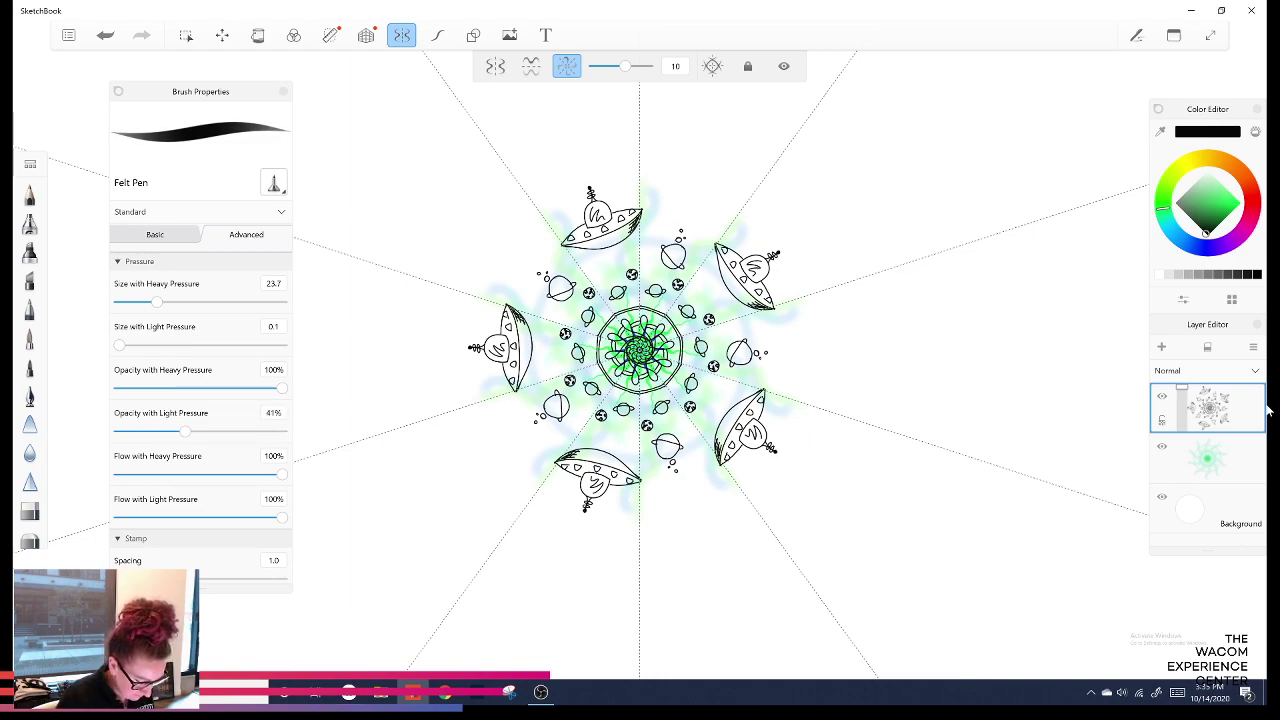
left_click_drag(119, 344, 122, 344)
left_click_drag(156, 301, 170, 301)
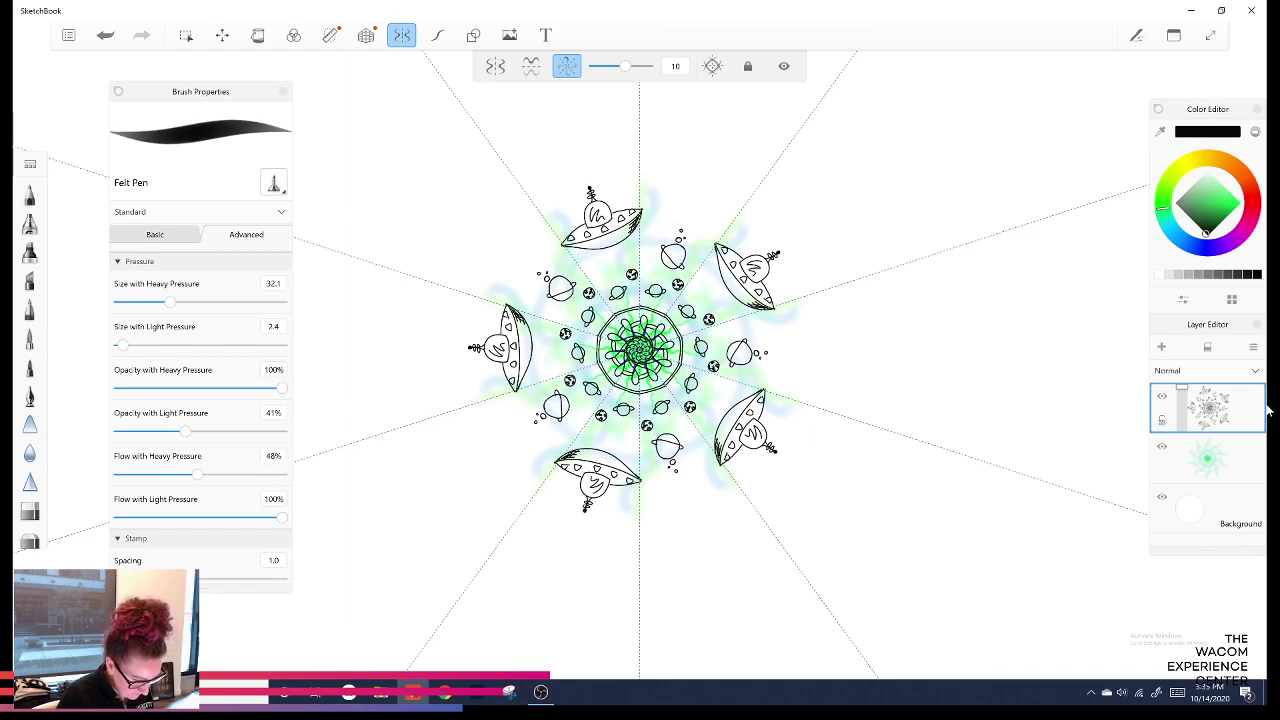
Set the light-pressure flow to 30%, the stamp spacing to 5.8 and the stamp setting after it to 77%.
left_click_drag(282, 518, 167, 518)
mouse_move(116, 579)
left_mouse_down()
mouse_move(227, 579)
mouse_move(116, 579)
left_mouse_up()
left_click_drag(203, 589, 203, 632)
left_click_drag(116, 579, 152, 579)
mouse_move(282, 622)
left_mouse_down()
mouse_move(204, 622)
mouse_move(278, 622)
left_mouse_up()
left_click_drag(152, 579, 169, 579)
left_click_drag(278, 622, 244, 622)
left_click_drag(169, 579, 213, 579)
Try black stamped Felt Pen strokes around the outside of the saucers, and undo them.
left_click_drag(703, 193, 699, 207)
key("ctrl+z")
mouse_move(608, 167)
left_mouse_down()
mouse_move(704, 147)
mouse_move(755, 153)
left_mouse_up()
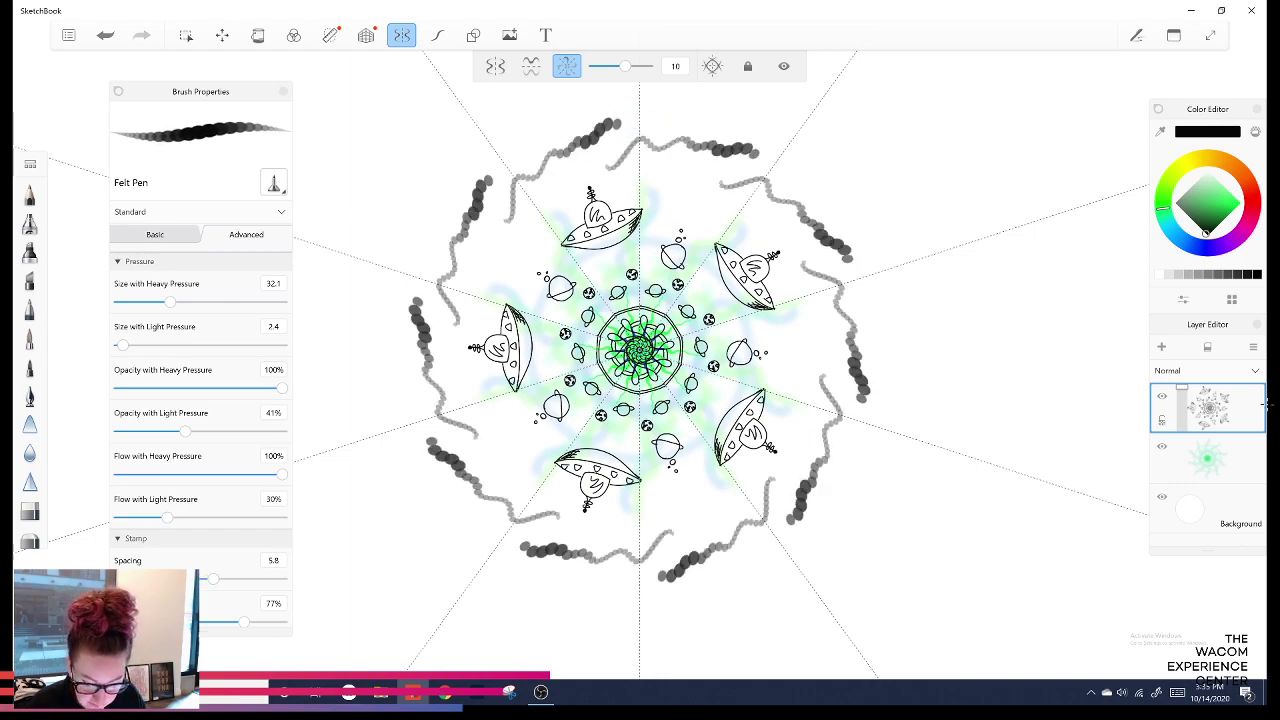
key("ctrl+z")
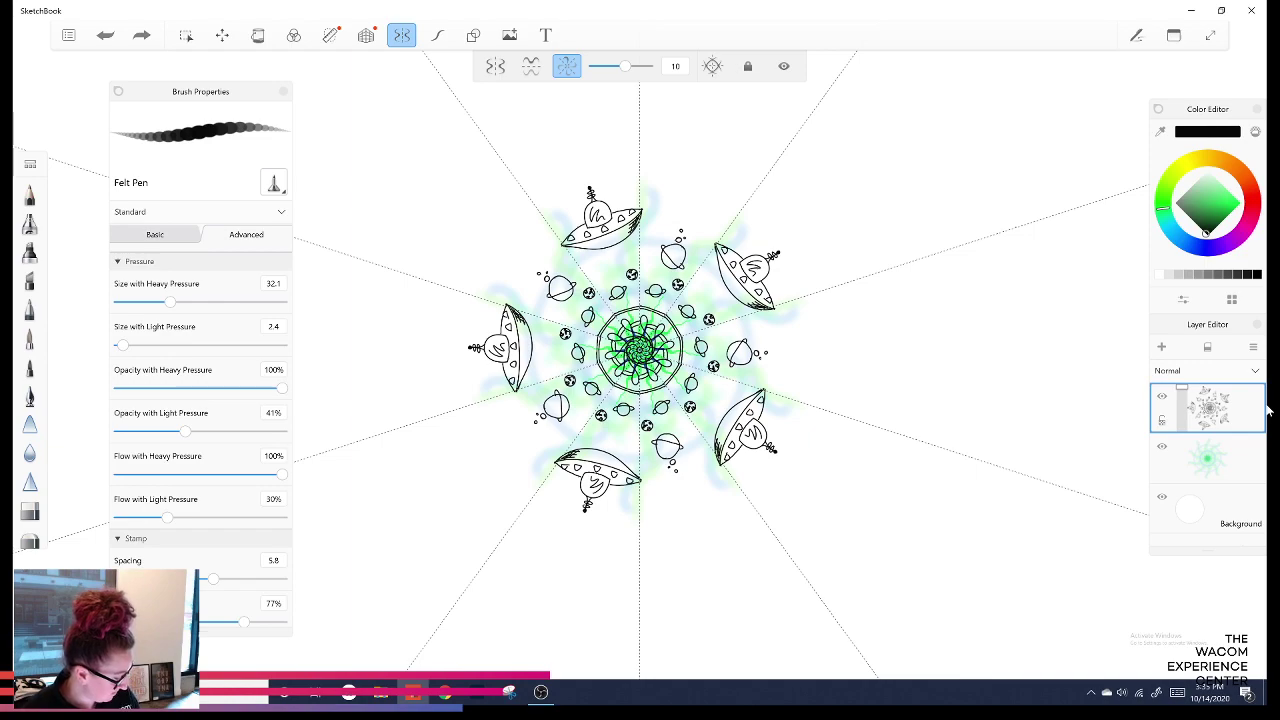
Save the drawing and dismiss the rating dialog.
key("ctrl+s")
left_click(320, 278)
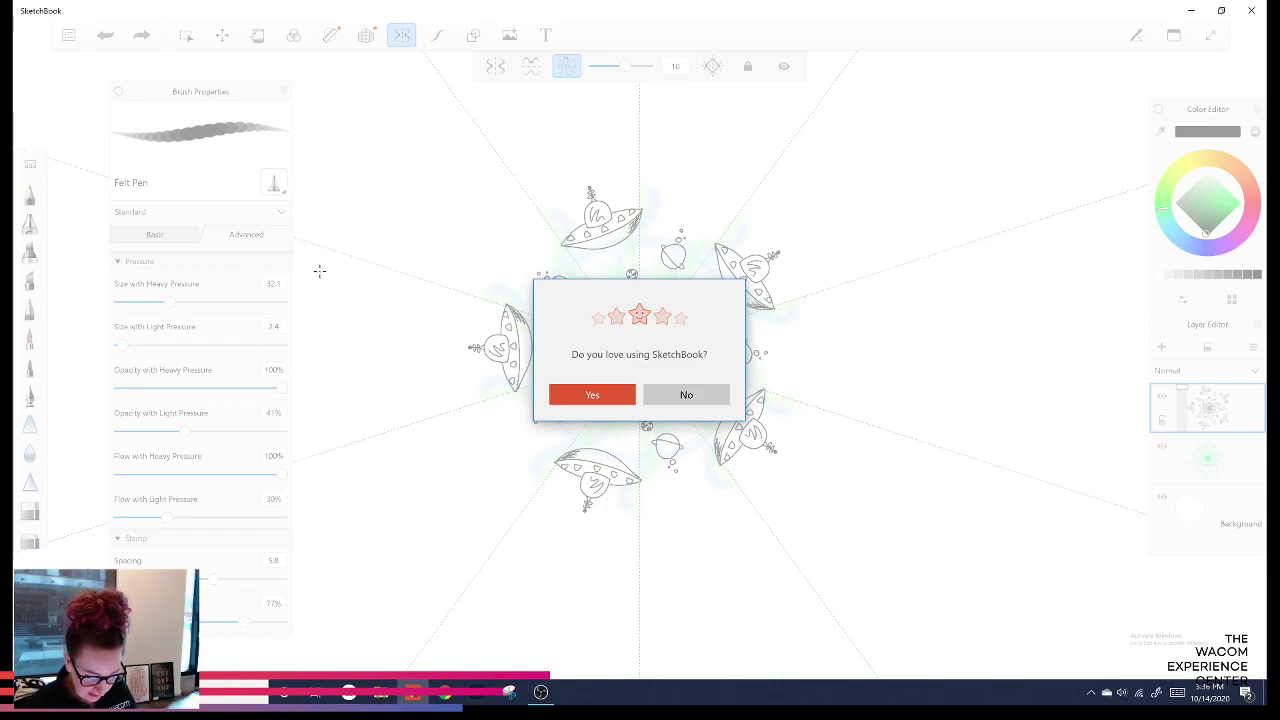
key("Return")
key("Escape")
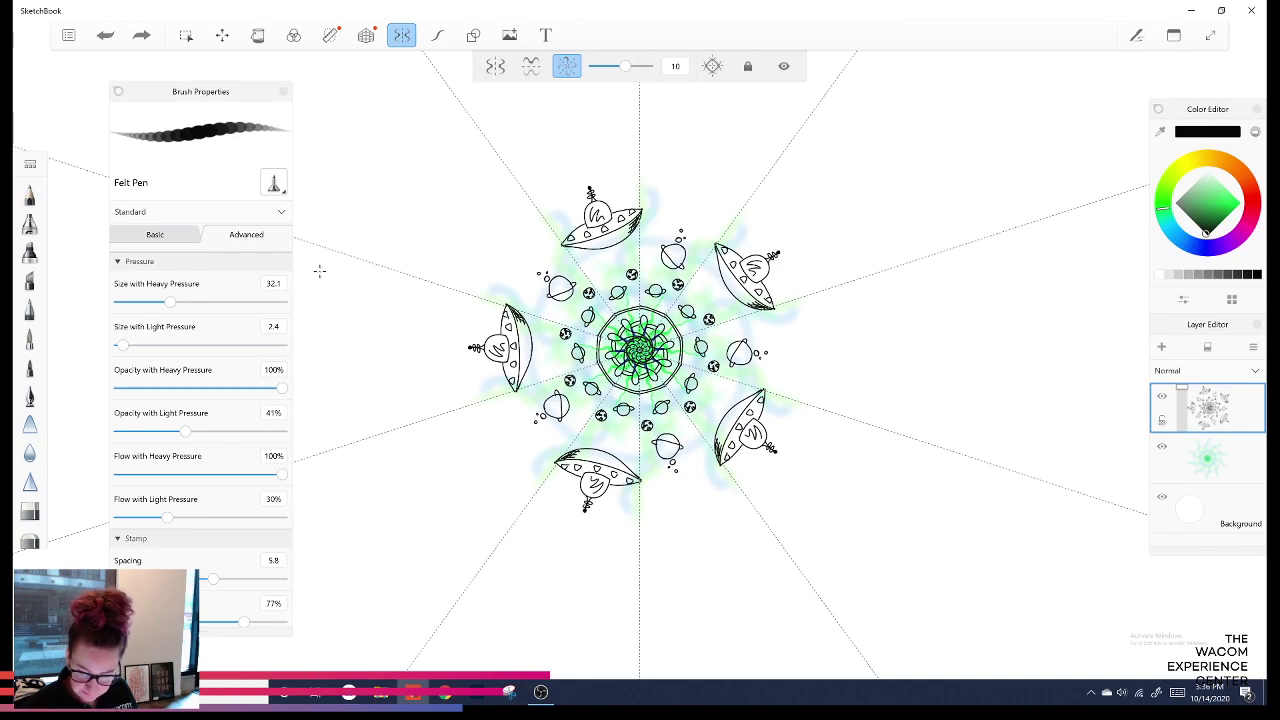
Pick a magenta and fill the inner ring of small planets with the Felt Pen, undoing the surplus strokes.
left_click(1246, 226)
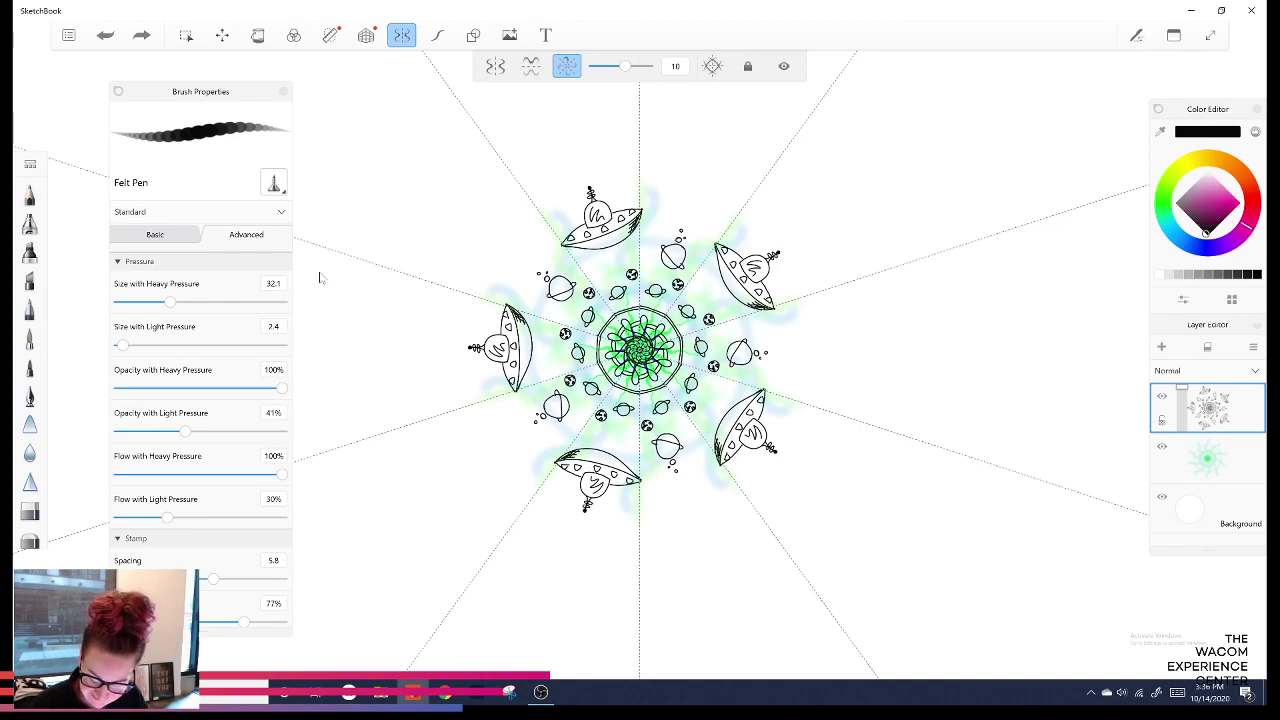
left_click(1230, 206)
left_click_drag(1247, 226, 1249, 219)
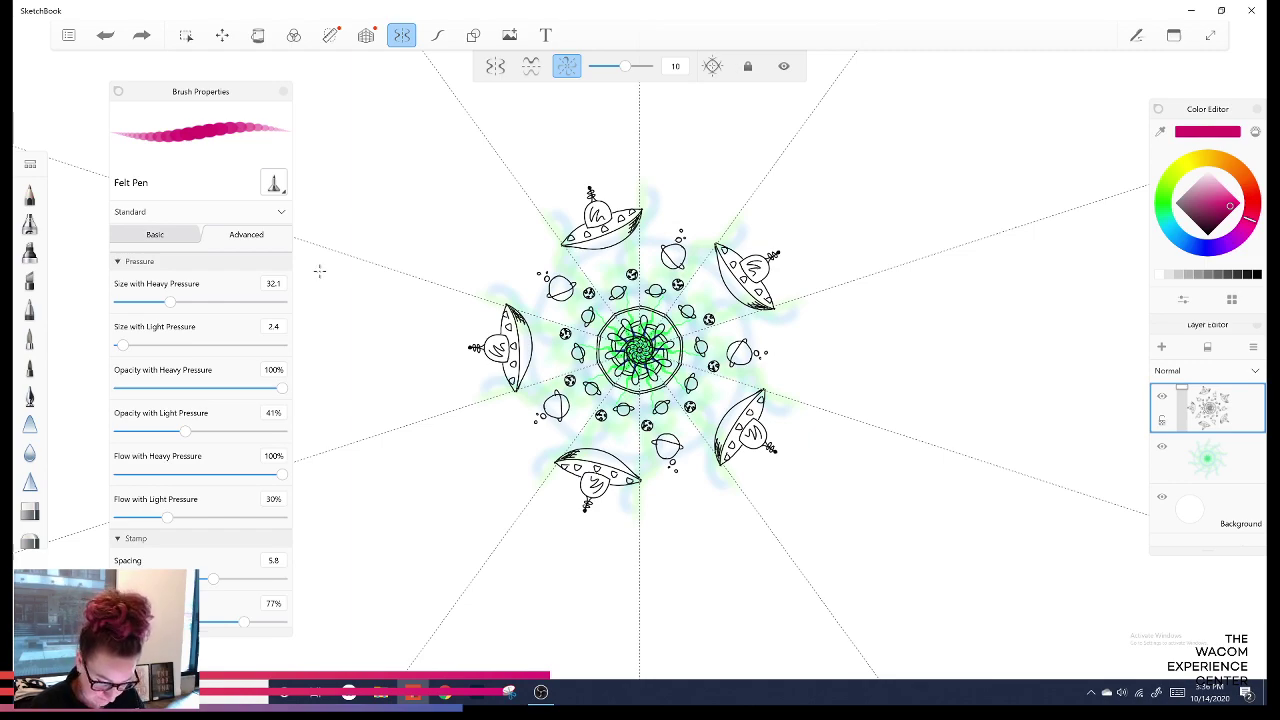
mouse_move(687, 312)
left_mouse_down()
mouse_move(683, 298)
mouse_move(686, 316)
left_mouse_up()
key("ctrl+z")
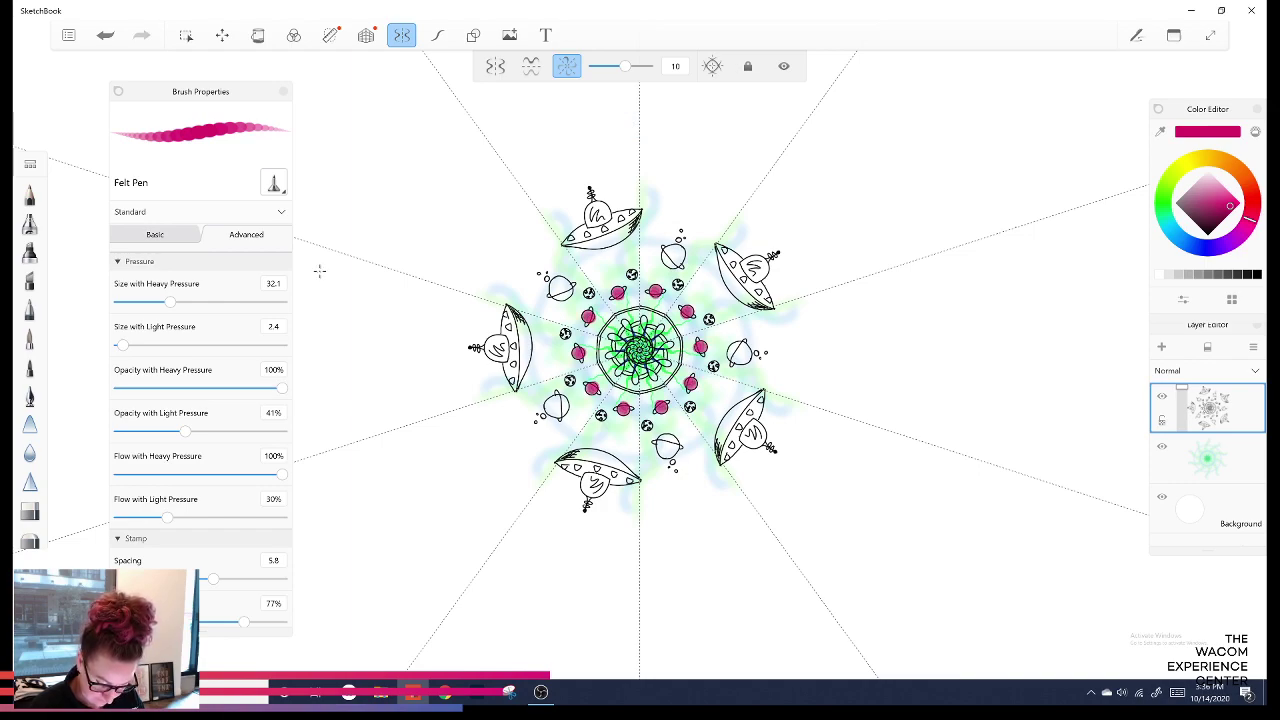
key("ctrl+z")
Try a magenta Felt Pen stroke around the inner planets with the light-pressure size at 86.2, and undo it.
left_click(229, 345)
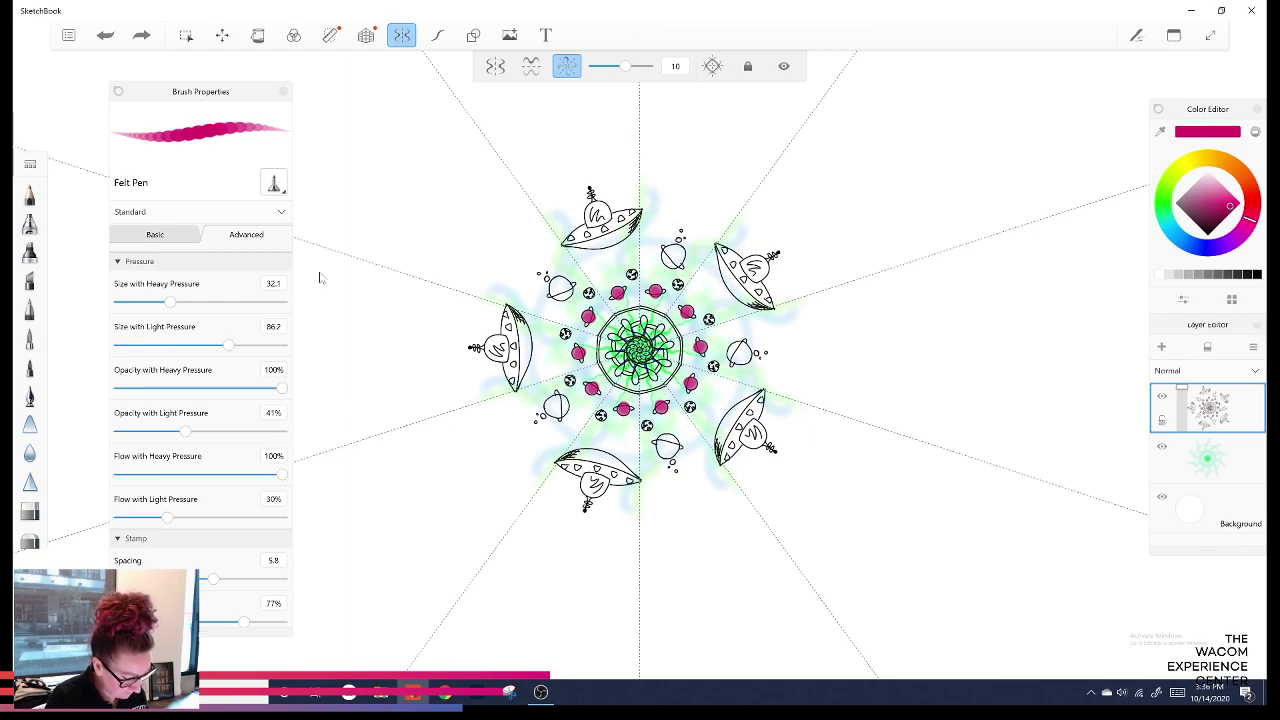
left_click_drag(603, 421, 608, 428)
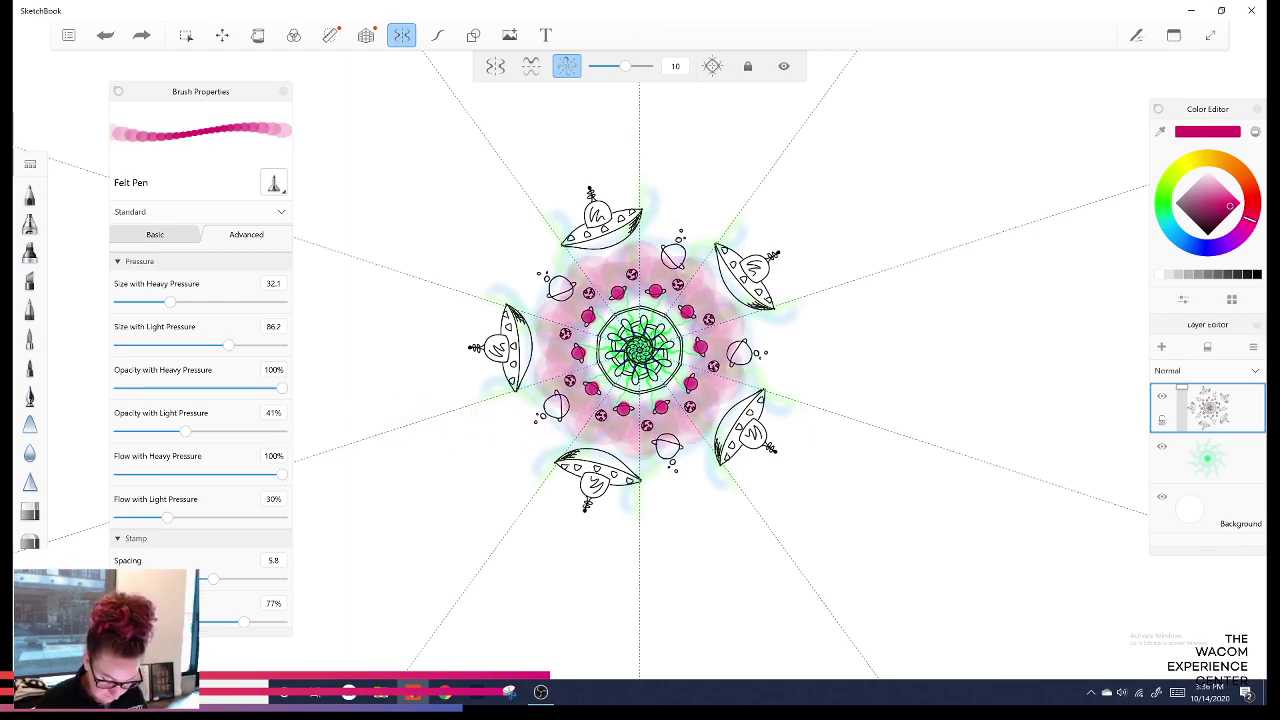
key("ctrl+z")
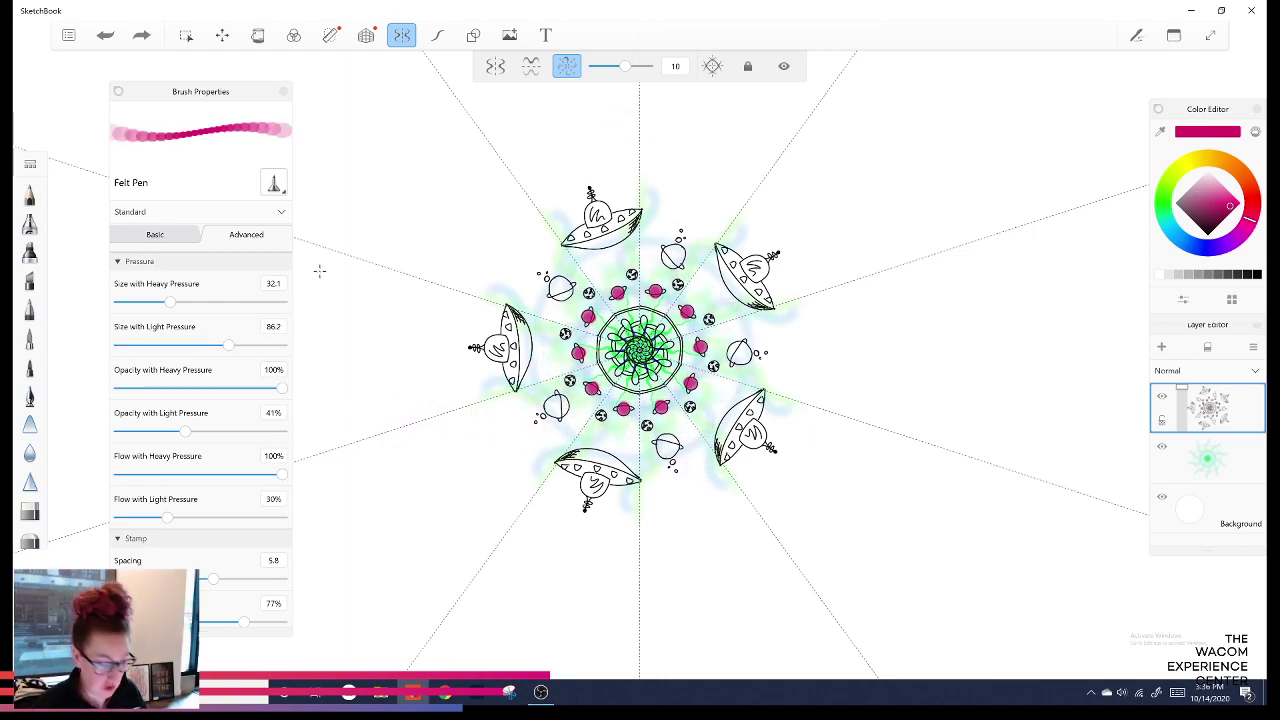
Set the light-pressure size to 0.1, switch the colour to black and test a stroke beside the saucers, undoing it.
left_click(119, 345)
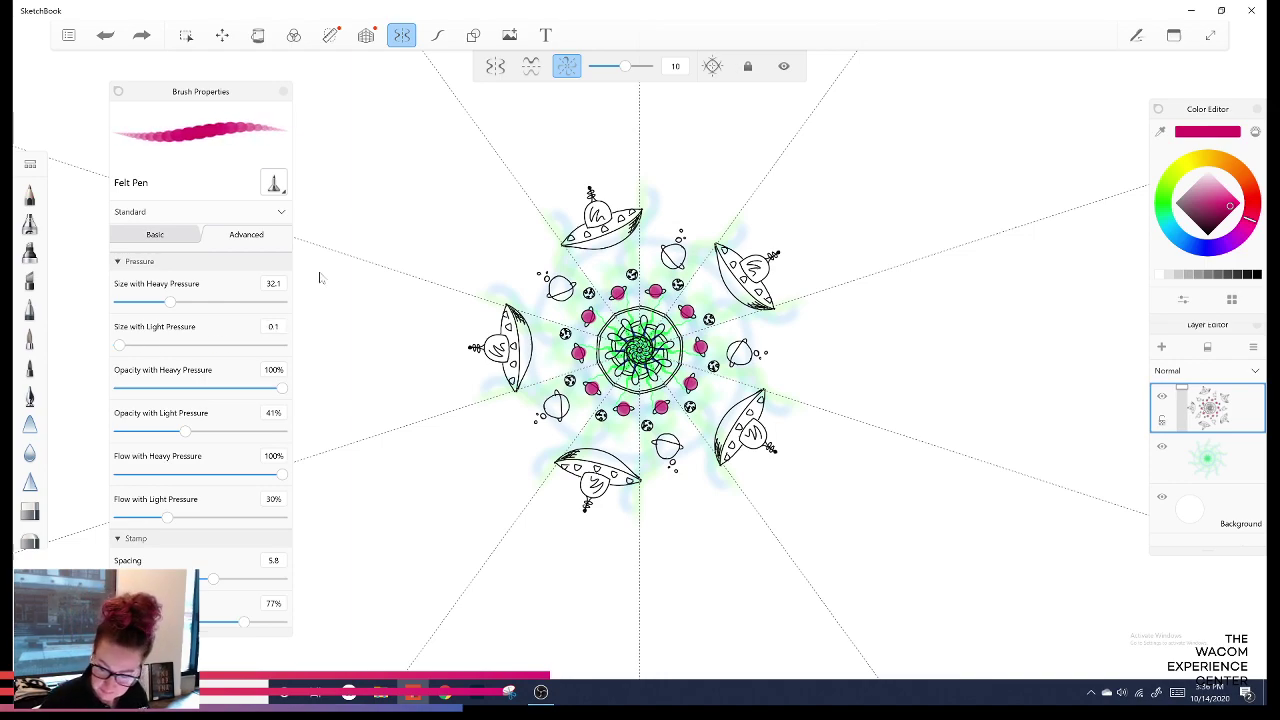
left_click(1208, 233)
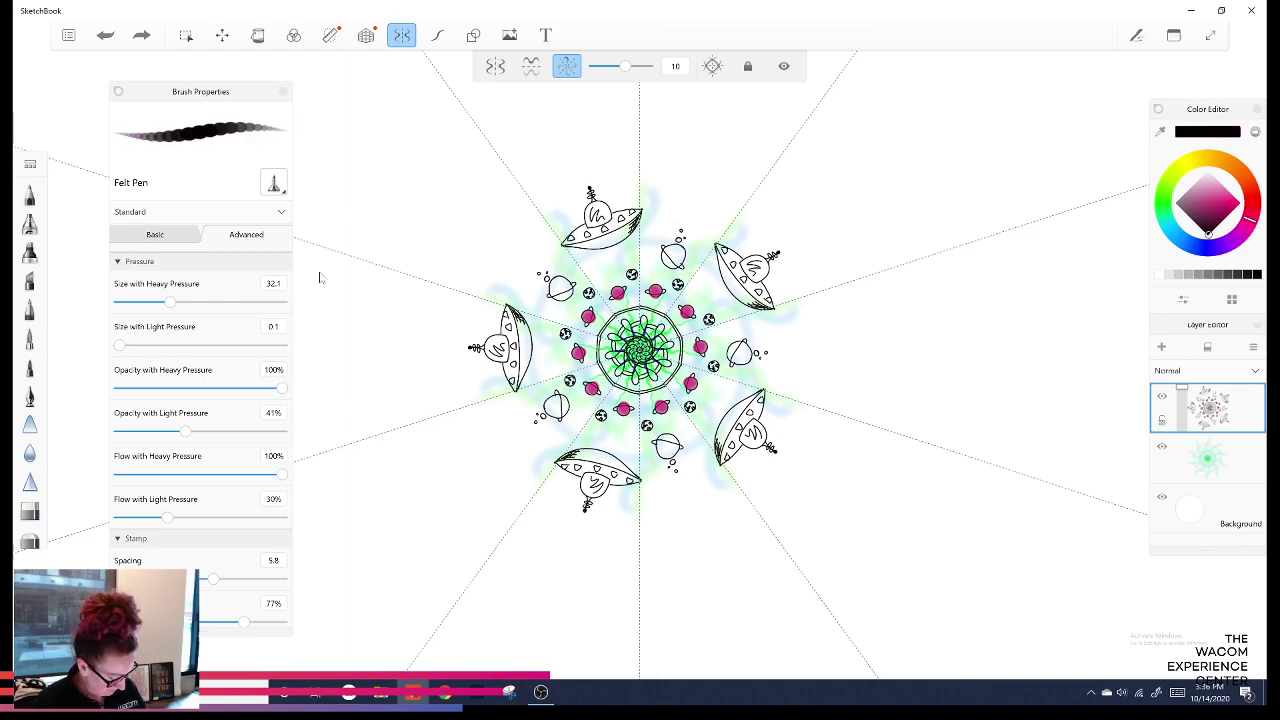
key("ctrl+z")
key("ctrl+z")
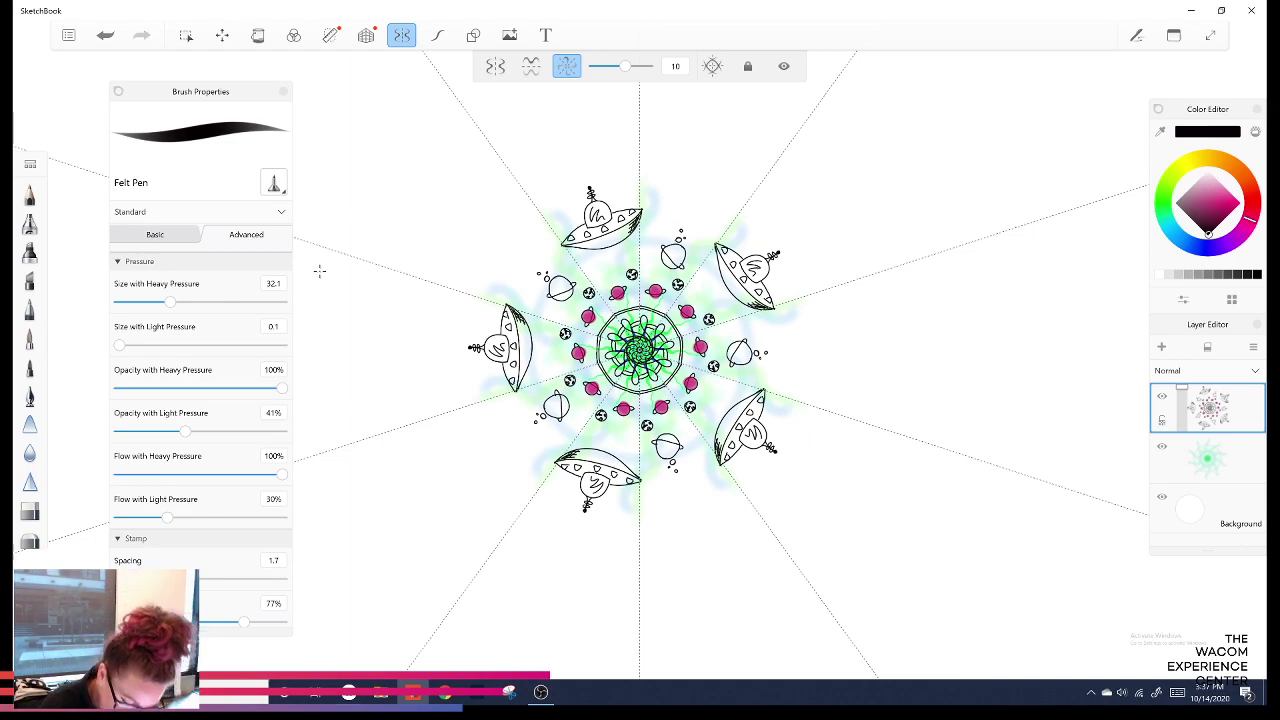
left_click_drag(626, 206, 673, 195)
key("ctrl+z")
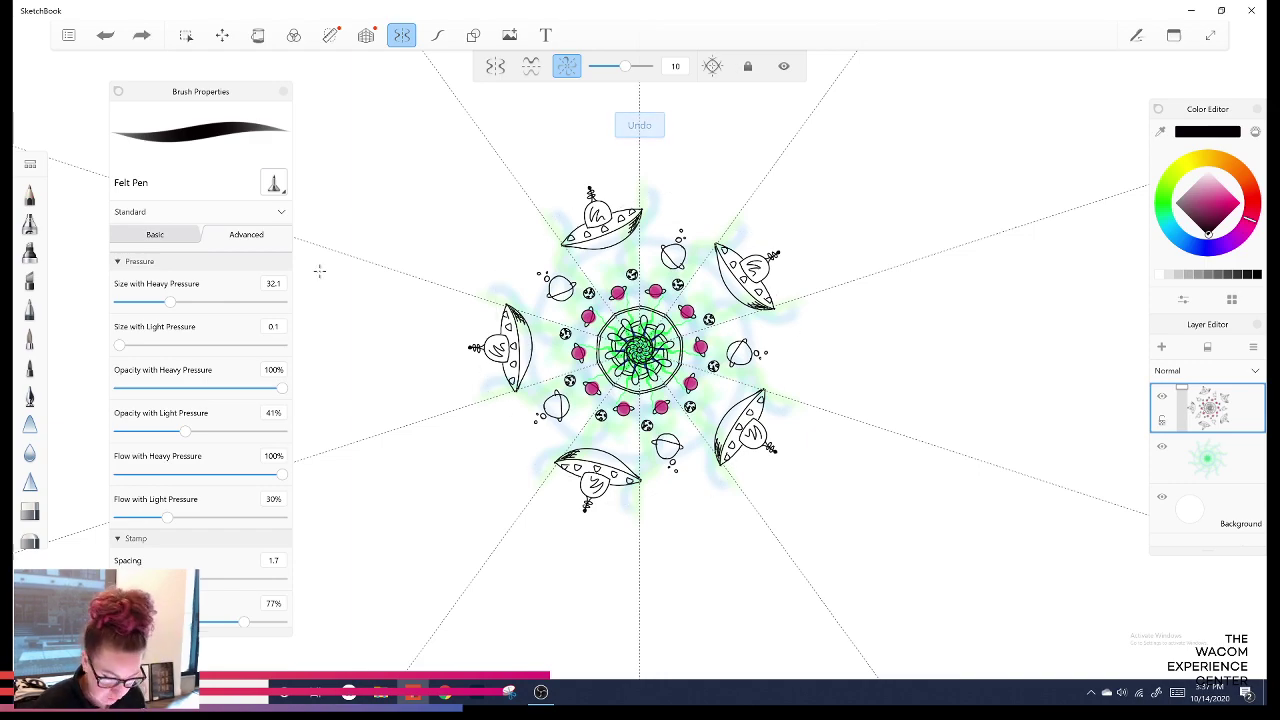
Set the radial symmetry to 5 sectors and try a thick wavy stroke outside the saucers, undoing it.
left_click_drag(625, 66, 606, 66)
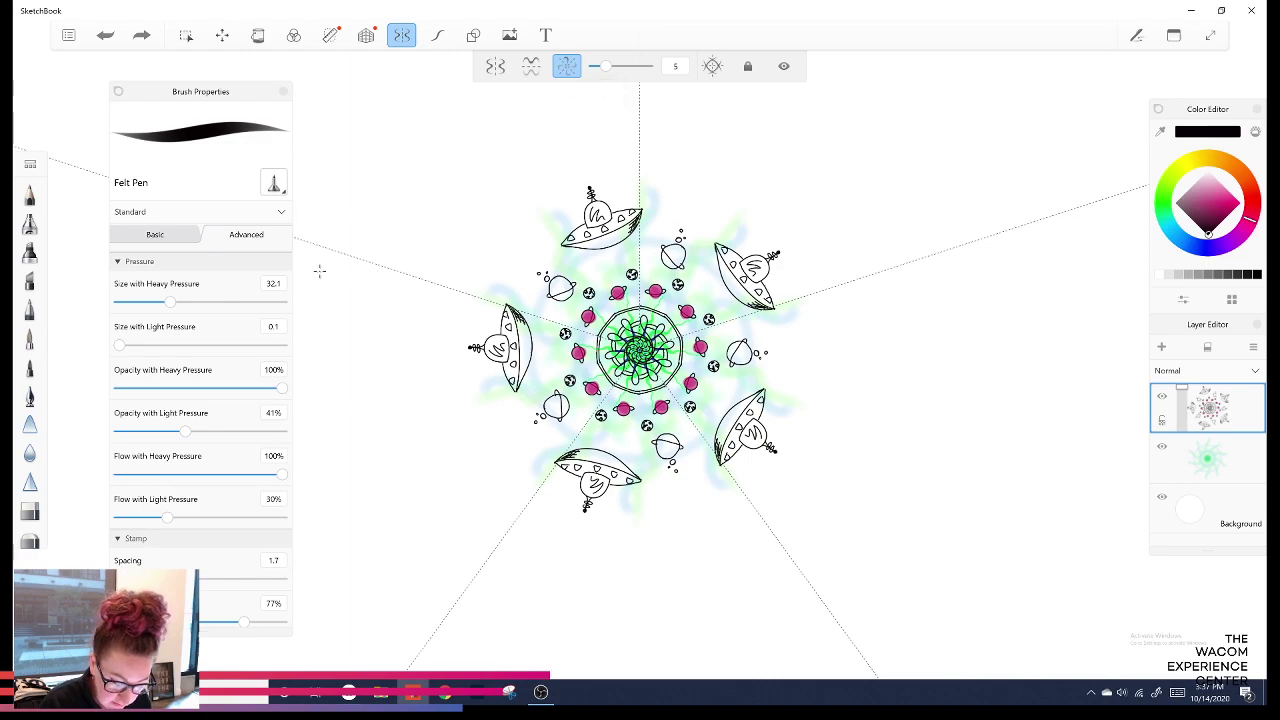
mouse_move(616, 205)
left_mouse_down()
mouse_move(662, 181)
mouse_move(687, 202)
left_mouse_up()
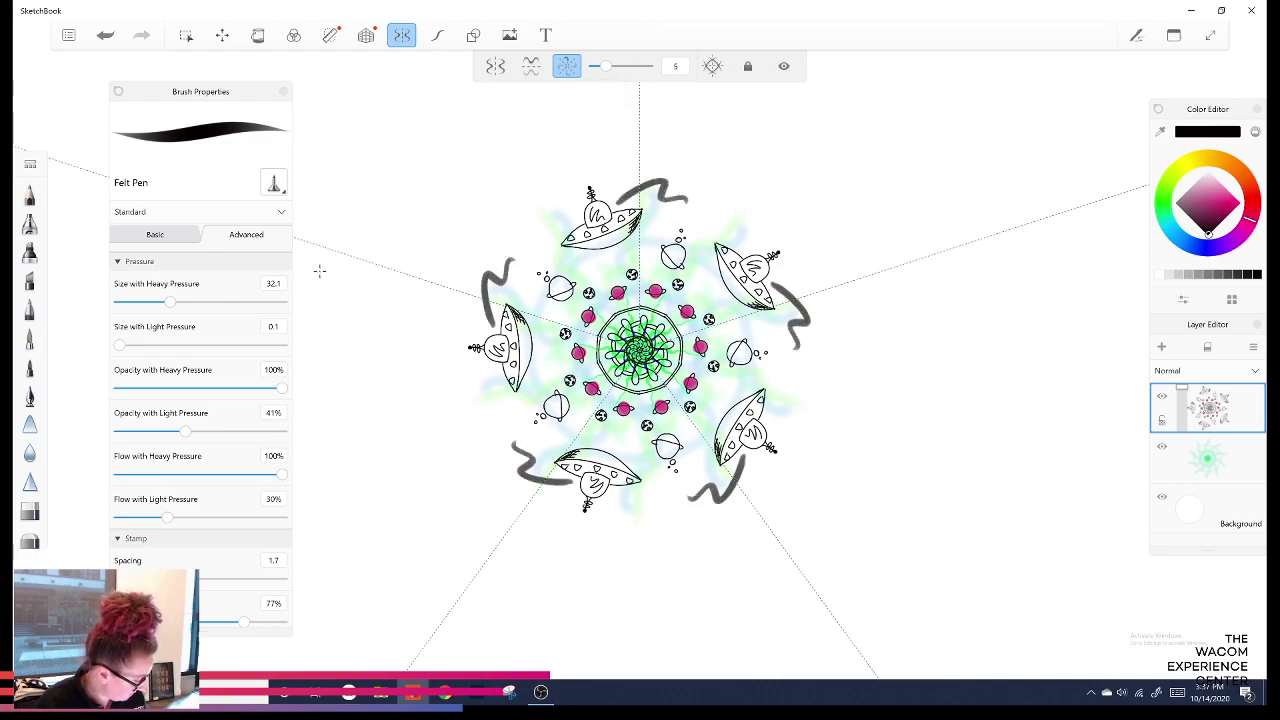
key("ctrl+z")
Set the Felt Pen size to 3.3 and draw long wavy lines trailing outward between the saucers.
left_click_drag(120, 302, 121, 302)
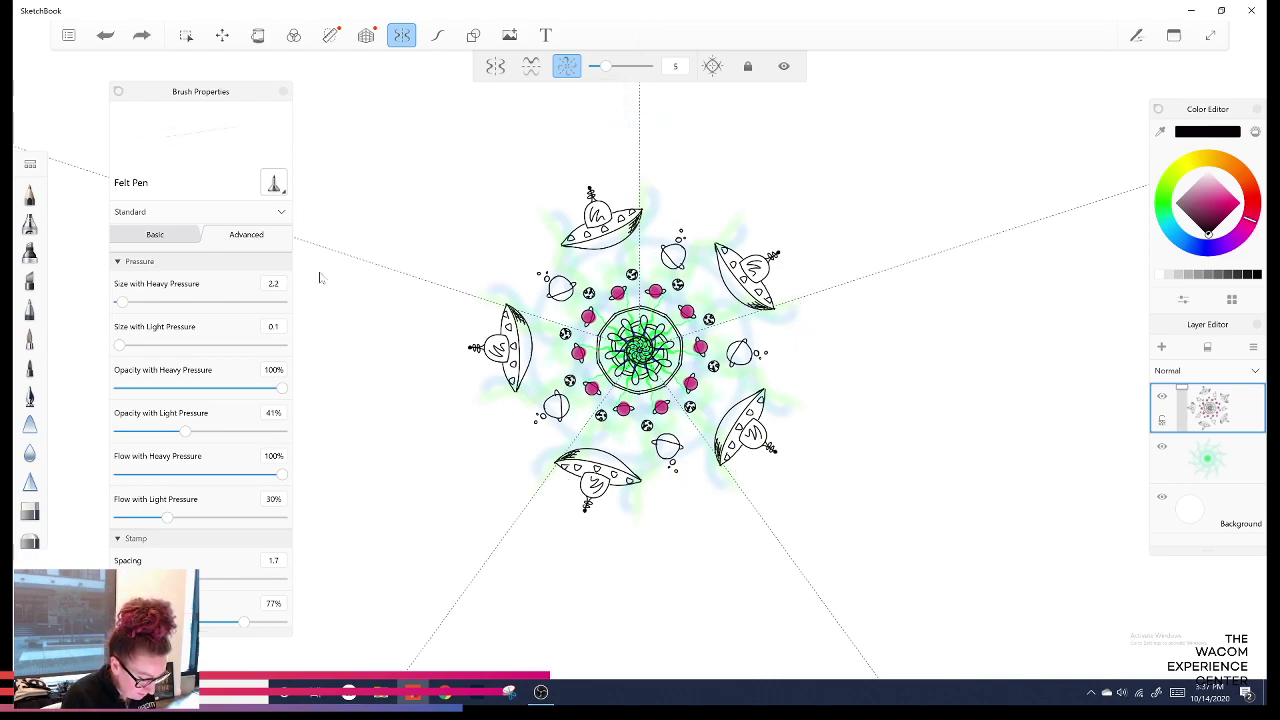
left_click(155, 235)
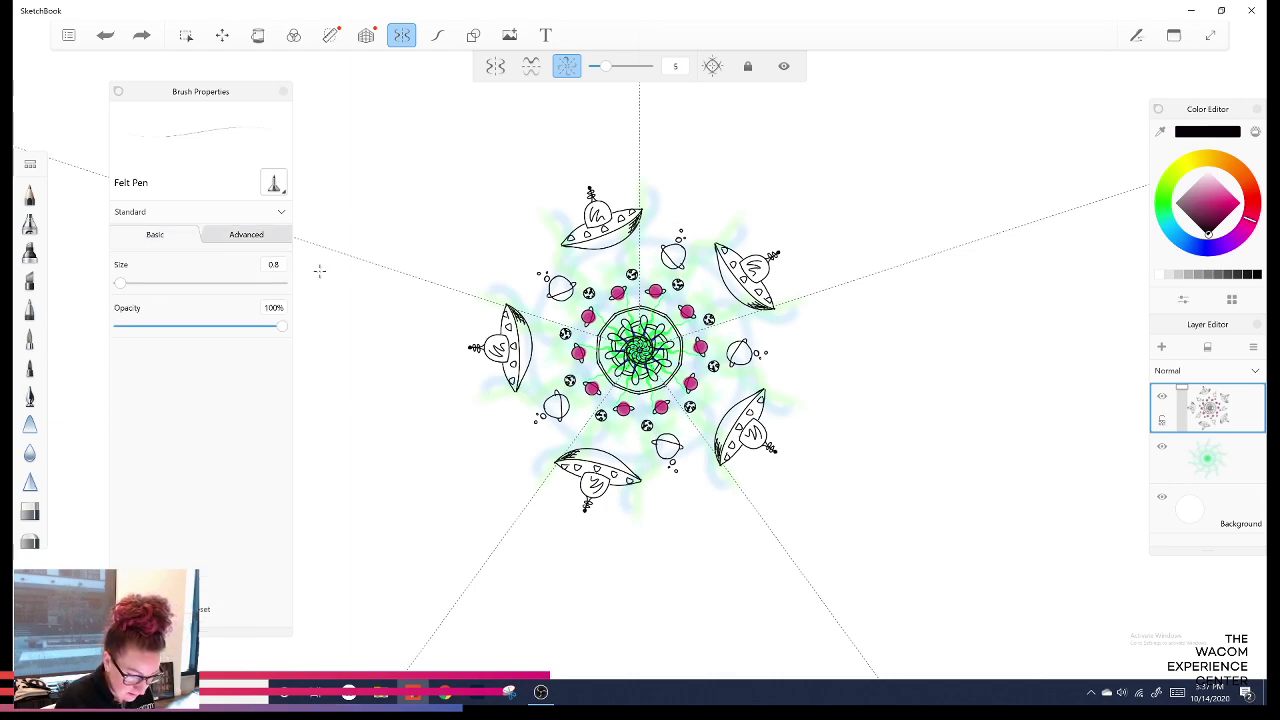
key("bracketright")
key("bracketright")
key("bracketright")
key("bracketright")
key("bracketright")
mouse_move(617, 206)
left_mouse_down()
mouse_move(636, 198)
mouse_move(708, 225)
left_mouse_up()
key("ctrl+z")
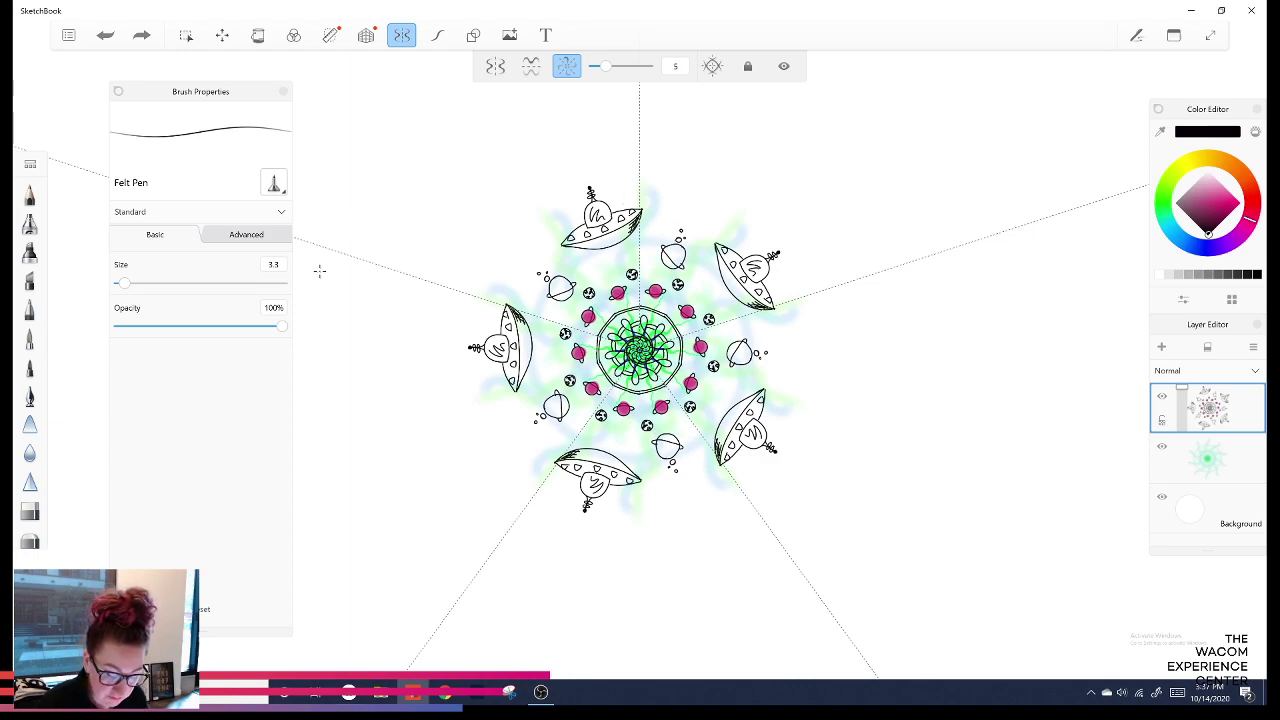
left_click_drag(620, 205, 808, 214)
mouse_move(645, 210)
left_mouse_down()
mouse_move(680, 201)
mouse_move(717, 226)
mouse_move(779, 232)
left_mouse_up()
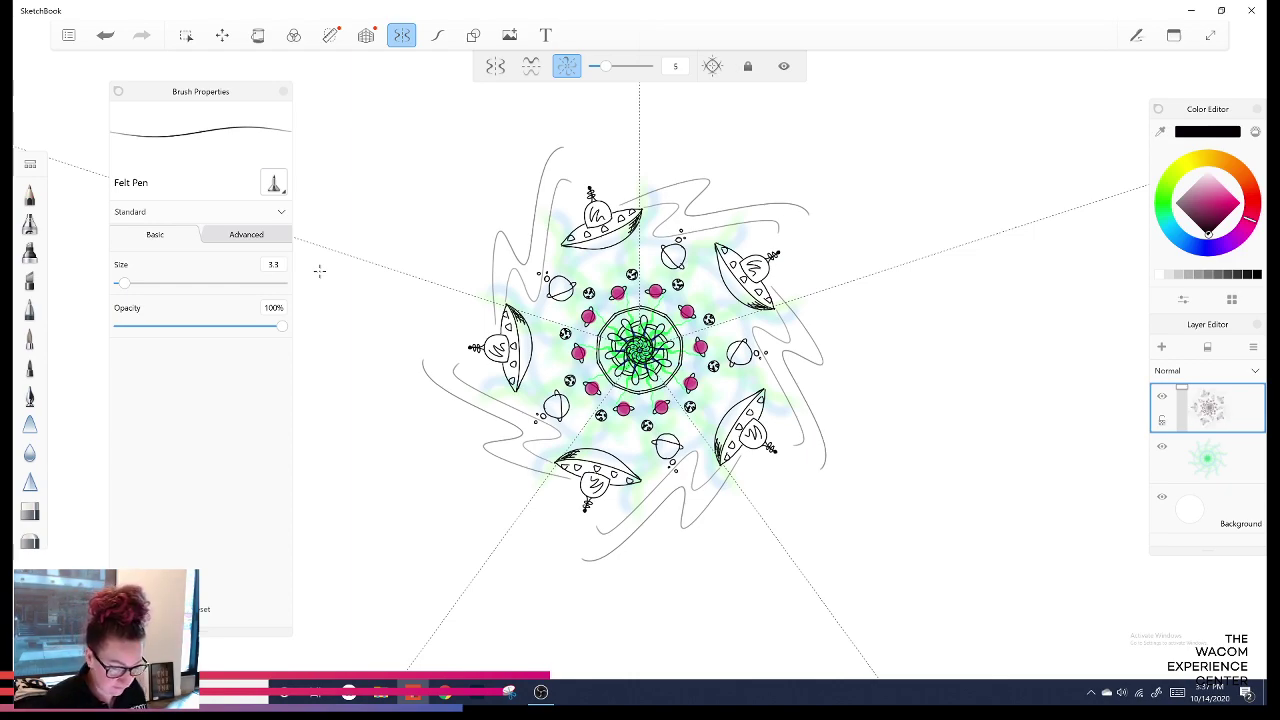
Set the light-pressure opacity and flow to 100%, the stamp spacing to 0.3 and the stamp setting after it to 100%.
left_click(246, 235)
left_click_drag(185, 431, 284, 431)
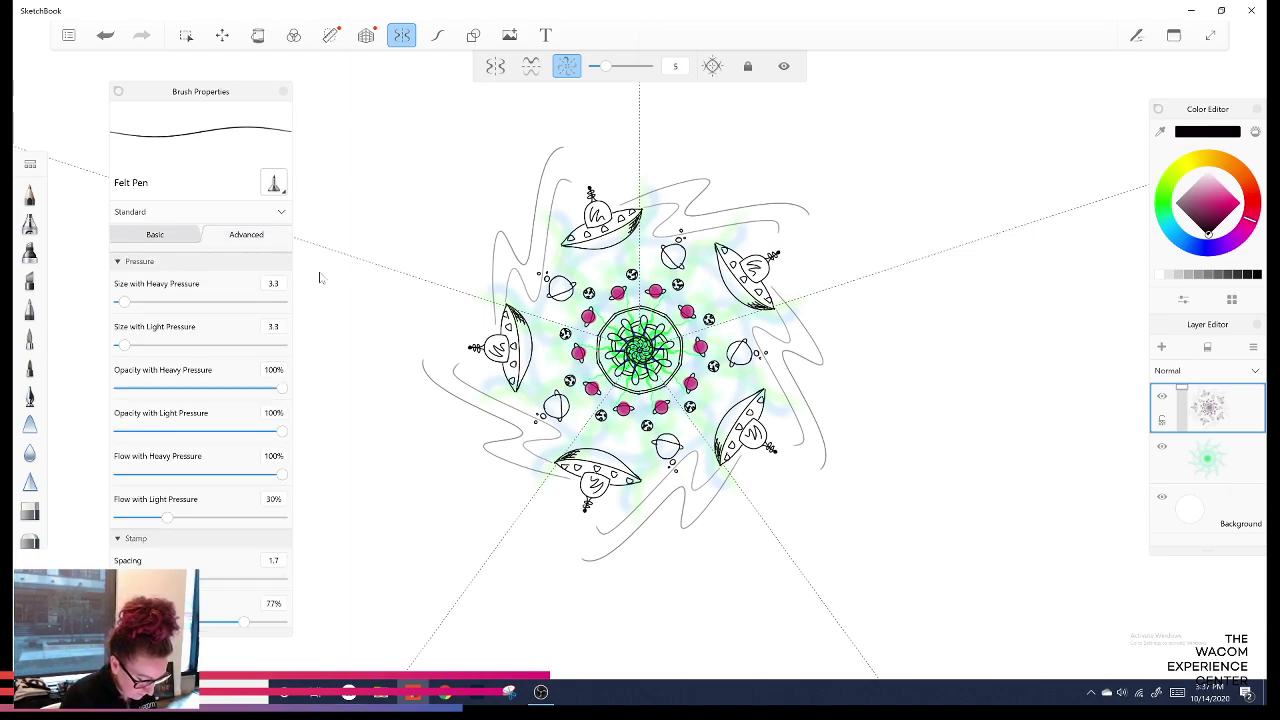
left_click_drag(167, 517, 284, 517)
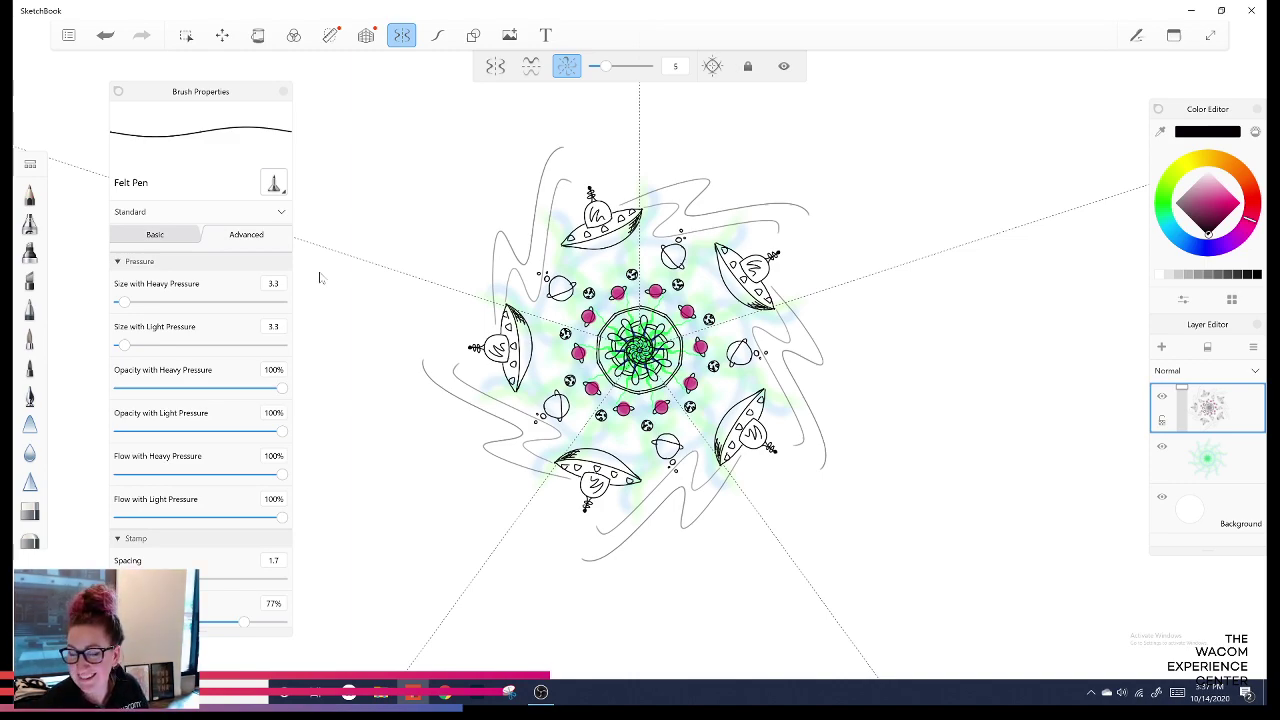
left_click_drag(133, 579, 128, 579)
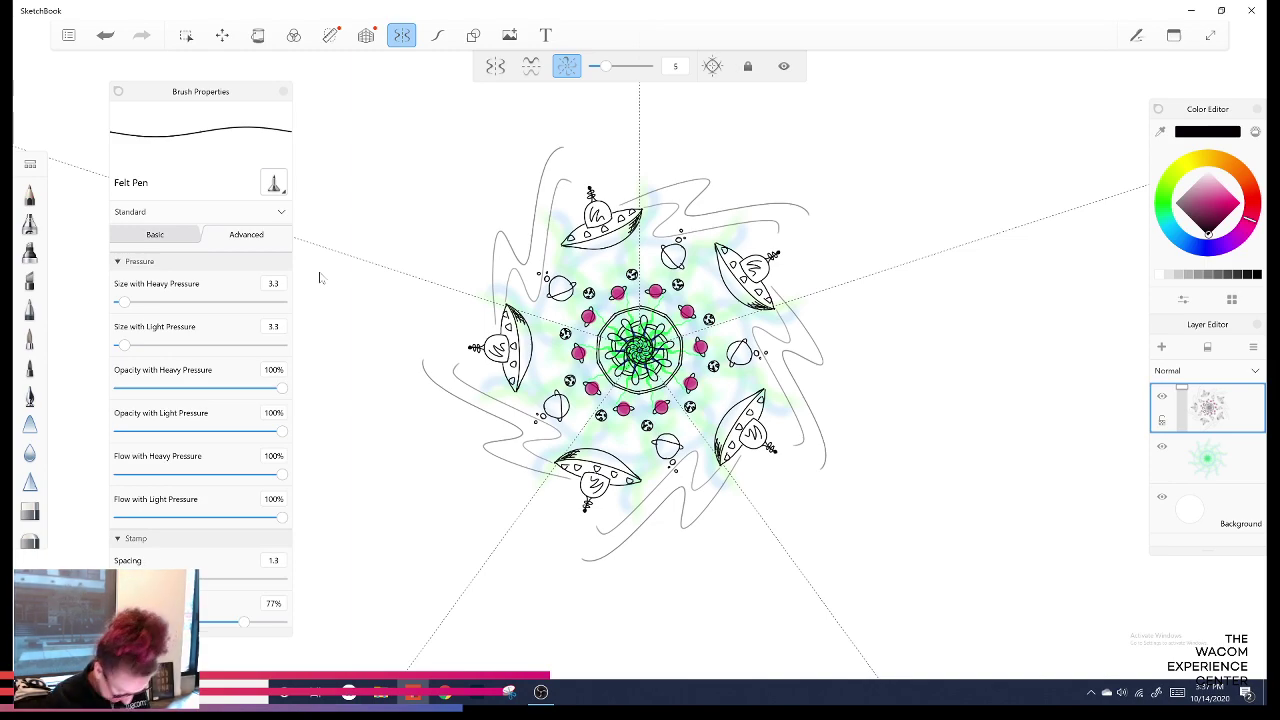
mouse_move(244, 622)
left_mouse_down()
mouse_move(284, 622)
mouse_move(185, 622)
mouse_move(284, 622)
left_mouse_up()
left_click_drag(138, 578, 122, 578)
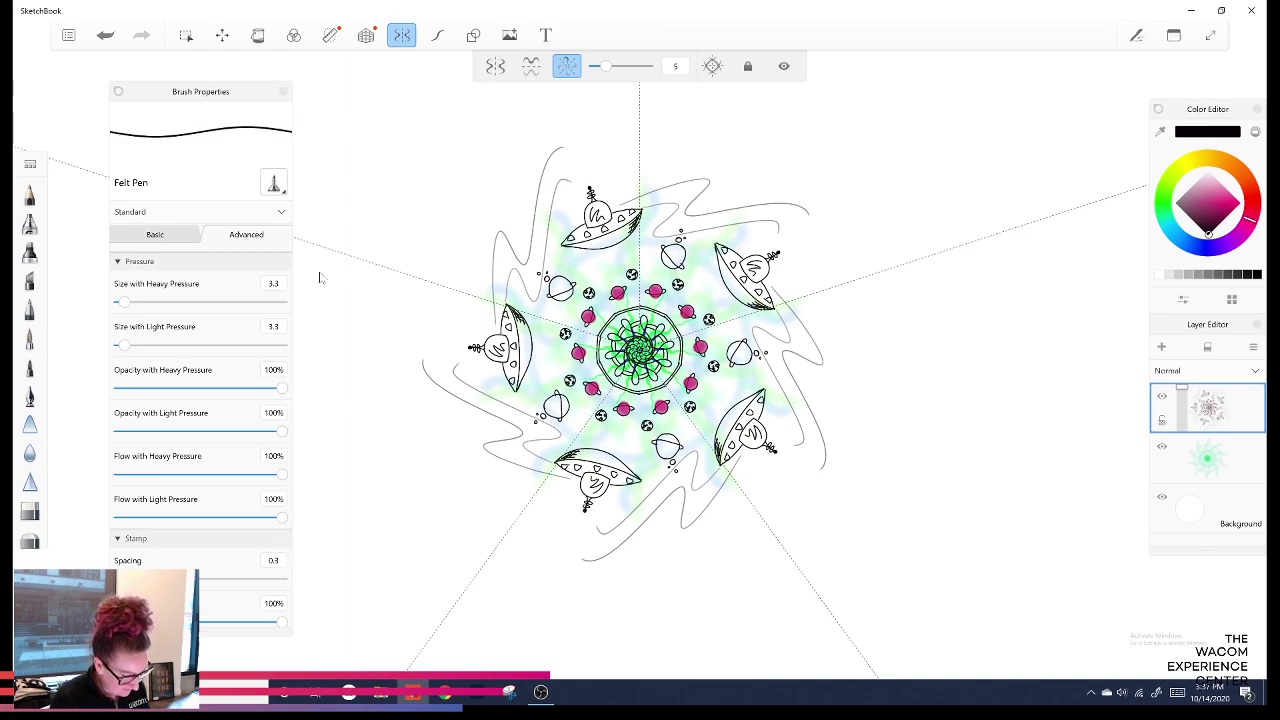
left_click(319, 271)
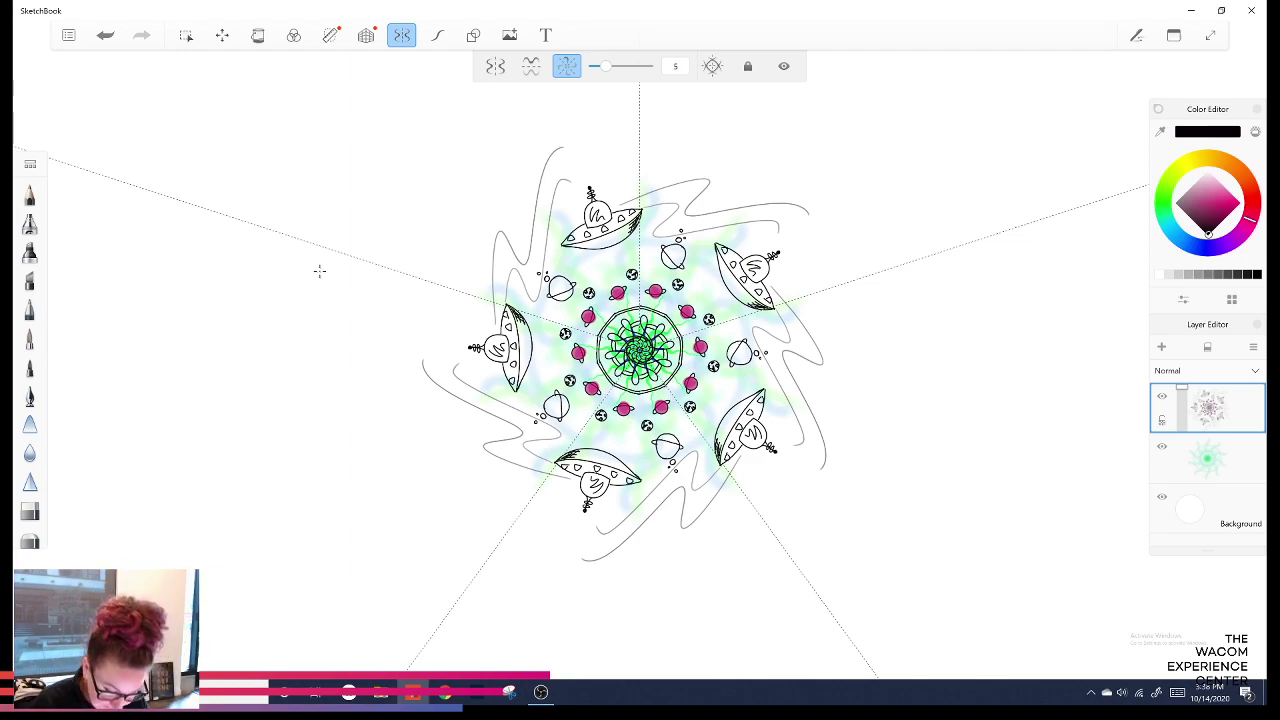
Set the radial symmetry to 10 sectors, undo the marks on the central ring, and set the Felt Pen size to 1.0.
left_click_drag(606, 66, 623, 65)
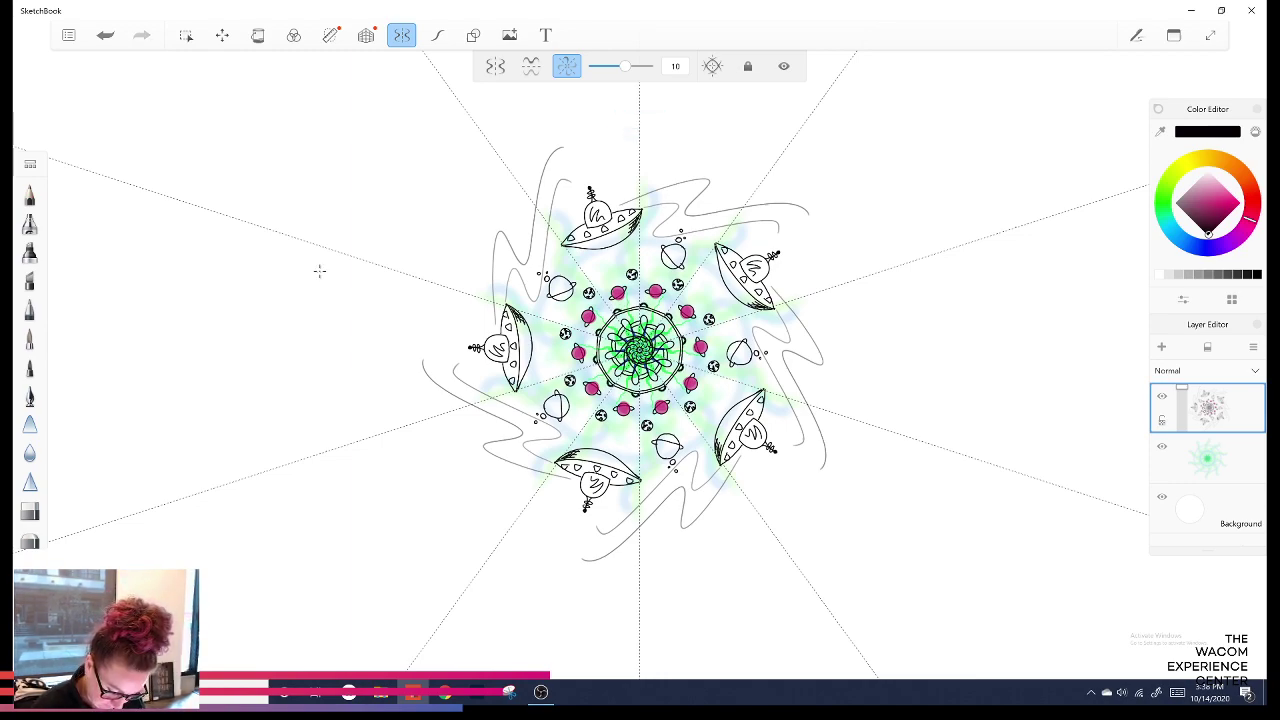
key("ctrl+z")
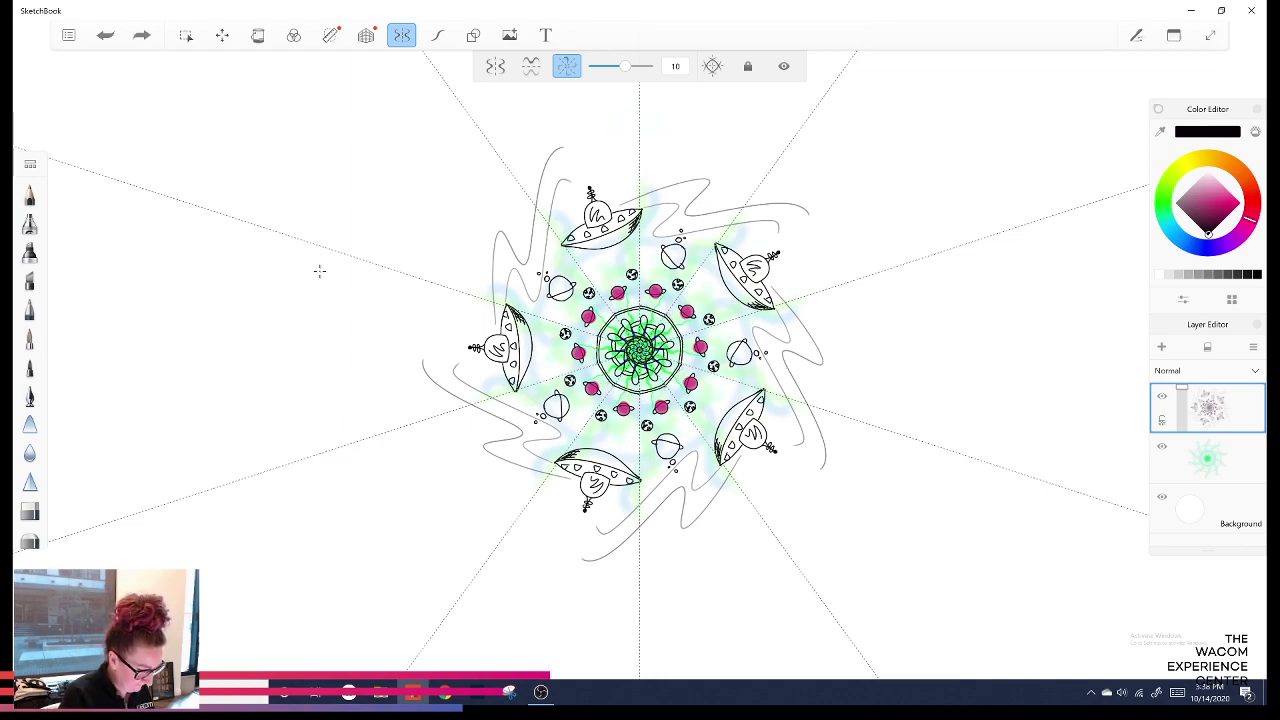
left_click(1174, 35)
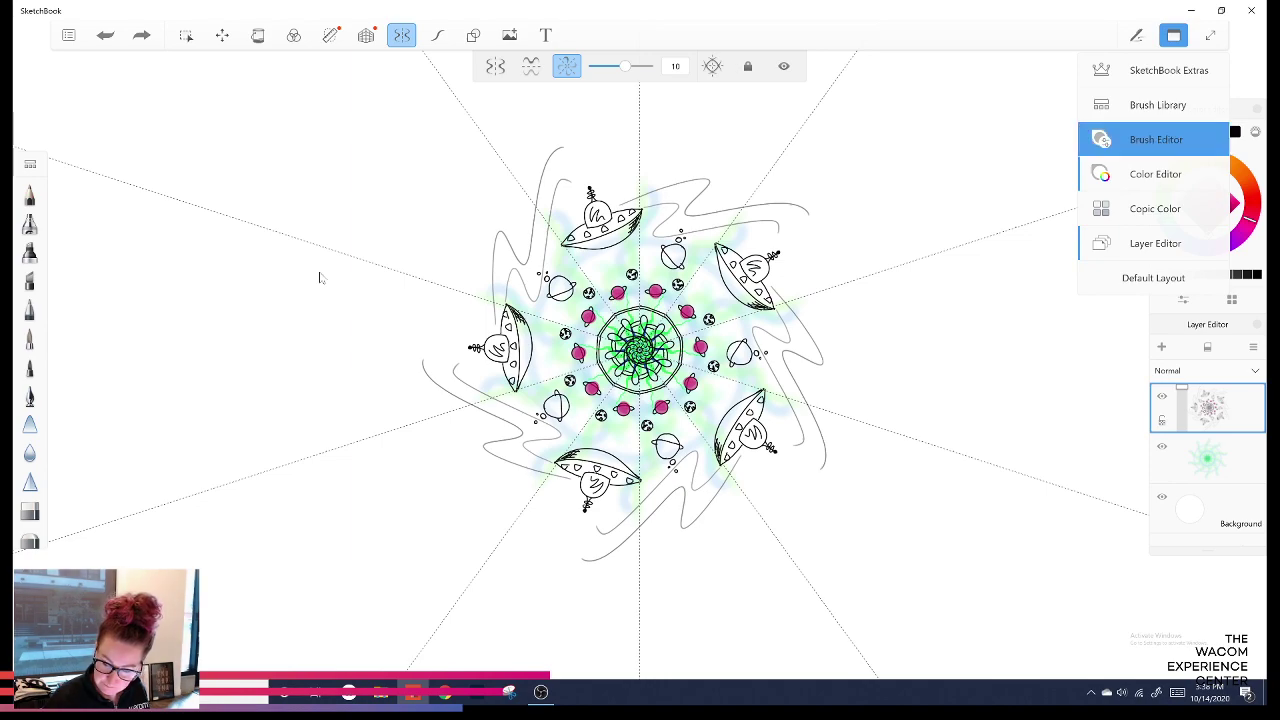
left_click(1155, 140)
left_click(1174, 35)
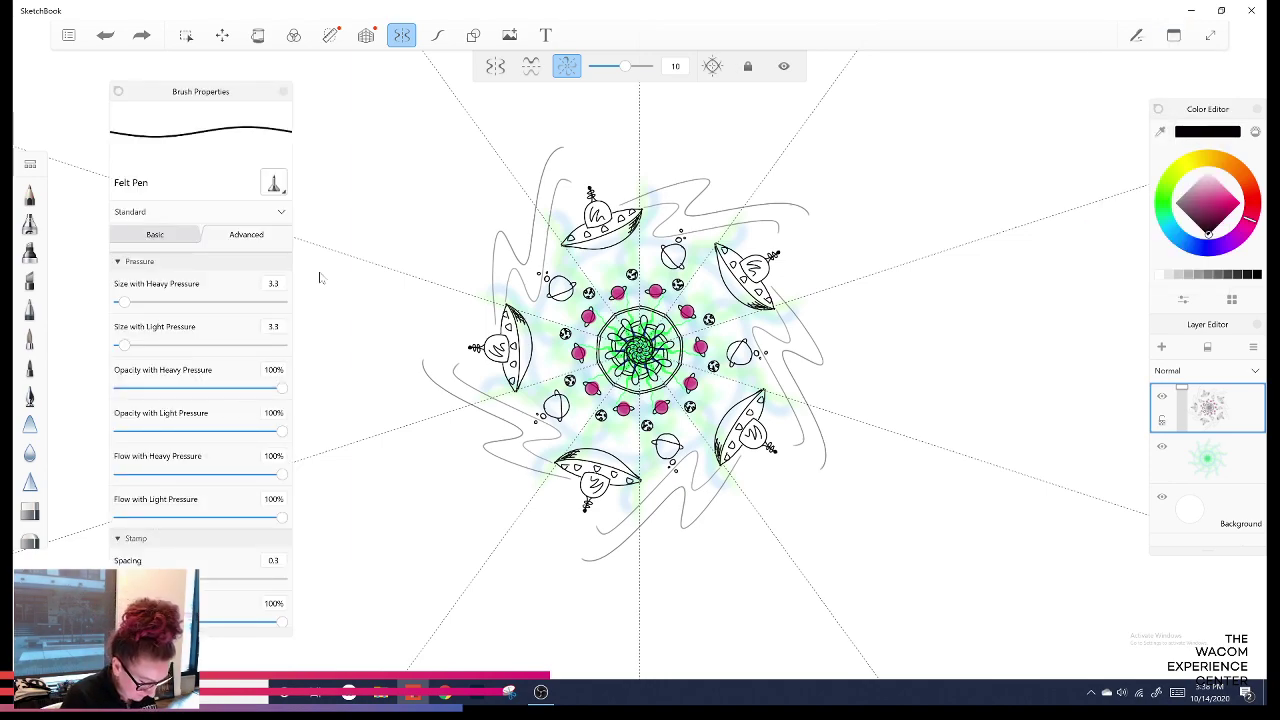
left_click(155, 235)
left_click_drag(124, 283, 121, 283)
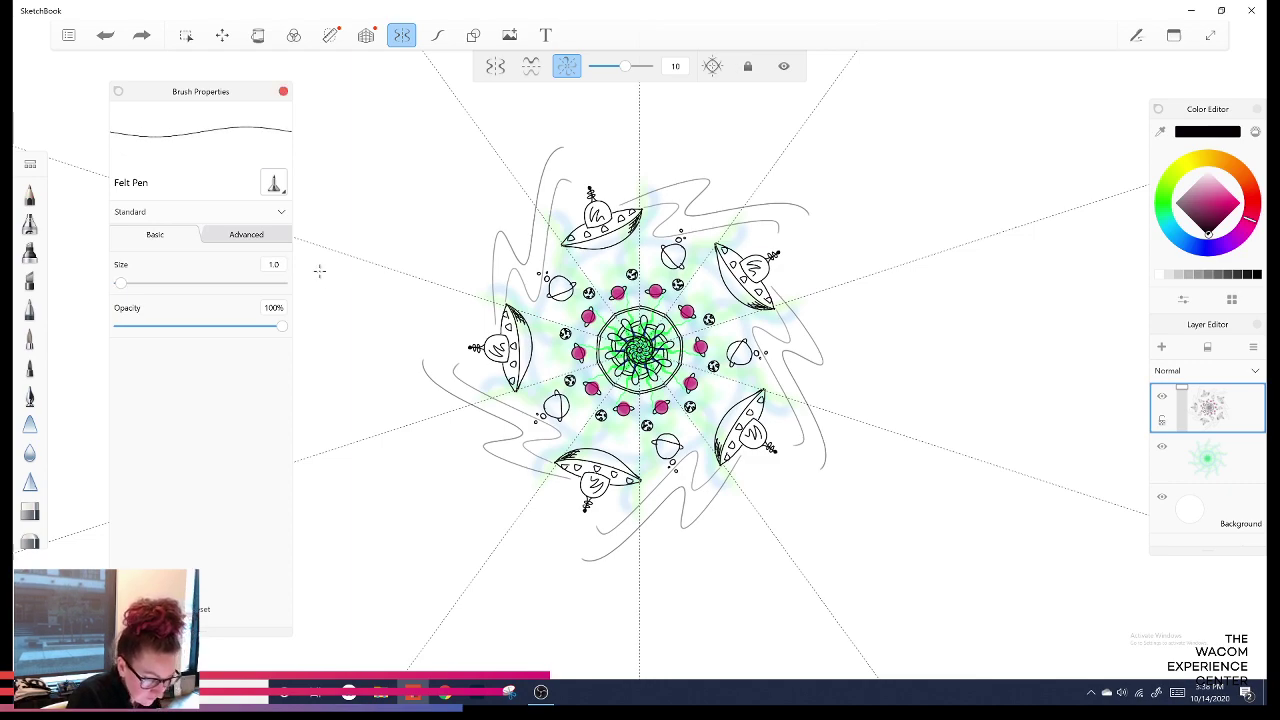
left_click(283, 91)
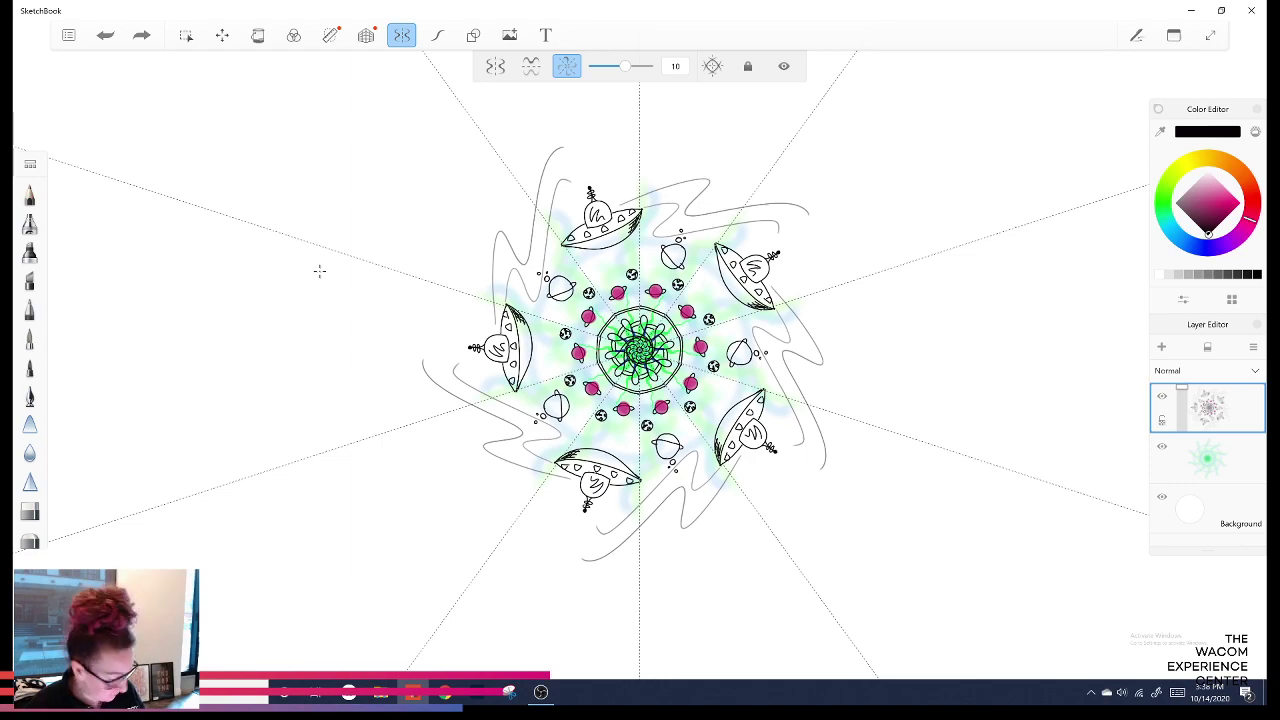
Save the drawing and start a new blank sketch.
key("ctrl+s")
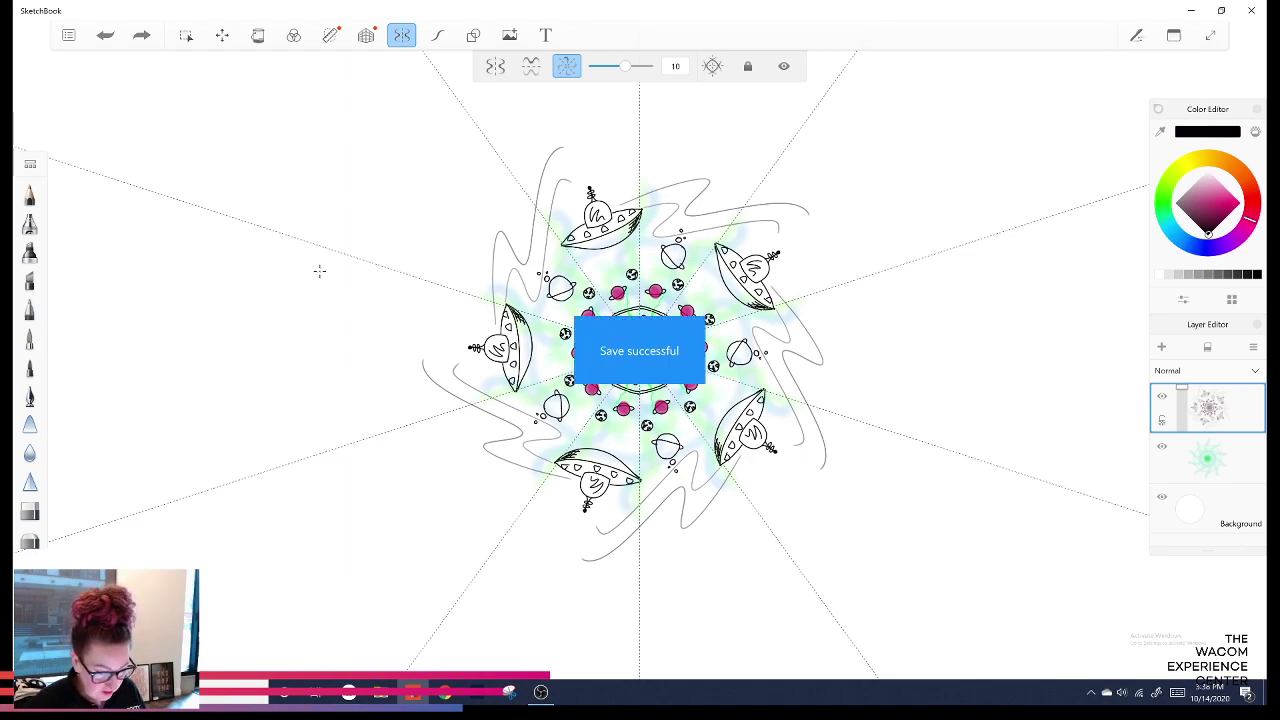
left_click(69, 35)
left_click(132, 70)
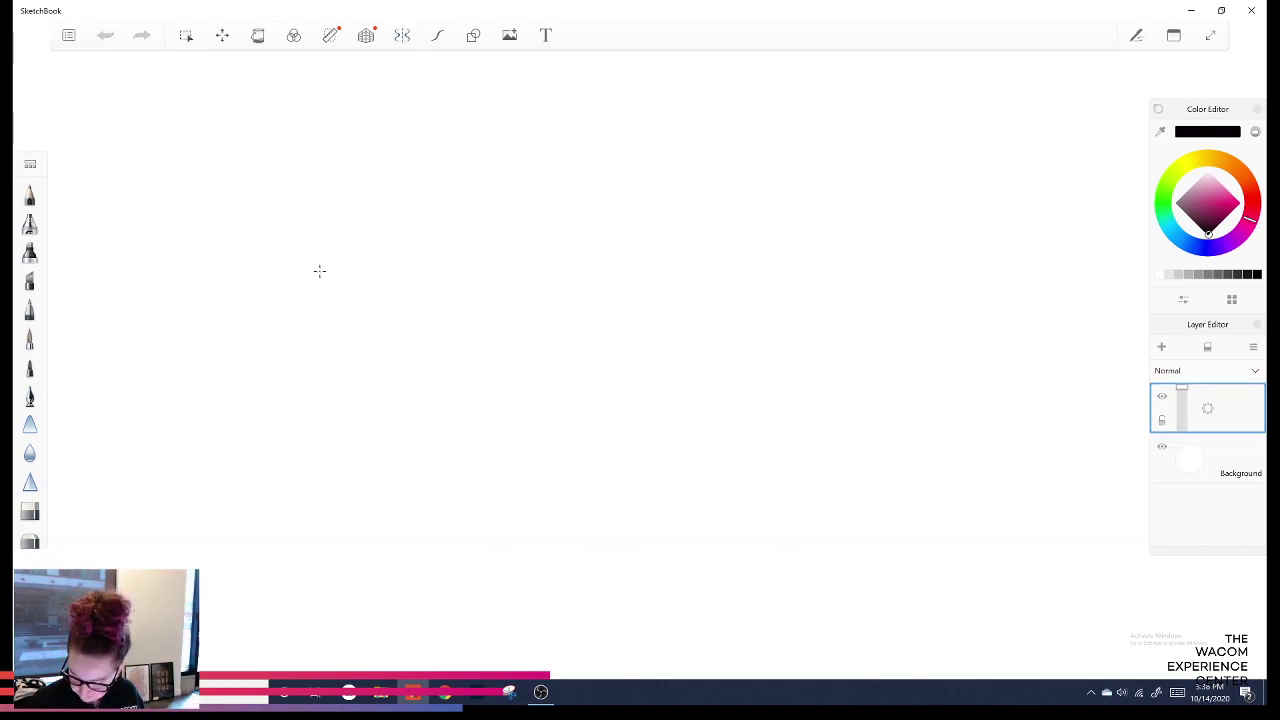
Turn on radial symmetry with 12 sectors and enable stroke smoothing.
left_click(402, 35)
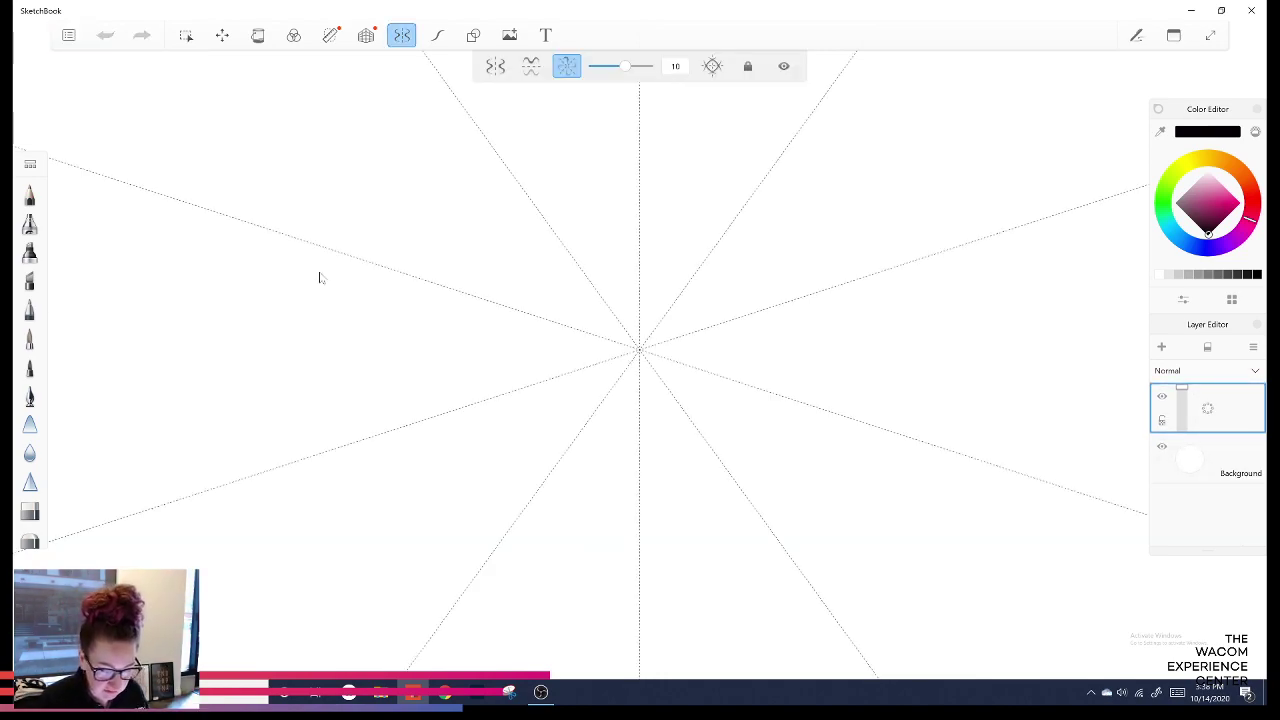
left_click_drag(625, 66, 633, 66)
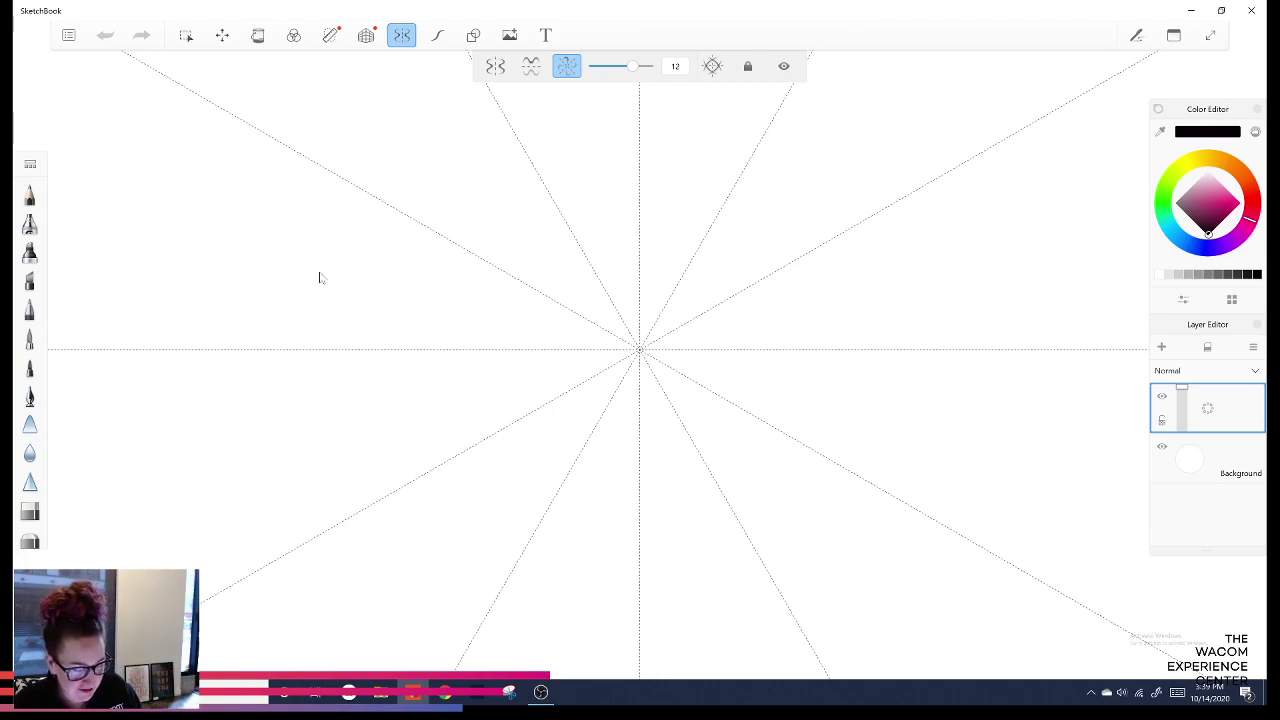
key("s")
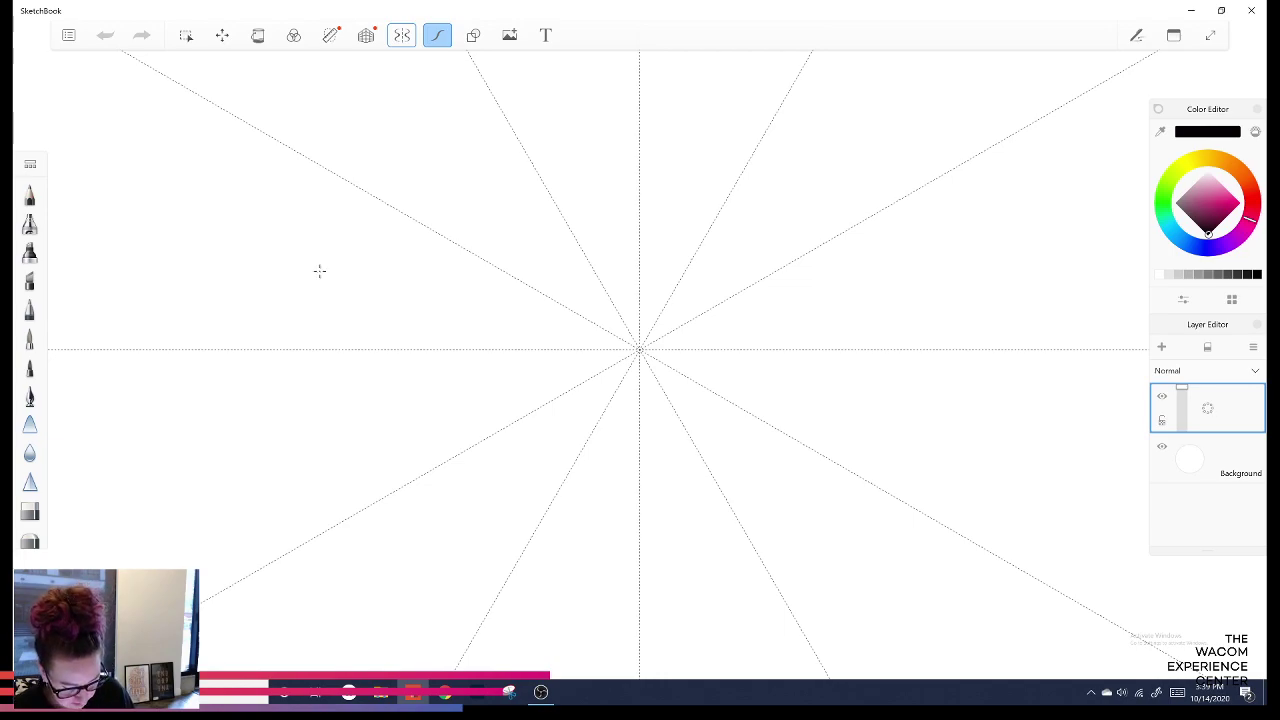
Draw a small black flower rosette at the symmetry centre, surrounded by concentric circular and wavy rings.
mouse_move(640, 349)
left_mouse_down()
mouse_move(645, 335)
mouse_move(640, 348)
left_mouse_up()
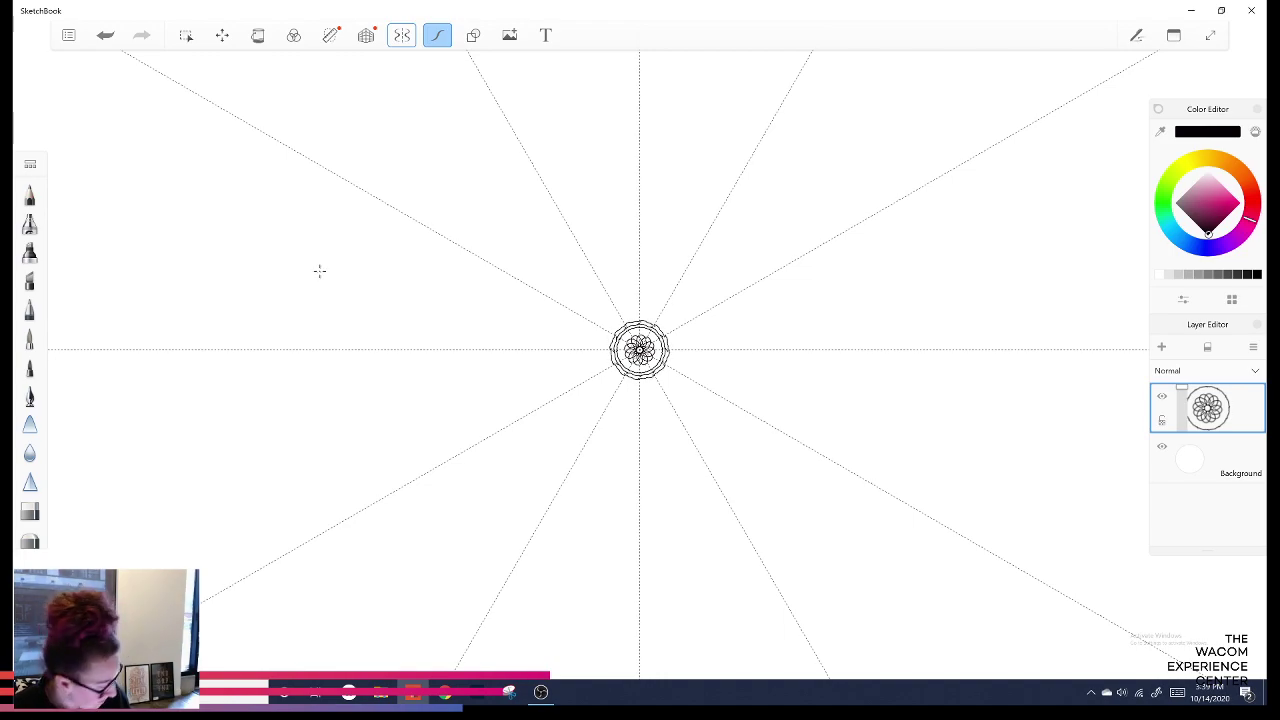
key("ctrl+z")
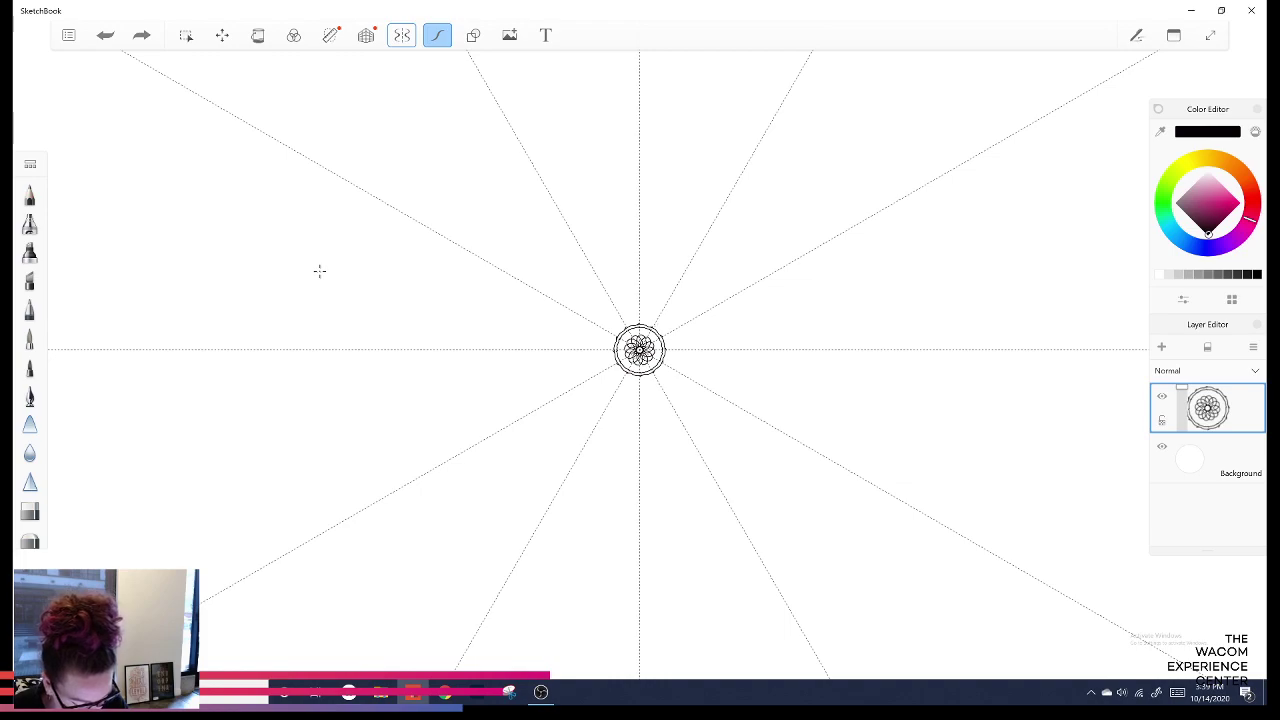
left_click(142, 36)
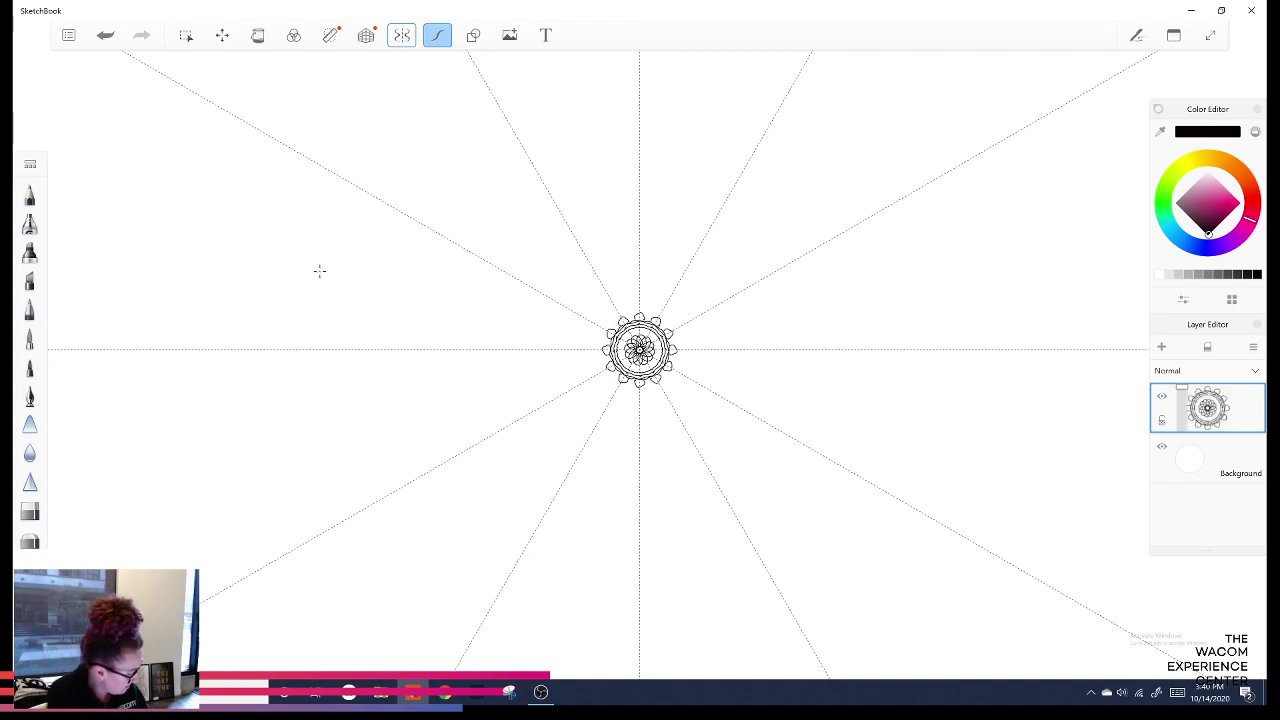
Replace the outer petals with a ring of paired rounded petals and enclose it in a wavy outline.
key("ctrl+z")
left_click(402, 35)
left_click(437, 35)
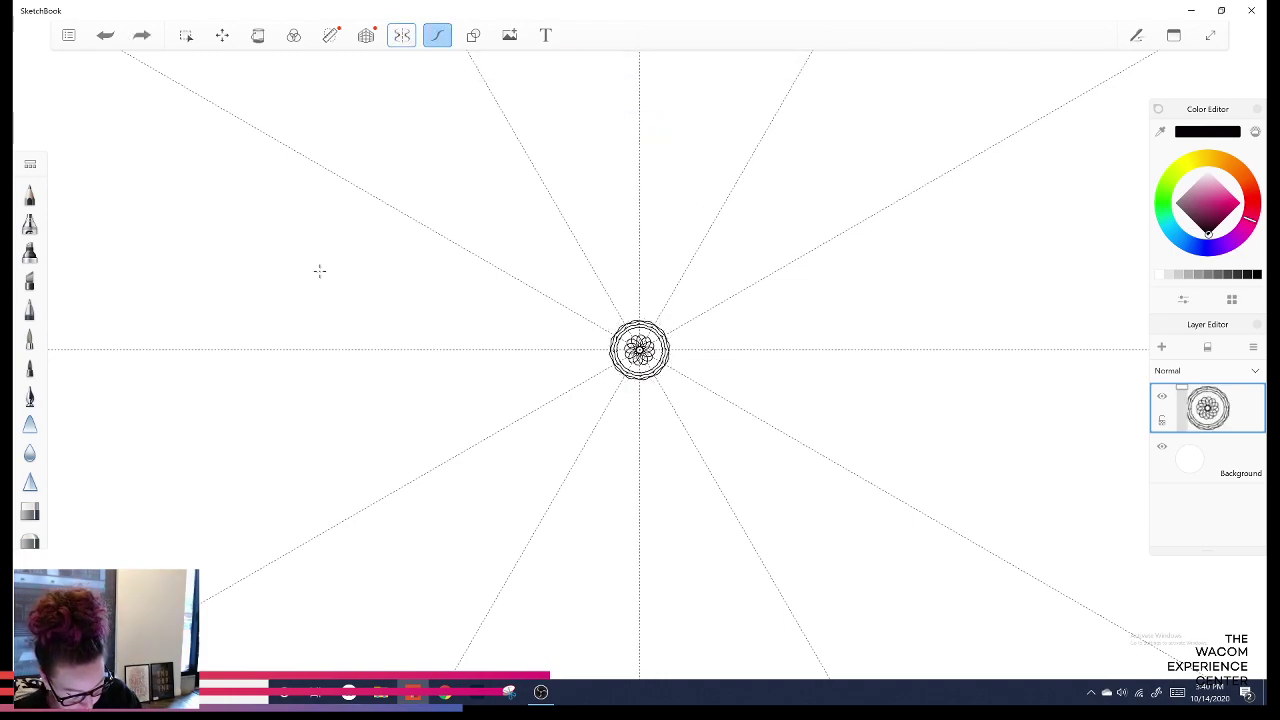
left_click_drag(645, 317, 646, 323)
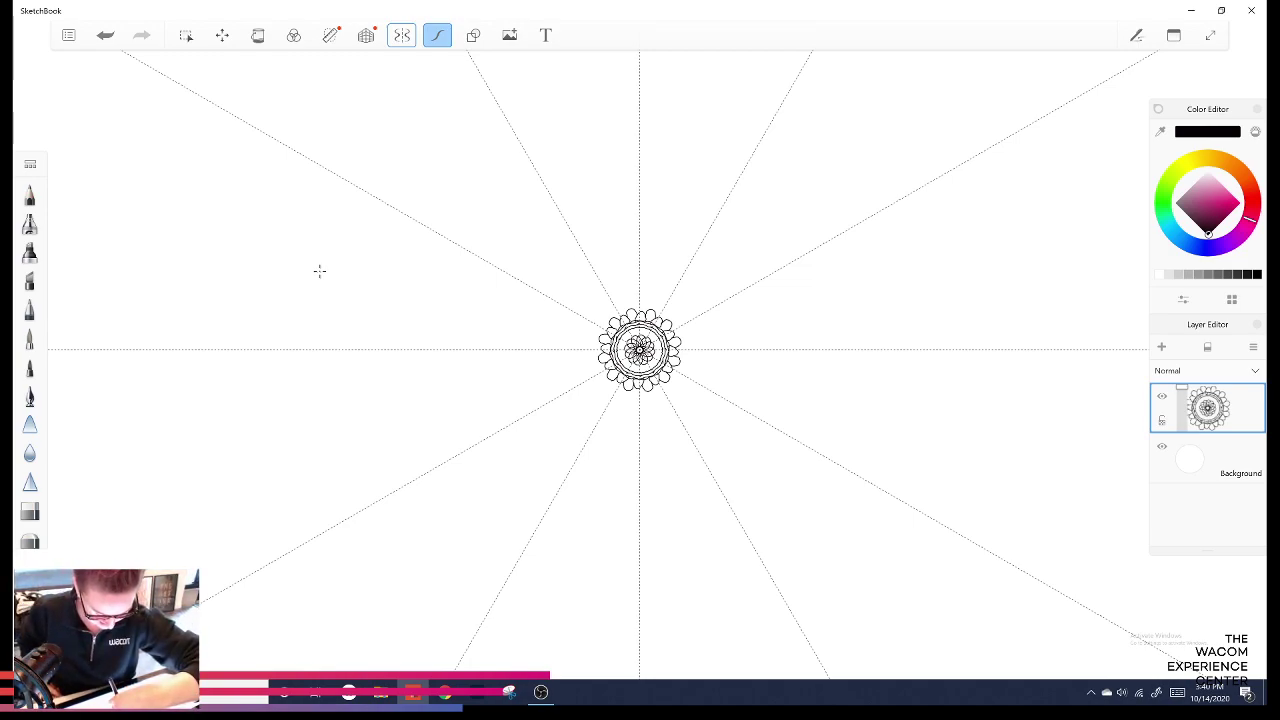
left_click_drag(639, 300, 641, 302)
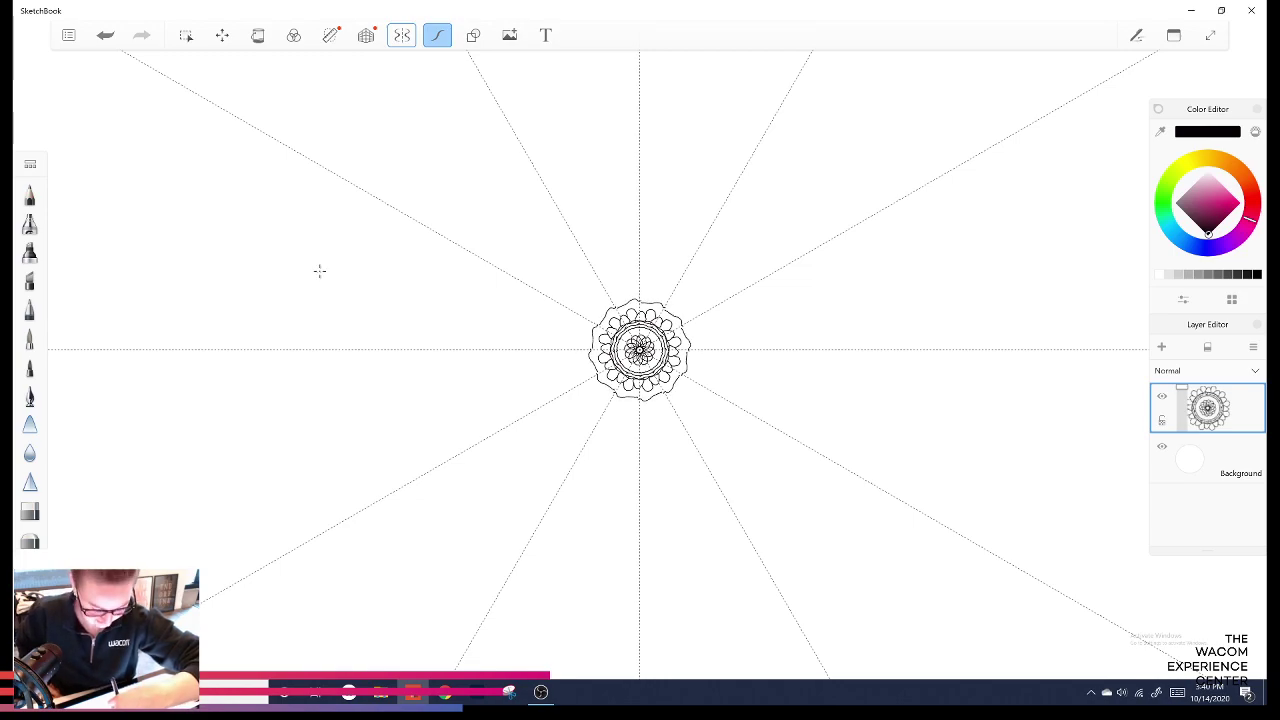
Replace the rosette's wavy outline with several rings of overlapping rounded petals and fill the inner circles with finer line detail.
key("ctrl+z")
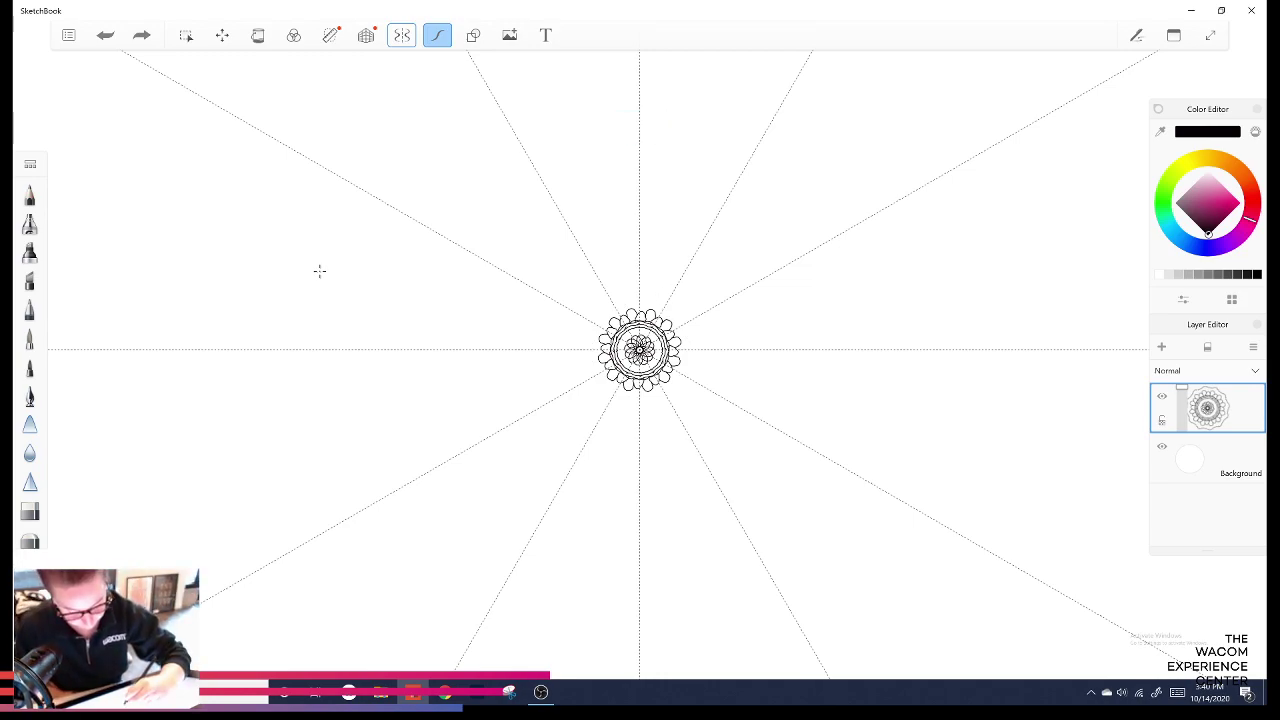
key("ctrl+y")
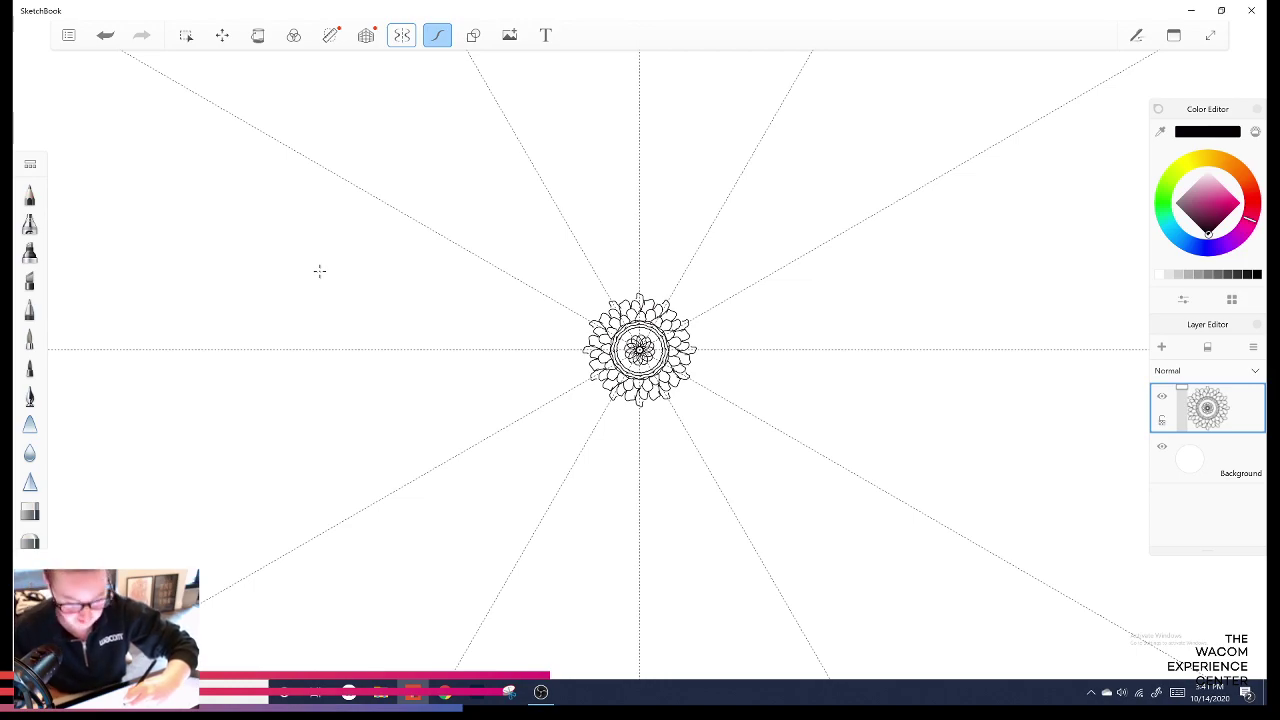
left_click_drag(636, 292, 643, 303)
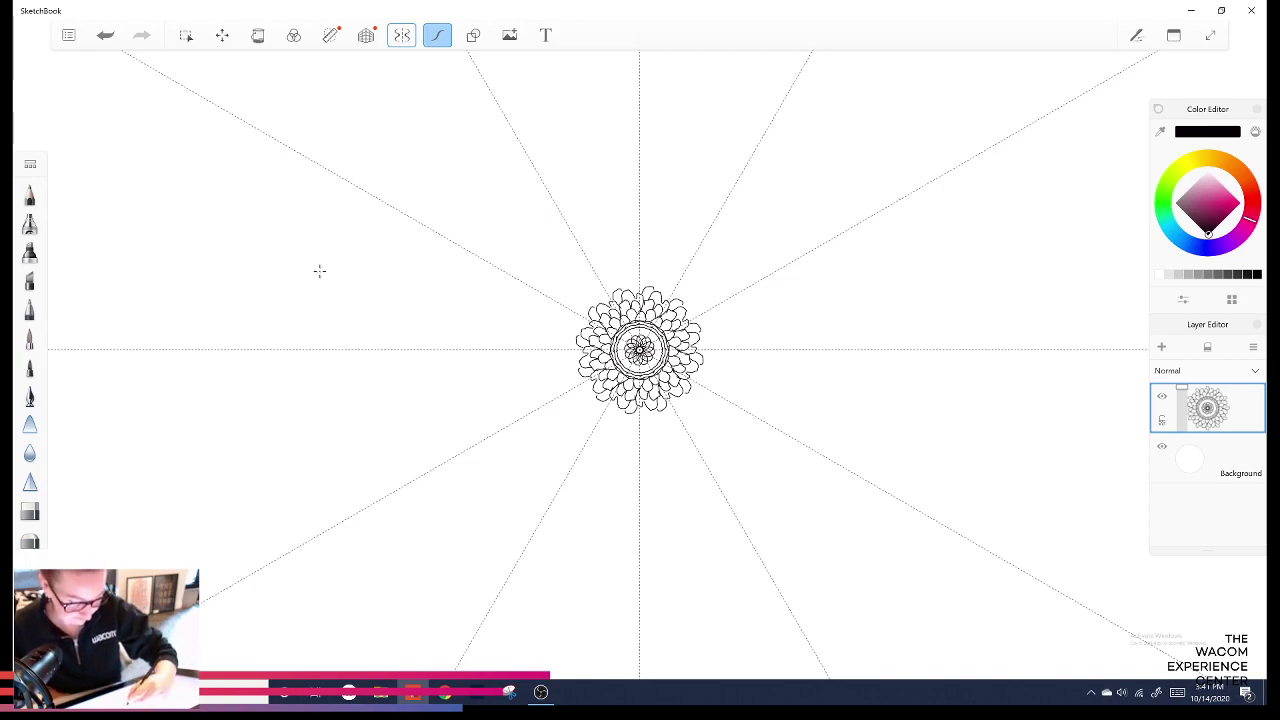
left_click_drag(630, 291, 645, 290)
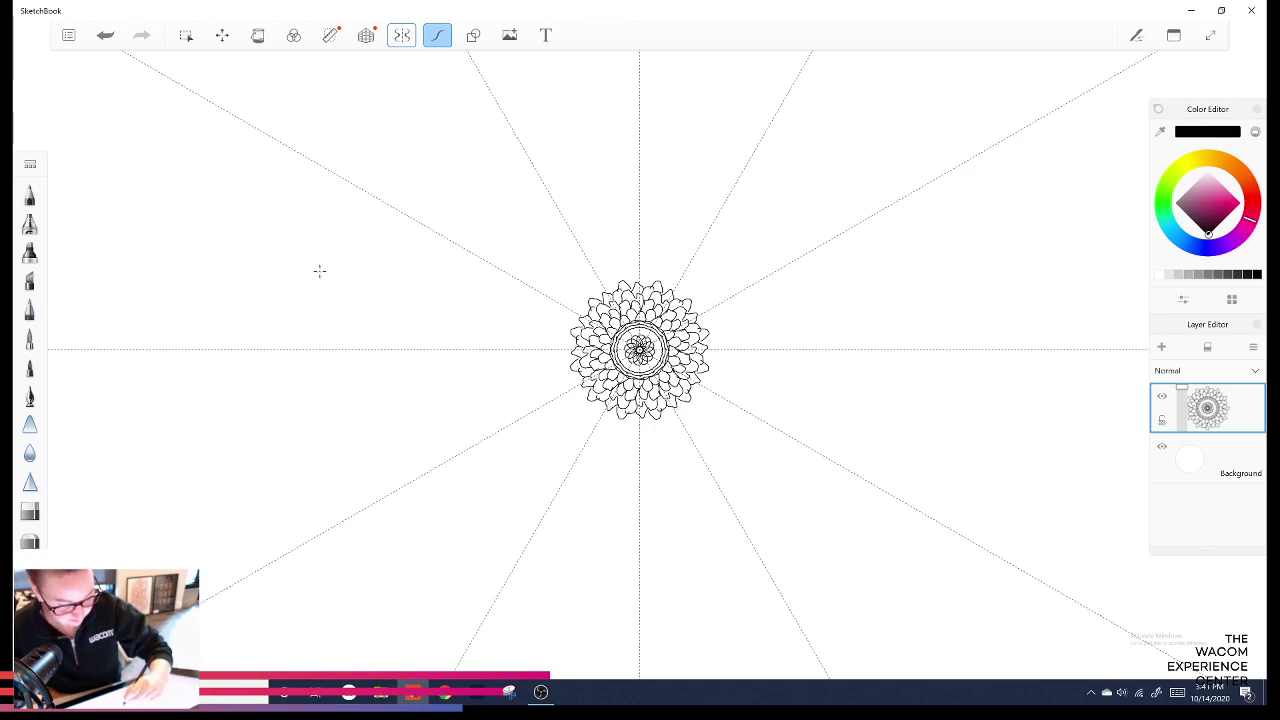
left_click_drag(633, 338, 647, 338)
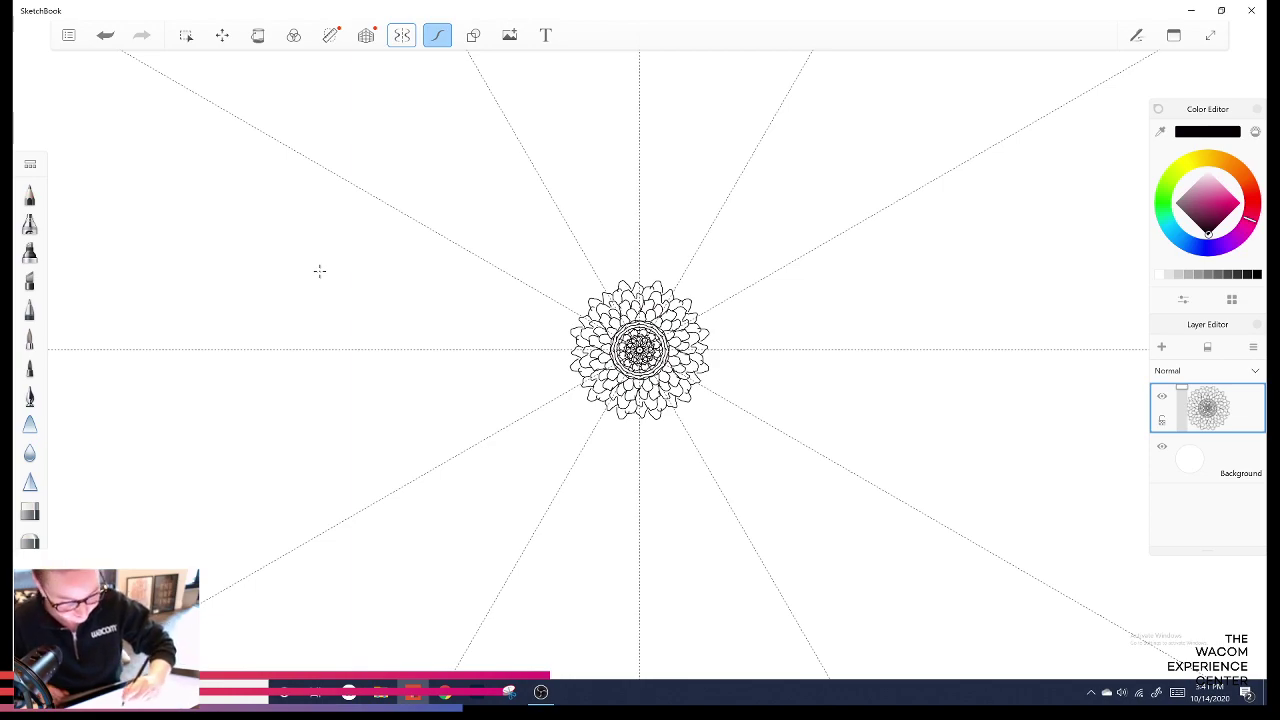
left_click_drag(627, 284, 640, 283)
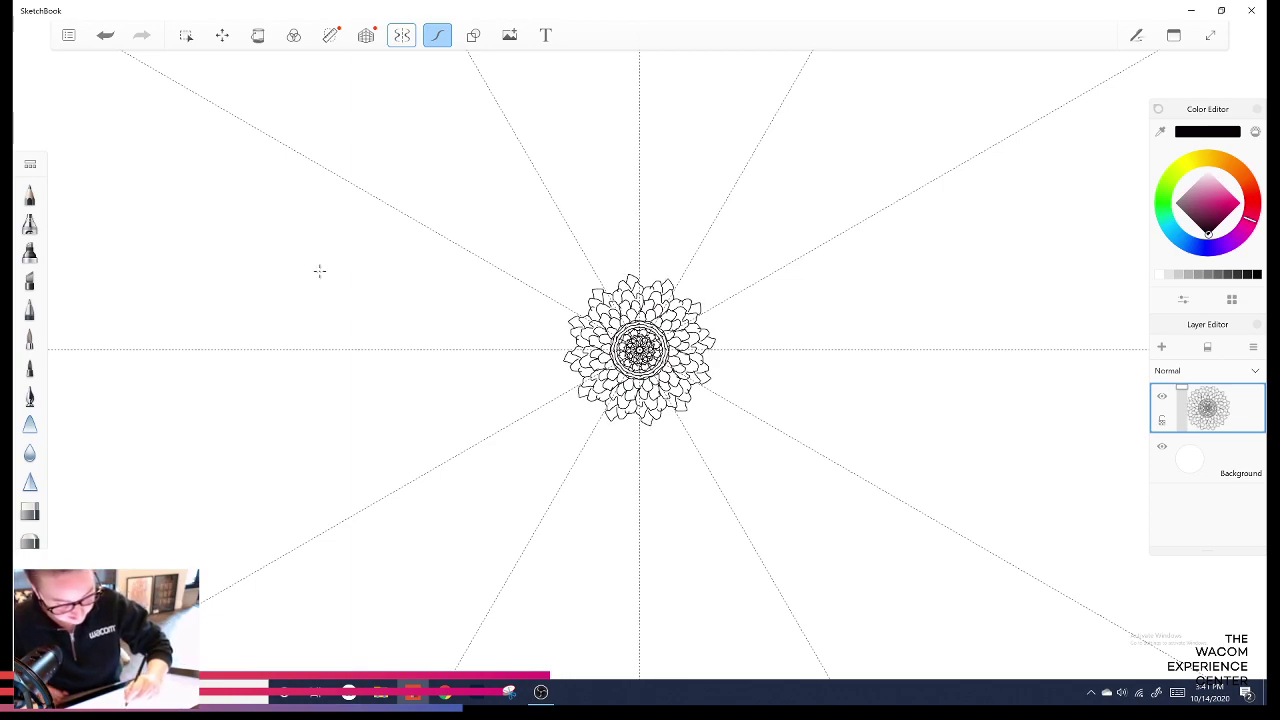
left_click_drag(614, 286, 627, 280)
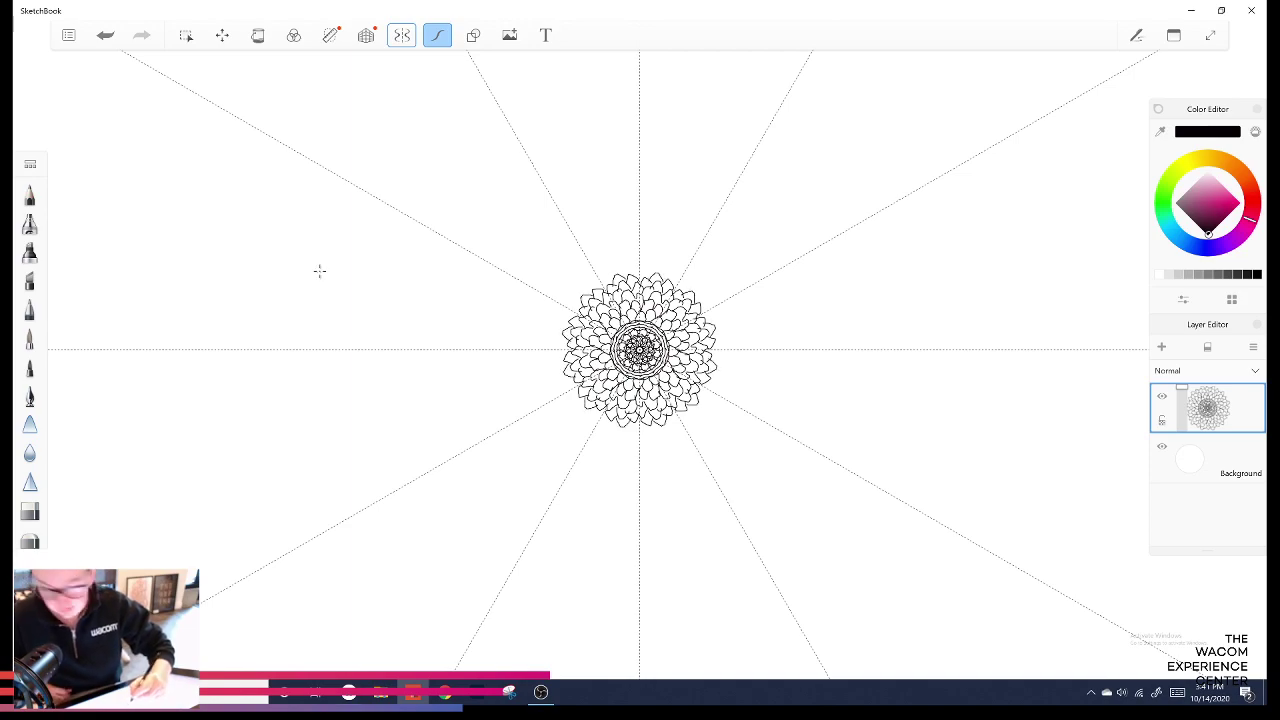
left_click_drag(627, 279, 650, 274)
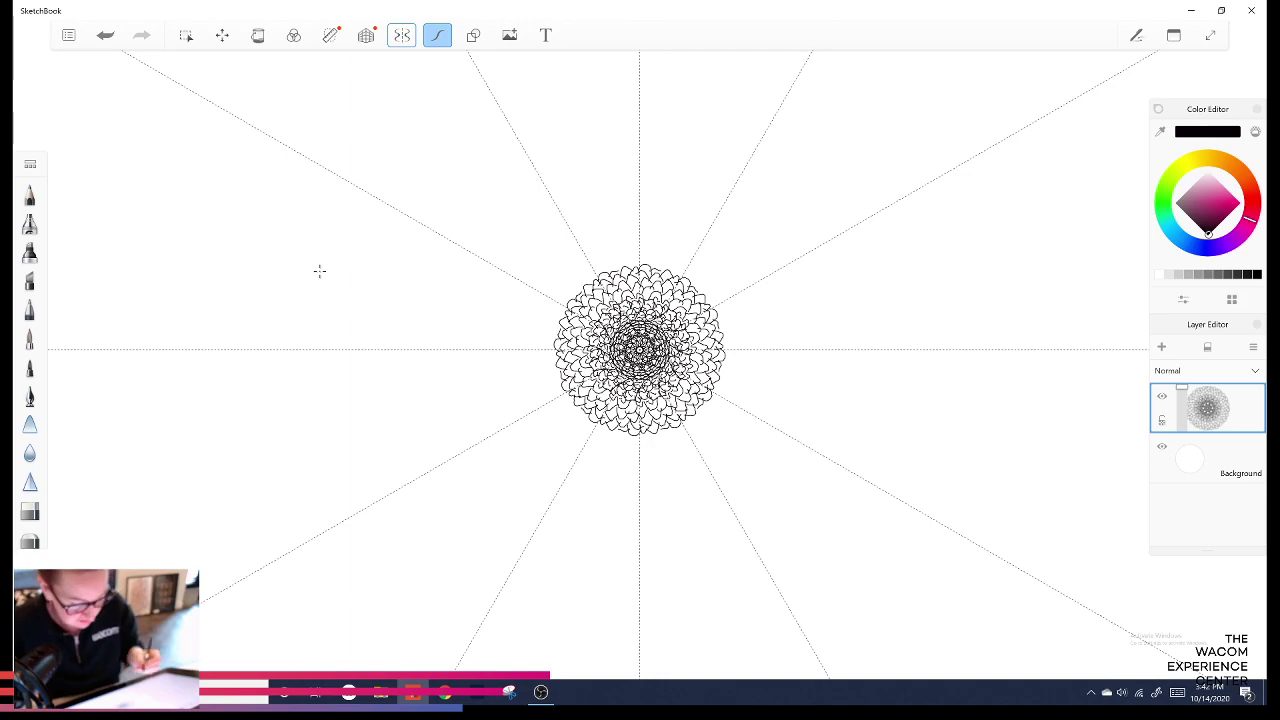
Move the radial symmetry centre to the first flower's upper-left edge and draw a second layered-petal flower overlapping it.
key("x")
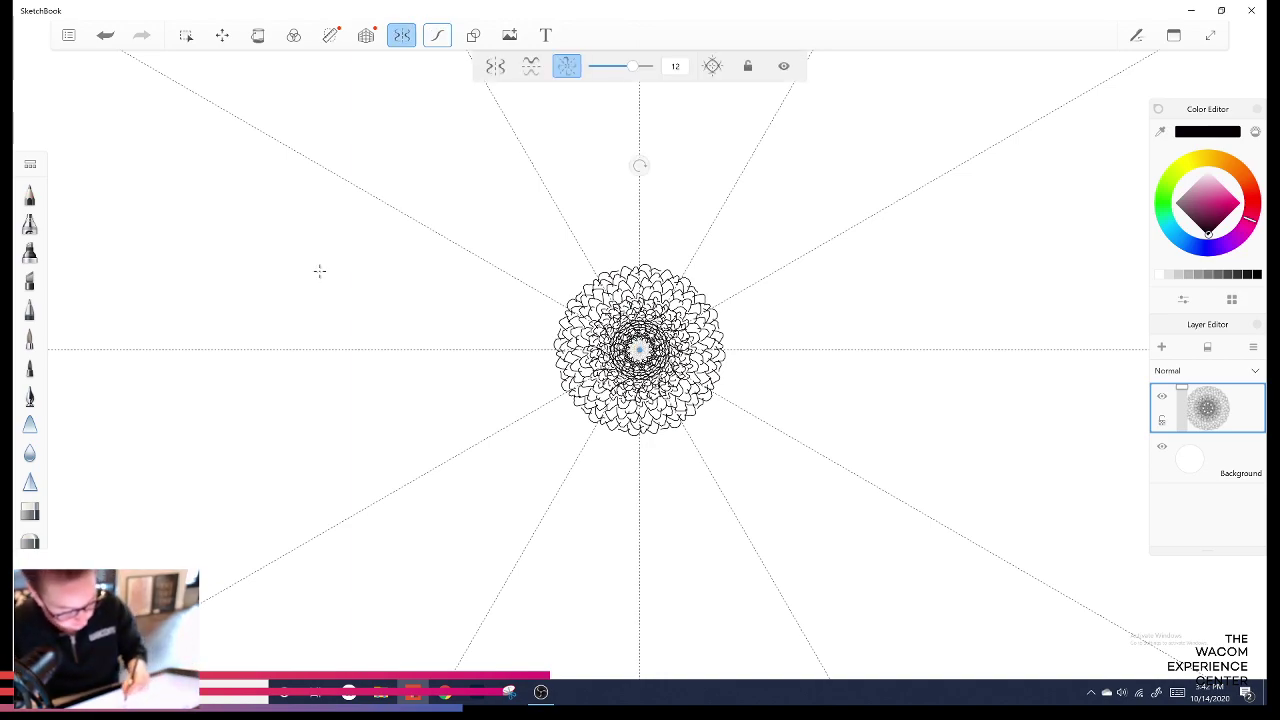
left_click(747, 66)
left_click_drag(640, 350, 581, 289)
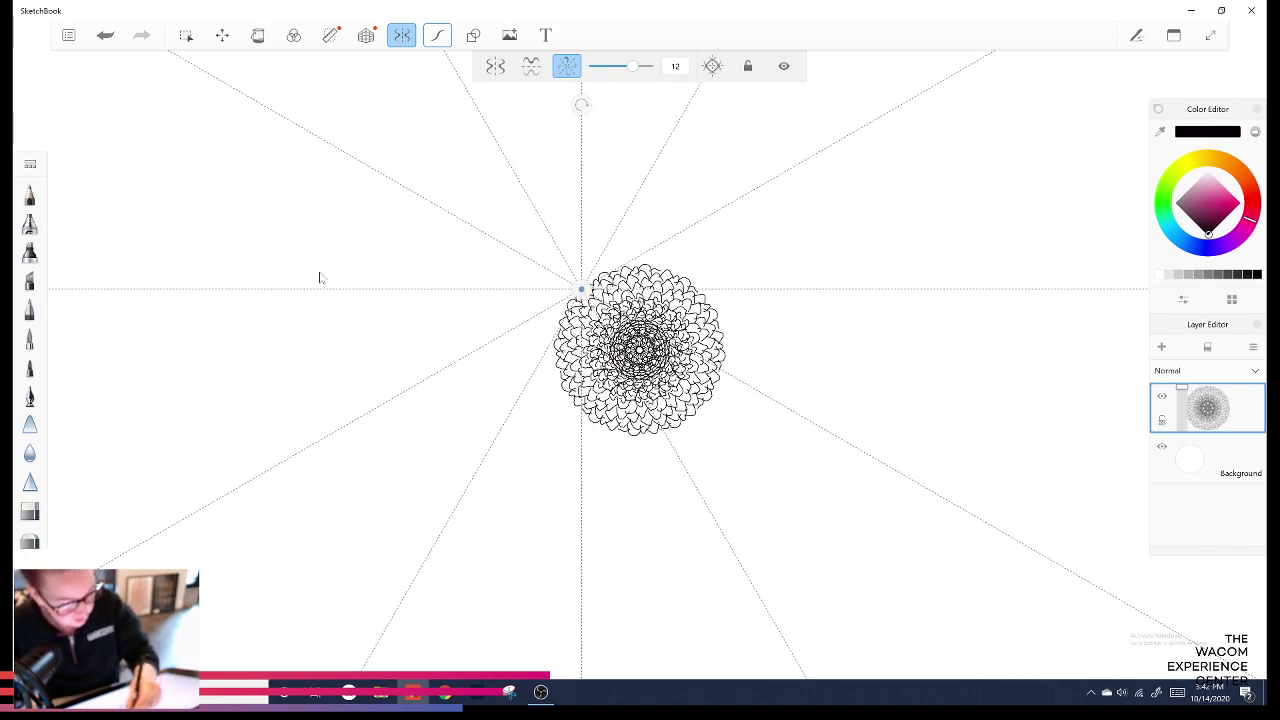
left_click_drag(581, 287, 559, 284)
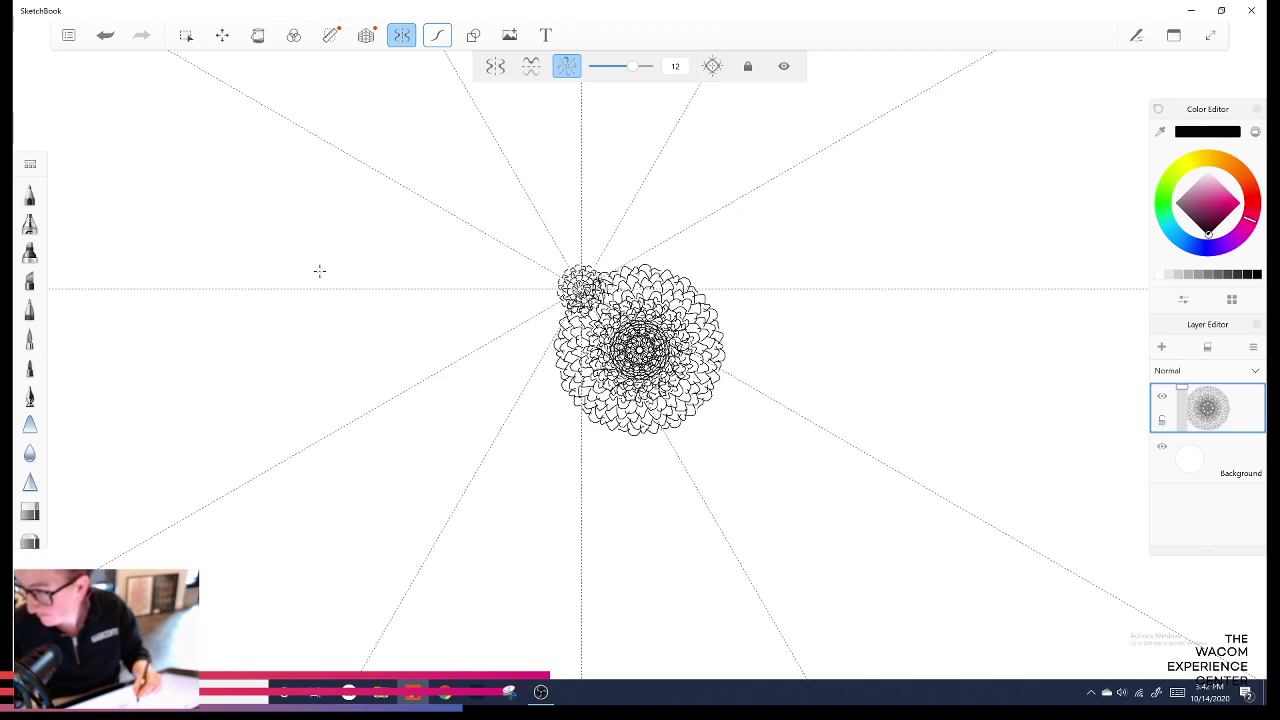
left_click_drag(559, 284, 545, 291)
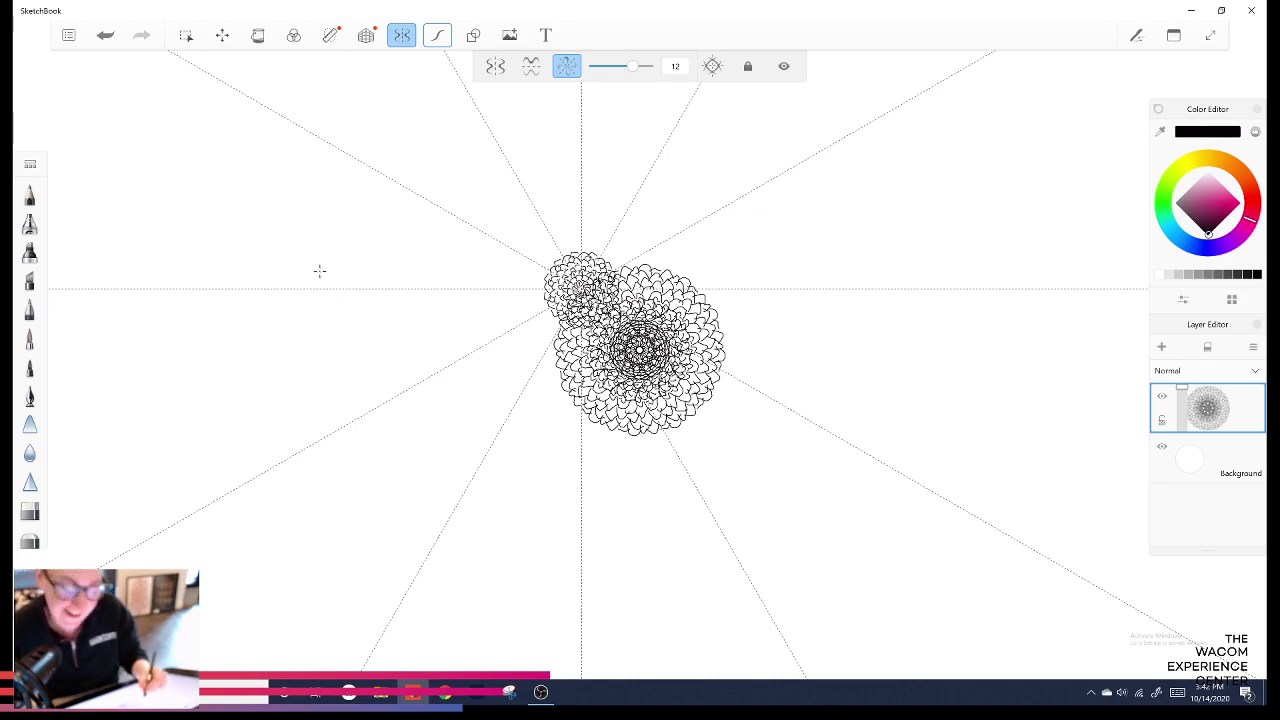
left_click_drag(545, 291, 532, 289)
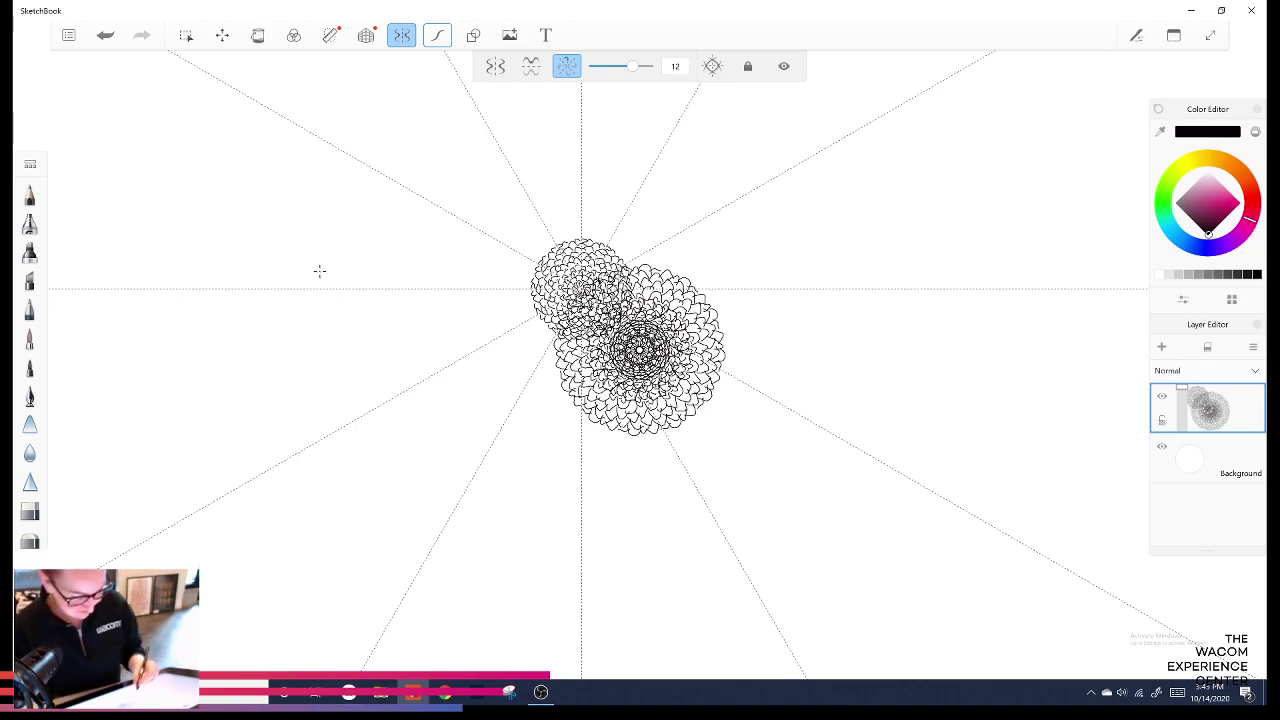
left_click_drag(592, 241, 623, 249)
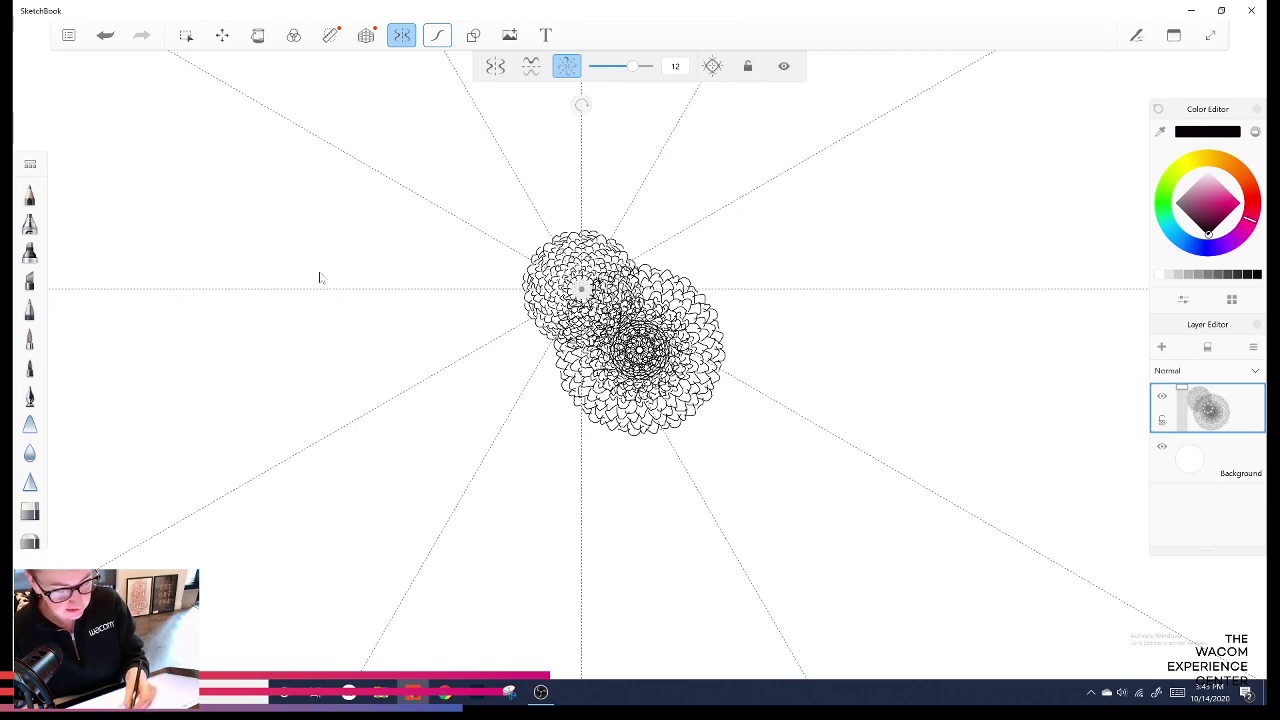
Move the symmetry centre to the blank area up and right of the first flower and draw a separate layered-petal flower with stroke smoothing on.
left_click_drag(581, 289, 793, 242)
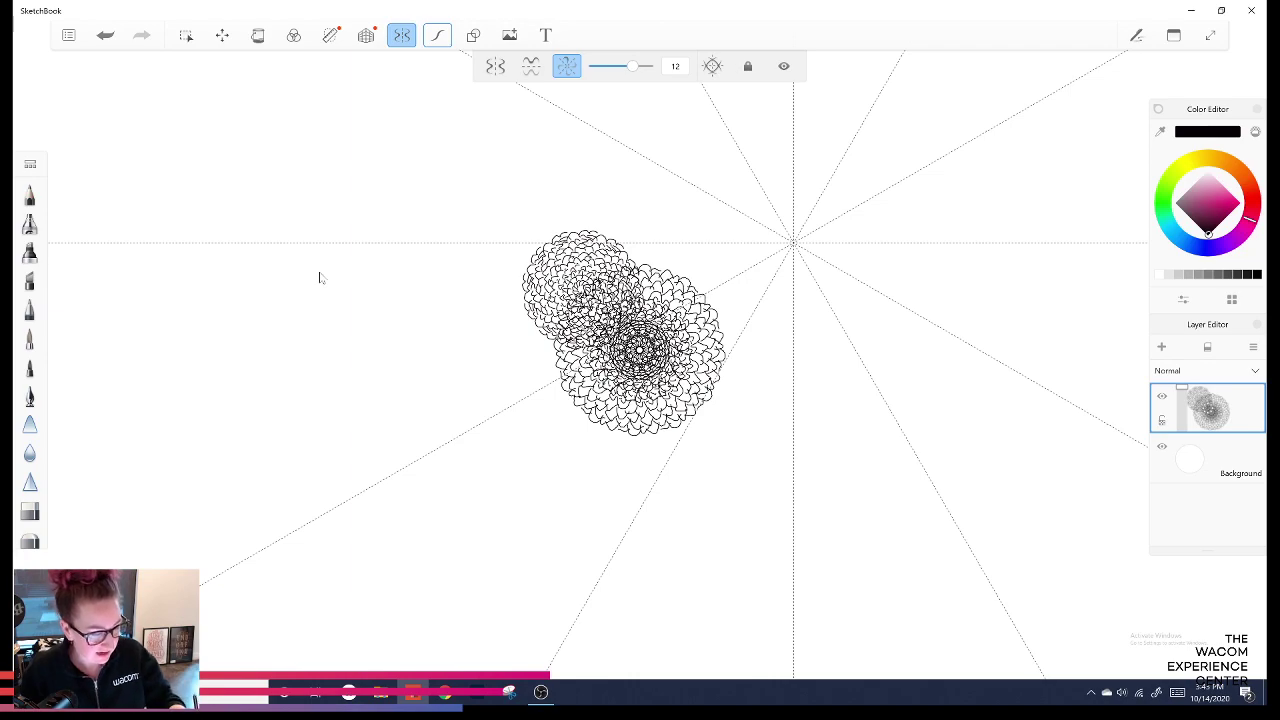
key("s")
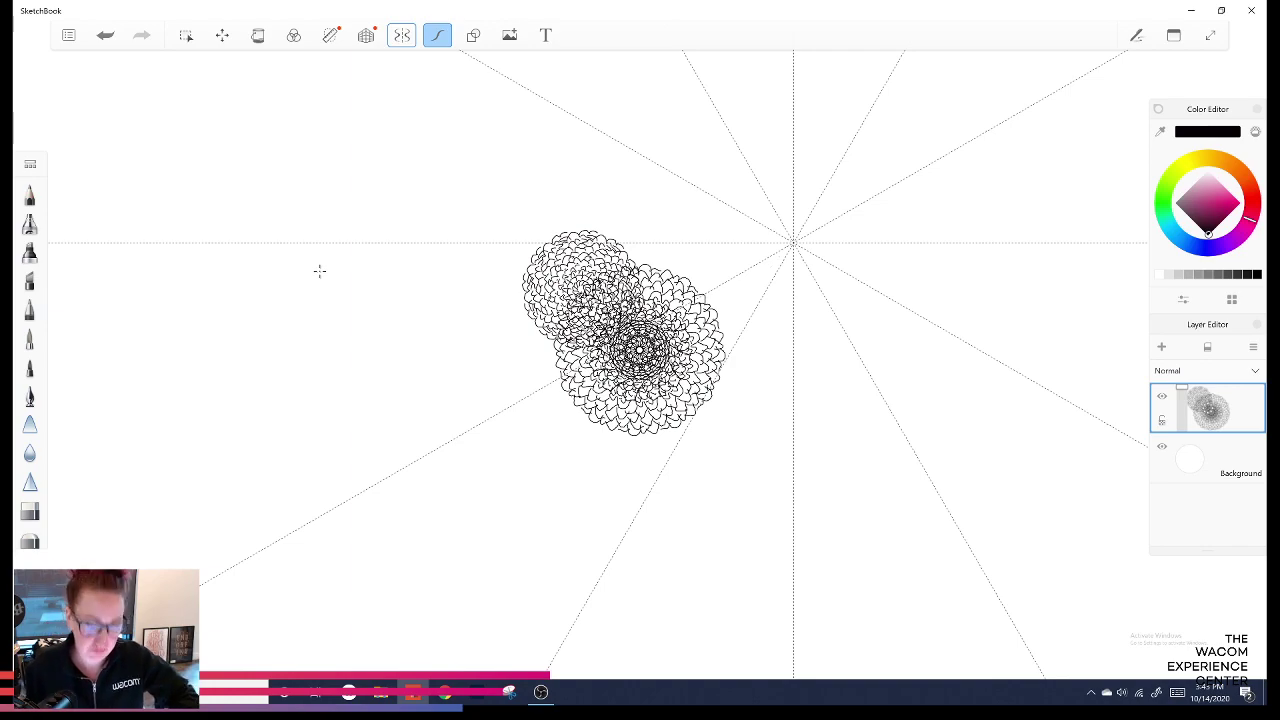
mouse_move(793, 253)
left_mouse_down()
mouse_move(776, 250)
mouse_move(794, 265)
left_mouse_up()
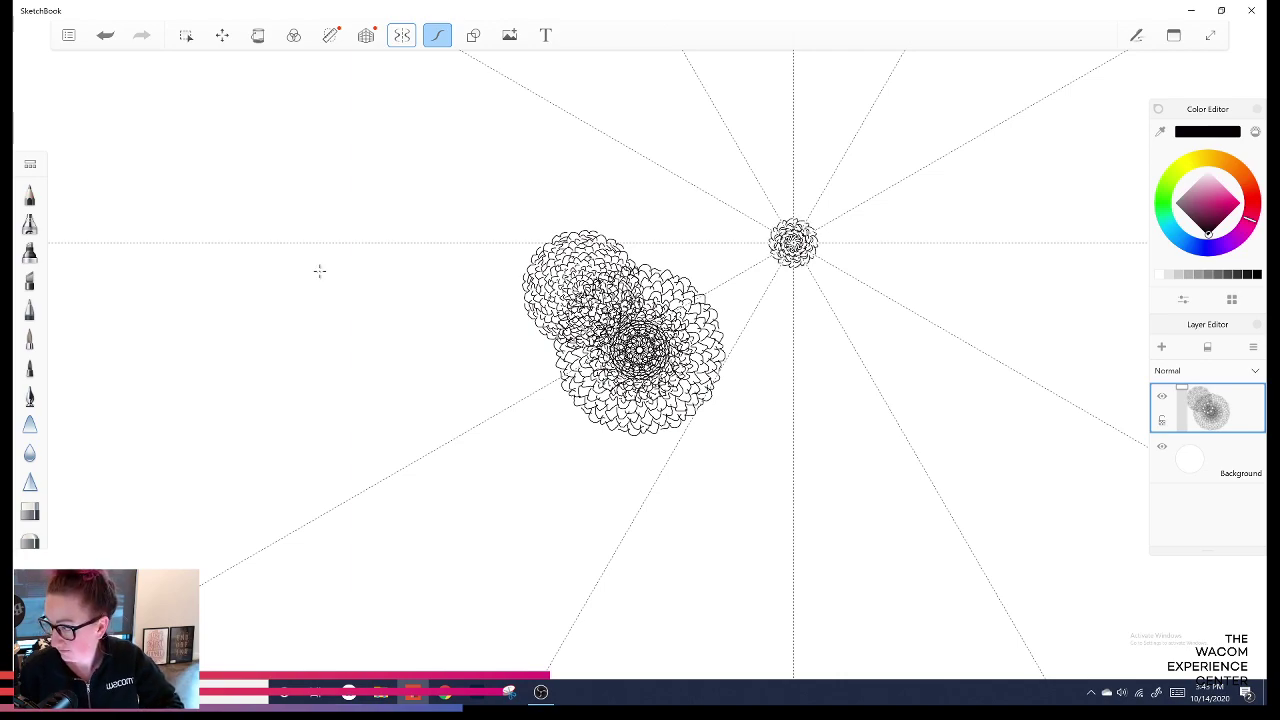
mouse_move(786, 219)
left_mouse_down()
mouse_move(807, 217)
mouse_move(802, 203)
left_mouse_up()
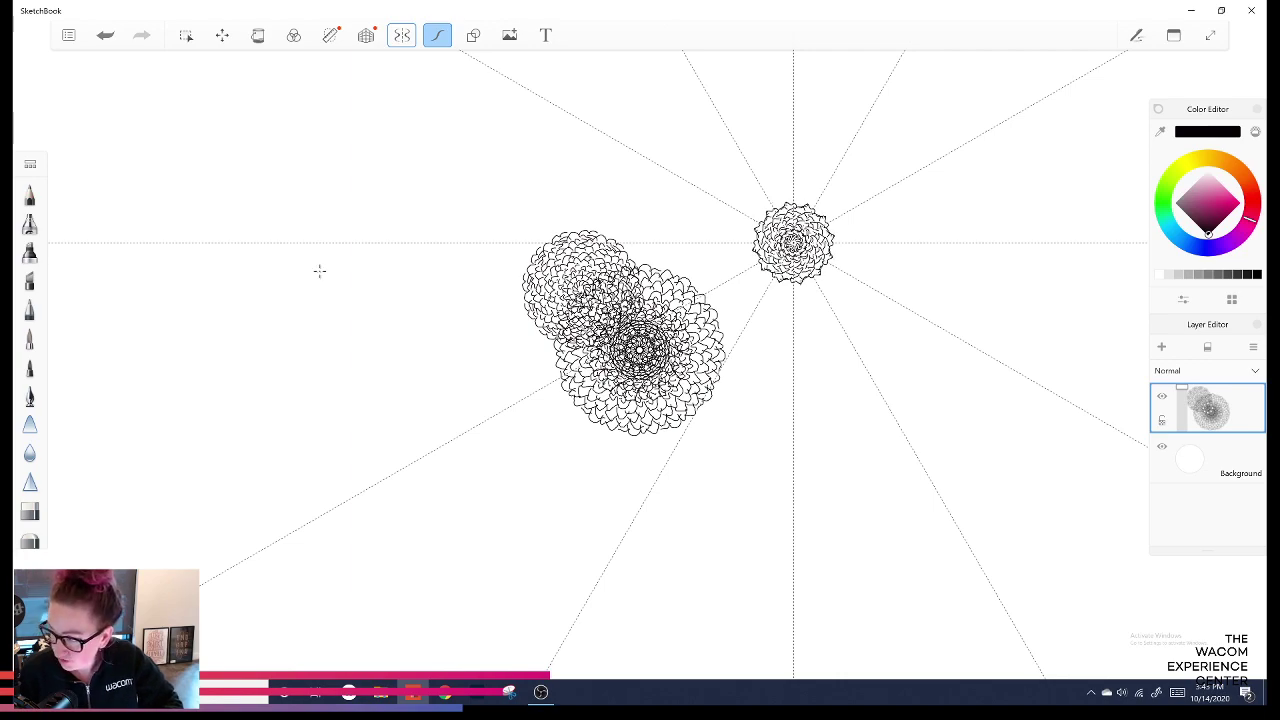
left_click_drag(785, 203, 810, 203)
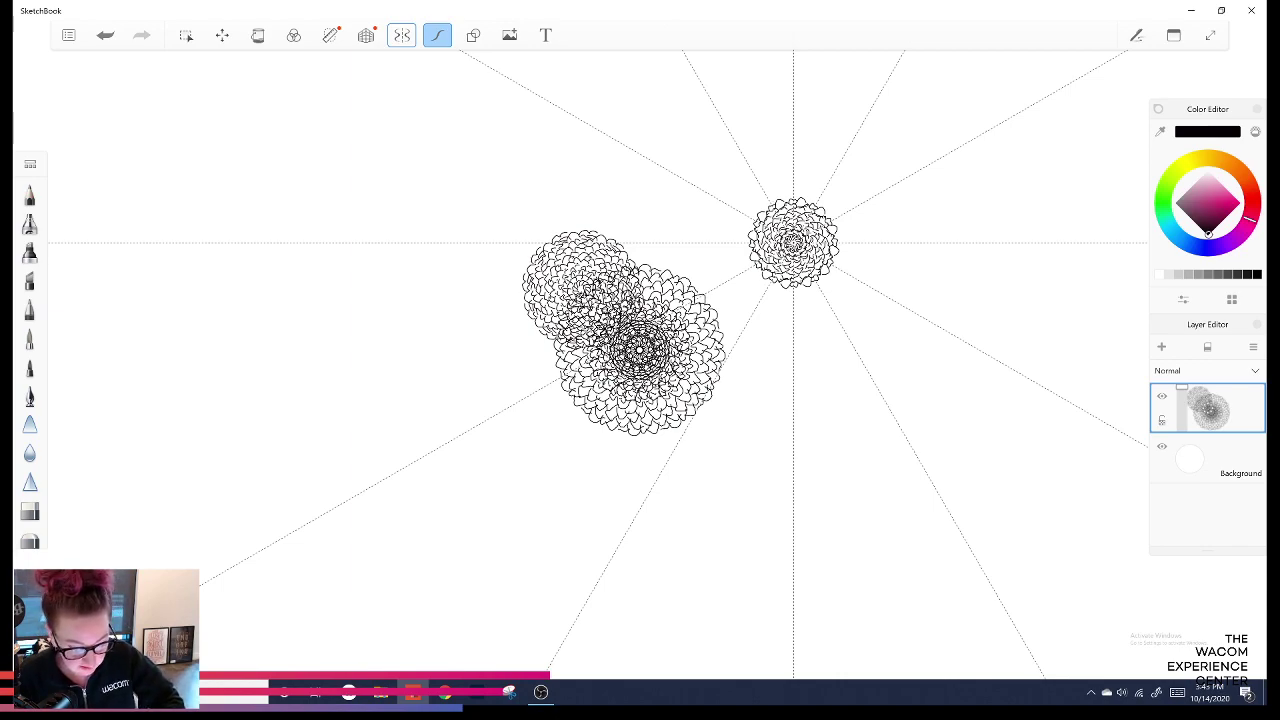
mouse_move(786, 199)
left_mouse_down()
mouse_move(808, 199)
mouse_move(803, 190)
left_mouse_up()
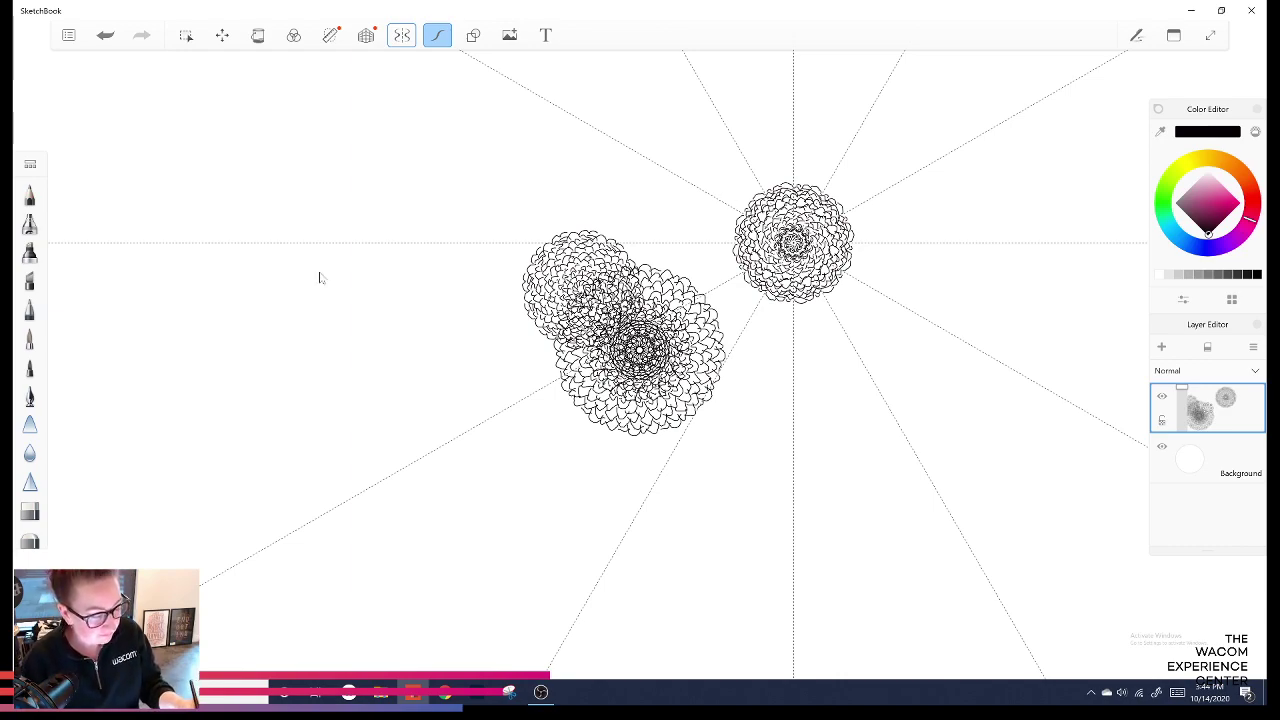
Move the symmetry centre to the gap above the first flower and draw a smaller flower with a ringed centre and overlapping petal rows.
left_click(402, 35)
left_click_drag(793, 242, 679, 206)
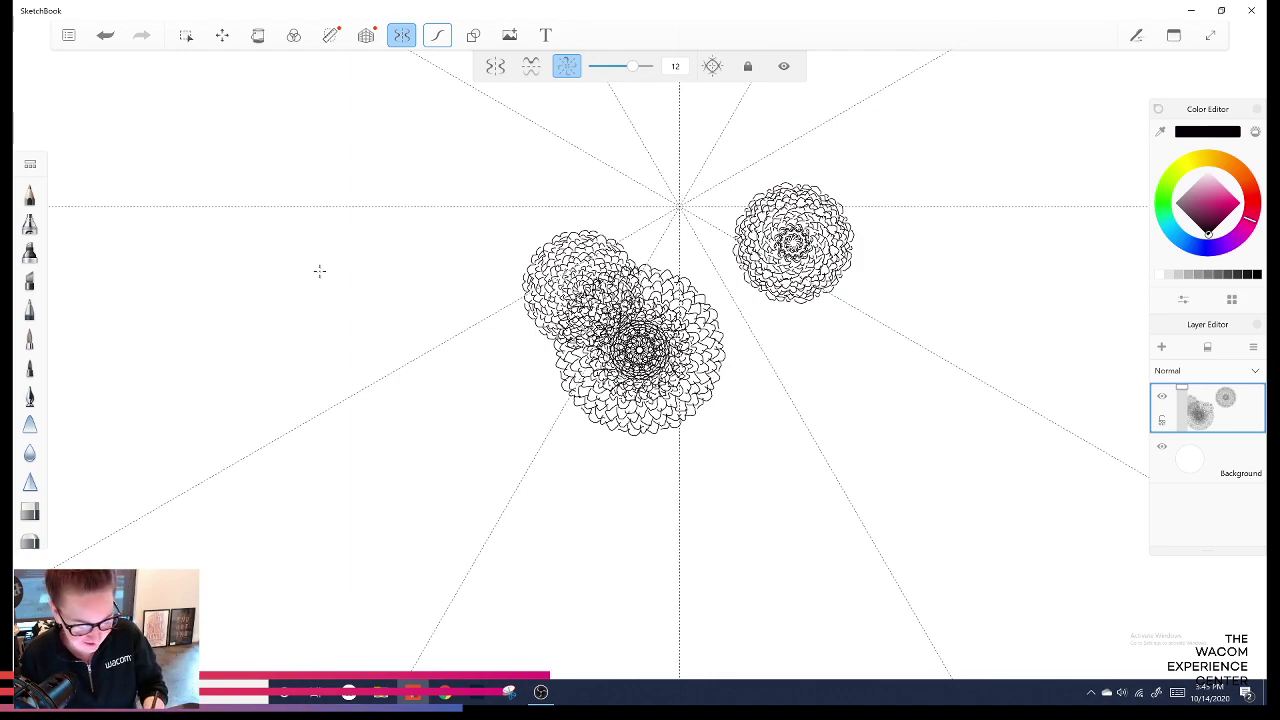
left_click_drag(674, 215, 685, 223)
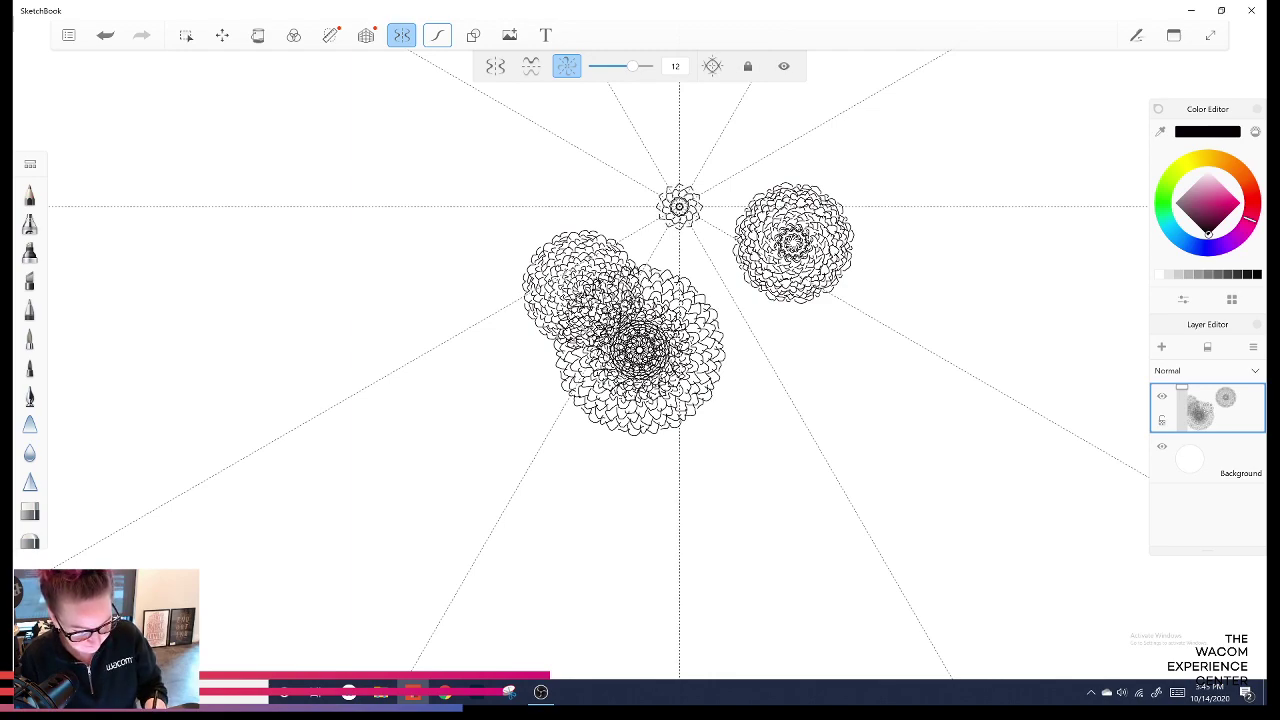
left_click_drag(671, 179, 686, 179)
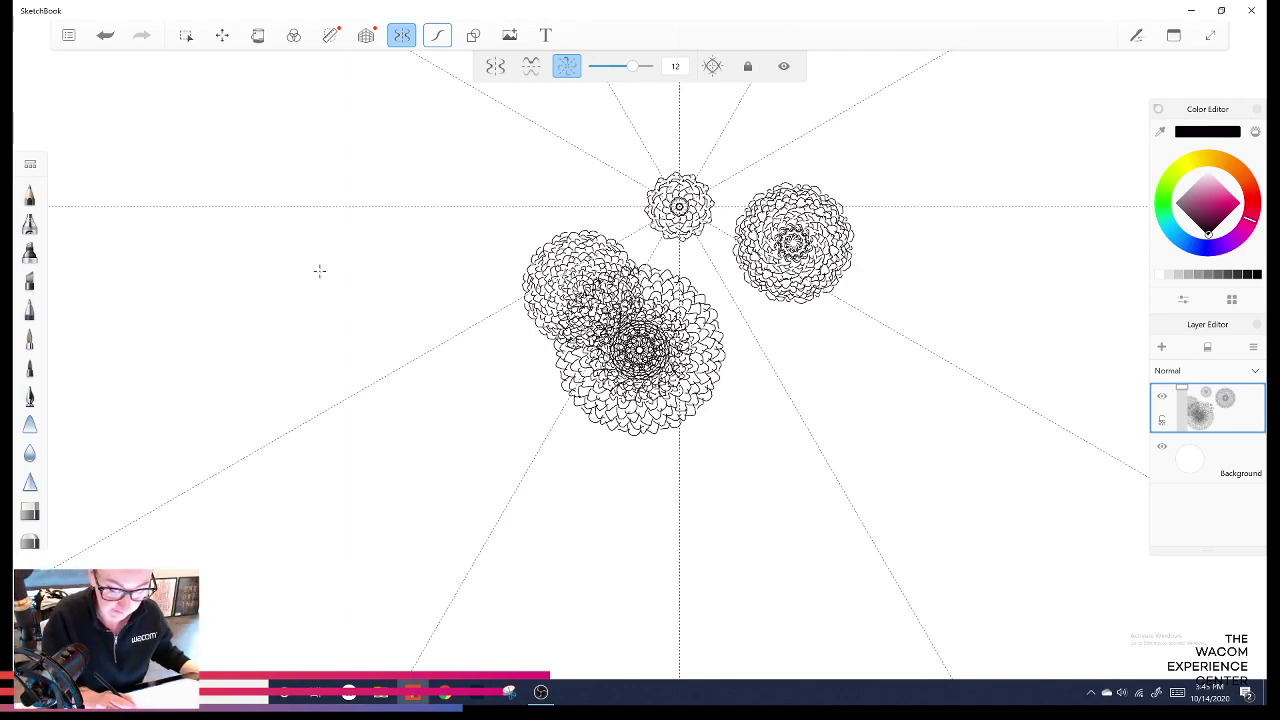
left_click_drag(674, 172, 689, 170)
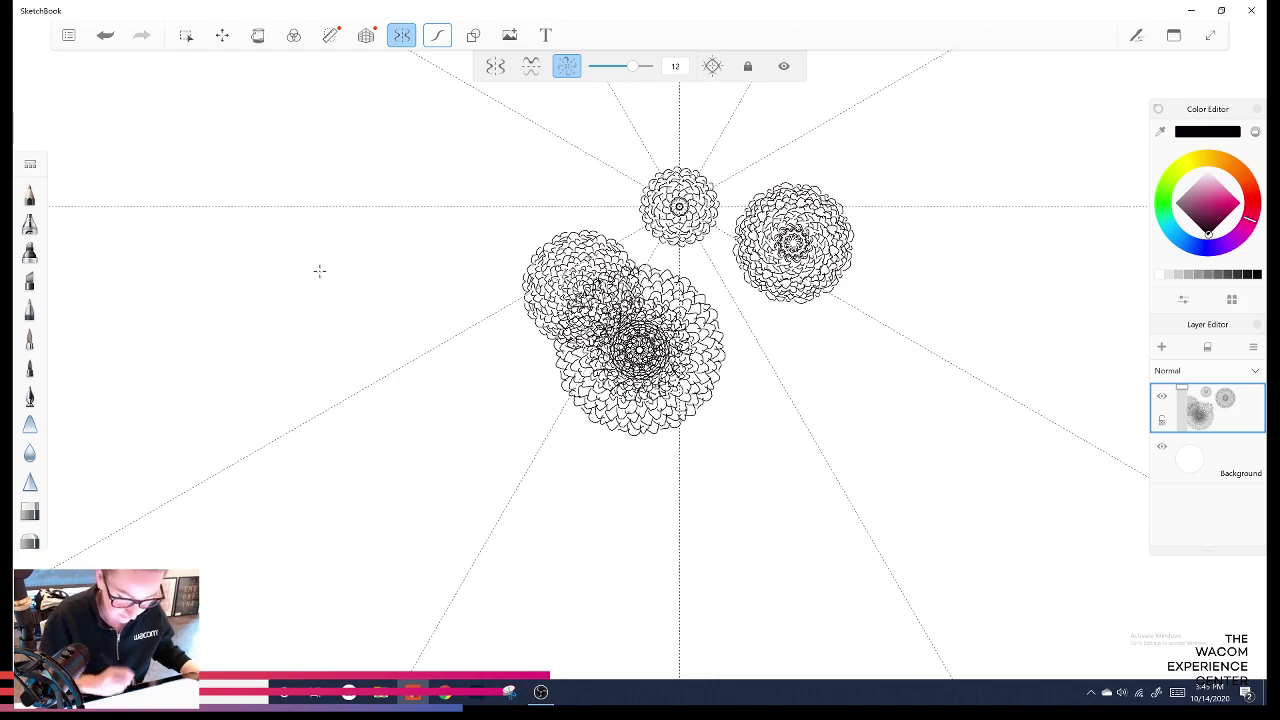
mouse_move(674, 168)
left_mouse_down()
mouse_move(694, 170)
mouse_move(685, 165)
left_mouse_up()
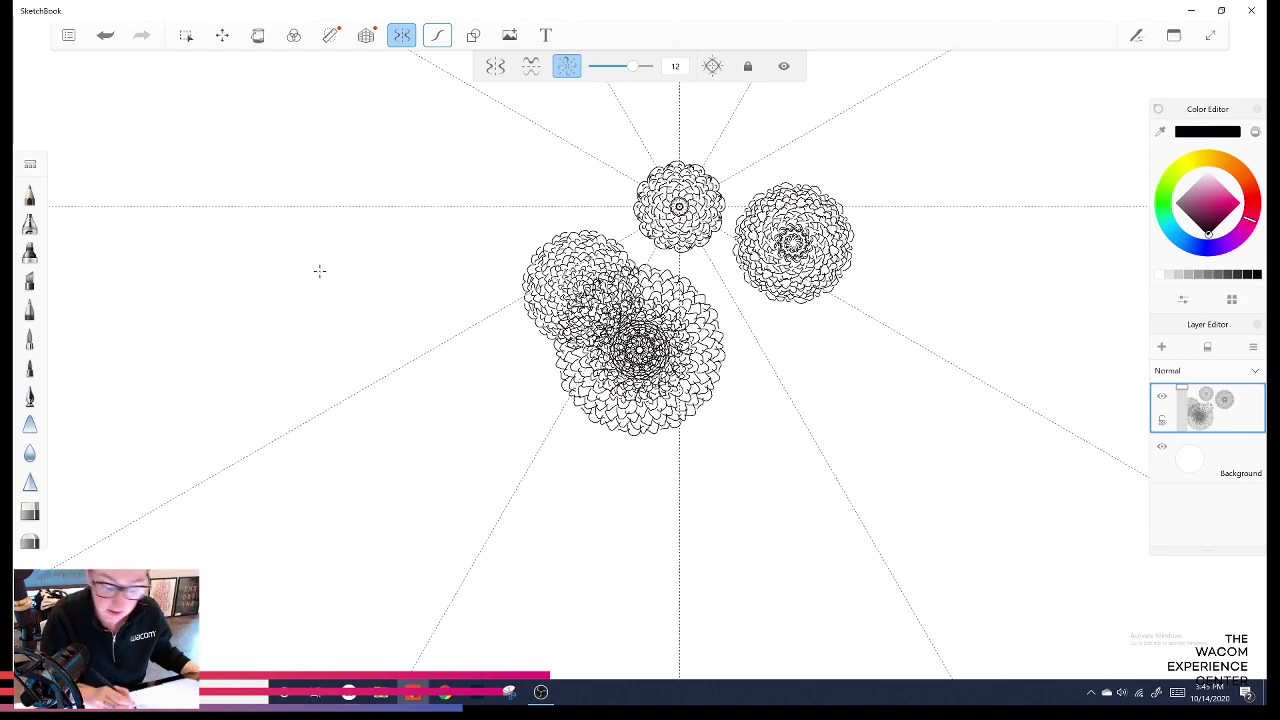
left_click_drag(668, 163, 680, 162)
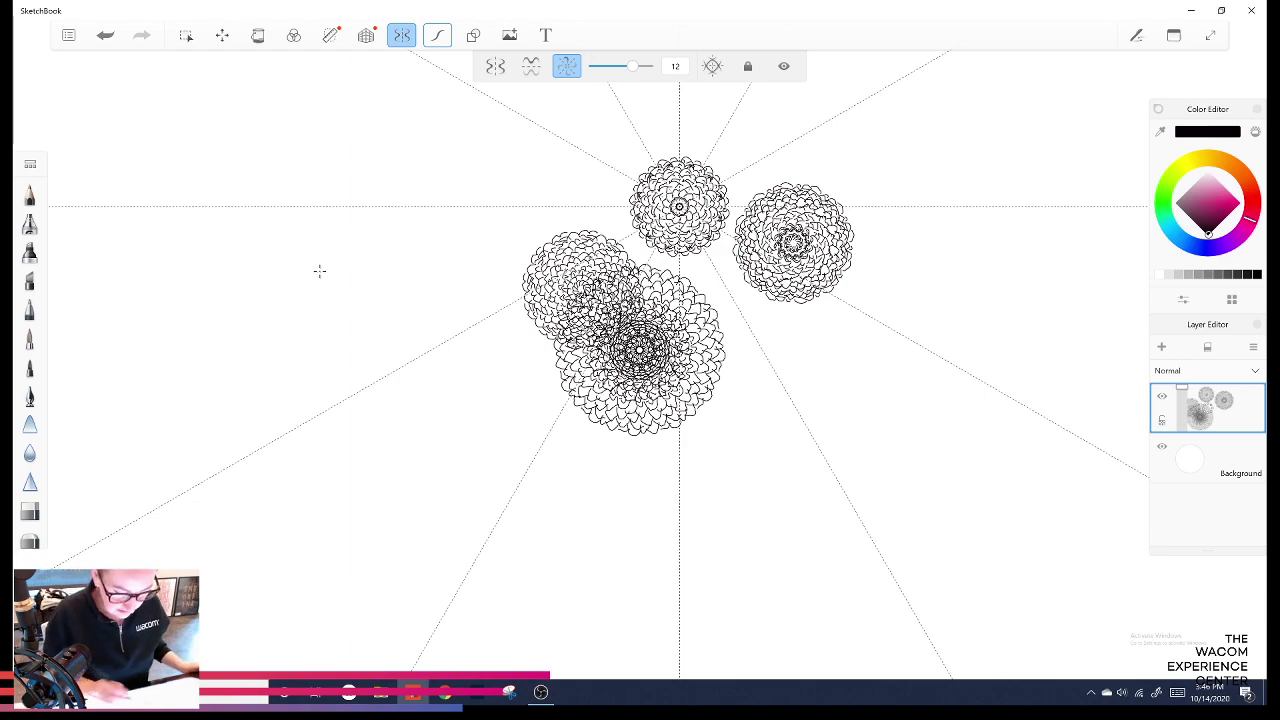
Move the symmetry centre to the blank area below the right-hand flower and increase the radial symmetry to 16 sectors.
left_click_drag(679, 207, 791, 393)
left_click(748, 66)
left_click_drag(838, 342, 865, 284)
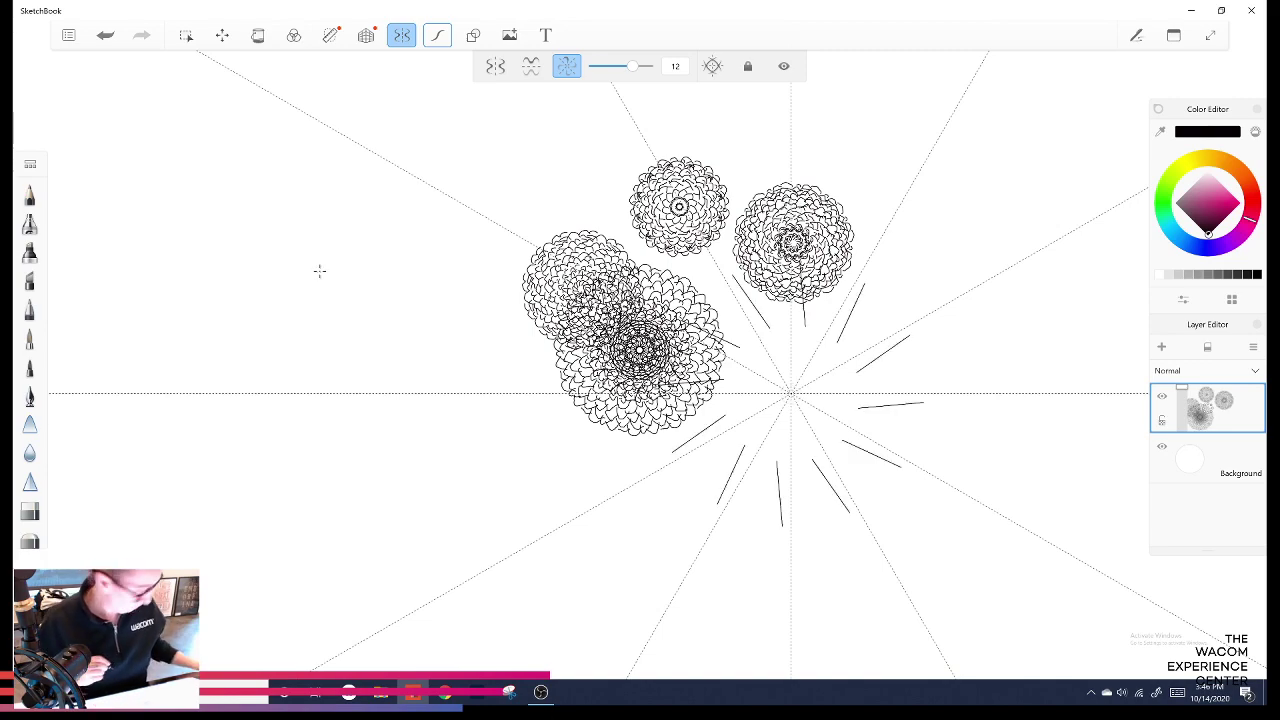
key("ctrl+z")
left_click_drag(796, 384, 803, 383)
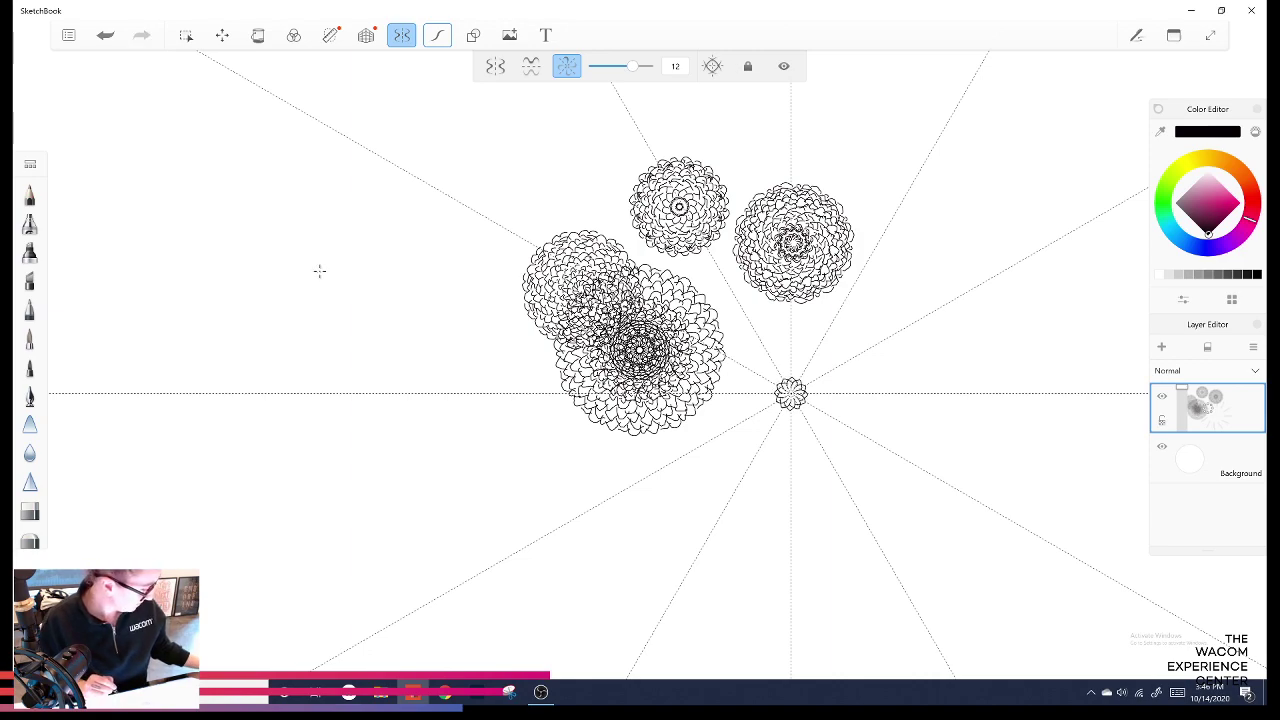
key("ctrl+z")
left_click_drag(632, 66, 649, 66)
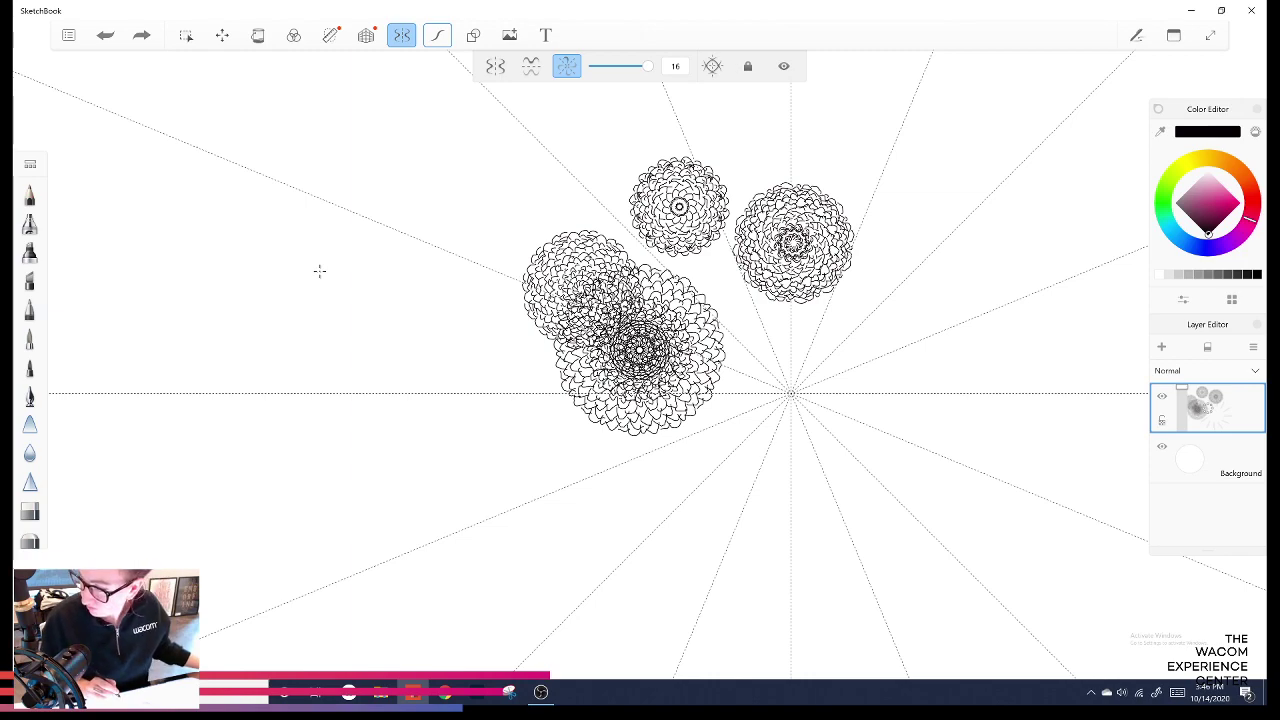
Draw a small dense flower with 16-sector symmetry, building up overlapping petal rings and a darkened centre.
key("ctrl+y")
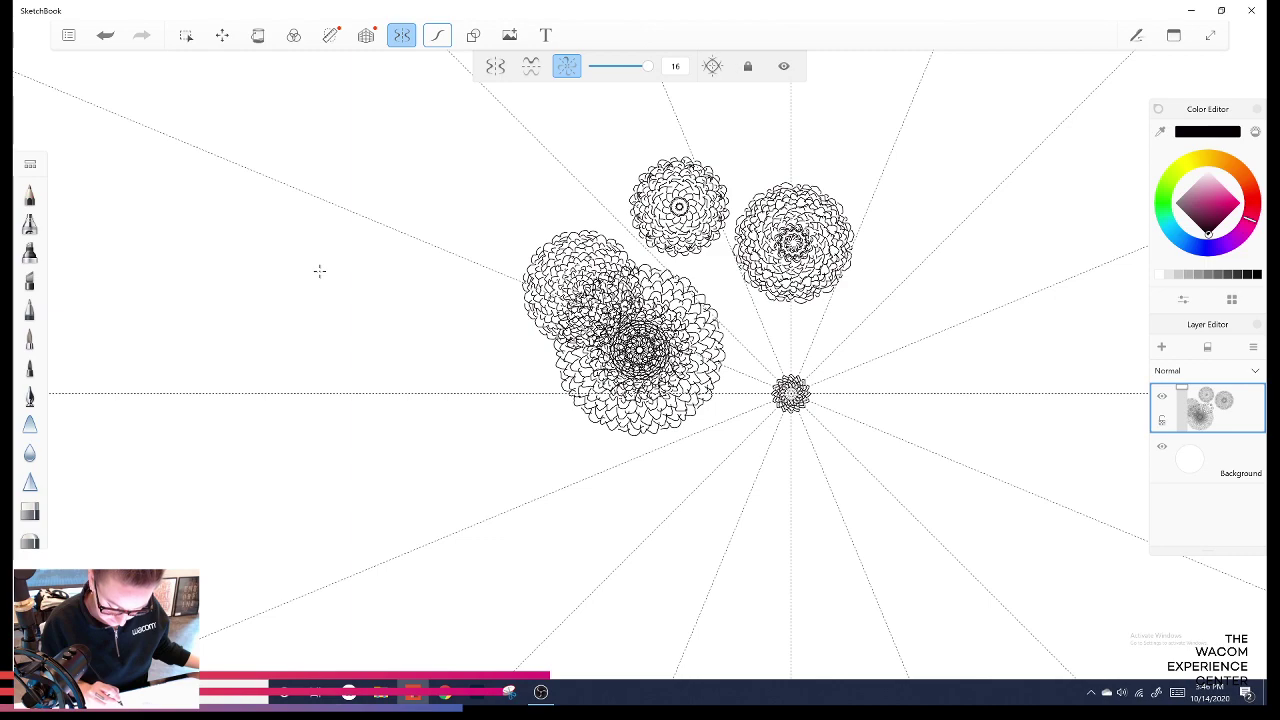
mouse_move(771, 385)
left_mouse_down()
mouse_move(759, 394)
mouse_move(806, 368)
left_mouse_up()
mouse_move(758, 414)
left_mouse_down()
mouse_move(824, 372)
mouse_move(753, 394)
left_mouse_up()
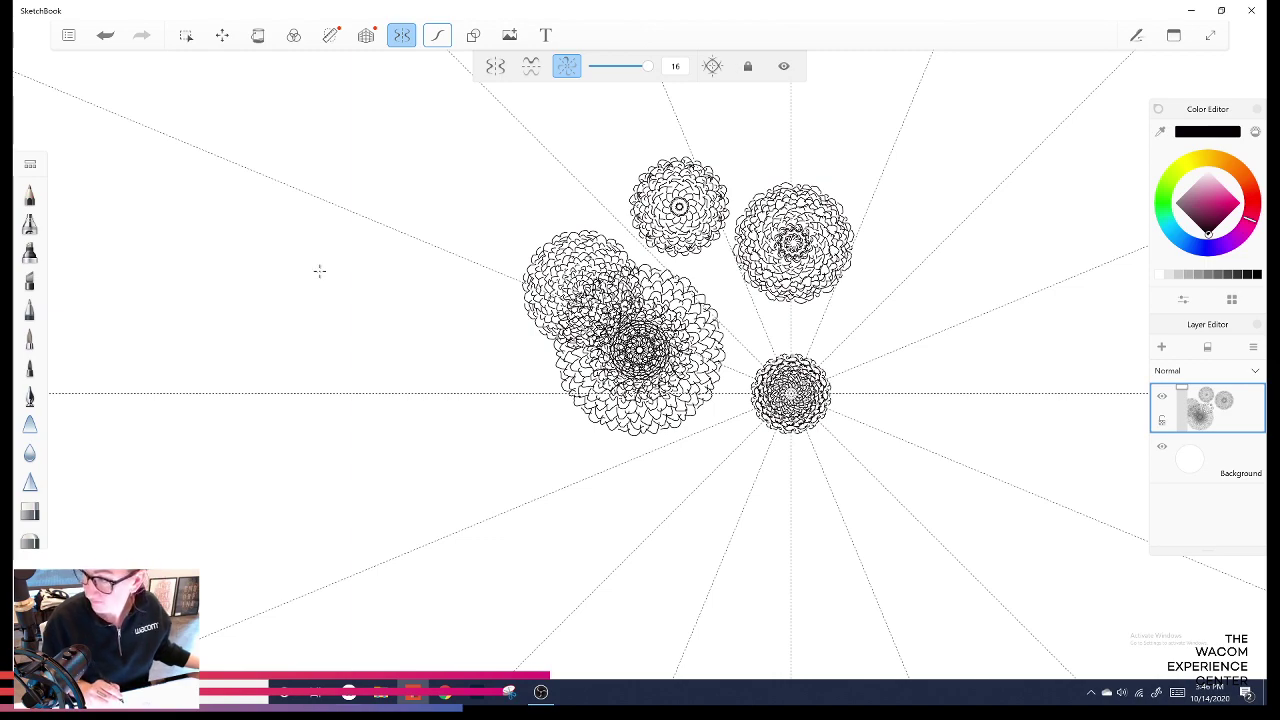
mouse_move(753, 378)
left_mouse_down()
mouse_move(747, 394)
mouse_move(796, 388)
mouse_move(800, 415)
left_mouse_up()
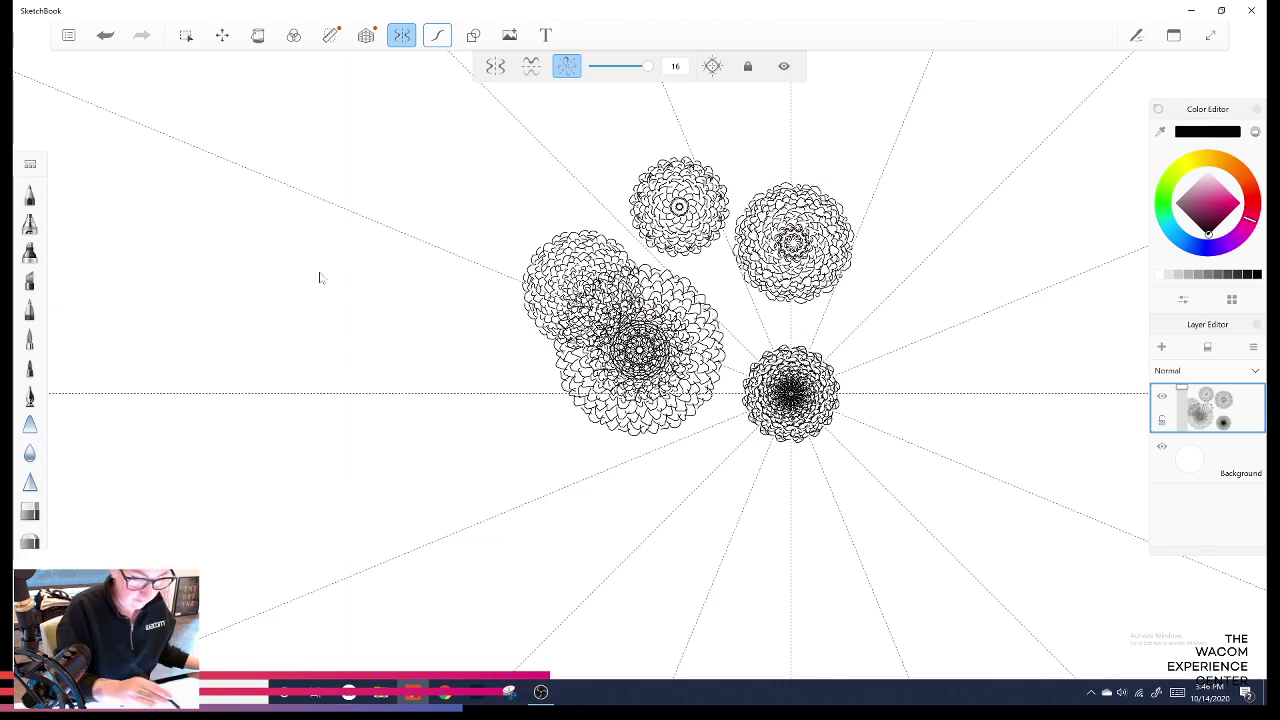
Turn off symmetry and draw a single pointed leaf on the upper-right edge of the dark-centred flower.
left_click(402, 35)
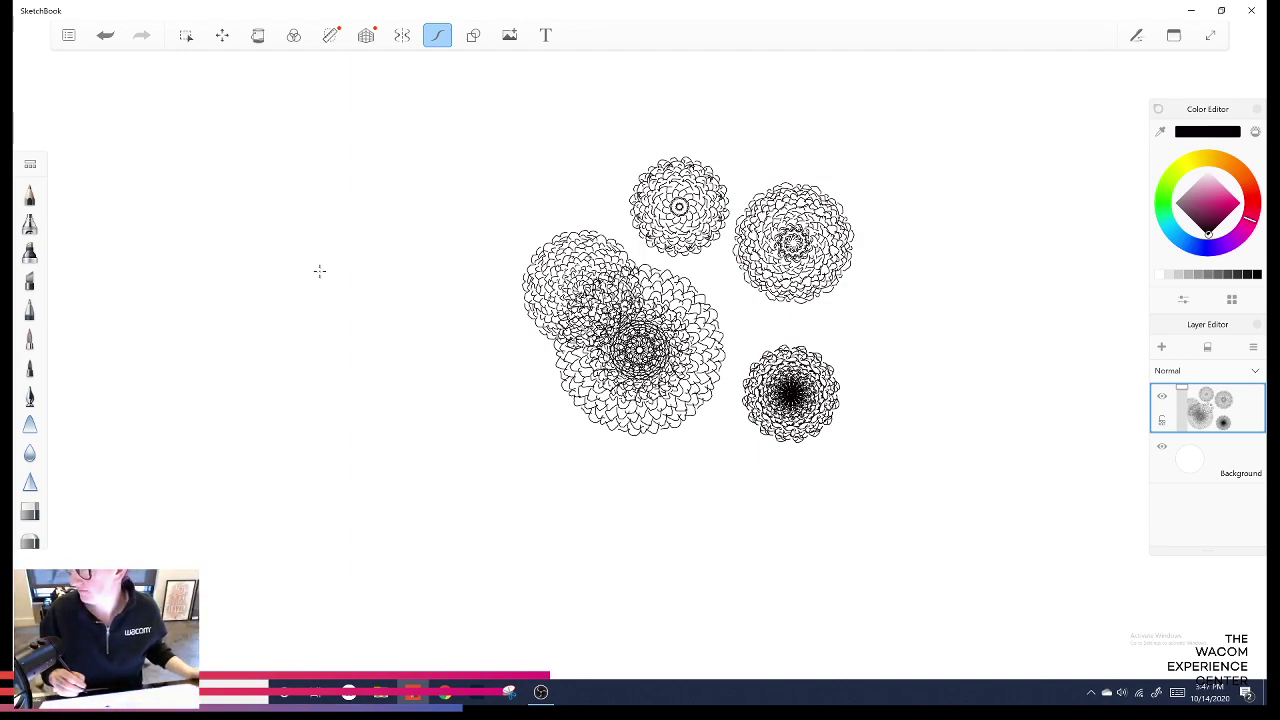
left_click_drag(826, 321, 807, 350)
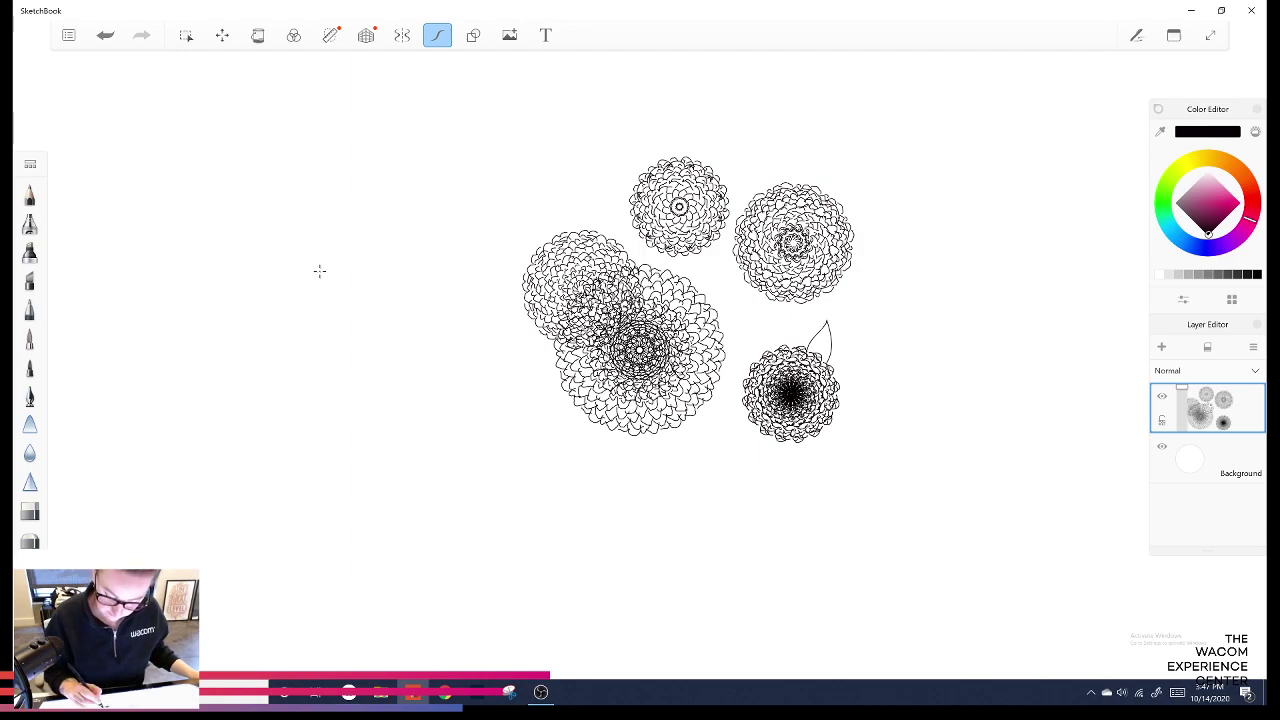
key("ctrl+z")
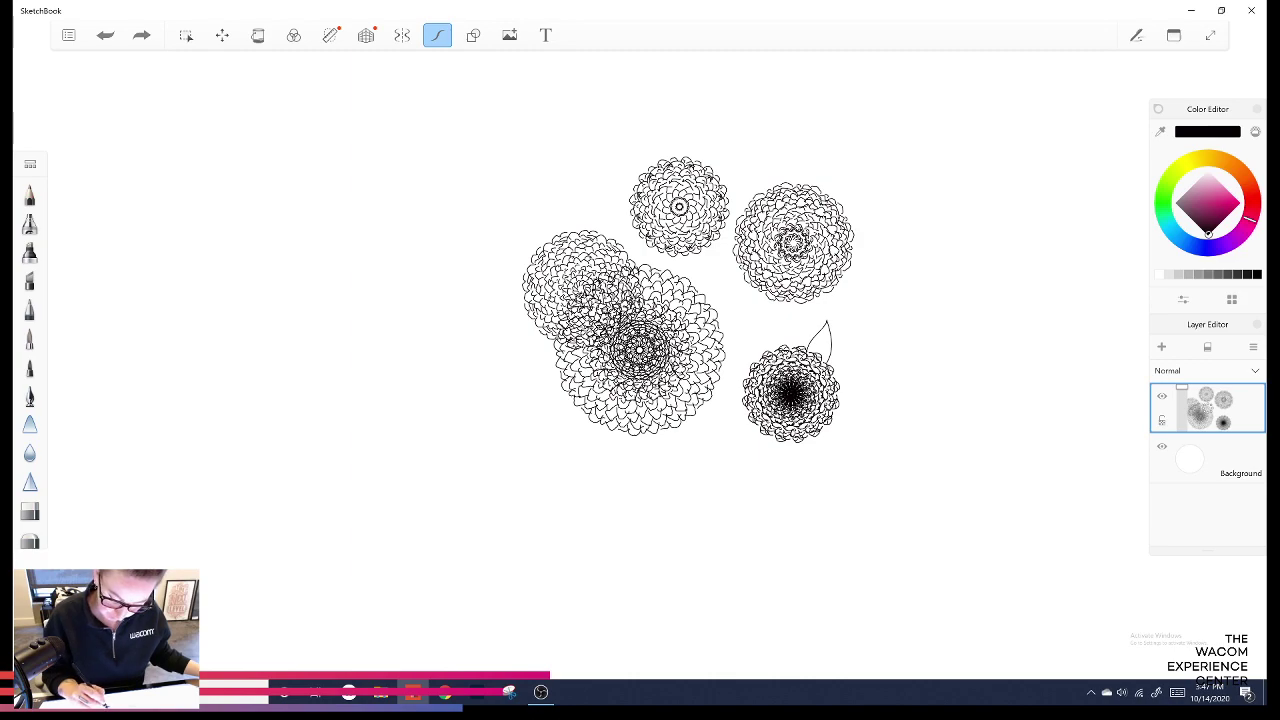
Draw veined pointed leaves above and below the dark-centred flower and along the upper-right edge of the large flower.
left_click(320, 271)
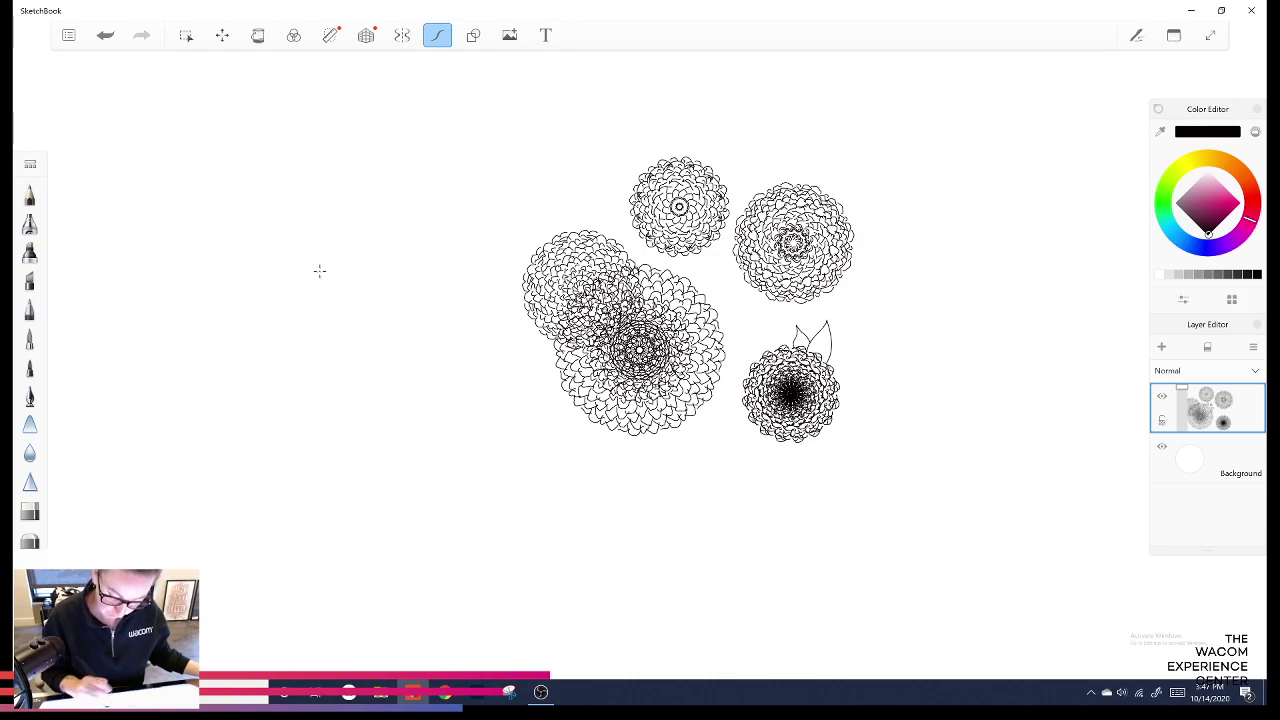
mouse_move(772, 436)
left_mouse_down()
mouse_move(777, 492)
mouse_move(799, 450)
left_mouse_up()
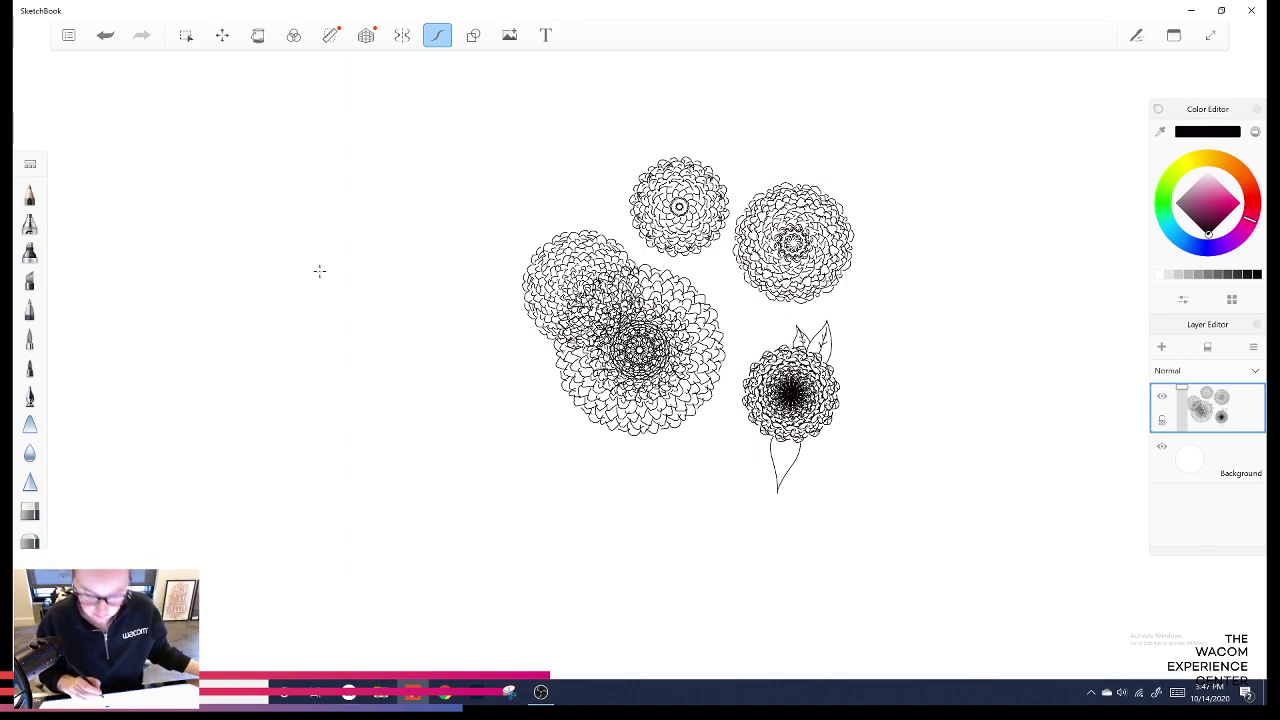
left_click_drag(785, 444, 782, 466)
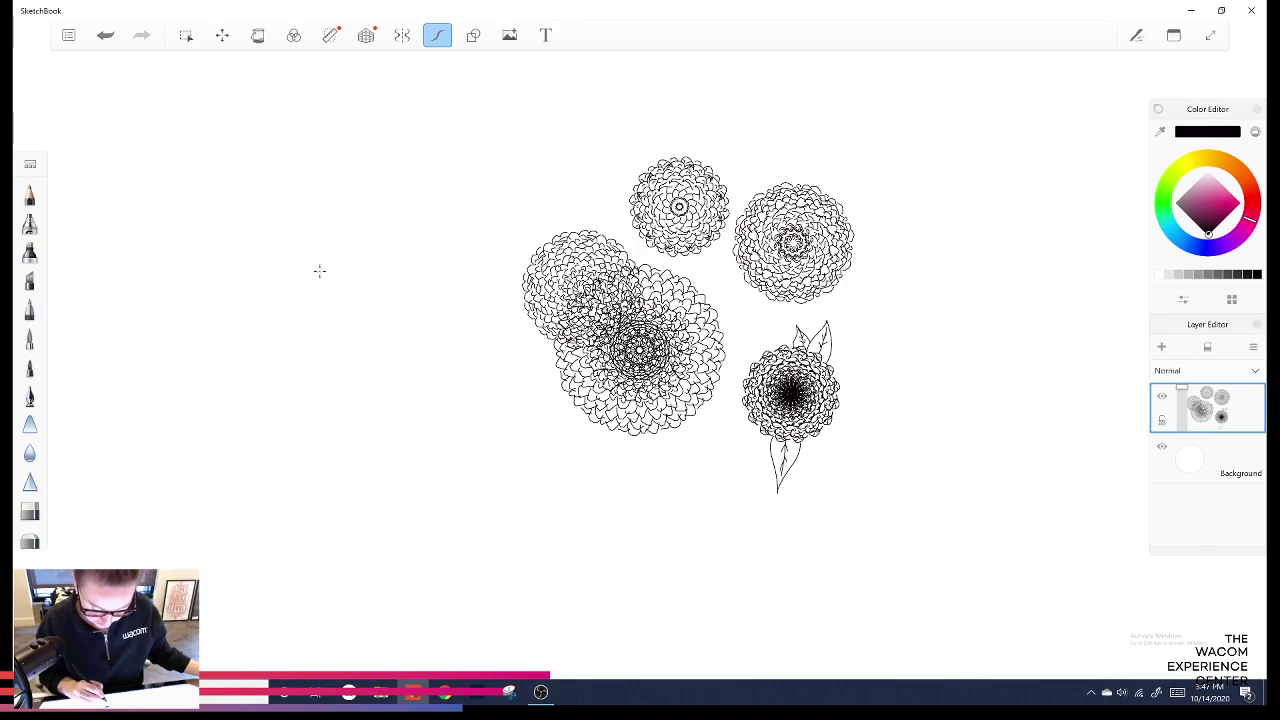
left_click_drag(756, 441, 751, 463)
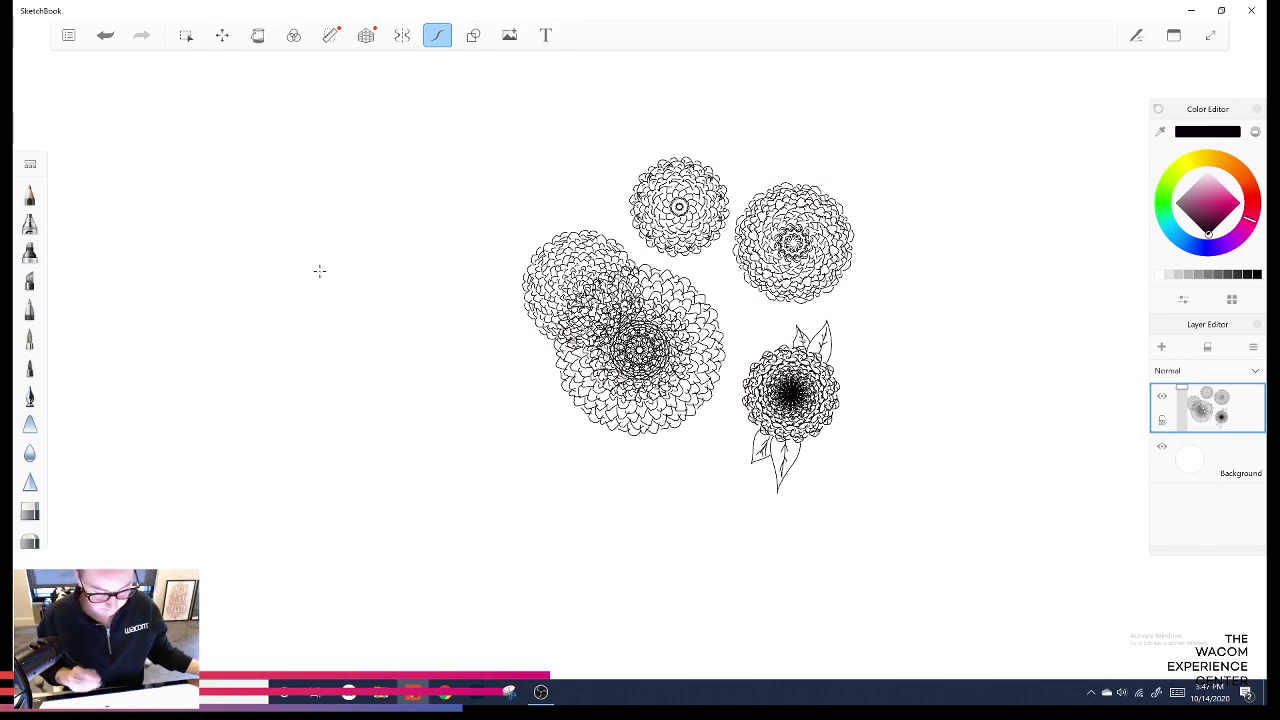
mouse_move(686, 267)
left_mouse_down()
mouse_move(715, 251)
mouse_move(717, 297)
mouse_move(699, 306)
mouse_move(706, 267)
left_mouse_up()
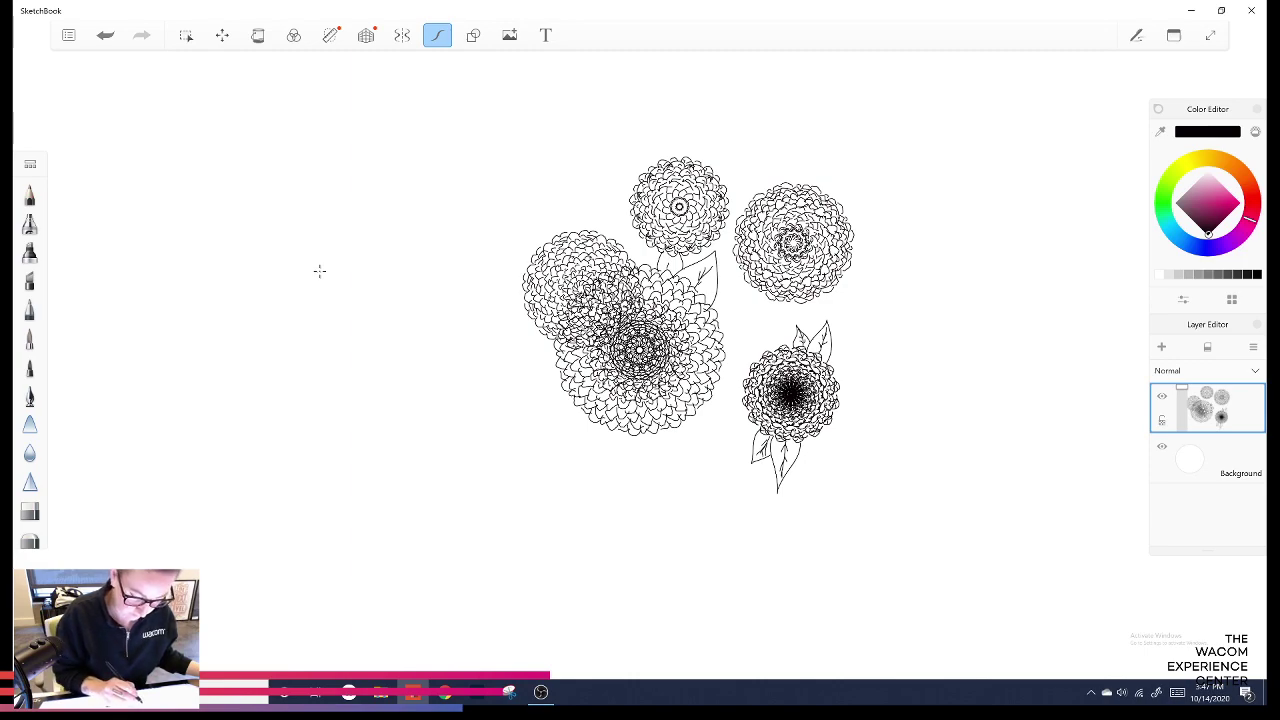
mouse_move(550, 338)
left_mouse_down()
mouse_move(503, 447)
mouse_move(586, 416)
left_mouse_up()
key("ctrl+z")
mouse_move(550, 338)
left_mouse_down()
mouse_move(508, 418)
mouse_move(590, 428)
mouse_move(558, 397)
mouse_move(570, 468)
left_mouse_up()
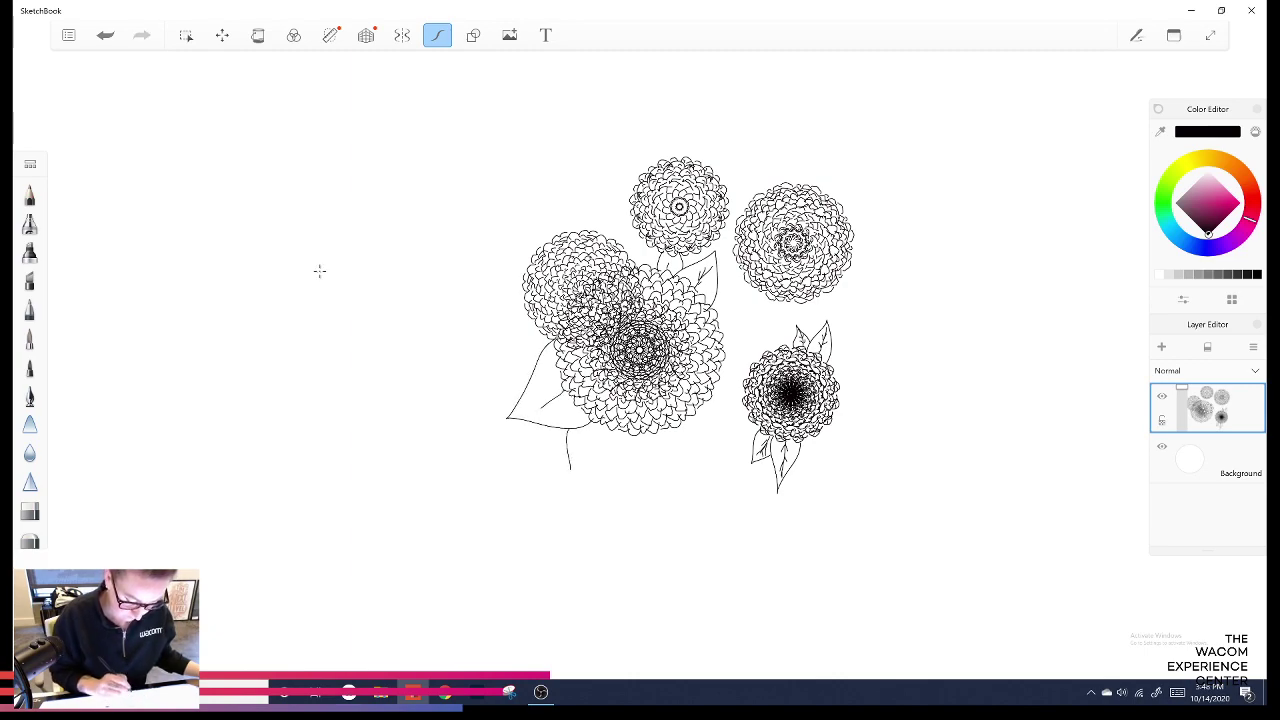
key("ctrl+z")
key("ctrl+z")
key("ctrl+z")
key("ctrl+z")
key("ctrl+z")
Draw two pointed leaves with veins on the lower-left edge of the large flower.
mouse_move(549, 351)
left_mouse_down()
mouse_move(526, 416)
mouse_move(562, 406)
left_mouse_up()
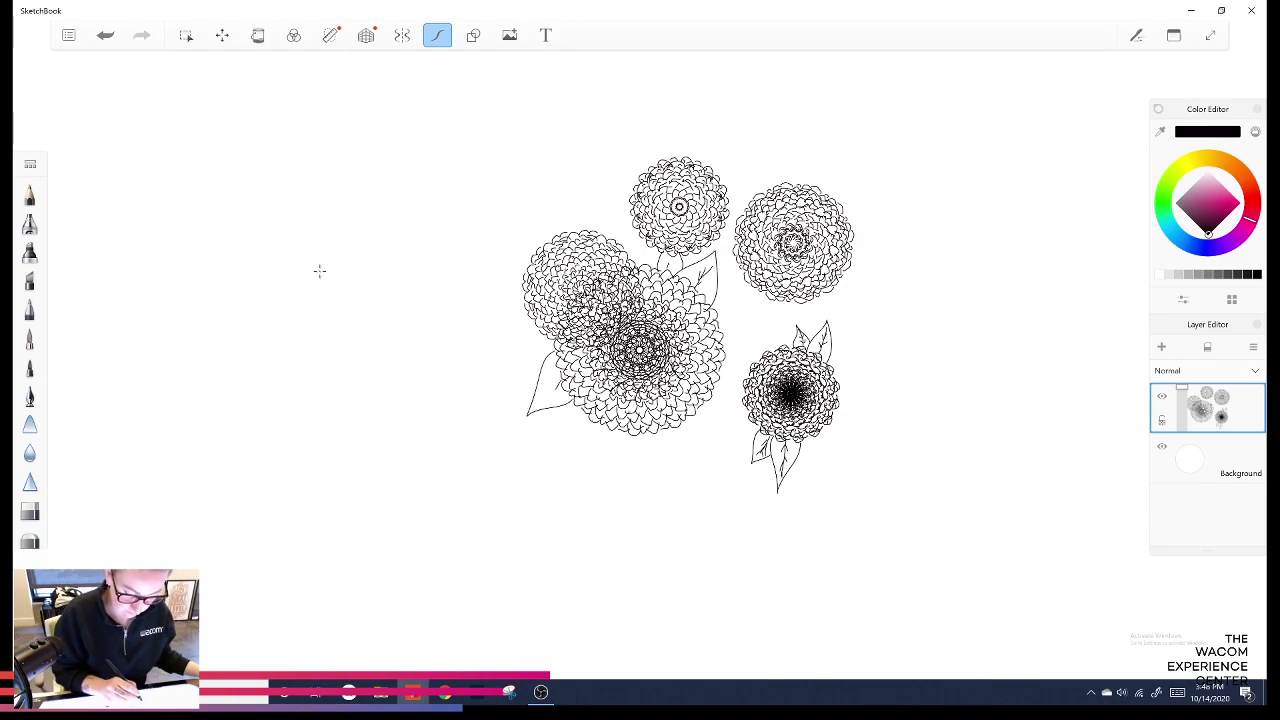
mouse_move(534, 339)
left_mouse_down()
mouse_move(511, 360)
mouse_move(542, 372)
left_mouse_up()
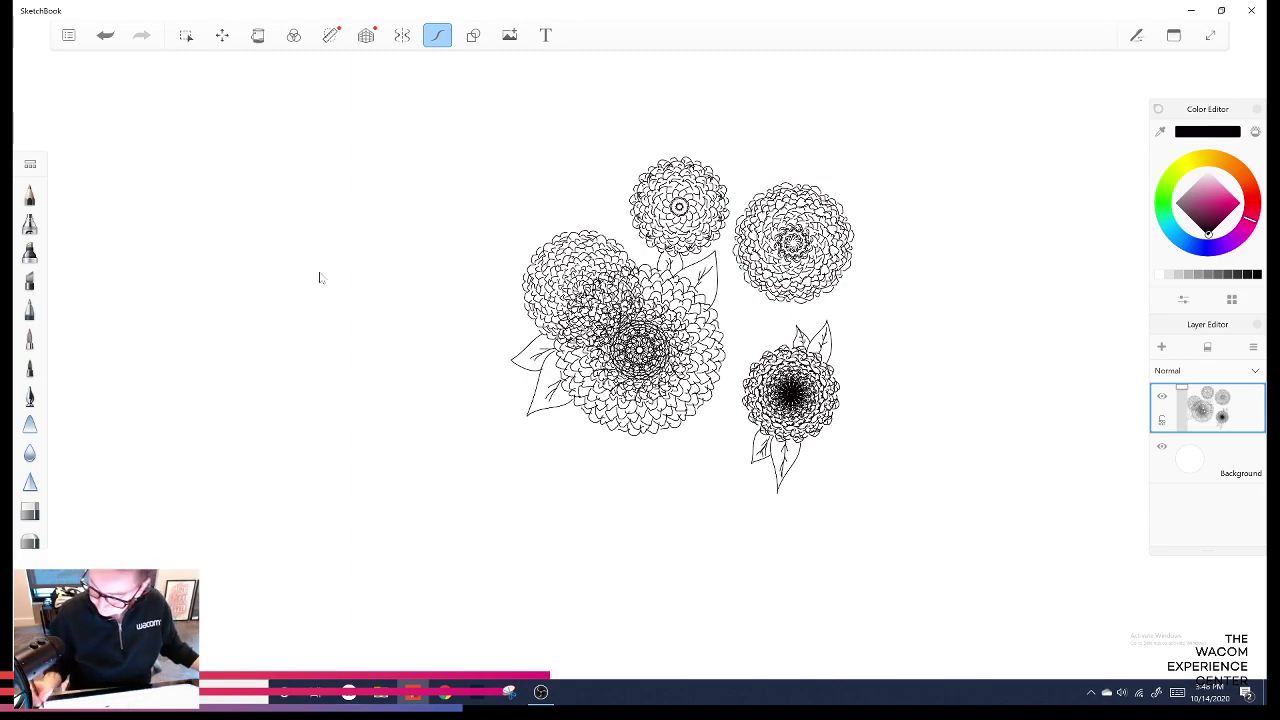
Add a new layer beneath the line art and choose a light orange colour.
key("ctrl+shift+n")
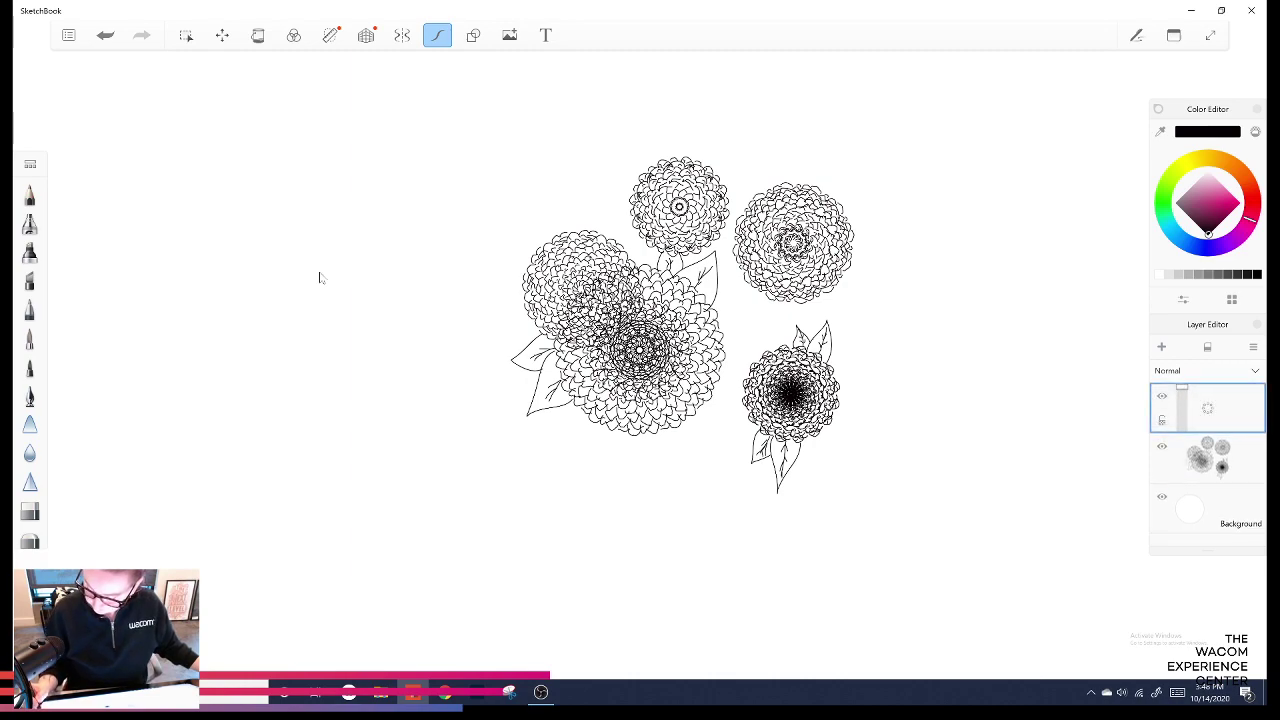
left_click(1234, 204)
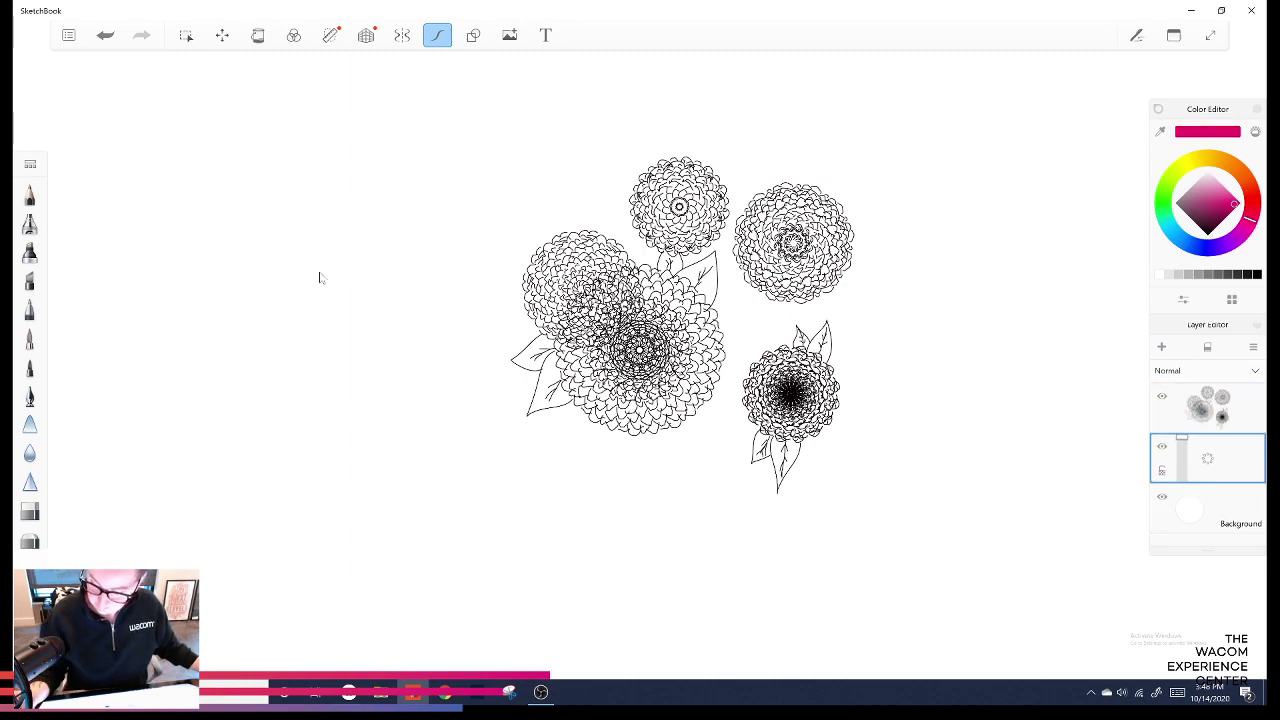
mouse_move(1250, 219)
left_mouse_down()
mouse_move(1247, 181)
mouse_move(1216, 182)
mouse_move(1243, 176)
mouse_move(1219, 193)
mouse_move(1243, 175)
mouse_move(1234, 167)
mouse_move(1222, 190)
left_mouse_up()
left_click(1223, 193)
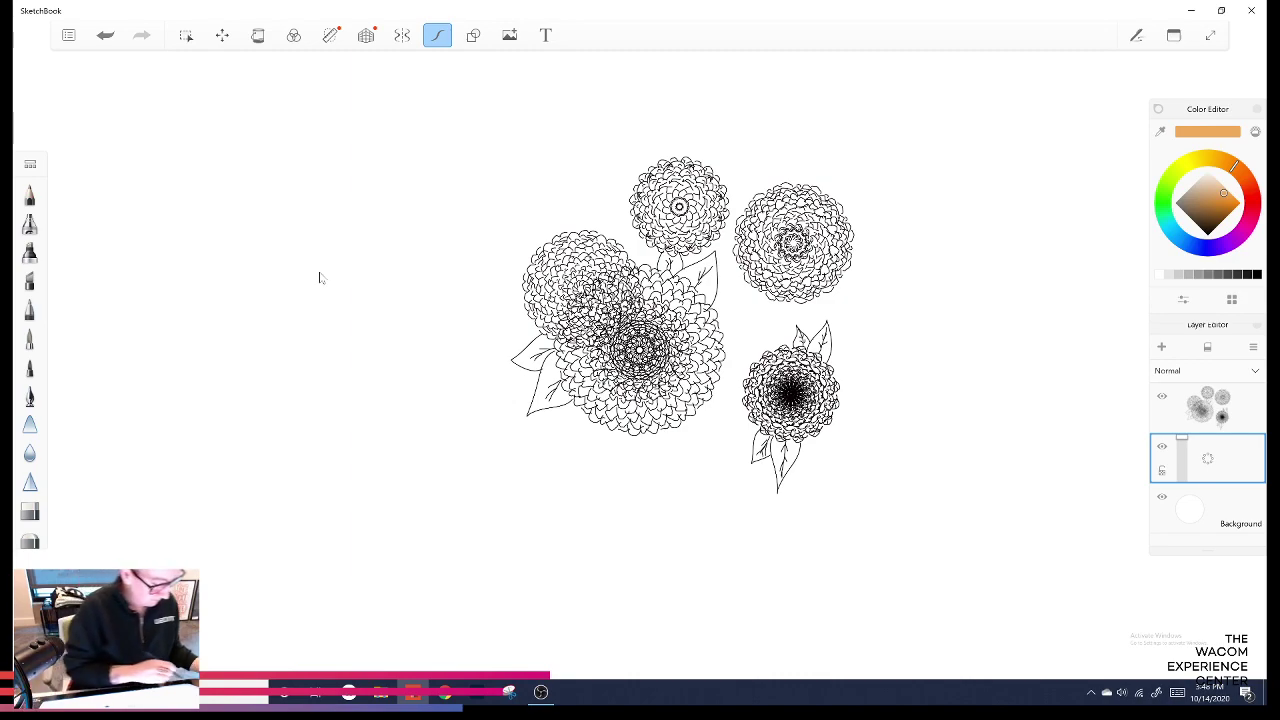
With the Texture Essentials Watercolor brush, tint the large flower light orange from its centre outward and its outer petals pale yellow.
left_click(30, 164)
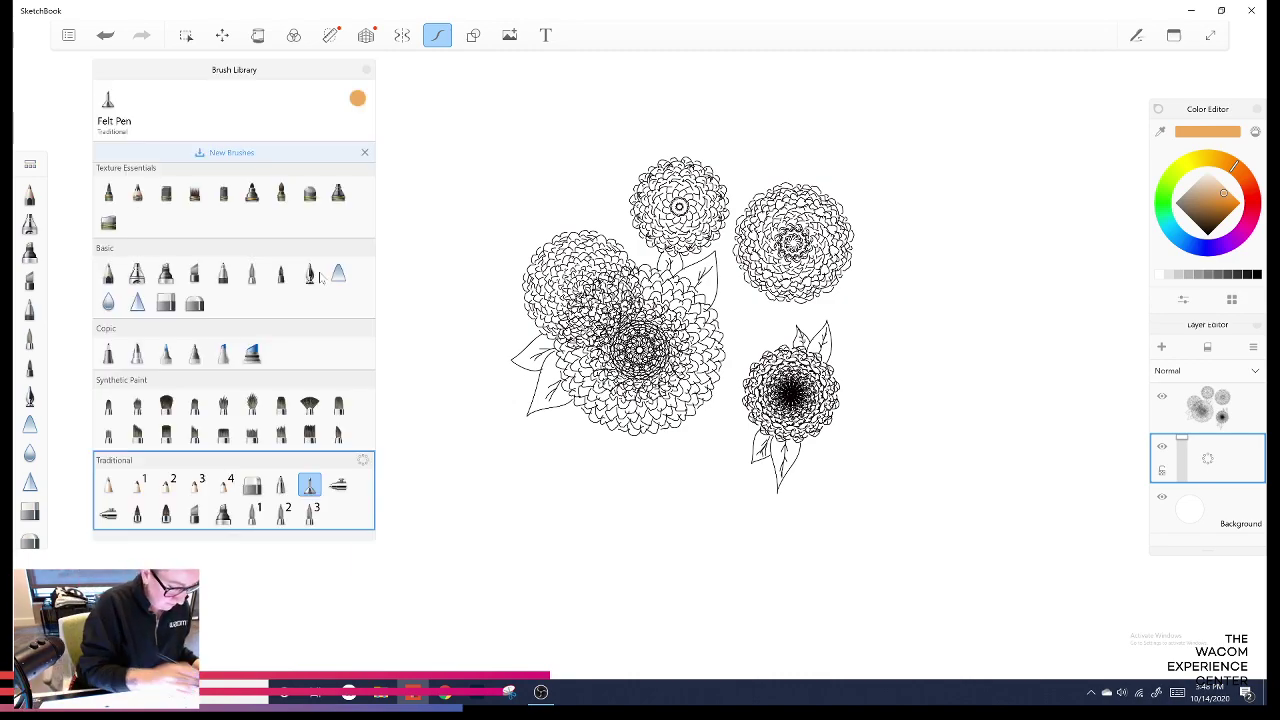
left_click_drag(234, 70, 178, 92)
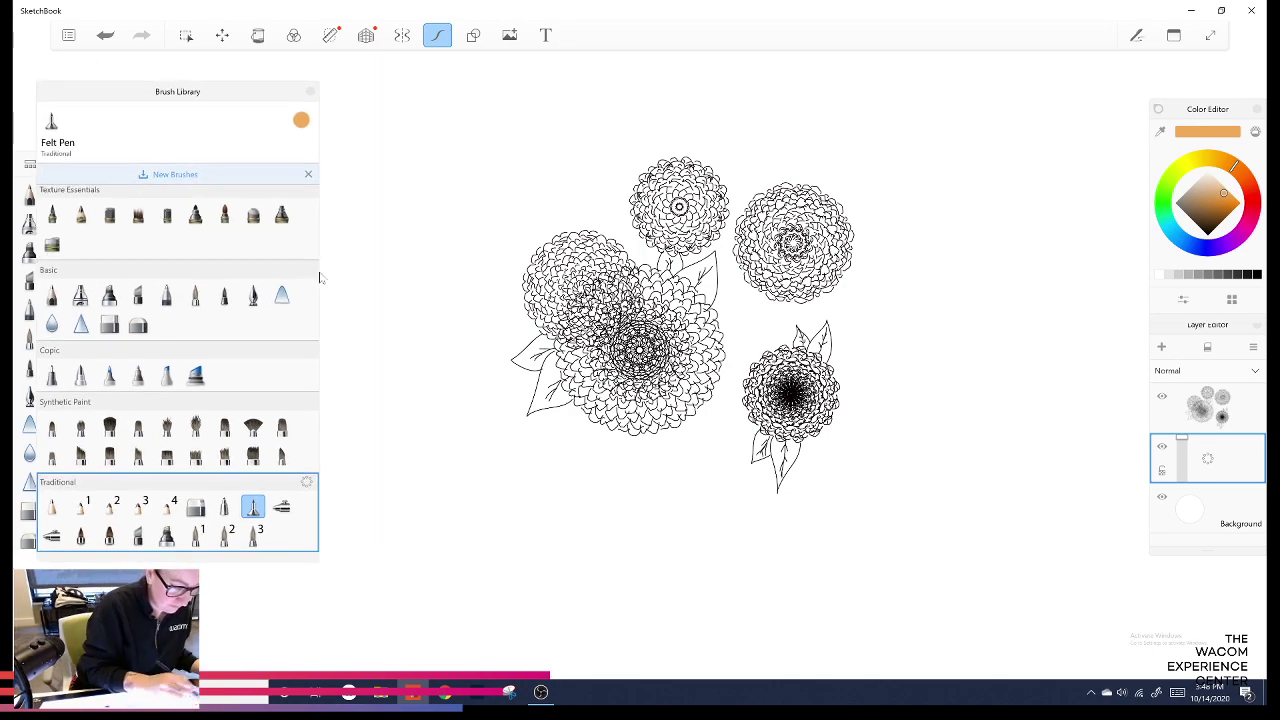
left_click(224, 215)
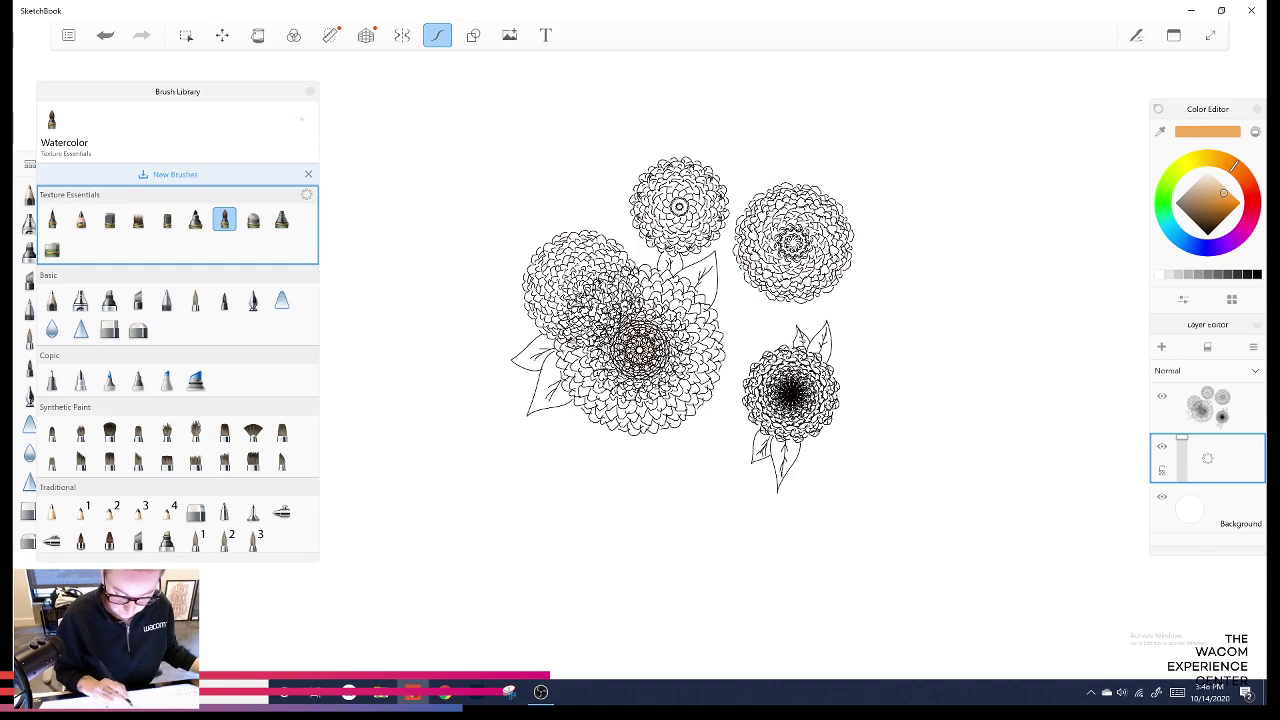
mouse_move(612, 388)
left_mouse_down()
mouse_move(675, 317)
mouse_move(681, 345)
mouse_move(644, 396)
left_mouse_up()
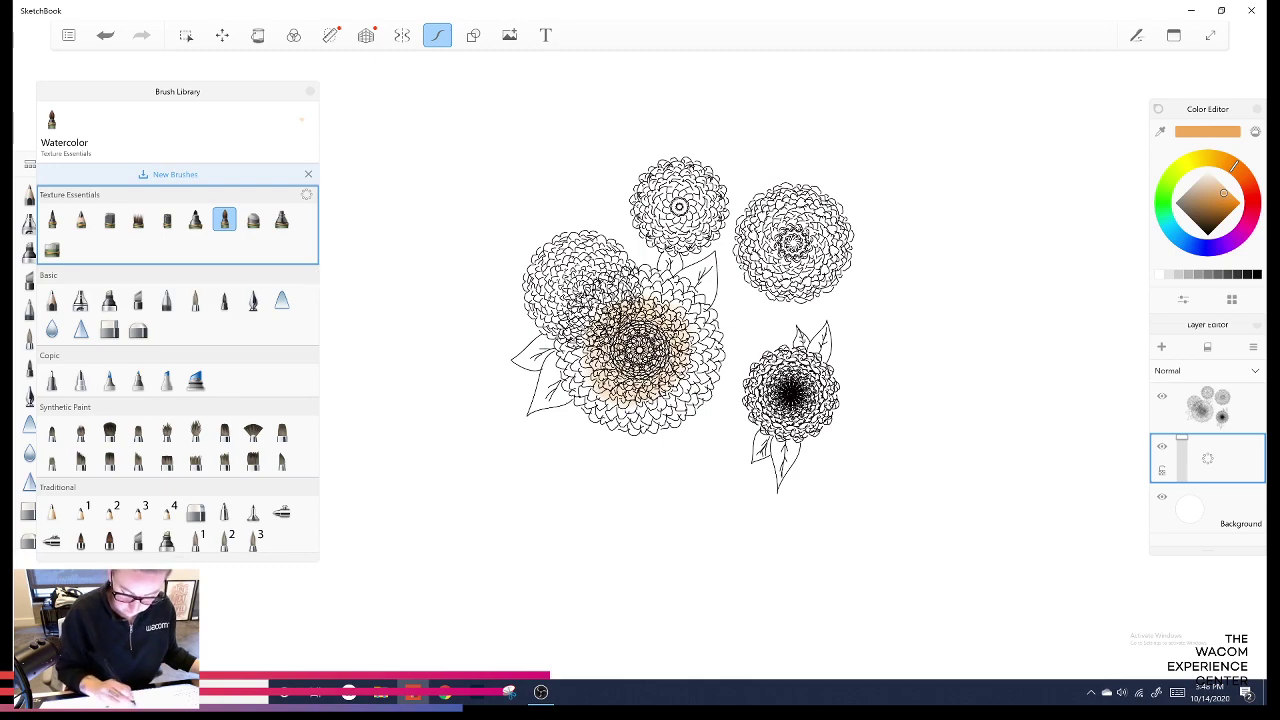
left_click_drag(648, 296, 631, 407)
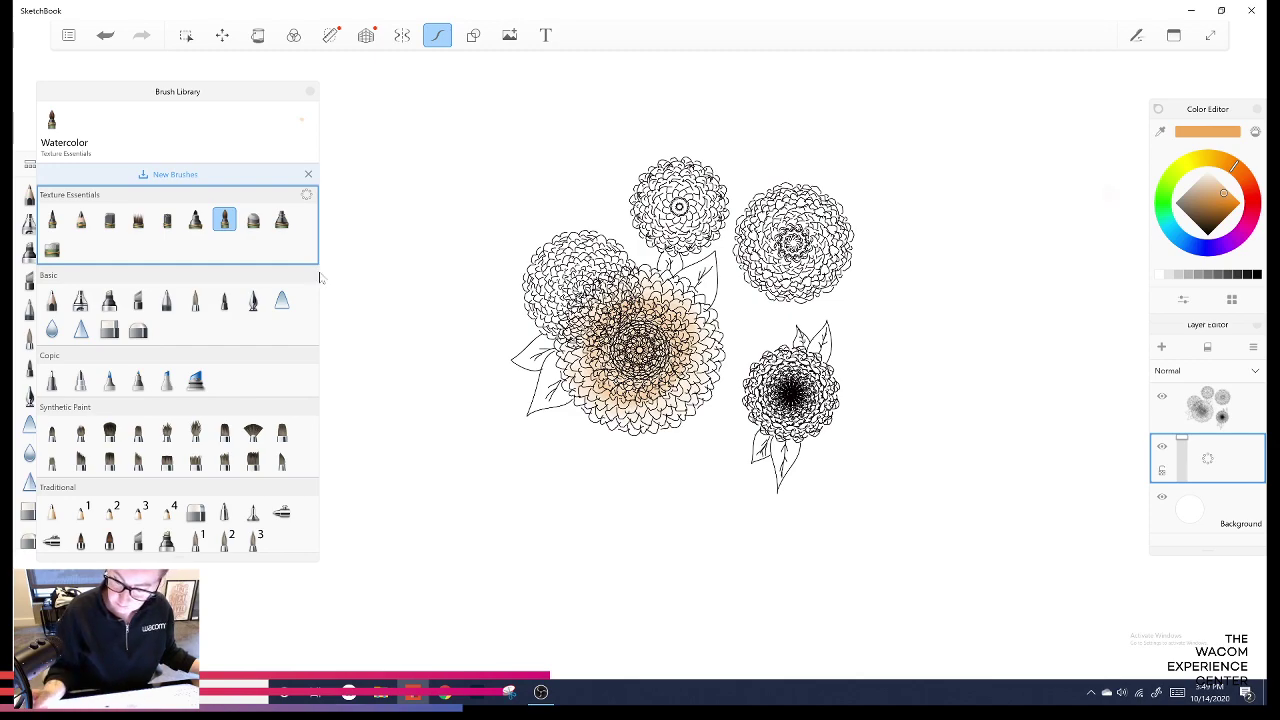
left_click(1203, 158)
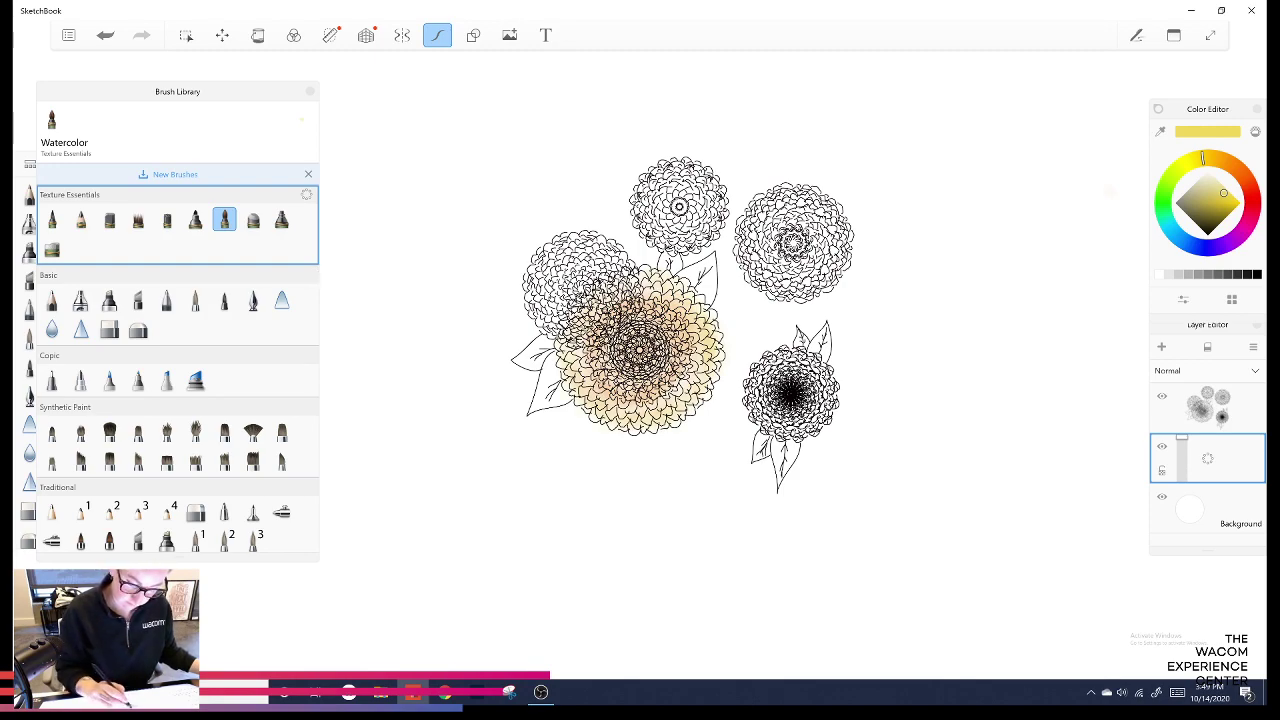
Deepen the large flower's centre and middle petals with progressively darker orange washes.
left_click(1240, 171)
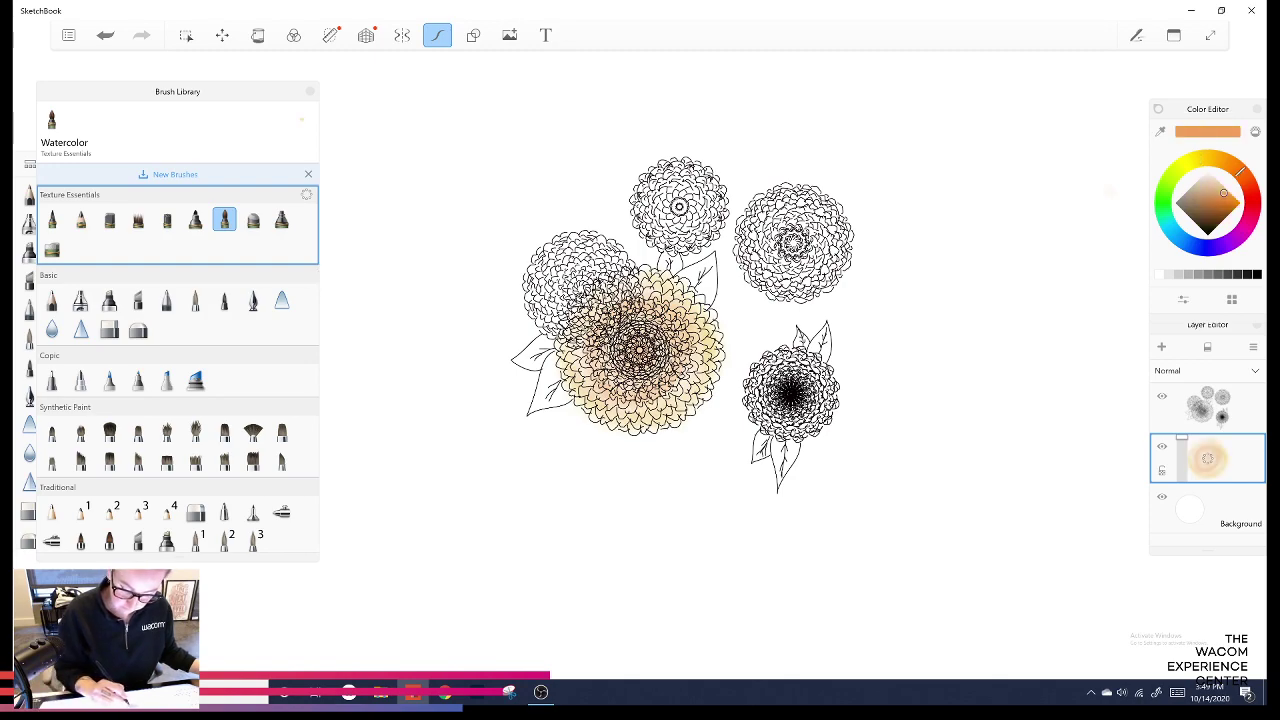
left_click(1226, 198)
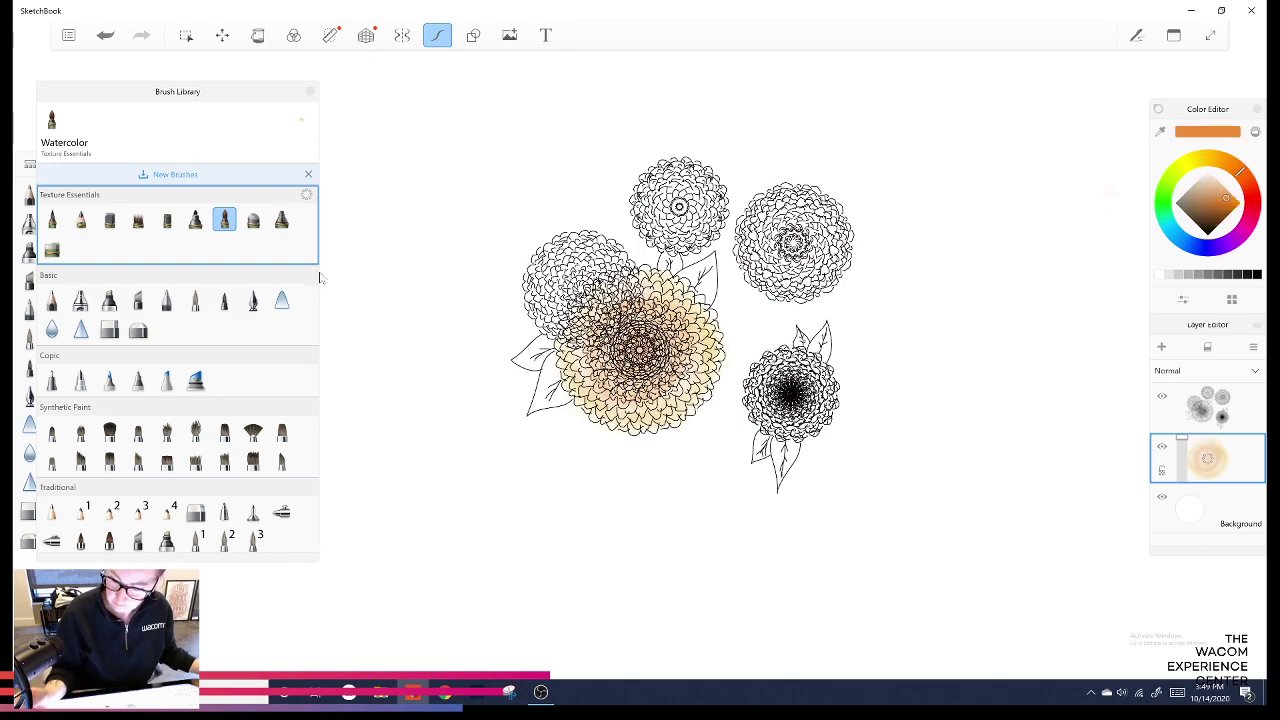
left_click(646, 316)
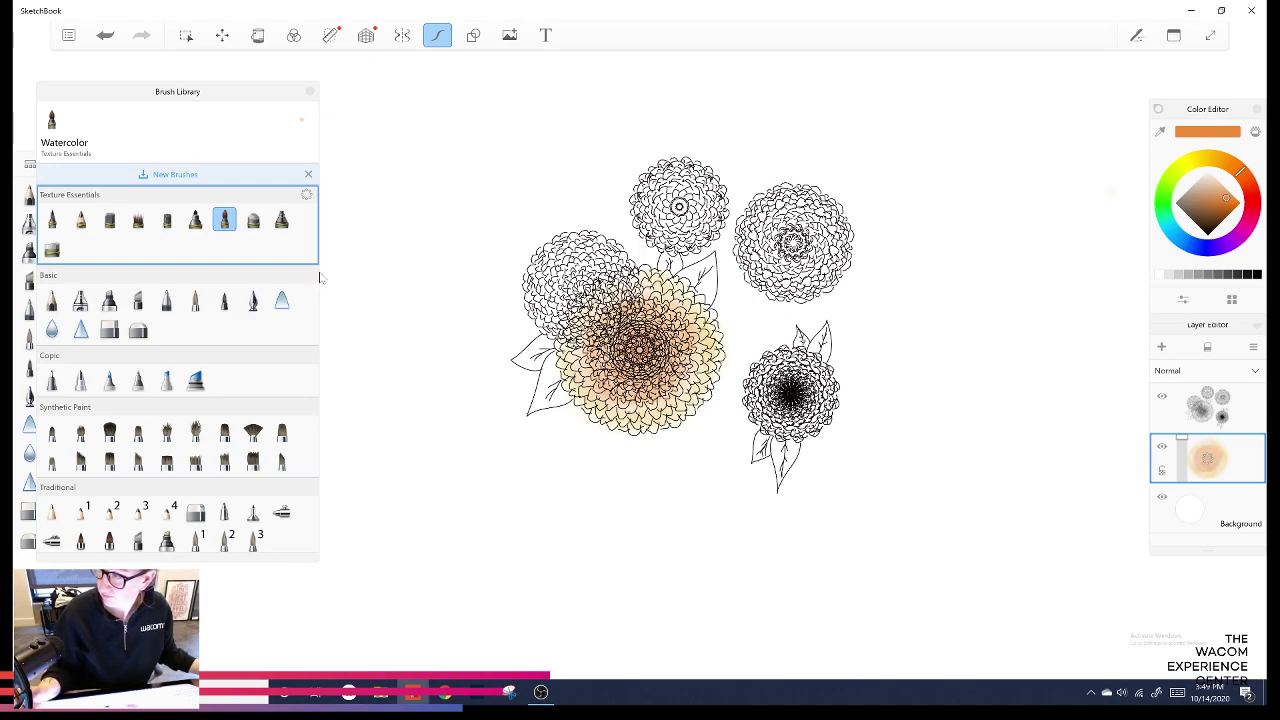
left_click(1232, 199)
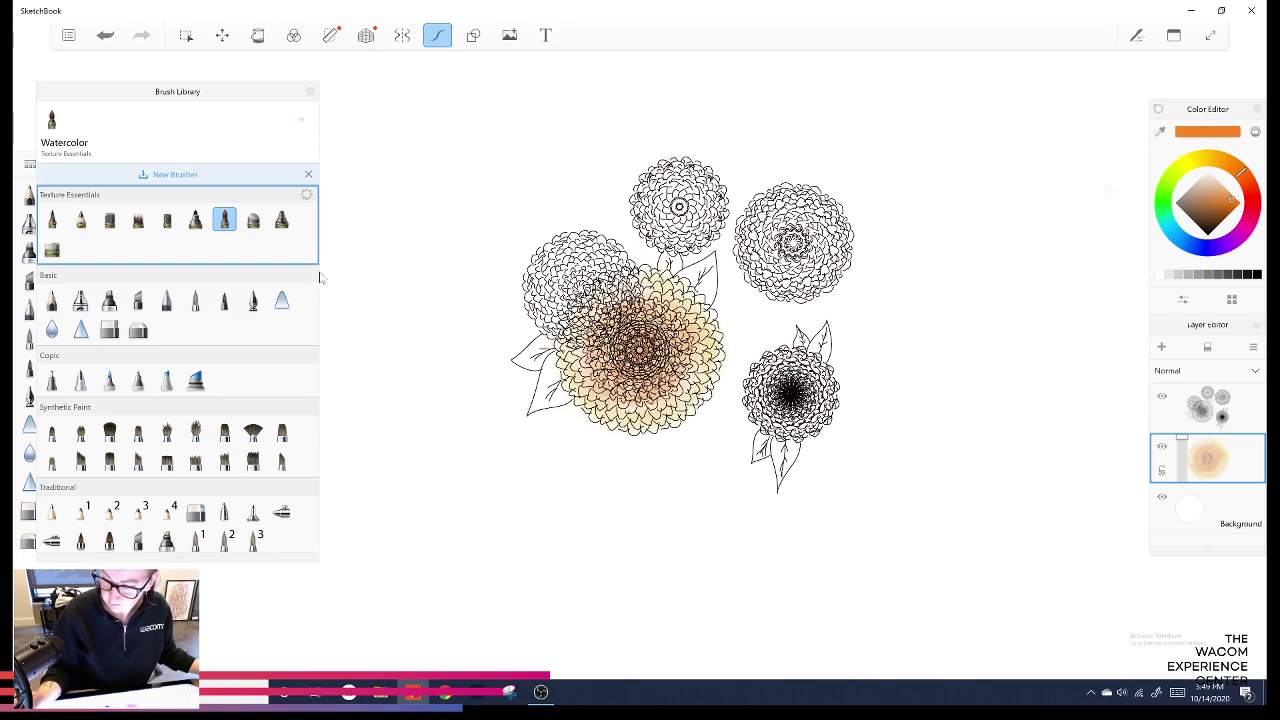
left_click_drag(1232, 200, 1231, 207)
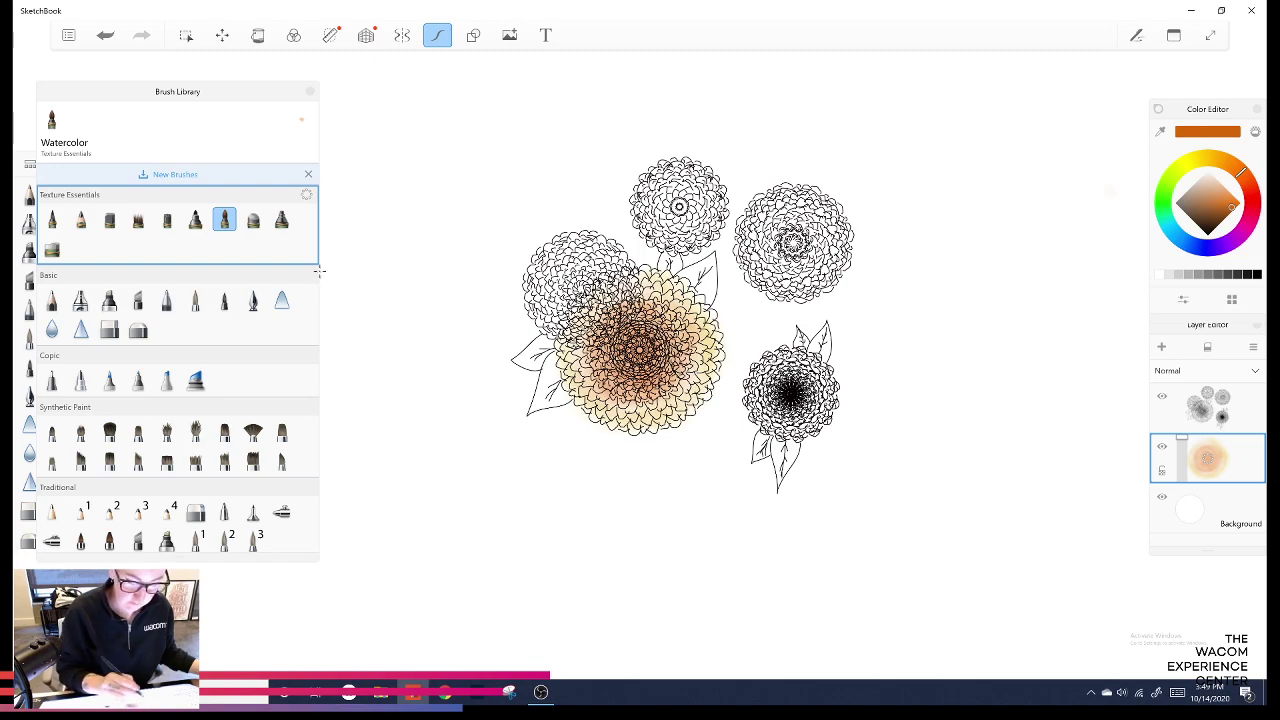
mouse_move(622, 398)
left_mouse_down()
mouse_move(652, 398)
mouse_move(684, 362)
left_mouse_up()
left_click_drag(668, 314, 640, 302)
mouse_move(672, 394)
left_mouse_down()
mouse_move(650, 412)
mouse_move(601, 400)
left_mouse_up()
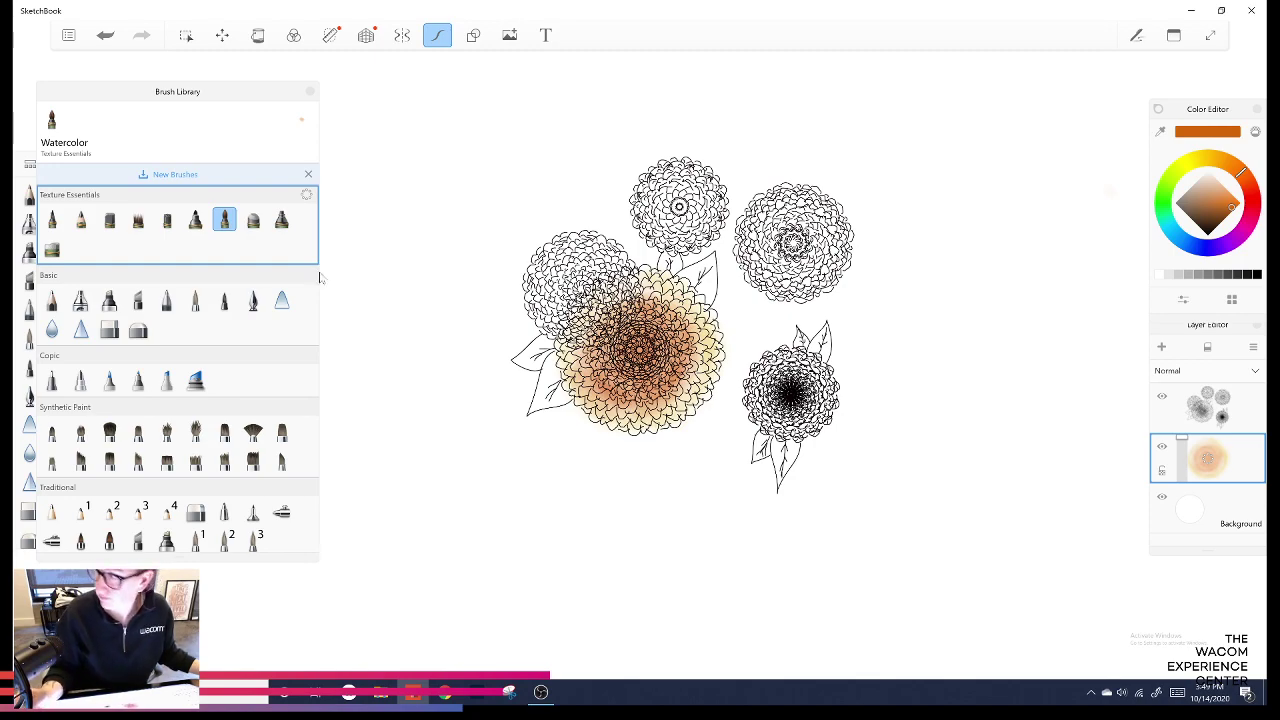
Strengthen the large flower's outer petals with a golden yellow wash.
left_click(1199, 158)
left_click(1230, 199)
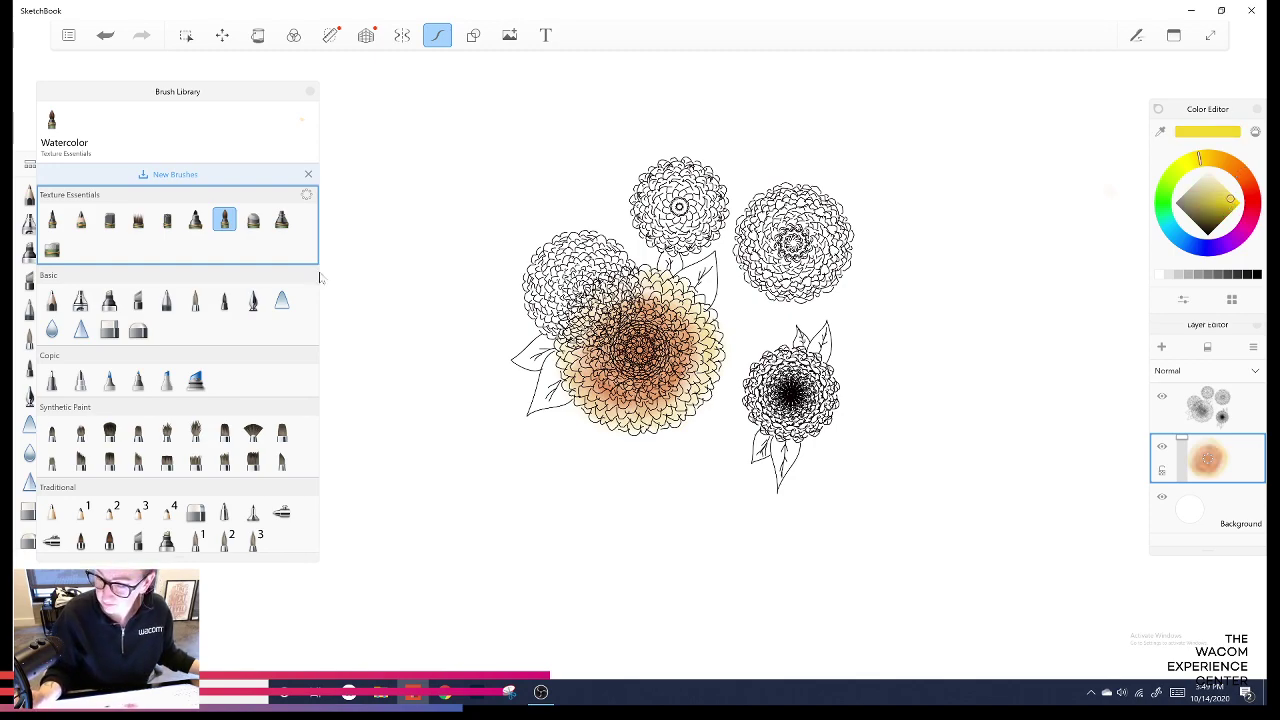
left_click_drag(1199, 158, 1209, 158)
left_click(1233, 201)
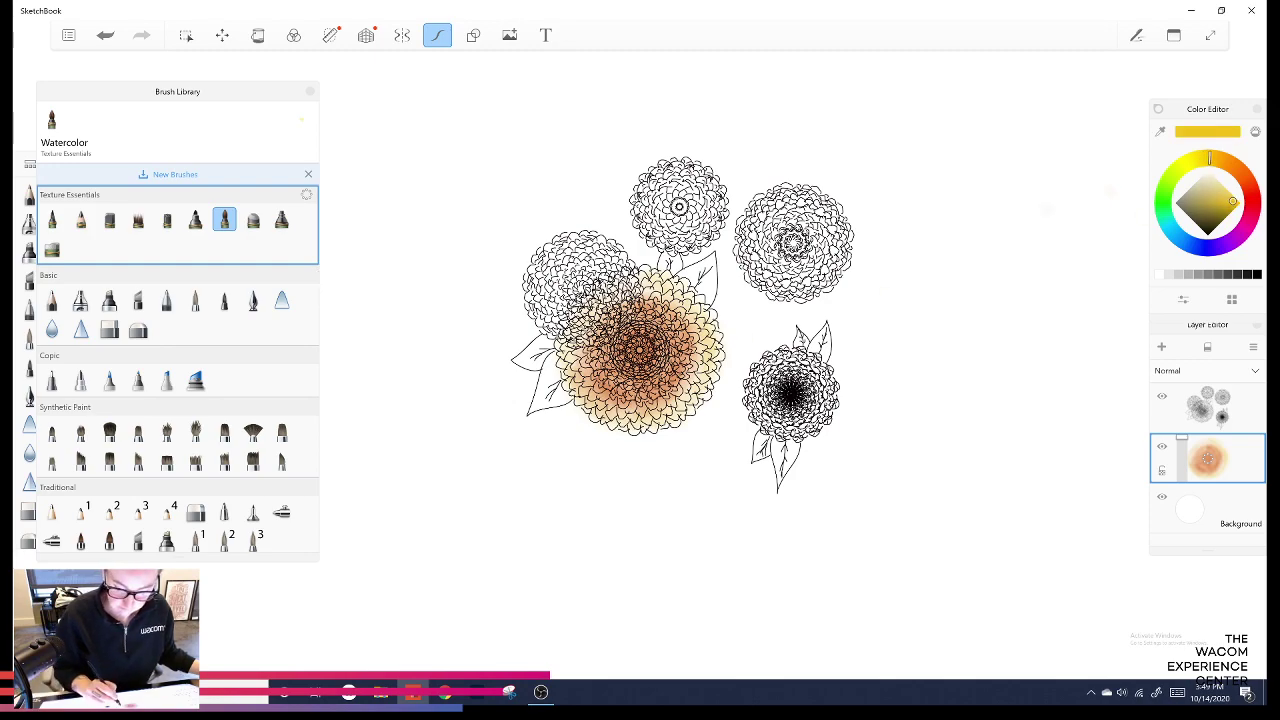
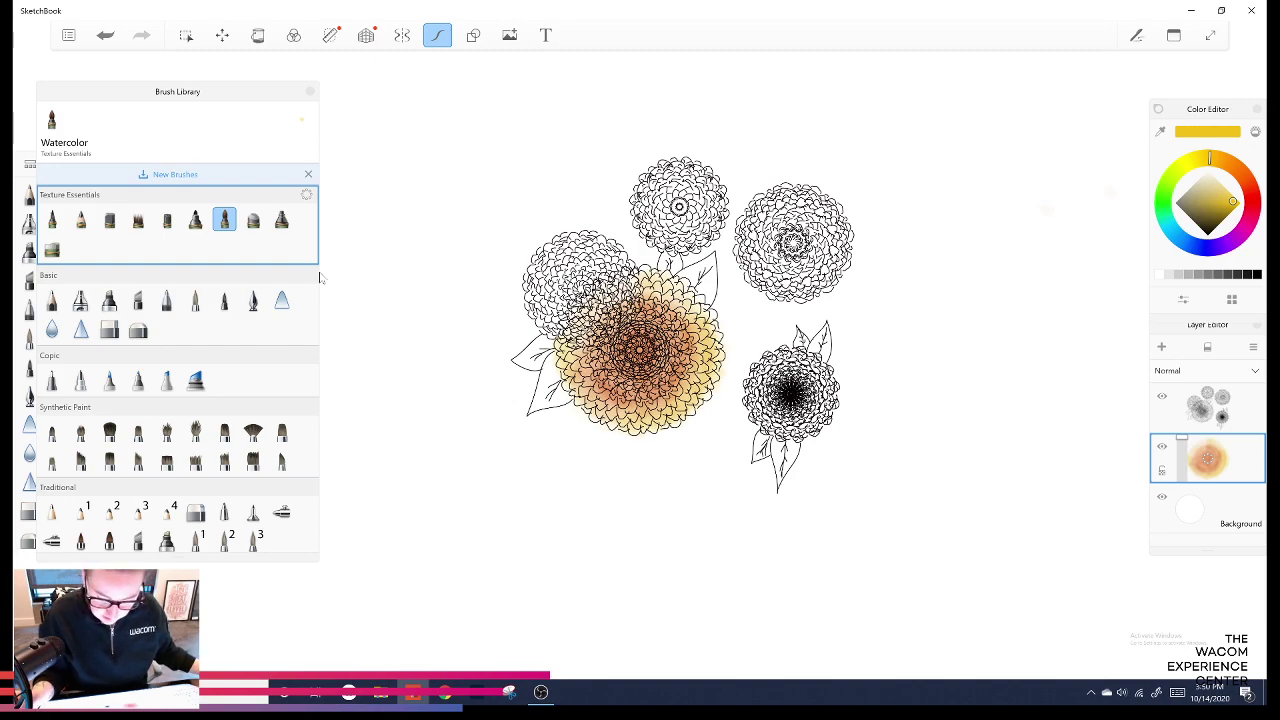
Paint the upper-right flower in crimson from its centre to the outer petals and deepen its middle with darker crimson.
left_click(1252, 208)
left_click(1232, 203)
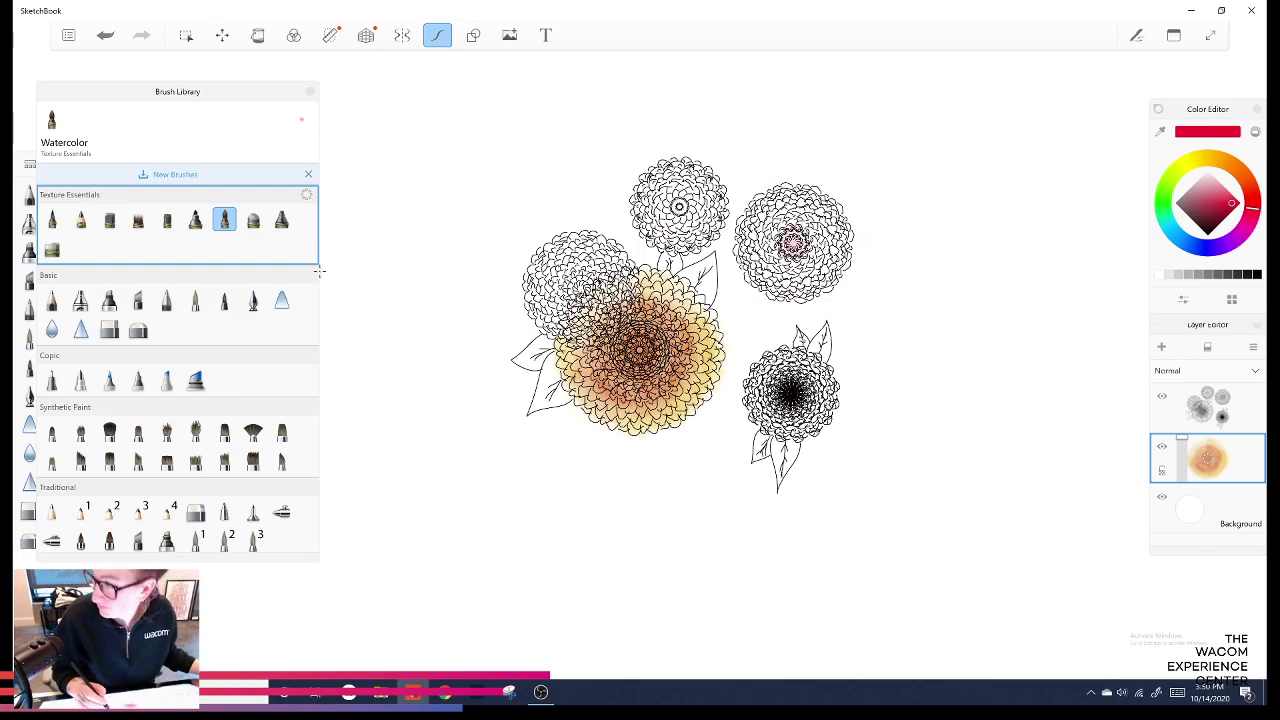
mouse_move(788, 243)
left_mouse_down()
mouse_move(801, 236)
mouse_move(806, 249)
mouse_move(779, 234)
mouse_move(788, 225)
mouse_move(813, 243)
mouse_move(782, 234)
mouse_move(820, 252)
left_mouse_up()
mouse_move(790, 272)
left_mouse_down()
mouse_move(810, 276)
mouse_move(774, 270)
left_mouse_up()
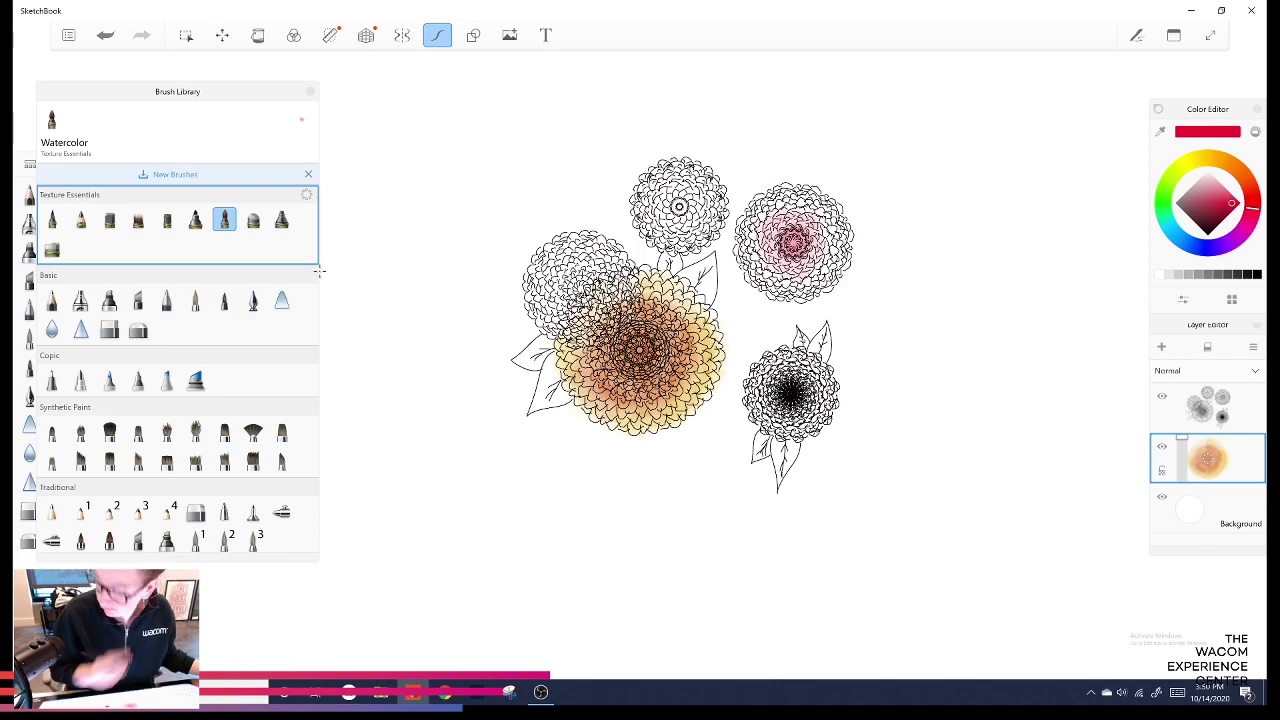
mouse_move(774, 258)
left_mouse_down()
mouse_move(771, 228)
mouse_move(762, 246)
mouse_move(806, 230)
mouse_move(783, 243)
mouse_move(758, 224)
mouse_move(820, 224)
mouse_move(798, 242)
mouse_move(796, 222)
mouse_move(816, 240)
mouse_move(826, 226)
mouse_move(832, 268)
mouse_move(766, 276)
mouse_move(744, 212)
left_mouse_up()
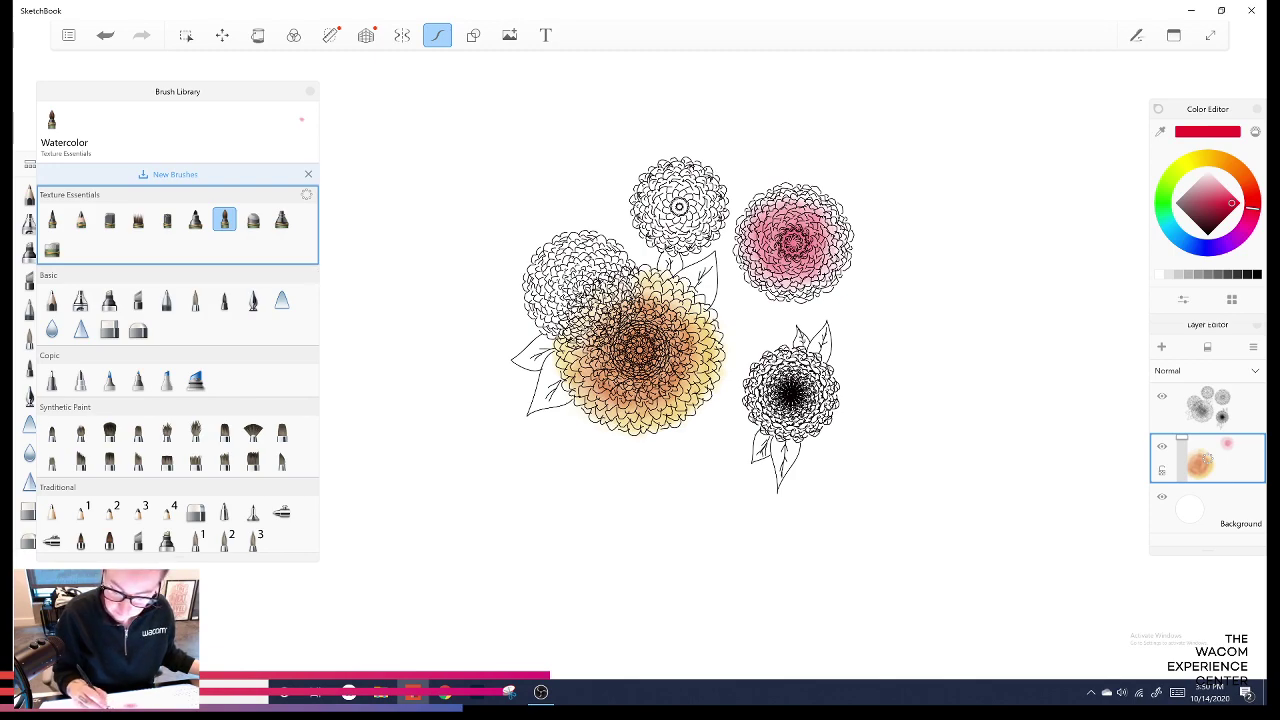
left_click_drag(814, 278, 766, 280)
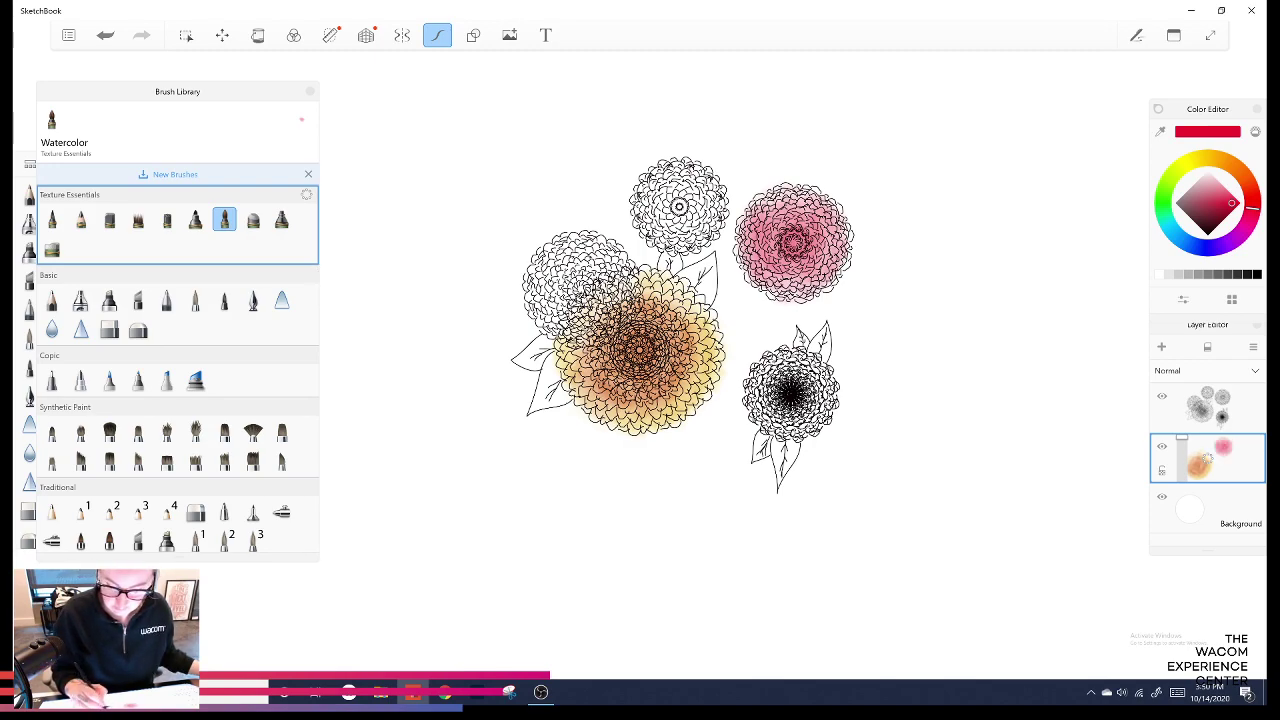
left_click(1225, 209)
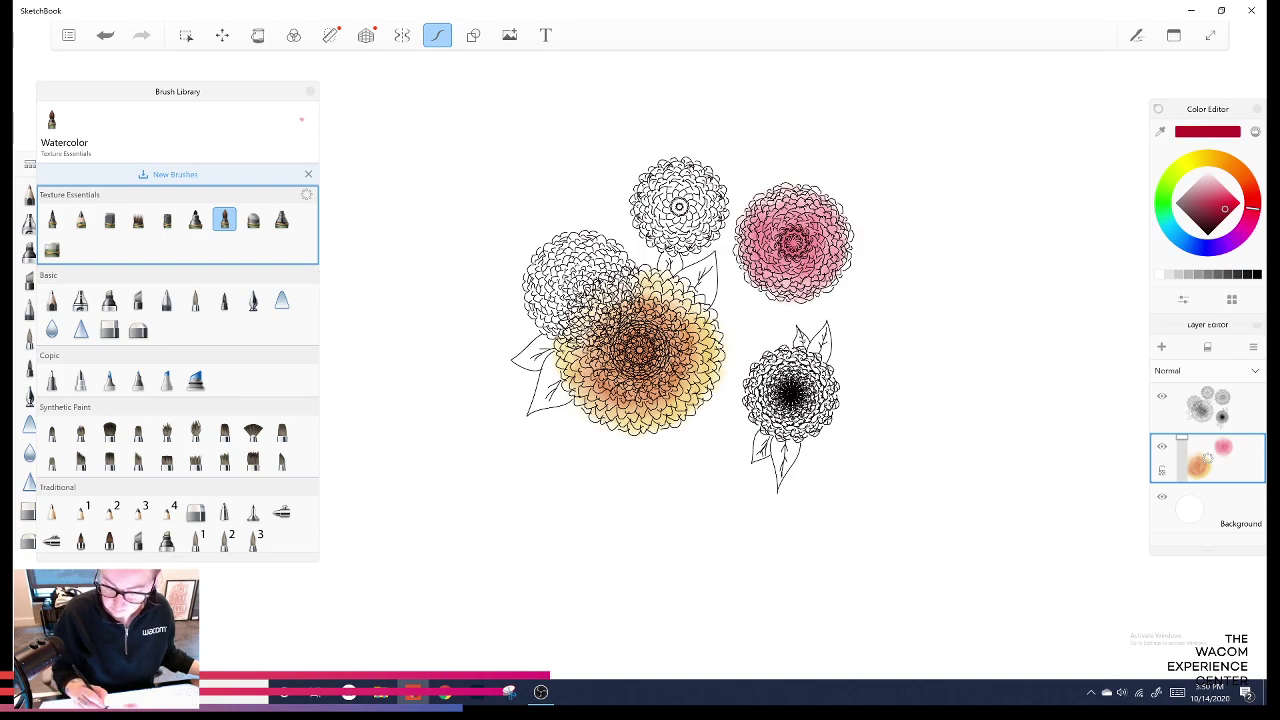
mouse_move(777, 232)
left_mouse_down()
mouse_move(772, 250)
mouse_move(768, 234)
mouse_move(791, 266)
mouse_move(820, 232)
mouse_move(791, 213)
left_mouse_up()
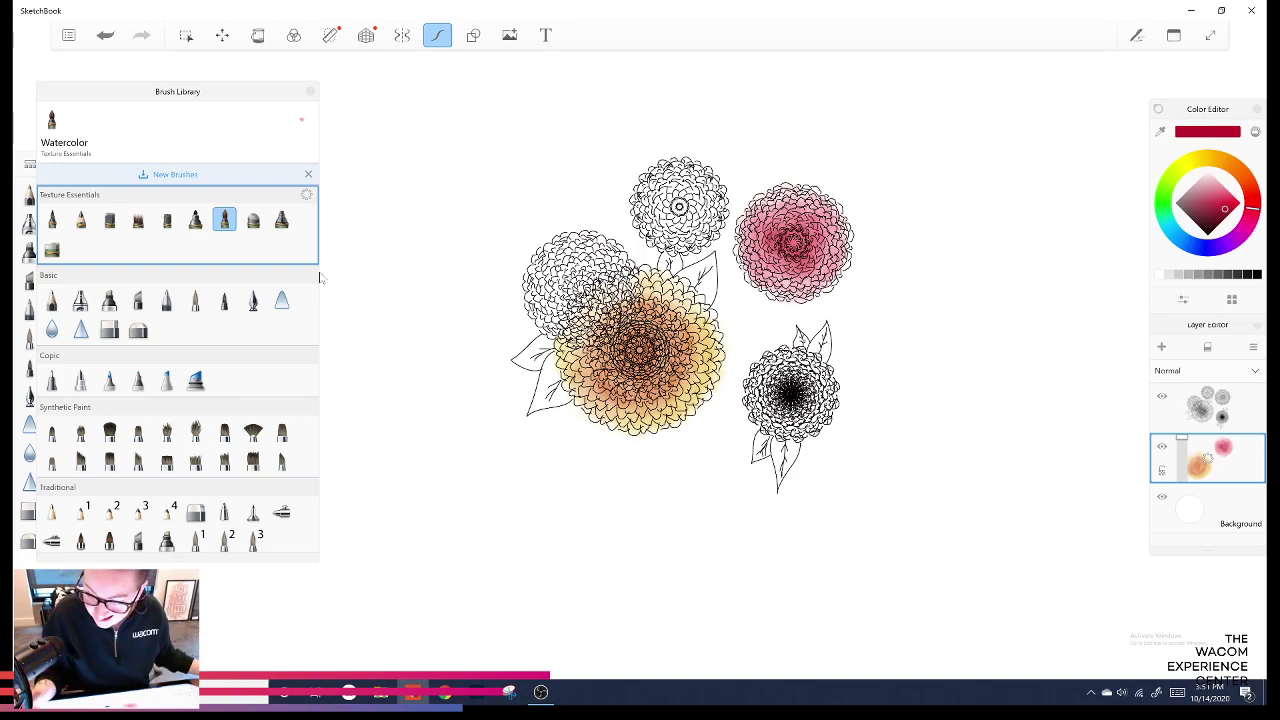
Tint the uncoloured top flower with a red wash from its centre out to the outer petals.
left_click(1251, 190)
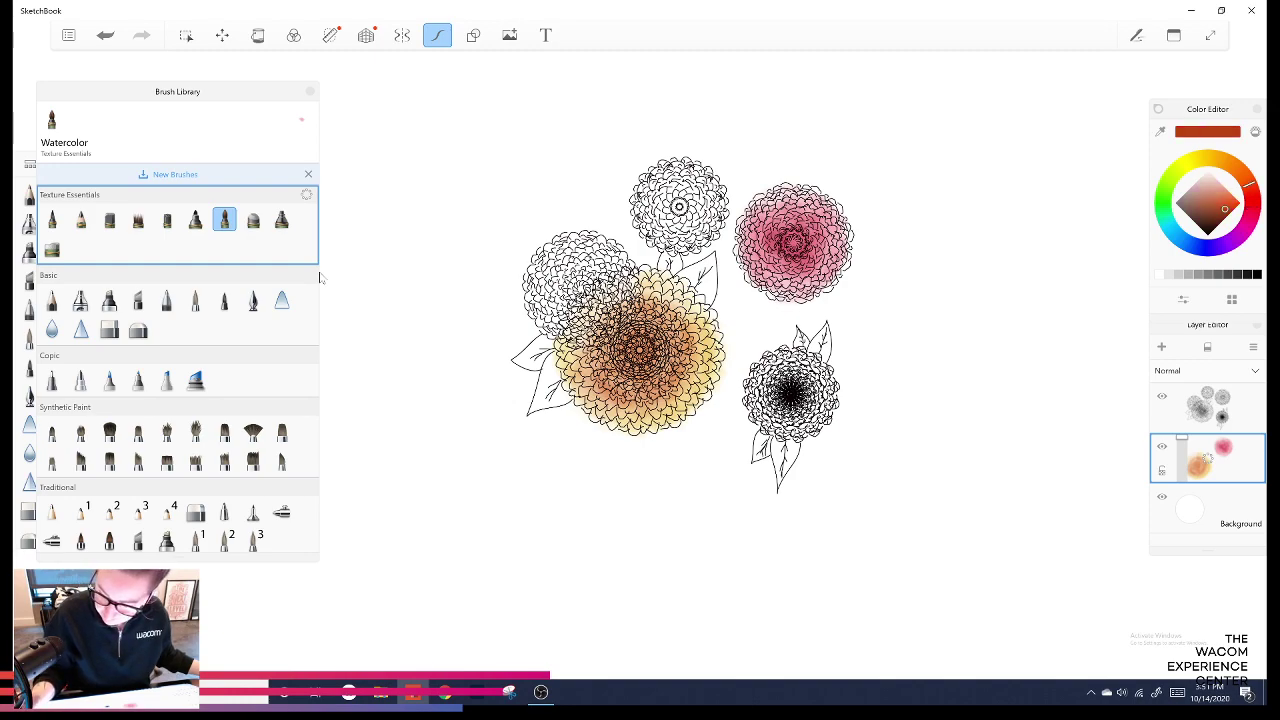
left_click_drag(1225, 209, 1228, 207)
left_click(1252, 197)
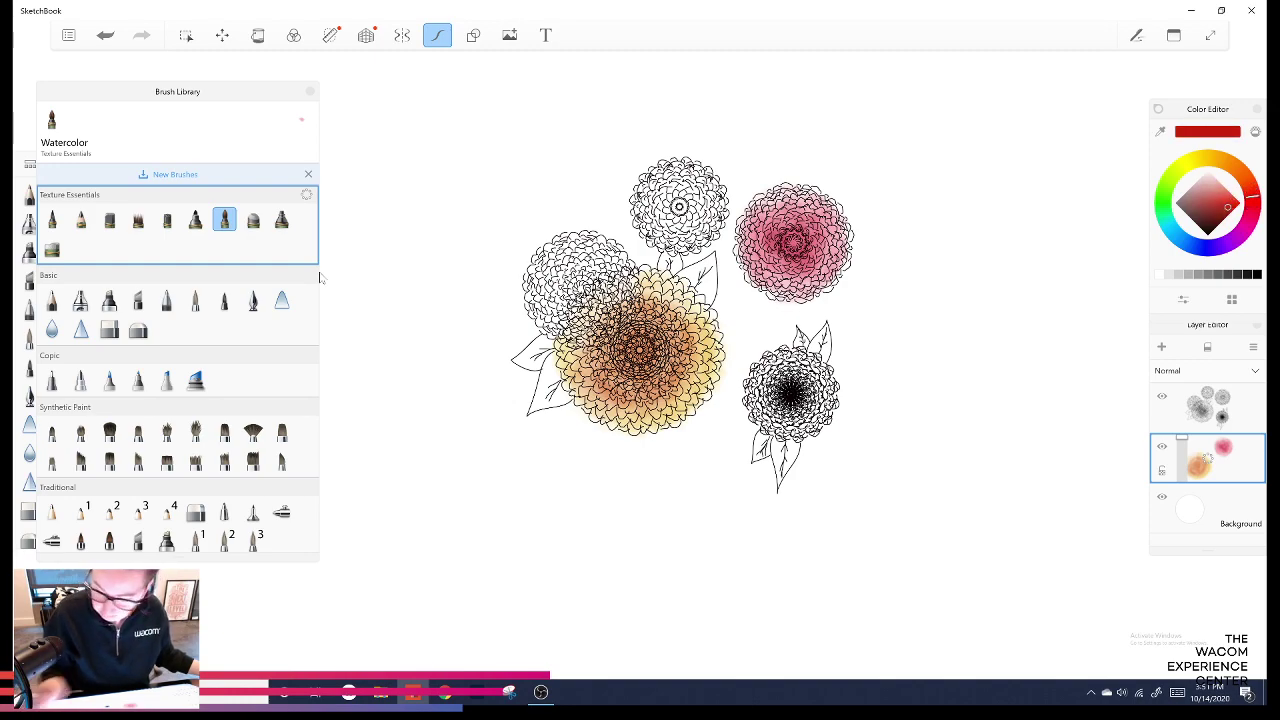
mouse_move(680, 208)
left_mouse_down()
mouse_move(664, 216)
mouse_move(688, 211)
mouse_move(686, 194)
mouse_move(694, 214)
mouse_move(657, 205)
mouse_move(653, 236)
mouse_move(645, 189)
mouse_move(688, 174)
mouse_move(703, 224)
left_mouse_up()
mouse_move(664, 180)
left_mouse_down()
mouse_move(649, 216)
mouse_move(674, 223)
mouse_move(668, 236)
left_mouse_up()
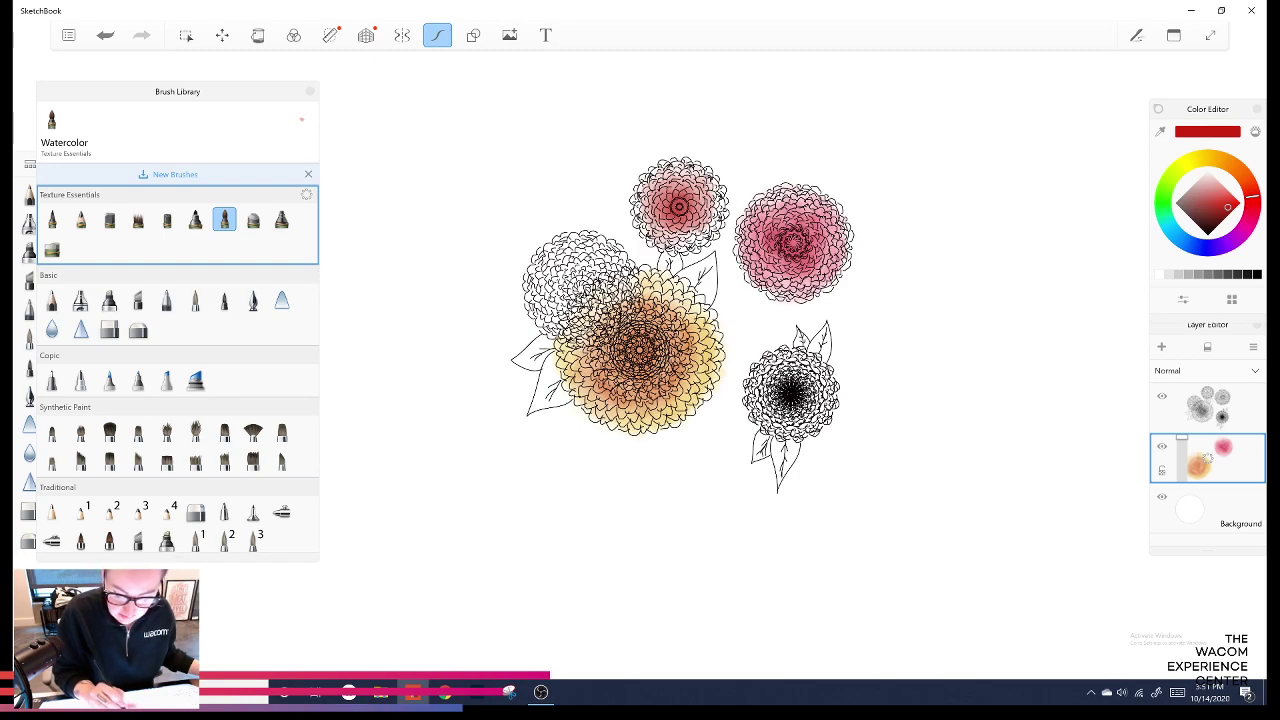
left_click(708, 229)
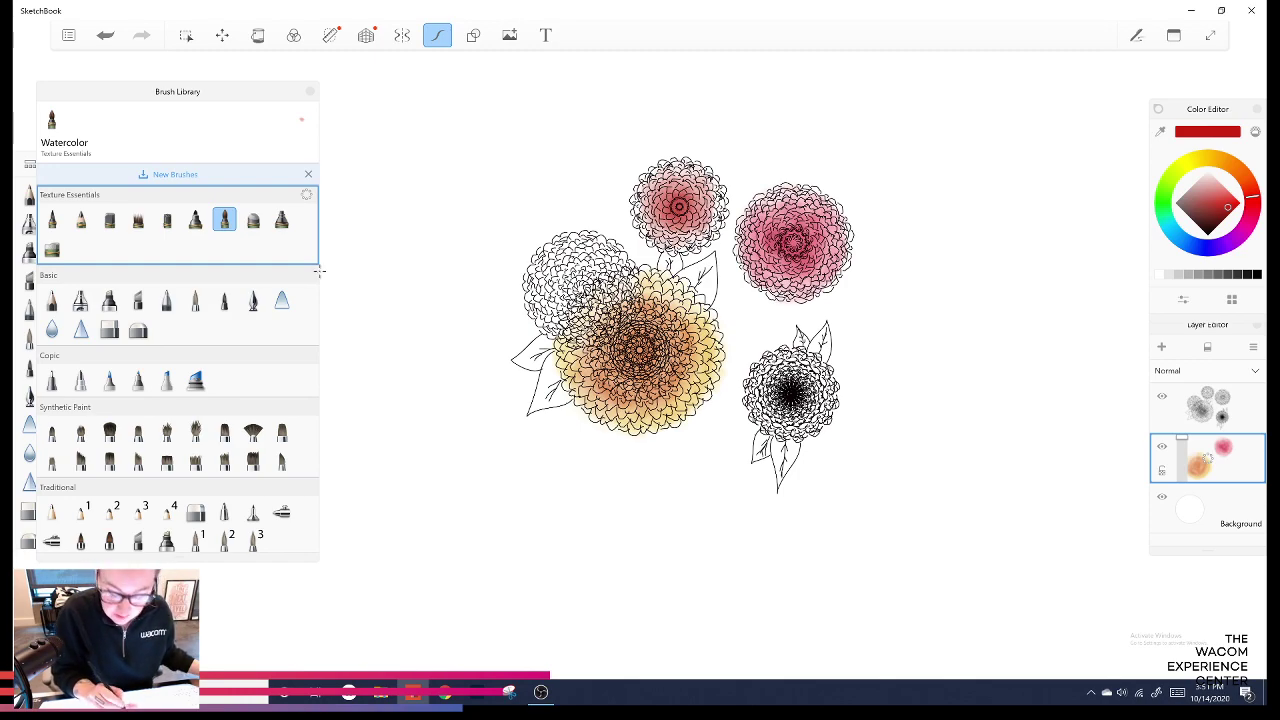
mouse_move(655, 178)
left_mouse_down()
mouse_move(638, 228)
mouse_move(669, 243)
mouse_move(705, 229)
mouse_move(688, 237)
left_mouse_up()
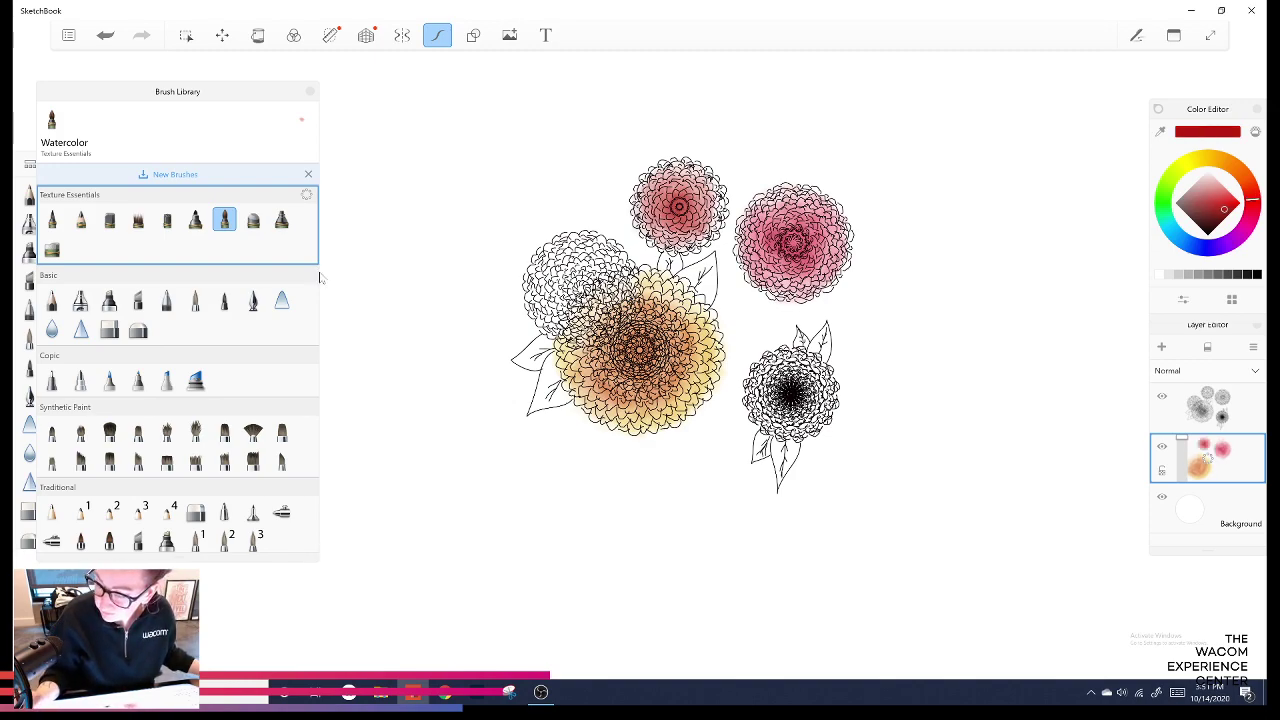
Deepen the top flower's centre and middle petals with darker red and brownish-red washes.
mouse_move(667, 191)
left_mouse_down()
mouse_move(677, 187)
mouse_move(645, 232)
mouse_move(642, 190)
mouse_move(692, 172)
mouse_move(708, 220)
mouse_move(717, 212)
mouse_move(685, 243)
mouse_move(690, 187)
left_mouse_up()
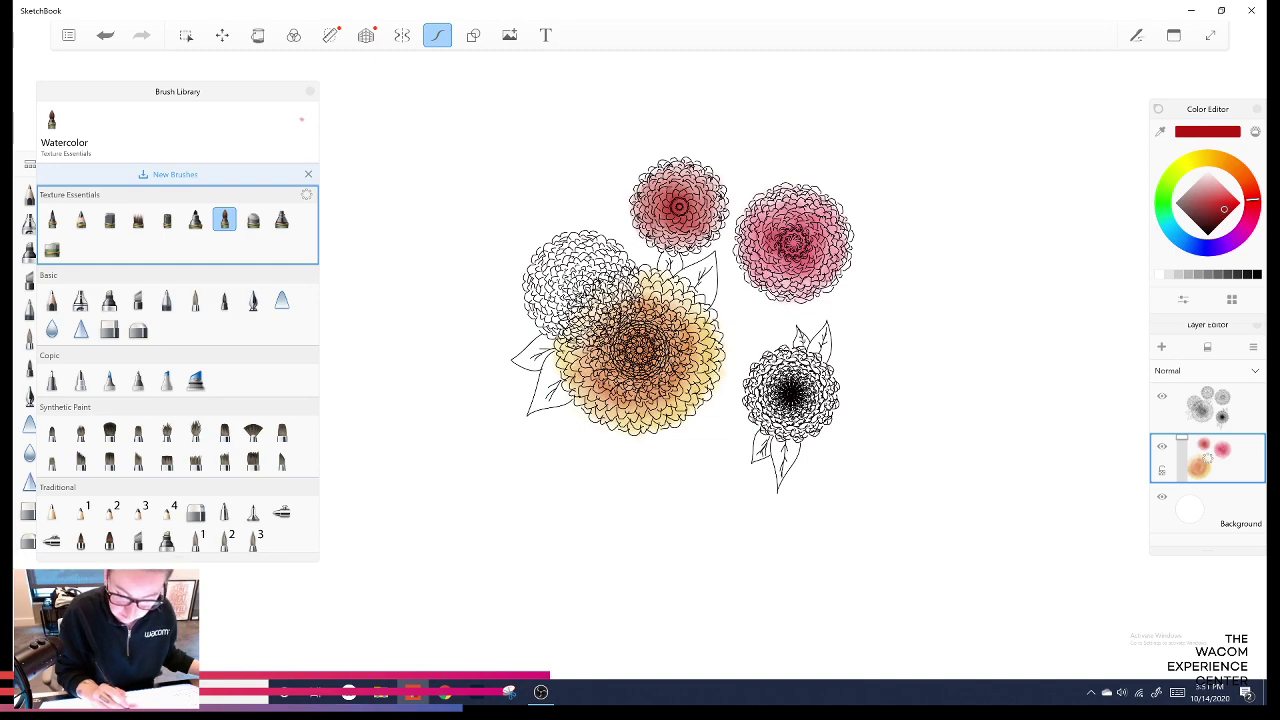
left_click_drag(652, 240, 664, 247)
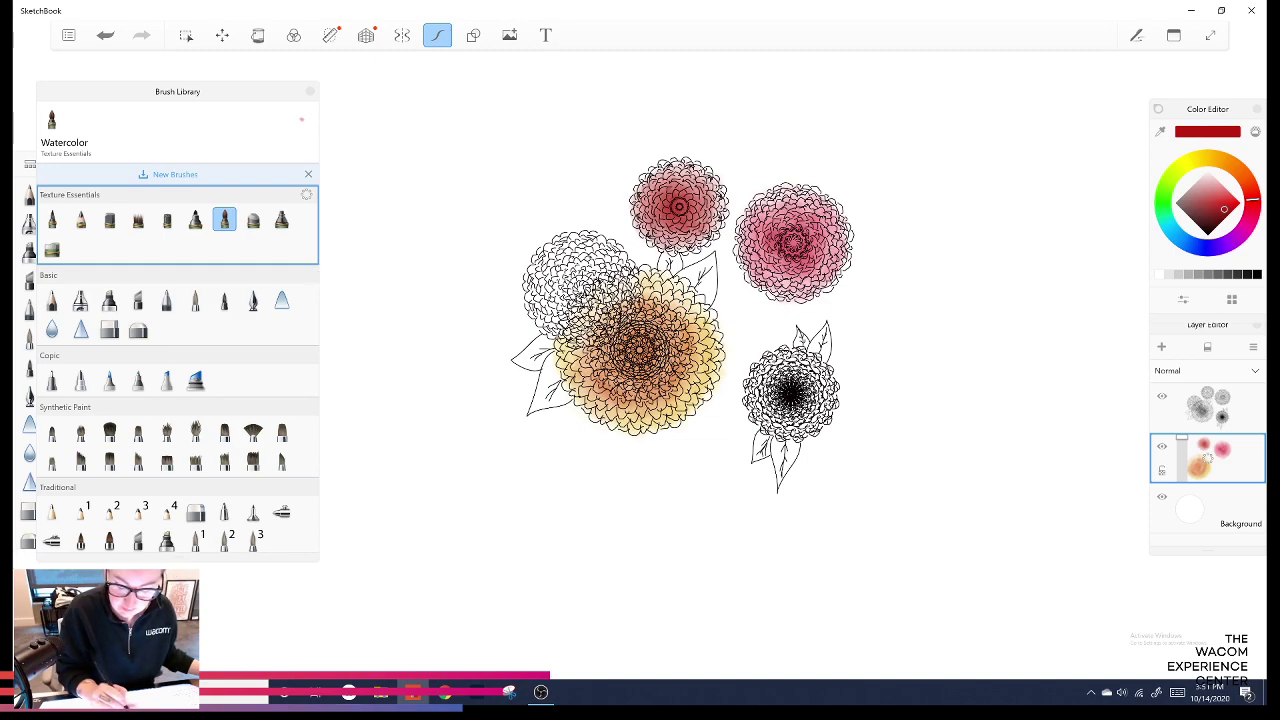
left_click(1250, 189)
left_click(1218, 210)
left_click(1220, 214)
mouse_move(690, 190)
left_mouse_down()
mouse_move(690, 235)
mouse_move(655, 242)
mouse_move(716, 227)
mouse_move(719, 190)
mouse_move(658, 174)
mouse_move(660, 228)
mouse_move(712, 212)
mouse_move(683, 235)
left_mouse_up()
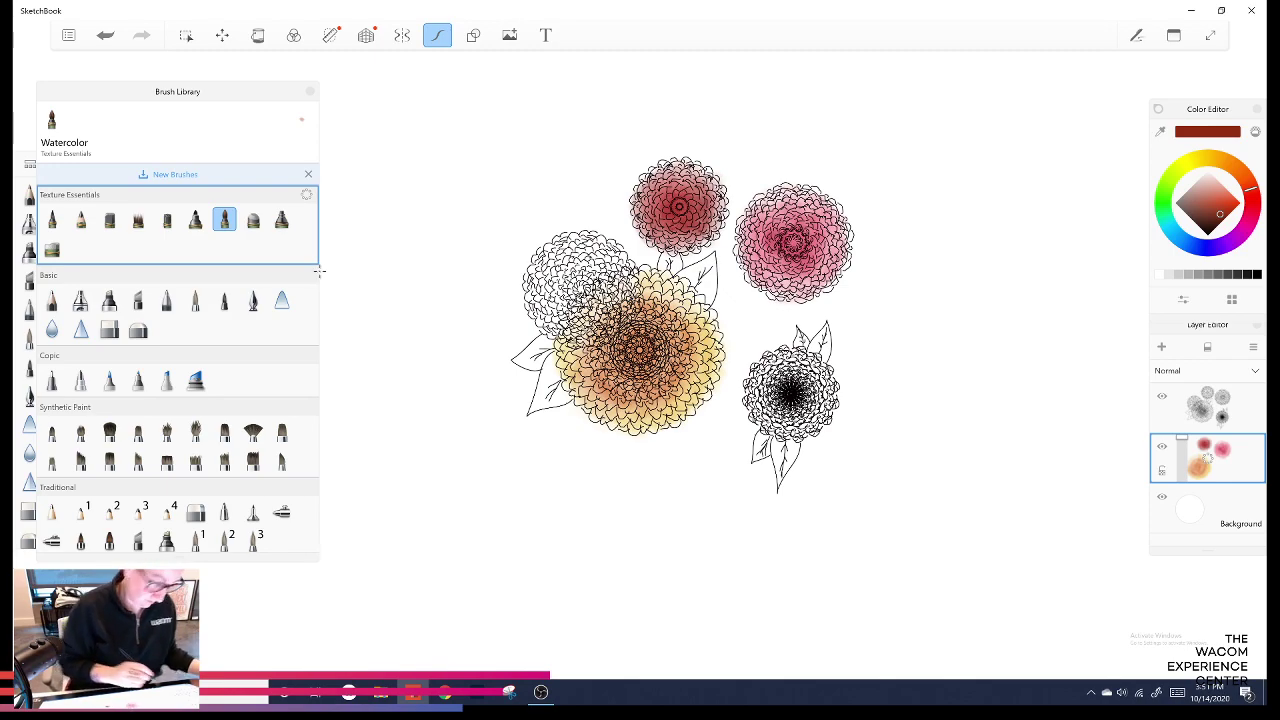
With the Synthetic Bristle Round Brush, paint the flower overlapping the large one's upper left in golden yellow.
left_click(195, 431)
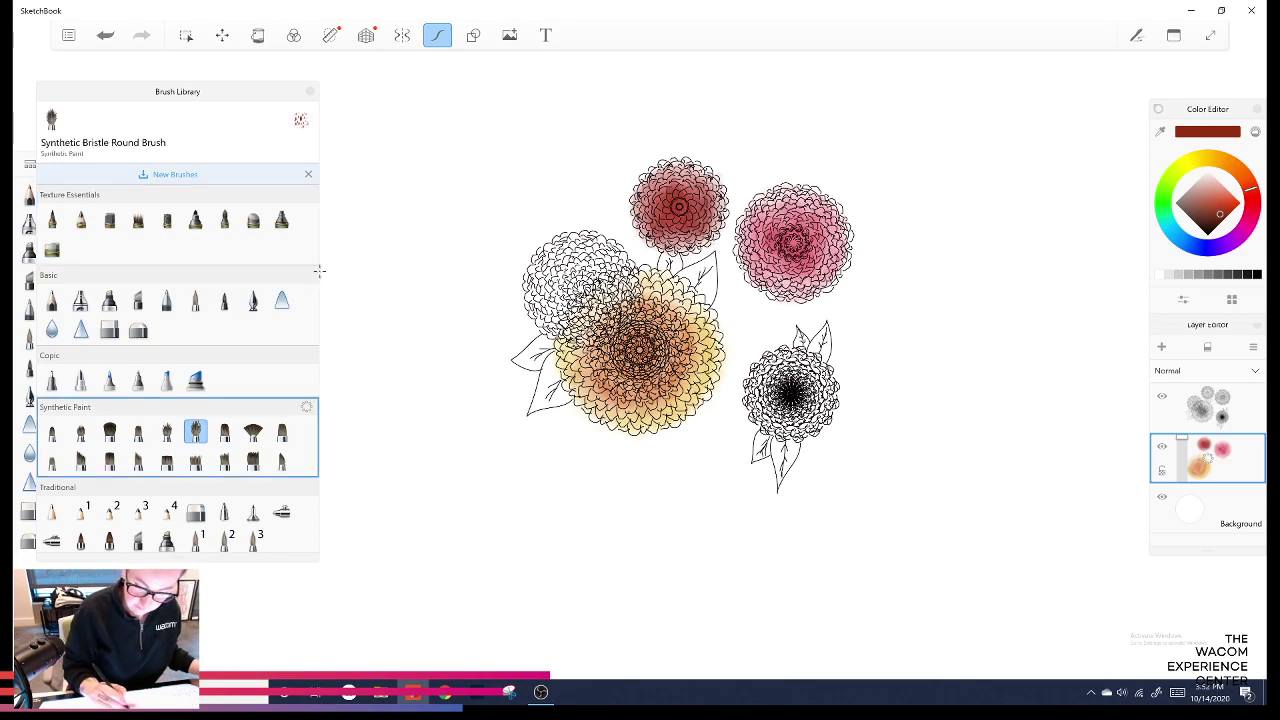
left_click(1219, 159)
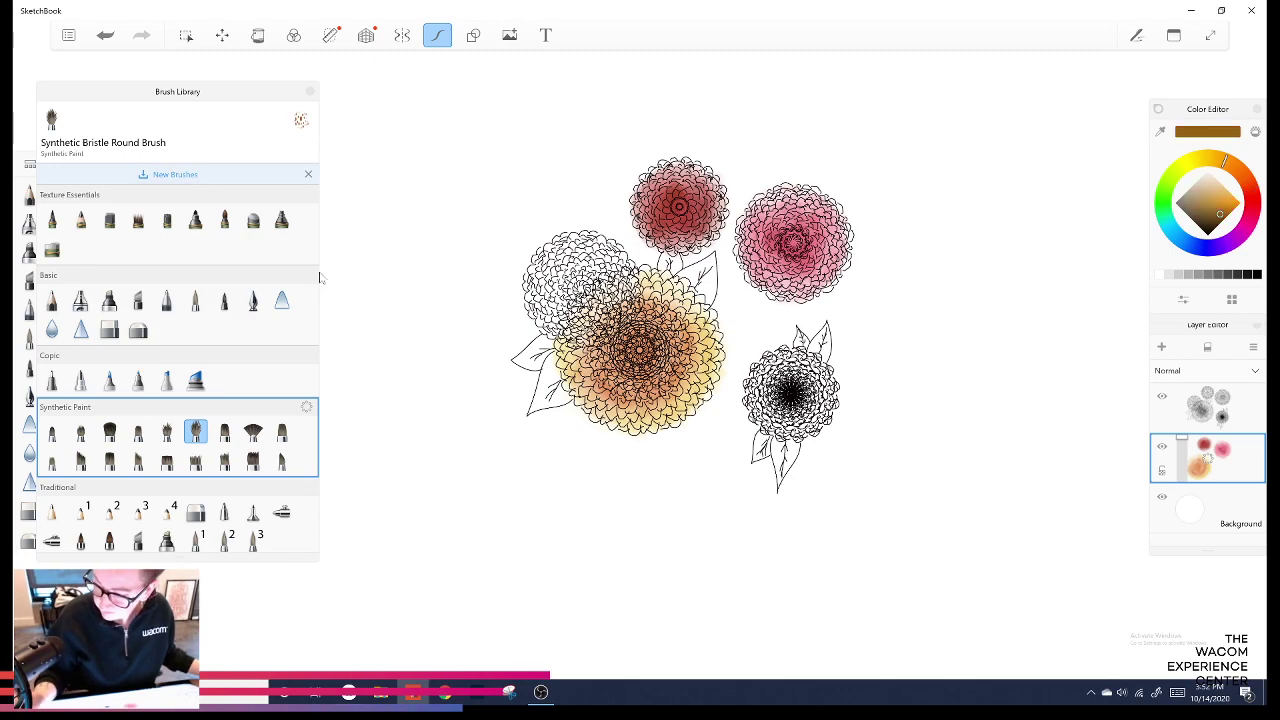
left_click(1230, 202)
left_click(1232, 204)
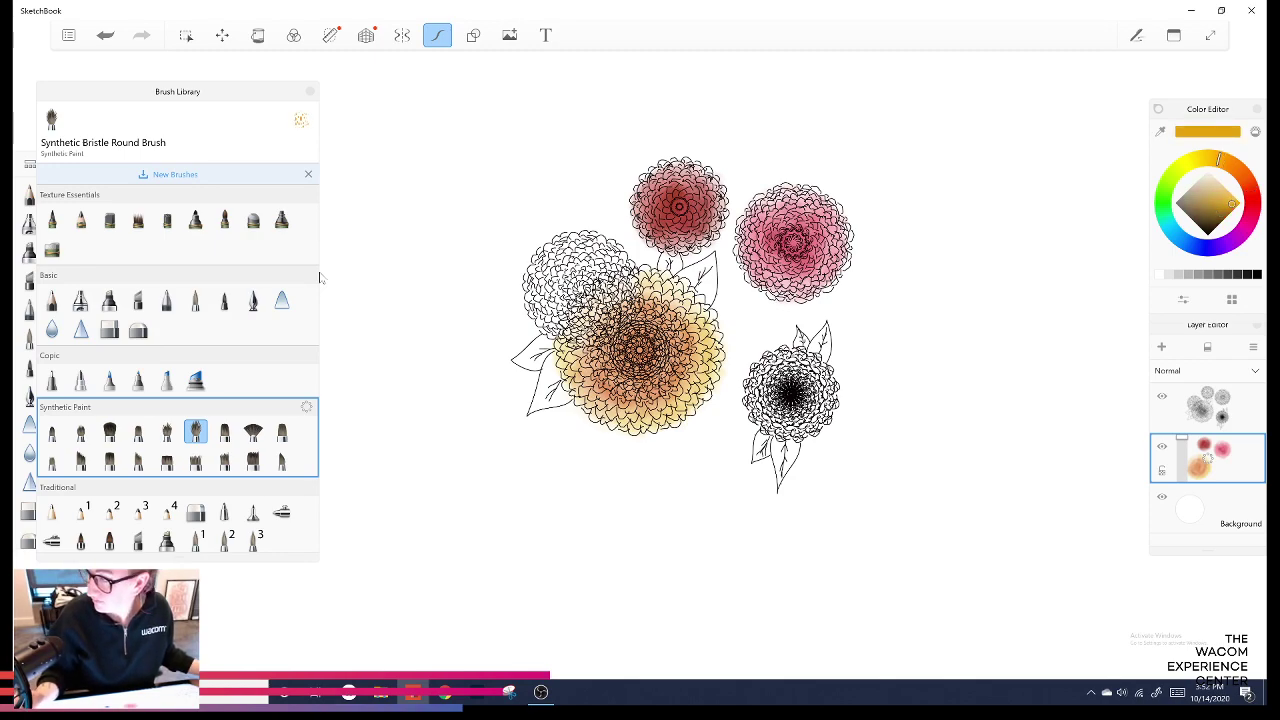
mouse_move(578, 244)
left_mouse_down()
mouse_move(554, 268)
mouse_move(556, 290)
mouse_move(584, 278)
mouse_move(560, 290)
mouse_move(584, 300)
mouse_move(538, 318)
left_mouse_up()
mouse_move(558, 274)
left_mouse_down()
mouse_move(536, 318)
mouse_move(542, 290)
left_mouse_up()
mouse_move(600, 250)
left_mouse_down()
mouse_move(568, 264)
mouse_move(599, 257)
mouse_move(602, 290)
mouse_move(577, 317)
mouse_move(549, 329)
mouse_move(536, 315)
mouse_move(550, 253)
mouse_move(604, 256)
mouse_move(614, 271)
left_mouse_up()
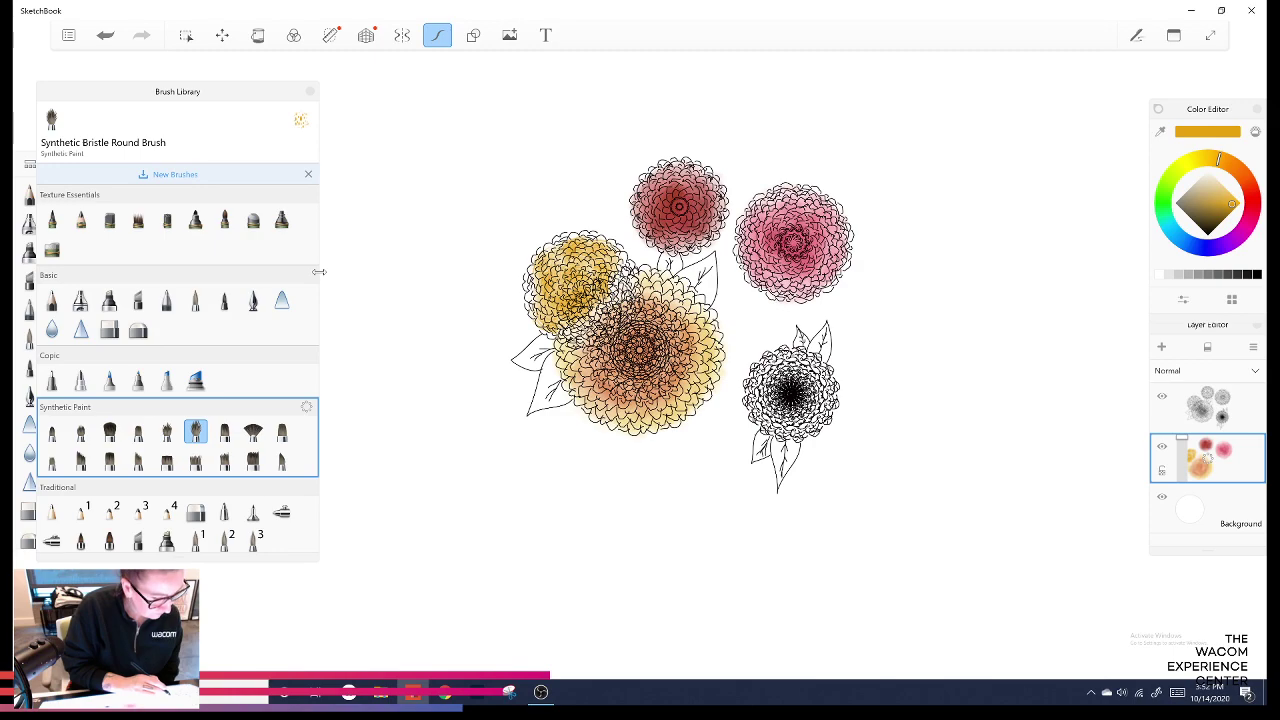
Try the Synthetic Angular Flat Brush on the yellow flower's outer petals and undo its strokes.
left_click_drag(178, 557, 178, 632)
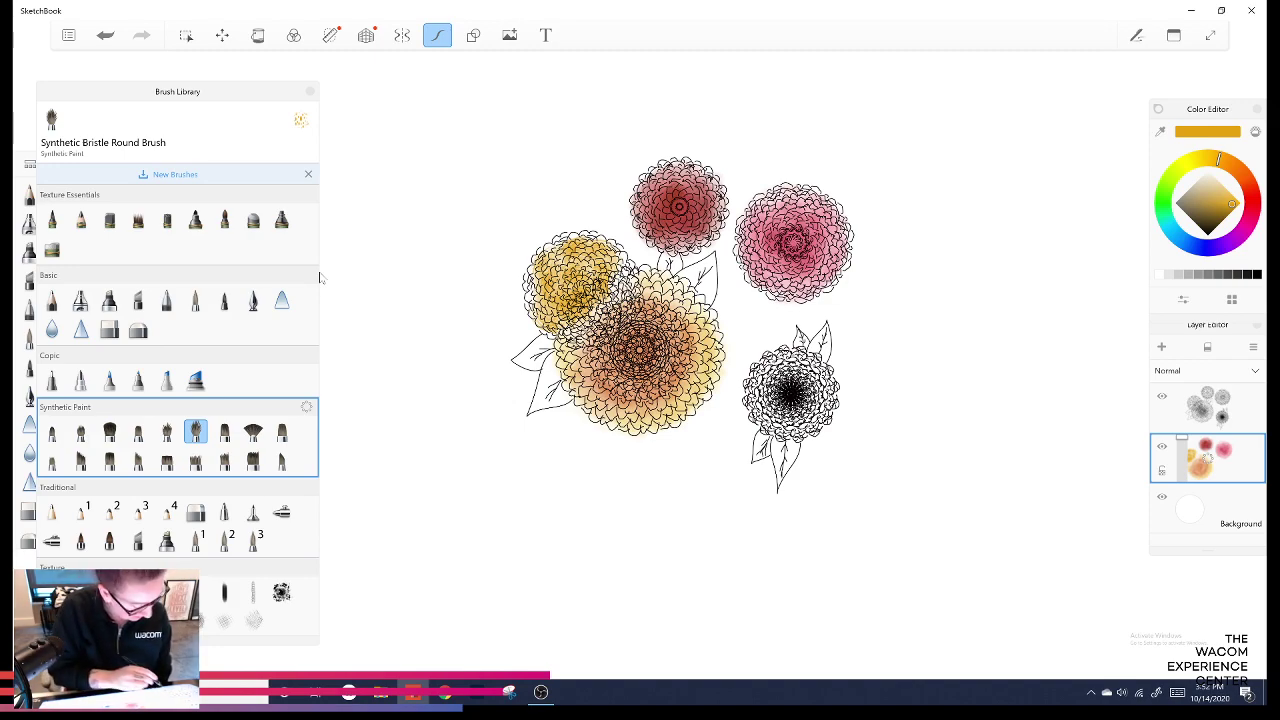
left_click(282, 460)
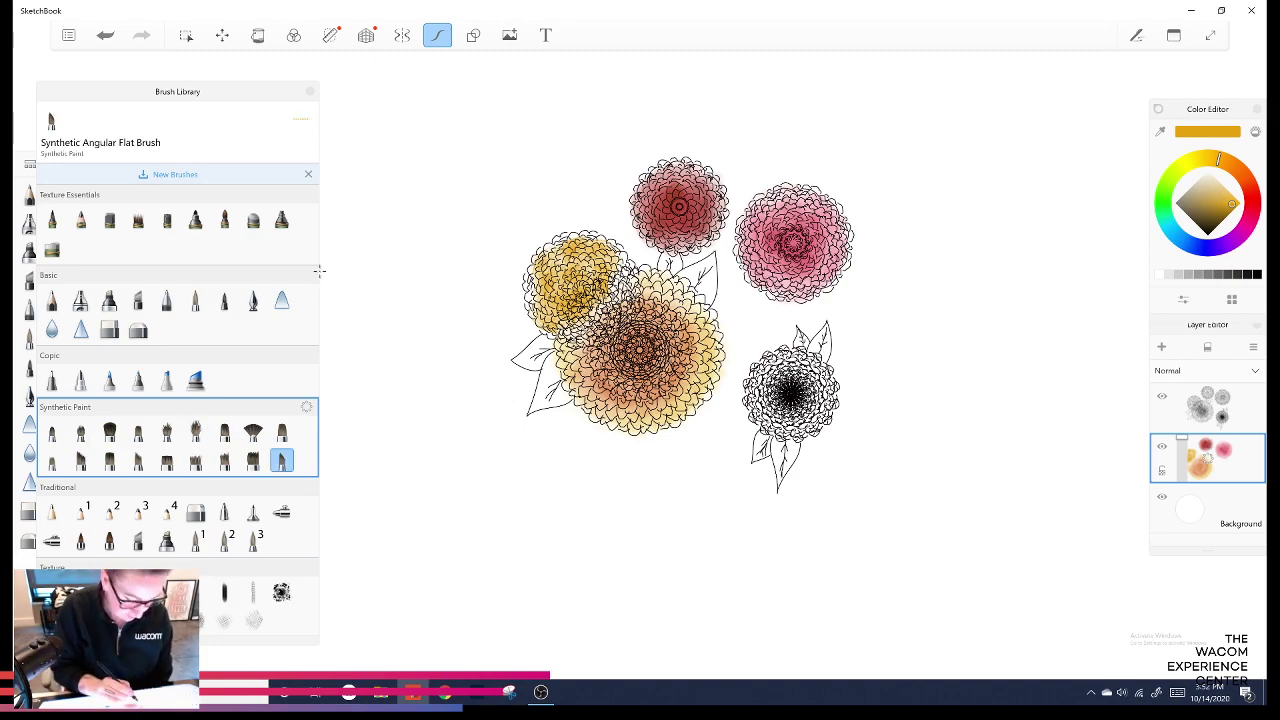
mouse_move(544, 316)
left_mouse_down()
mouse_move(530, 295)
mouse_move(568, 244)
mouse_move(604, 241)
mouse_move(630, 264)
left_mouse_up()
key("ctrl+z")
key("ctrl+z")
key("ctrl+z")
key("ctrl+z")
key("ctrl+z")
key("ctrl+z")
key("ctrl+z")
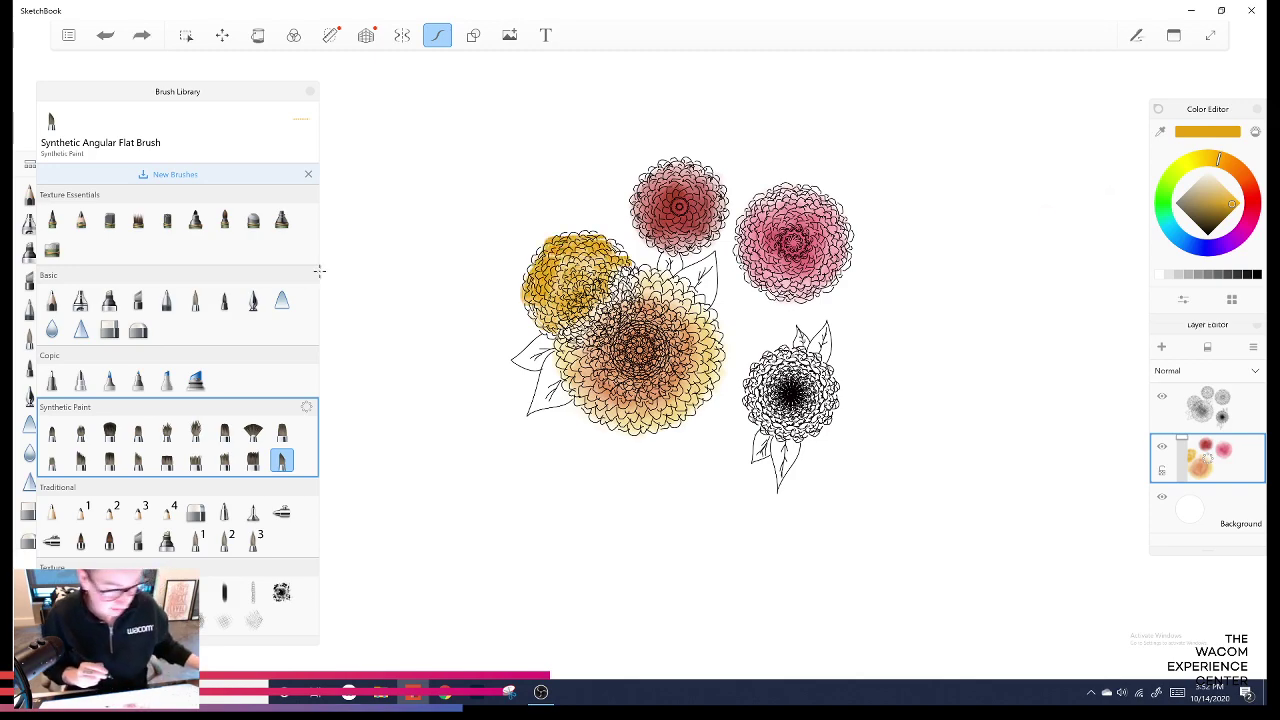
key("ctrl+z")
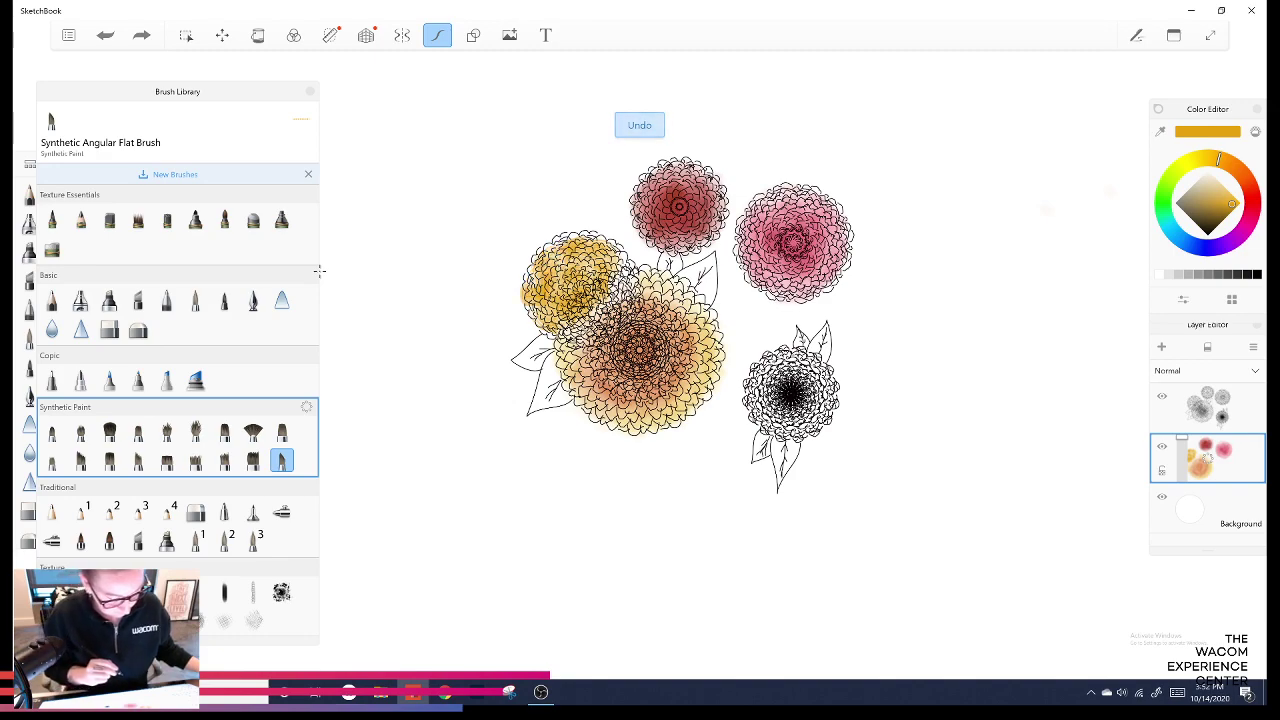
With the Soft Airbrush, touch up the yellow flower's edge in golden yellow and shade the large flower's petals in salmon orange.
left_click(282, 512)
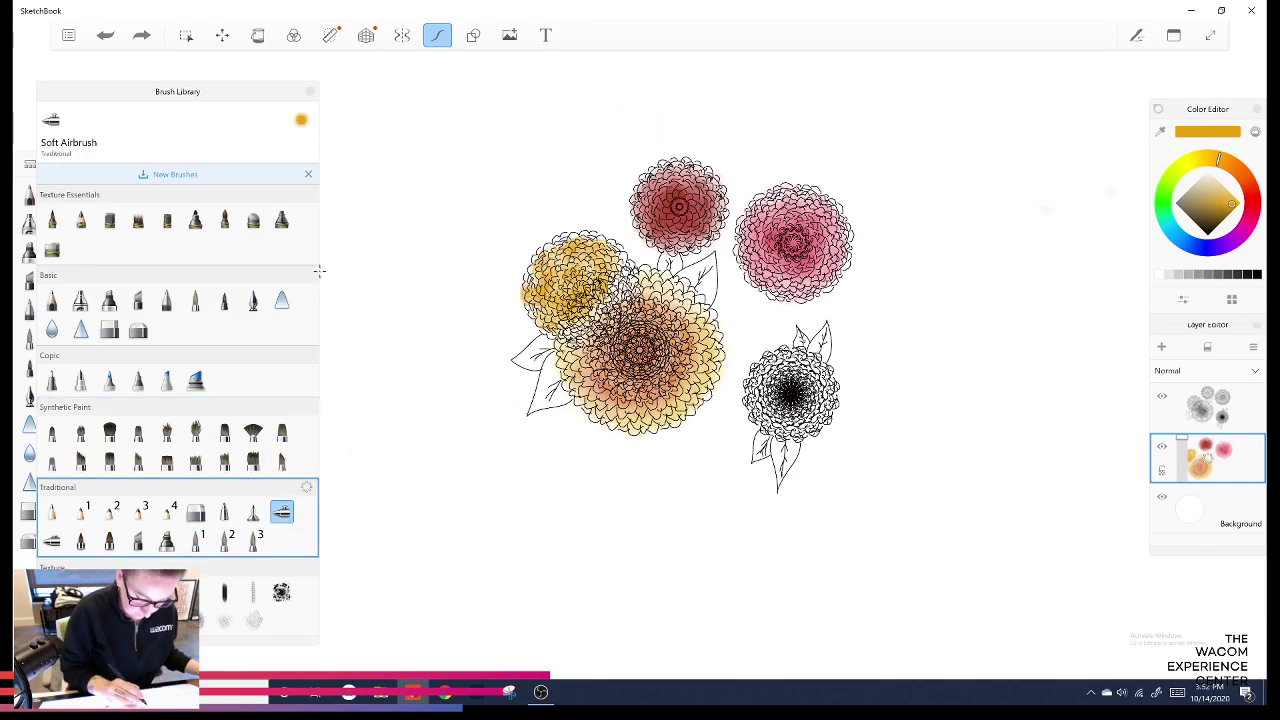
left_click_drag(532, 273, 528, 283)
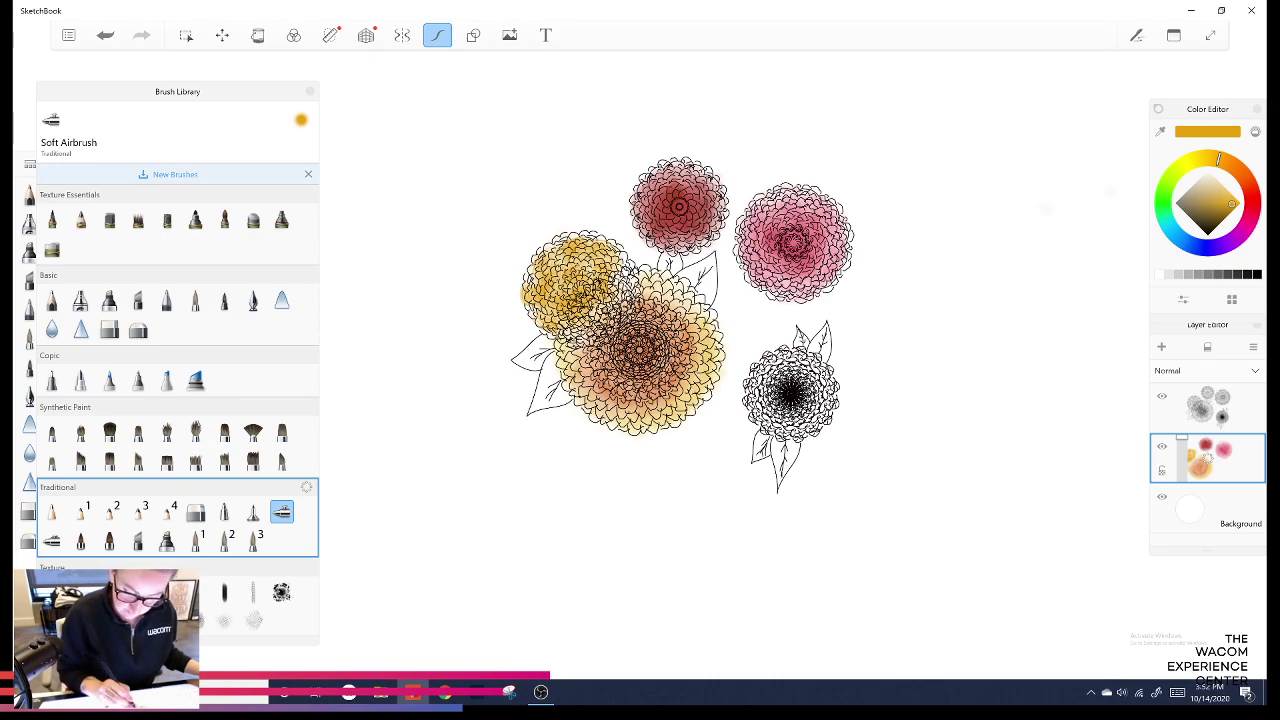
left_click_drag(1218, 159, 1248, 184)
left_click(1227, 191)
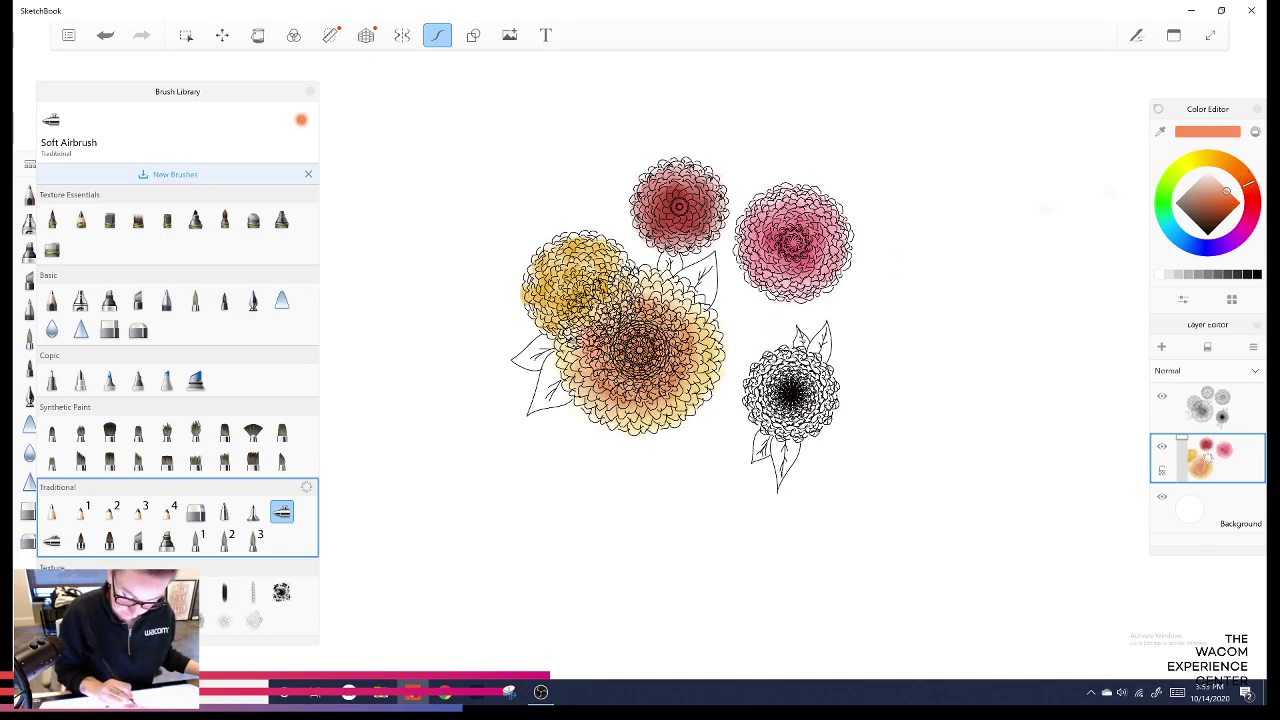
left_click_drag(574, 336, 572, 362)
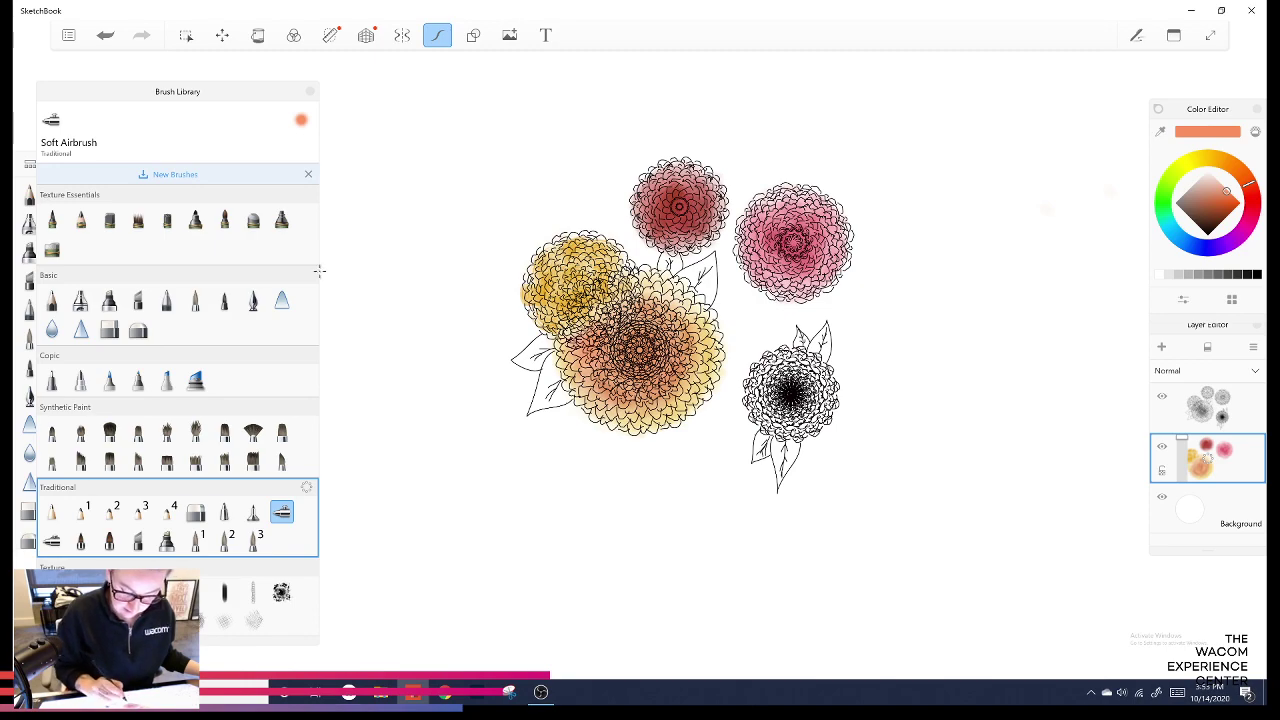
left_click_drag(643, 417, 676, 412)
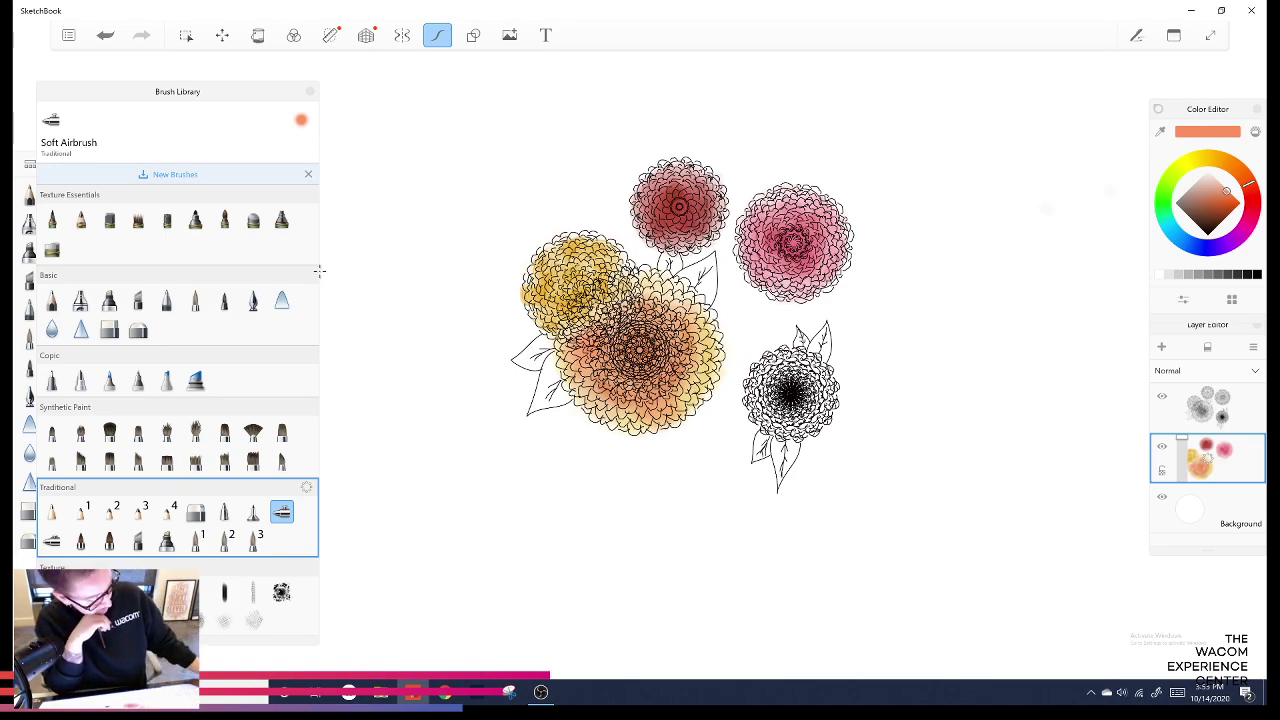
Test the Synthetic Soft Flat Brush on blank canvas, undo the swatches, and strengthen the large flower's middle petals in salmon orange.
mouse_move(178, 91)
left_mouse_down()
mouse_move(253, 85)
mouse_move(211, 87)
left_mouse_up()
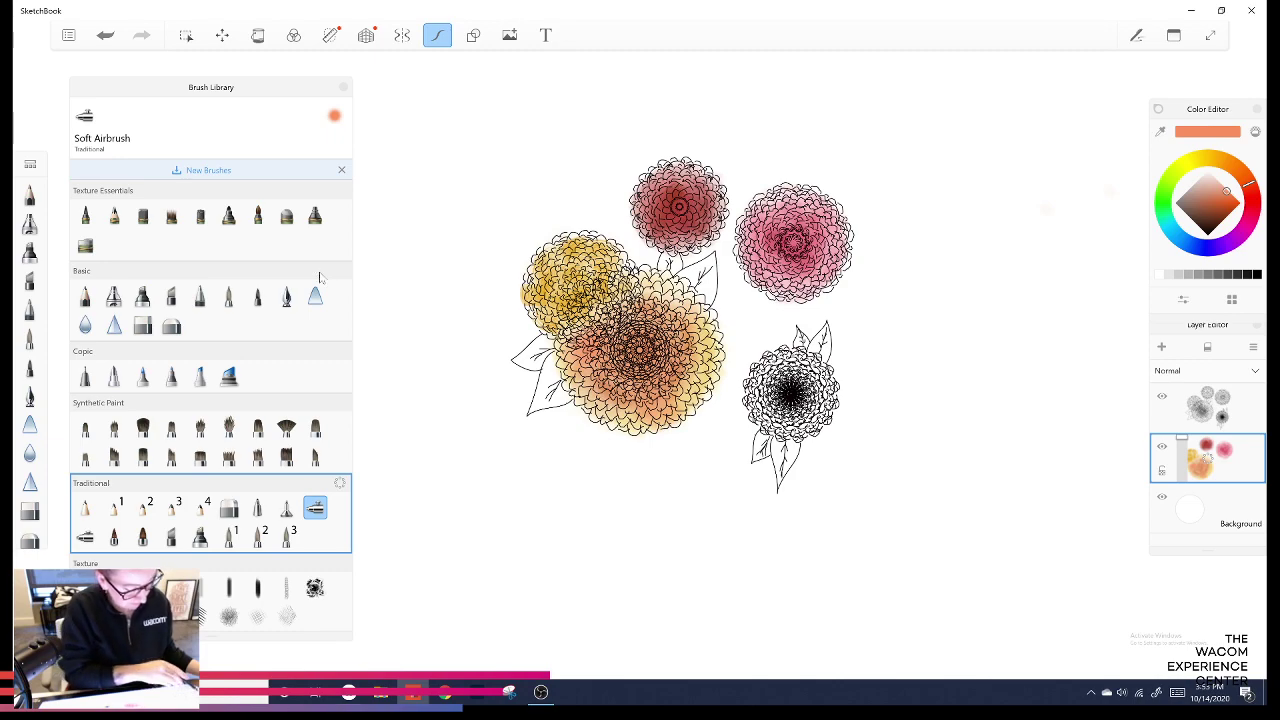
left_click(85, 427)
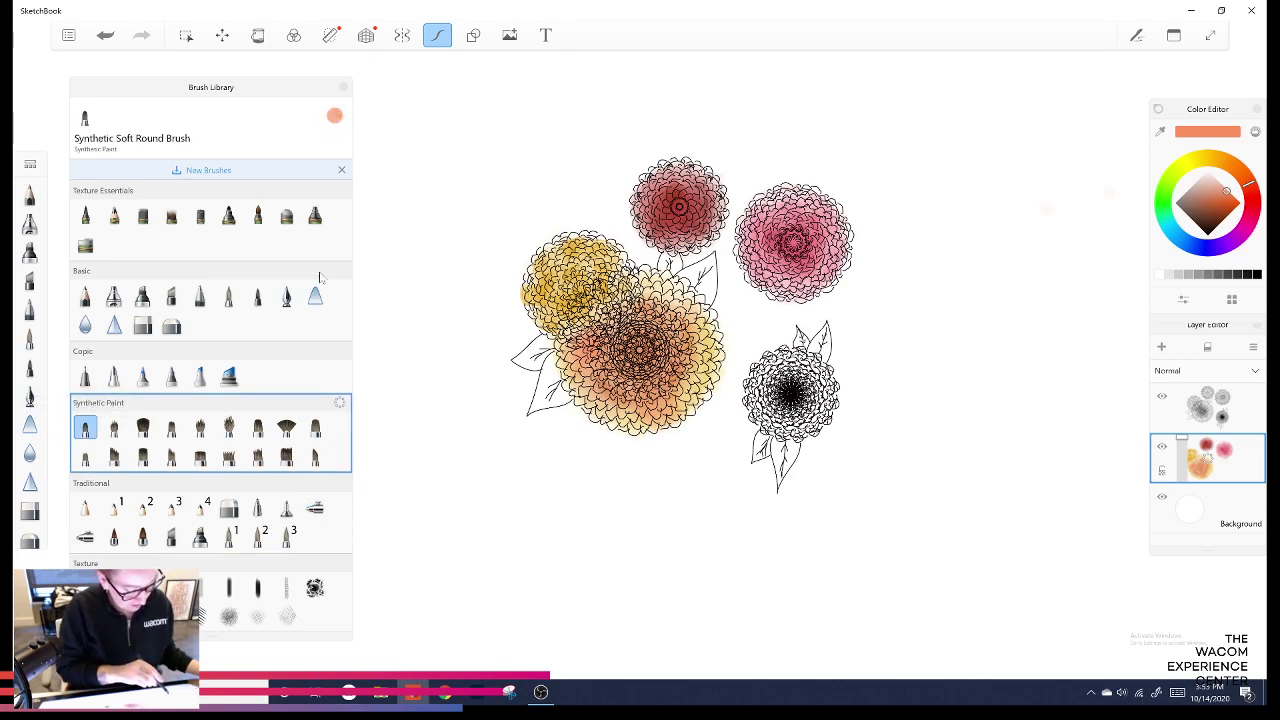
left_click(315, 427)
mouse_move(842, 253)
left_mouse_down()
mouse_move(890, 245)
mouse_move(885, 275)
mouse_move(890, 238)
mouse_move(898, 306)
left_mouse_up()
key("ctrl+z")
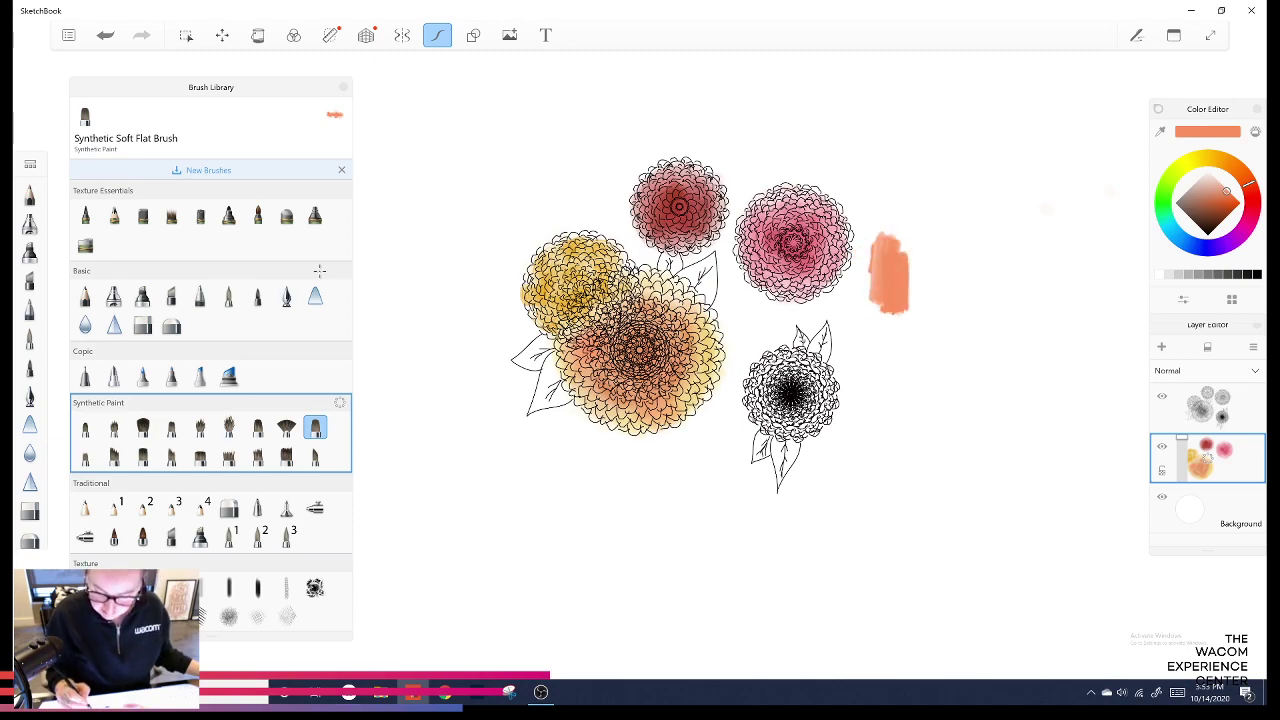
key("ctrl+z")
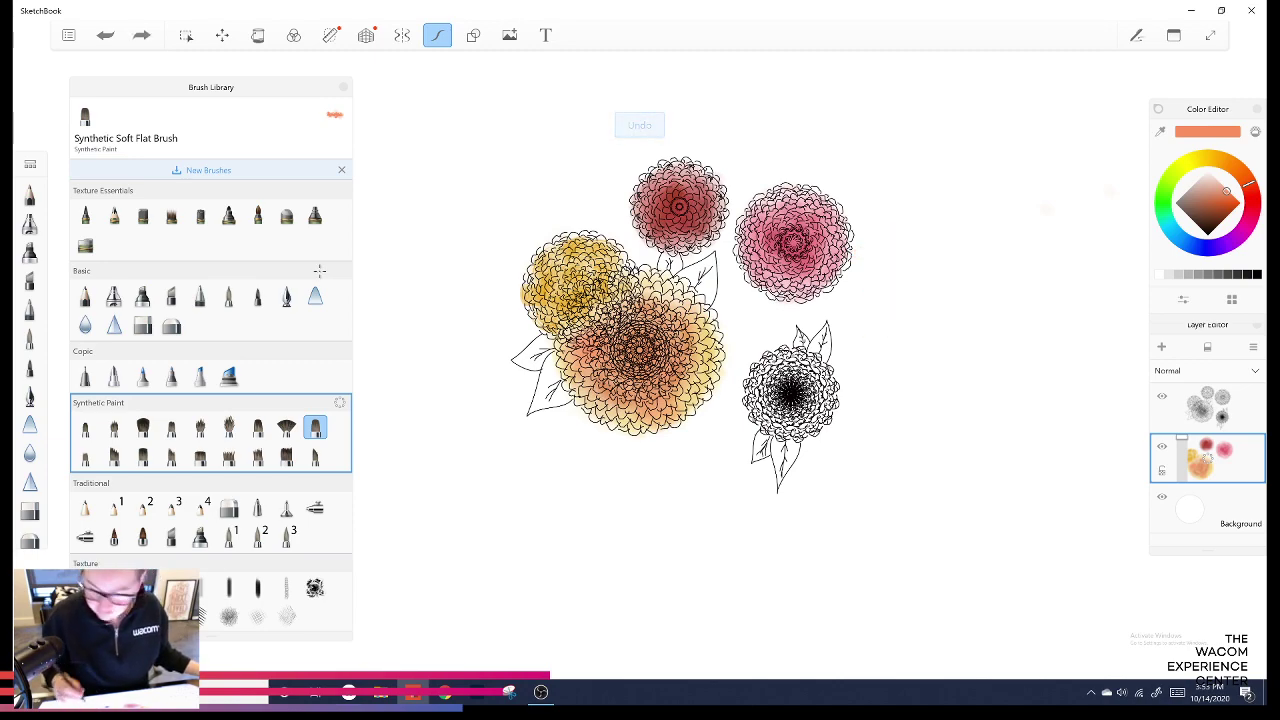
mouse_move(965, 224)
left_mouse_down()
mouse_move(978, 250)
mouse_move(1000, 240)
mouse_move(1018, 262)
left_mouse_up()
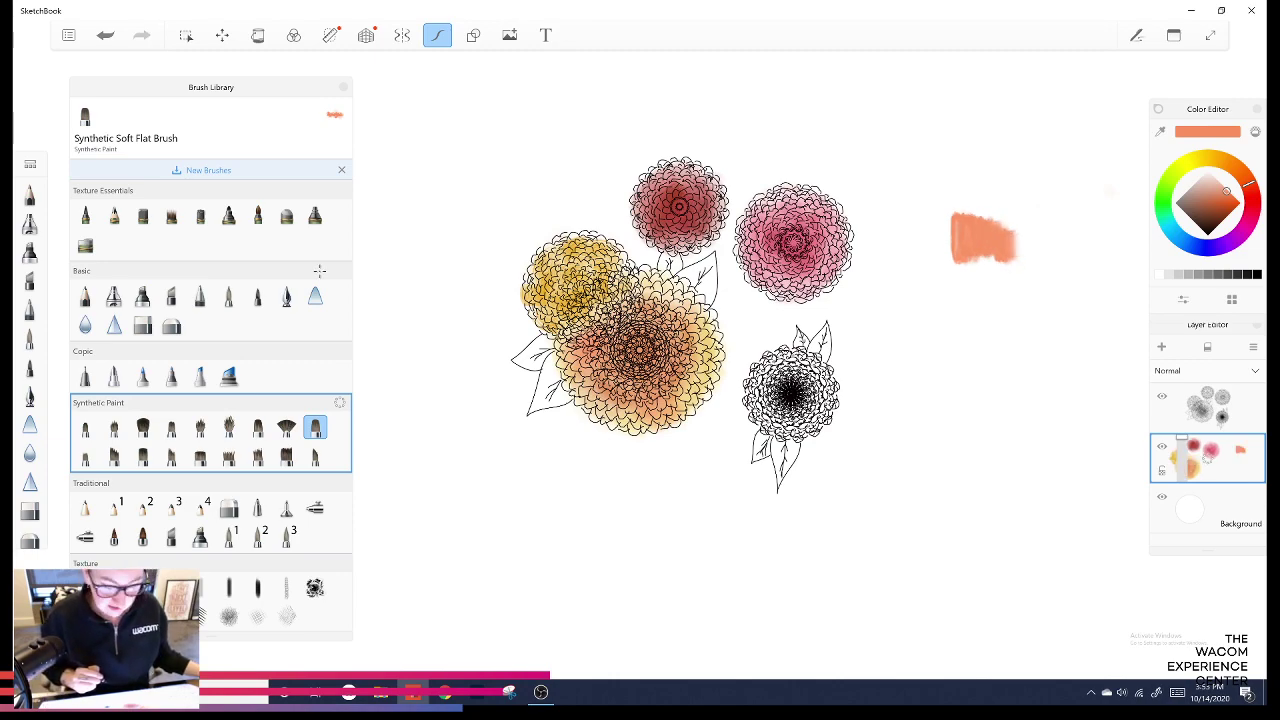
key("ctrl+z")
mouse_move(685, 356)
left_mouse_down()
mouse_move(686, 392)
mouse_move(599, 394)
left_mouse_up()
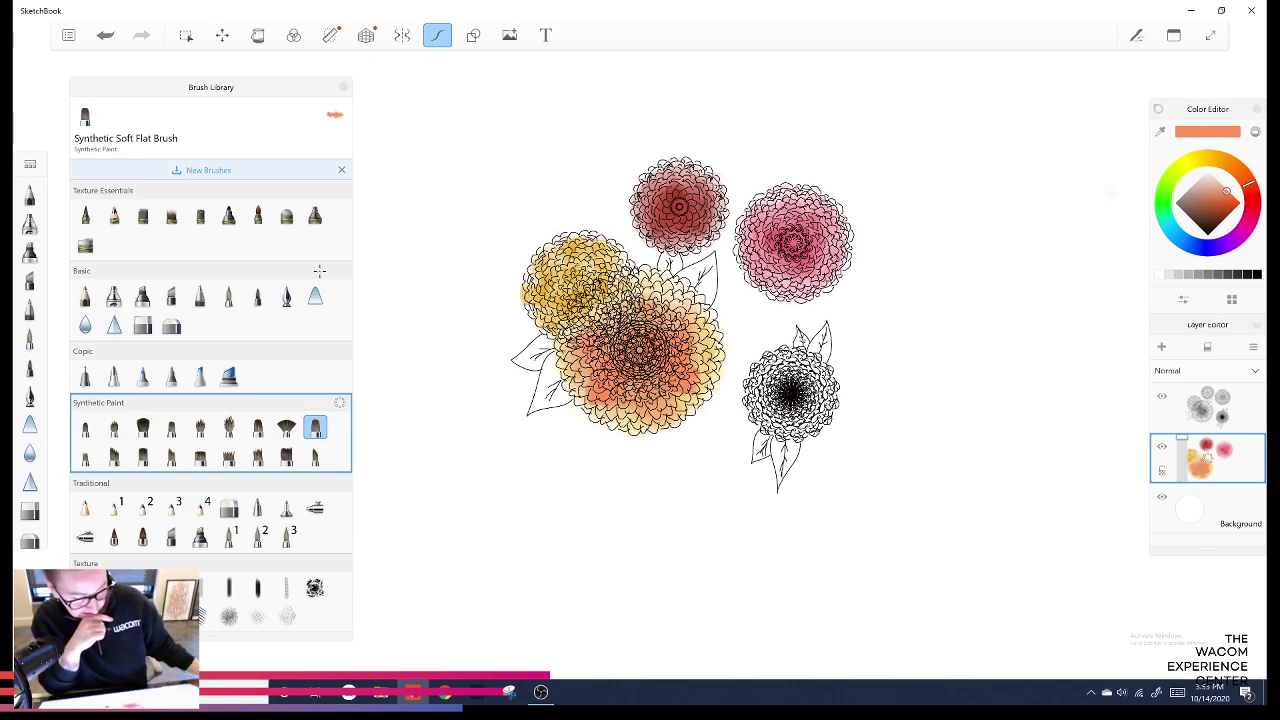
Paint the centre and middle petals of the lower-right flower in light orange.
left_click(1254, 209)
left_click(1233, 202)
left_click_drag(1254, 209, 1236, 168)
left_click(1225, 191)
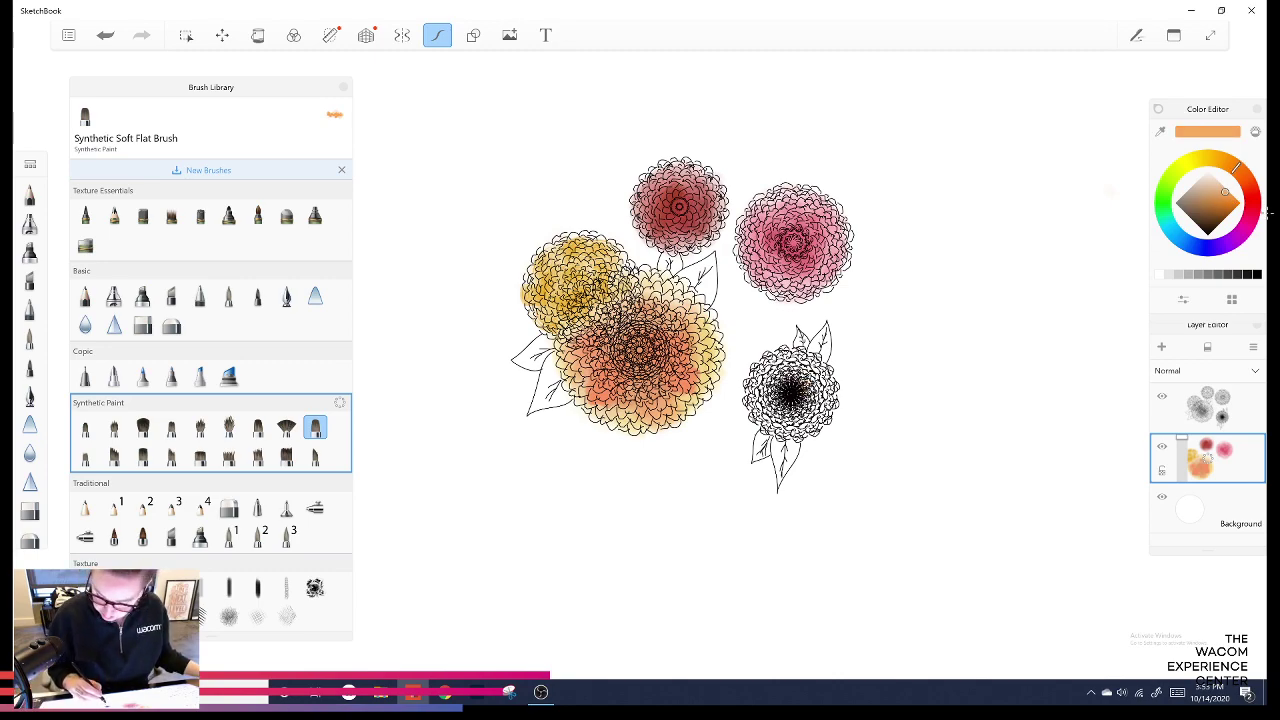
mouse_move(786, 373)
left_mouse_down()
mouse_move(795, 411)
mouse_move(814, 394)
mouse_move(790, 419)
left_mouse_up()
left_click_drag(778, 375, 783, 420)
mouse_move(766, 374)
left_mouse_down()
mouse_move(762, 408)
mouse_move(795, 360)
mouse_move(820, 415)
left_mouse_up()
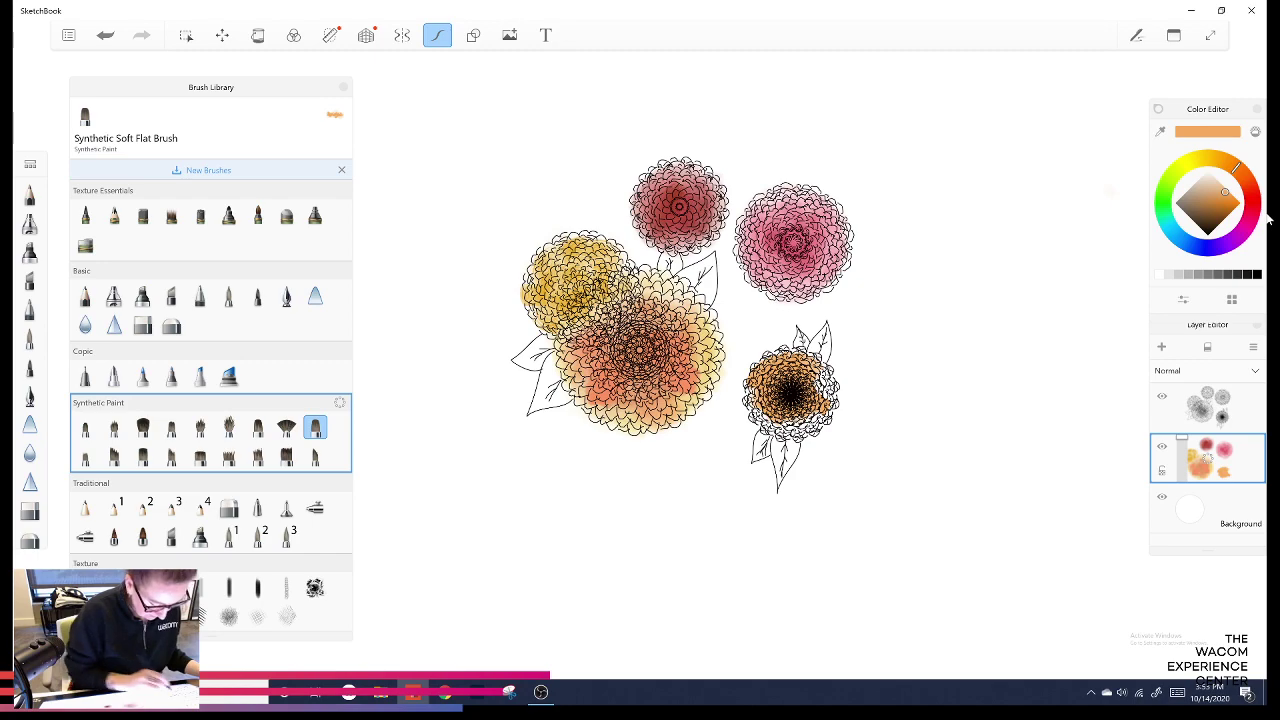
Switch to Synthetic Flat Bristle Brush 2, undo its trial strokes, and set its size to 19.1 and flow to 47%.
left_click(258, 457)
left_click_drag(844, 392, 812, 422)
mouse_move(836, 370)
left_mouse_down()
mouse_move(816, 410)
mouse_move(756, 432)
mouse_move(738, 392)
left_mouse_up()
key("ctrl+z")
key("ctrl+z")
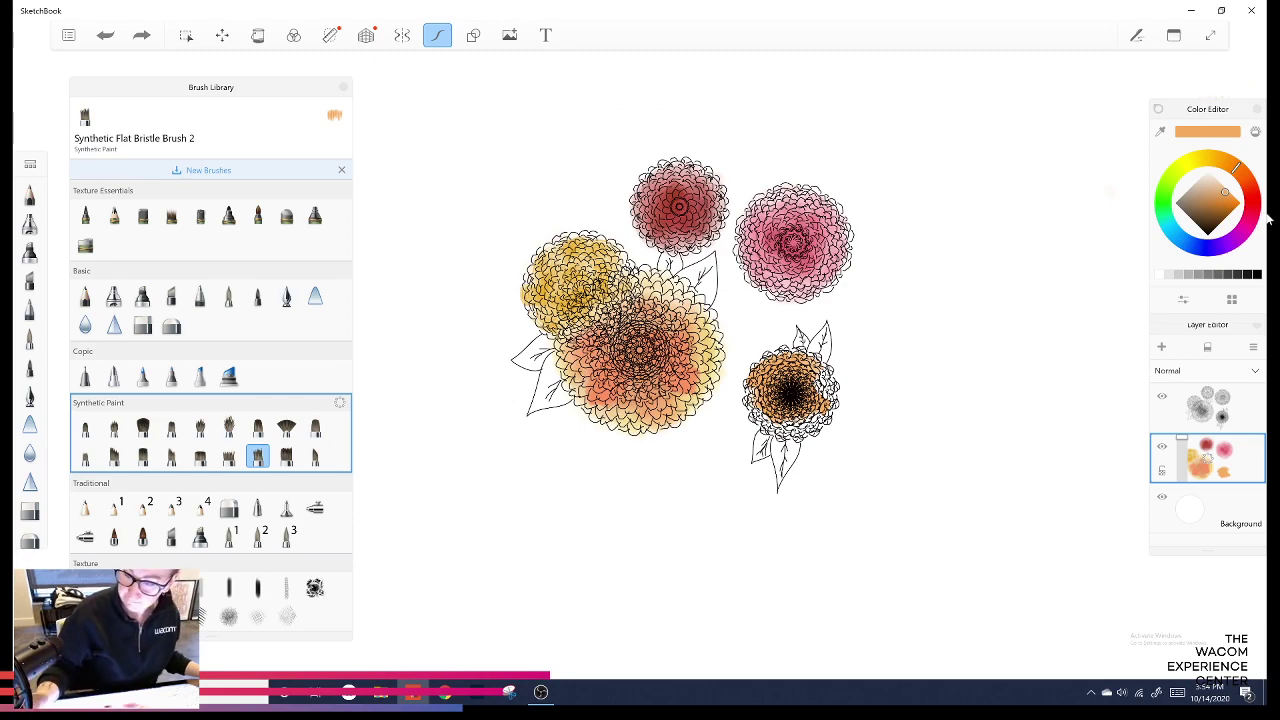
left_click(1174, 35)
left_click(1156, 140)
left_click(1268, 220)
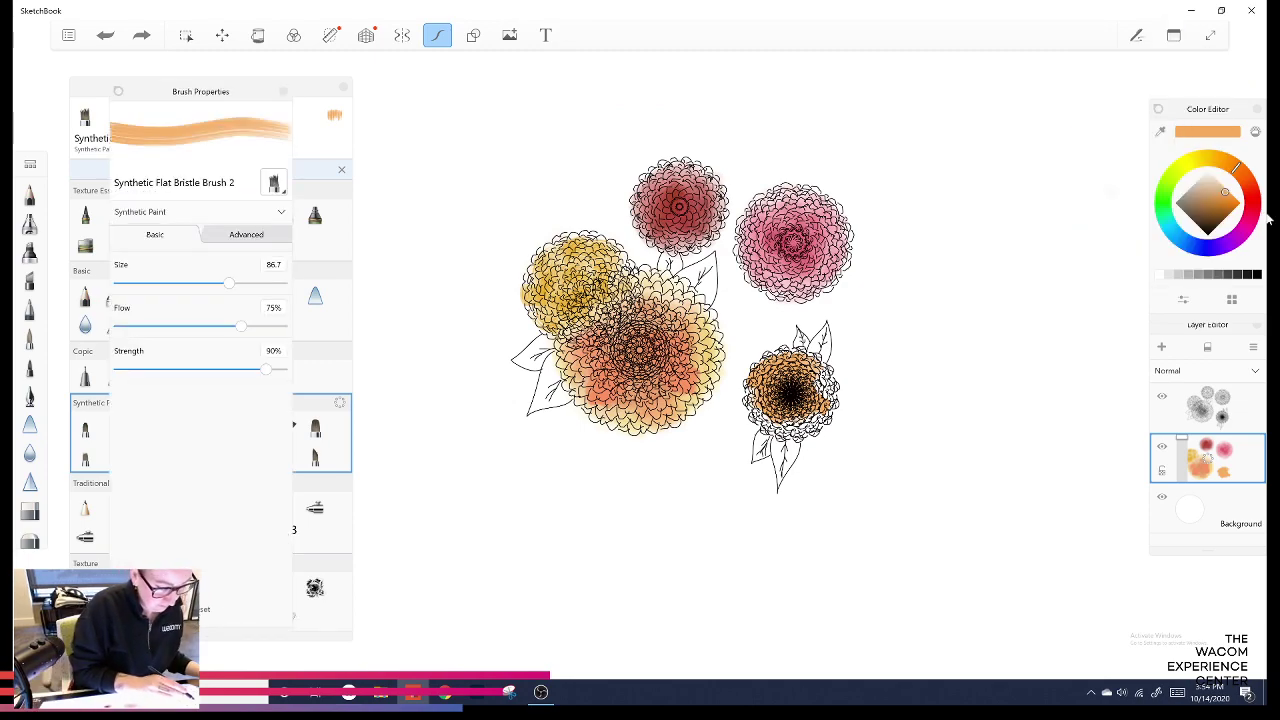
mouse_move(229, 283)
left_mouse_down()
mouse_move(135, 283)
mouse_move(163, 283)
mouse_move(150, 283)
left_mouse_up()
left_click_drag(241, 326, 194, 326)
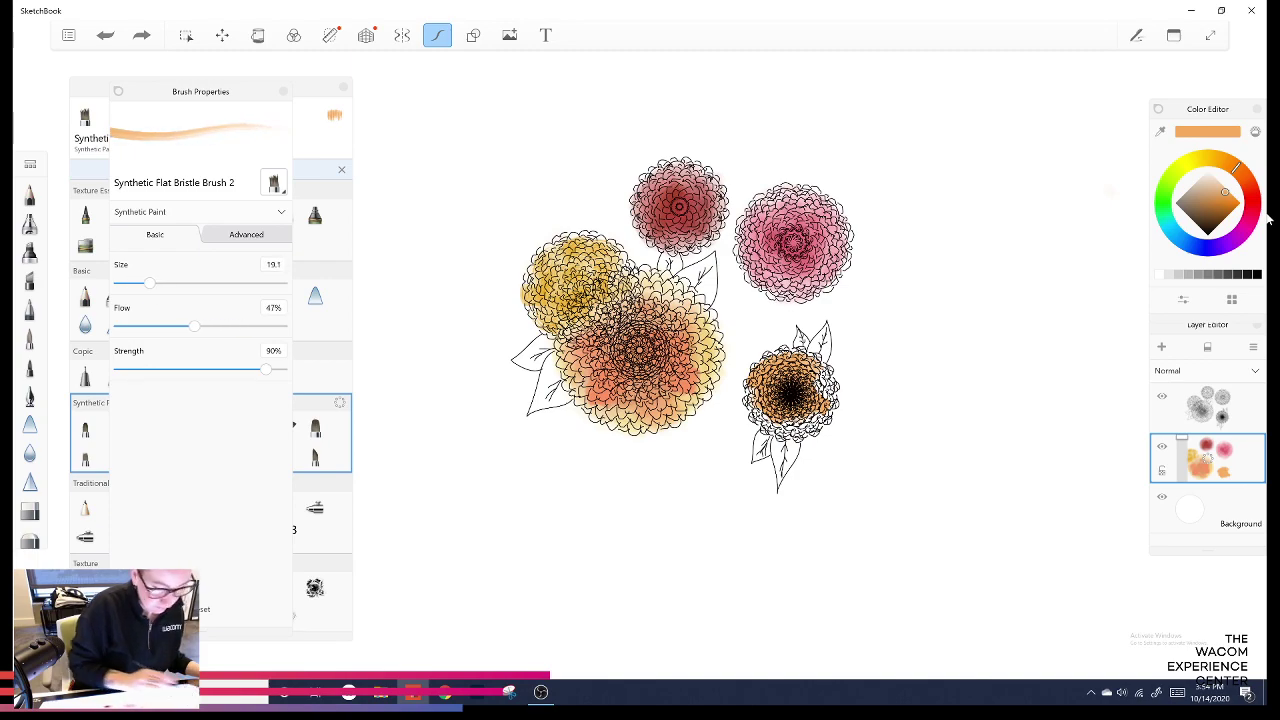
Fill the lower-right flower's outer petals in light orange and deepen its petals with dark brownish orange.
mouse_move(822, 405)
left_mouse_down()
mouse_move(822, 380)
mouse_move(829, 412)
mouse_move(811, 426)
mouse_move(760, 413)
mouse_move(752, 392)
mouse_move(786, 427)
left_mouse_up()
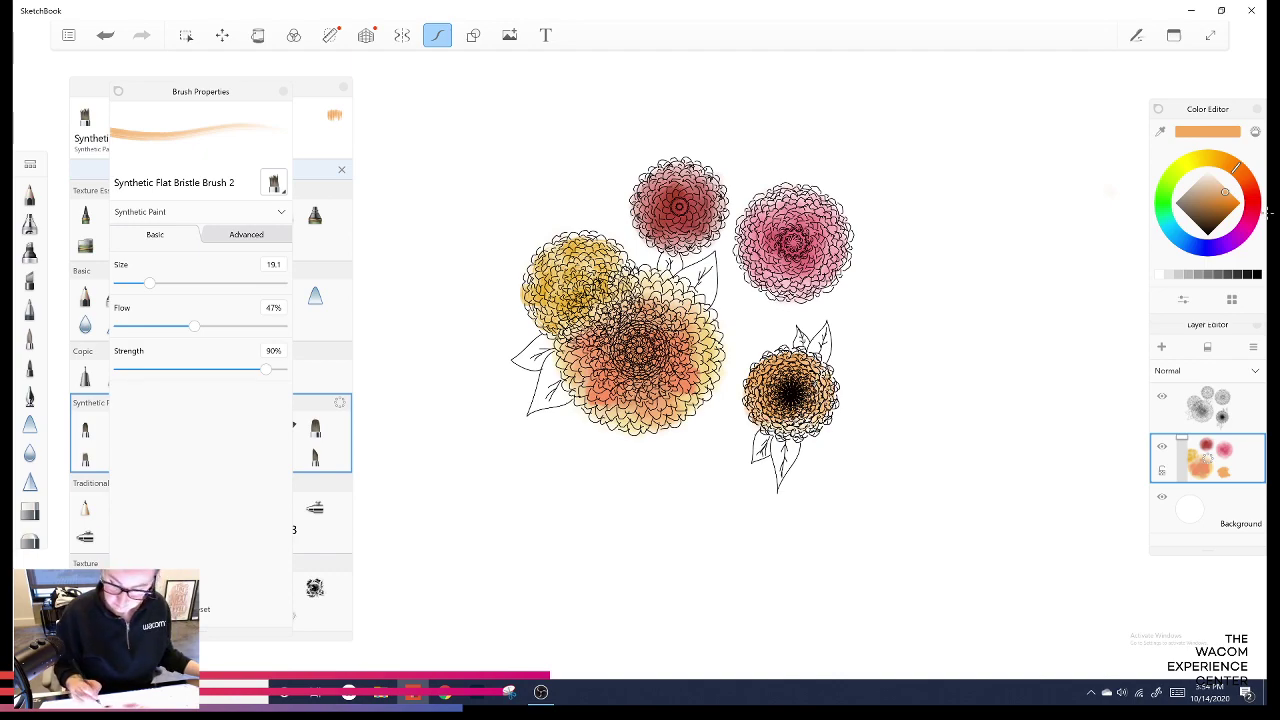
left_click(1224, 207)
mouse_move(811, 394)
left_mouse_down()
mouse_move(799, 428)
mouse_move(817, 422)
mouse_move(809, 434)
mouse_move(812, 416)
mouse_move(770, 431)
left_mouse_up()
left_click_drag(762, 371, 789, 355)
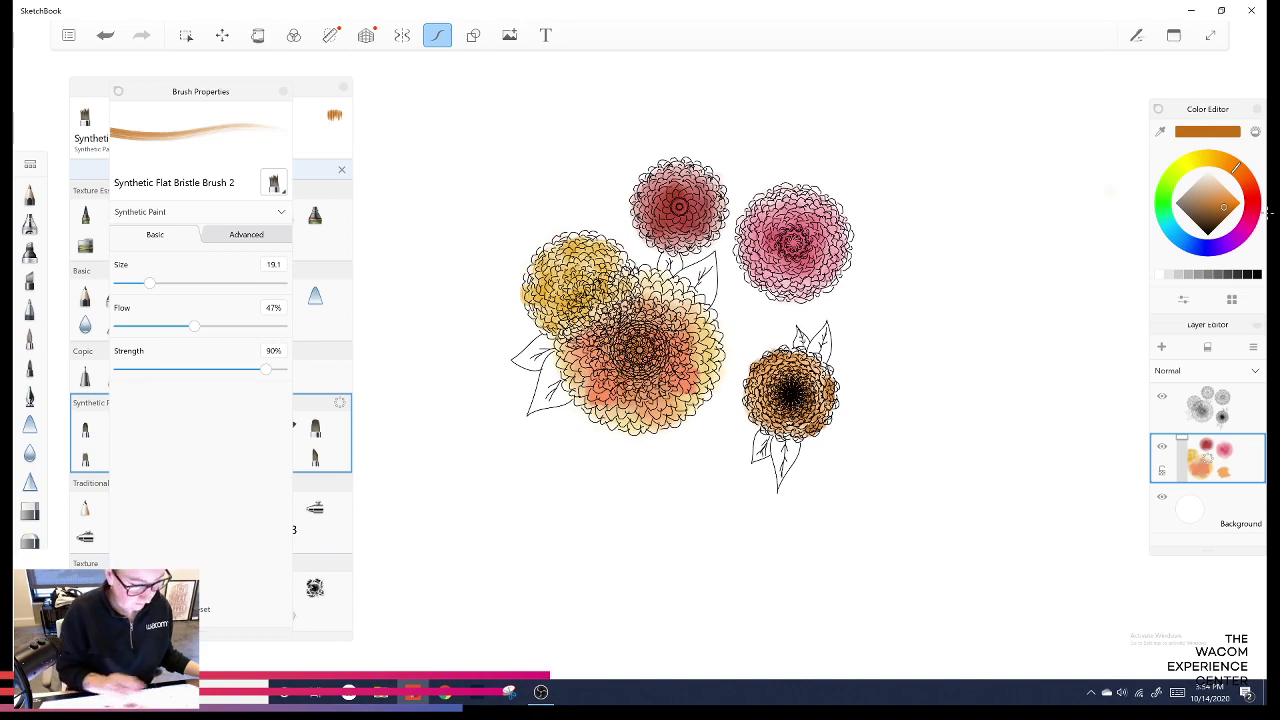
Choose a dark green paint colour, try the Felt Tip Pen, and undo the trial stroke.
left_click(283, 91)
left_click(1163, 211)
left_click(1220, 217)
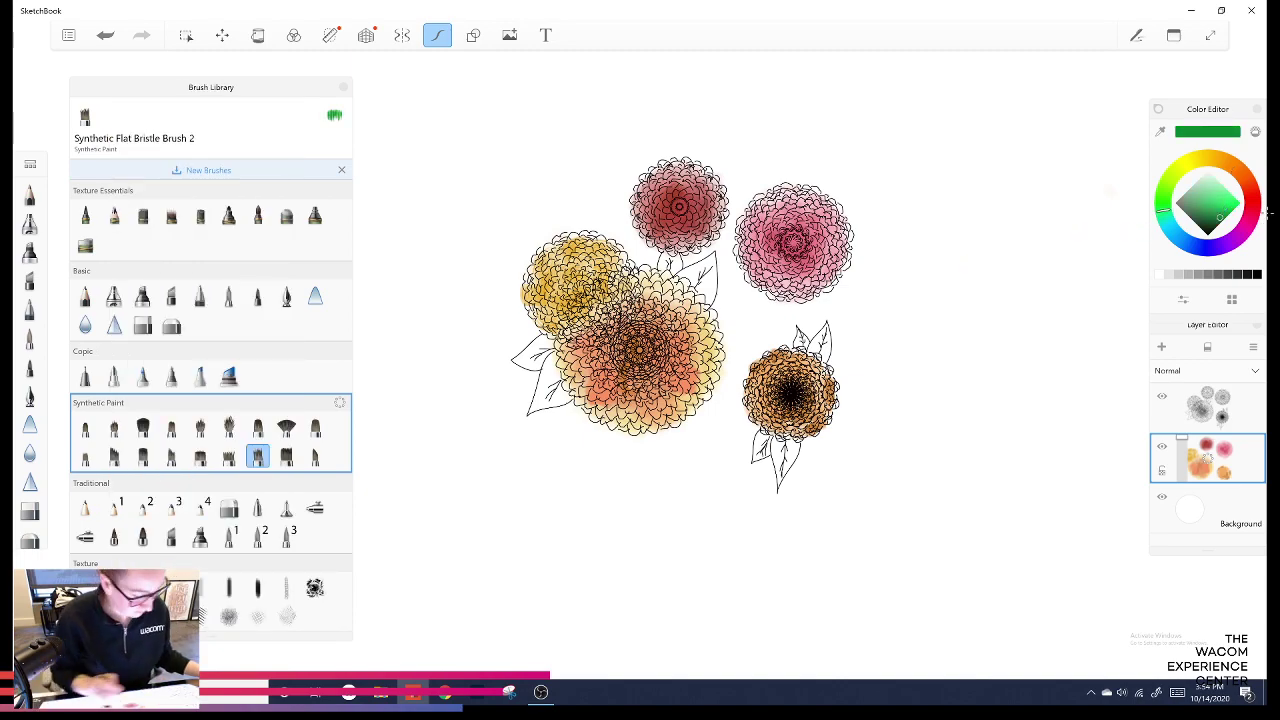
left_click(258, 296)
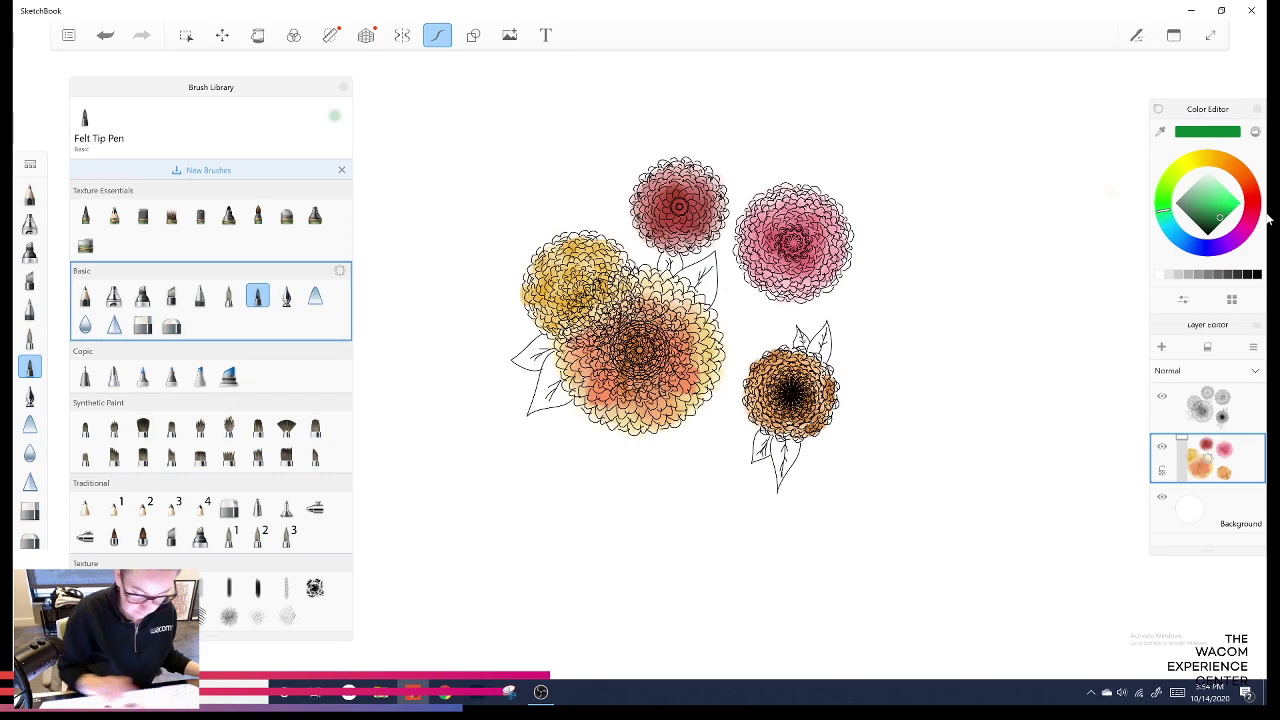
key("ctrl+z")
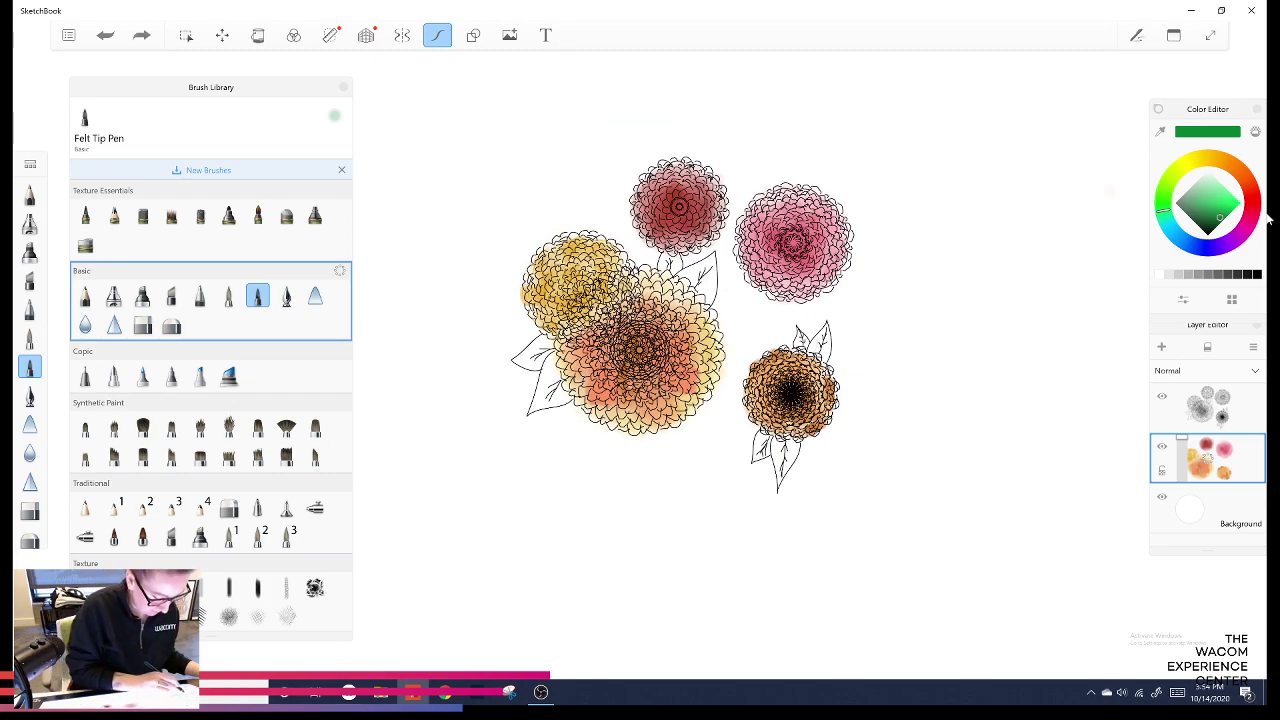
Fill all the leaves around the lower-right, red and large flowers in dark green with the Synthetic Coarse Round Brush.
left_click(171, 427)
mouse_move(811, 340)
left_mouse_down()
mouse_move(818, 351)
mouse_move(825, 330)
mouse_move(828, 354)
mouse_move(831, 340)
mouse_move(802, 348)
mouse_move(806, 334)
left_mouse_up()
key("s")
mouse_move(776, 472)
left_mouse_down()
mouse_move(778, 440)
mouse_move(794, 438)
mouse_move(796, 470)
mouse_move(780, 486)
left_mouse_up()
left_click_drag(754, 434, 782, 480)
mouse_move(684, 272)
left_mouse_down()
mouse_move(708, 290)
mouse_move(712, 258)
mouse_move(714, 296)
mouse_move(712, 258)
mouse_move(700, 294)
mouse_move(714, 306)
mouse_move(690, 258)
mouse_move(648, 280)
mouse_move(672, 262)
mouse_move(680, 272)
left_mouse_up()
mouse_move(546, 354)
left_mouse_down()
mouse_move(566, 406)
mouse_move(542, 410)
mouse_move(554, 354)
mouse_move(514, 362)
mouse_move(546, 364)
mouse_move(536, 369)
left_mouse_up()
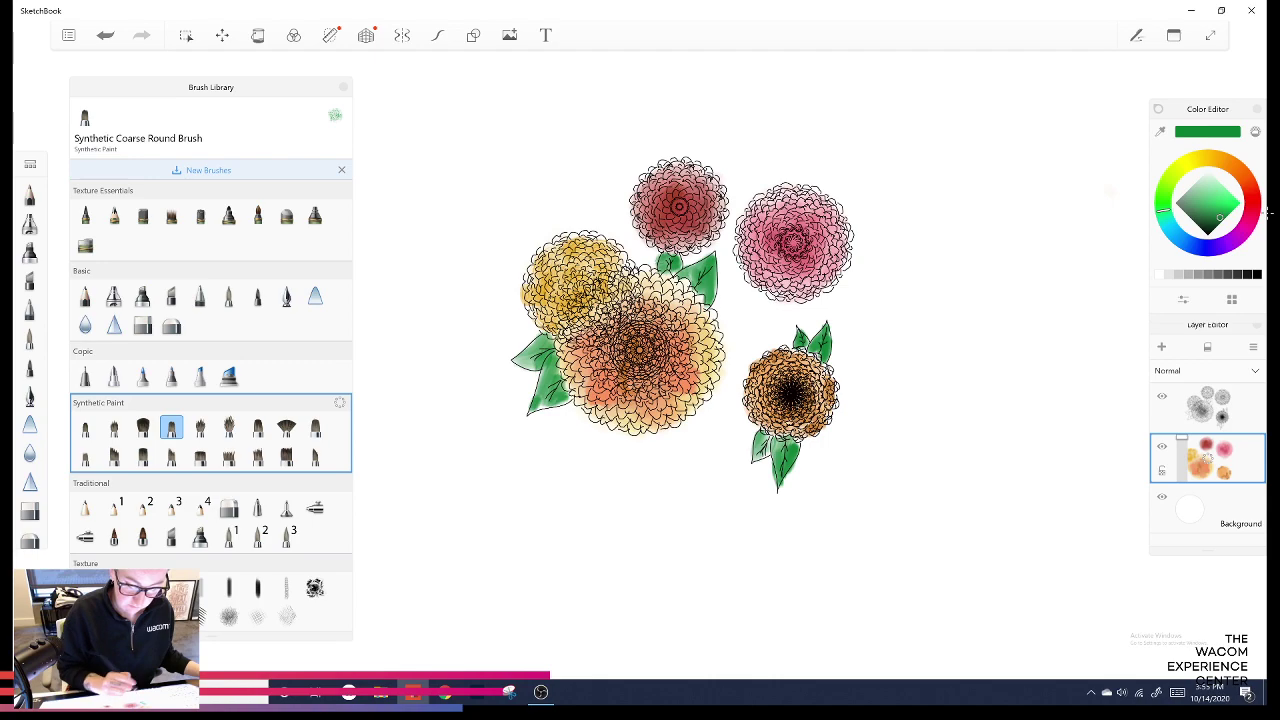
Add light green highlights to the leaves and go over them with a medium green.
left_click(1226, 198)
mouse_move(696, 284)
left_mouse_down()
mouse_move(704, 270)
mouse_move(668, 267)
left_mouse_up()
mouse_move(551, 347)
left_mouse_down()
mouse_move(526, 358)
mouse_move(533, 407)
mouse_move(538, 397)
left_mouse_up()
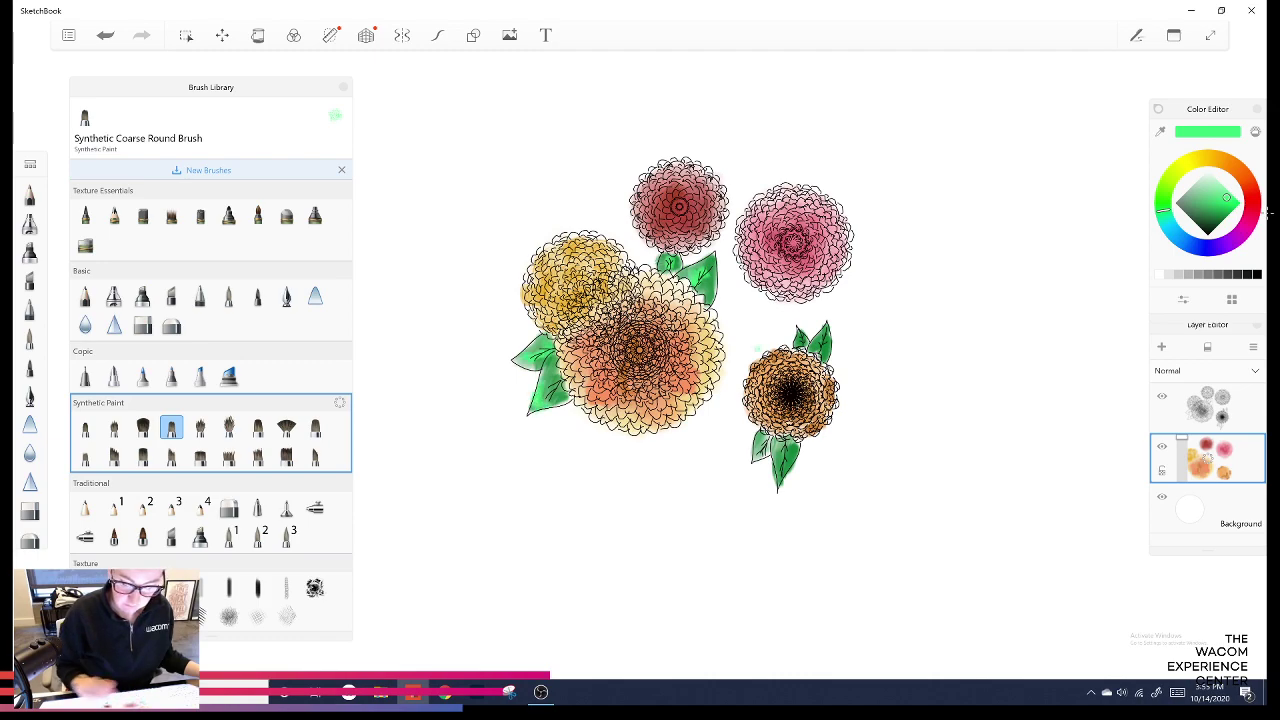
left_click_drag(826, 329, 821, 344)
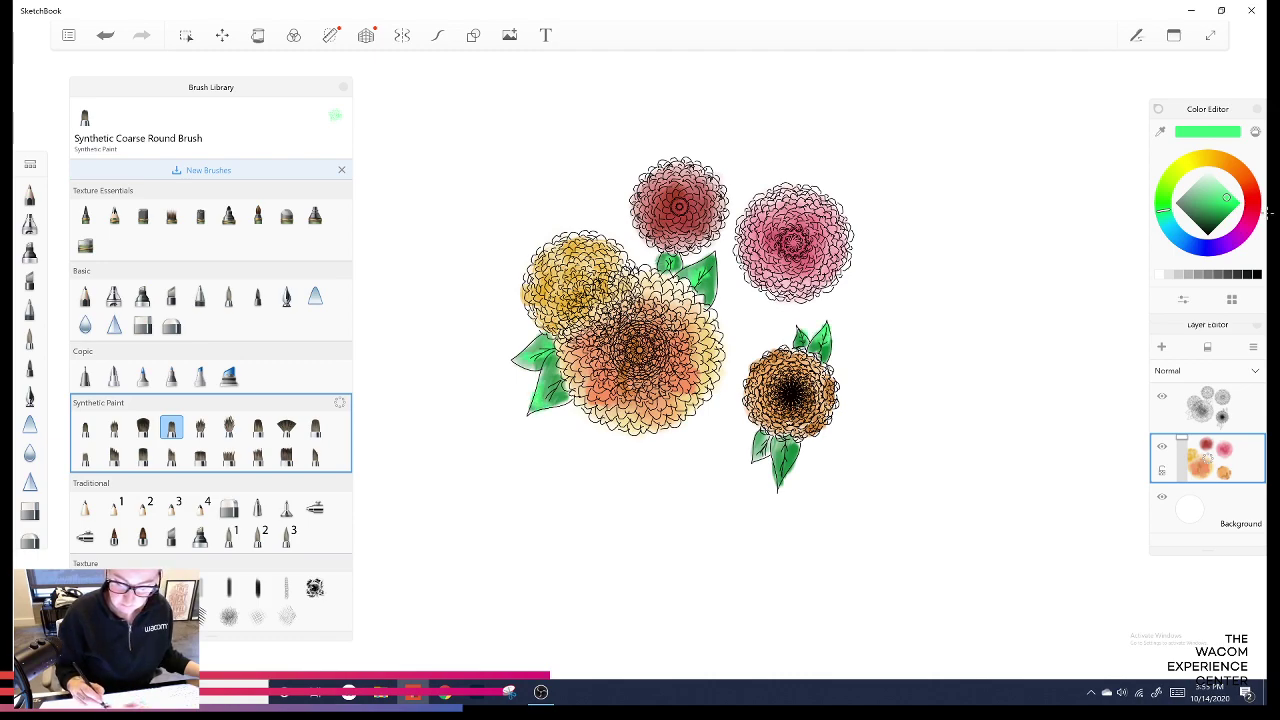
mouse_move(778, 483)
left_mouse_down()
mouse_move(780, 453)
mouse_move(754, 460)
mouse_move(767, 443)
left_mouse_up()
left_click(1224, 208)
left_click_drag(825, 328, 828, 350)
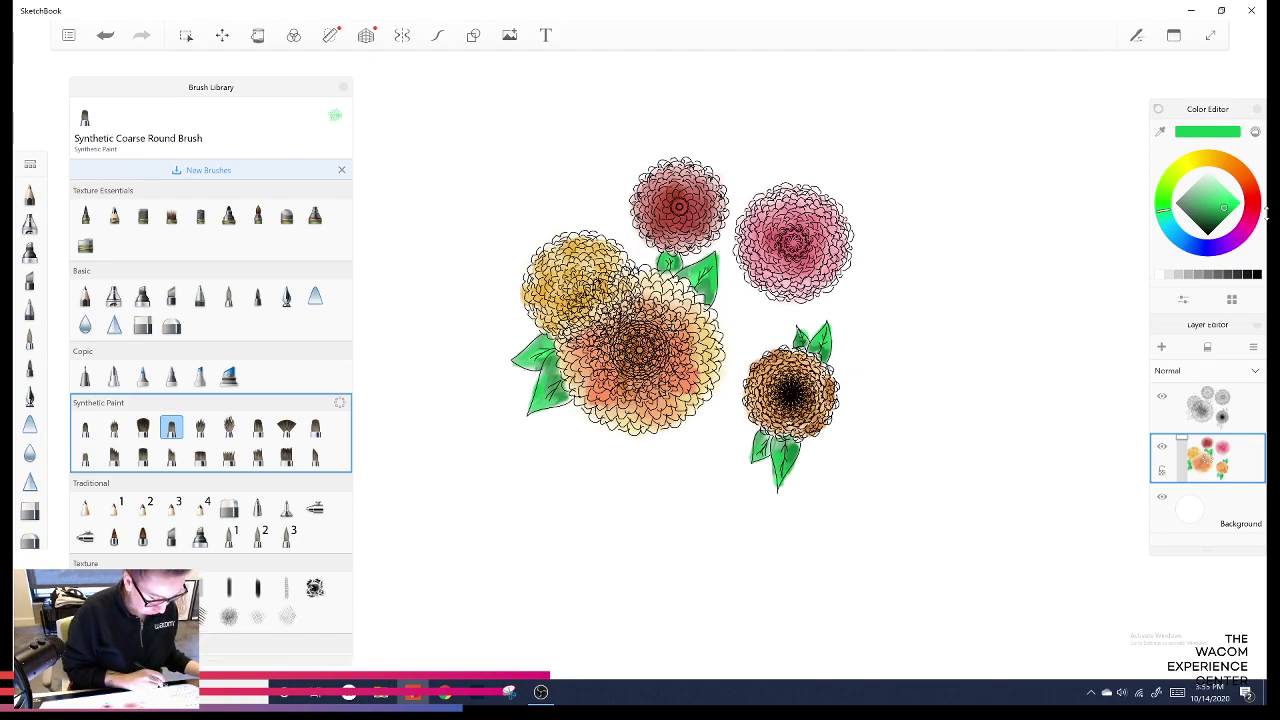
Soften the leaf colours with the Smudge Round Bristle Brush, and shade the leaves in darker green with the Synthetic Coarse Round Brush.
left_click_drag(211, 87, 198, 64)
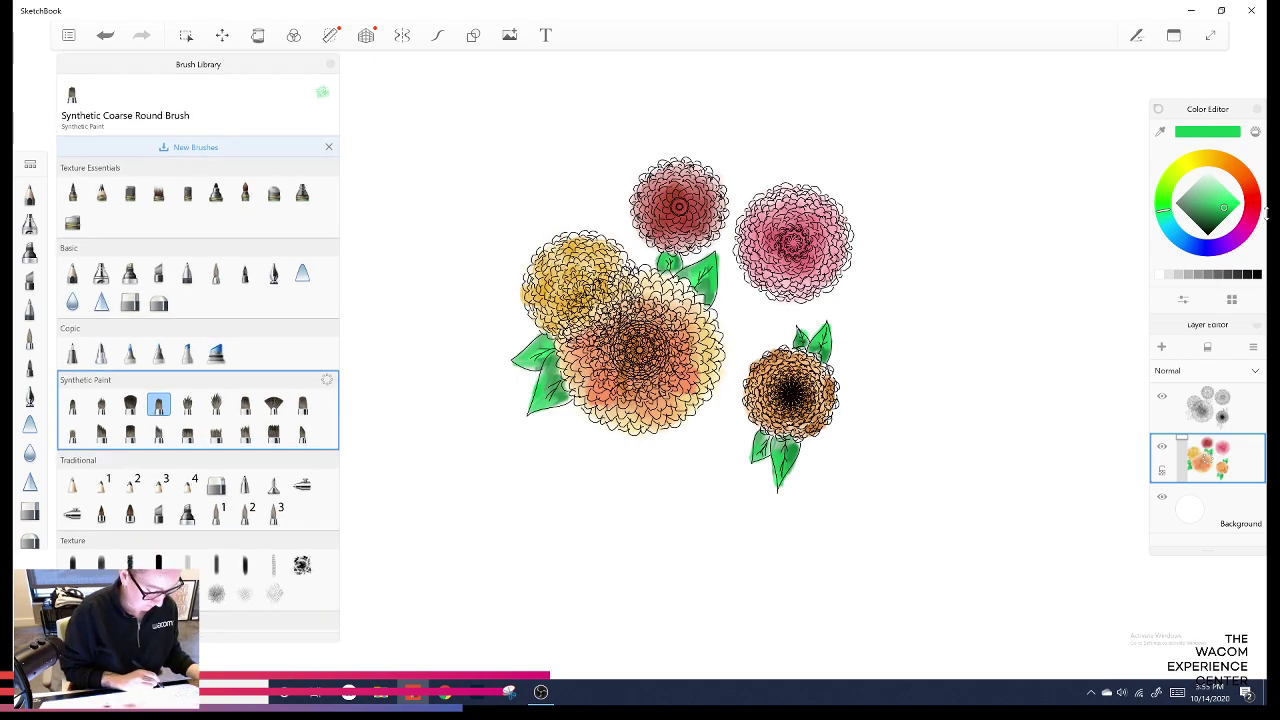
scroll(198, 400, "down", 5)
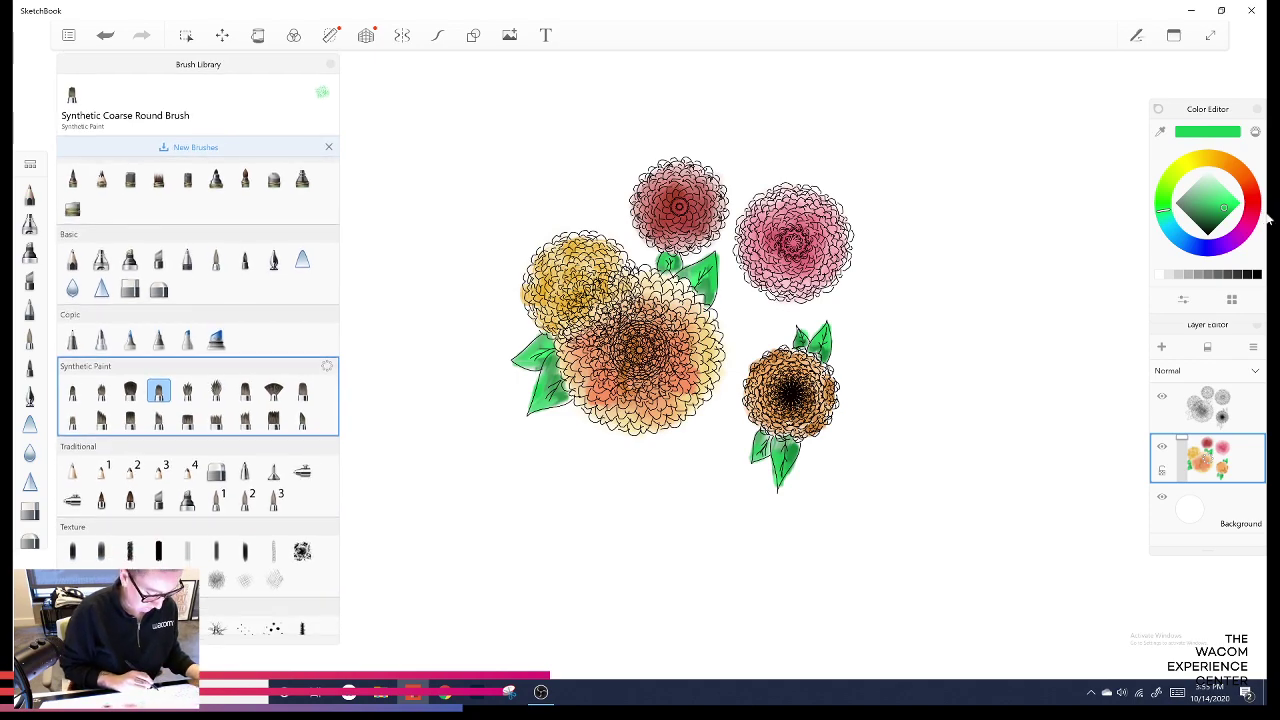
scroll(198, 400, "down", 4)
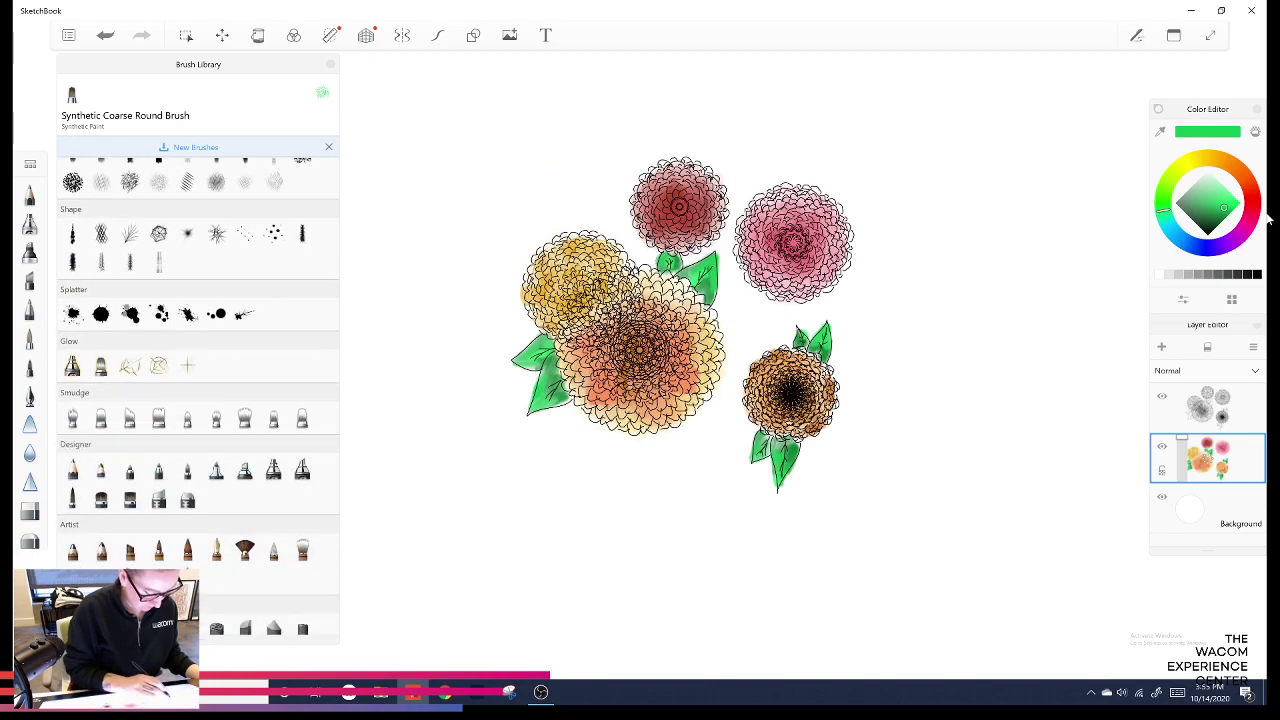
left_click(245, 376)
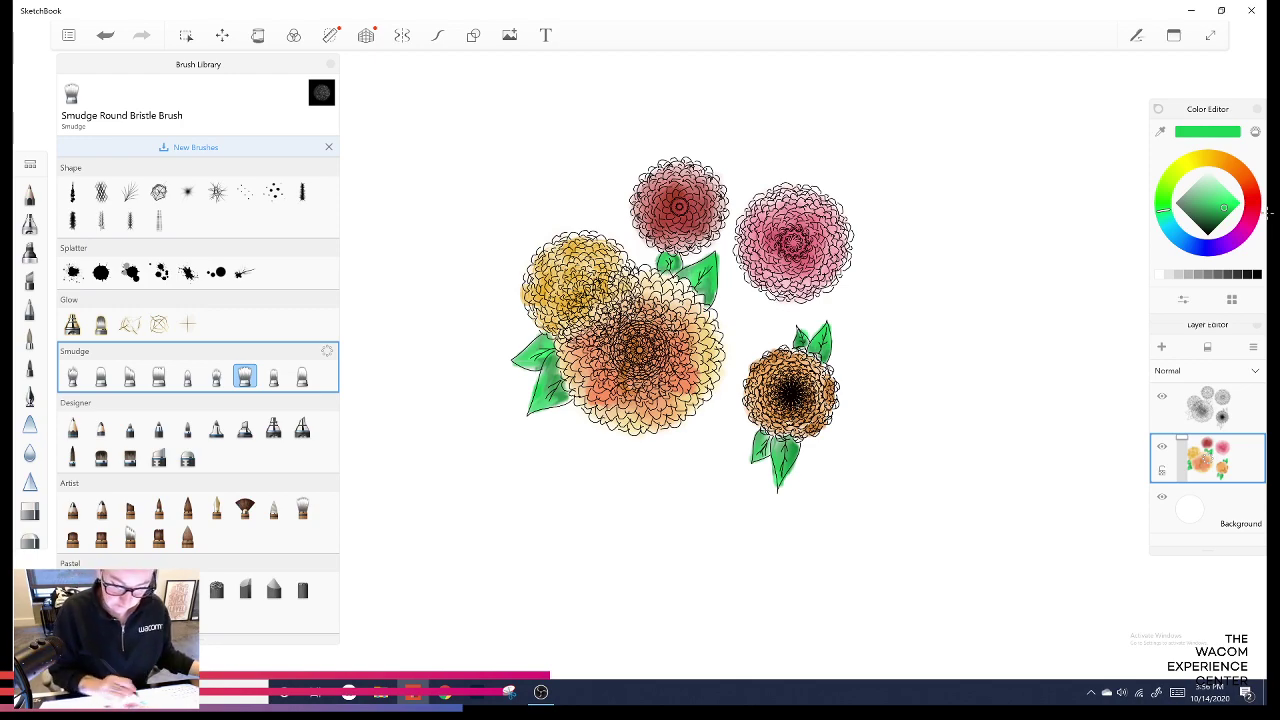
left_click_drag(535, 355, 537, 367)
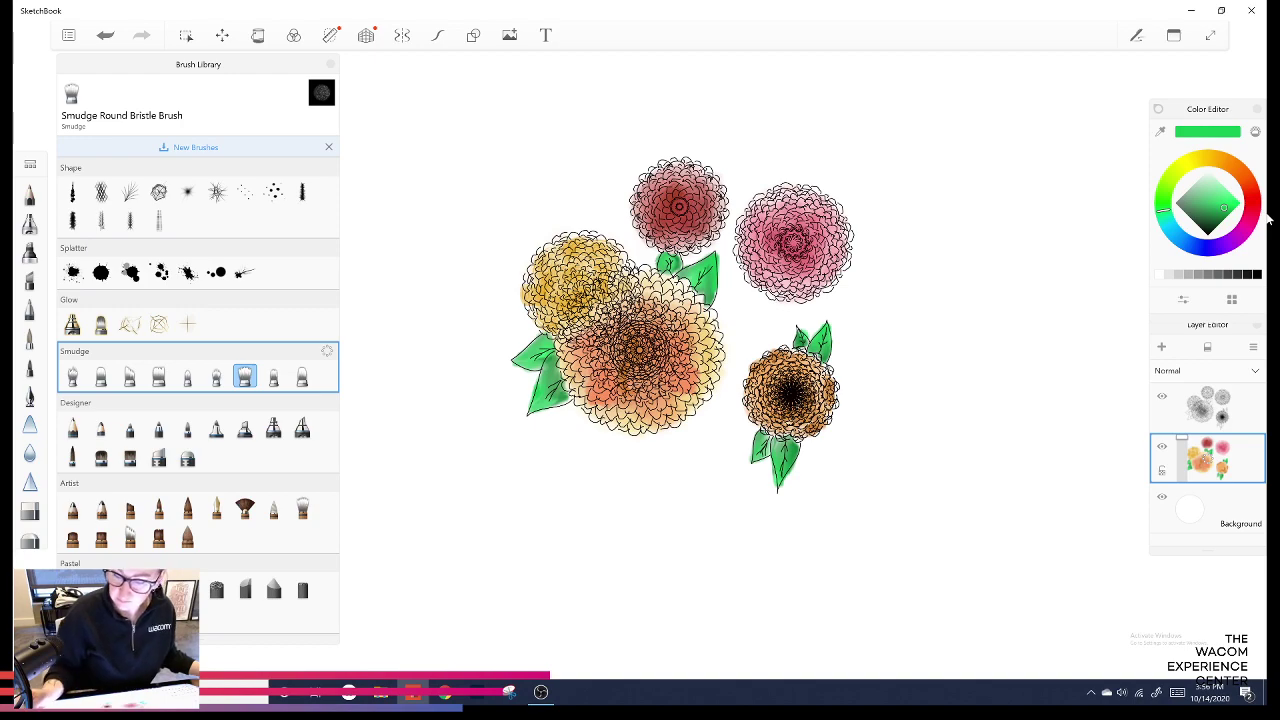
key("s")
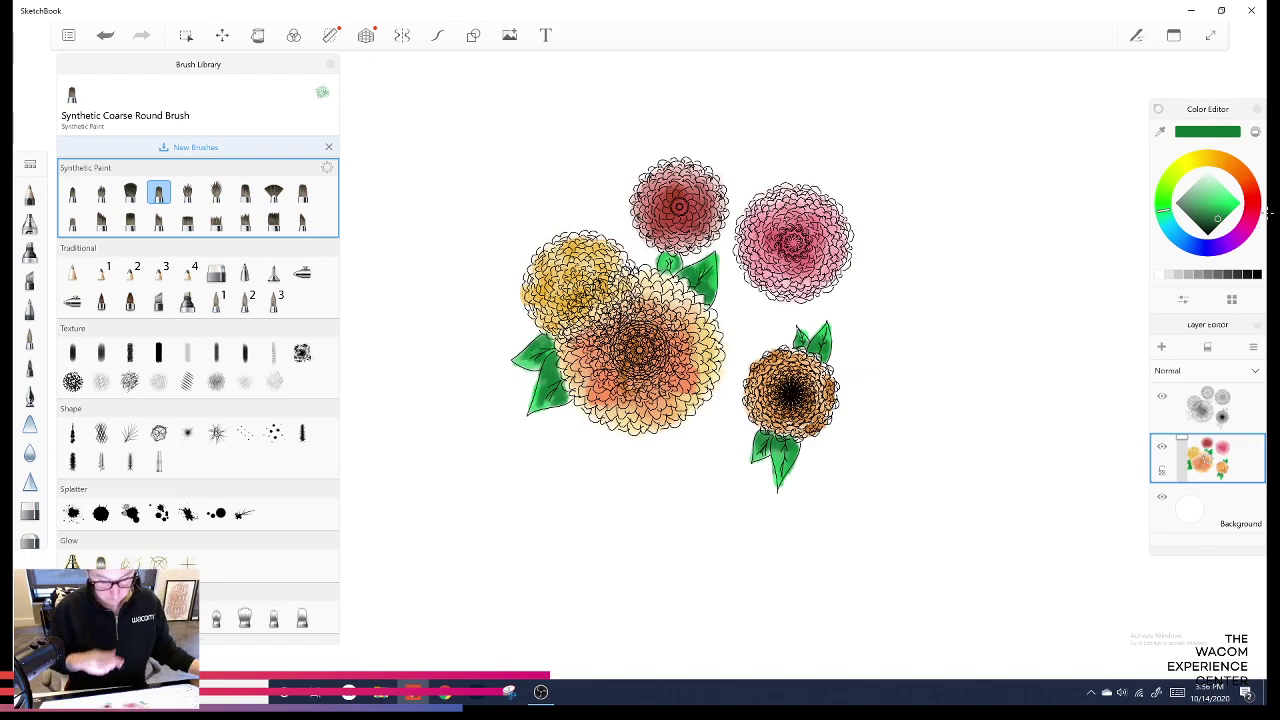
Paint a dark red shadow where the yellow flower meets the large one, and move the Smudge brush set above Splatter.
left_click(1254, 205)
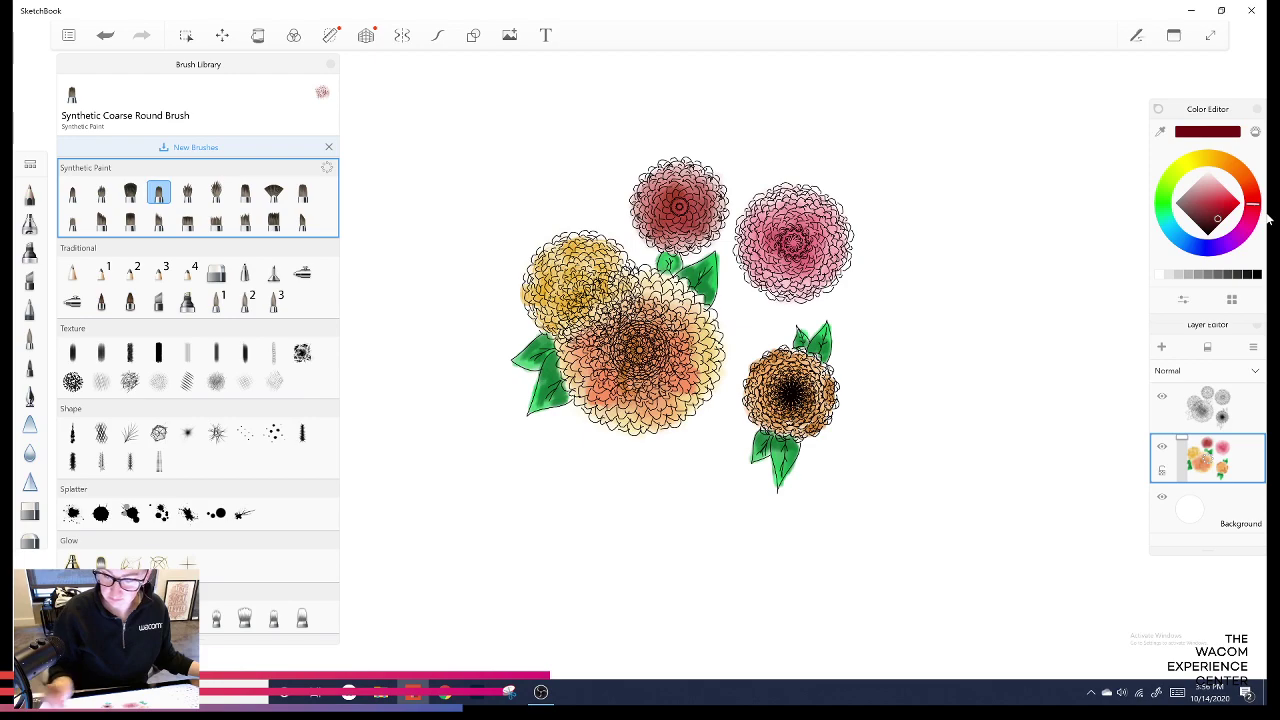
mouse_move(597, 310)
left_mouse_down()
mouse_move(610, 300)
mouse_move(575, 328)
mouse_move(618, 296)
mouse_move(607, 323)
mouse_move(565, 338)
mouse_move(618, 288)
mouse_move(565, 356)
mouse_move(632, 278)
mouse_move(575, 370)
mouse_move(596, 325)
mouse_move(612, 350)
left_mouse_up()
left_click_drag(245, 591, 245, 505)
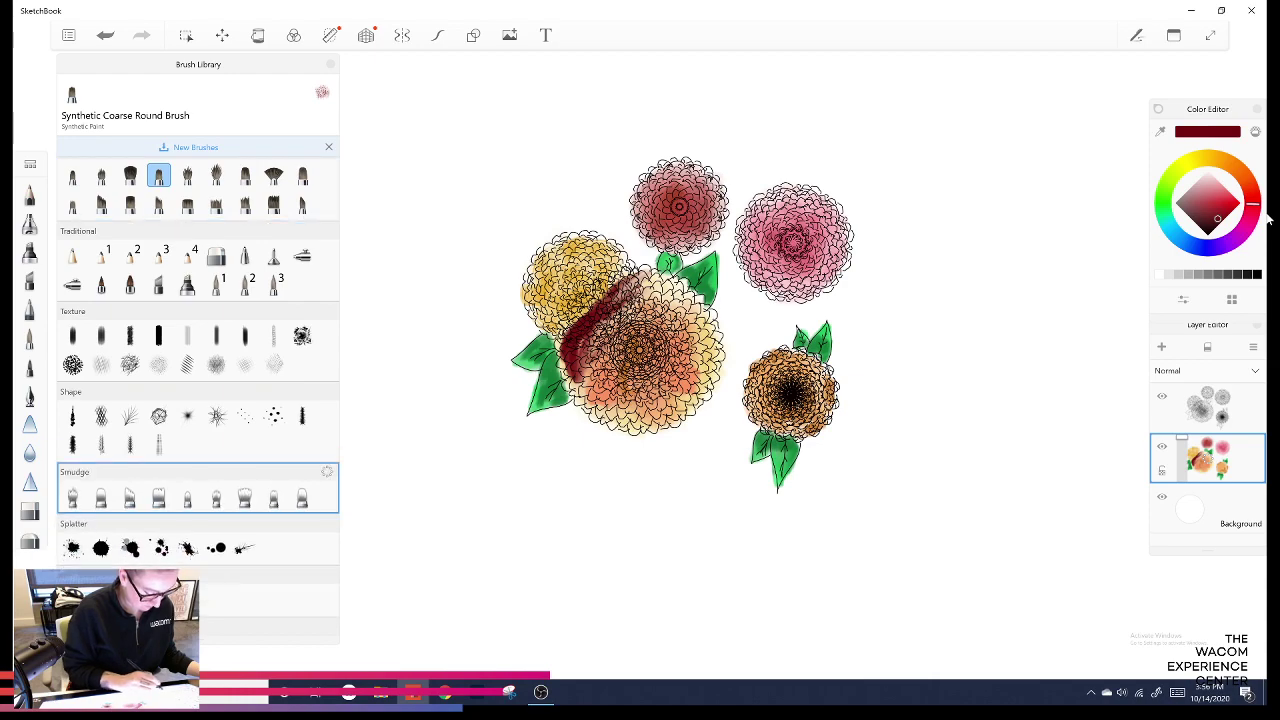
scroll(198, 530, "down", 3)
scroll(198, 400, "down", 8)
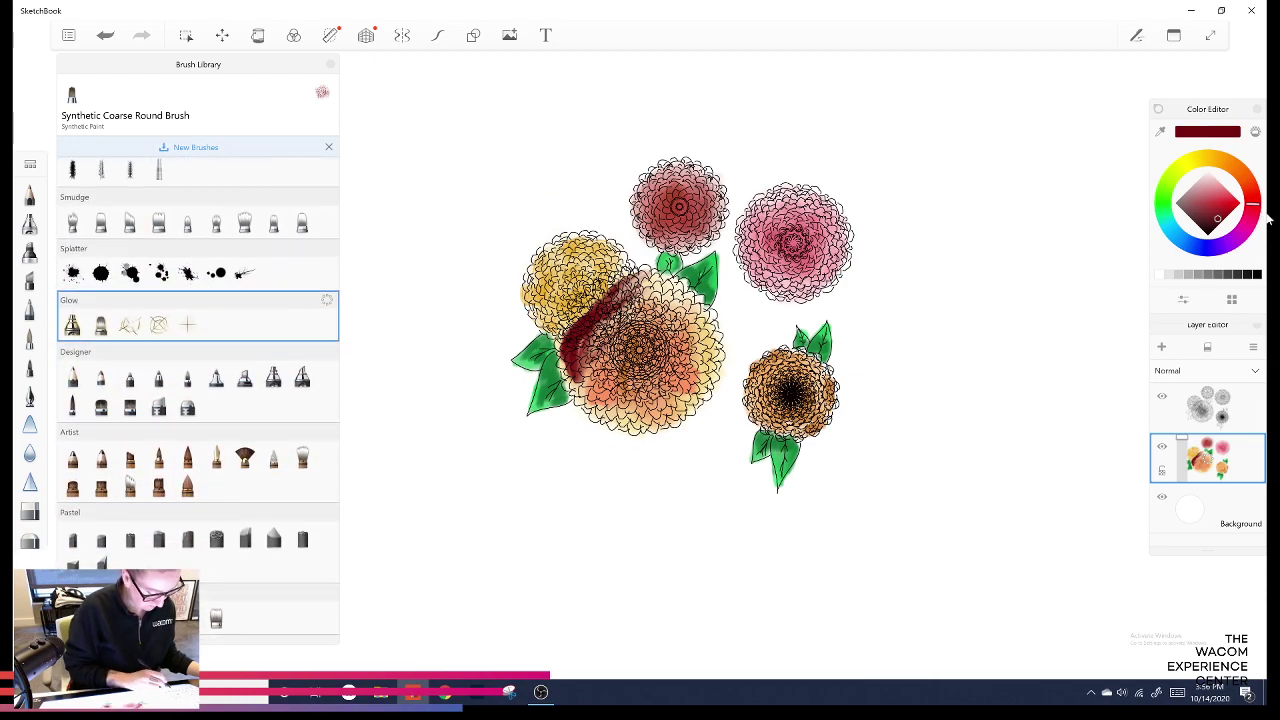
Blend the dark red shadow into the large flower's and yellow flower's petals with the Colorless Soft Brush.
left_click(216, 617)
mouse_move(610, 295)
left_mouse_down()
mouse_move(570, 368)
mouse_move(598, 300)
mouse_move(640, 284)
mouse_move(604, 330)
left_mouse_up()
mouse_move(585, 378)
left_mouse_down()
mouse_move(564, 336)
mouse_move(638, 272)
mouse_move(636, 312)
mouse_move(658, 290)
mouse_move(582, 400)
mouse_move(614, 412)
left_mouse_up()
left_click_drag(600, 308, 613, 272)
left_click_drag(580, 316, 556, 320)
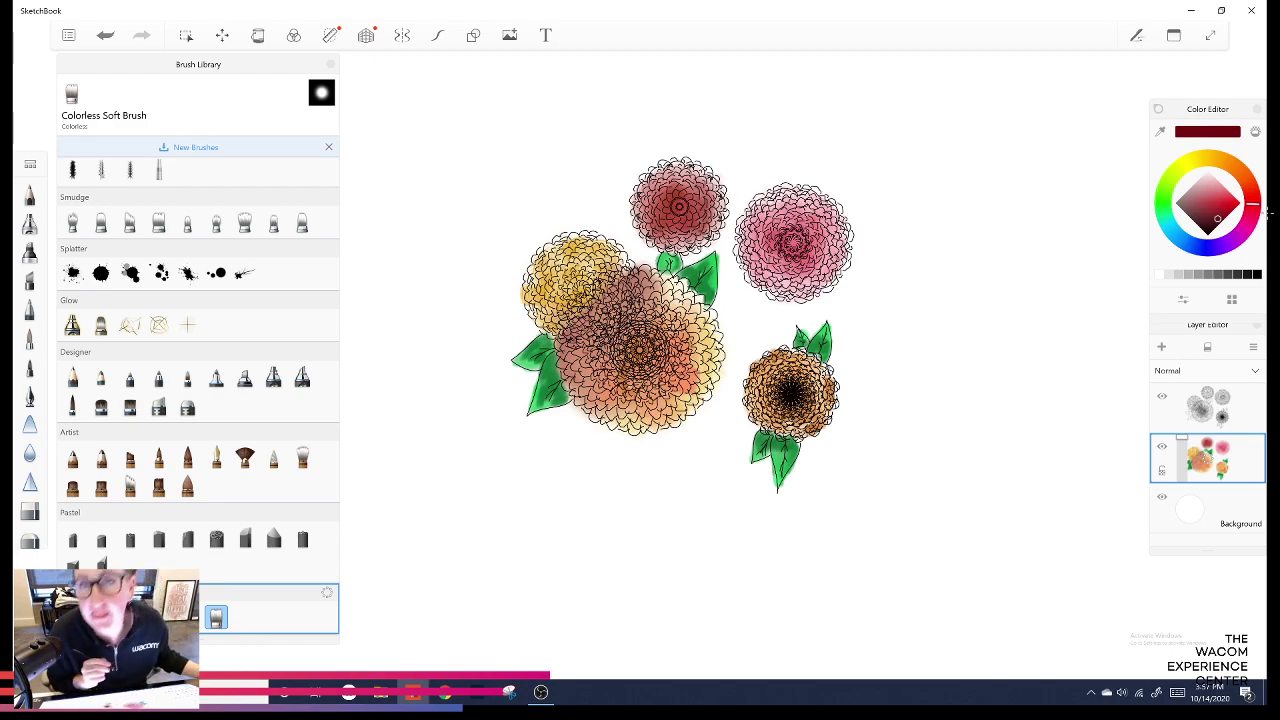
left_click_drag(622, 270, 612, 256)
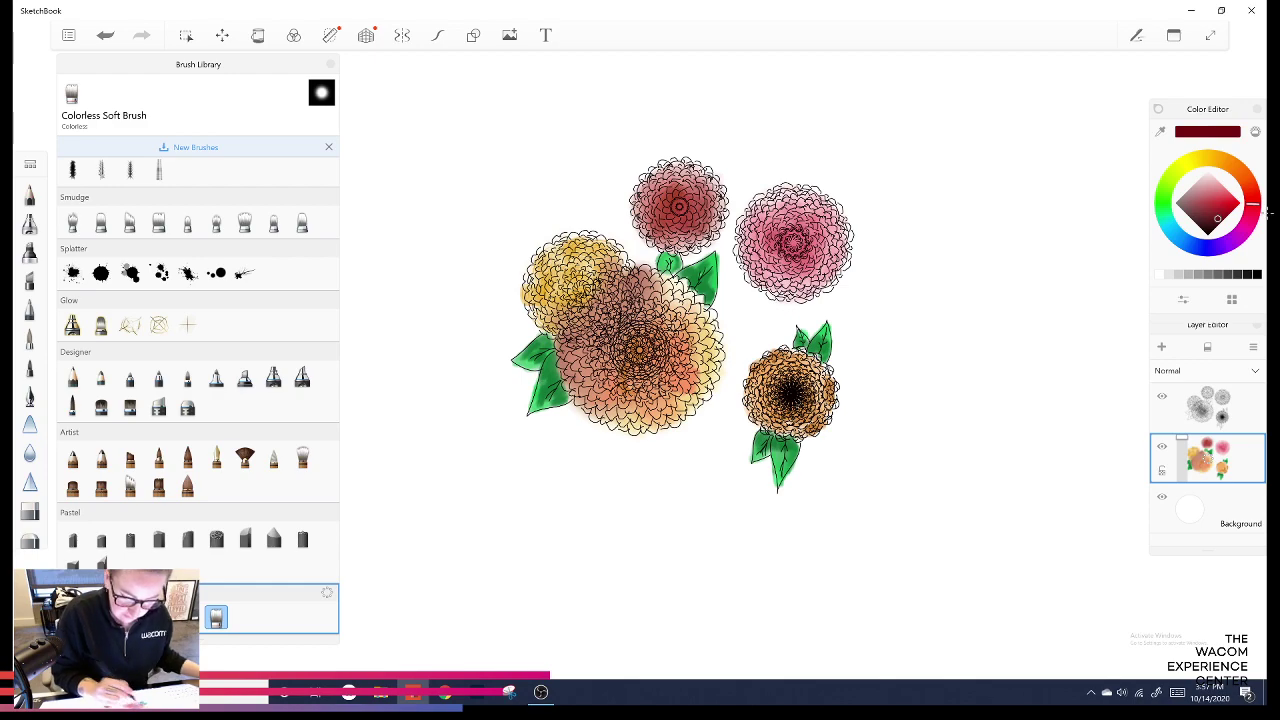
left_click_drag(668, 301, 662, 289)
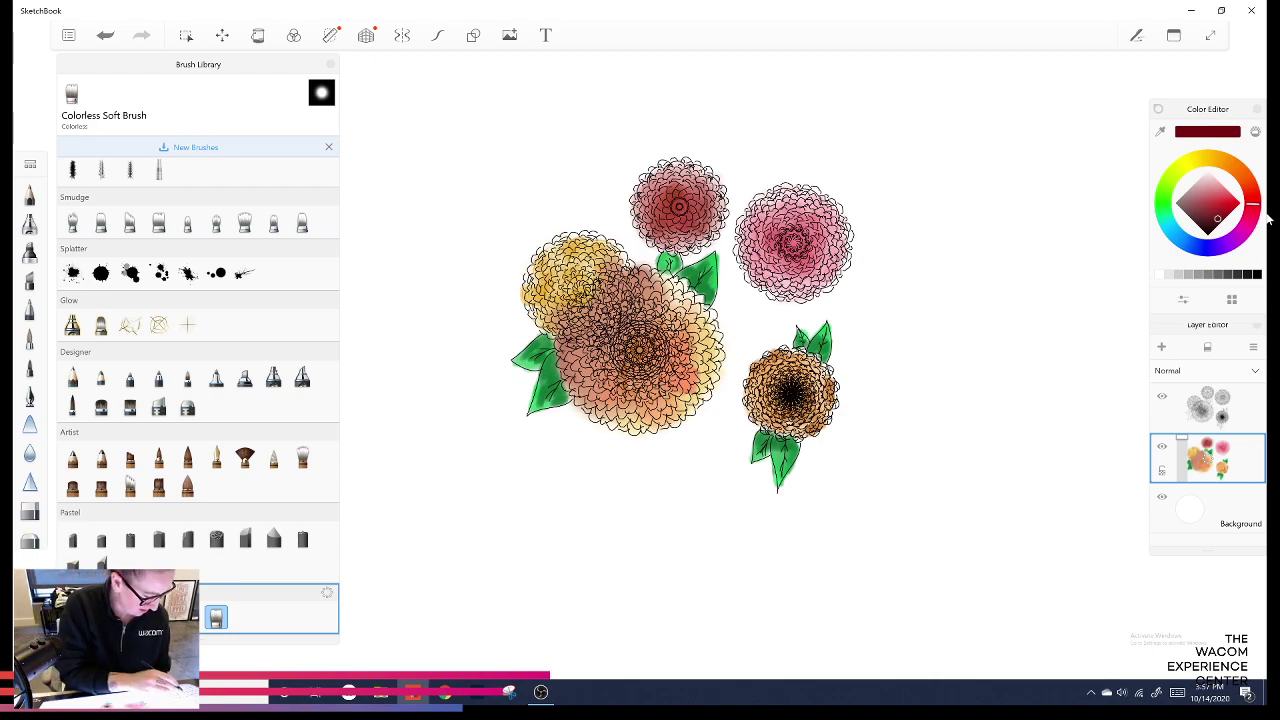
Deepen the shadow between the yellow and large flowers in dark red with the Ink Brush, and blend it with the Colorless Marker.
left_click(273, 457)
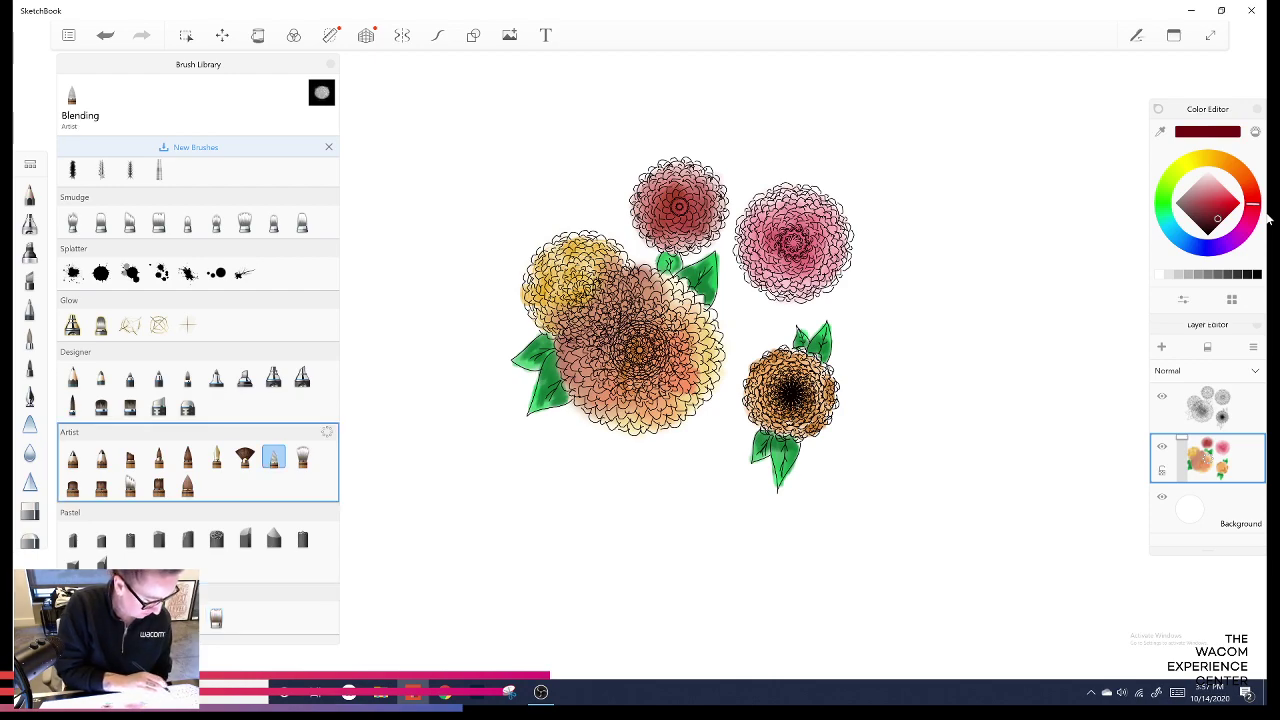
left_click(188, 457)
mouse_move(615, 290)
left_mouse_down()
mouse_move(580, 322)
mouse_move(608, 304)
left_mouse_up()
left_click(216, 618)
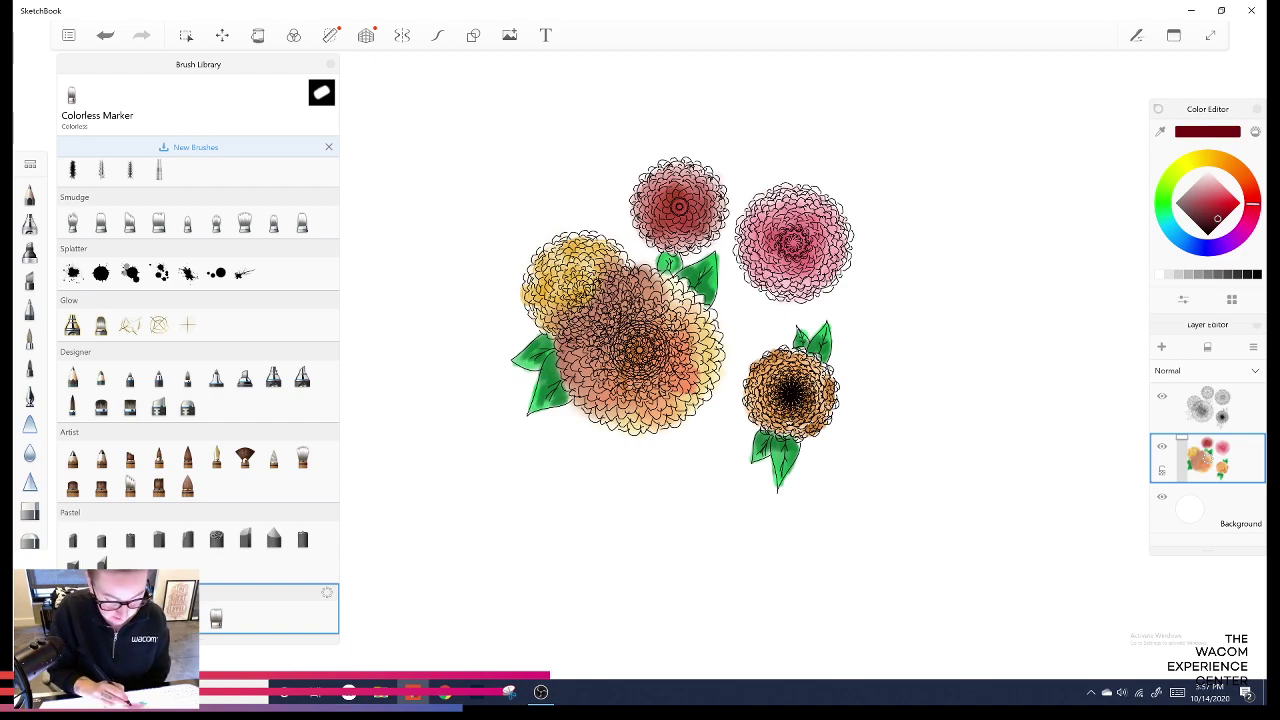
Paint the large flower's centre orange with the Ink Brush and blend it with the Colorless Soft Flat Brush.
mouse_move(1253, 204)
left_mouse_down()
mouse_move(1249, 186)
mouse_move(1227, 201)
left_mouse_up()
left_click(1246, 180)
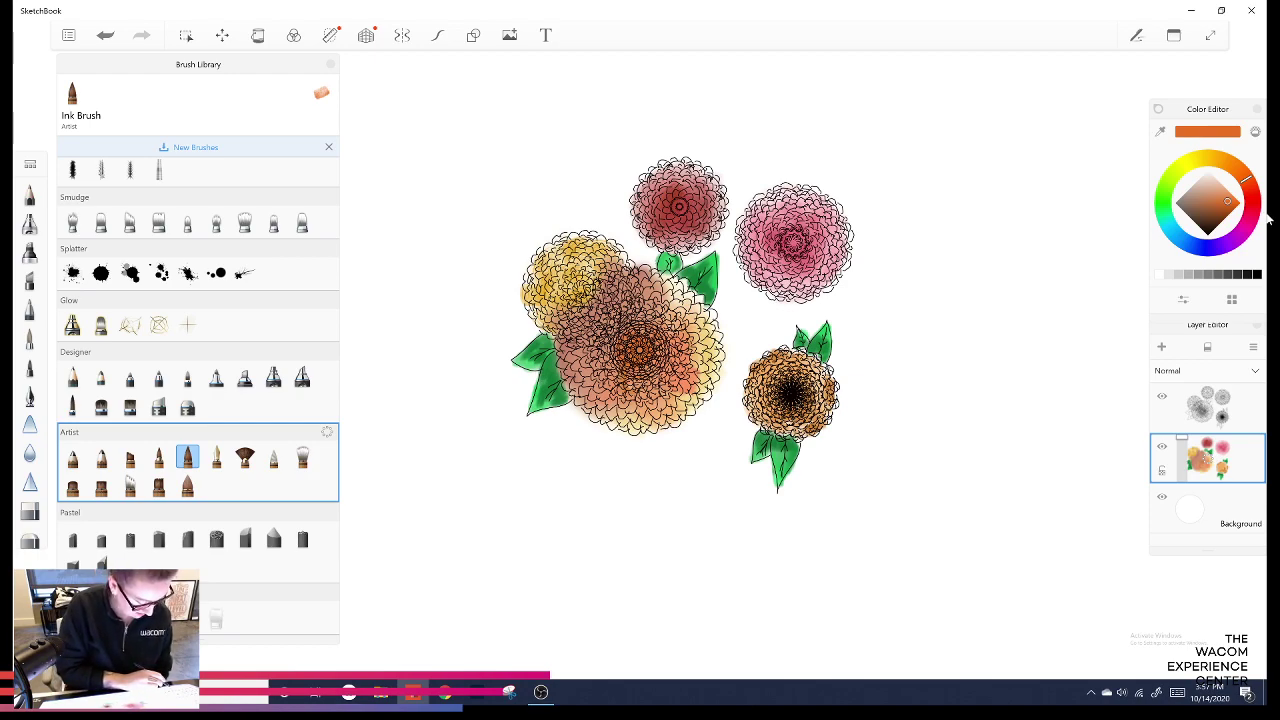
left_click(216, 617)
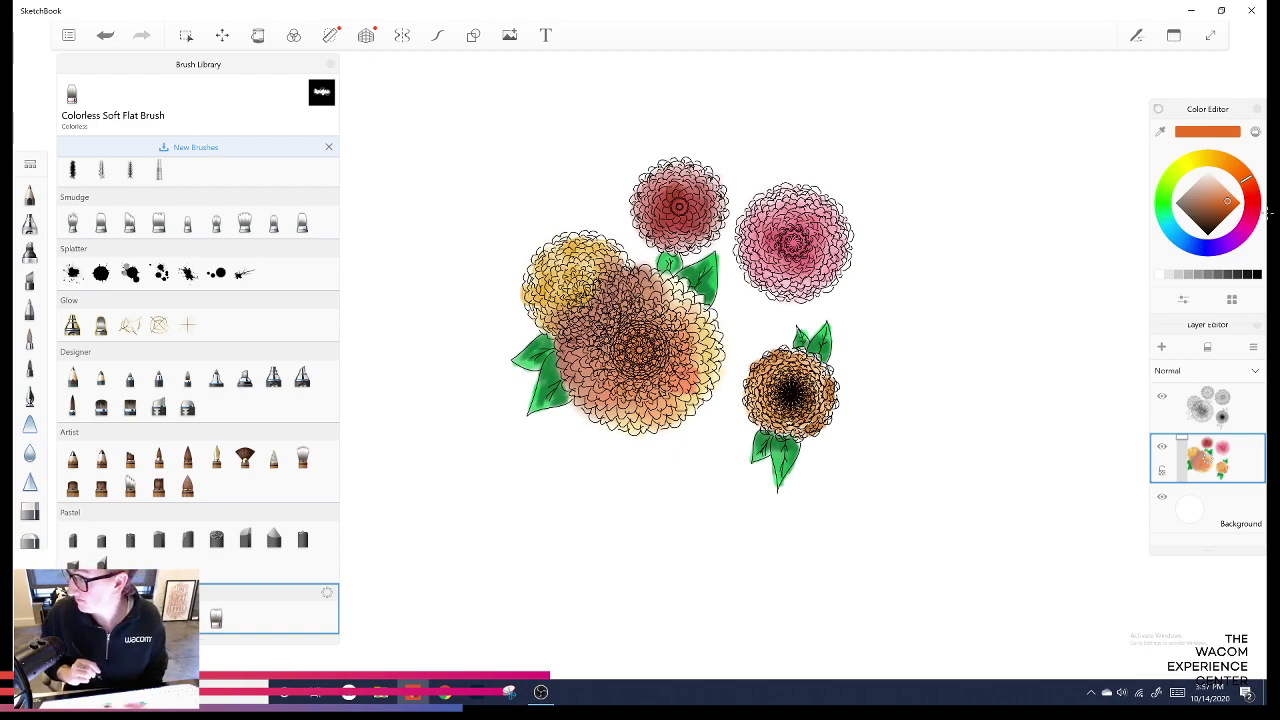
Paint the pink flower's inner and middle petals in dark orange with the Ink Brush and blend them outward with the Colorless Soft Brush.
left_click(1225, 204)
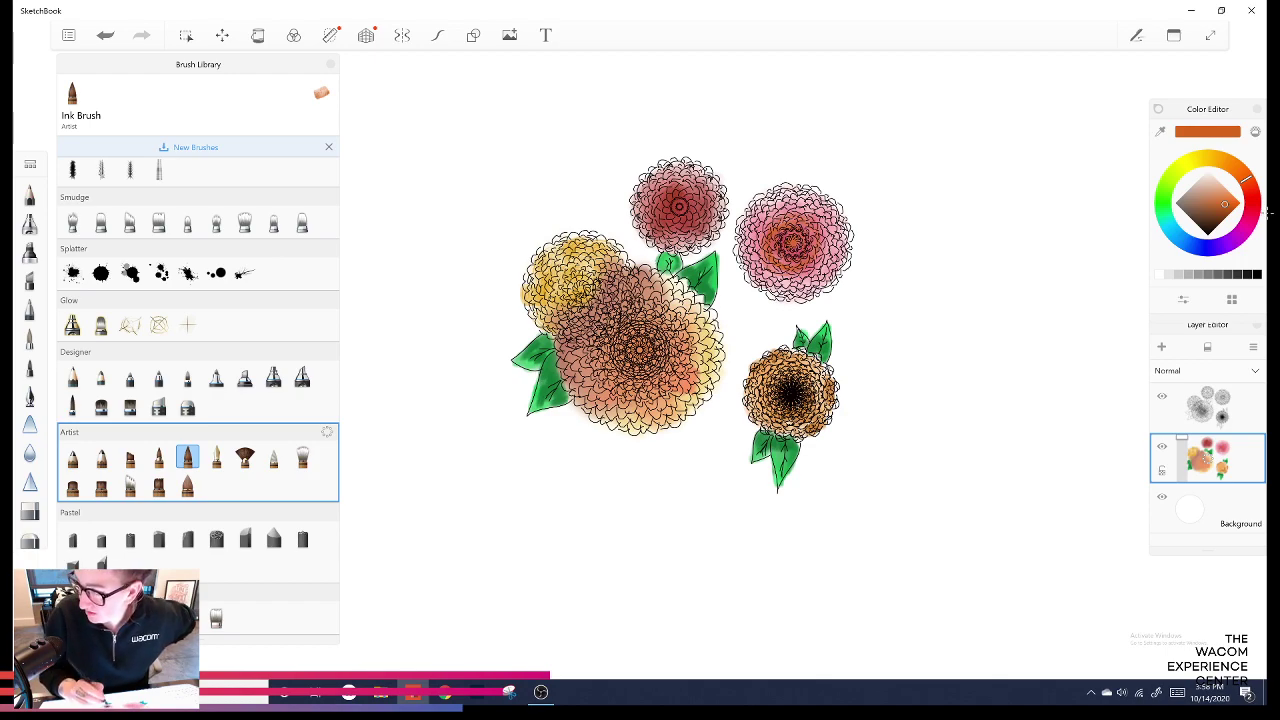
mouse_move(755, 264)
left_mouse_down()
mouse_move(776, 214)
mouse_move(758, 268)
mouse_move(802, 209)
mouse_move(832, 244)
mouse_move(786, 280)
mouse_move(764, 272)
mouse_move(806, 282)
left_mouse_up()
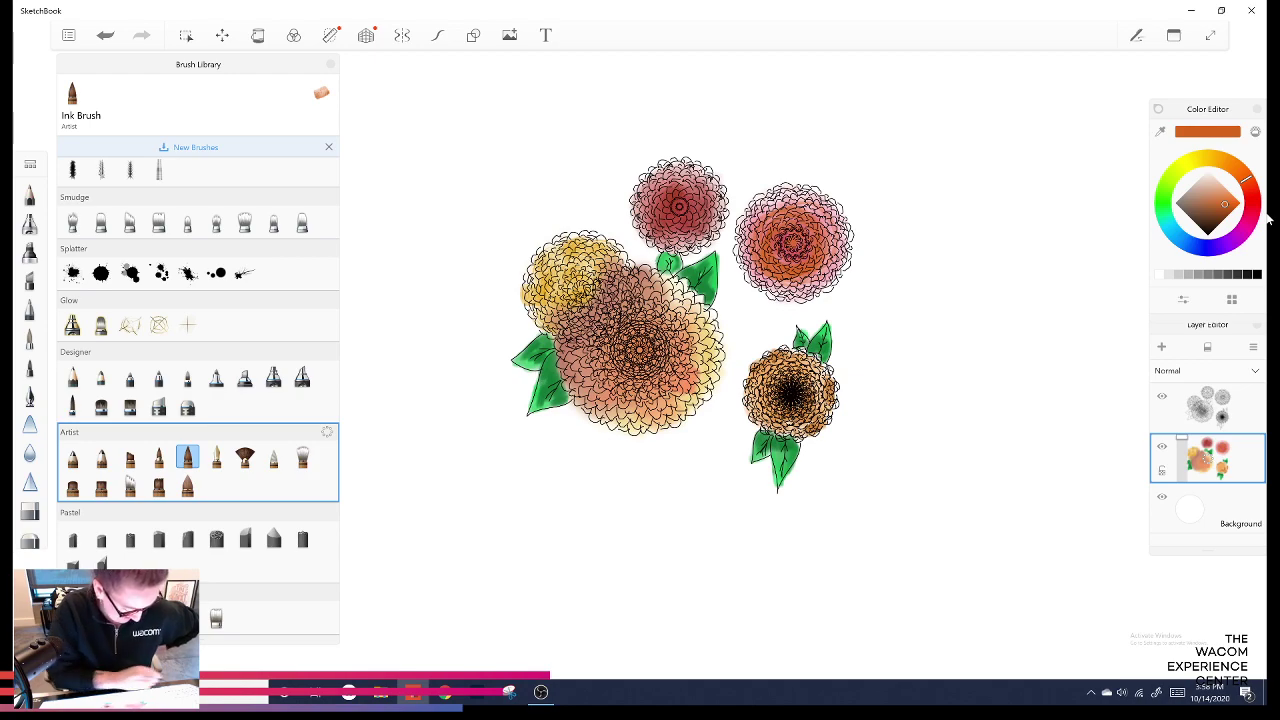
left_click(216, 617)
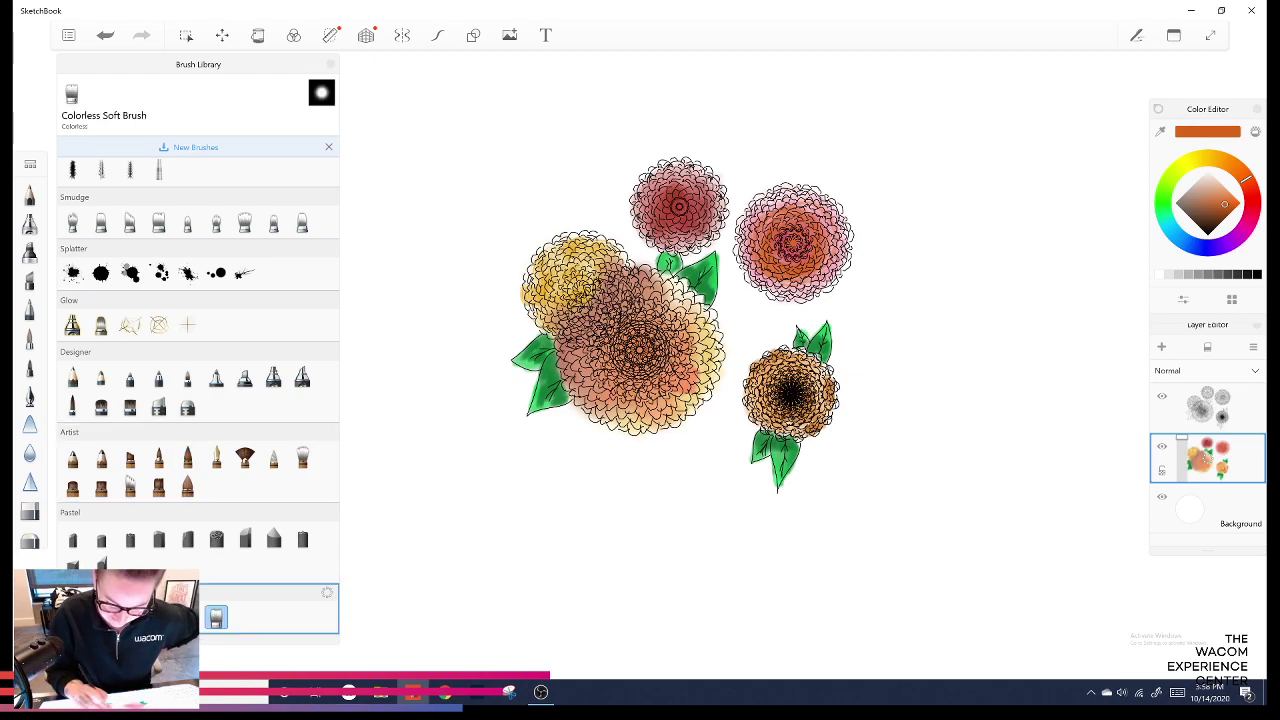
mouse_move(764, 248)
left_mouse_down()
mouse_move(806, 194)
mouse_move(806, 270)
mouse_move(774, 264)
mouse_move(764, 280)
mouse_move(770, 202)
mouse_move(837, 208)
left_mouse_up()
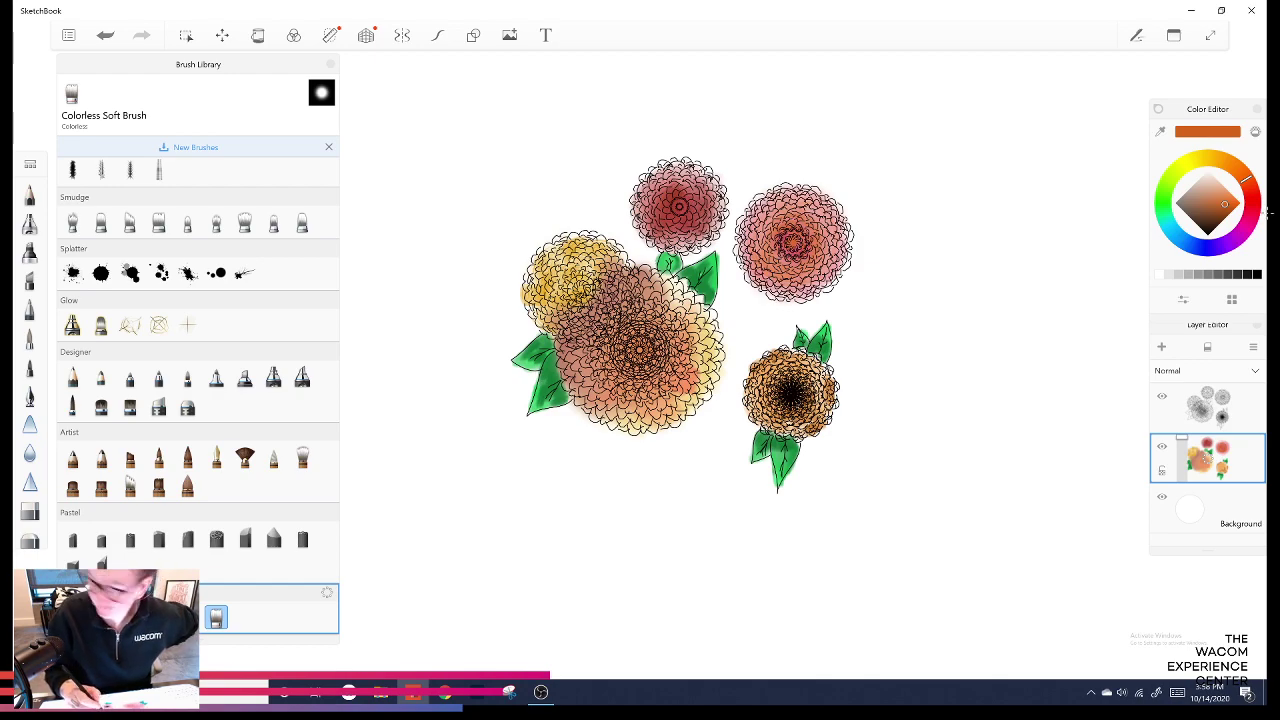
Undo the smear beside the lower-right flower's upper leaves, and soften that flower's petals past its outline with the Colorless Soft Brush.
left_click_drag(834, 326, 838, 354)
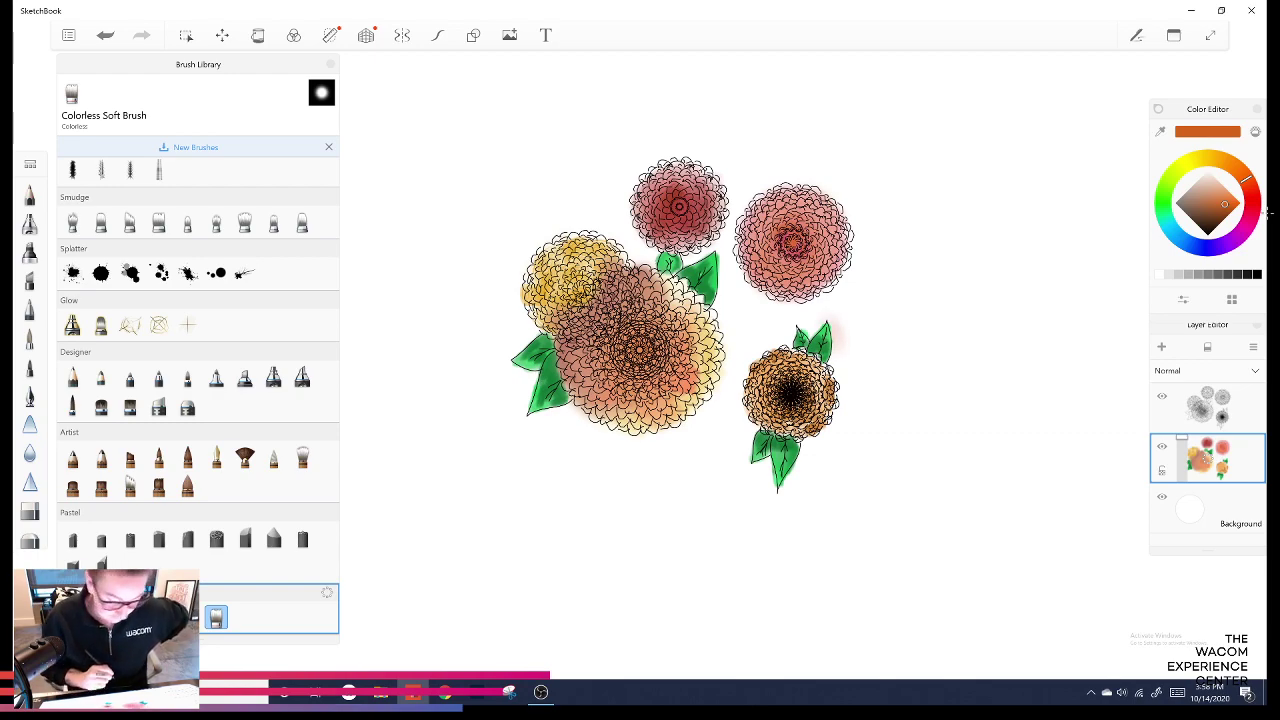
key("ctrl+z")
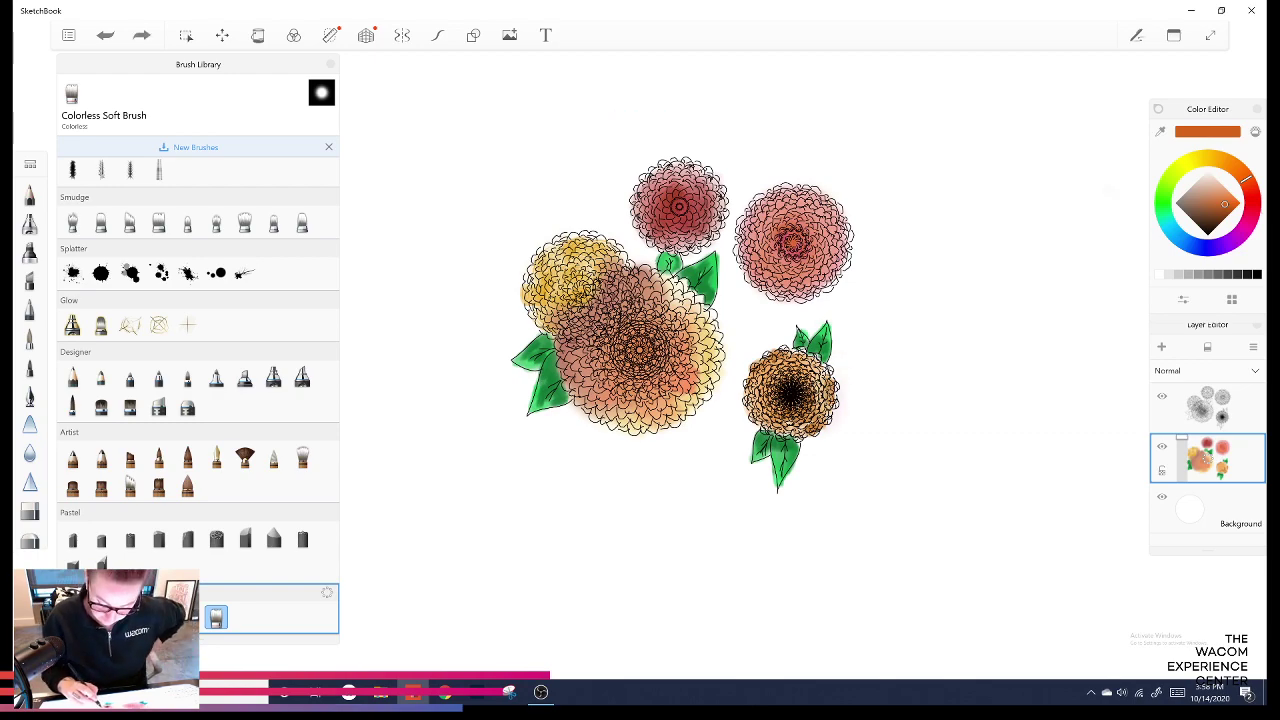
mouse_move(817, 423)
left_mouse_down()
mouse_move(810, 439)
mouse_move(748, 360)
left_mouse_up()
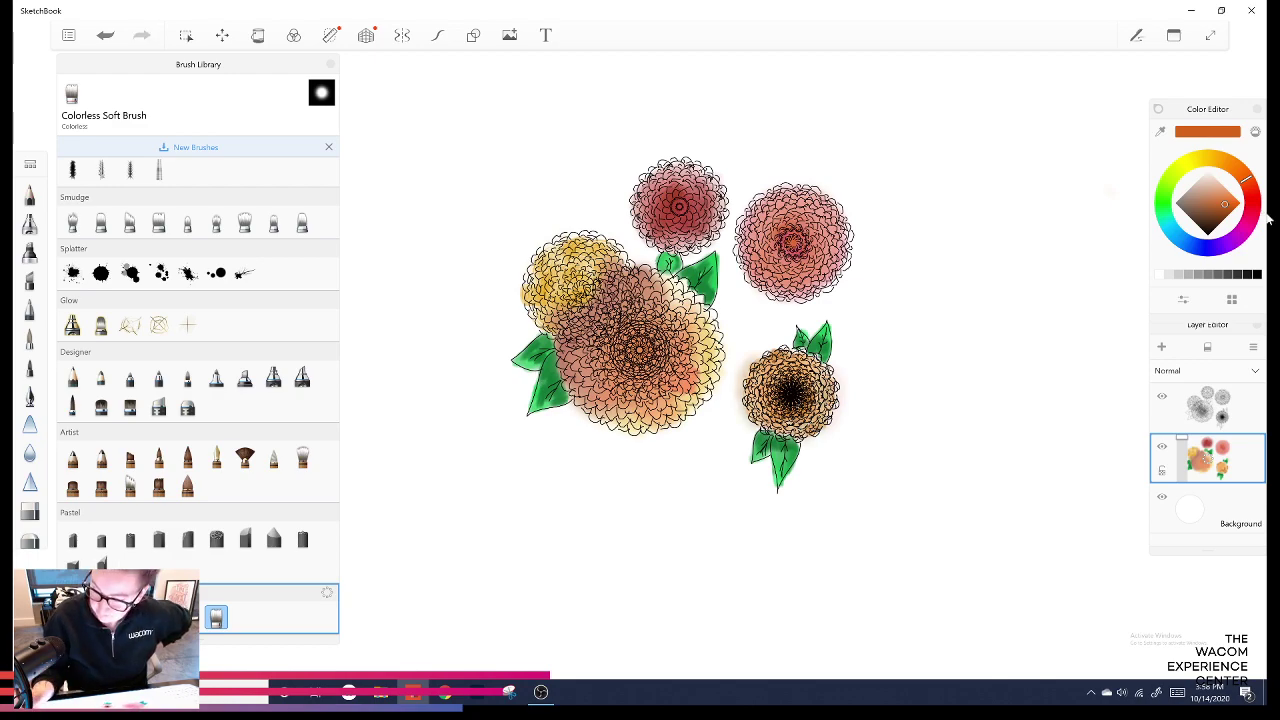
Paint the lower-right flower's petals in bright yellow with the Ink Brush and blend them with the Colorless Soft Flat Brush.
left_click(187, 457)
left_click_drag(1213, 158, 1198, 159)
left_click_drag(1222, 202, 1231, 201)
mouse_move(796, 409)
left_mouse_down()
mouse_move(769, 383)
mouse_move(805, 414)
left_mouse_up()
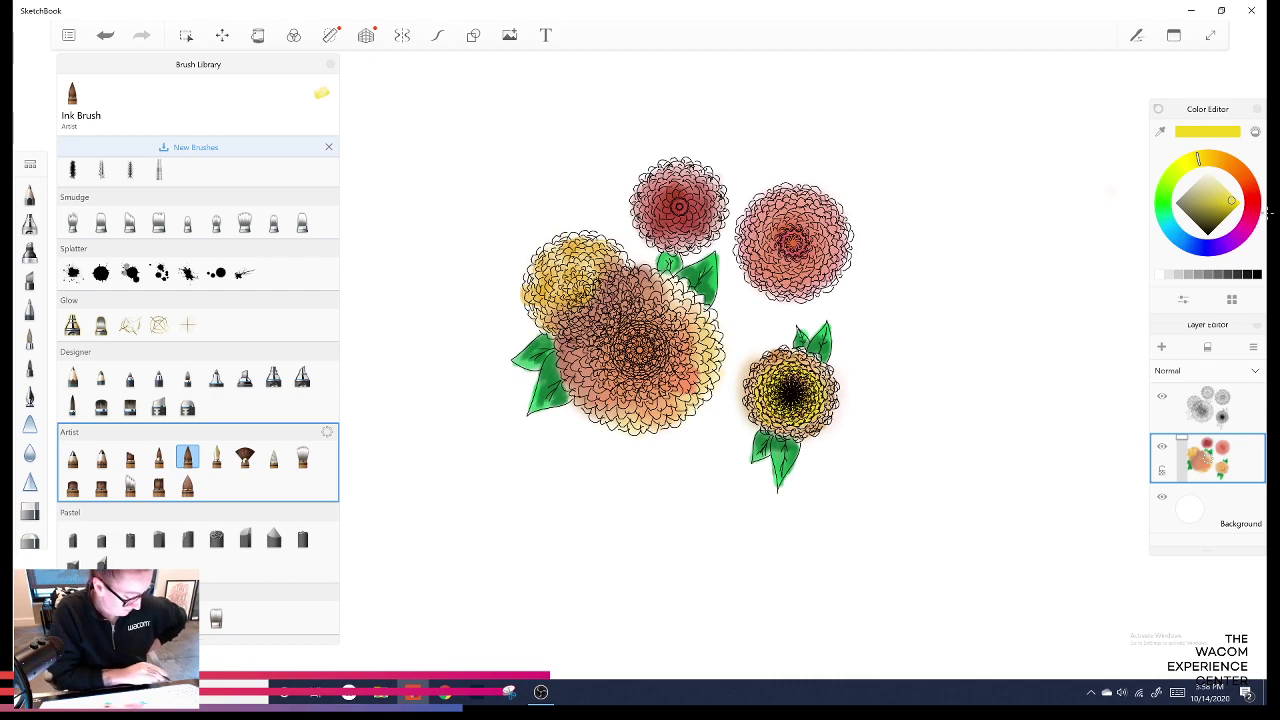
left_click(188, 618)
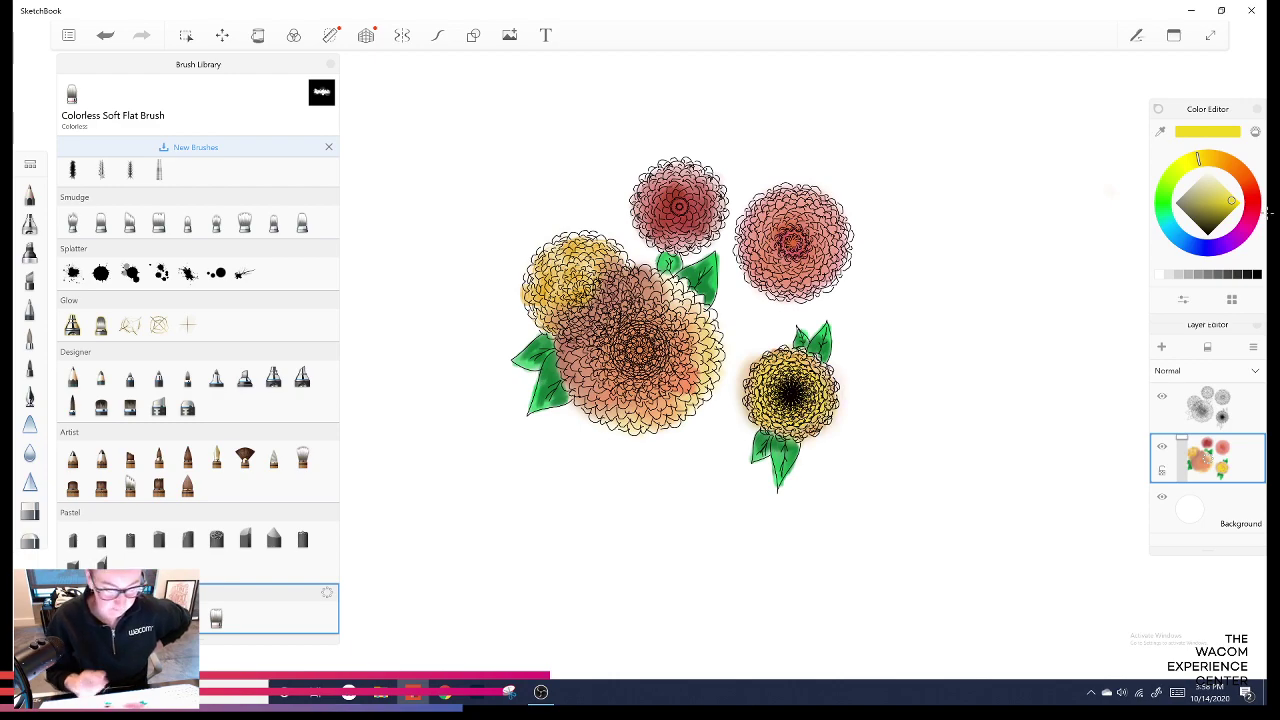
Close the brush library and save the drawing to the Desktop as the TIFF file Sketch008.
left_click(331, 64)
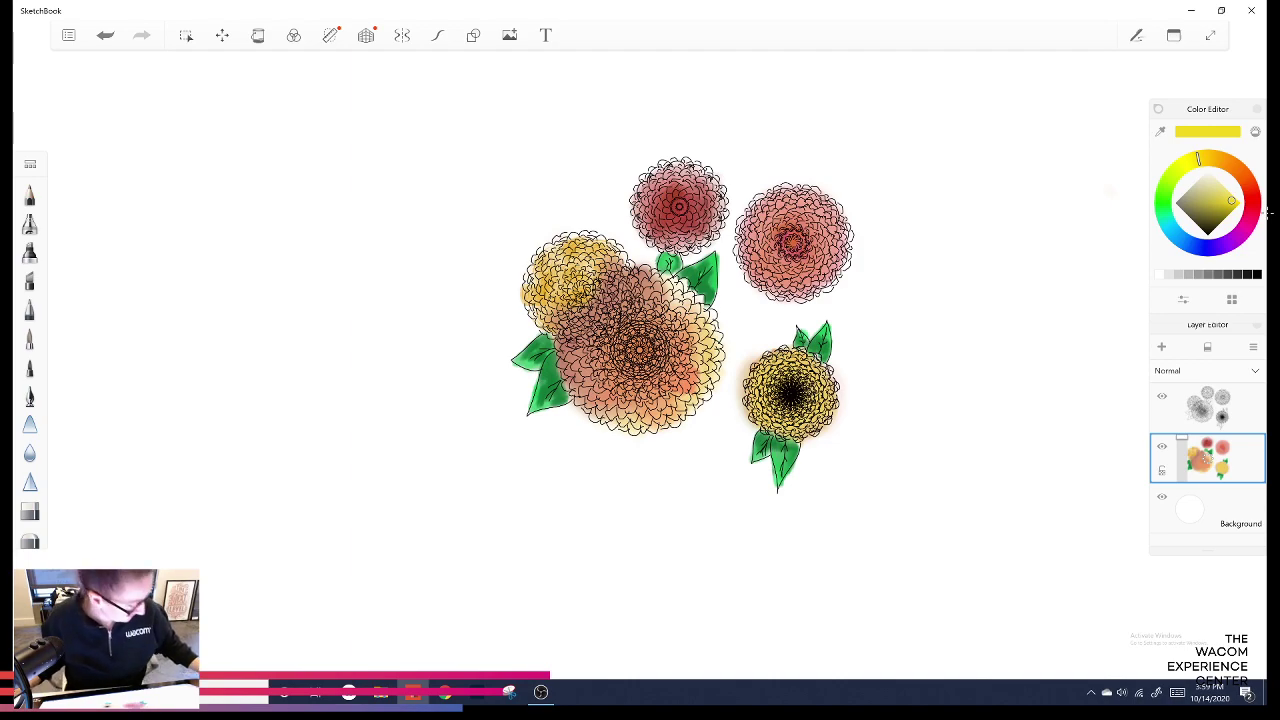
key("ctrl+s")
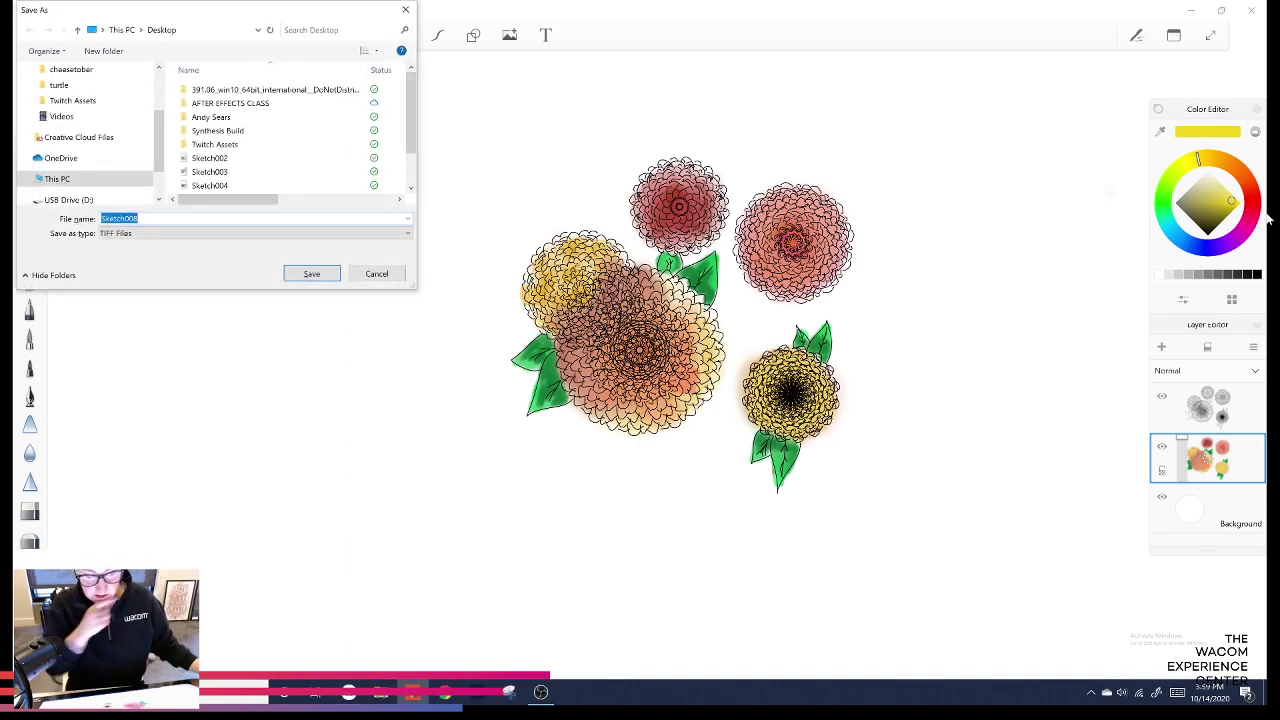
left_click(309, 274)
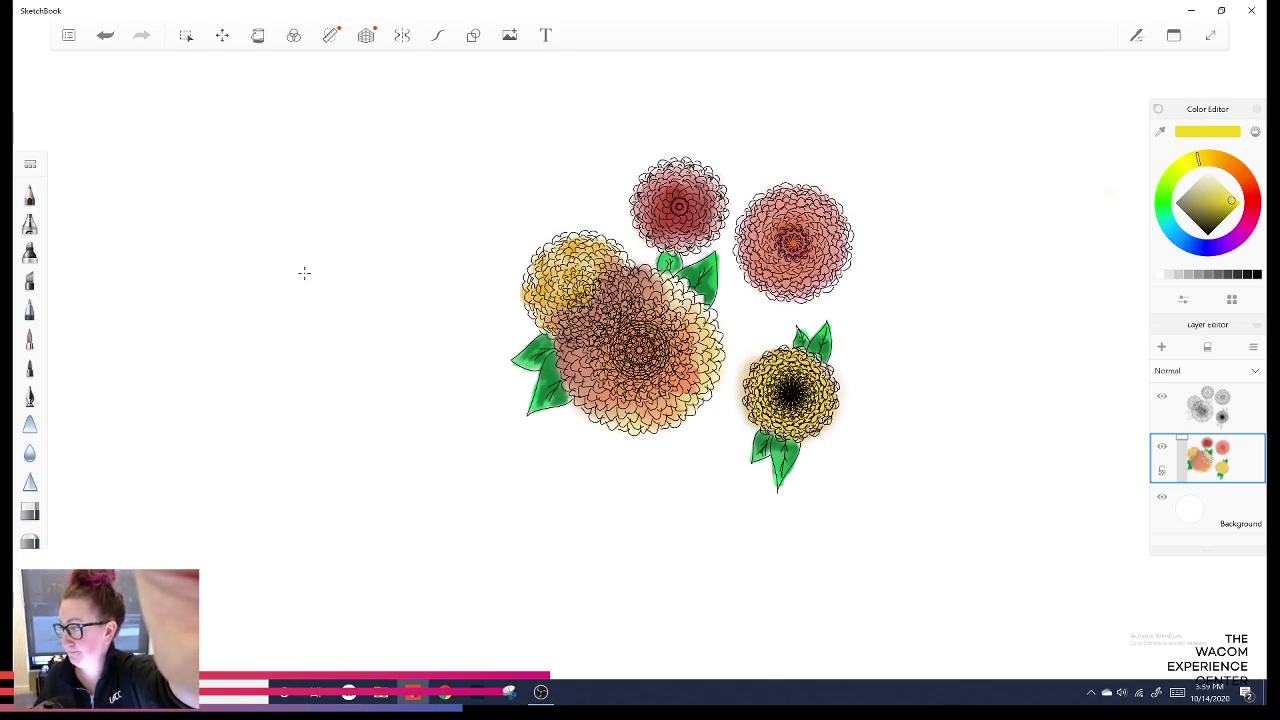
Open the saved drawing Sketch004 from the Desktop.
key("alt+f")
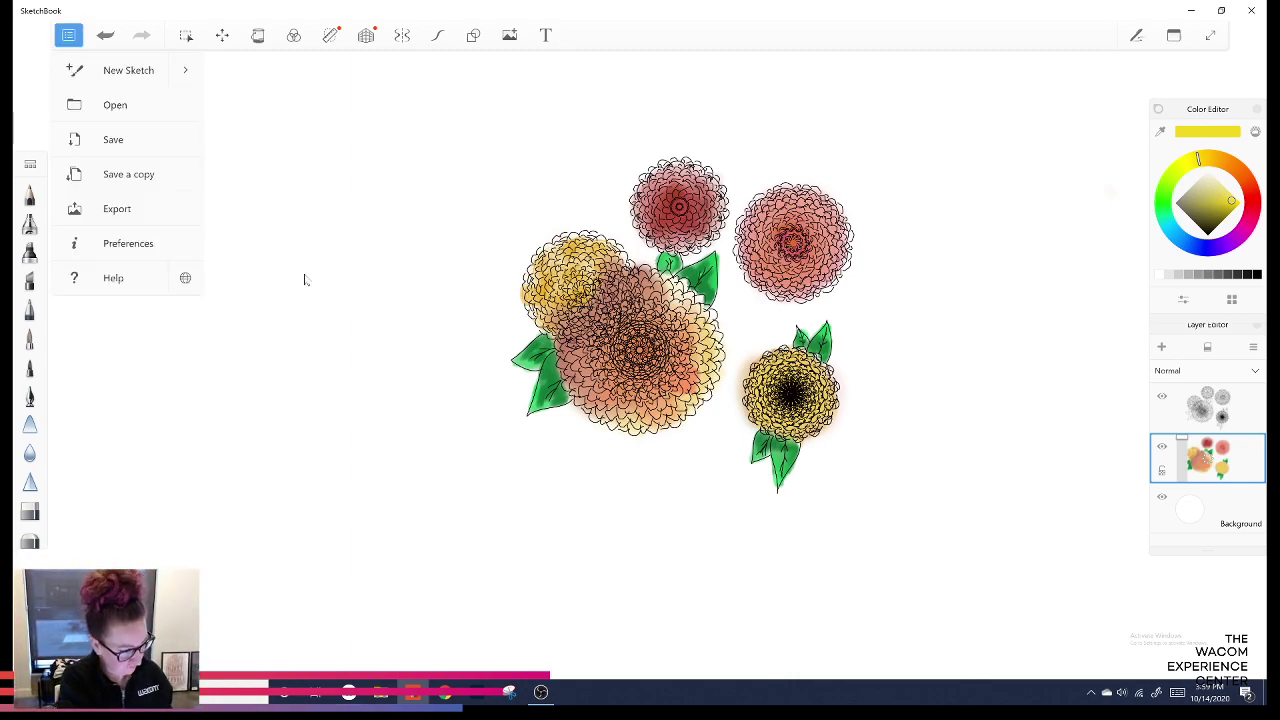
key("ctrl+o")
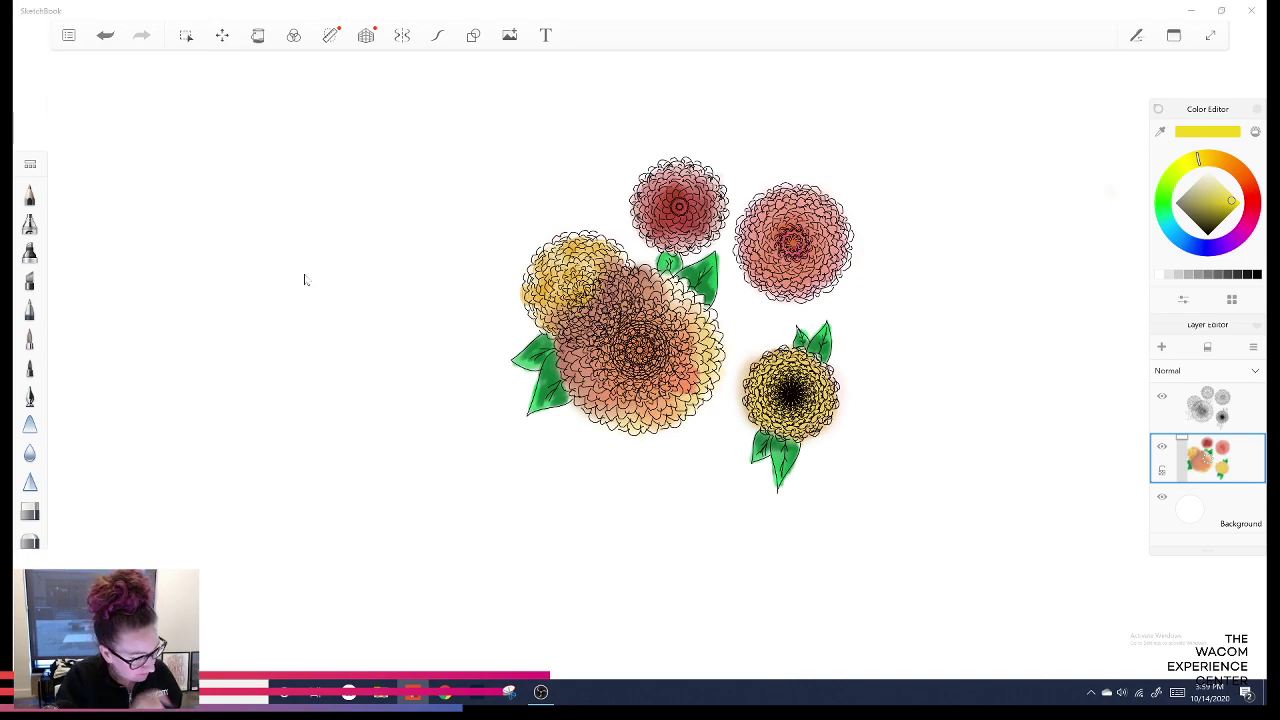
left_click_drag(407, 297, 519, 446)
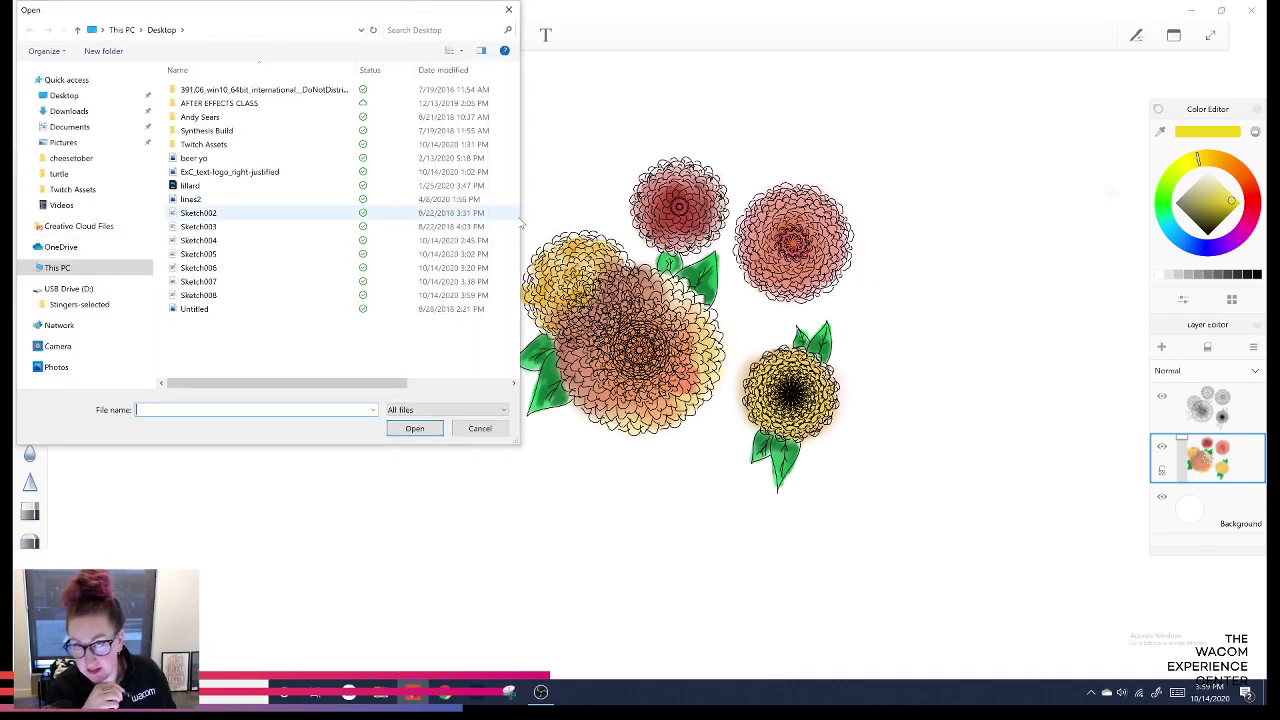
left_click(205, 243)
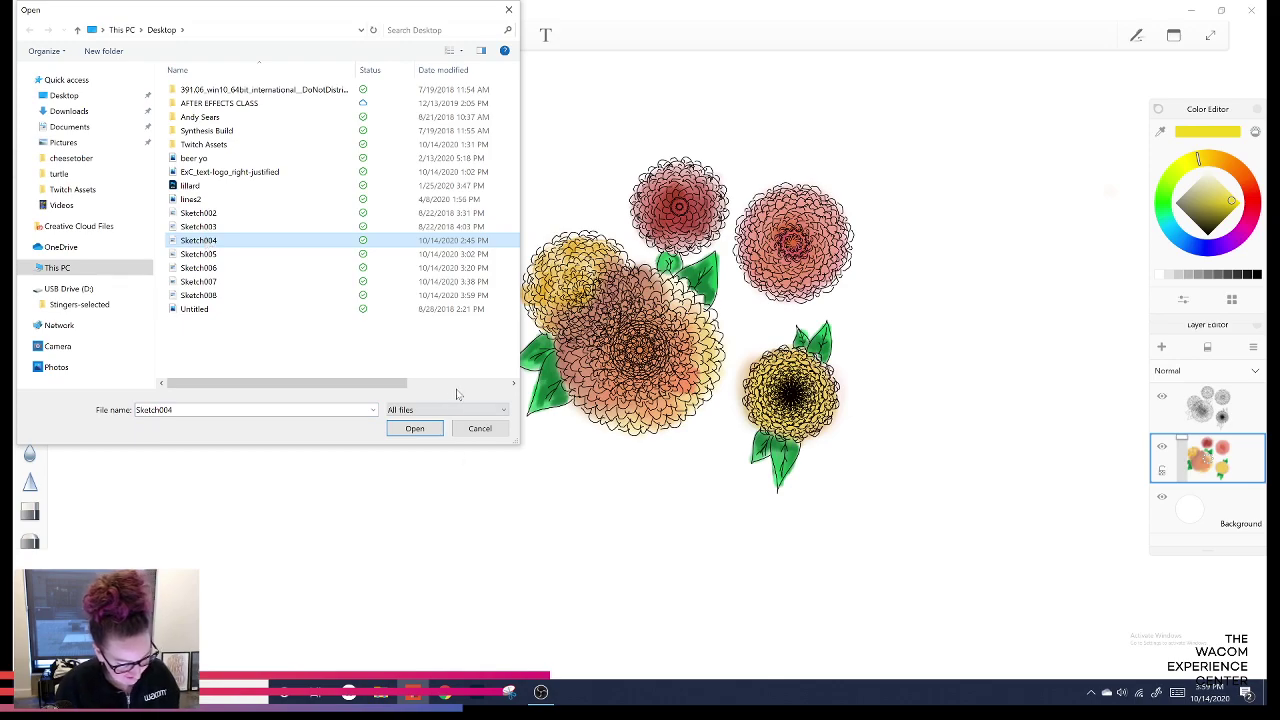
left_click(432, 430)
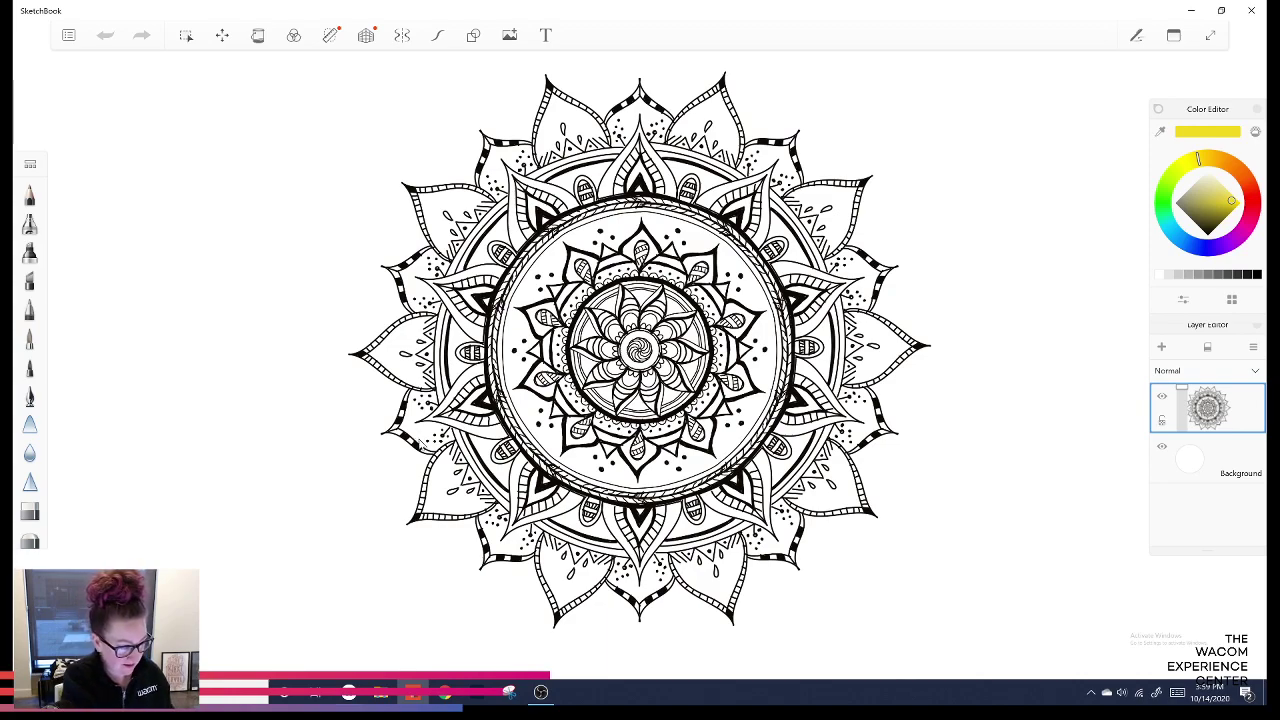
Try to open another saved sketch, then try to close the unresponsive Open dialog and choose to wait for the program.
left_click(68, 35)
left_click(110, 104)
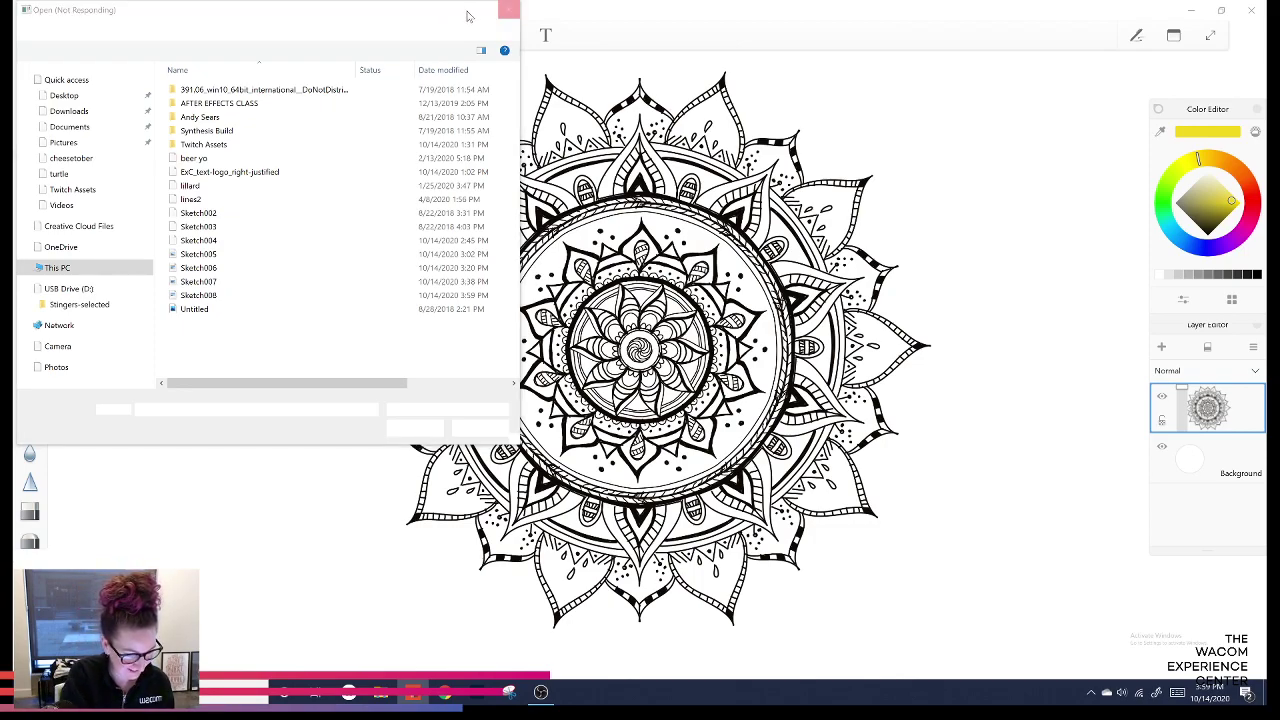
left_click(510, 12)
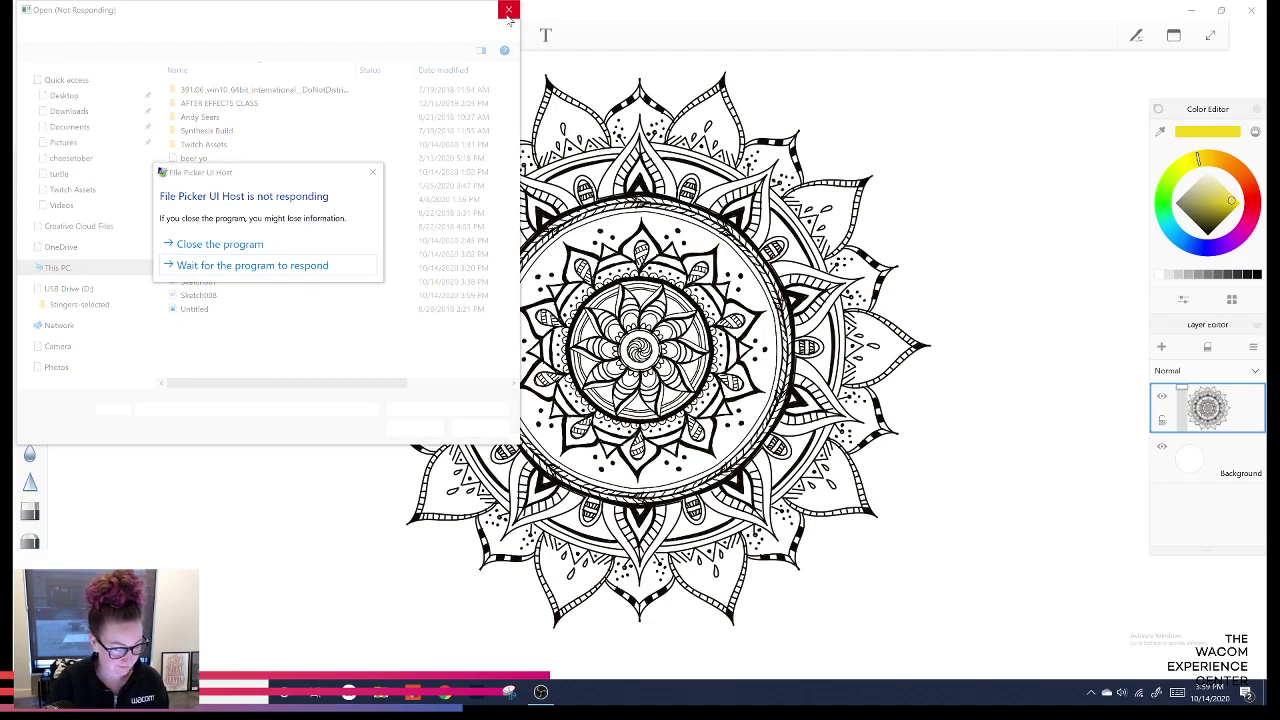
left_click(371, 173)
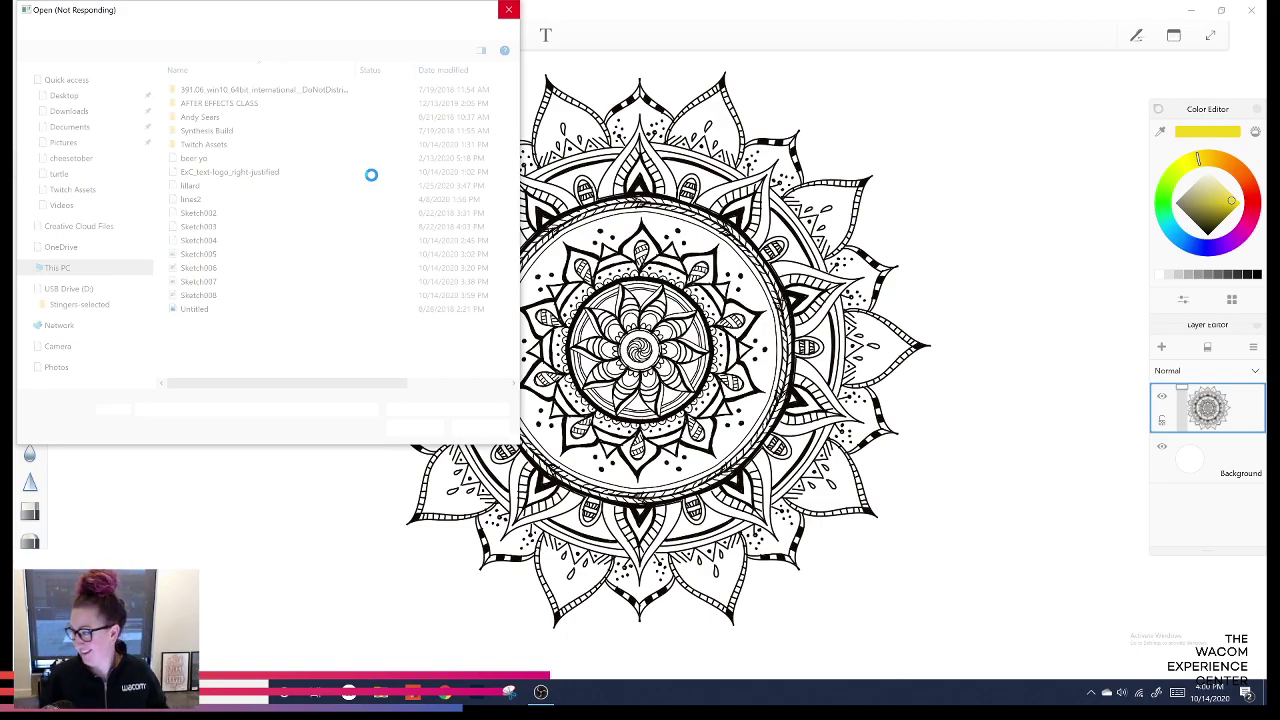
left_click(508, 9)
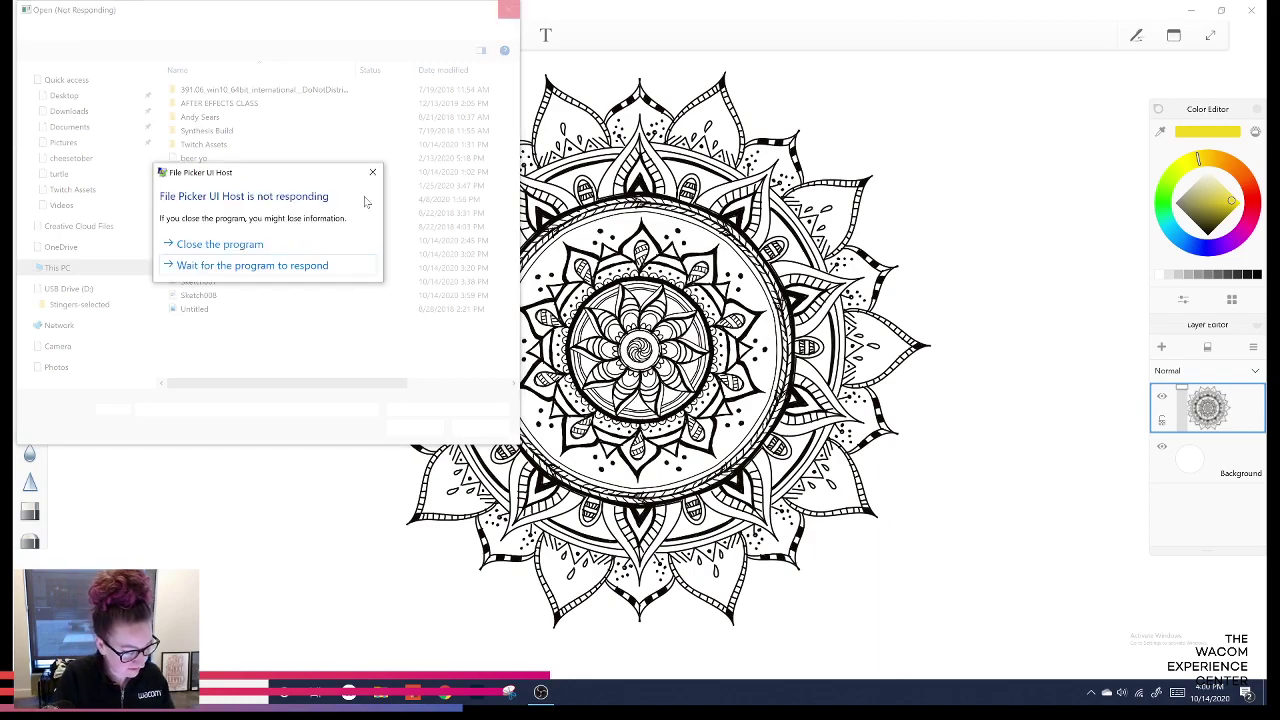
left_click(305, 265)
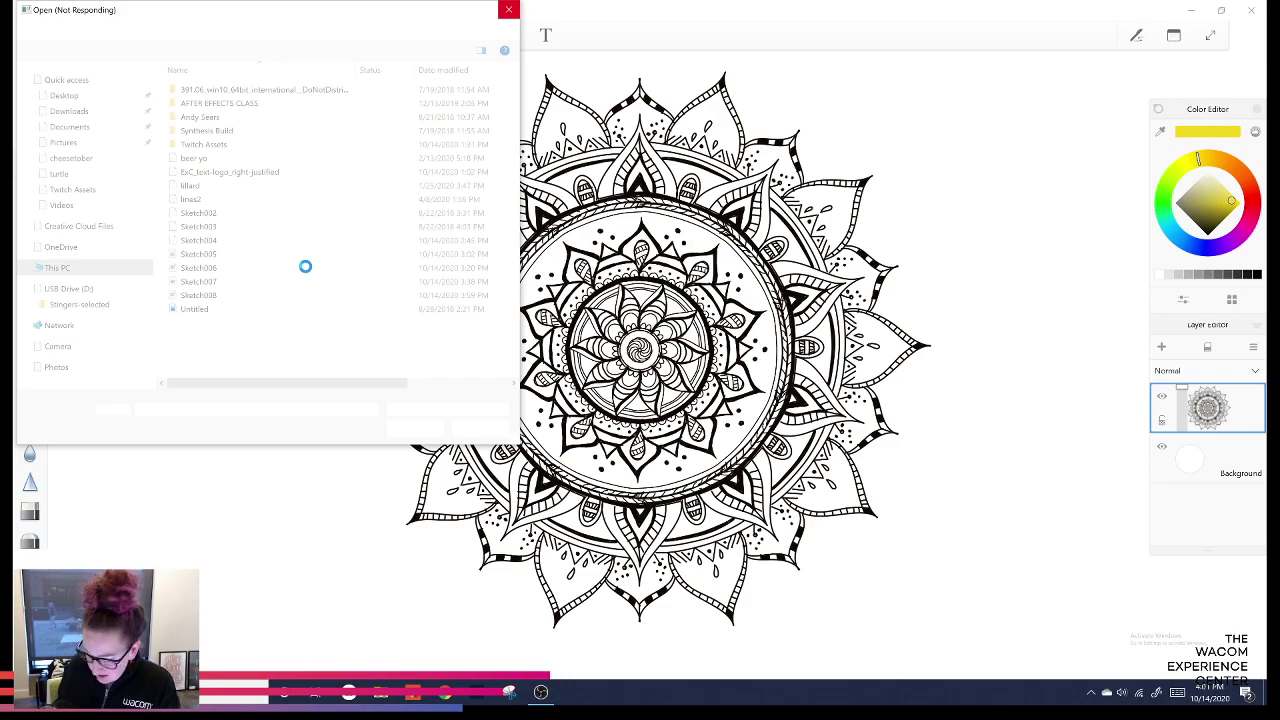
left_click(1208, 692)
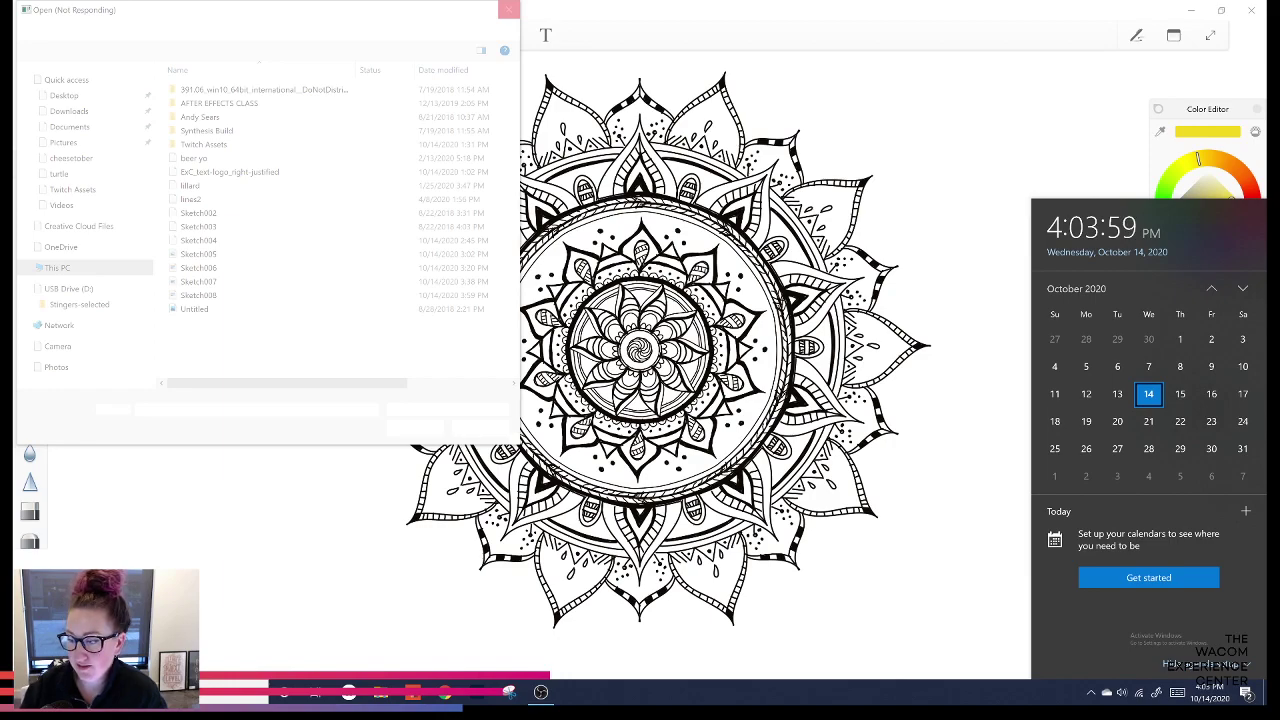
key("Escape")
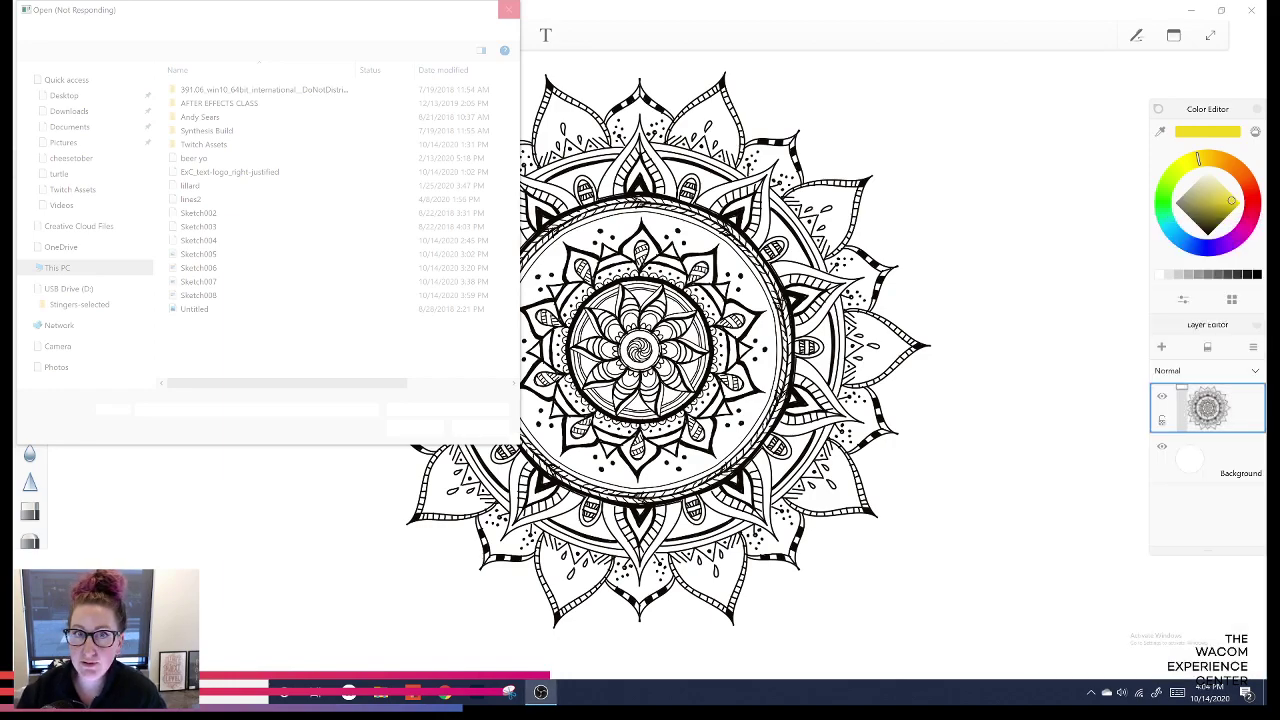